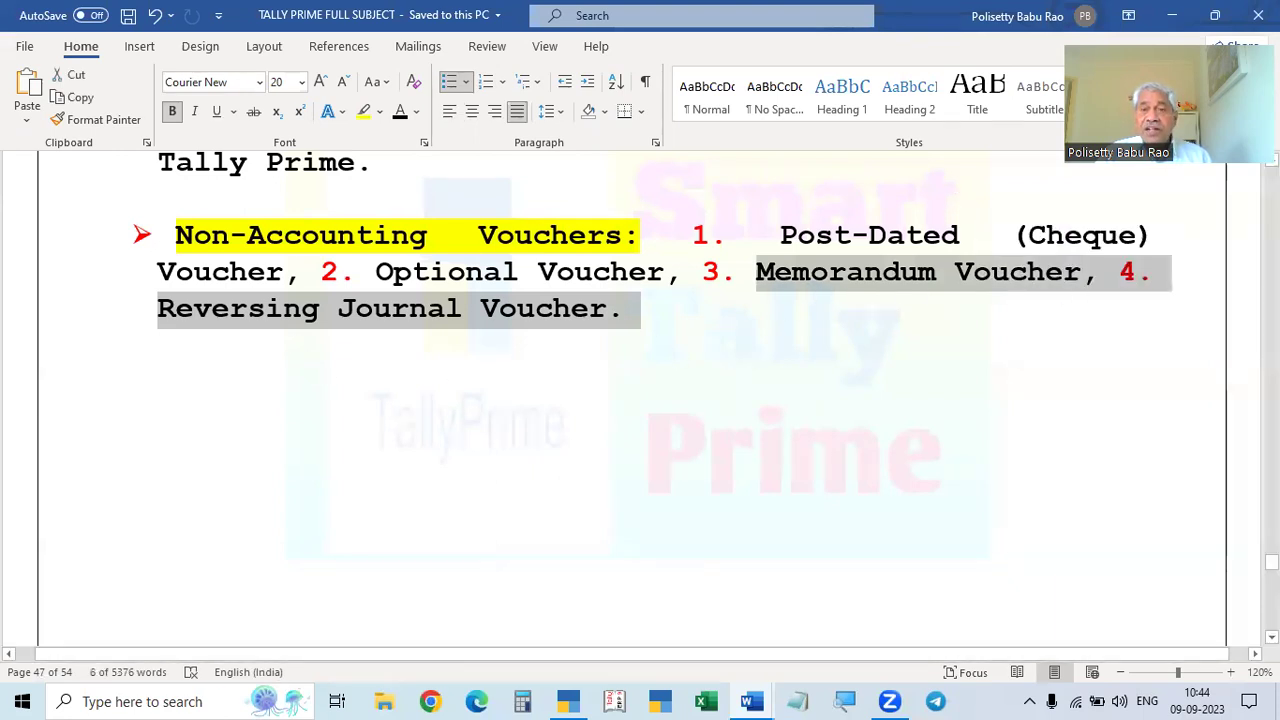
# - Switch to the ASSIGNMENT PROBLEMS document in Word and read the Memorandum Voucher problems on pages 61 and 62
pyautogui.moveTo(752, 701)
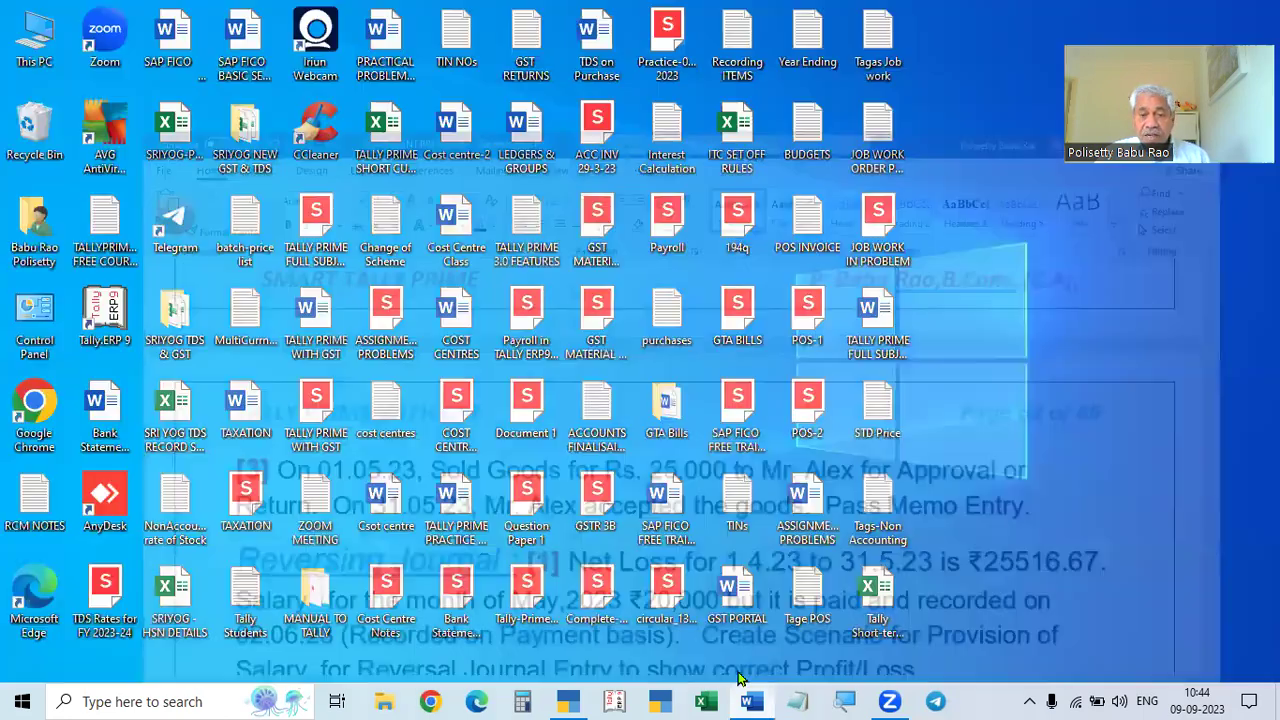
pyautogui.click(683, 575)
pyautogui.scroll(8, 681, 575)
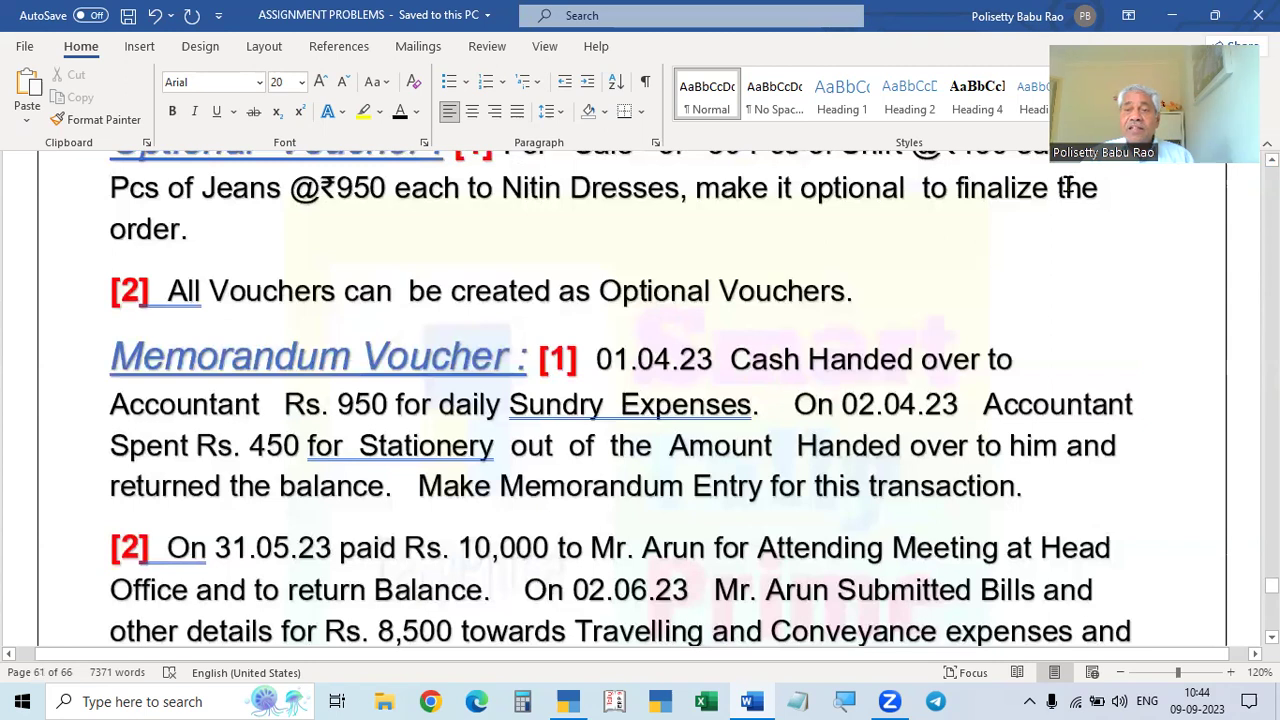
pyautogui.scroll(3, 770, 403)
pyautogui.scroll(-4, 770, 403)
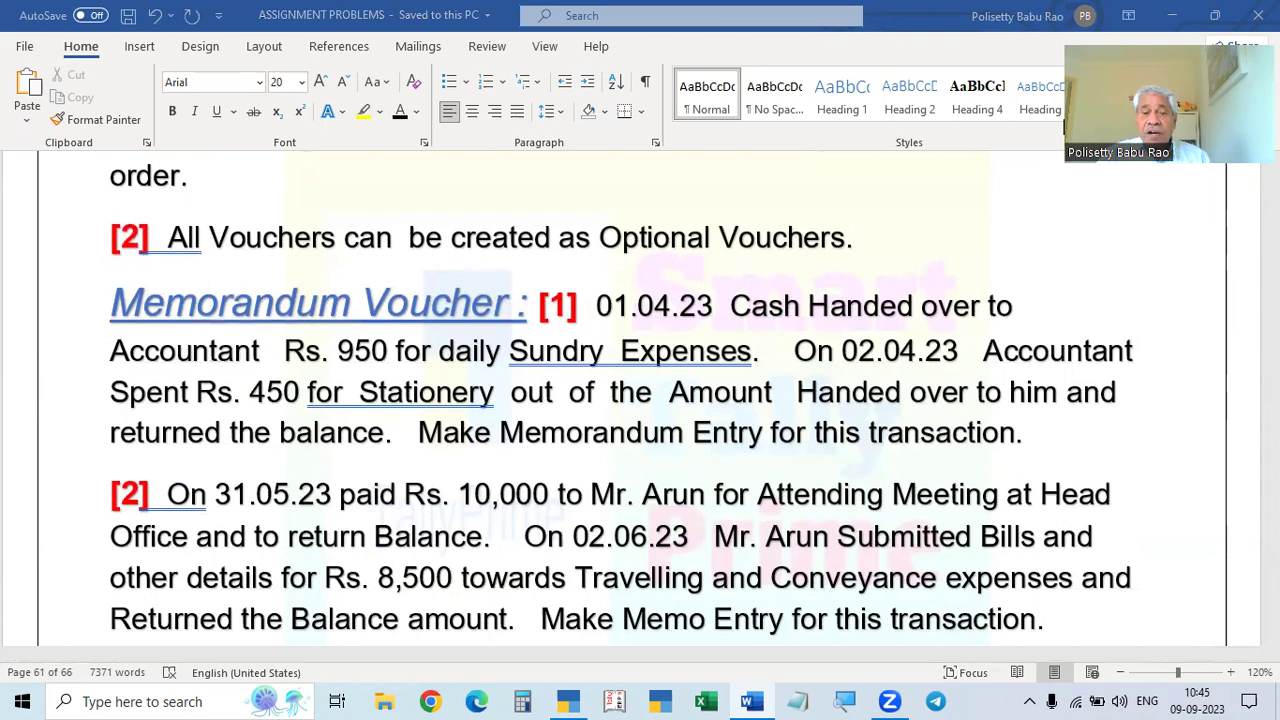
pyautogui.scroll(-7, 670, 462)
pyautogui.scroll(3, 650, 468)
pyautogui.scroll(3, 646, 478)
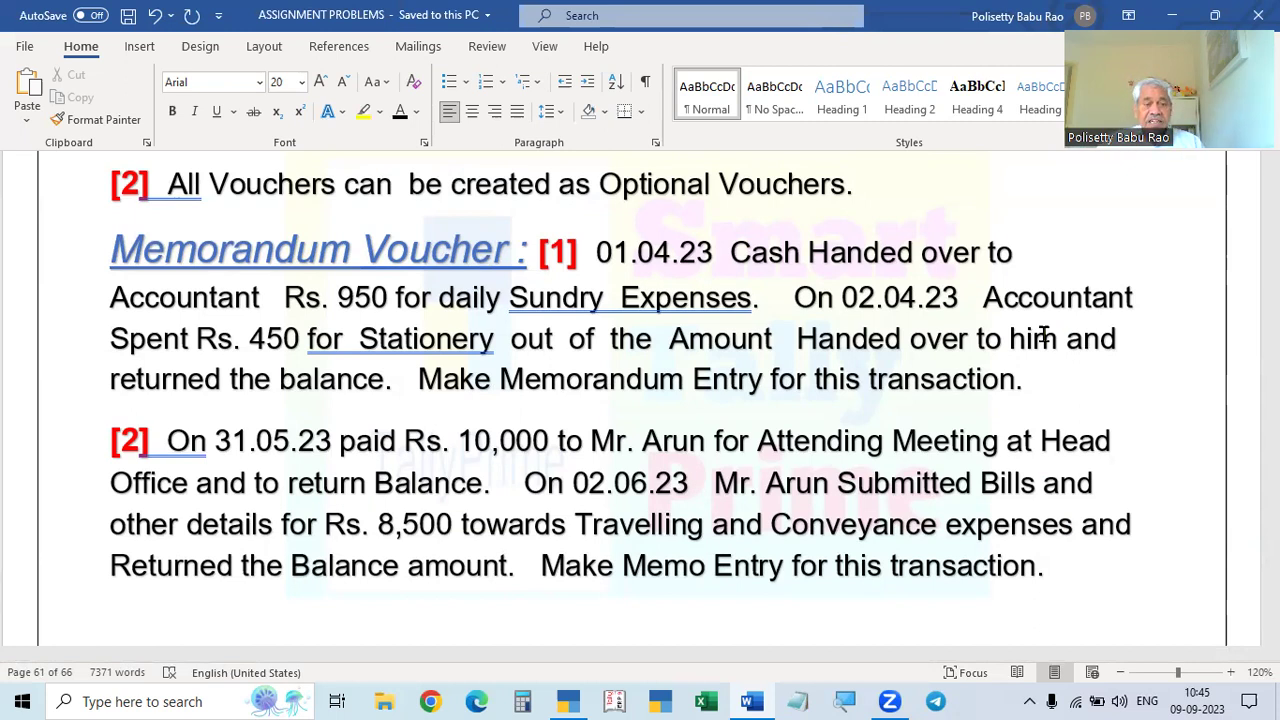
pyautogui.scroll(-5, 1030, 355)
pyautogui.scroll(5, 1018, 372)
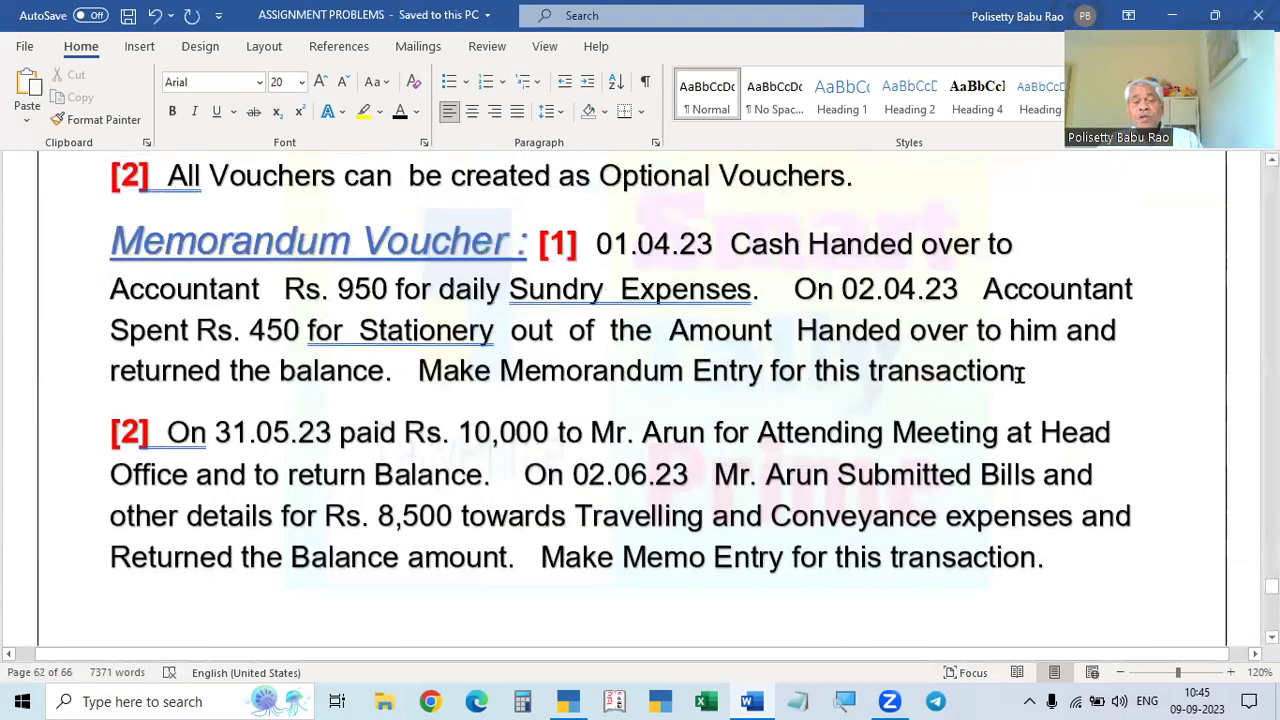
pyautogui.scroll(1, 1020, 374)
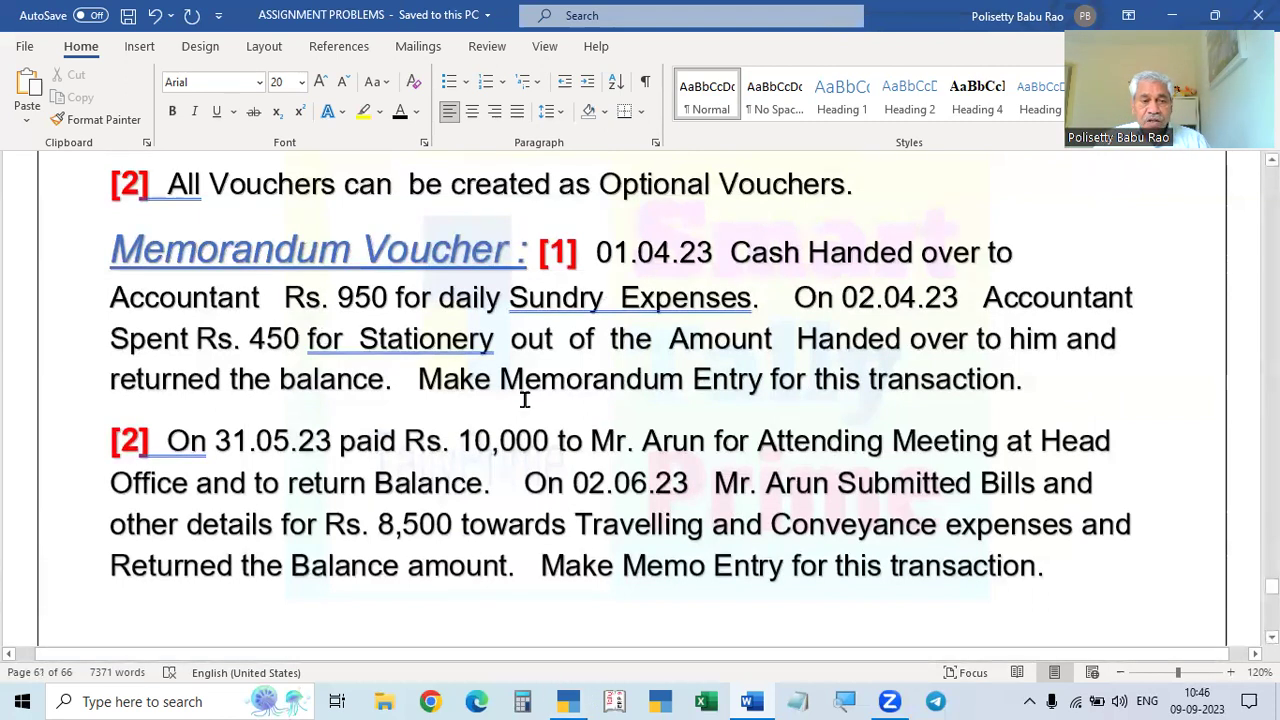
pyautogui.scroll(-6, 527, 405)
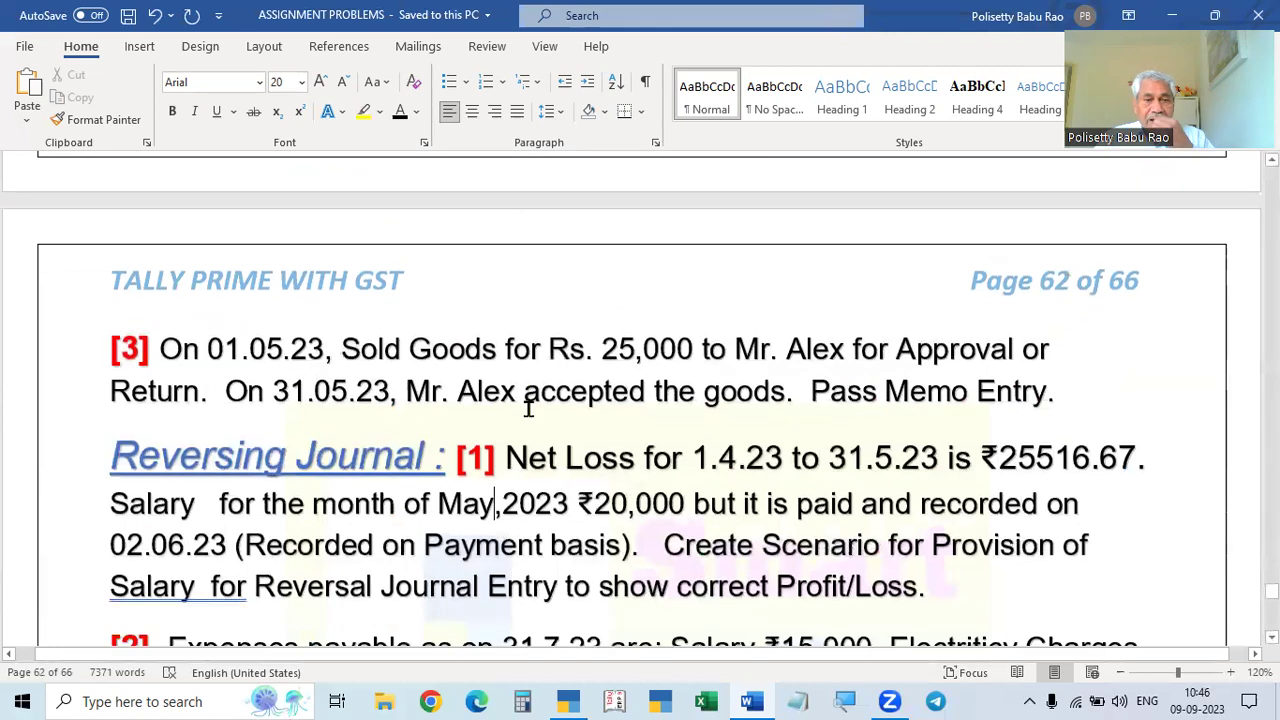
pyautogui.scroll(9, 527, 405)
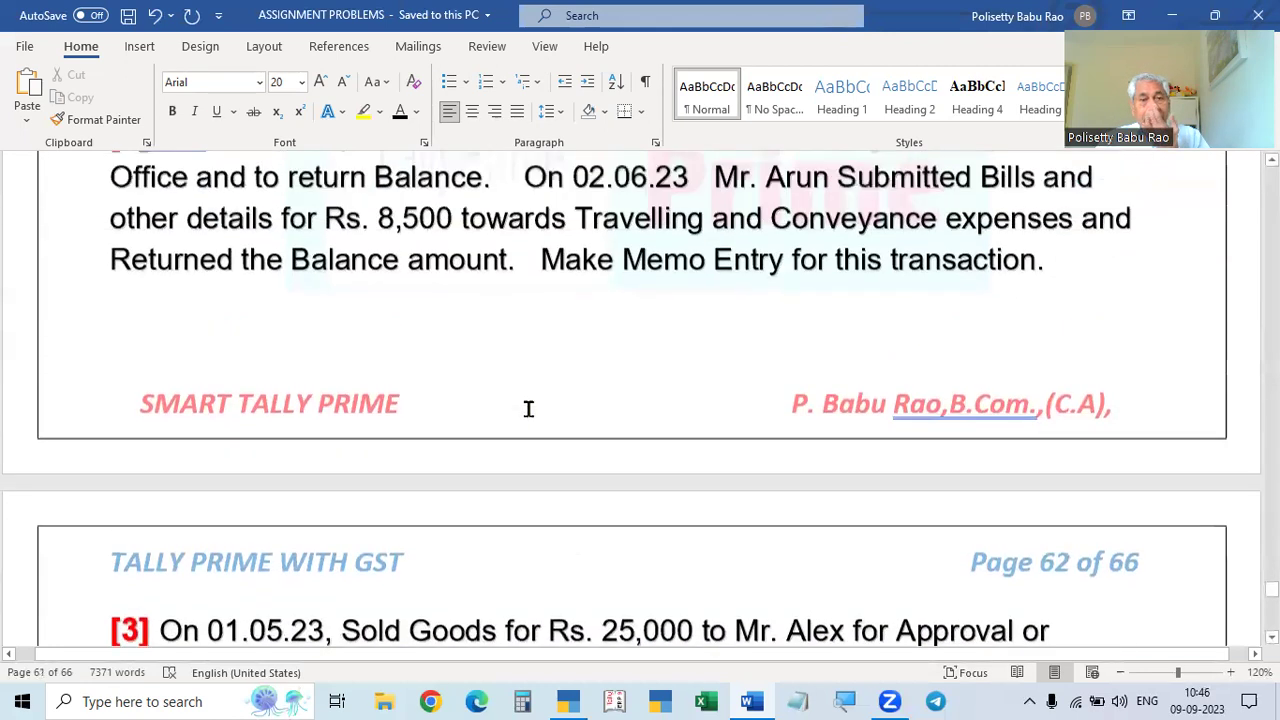
pyautogui.scroll(-1, 527, 405)
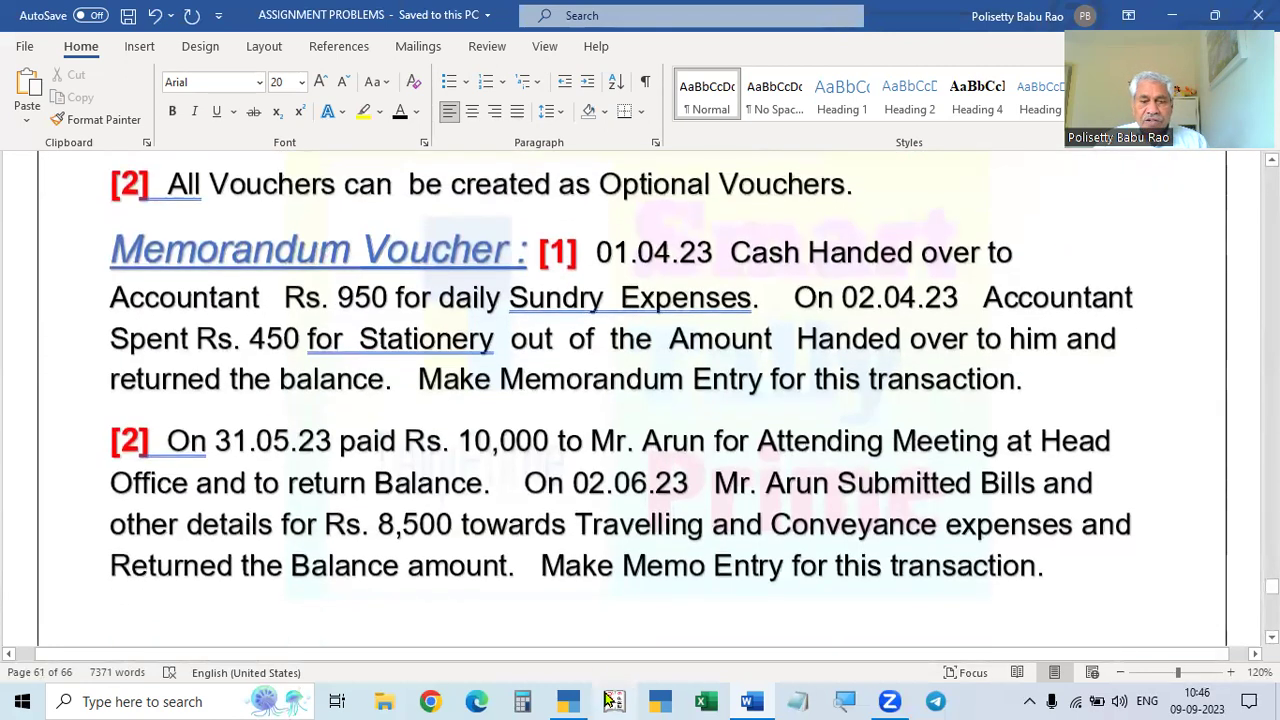
# - Switch to TallyPrime and review the company details of Non-Accounting Vouchers [23-24] in Company Alteration
pyautogui.click(566, 701)
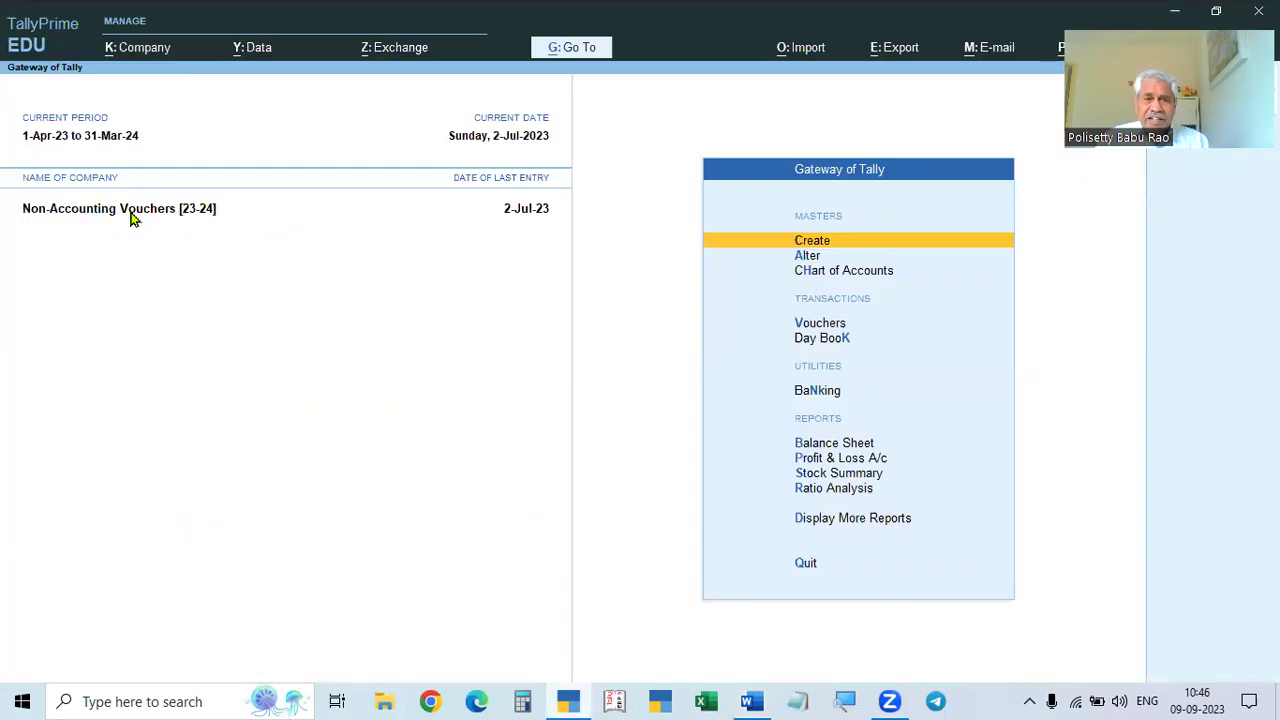
pyautogui.click(135, 52)
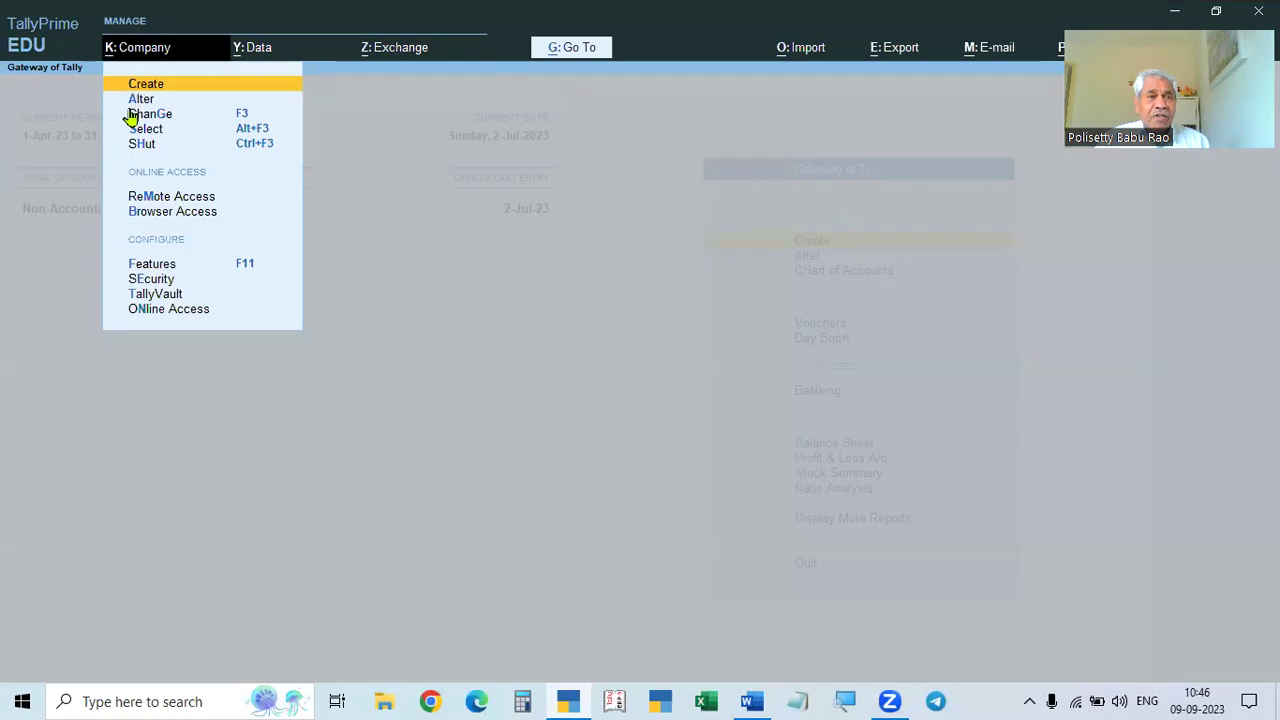
pyautogui.click(134, 100)
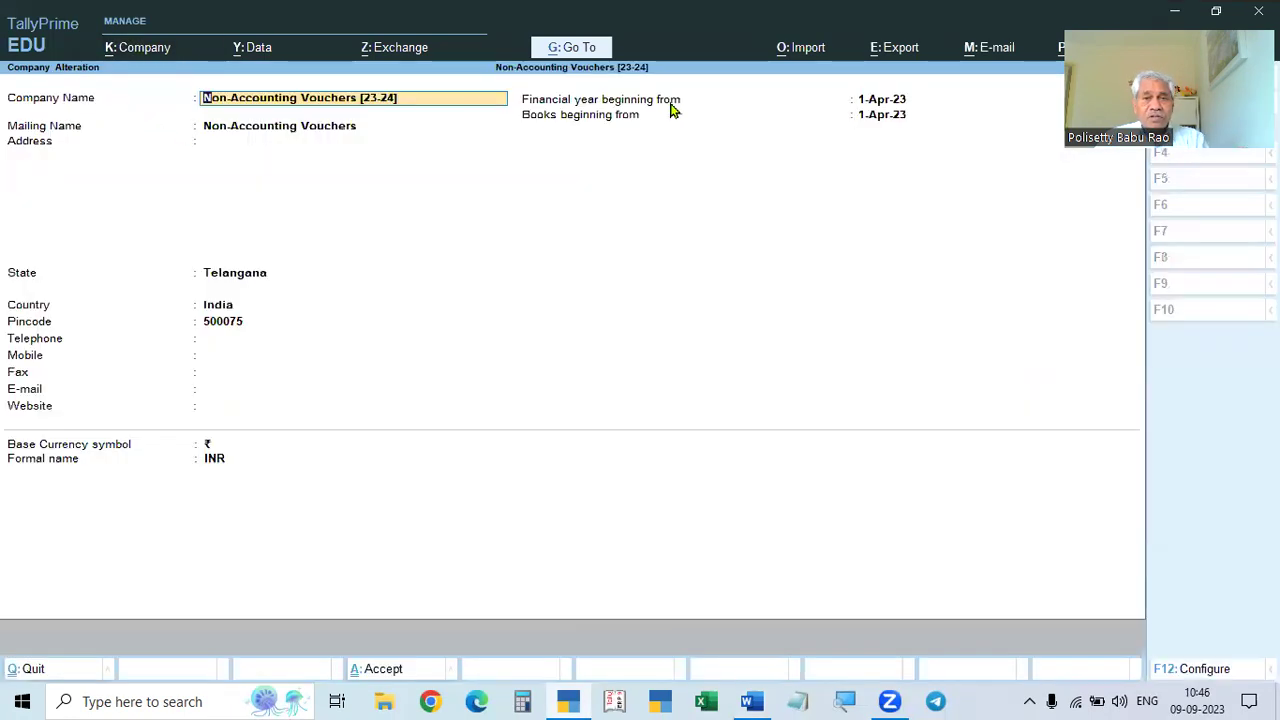
pyautogui.press('Return')
pyautogui.press('Return')
pyautogui.press('Return')
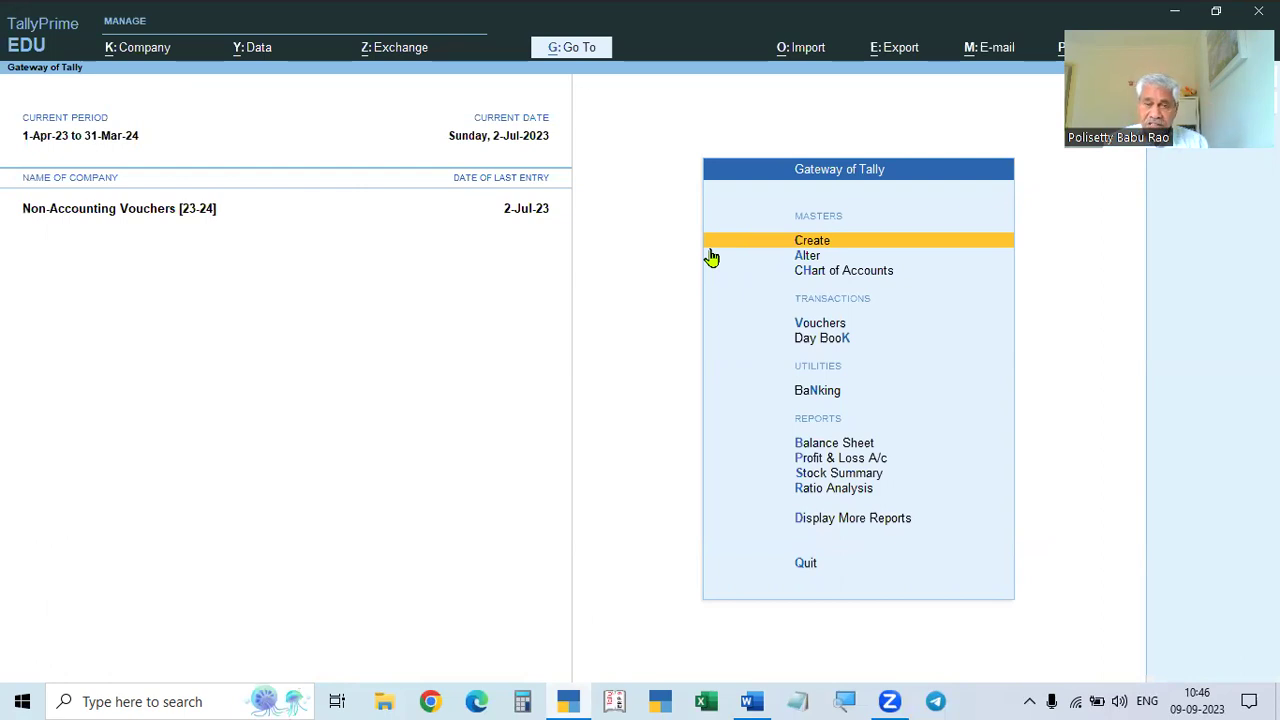
# - Enable Goods and Services Tax (GST) in the company features and view the company's GST details
pyautogui.press('F11')
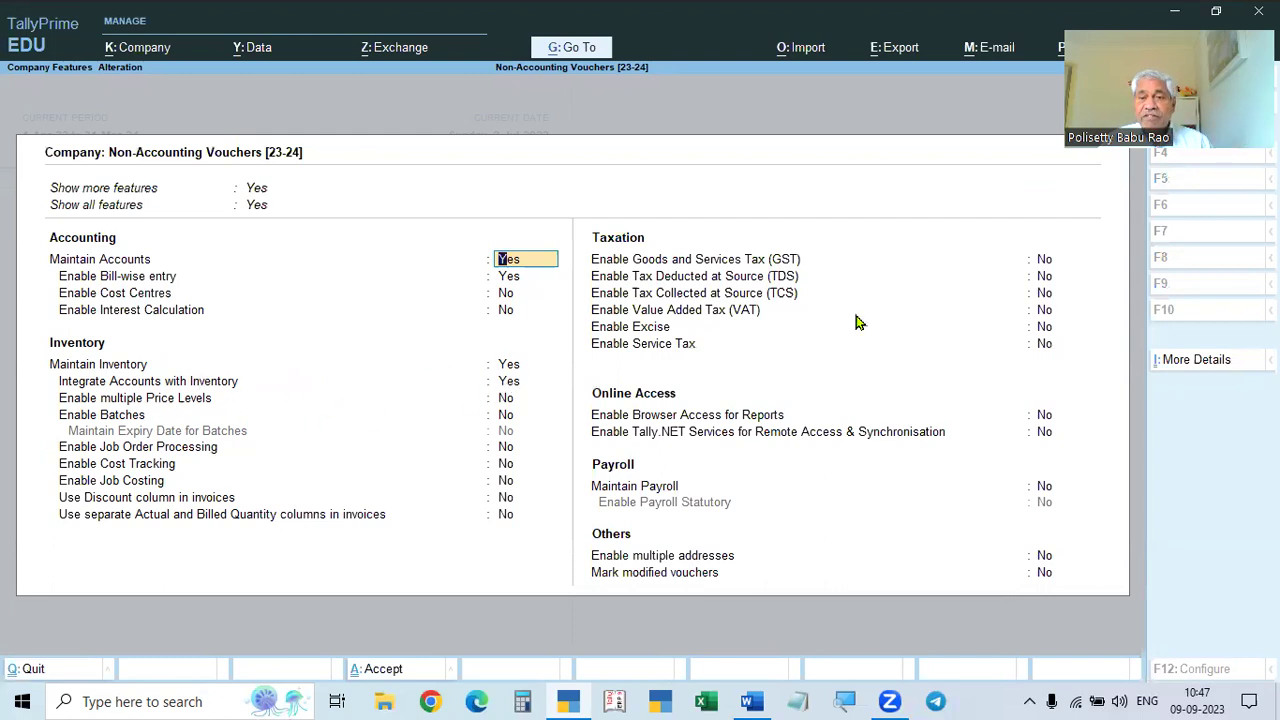
pyautogui.click(1044, 262)
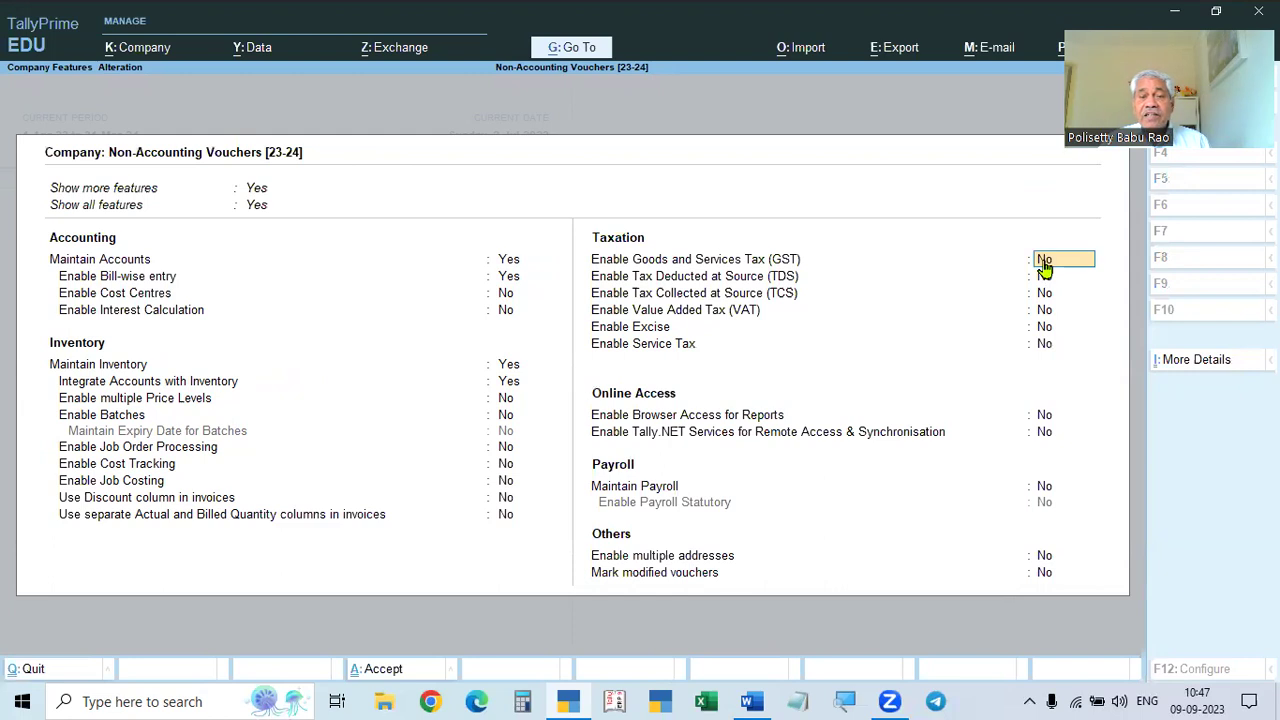
pyautogui.write('y')
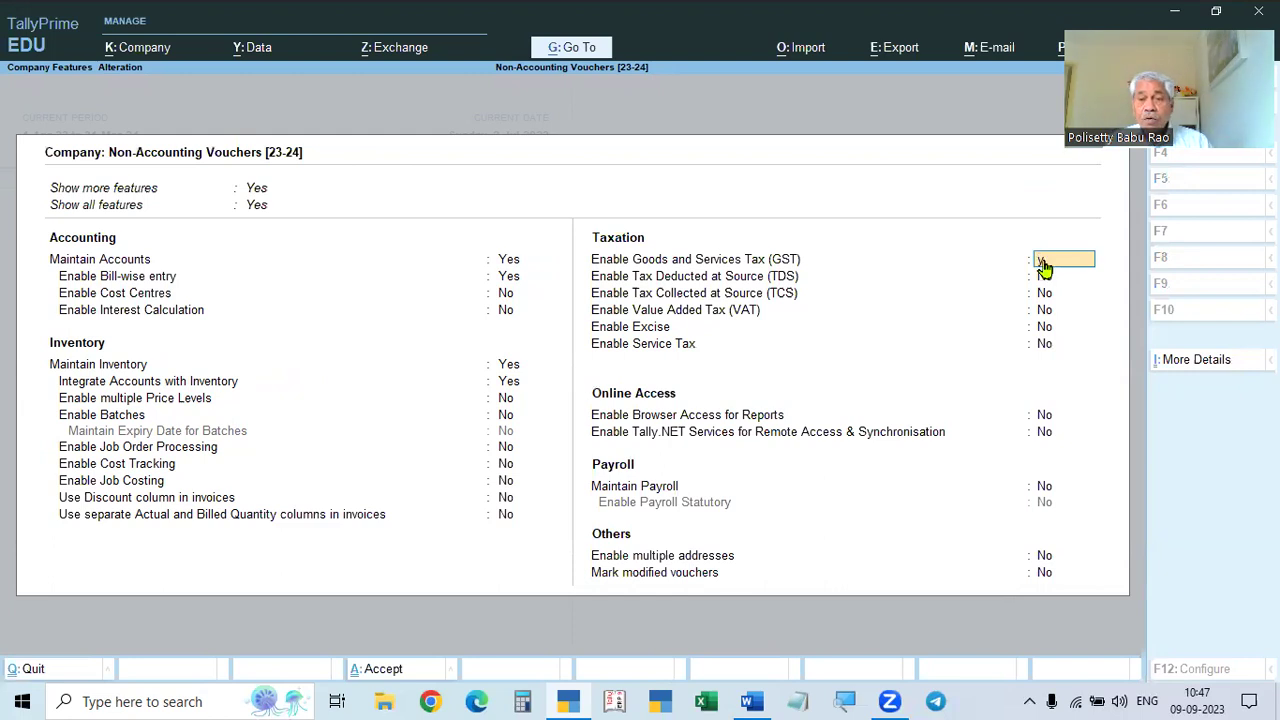
pyautogui.press('Return')
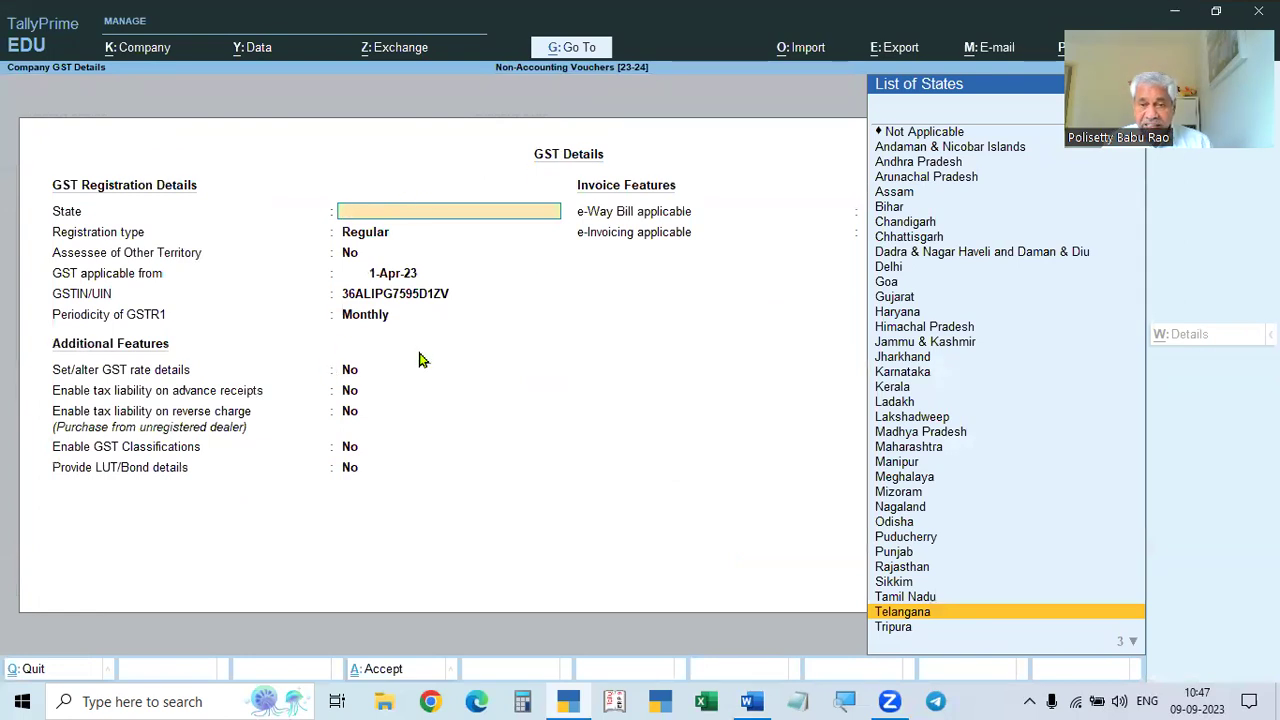
pyautogui.press('Escape')
pyautogui.press('y')
# - Set Enable Goods and Services Tax (GST) to No and accept the company features
pyautogui.press('Up')
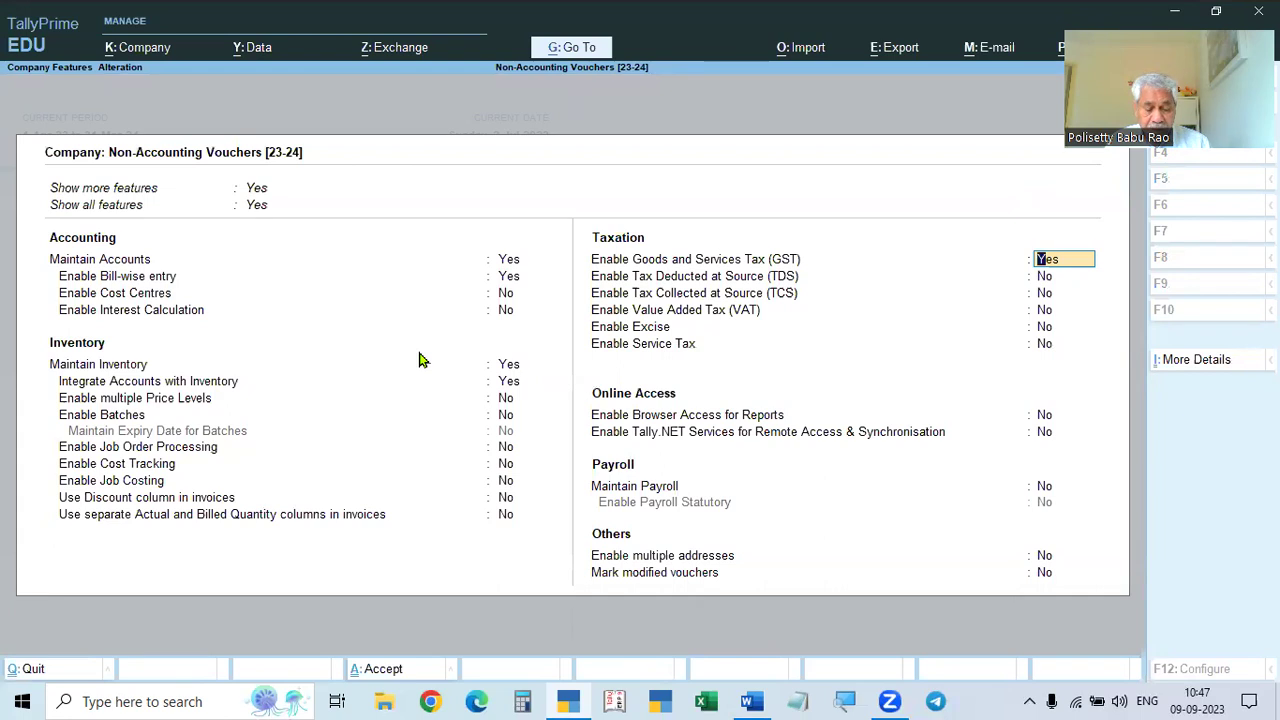
pyautogui.write('n')
pyautogui.press('Return')
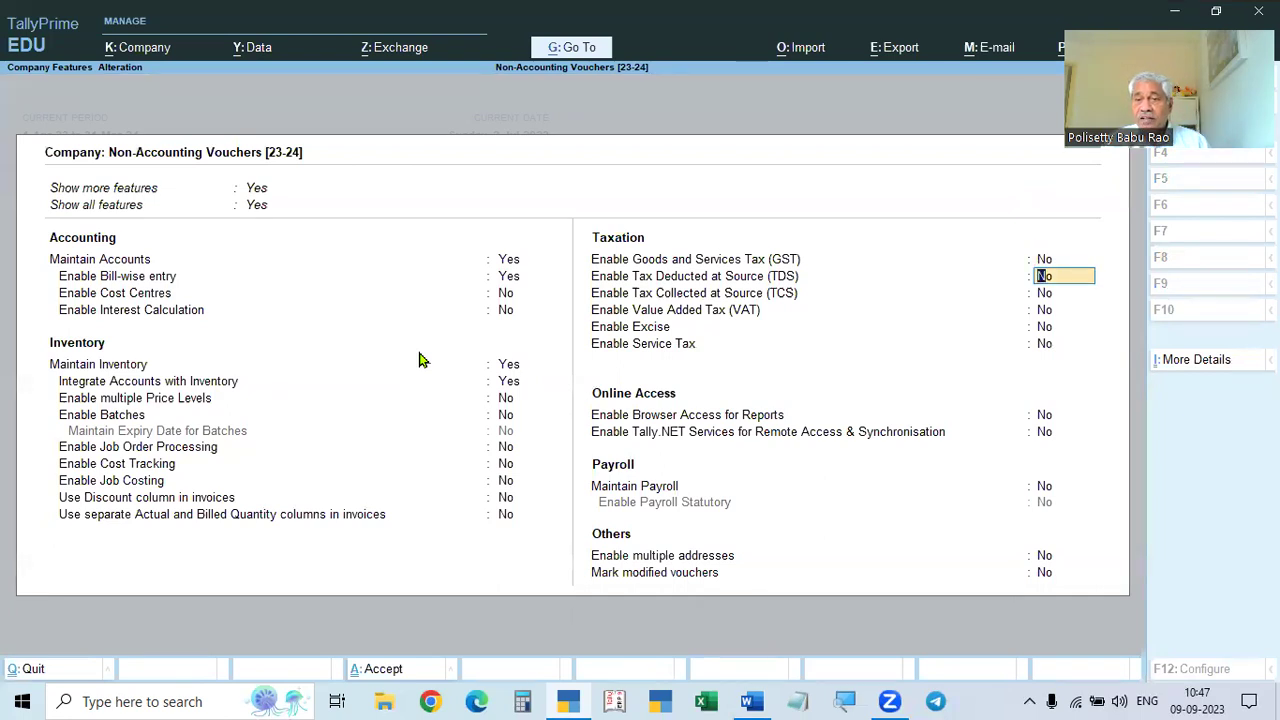
pyautogui.hotkey('ctrl', 'a')
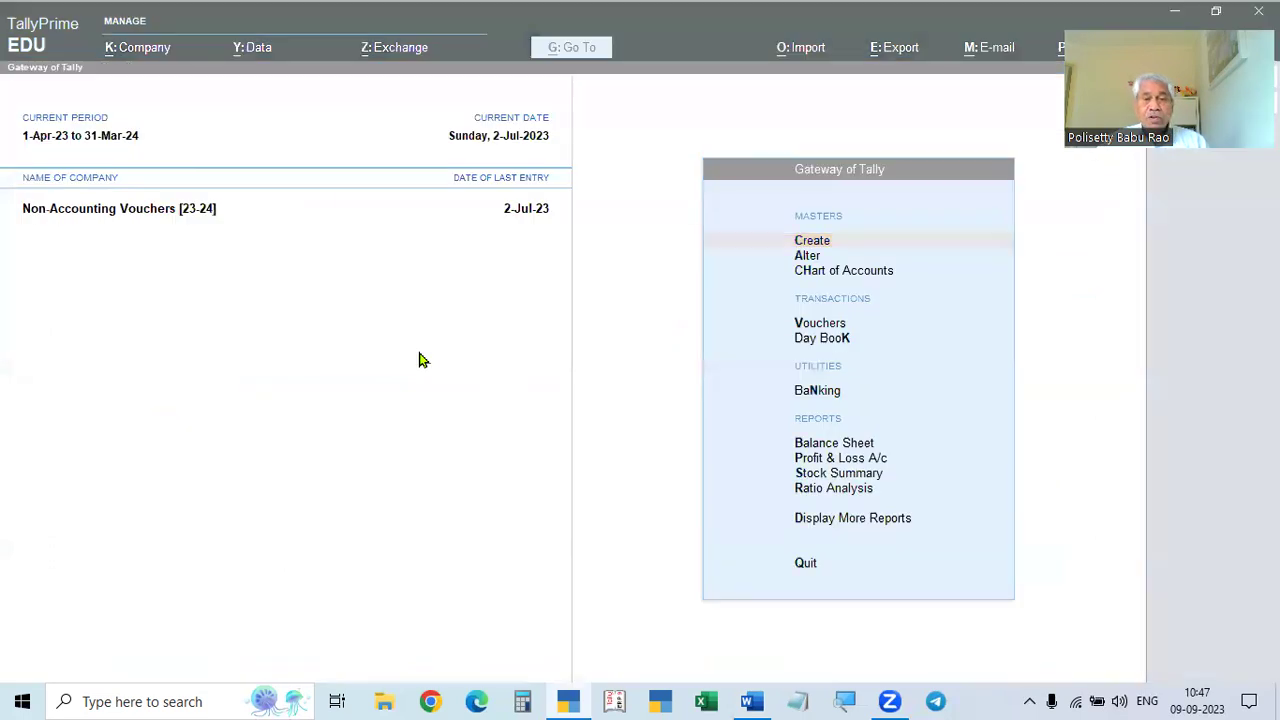
# - Check the first Memorandum Voucher problem in Word, and open voucher creation in TallyPrime
pyautogui.hotkey('alt', 'Tab')
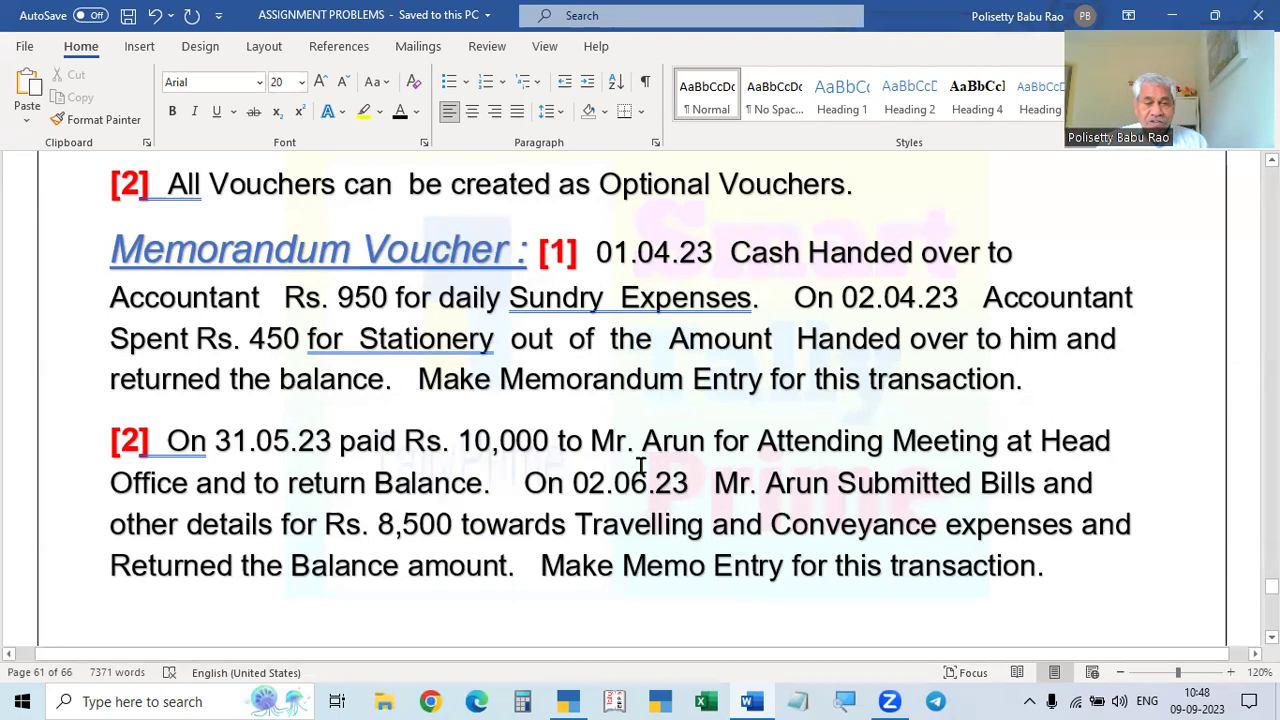
pyautogui.hotkey('alt', 'Tab')
pyautogui.press('Down')
pyautogui.press('Down')
pyautogui.press('Down')
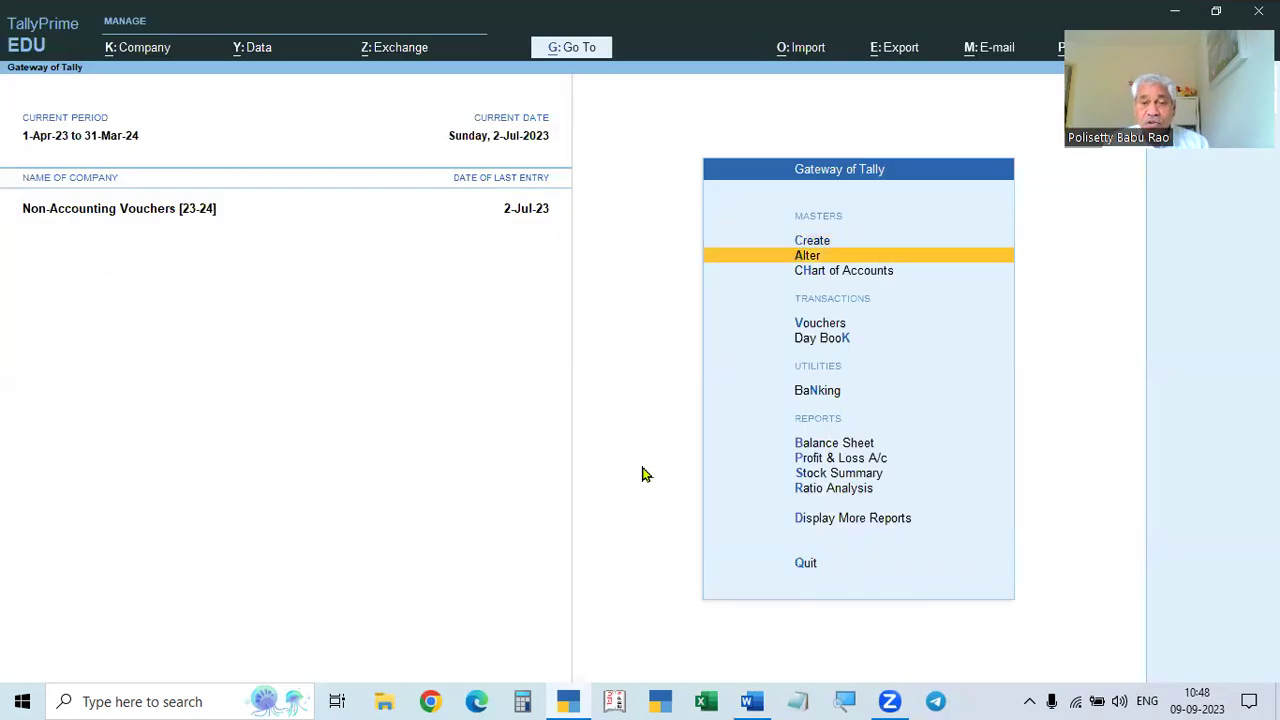
pyautogui.press('Return')
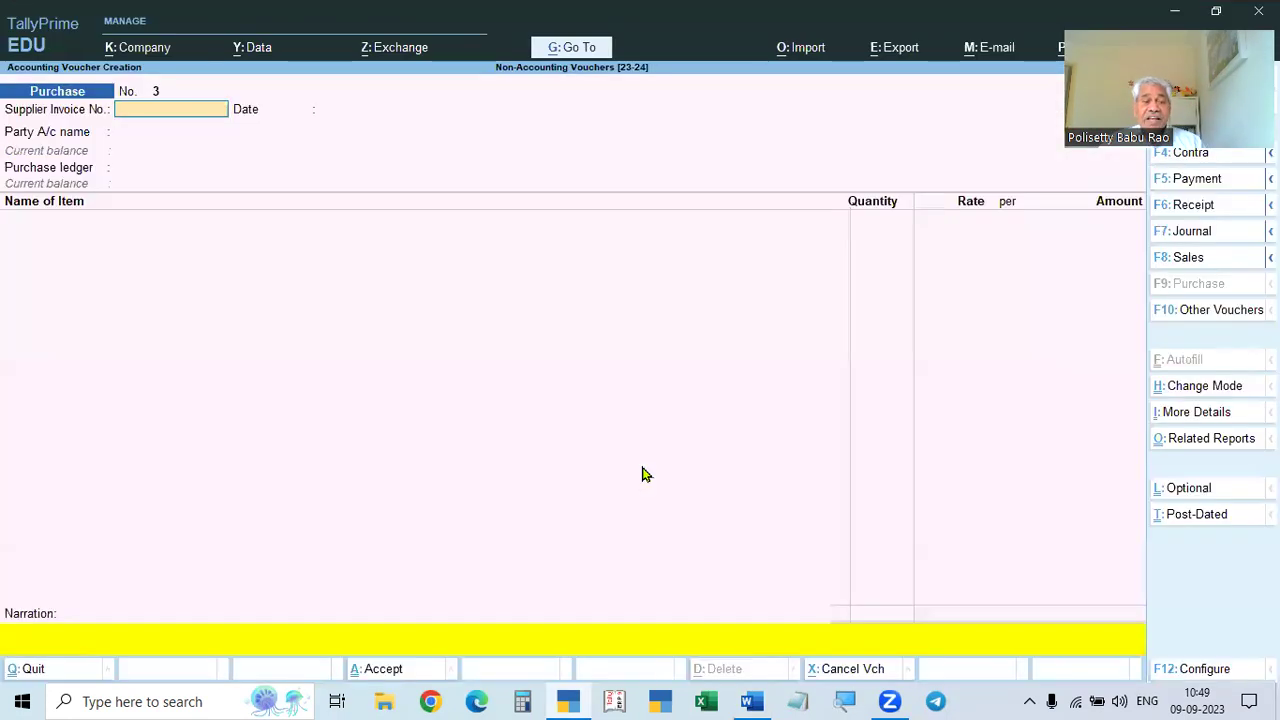
# - Recheck the transaction date in the Word problem, and start a Payment voucher in TallyPrime dated 1-4
pyautogui.hotkey('alt', 'Tab')
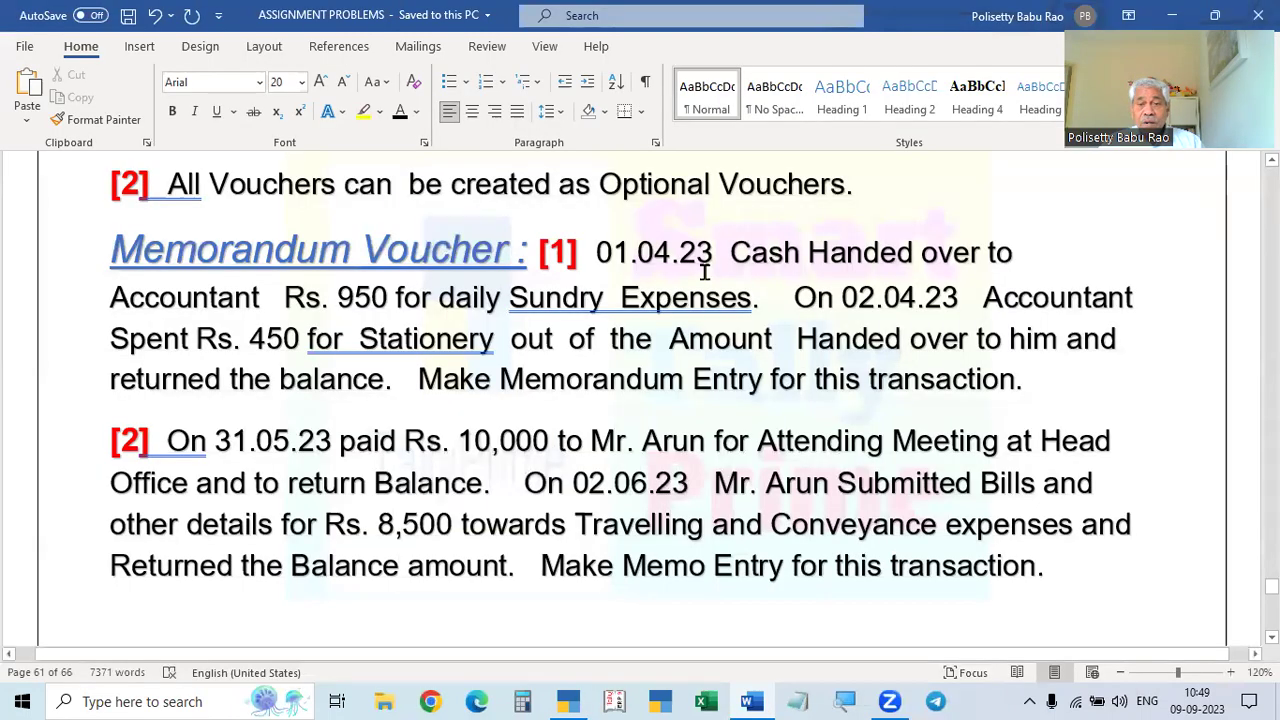
pyautogui.hotkey('alt', 'Tab')
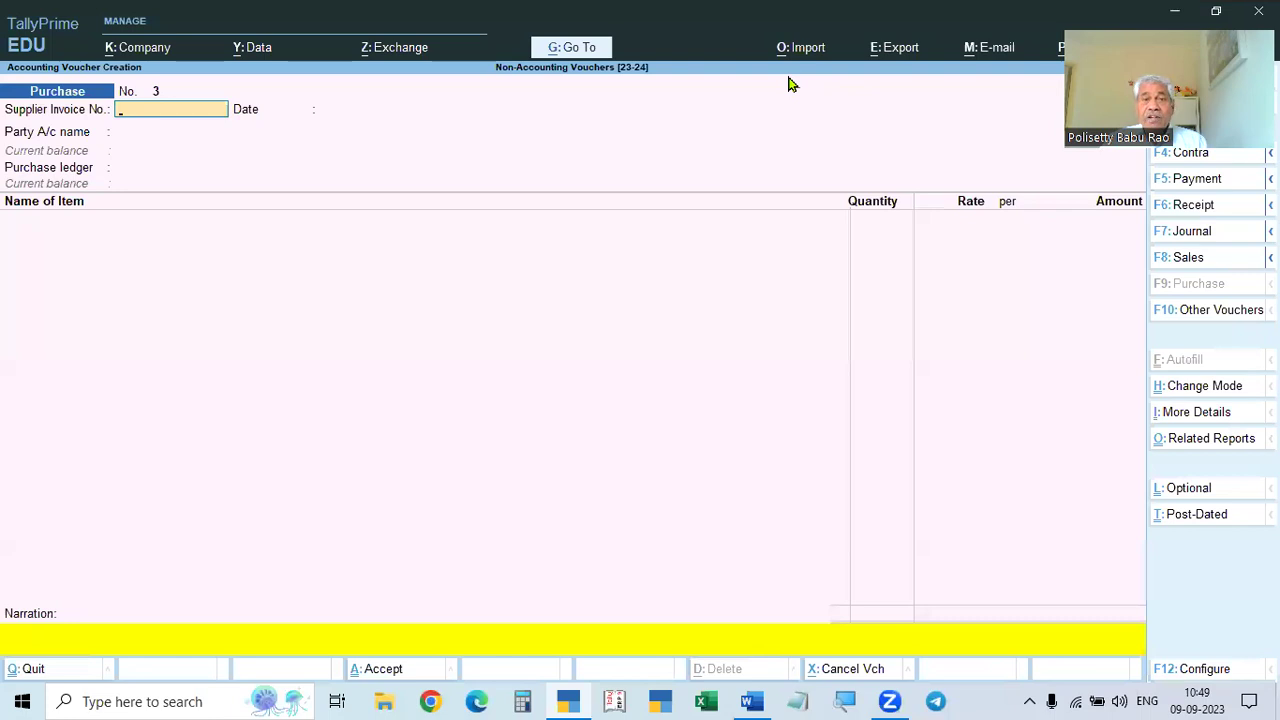
pyautogui.hotkey('alt', 'Tab')
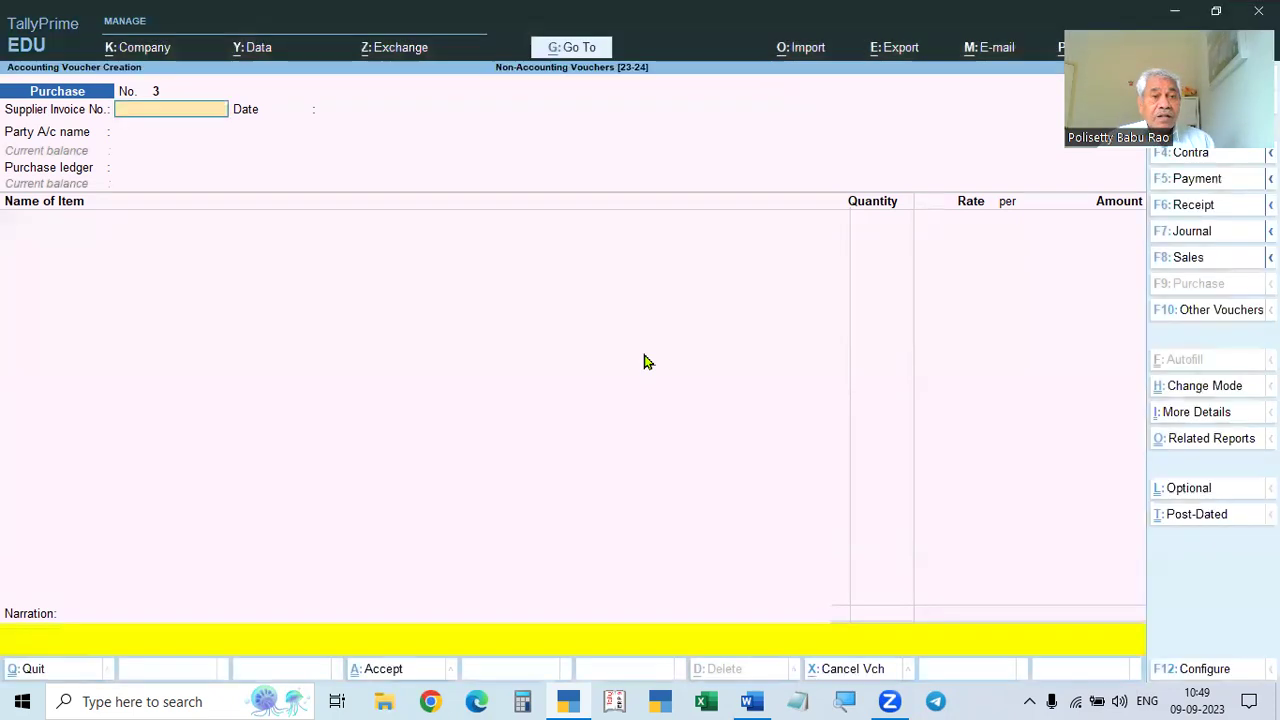
pyautogui.press('F5')
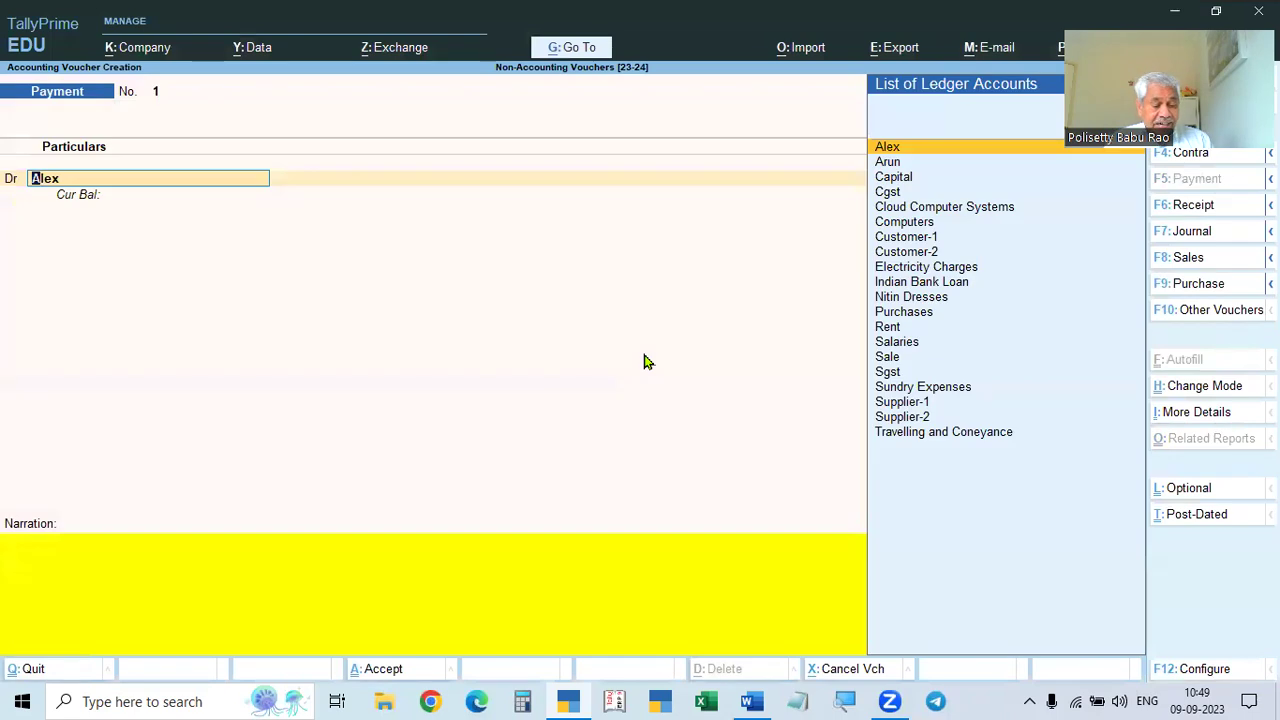
pyautogui.press('F2')
pyautogui.write('1-4')
pyautogui.press('Return')
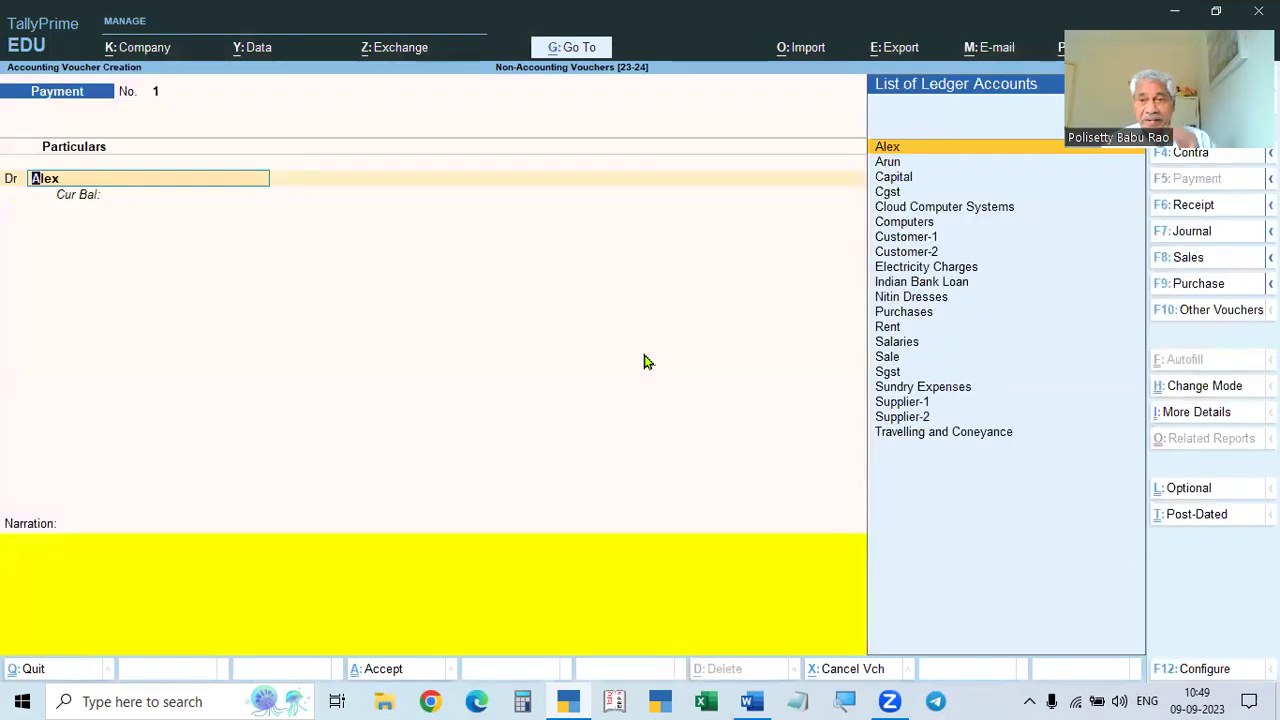
# - Reread the Memorandum Voucher problems in the Word document and return to the Payment voucher in TallyPrime
pyautogui.hotkey('alt', 'Tab')
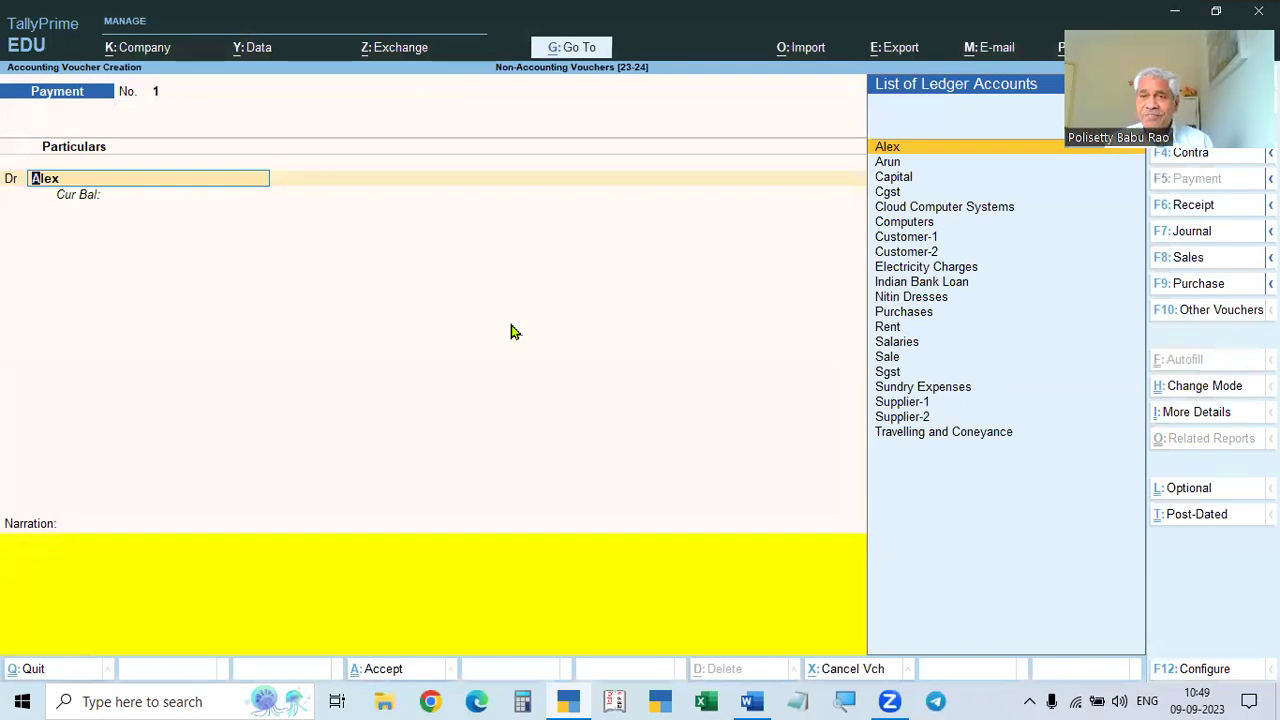
pyautogui.hotkey('alt', 'Tab')
pyautogui.click(631, 530)
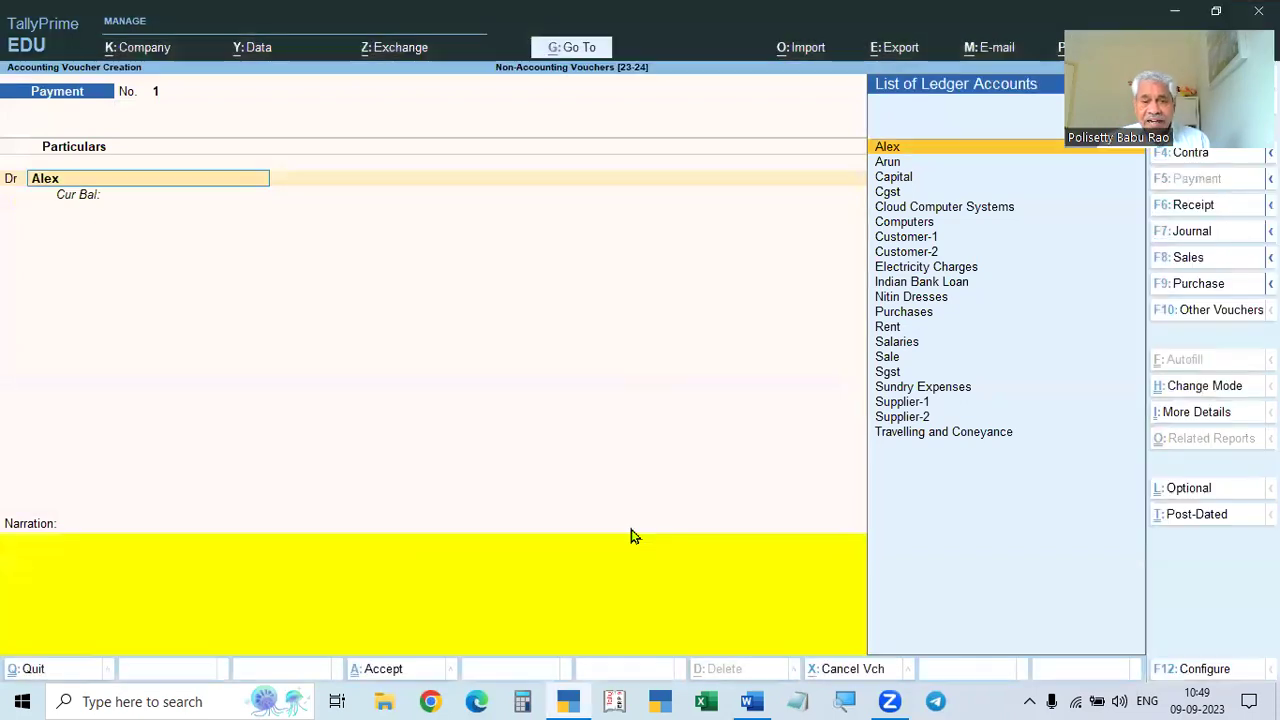
pyautogui.click(752, 701)
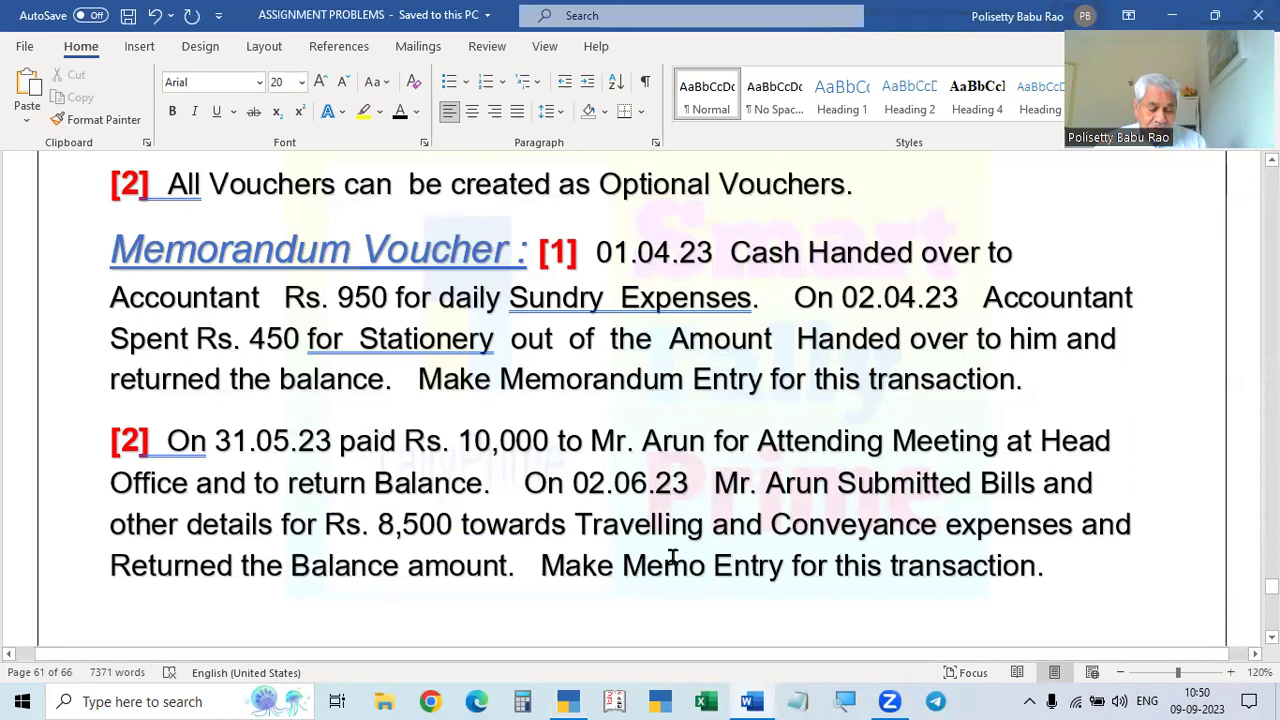
pyautogui.scroll(-5, 674, 556)
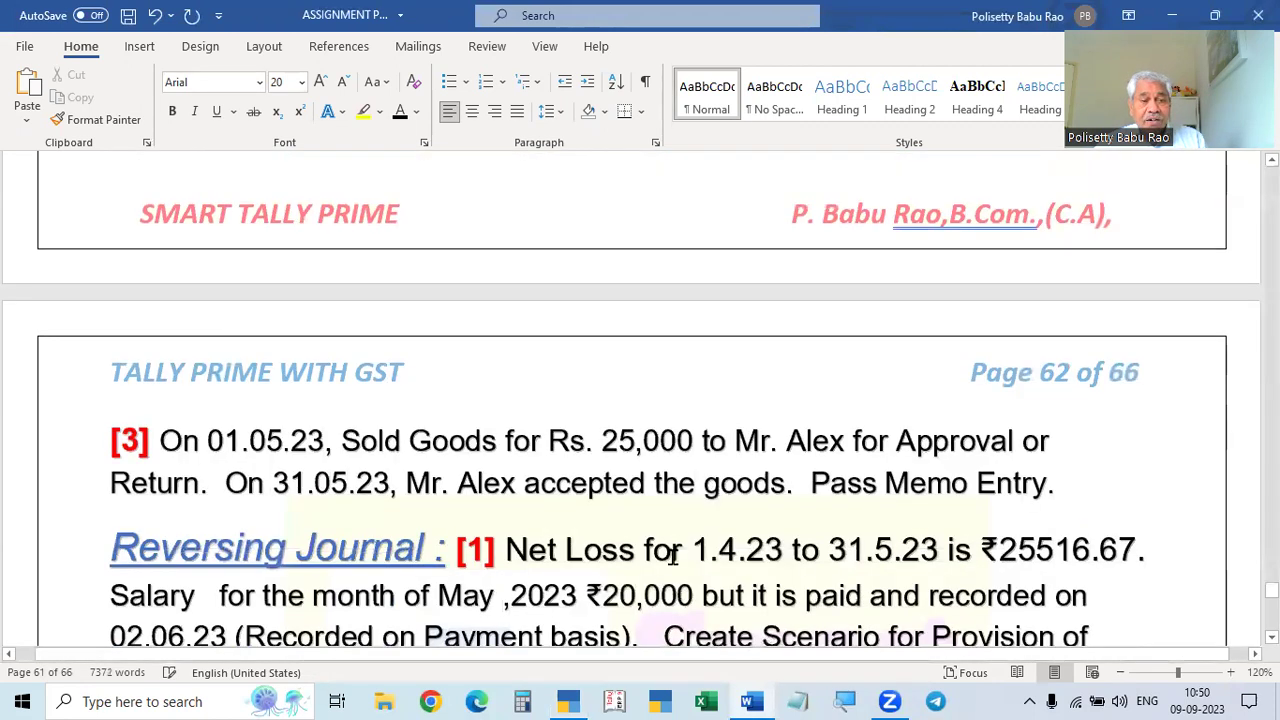
pyautogui.scroll(5, 674, 556)
pyautogui.press('alt')
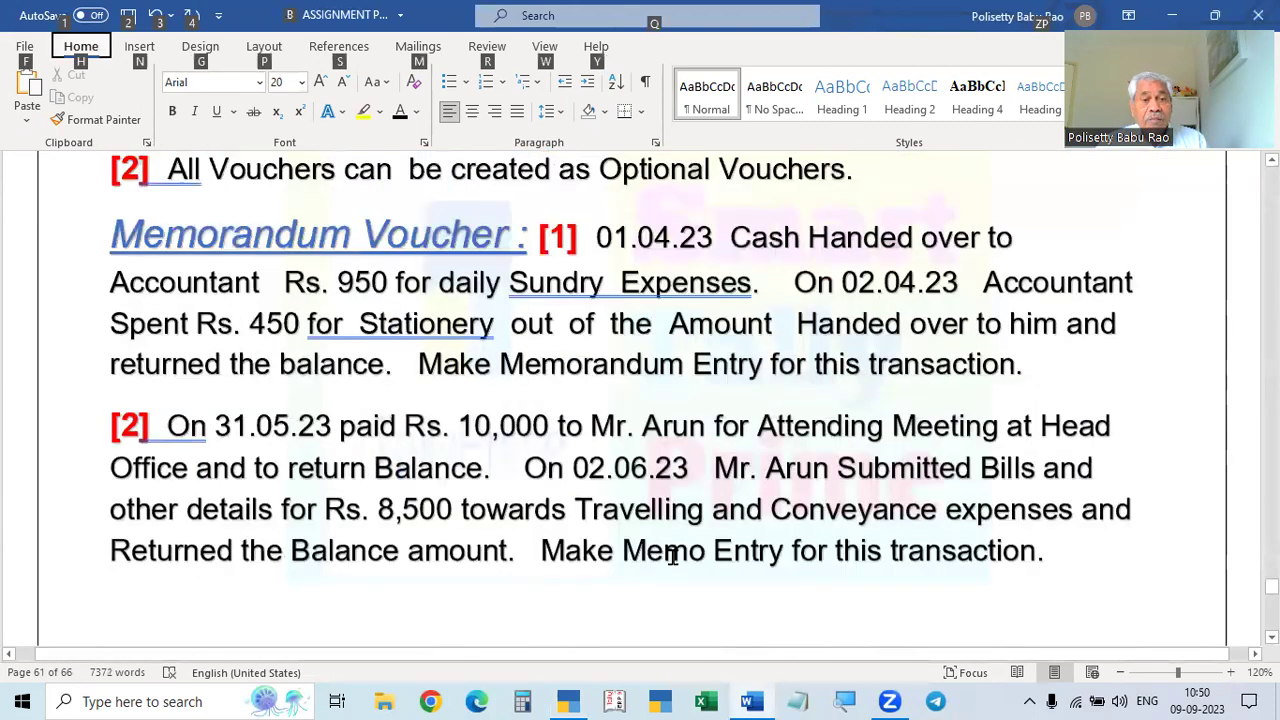
pyautogui.scroll(1, 674, 556)
pyautogui.scroll(-1, 674, 556)
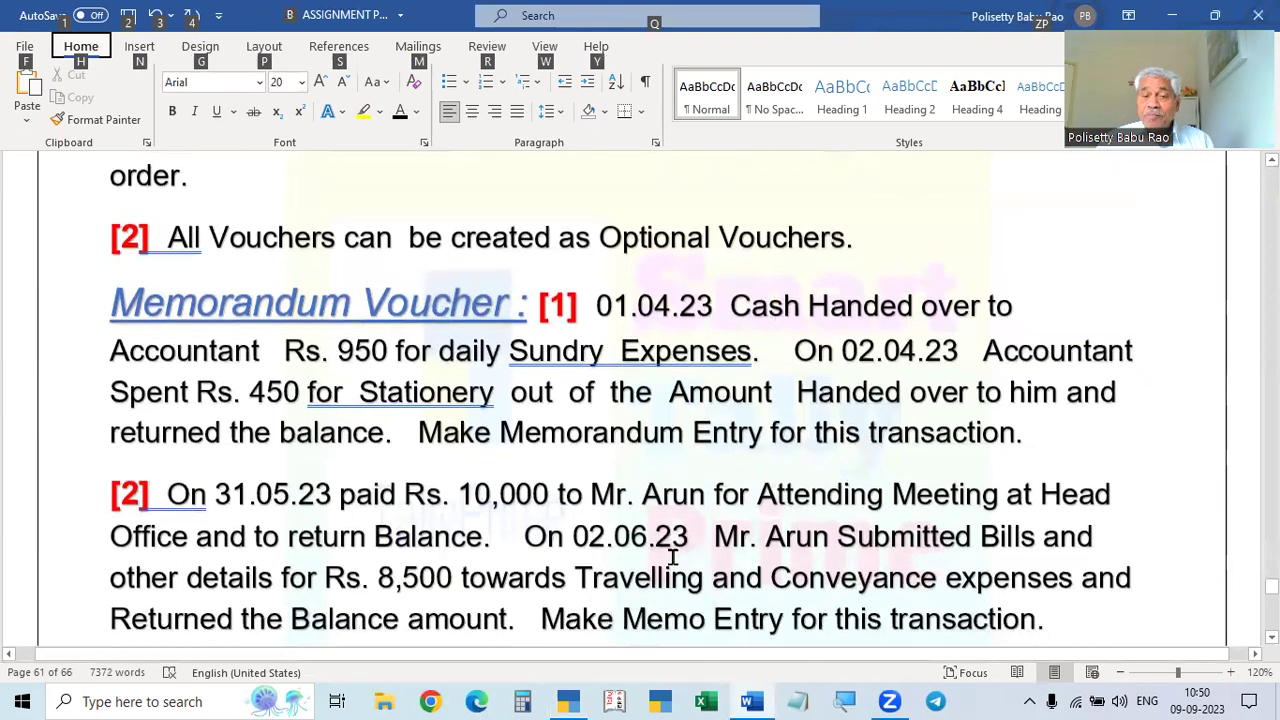
pyautogui.scroll(-1, 674, 556)
pyautogui.hotkey('alt', 'Tab')
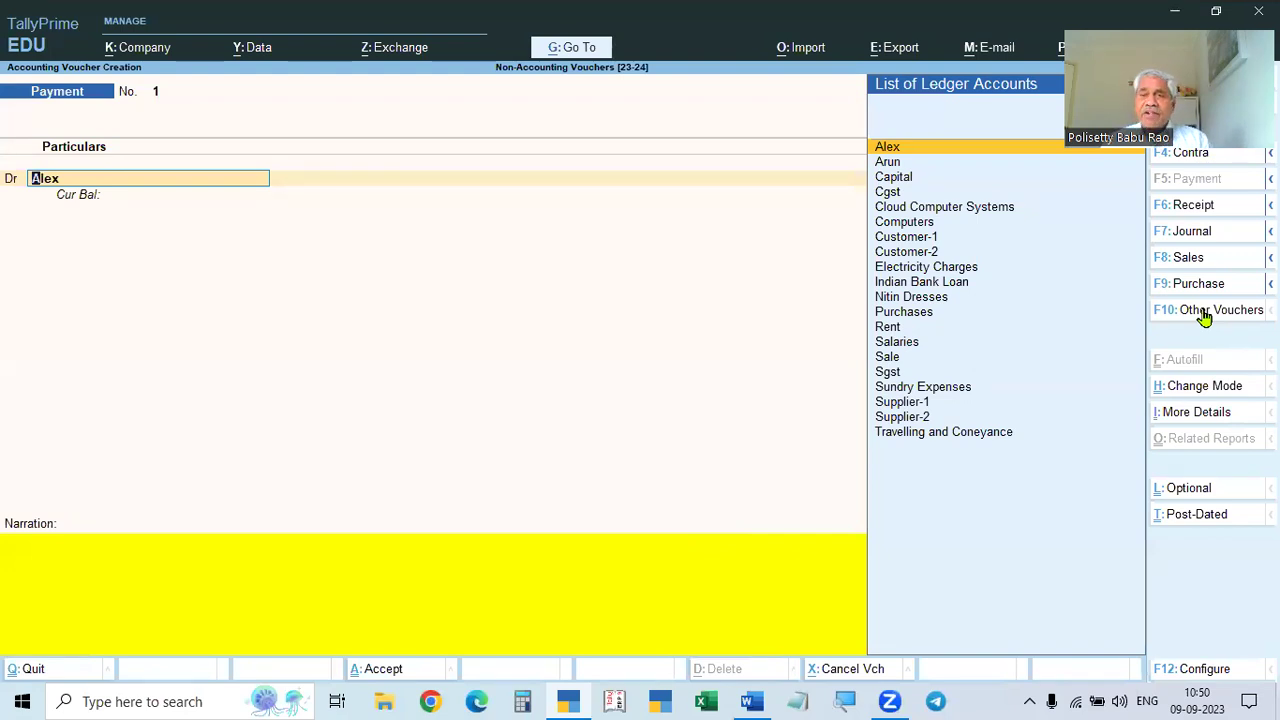
# - Leave the Payment voucher and open the Memorandum voucher type for alteration
pyautogui.press('Escape')
pyautogui.press('Escape')
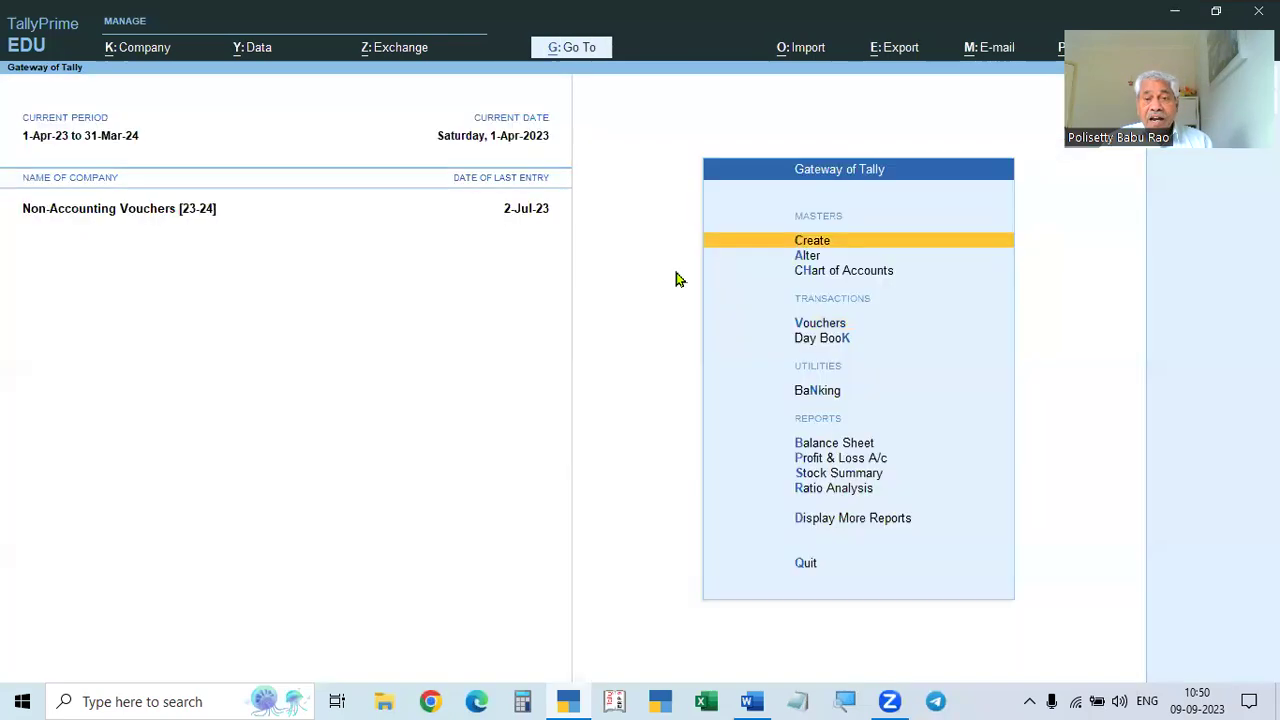
pyautogui.click(811, 258)
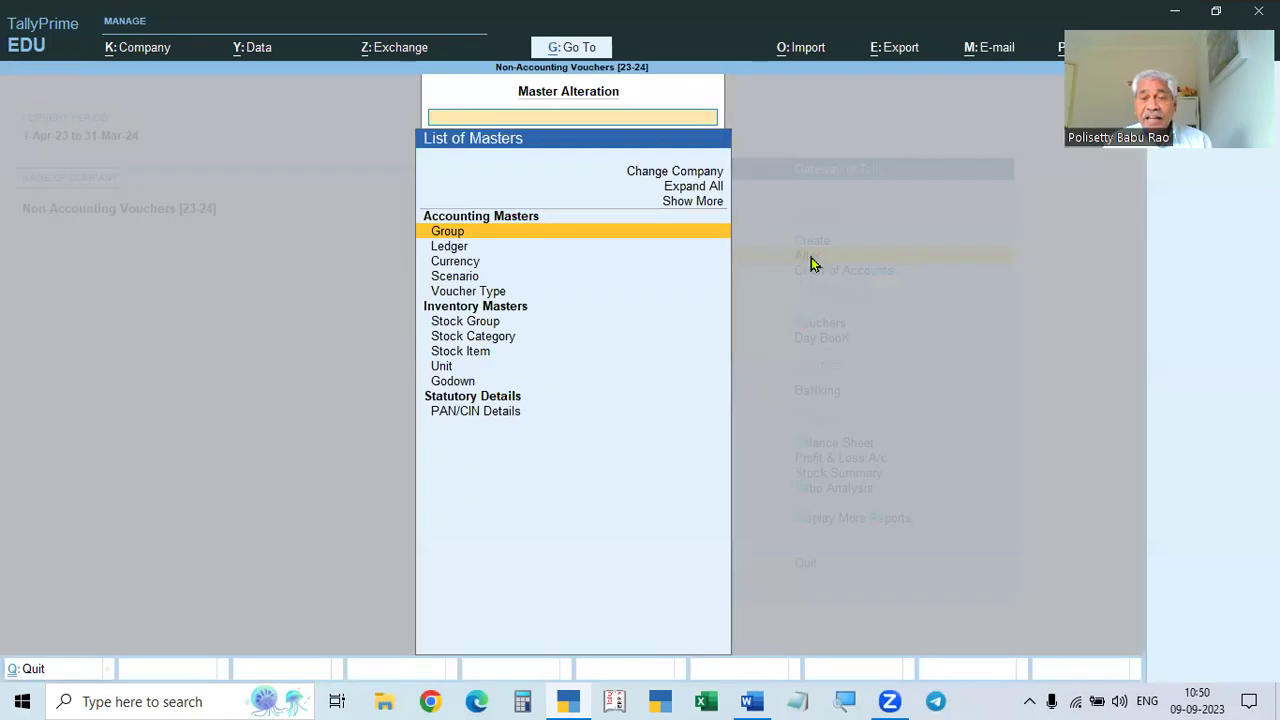
pyautogui.press('Down')
pyautogui.press('Down')
pyautogui.press('Down')
pyautogui.press('Down')
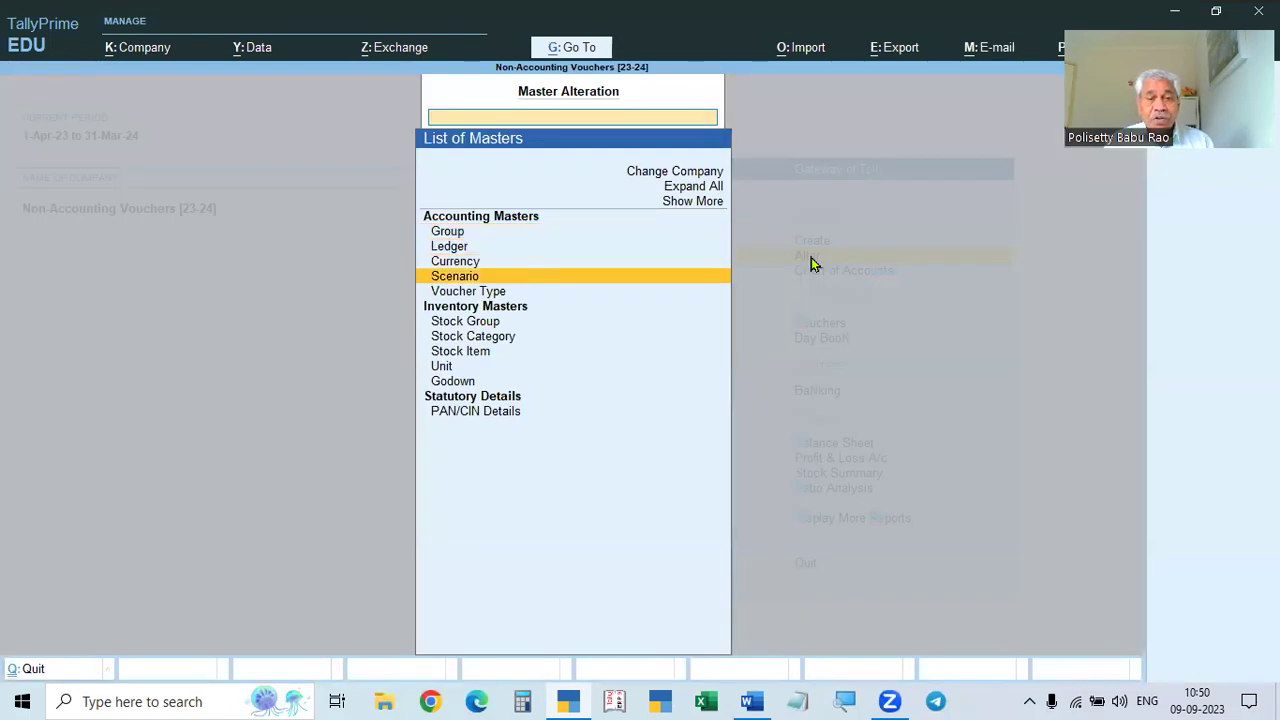
pyautogui.press('Return')
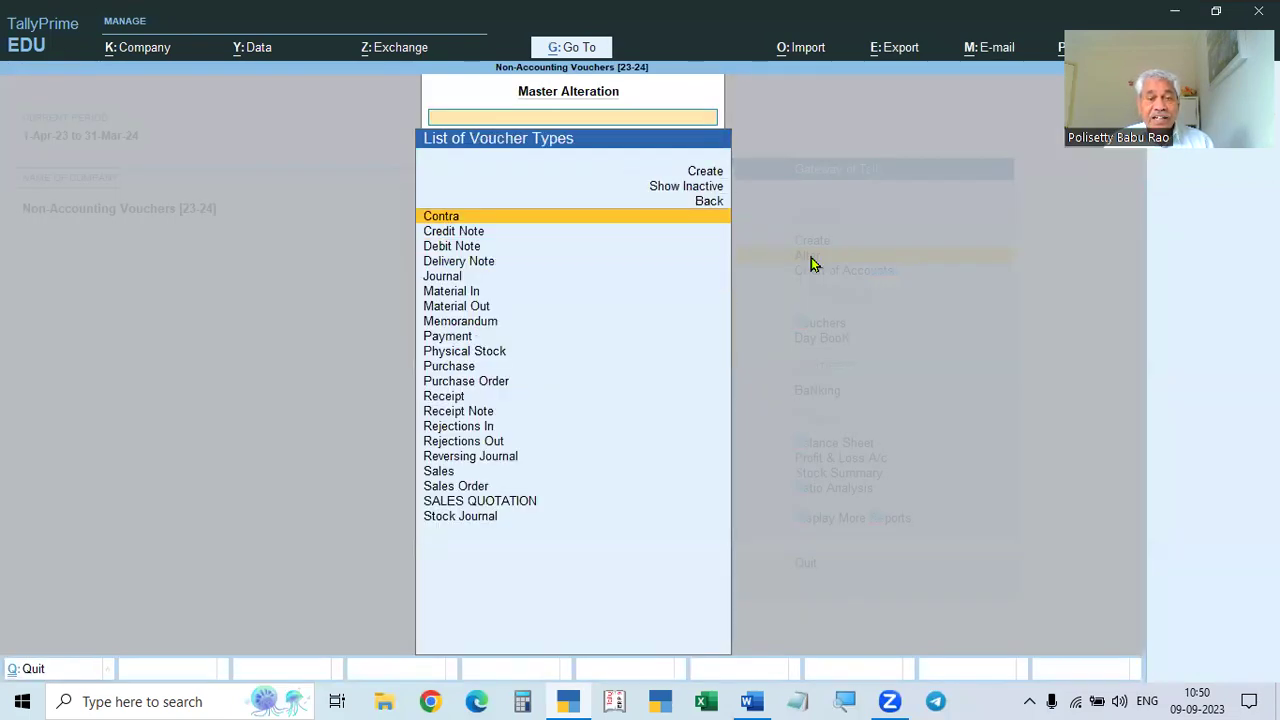
pyautogui.click(465, 322)
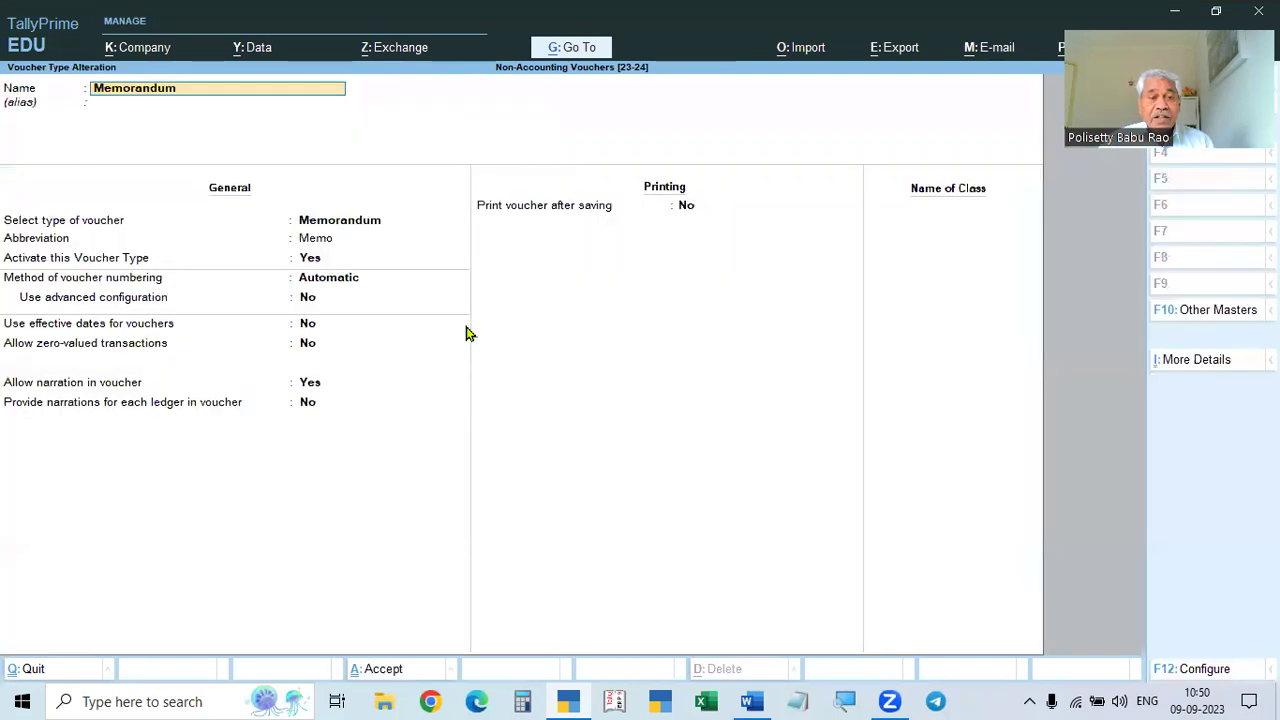
# - Review the Memorandum type's numbering methods, try setting Activate this Voucher Type to No, and leave without saving
pyautogui.press('Return')
pyautogui.press('Return')
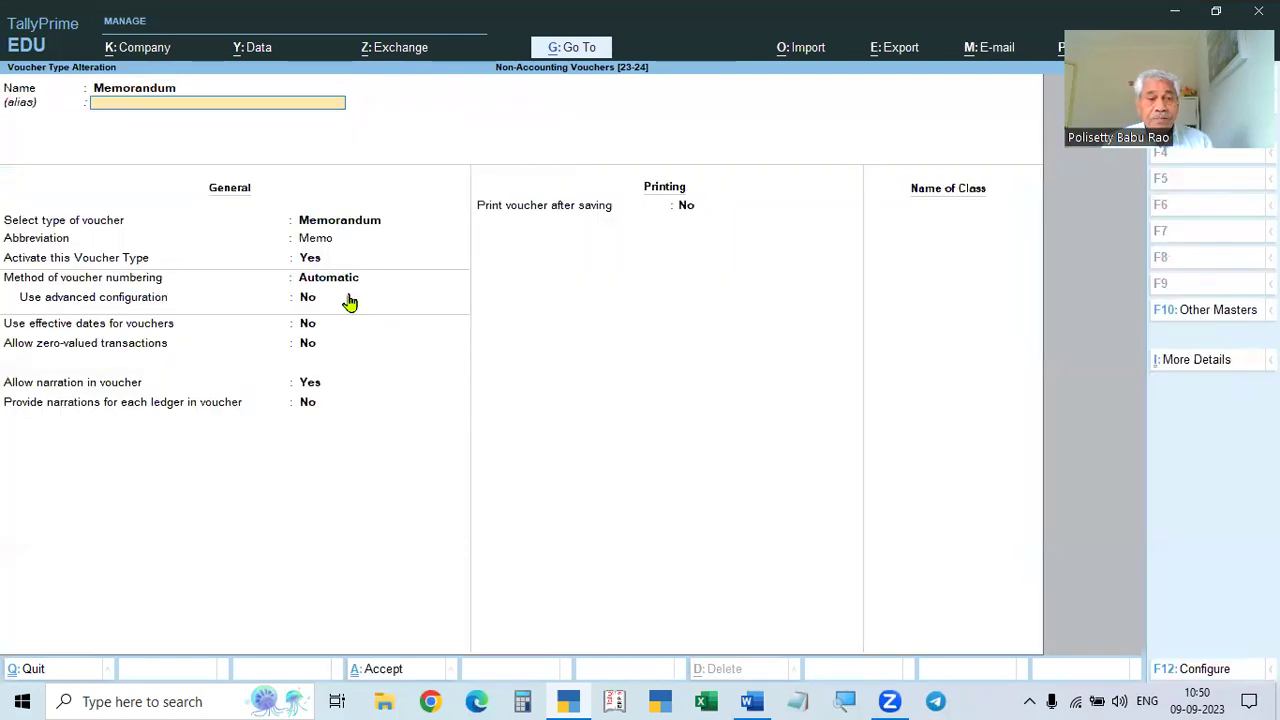
pyautogui.press('Return')
pyautogui.press('Return')
pyautogui.press('Return')
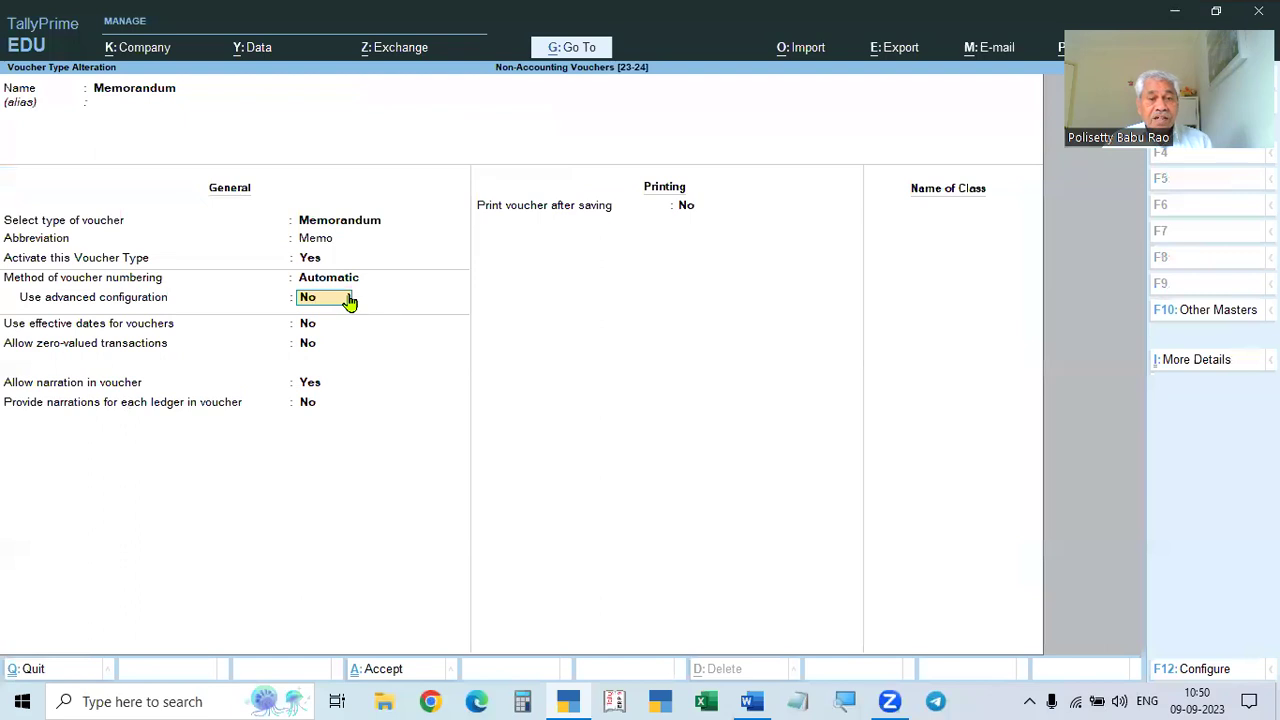
pyautogui.press('BackSpace')
pyautogui.press('Down')
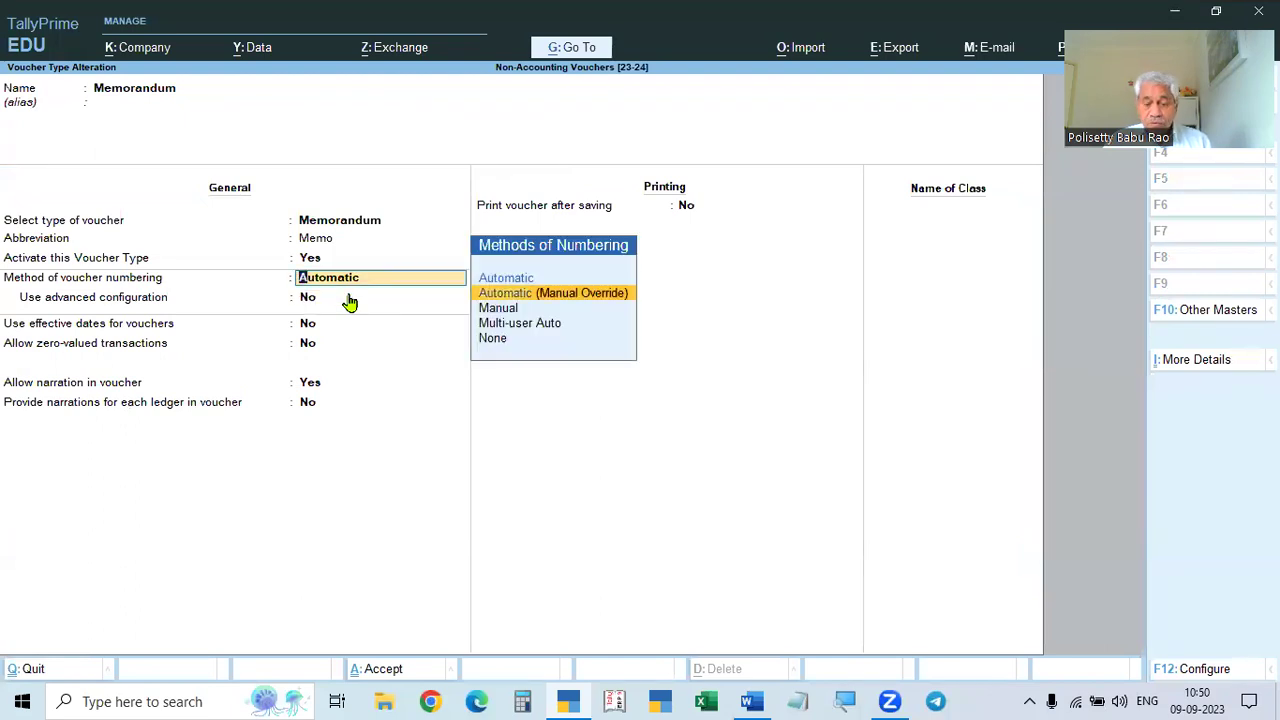
pyautogui.press('Down')
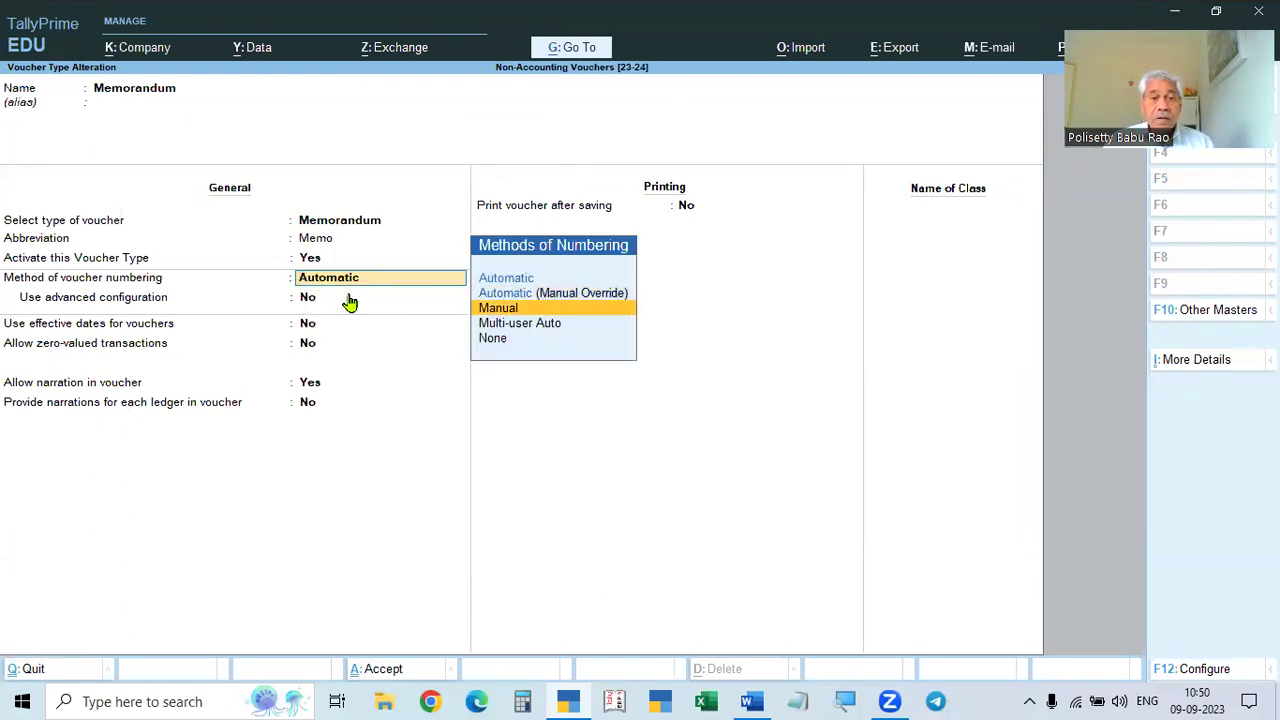
pyautogui.press('Up')
pyautogui.press('Up')
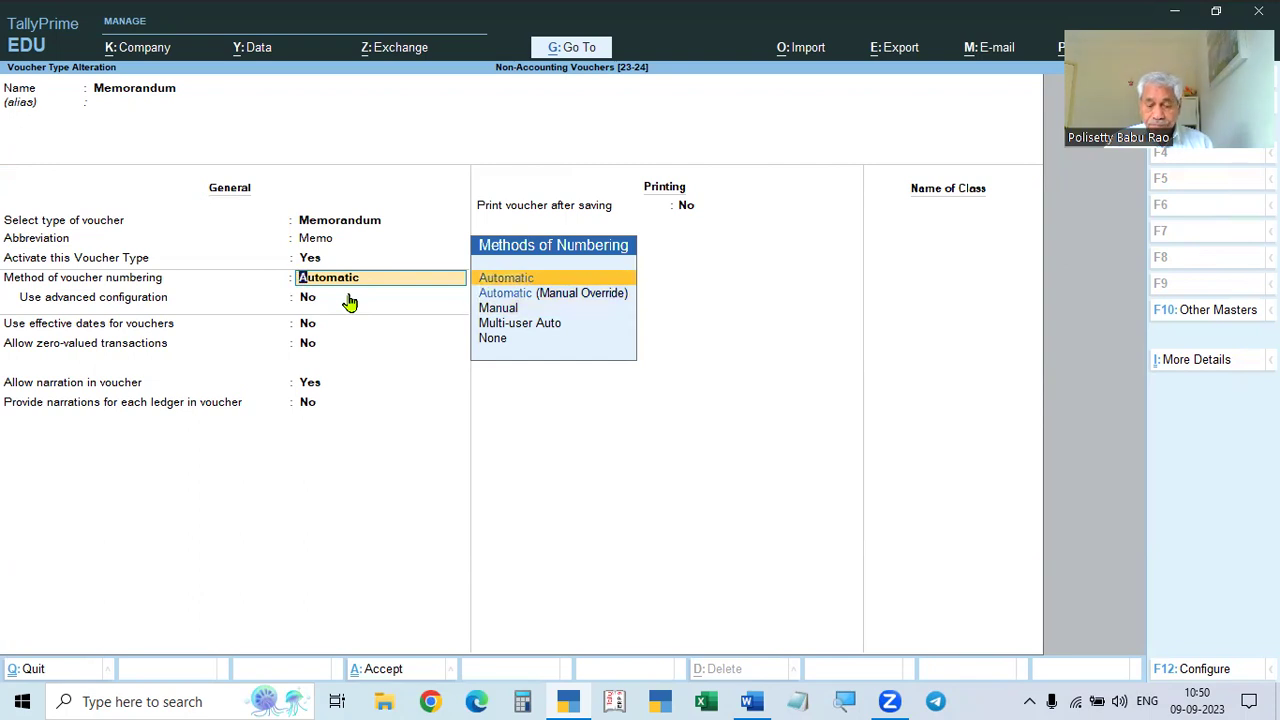
pyautogui.press('BackSpace')
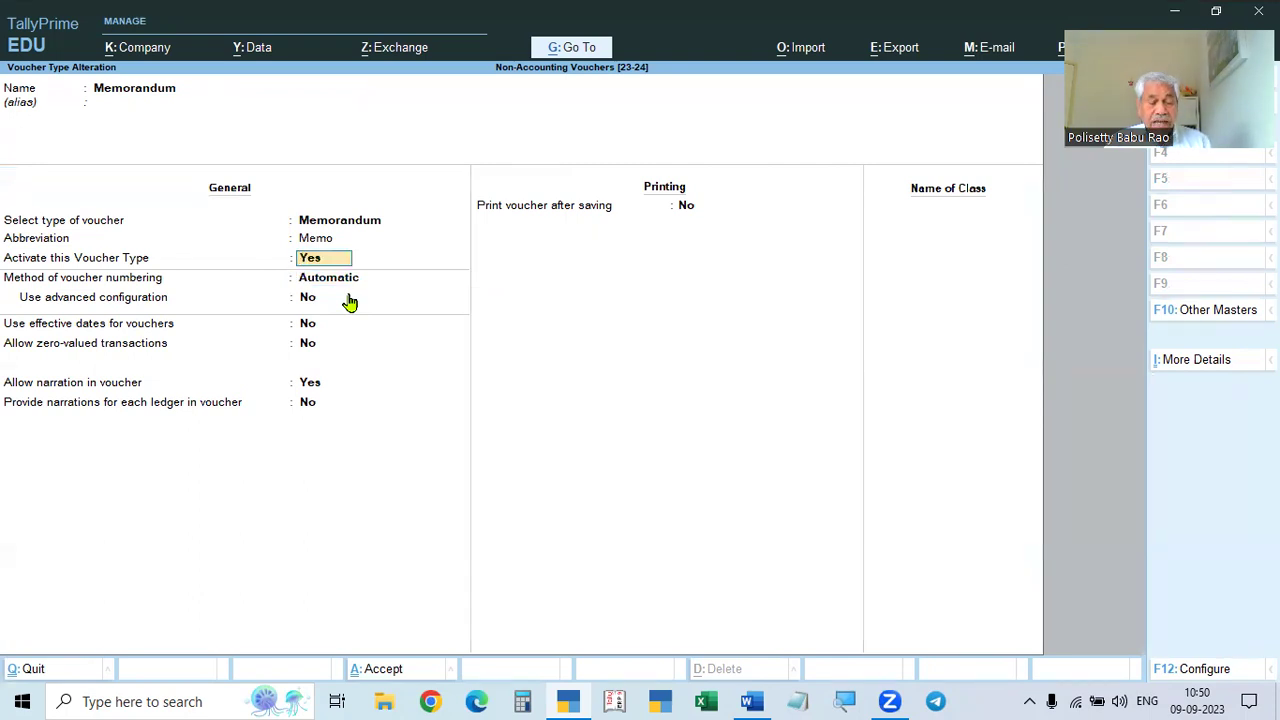
pyautogui.press('n')
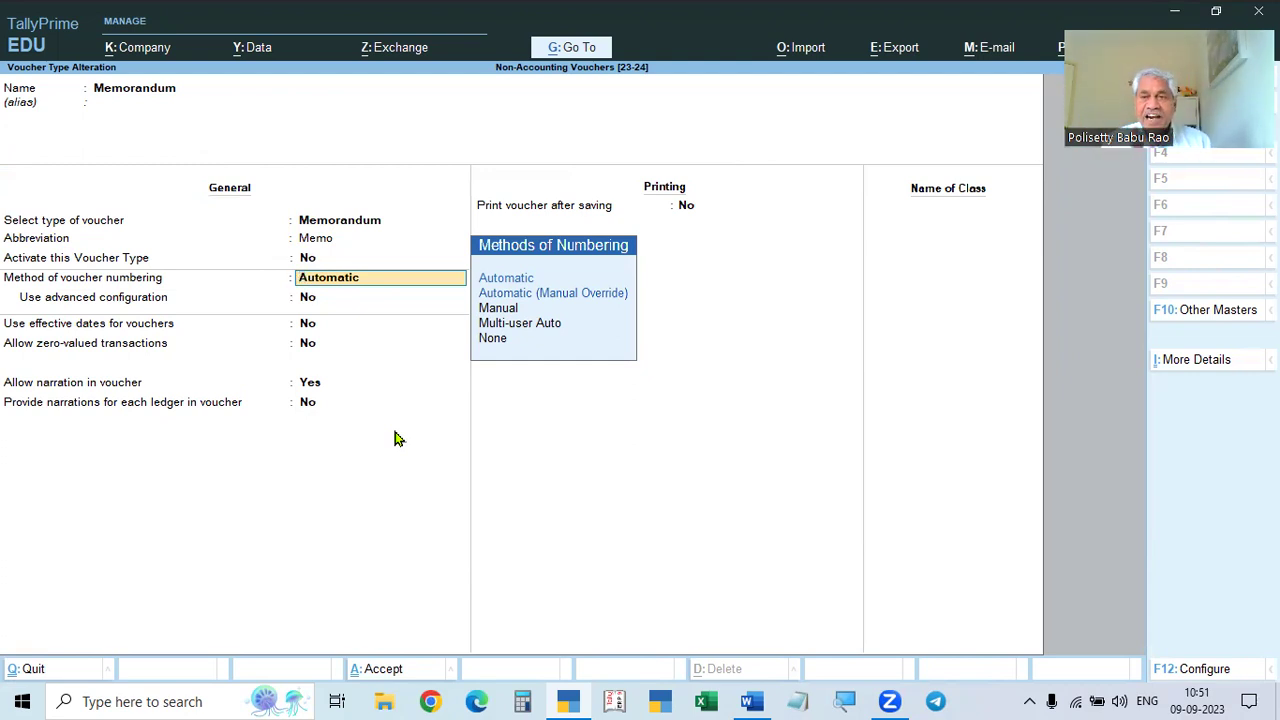
pyautogui.press('Escape')
pyautogui.press('y')
pyautogui.press('Escape')
pyautogui.press('Escape')
pyautogui.press('Up')
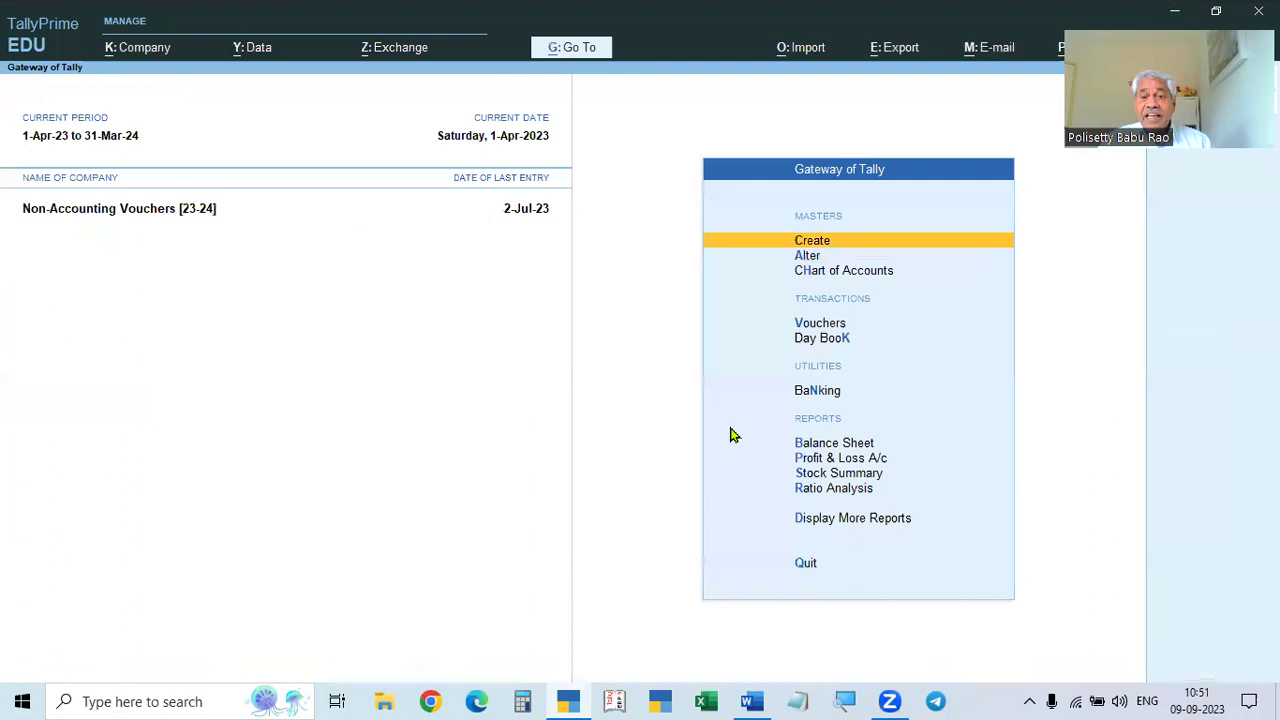
# - Open voucher creation, check the active and inactive voucher types for Memorandum, and return to the Gateway of Tally
pyautogui.click(818, 330)
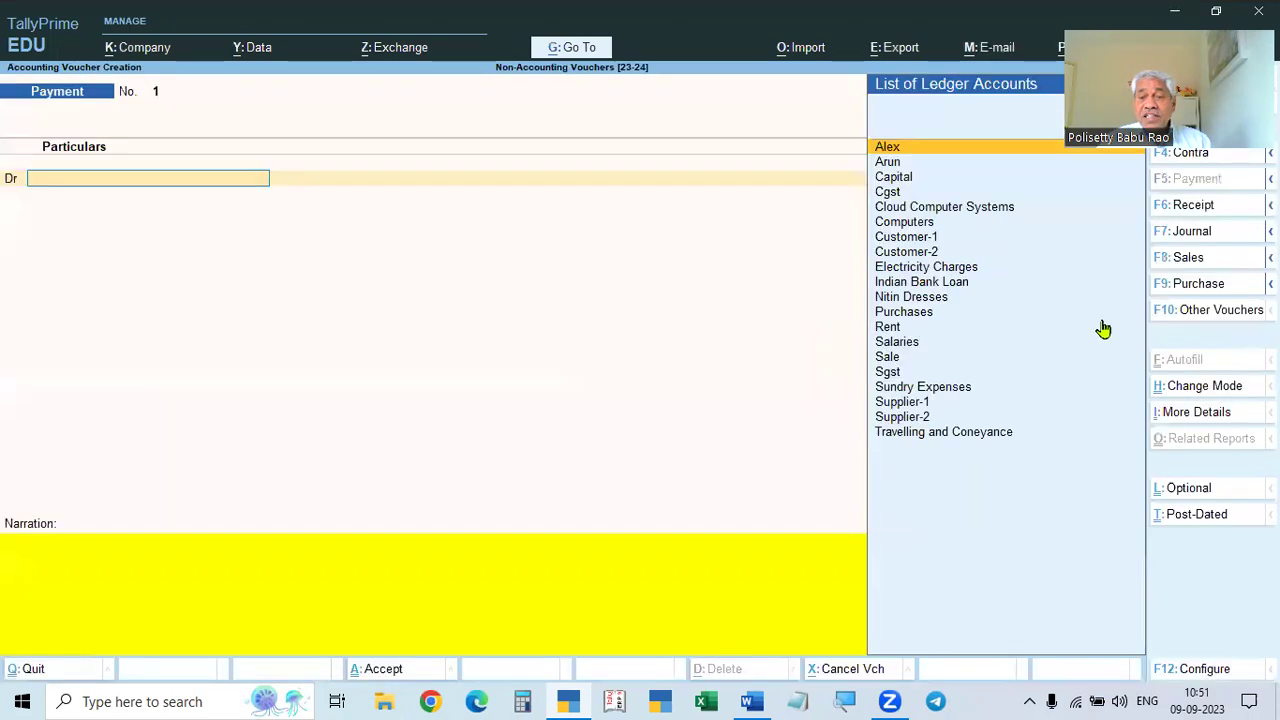
pyautogui.click(1206, 316)
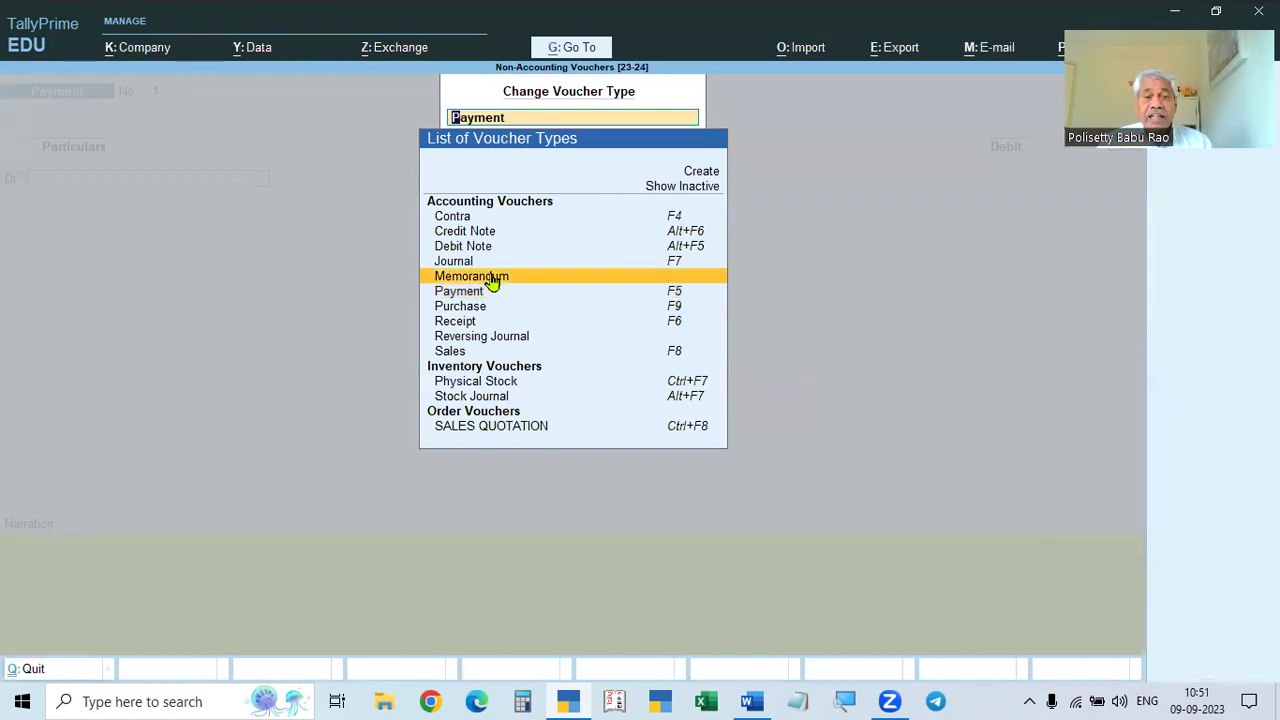
pyautogui.click(677, 188)
pyautogui.press('Escape')
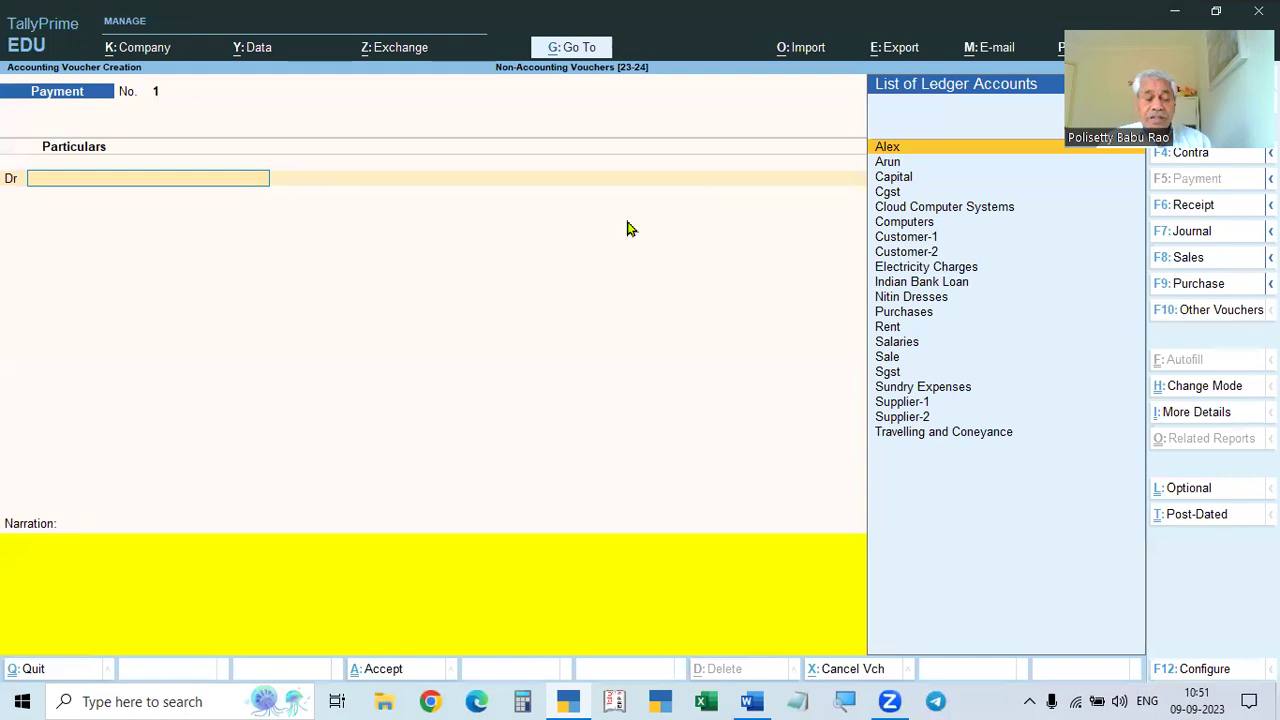
pyautogui.press('Escape')
pyautogui.press('Return')
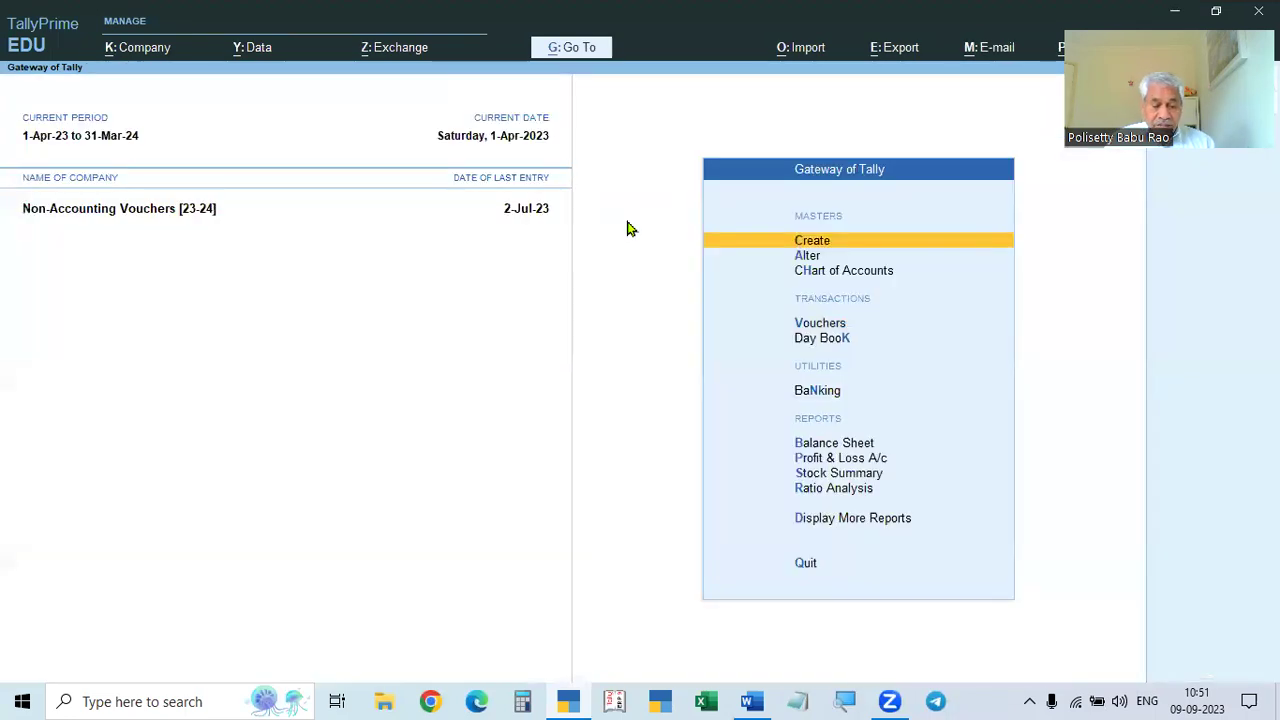
# - Alter the Memorandum voucher type, setting Activate this Voucher Type to No, and accept the change
pyautogui.press('a')
pyautogui.press('Down')
pyautogui.press('Down')
pyautogui.press('Down')
pyautogui.press('Down')
pyautogui.press('Return')
pyautogui.press('Down')
pyautogui.press('Down')
pyautogui.press('Down')
pyautogui.press('Down')
pyautogui.press('Down')
pyautogui.press('Down')
pyautogui.press('Down')
pyautogui.press('Return')
pyautogui.press('Return')
pyautogui.write('n')
pyautogui.press('Return')
pyautogui.hotkey('ctrl', 'a')
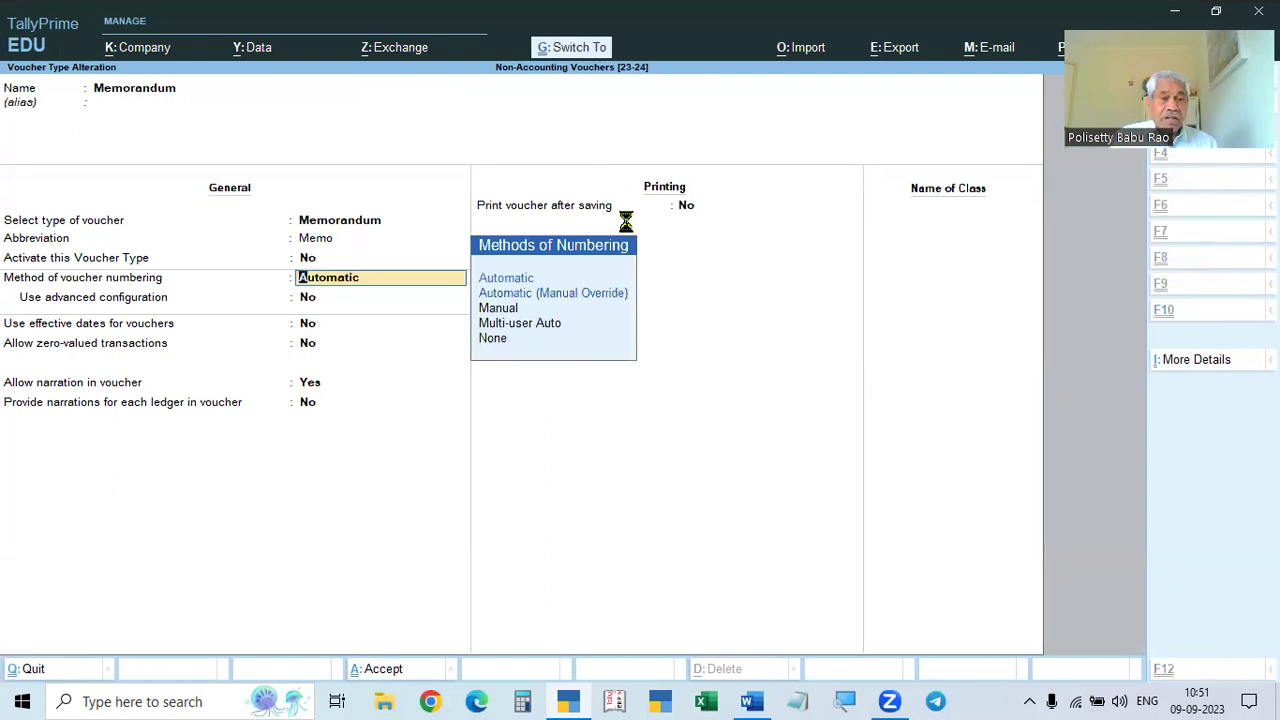
pyautogui.press('Escape')
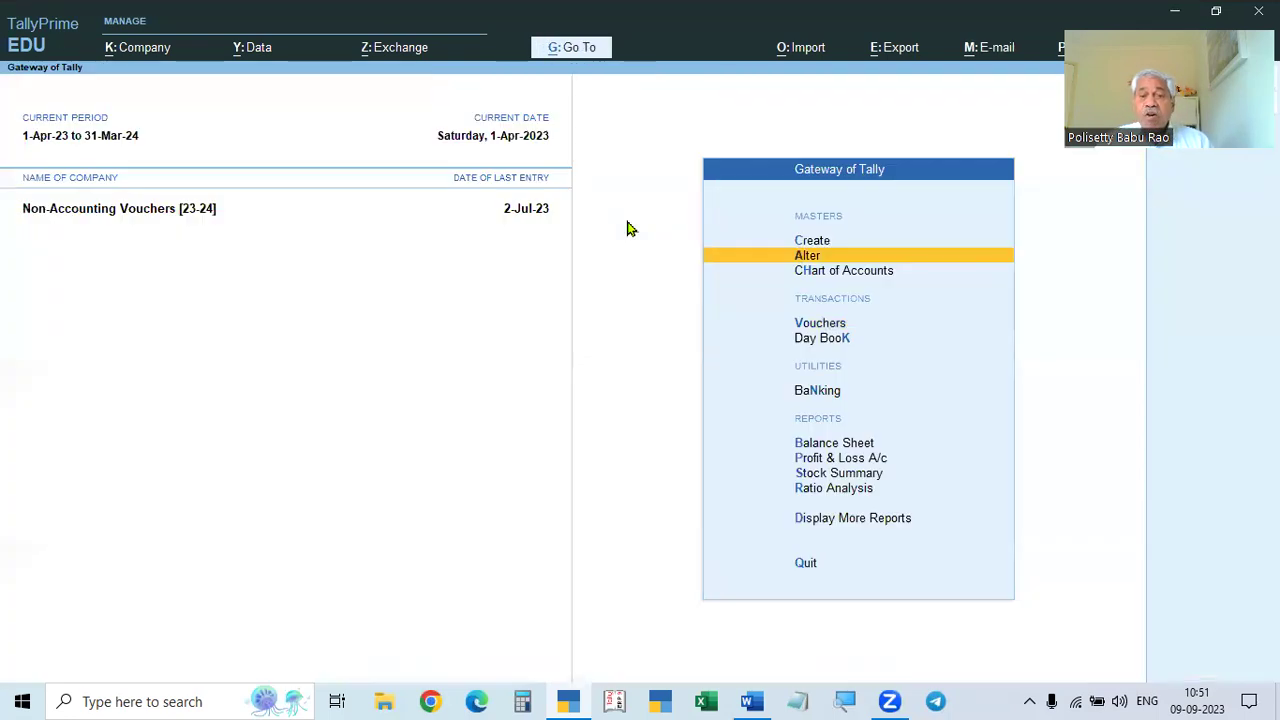
# - Open voucher creation, show the inactive voucher types, and choose and activate the Memorandum voucher type
pyautogui.click(806, 324)
pyautogui.click(1222, 314)
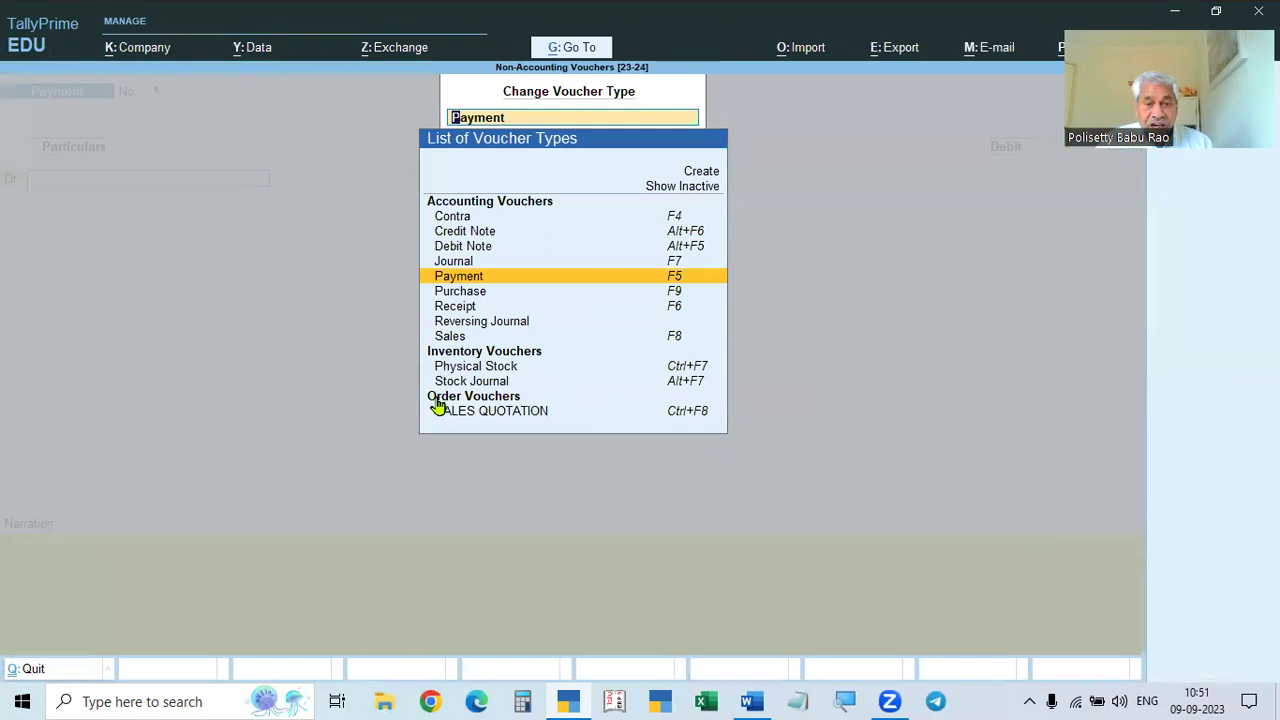
pyautogui.click(678, 190)
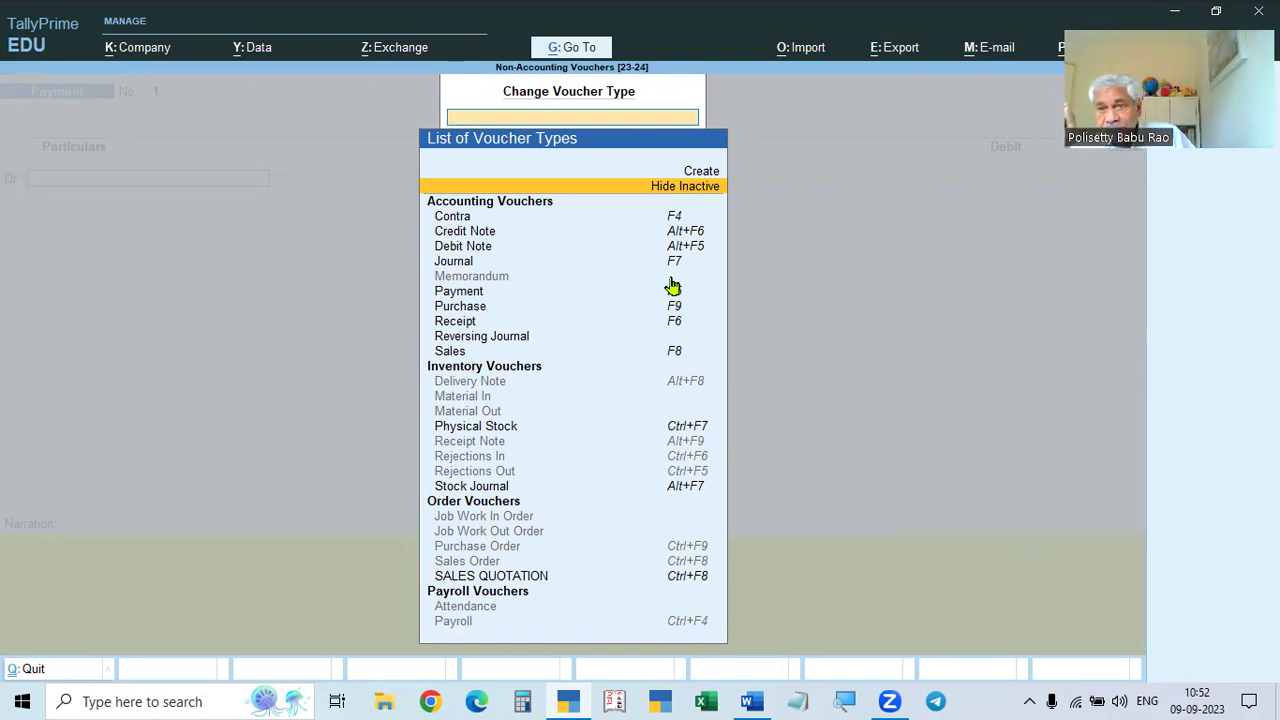
pyautogui.click(494, 278)
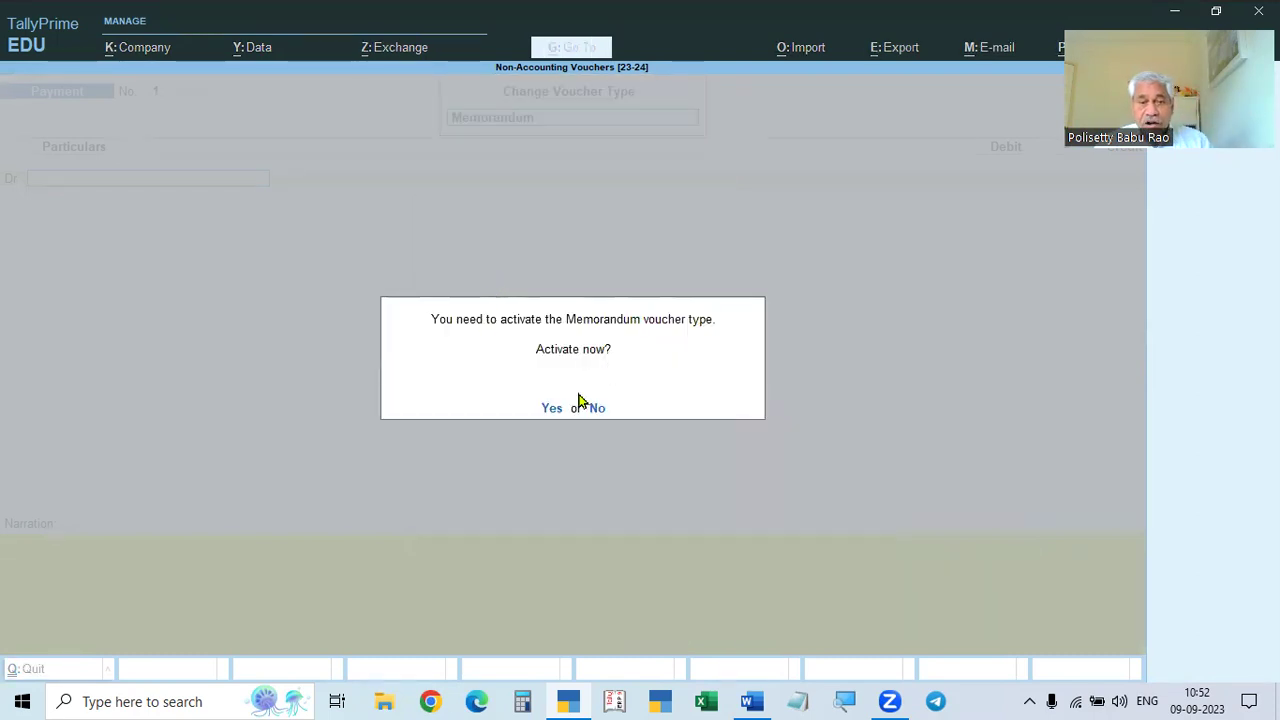
pyautogui.click(549, 410)
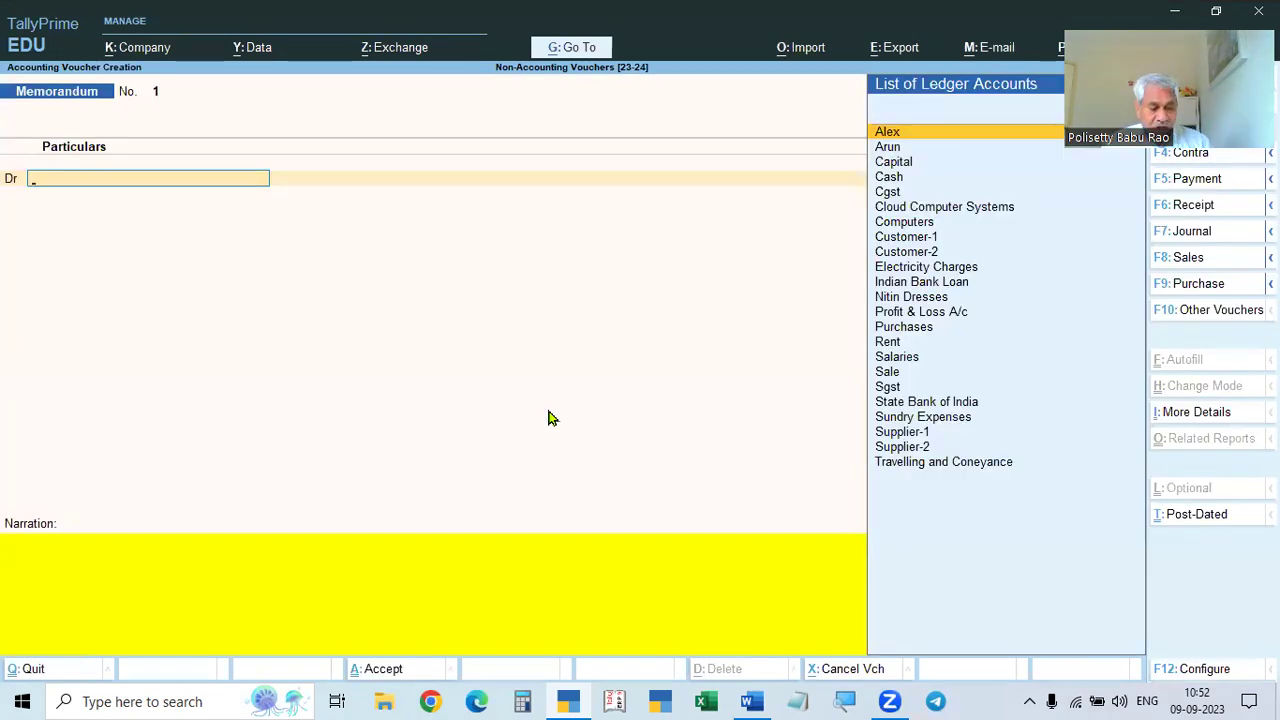
# - Date the Memorandum voucher 1.4, and reread the first Memorandum Voucher problem in the Word document
pyautogui.press('F2')
pyautogui.write('1.4')
pyautogui.press('Return')
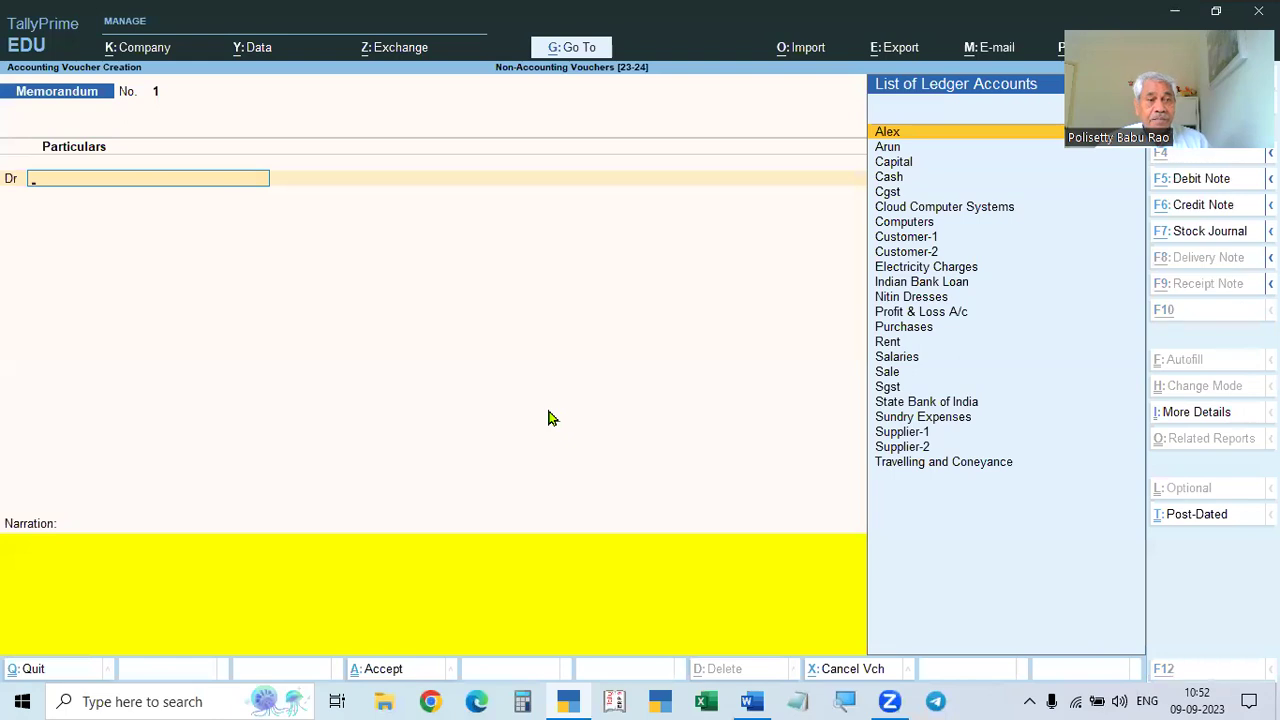
pyautogui.hotkey('alt', 'Tab')
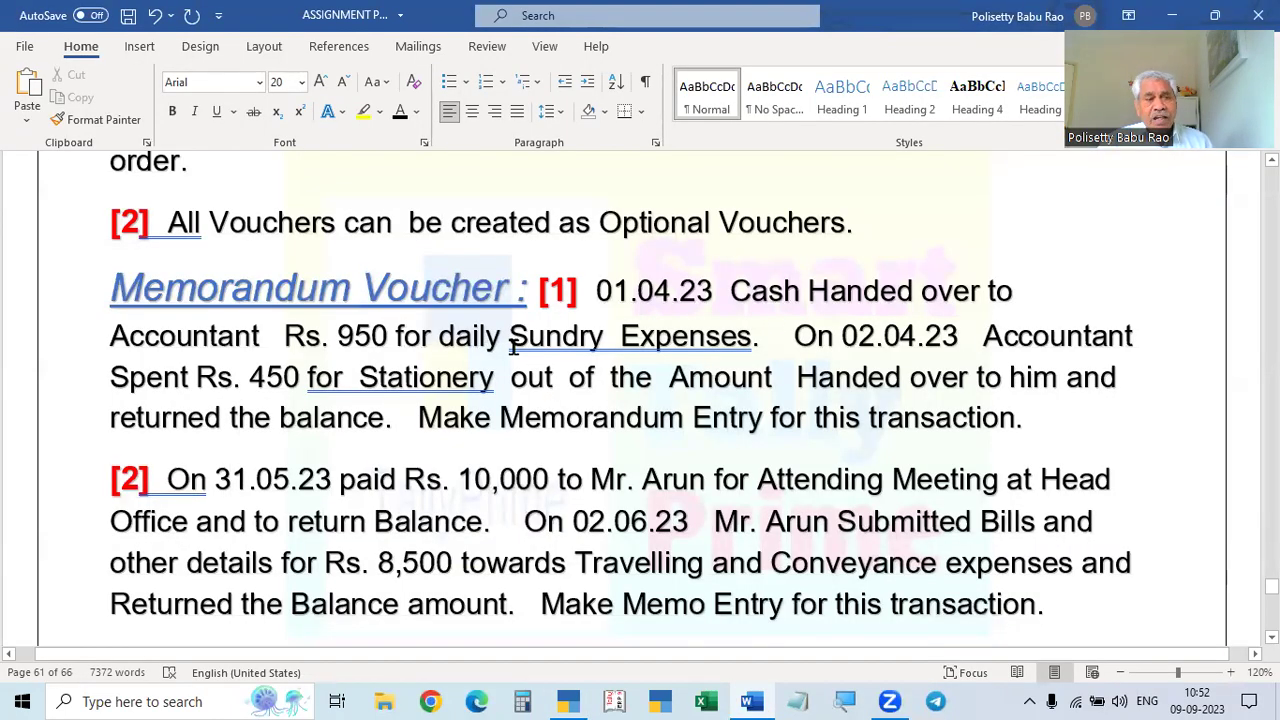
pyautogui.hotkey('alt', 'Tab')
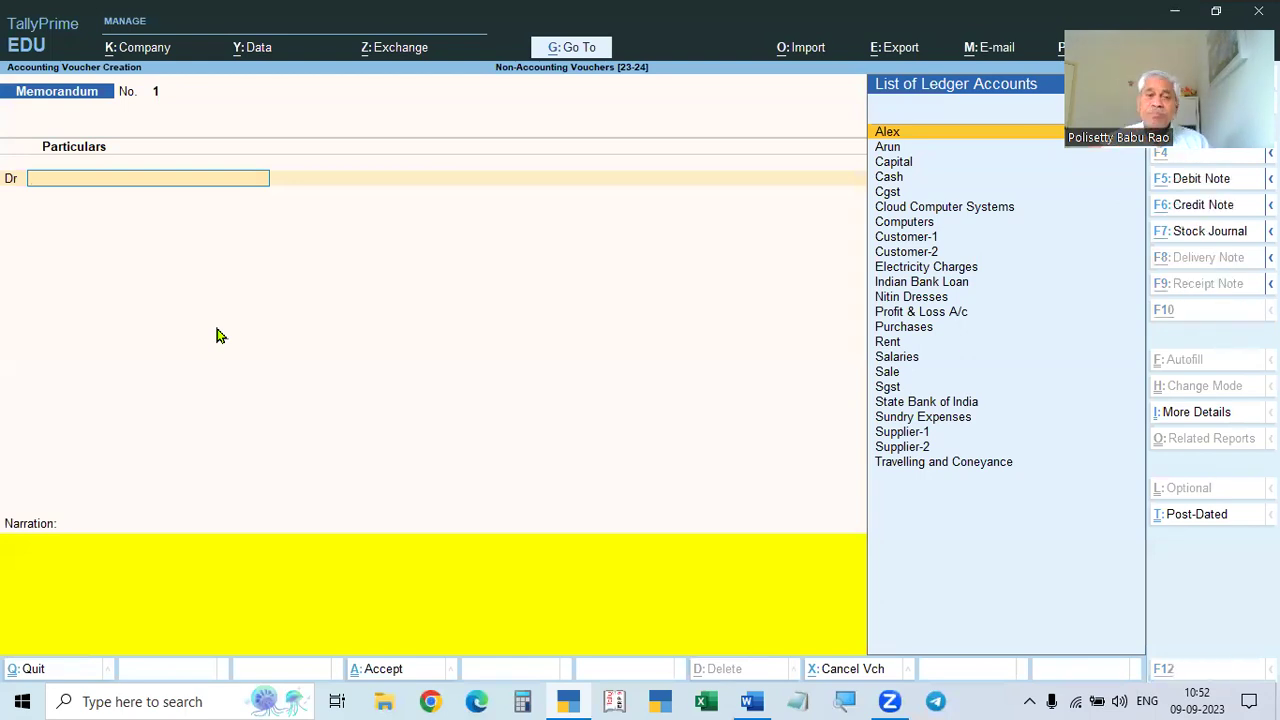
pyautogui.hotkey('alt', 'Tab')
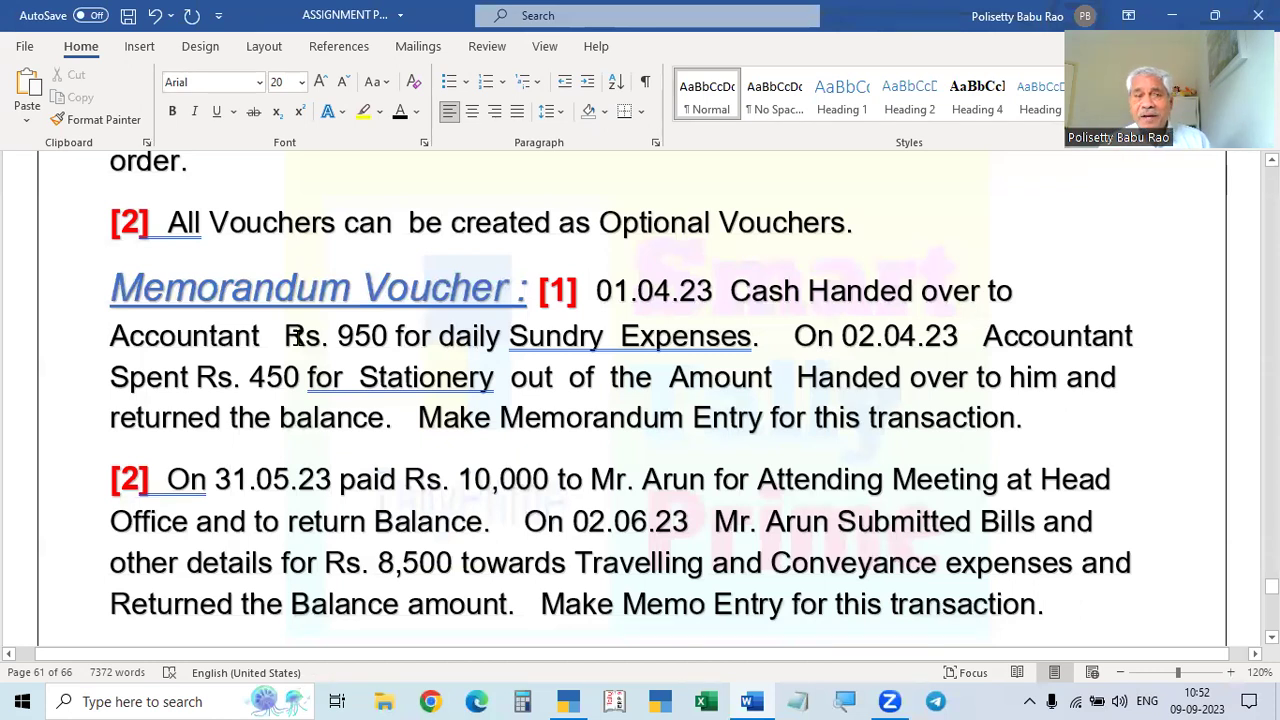
pyautogui.hotkey('alt', 'Tab')
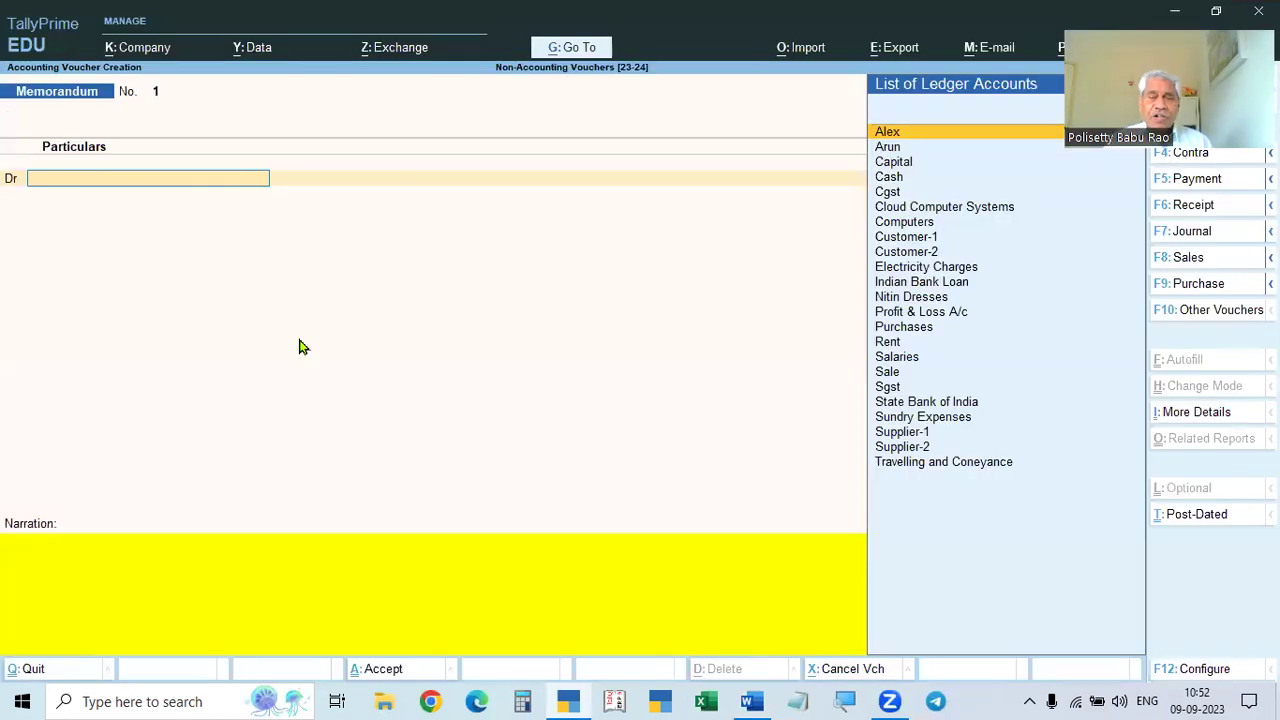
# - Create a ledger named Accountant under Sundry Debtors from the debit line of the Memorandum voucher
pyautogui.hotkey('alt', 'c')
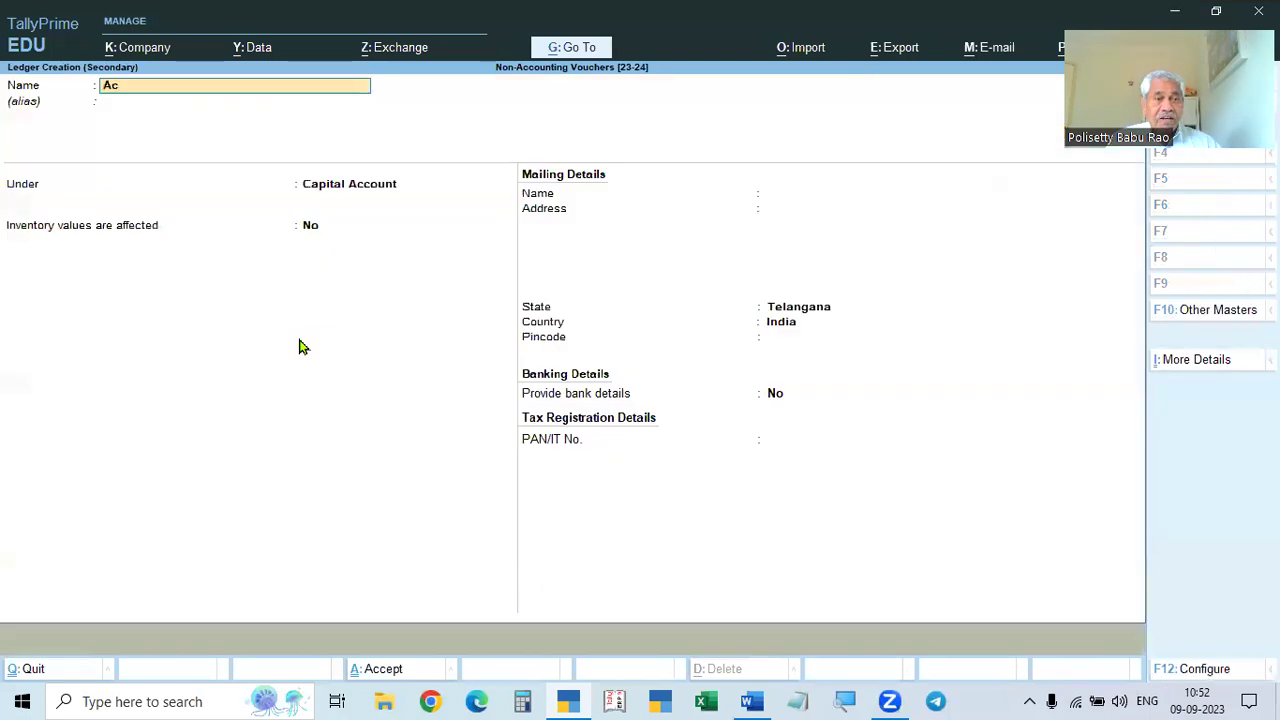
pyautogui.press('Return')
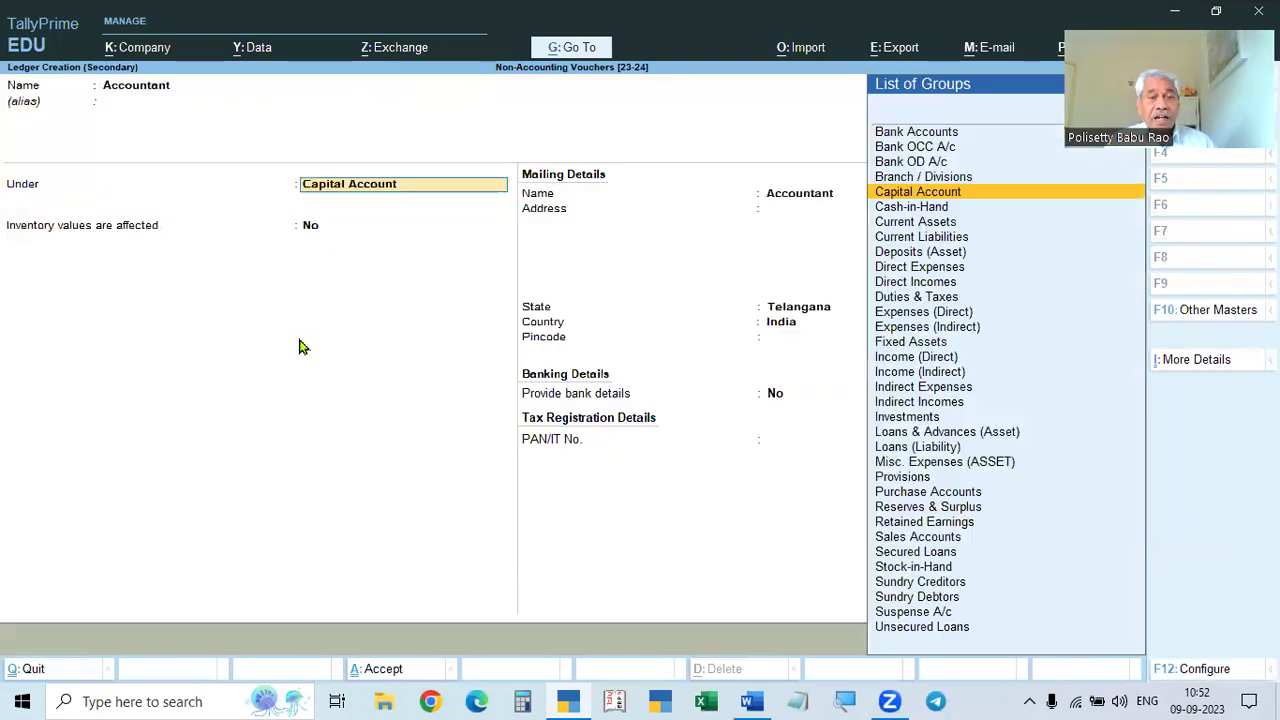
pyautogui.write('sund')
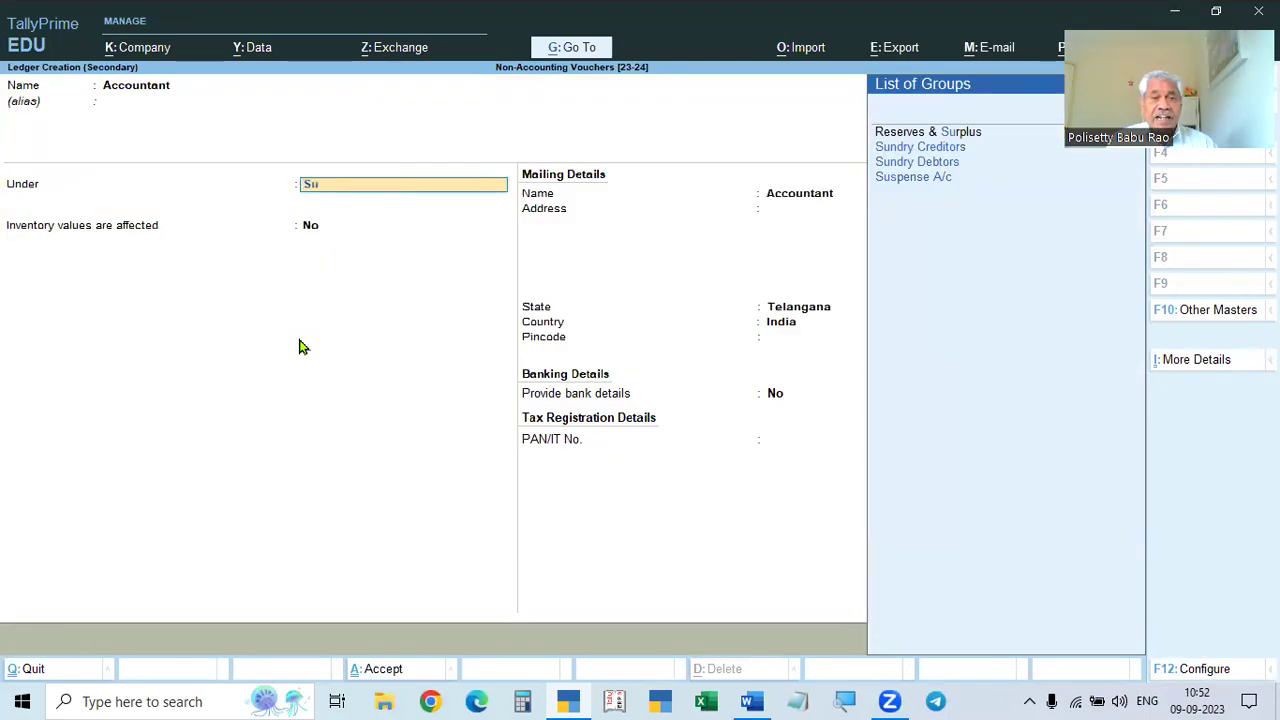
pyautogui.press('Down')
pyautogui.press('Return')
pyautogui.press('Return')
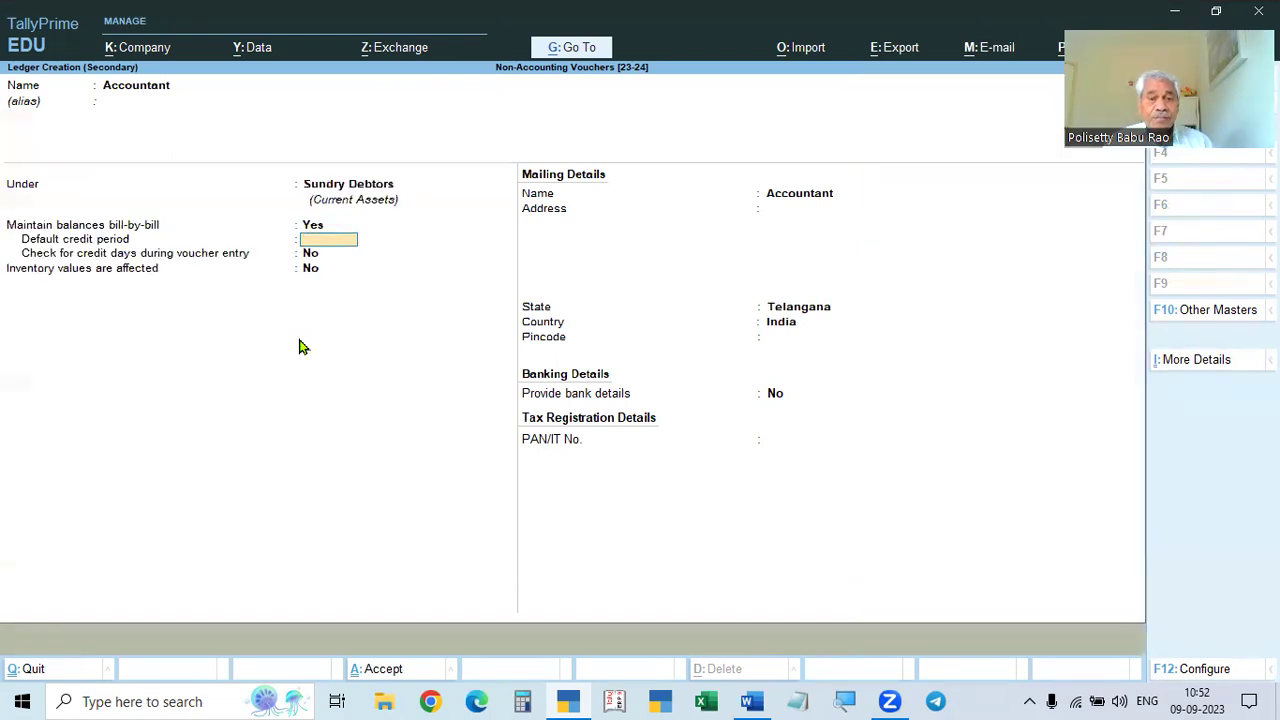
pyautogui.hotkey('ctrl', 'a')
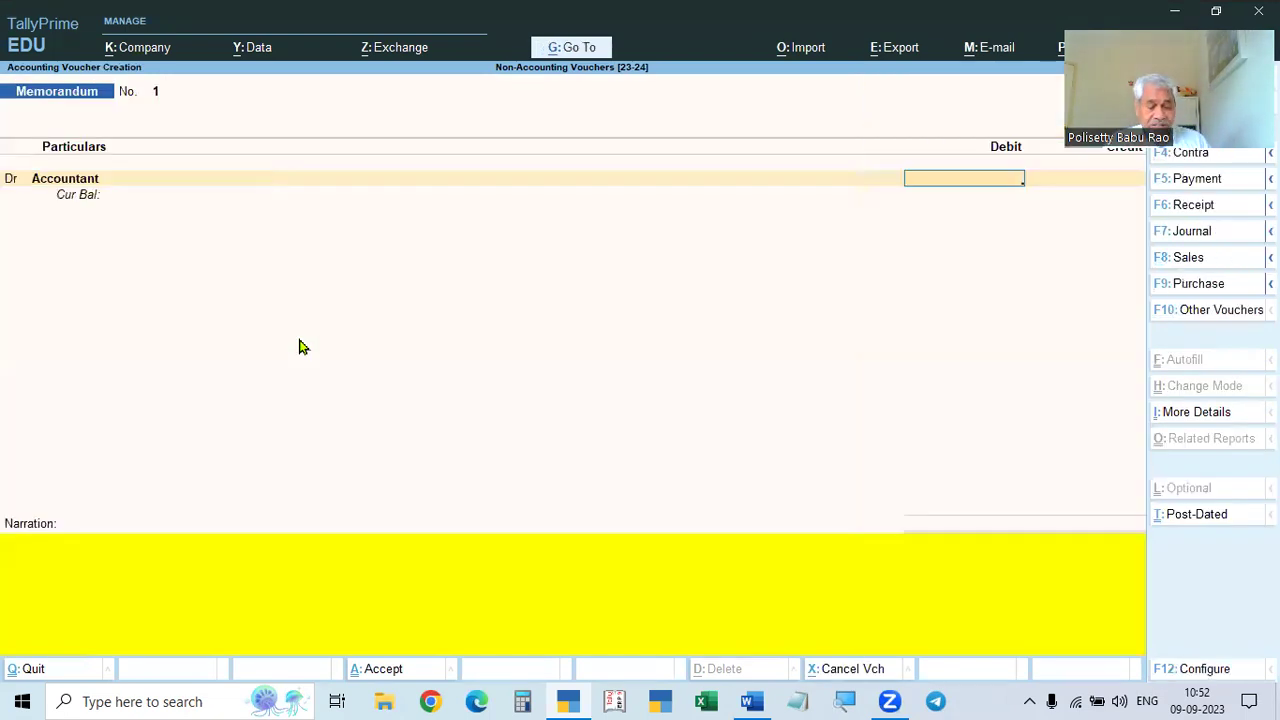
# - Check the amount in the Word problem, debit Accountant with 950 in the Memorandum voucher, and accept the On Account bill reference
pyautogui.hotkey('alt', 'Tab')
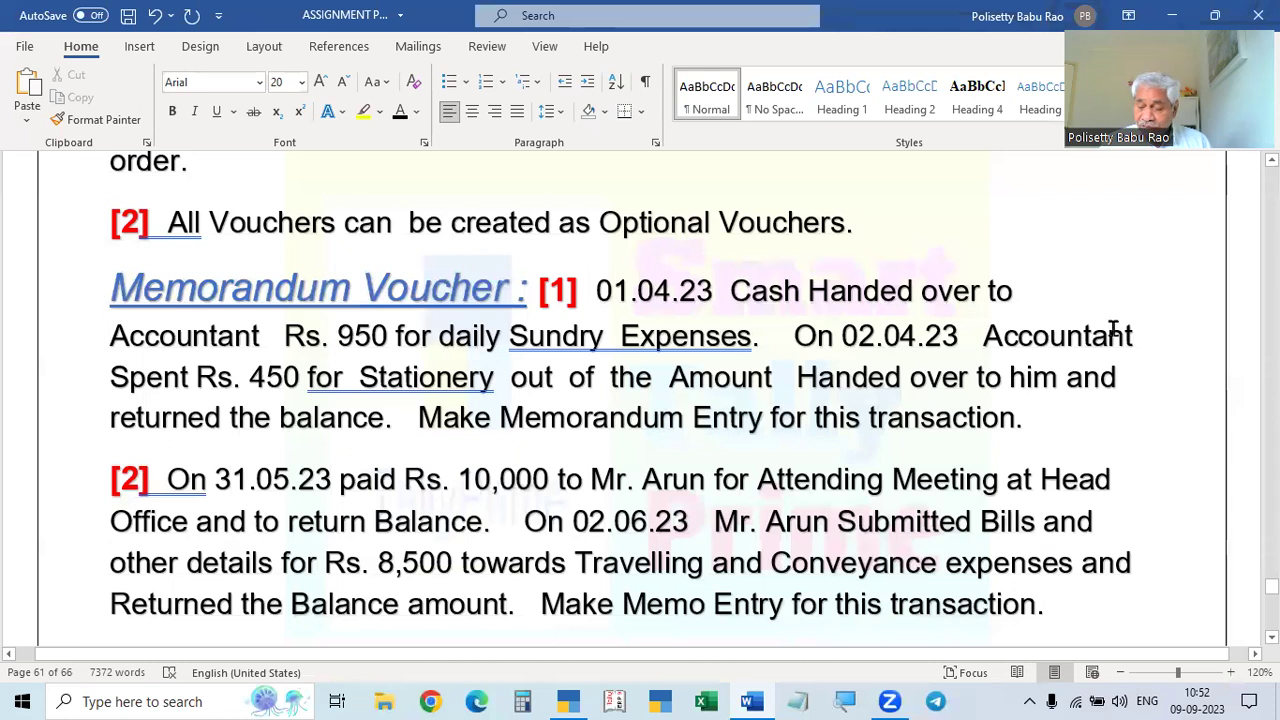
pyautogui.hotkey('alt', 'Tab')
pyautogui.write('950')
pyautogui.press('Return')
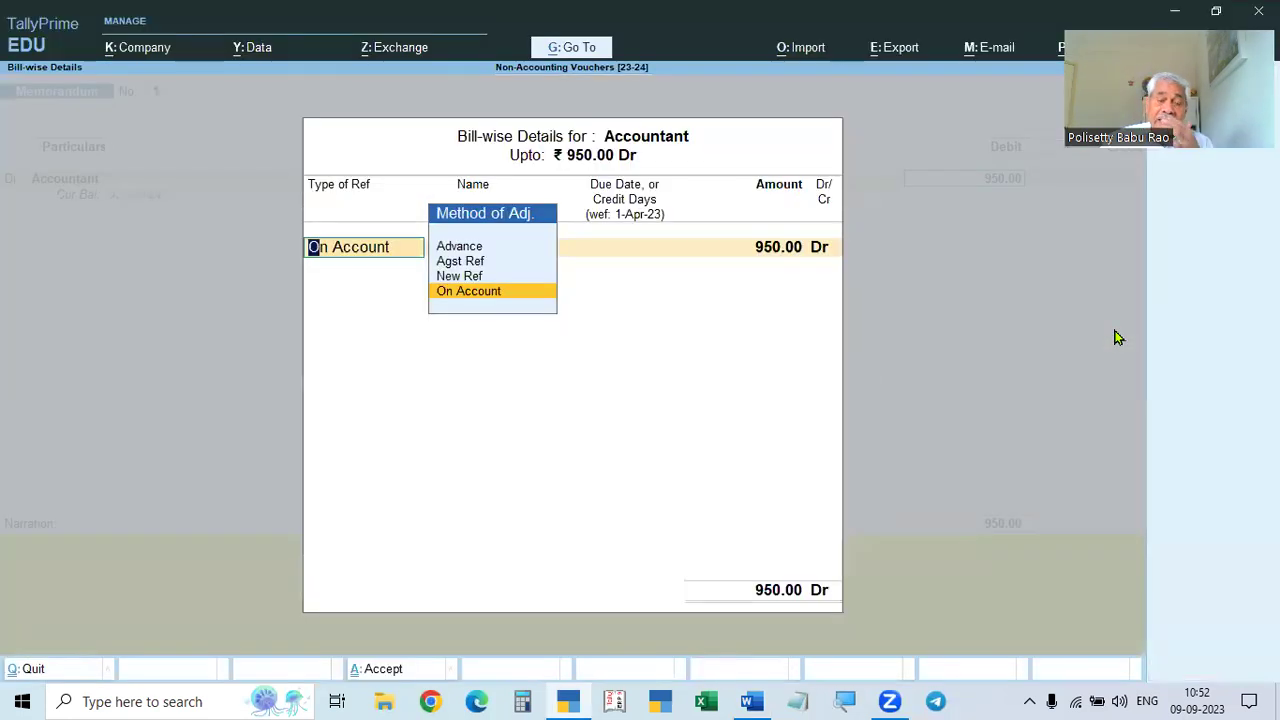
pyautogui.hotkey('ctrl', 'a')
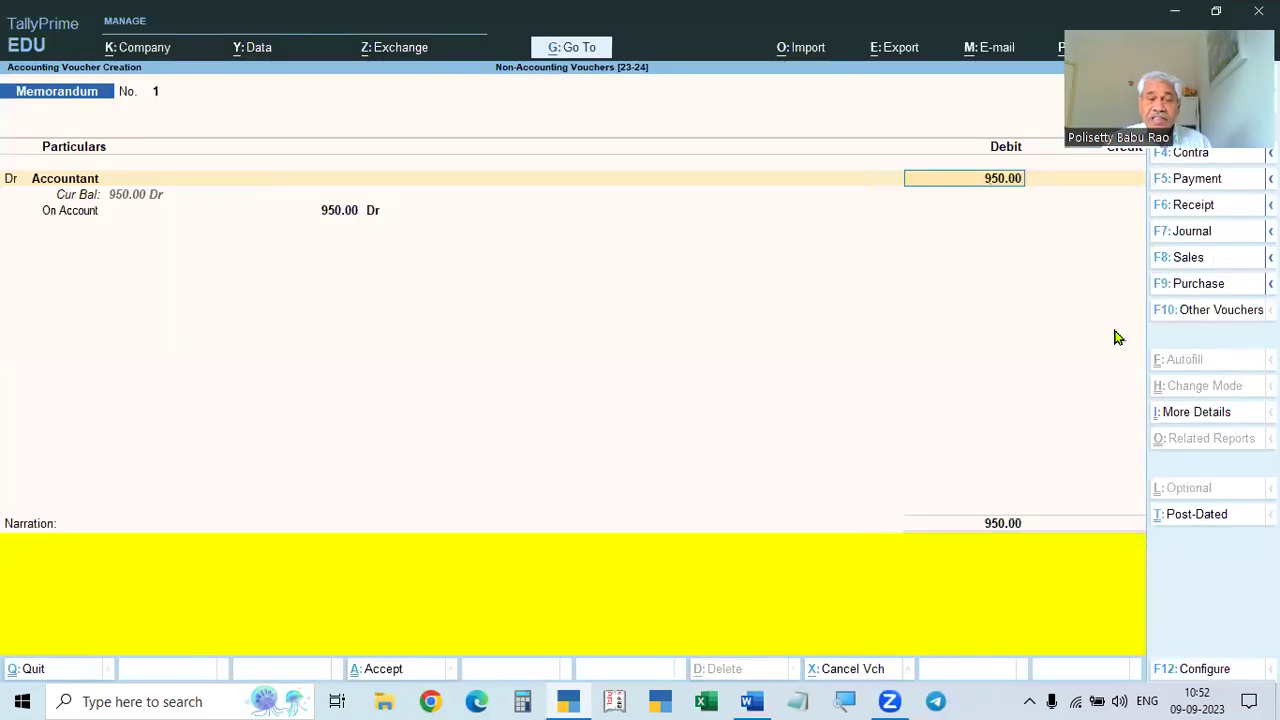
# - Recheck the problem in Word and change the debit ledger of the Memorandum voucher to Sundry Expenses, keeping the amount at 950
pyautogui.press('Return')
pyautogui.hotkey('alt', 'Tab')
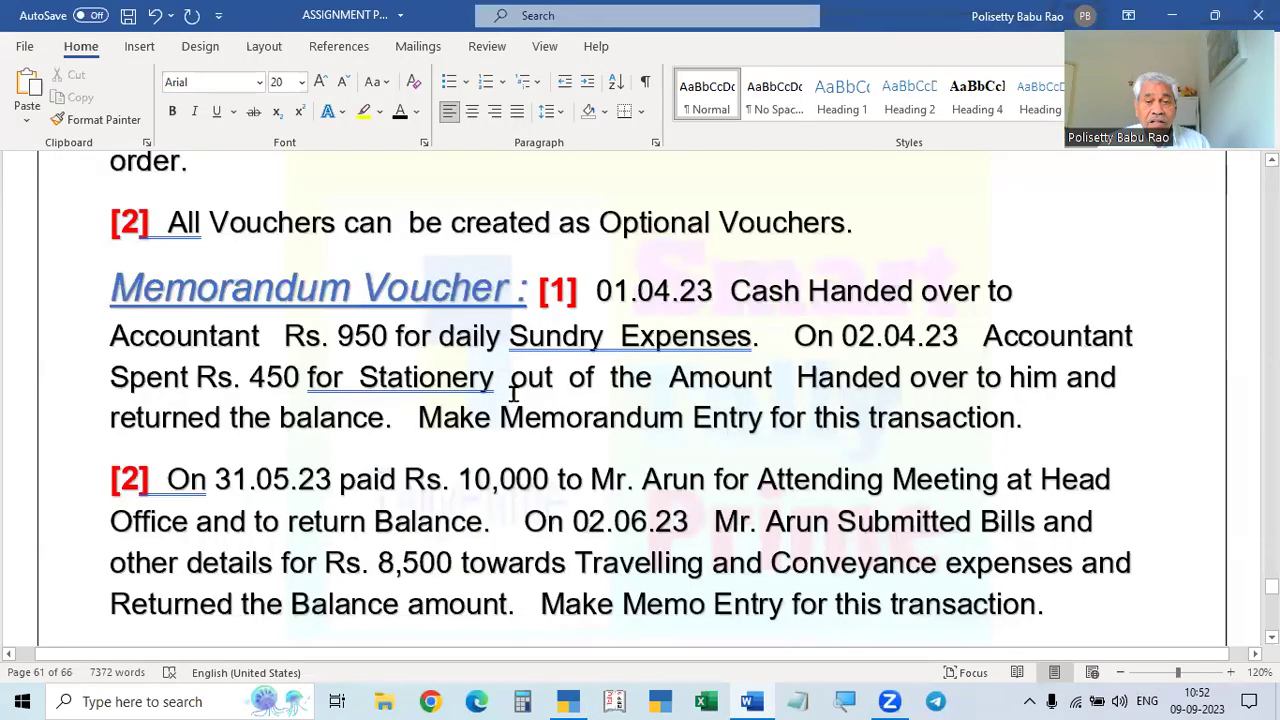
pyautogui.hotkey('alt', 'Tab')
pyautogui.write('Sun')
pyautogui.press('Return')
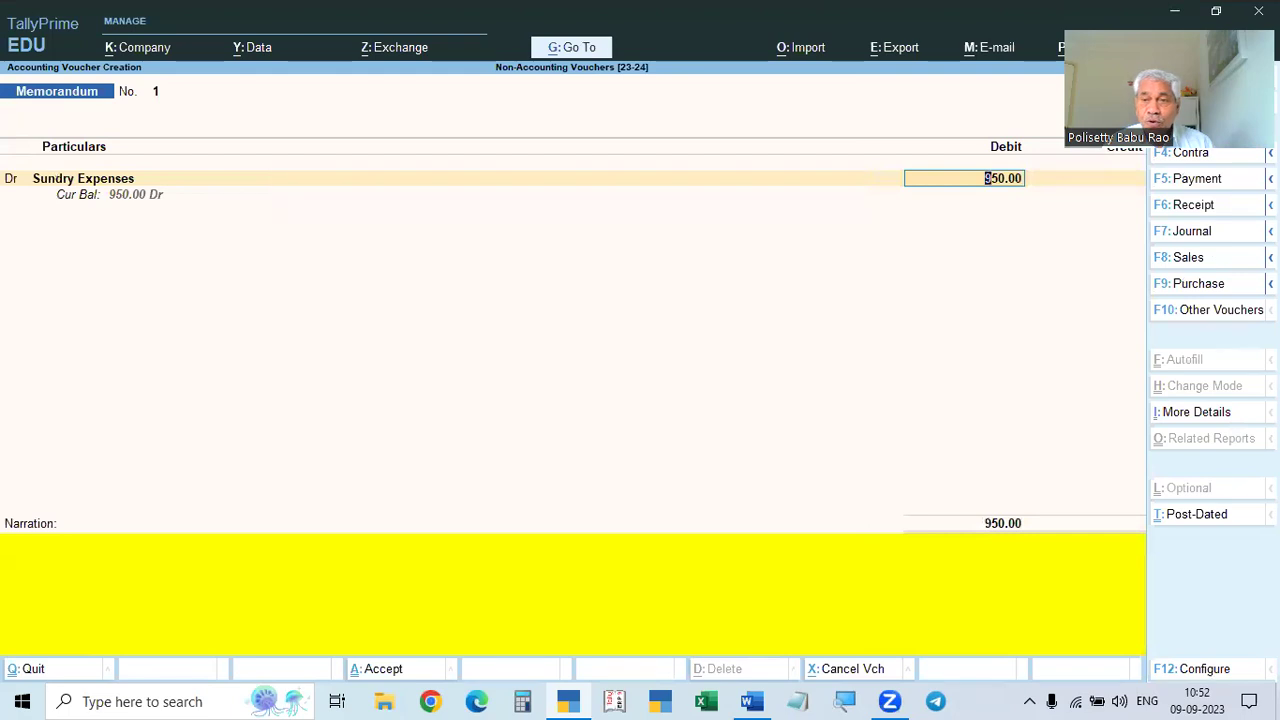
pyautogui.press('Return')
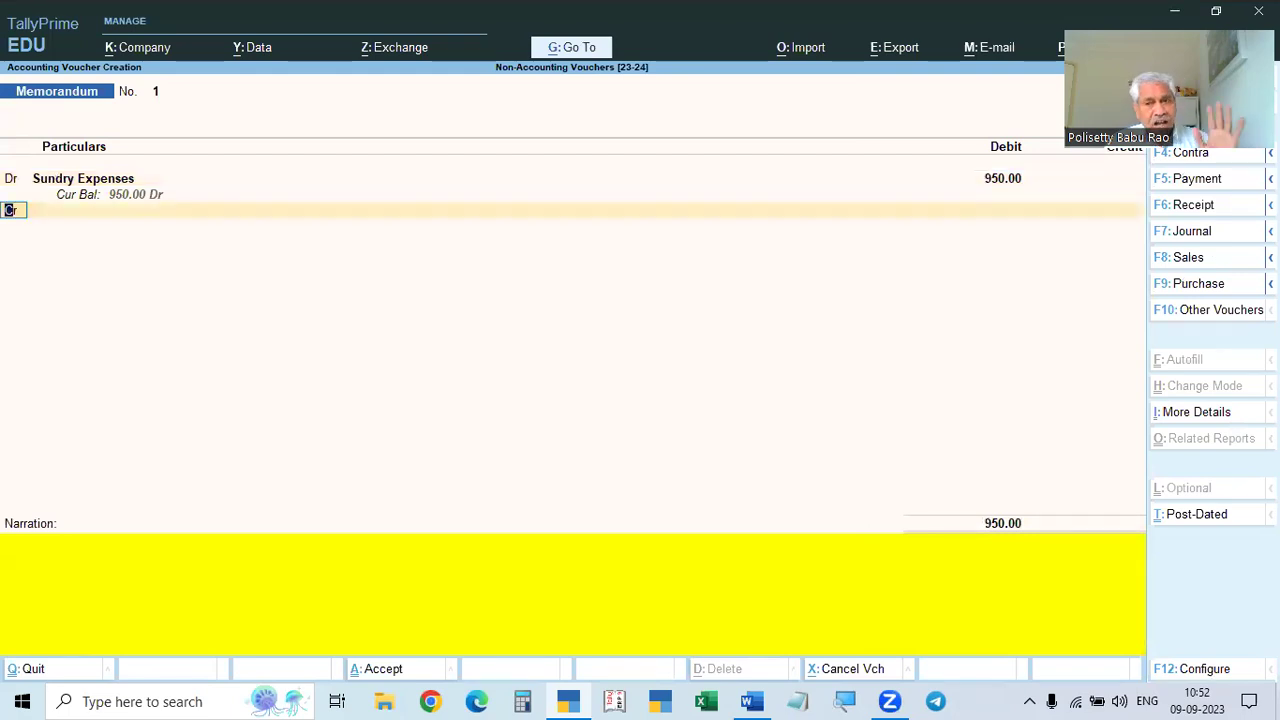
# - Credit Cash with 950, leave the narration blank, and save the Memorandum voucher
pyautogui.press('Return')
pyautogui.write('cash')
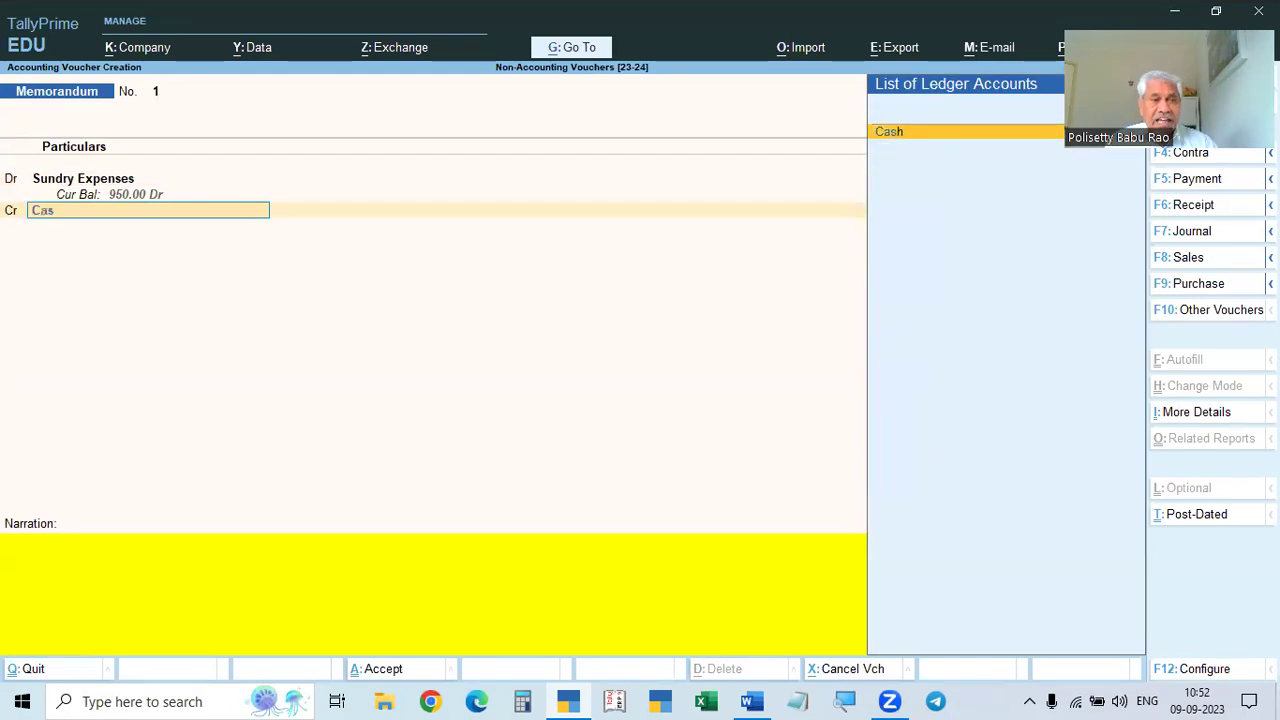
pyautogui.press('Return')
pyautogui.press('Return')
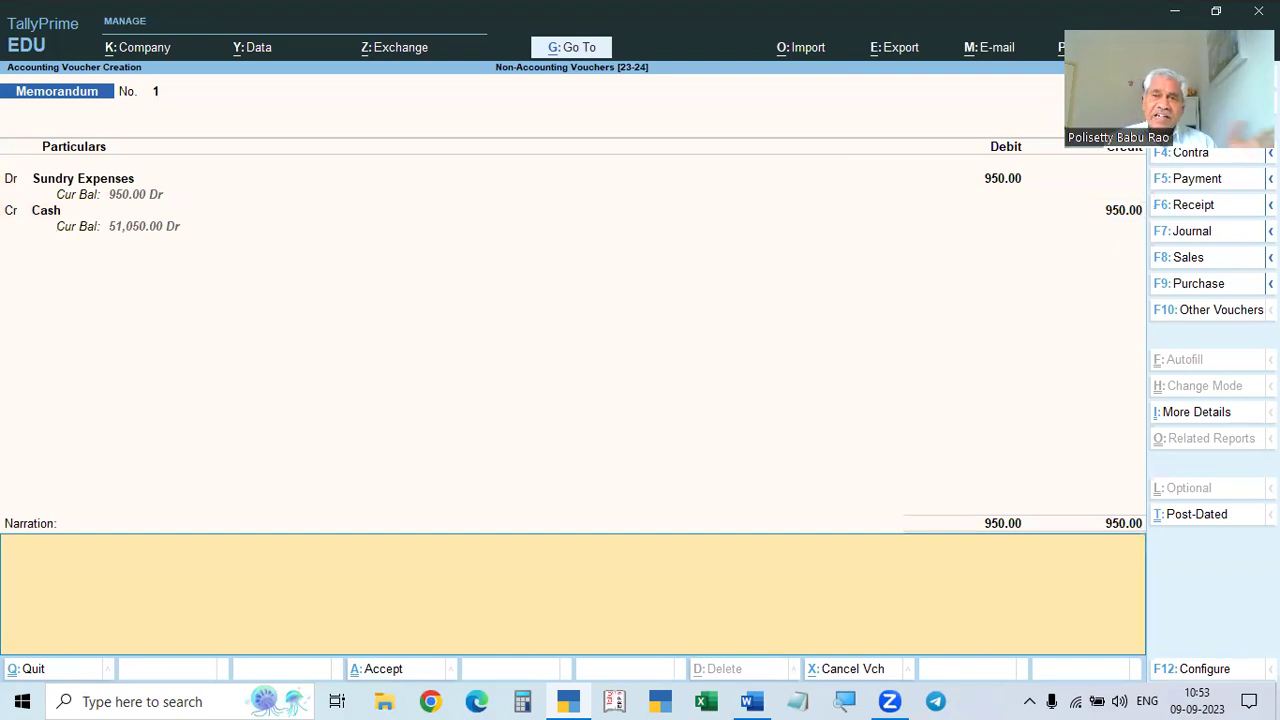
pyautogui.press('Return')
pyautogui.press('Return')
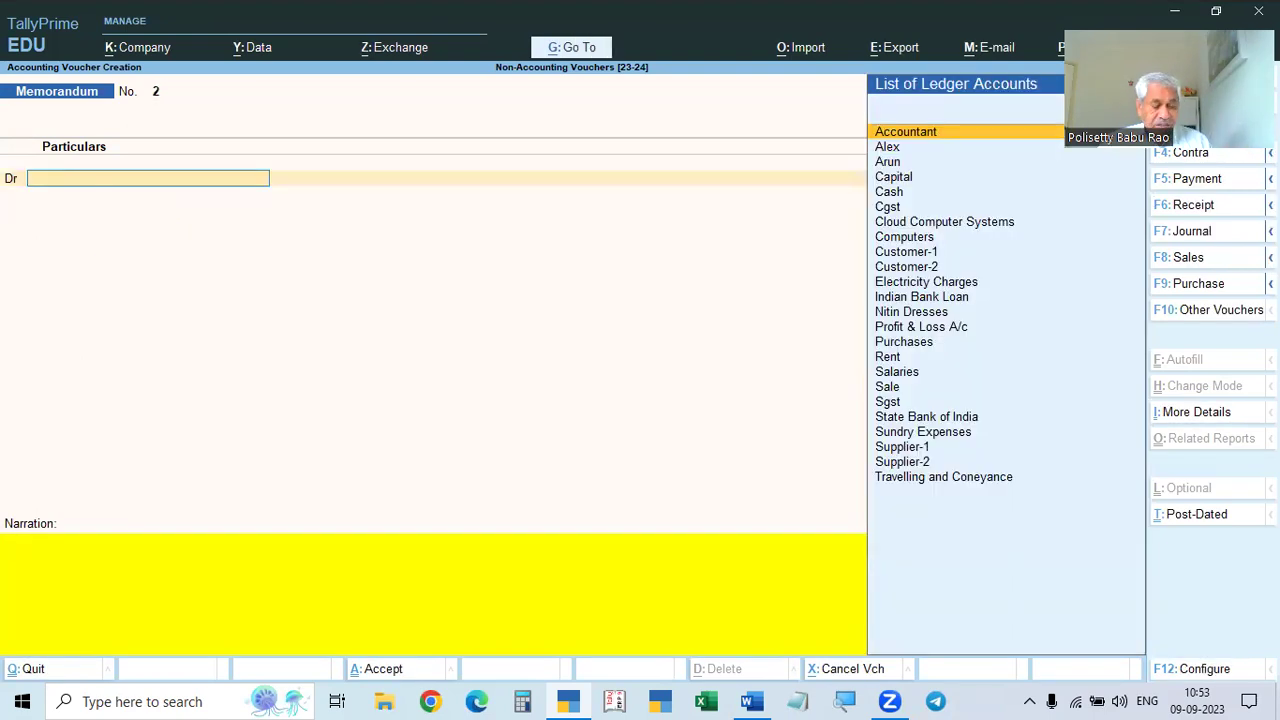
# - Leave voucher creation and check the Memorandum entry in the Day Book
pyautogui.press('Escape')
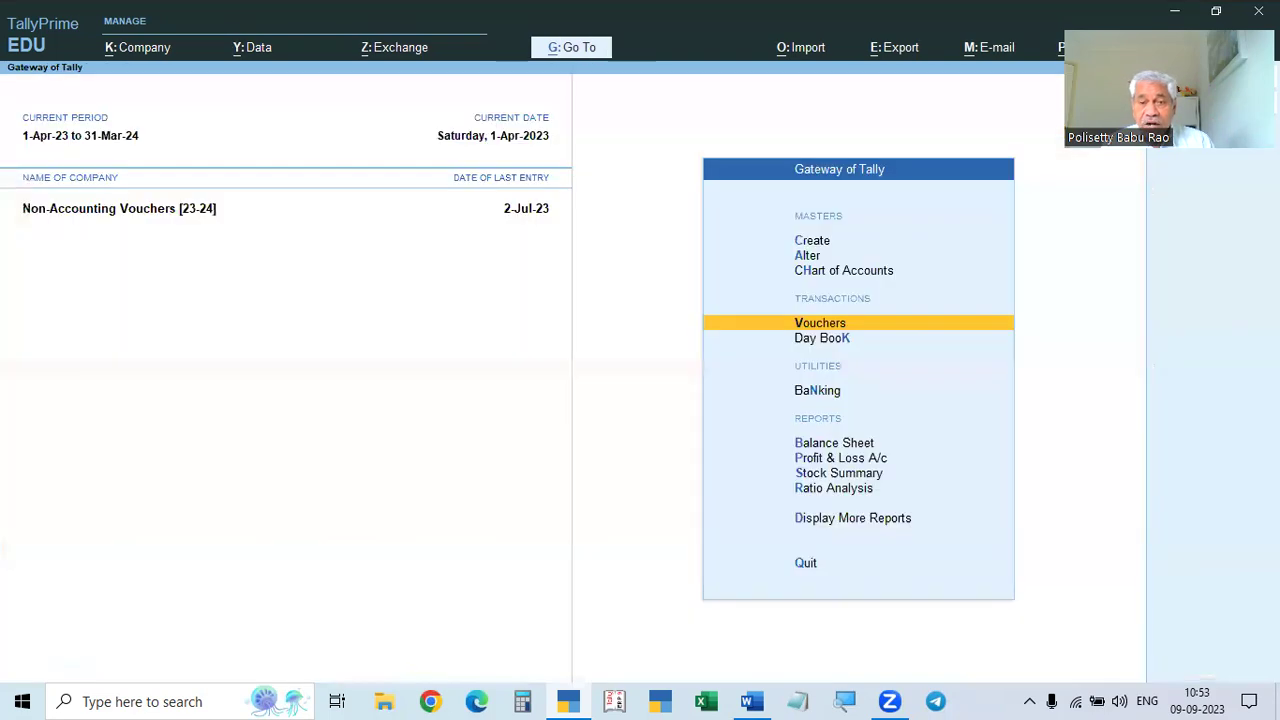
pyautogui.press('Down')
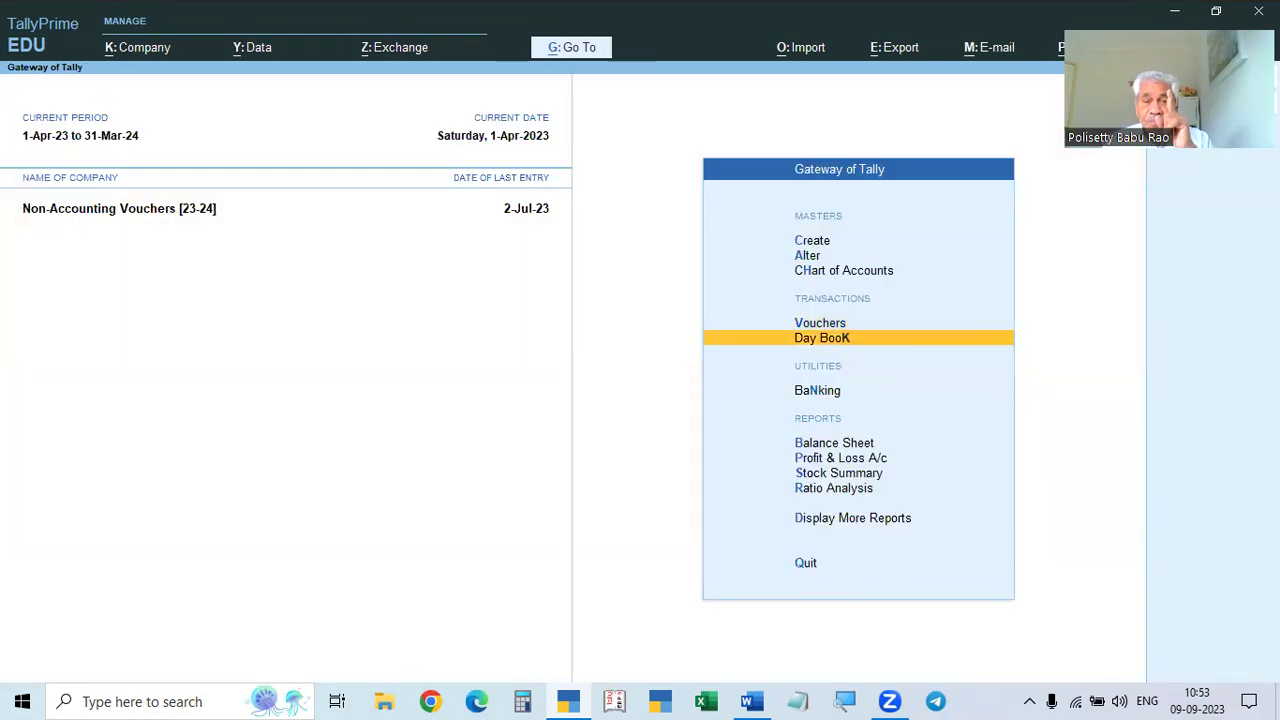
pyautogui.press('Return')
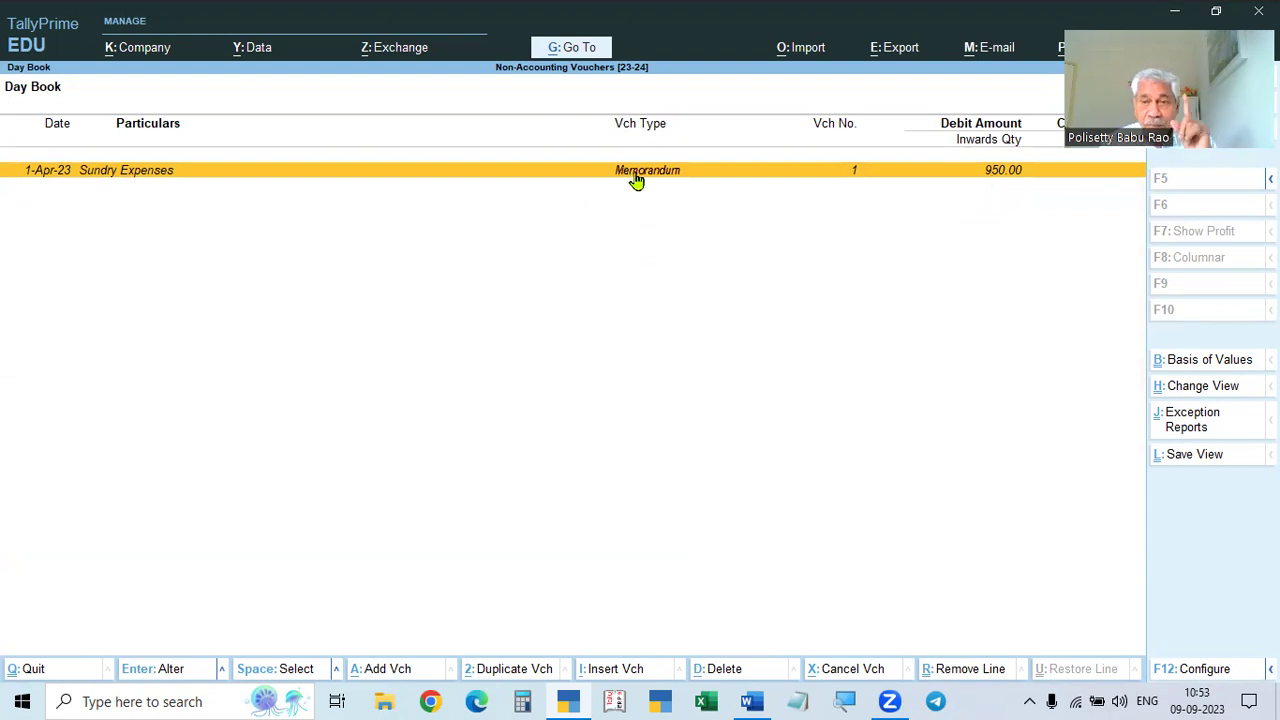
pyautogui.press('Escape')
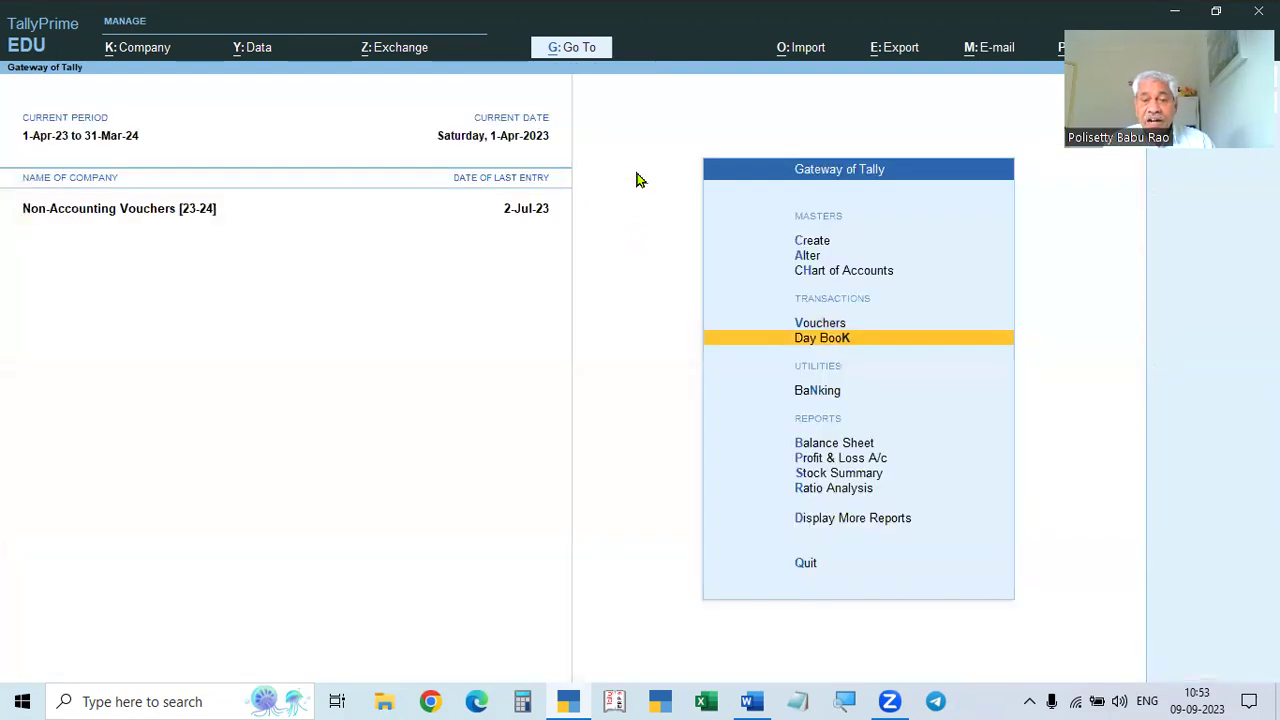
# - View the Profit & Loss A/c in detail and examine the Sundry Expenses line under Indirect Expenses
pyautogui.press('Down')
pyautogui.press('Down')
pyautogui.press('Down')
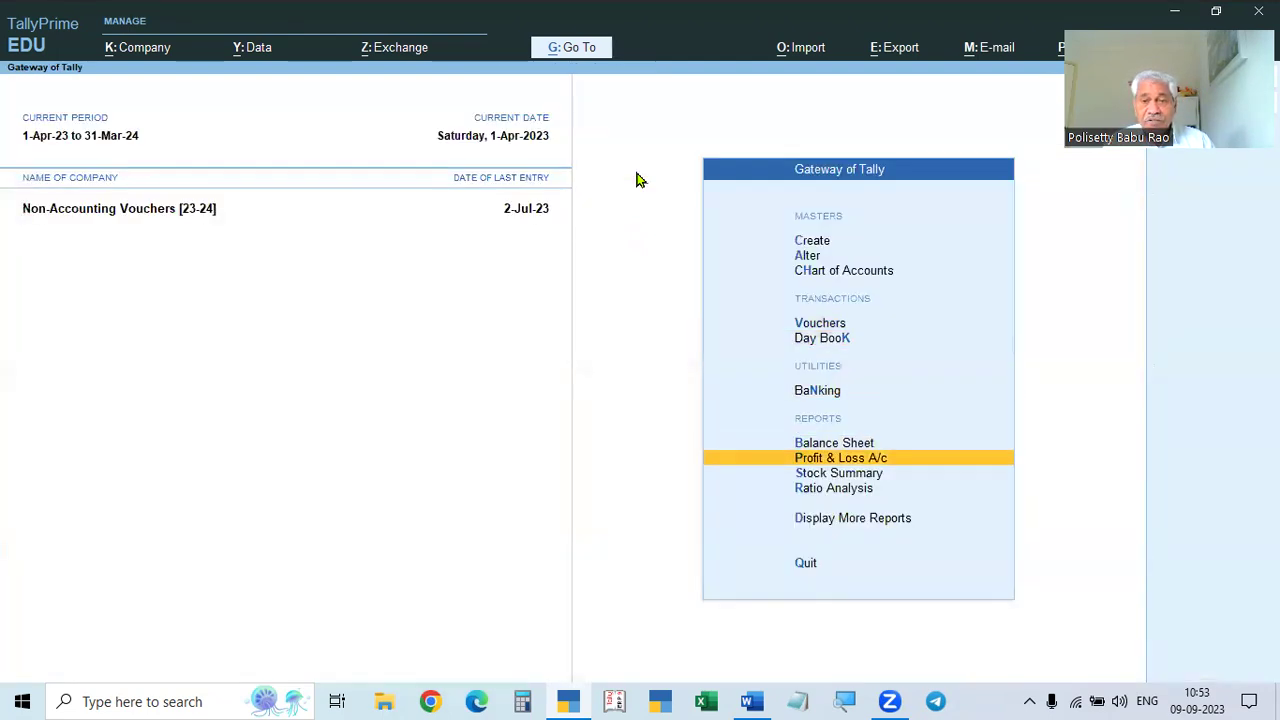
pyautogui.press('Return')
pyautogui.hotkey('alt', 'F2')
pyautogui.press('Escape')
pyautogui.press('Escape')
pyautogui.hotkey('alt', 'F5')
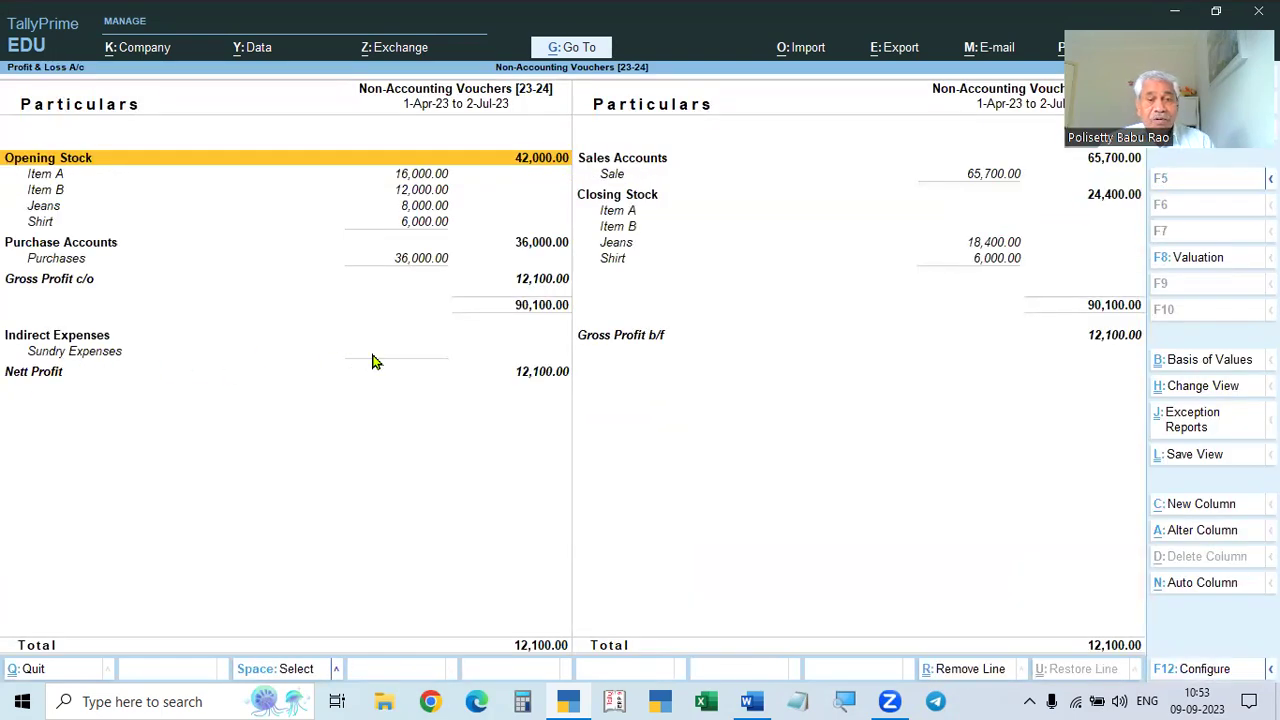
pyautogui.press('Escape')
# - View the Balance Sheet in detail, drill down from Cash-in-Hand to the monthly Cash summary, and return to the Gateway of Tally
pyautogui.press('Up')
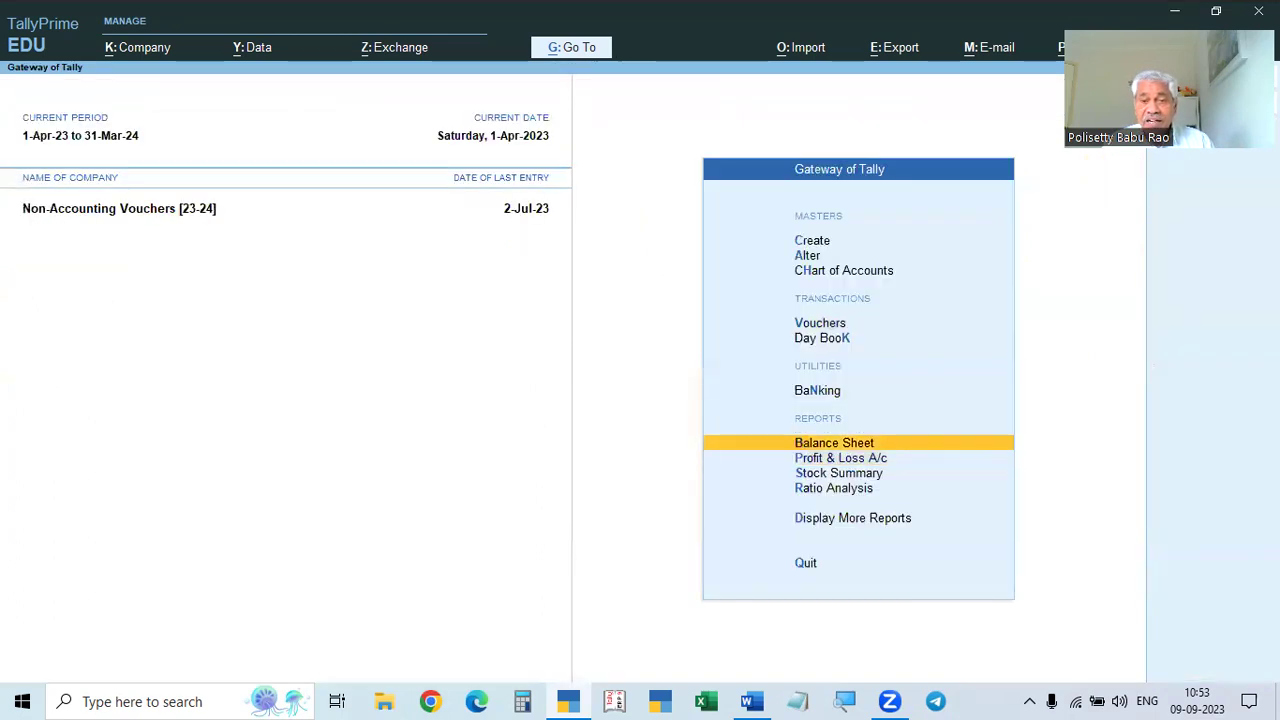
pyautogui.press('Return')
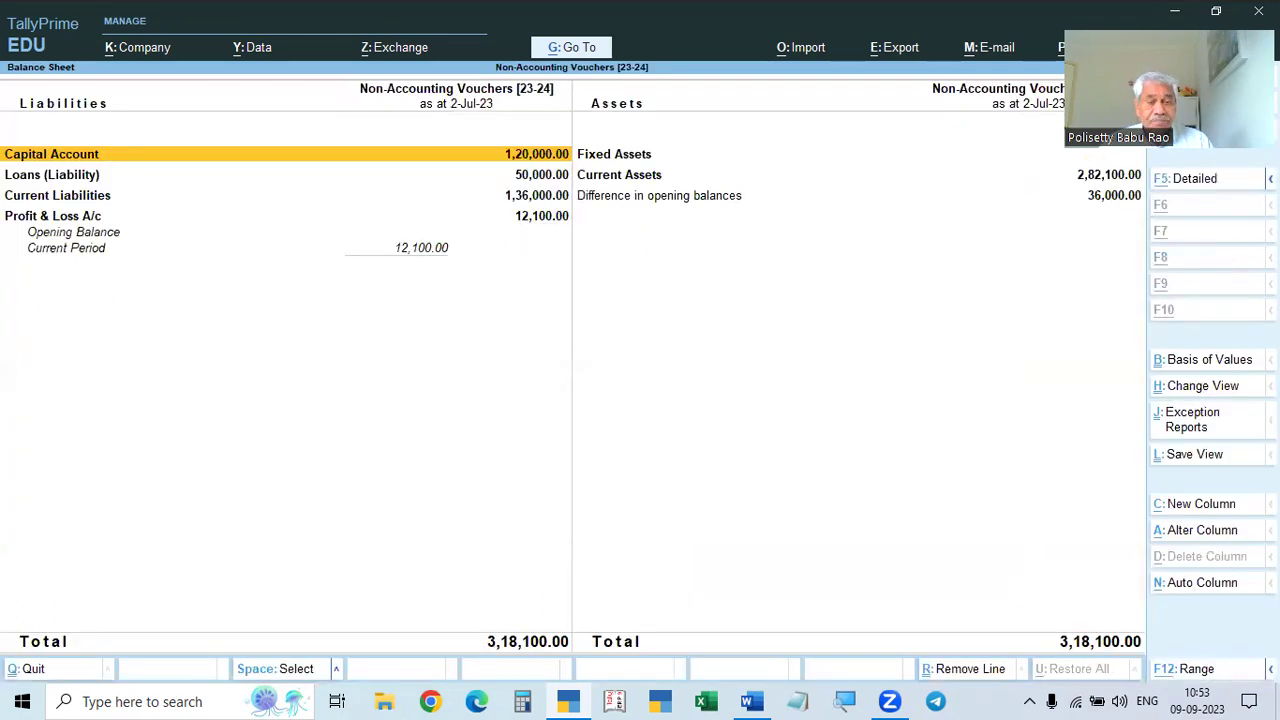
pyautogui.hotkey('alt', 'F5')
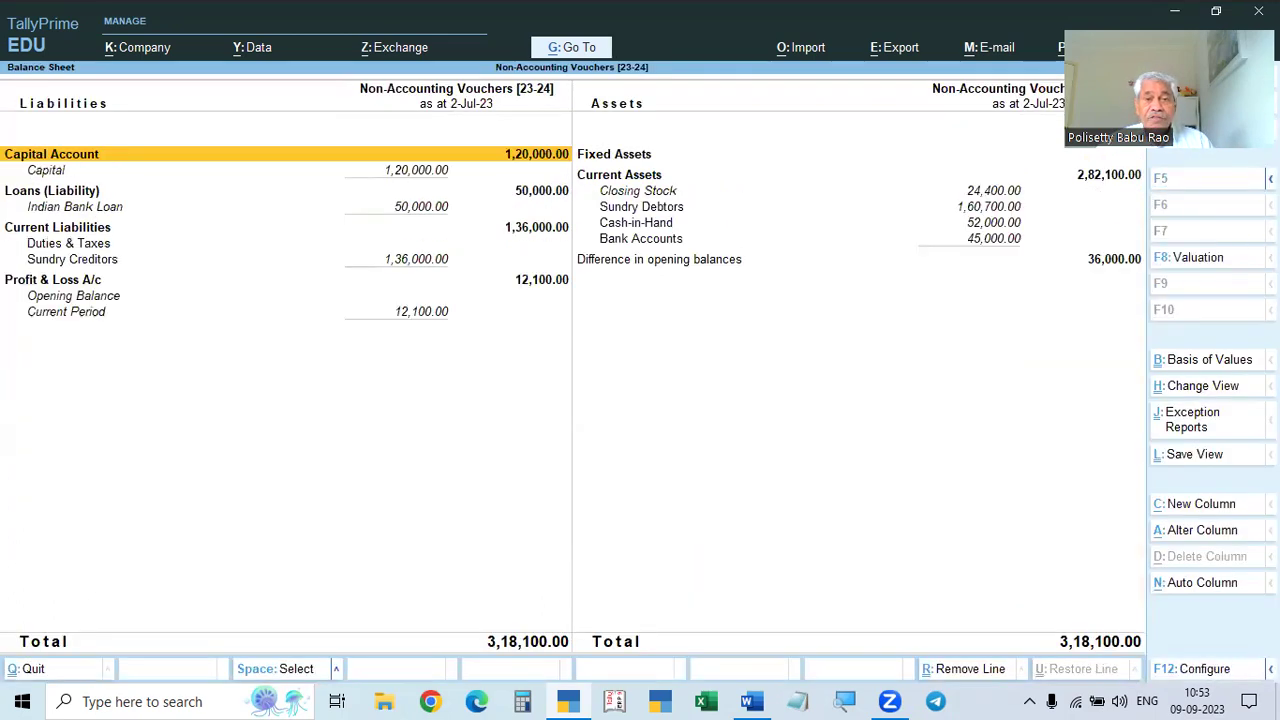
pyautogui.click(657, 226)
pyautogui.click(659, 228)
pyautogui.press('Return')
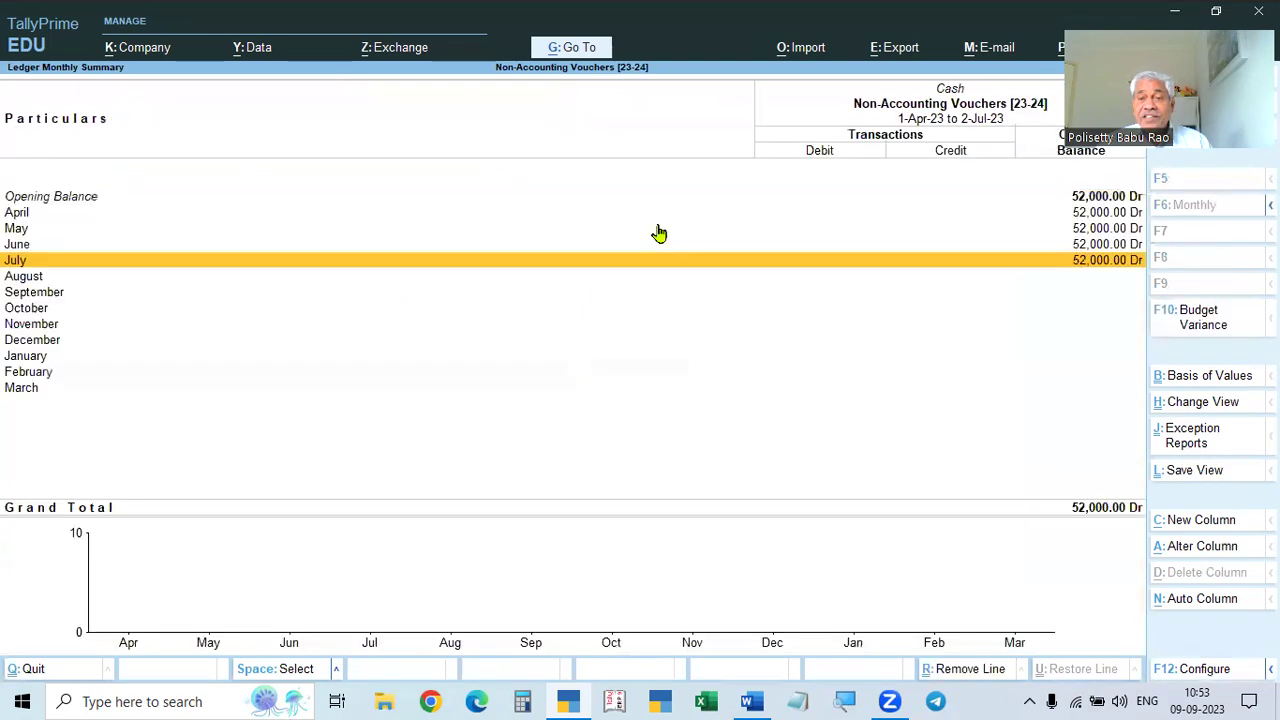
pyautogui.press('Escape')
pyautogui.press('Escape')
pyautogui.press('Escape')
pyautogui.press('Escape')
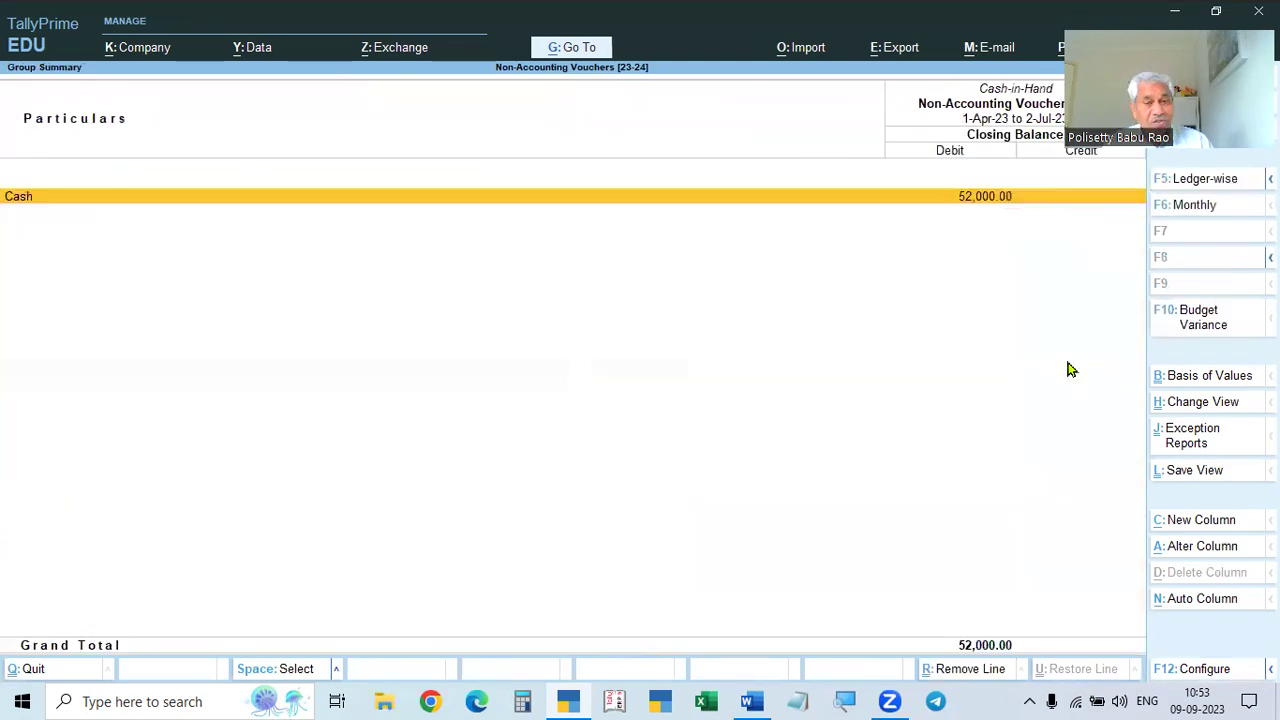
pyautogui.press('Escape')
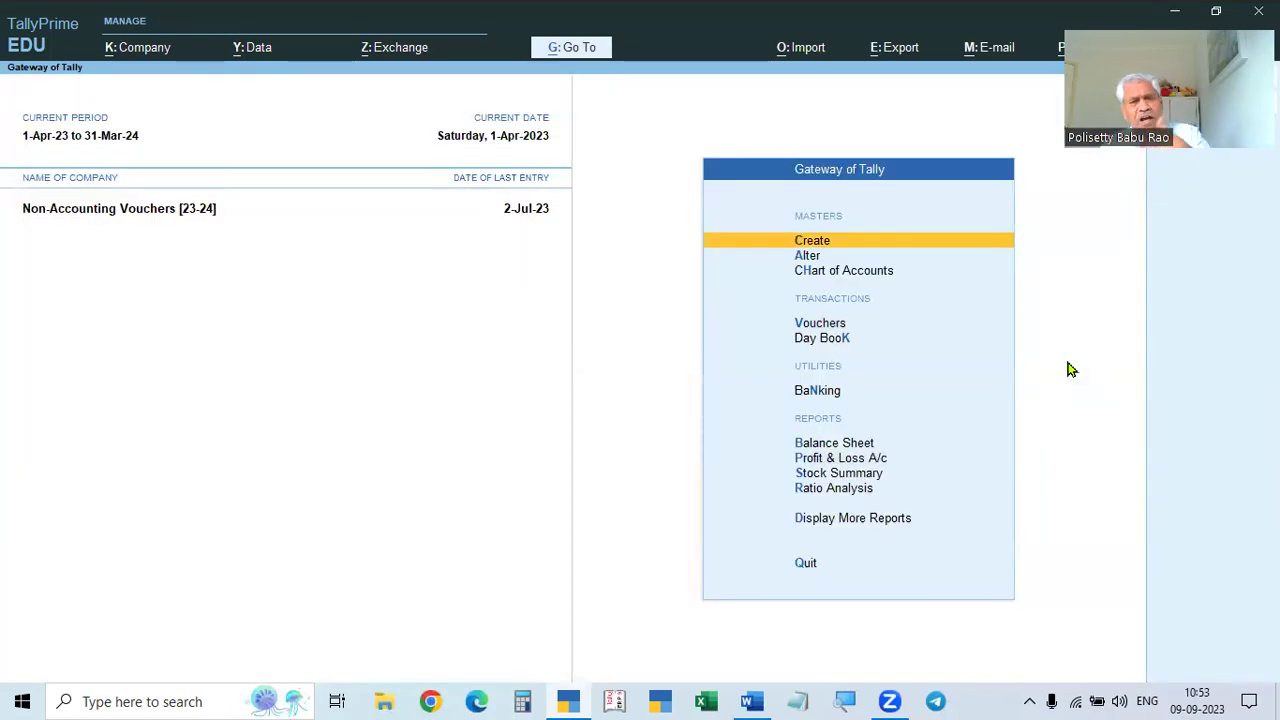
# - Open the Exception Reports list under Display More Reports
pyautogui.press('Down')
pyautogui.press('Down')
pyautogui.press('Down')
pyautogui.press('Down')
pyautogui.press('Down')
pyautogui.press('Down')
pyautogui.press('Down')
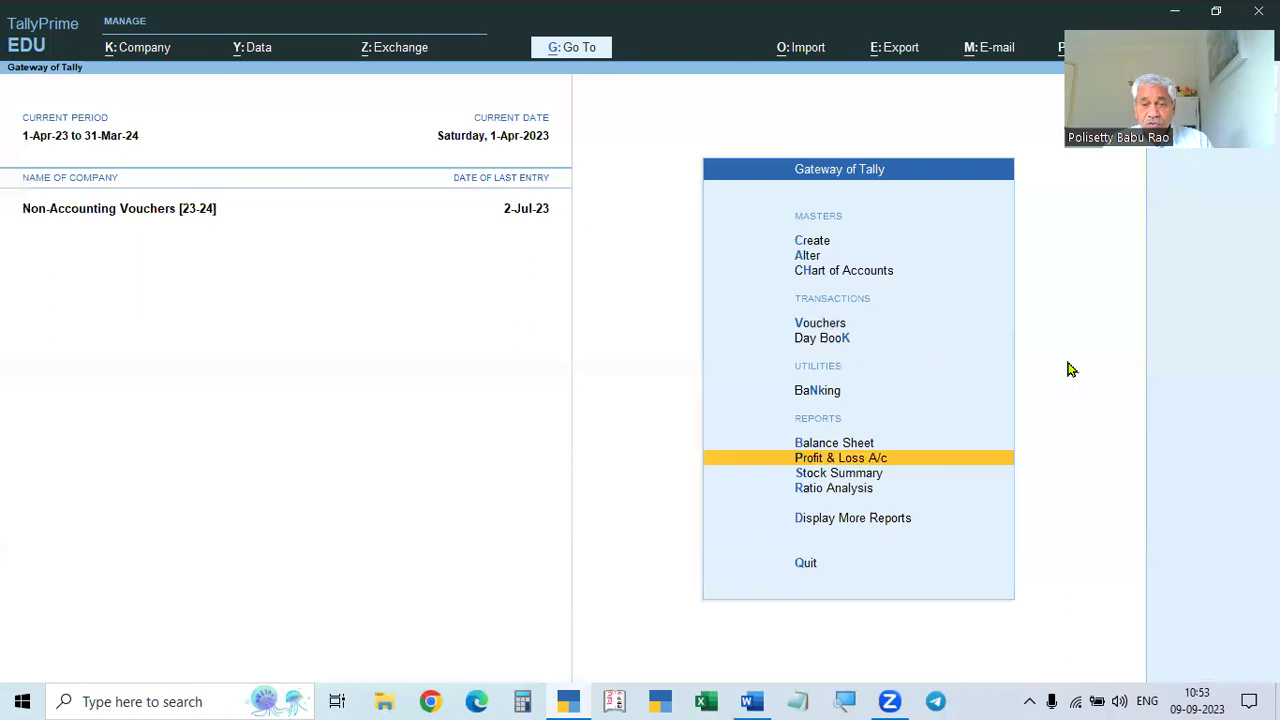
pyautogui.press('Down')
pyautogui.press('Down')
pyautogui.press('Down')
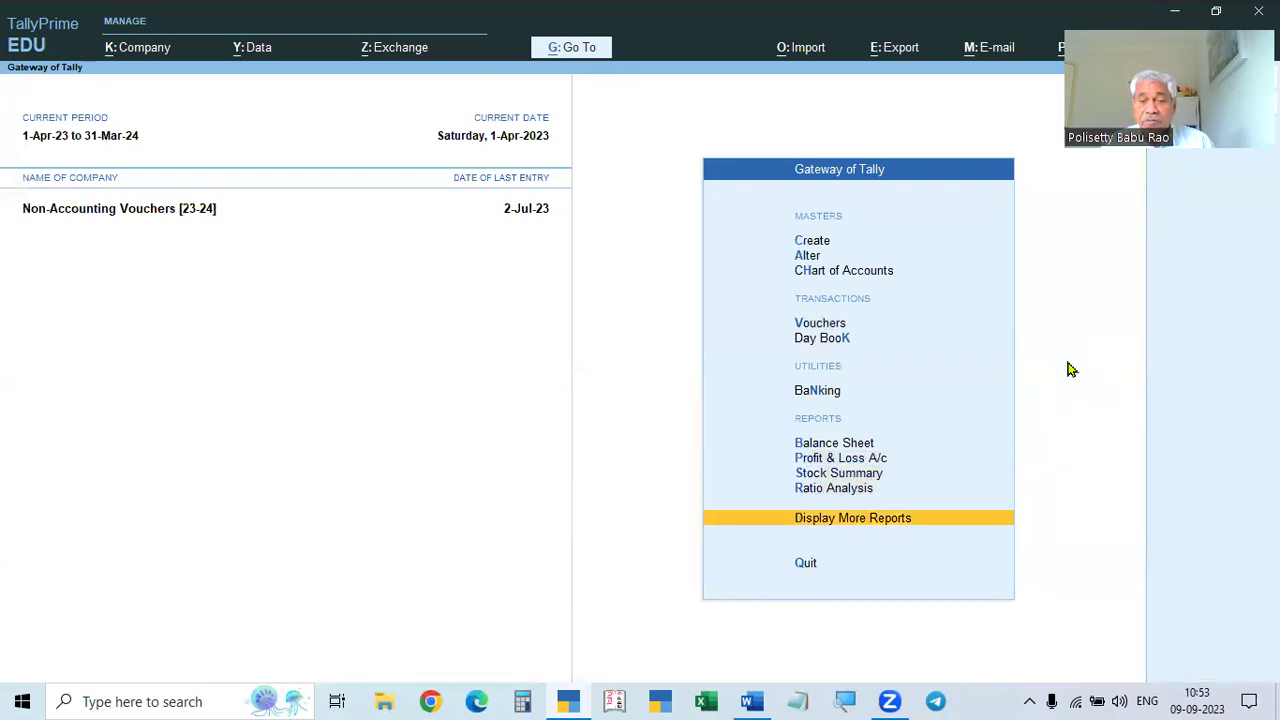
pyautogui.press('Return')
pyautogui.press('Down')
pyautogui.press('Down')
pyautogui.press('Down')
pyautogui.press('Down')
pyautogui.press('Down')
pyautogui.press('Down')
pyautogui.press('Down')
pyautogui.press('Down')
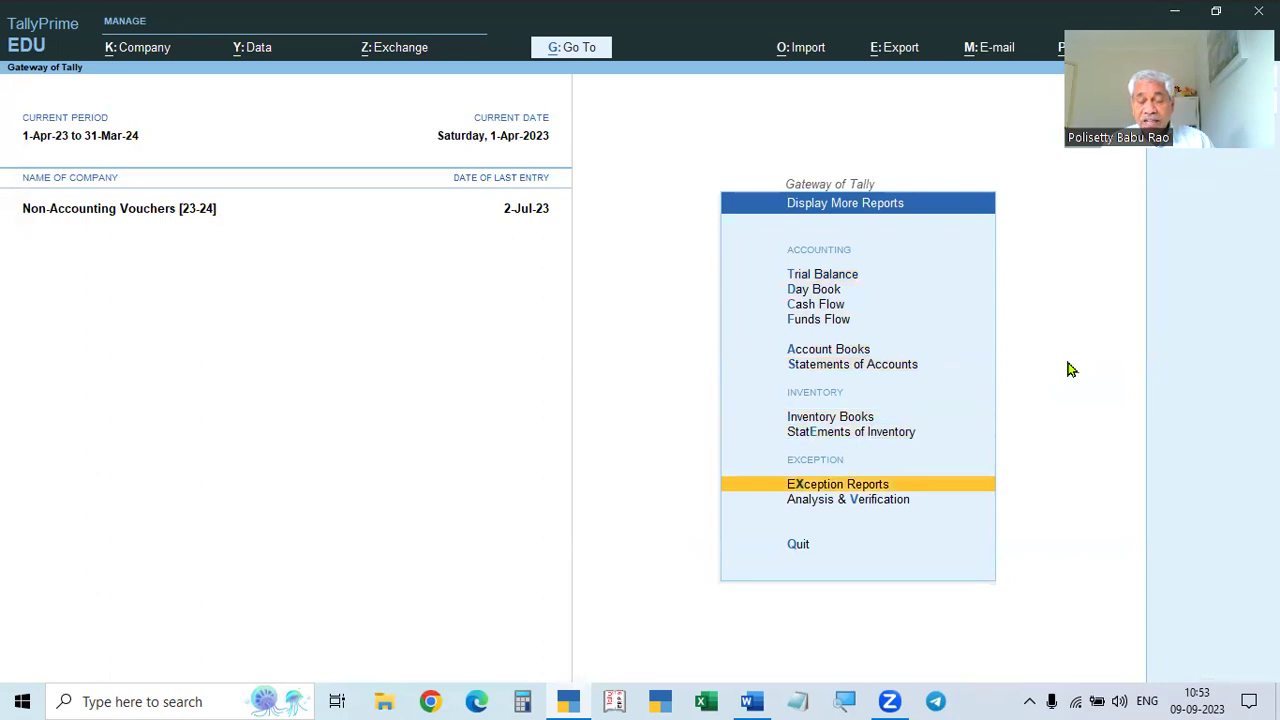
pyautogui.press('Return')
pyautogui.press('Down')
pyautogui.press('Down')
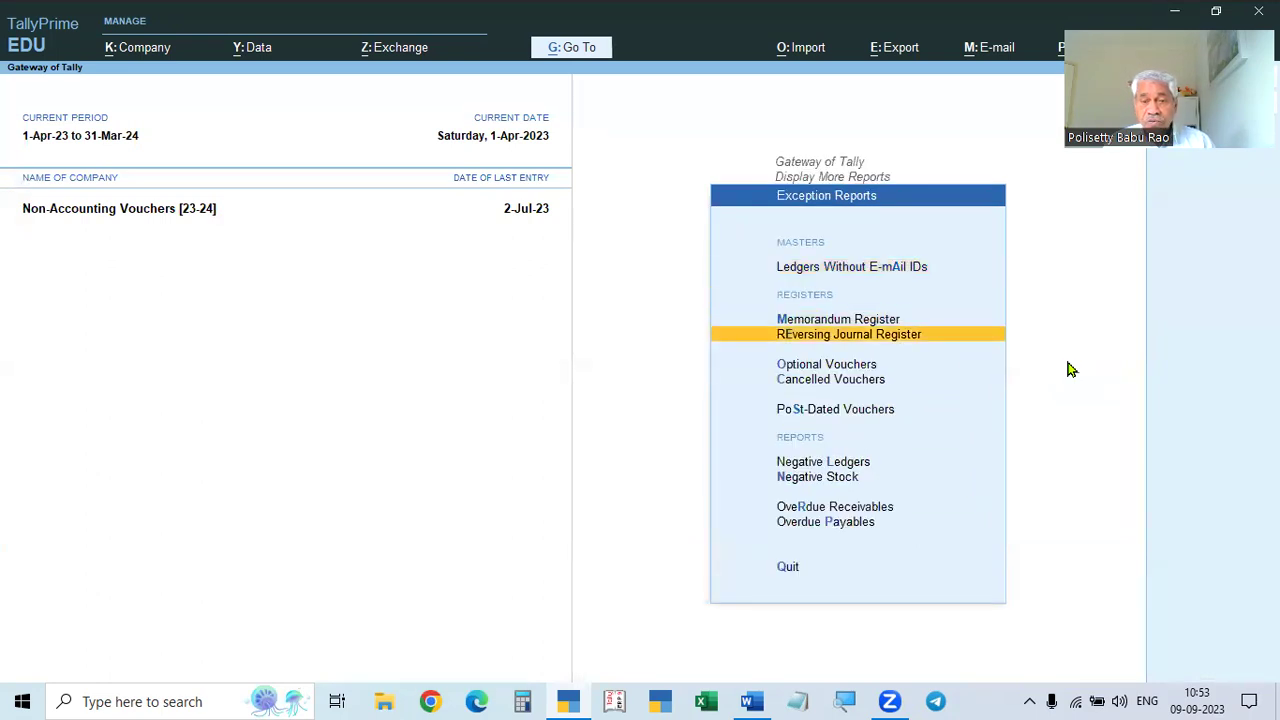
# - Open the Memorandum Register and examine the list of Memorandum vouchers for April
pyautogui.click(860, 322)
pyautogui.press('Escape')
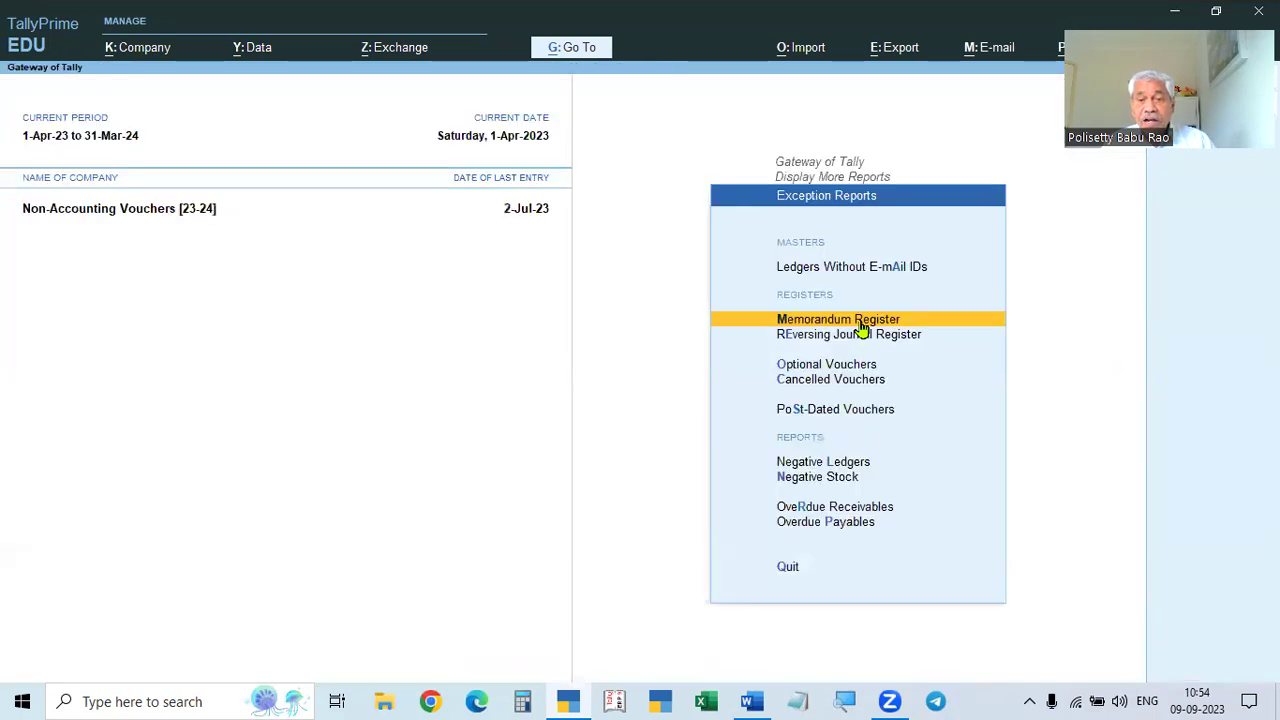
pyautogui.click(860, 322)
pyautogui.press('Up')
pyautogui.press('Up')
pyautogui.press('Up')
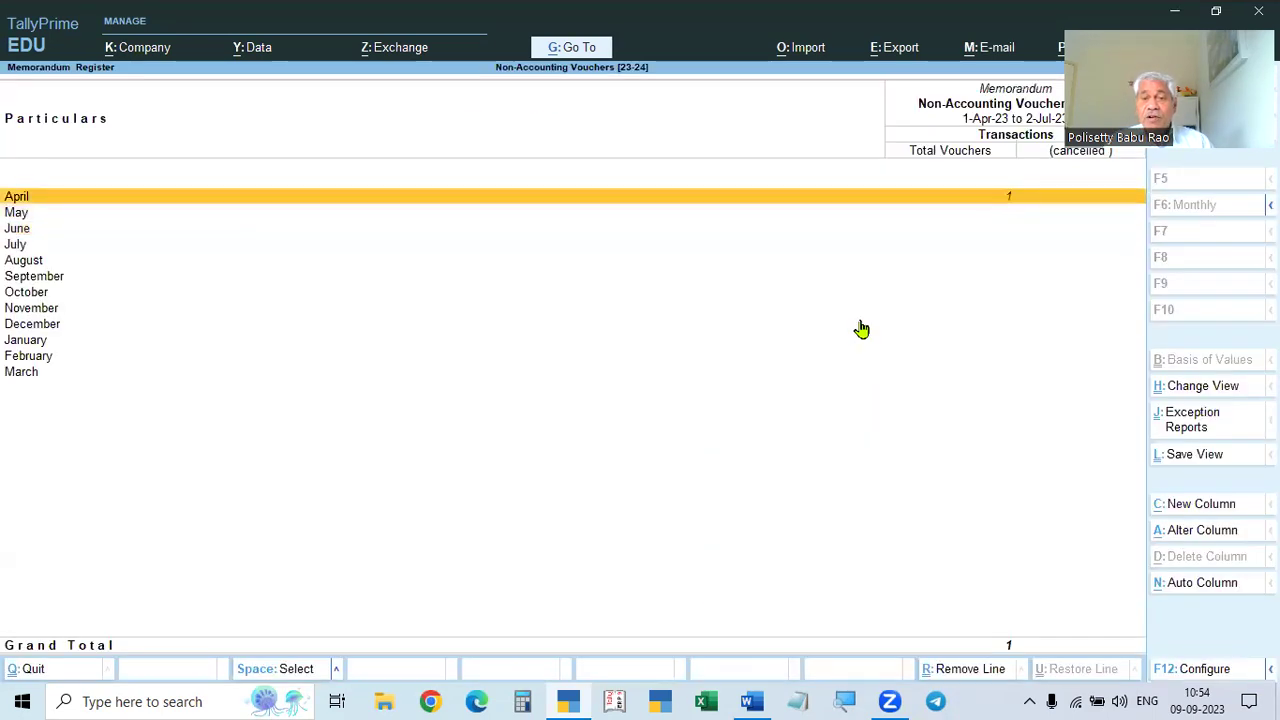
pyautogui.press('Return')
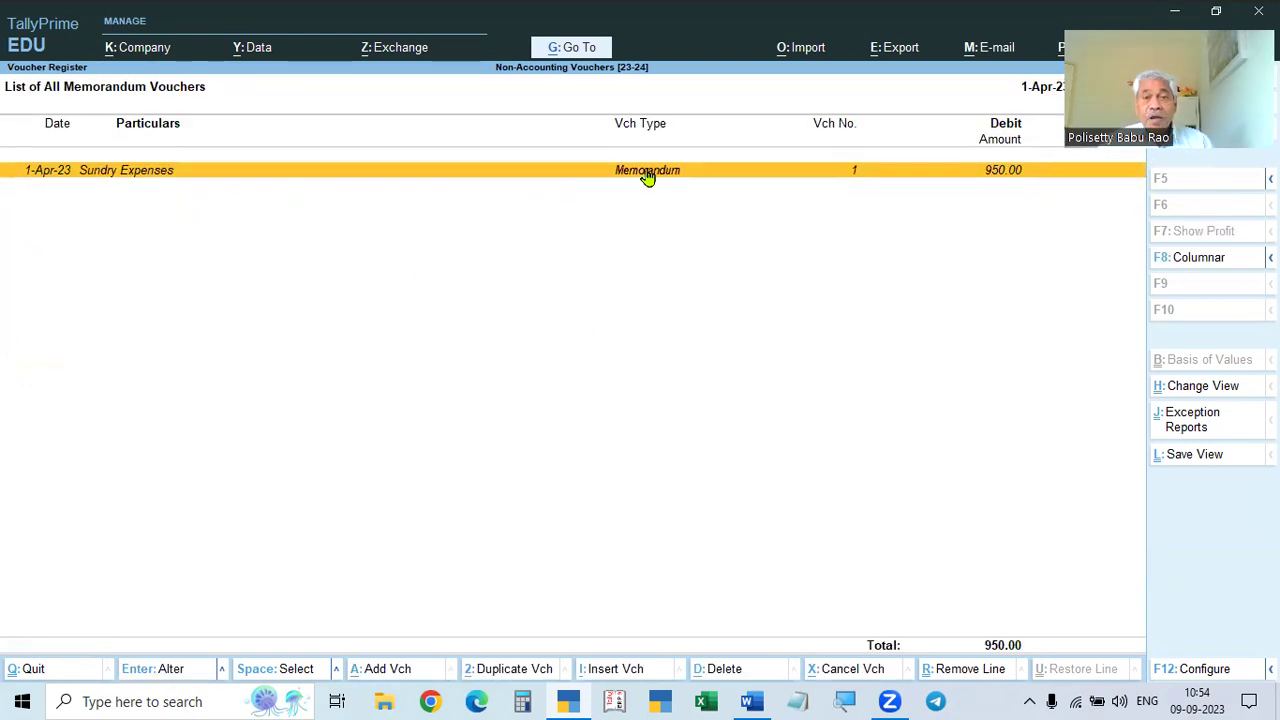
pyautogui.press('Escape')
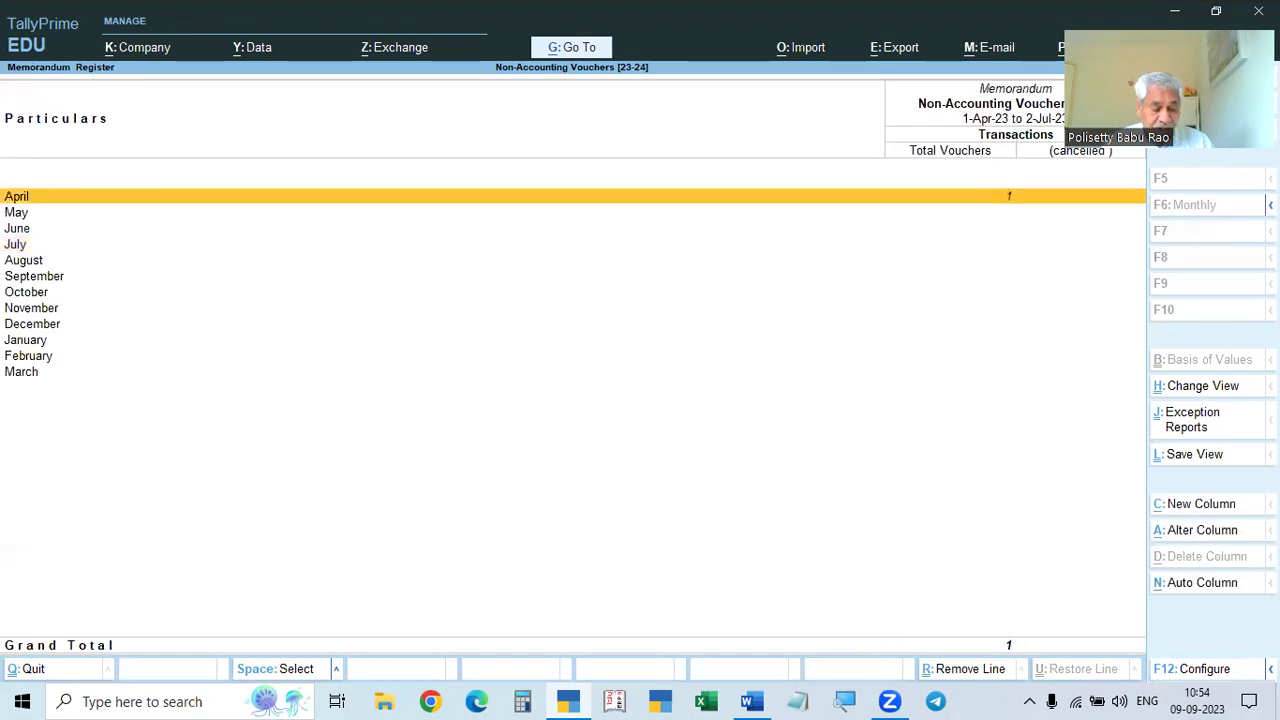
# - Reread the first Memorandum Voucher problem in the Word document and return to TallyPrime
pyautogui.hotkey('alt', 'Tab')
pyautogui.hotkey('alt', 'Tab')
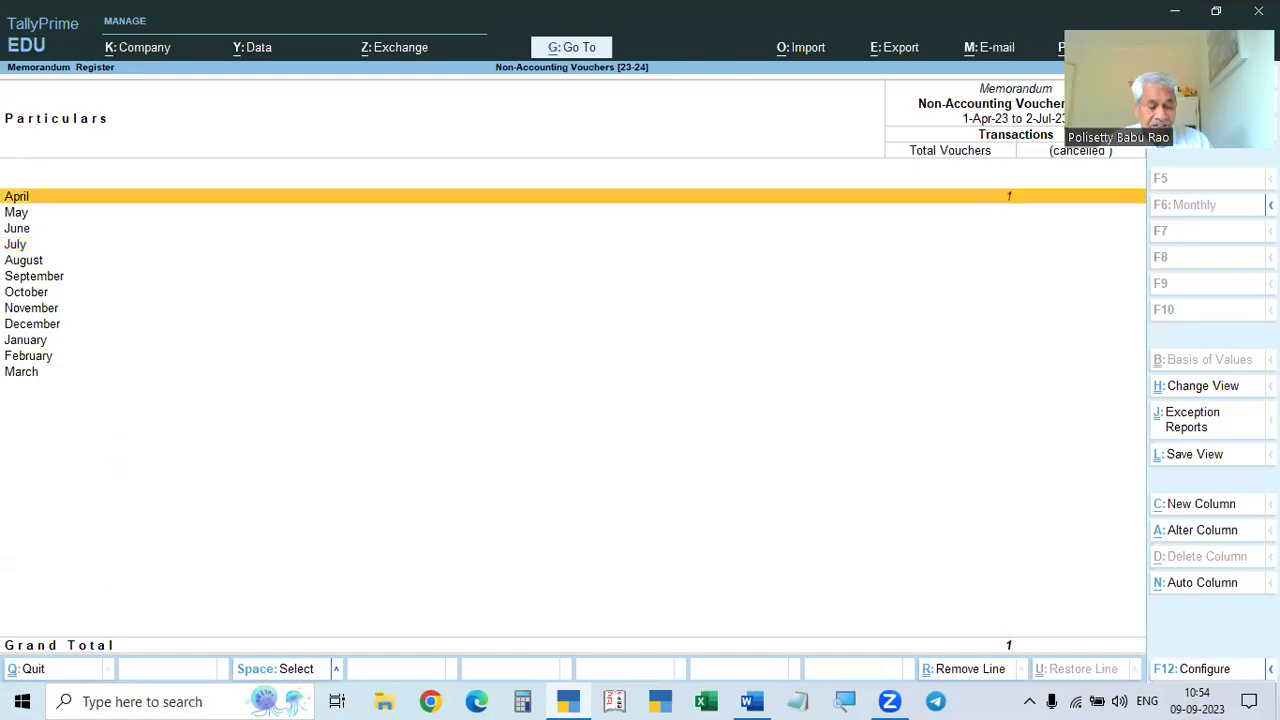
pyautogui.hotkey('alt', 'Tab')
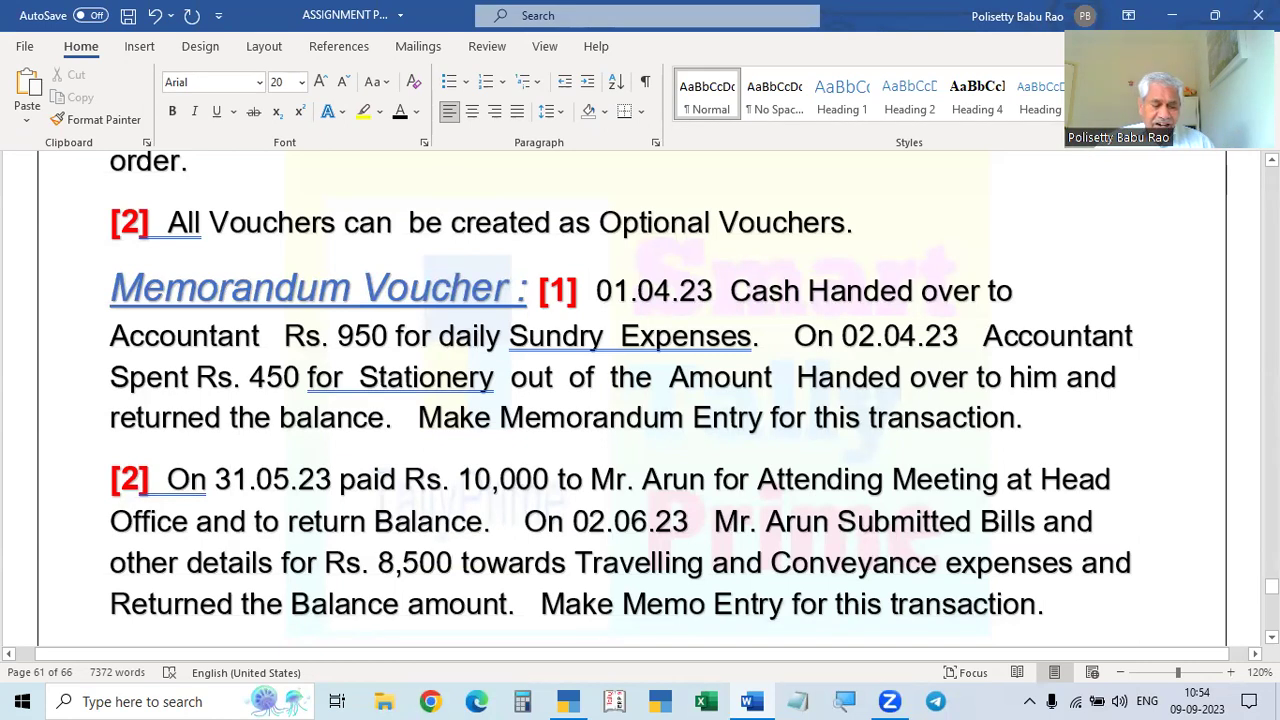
pyautogui.hotkey('alt', 'Tab')
pyautogui.press('Escape')
pyautogui.press('Escape')
pyautogui.press('Escape')
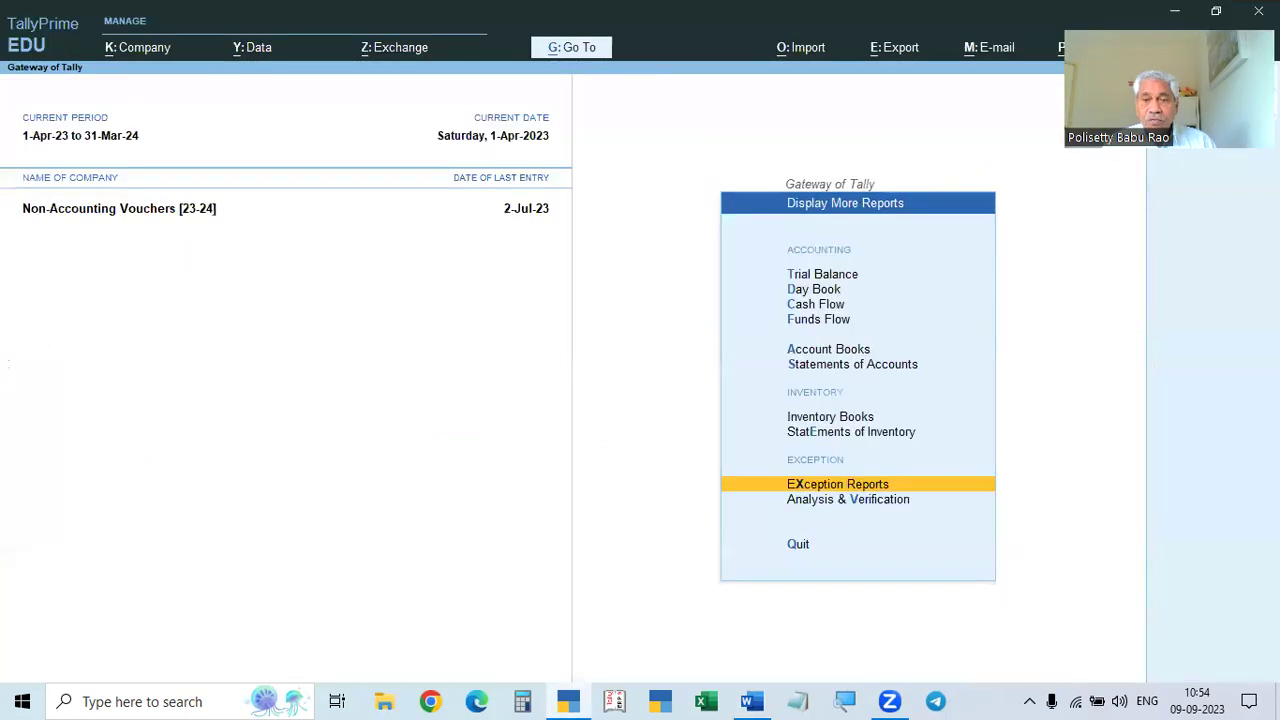
pyautogui.press('v')
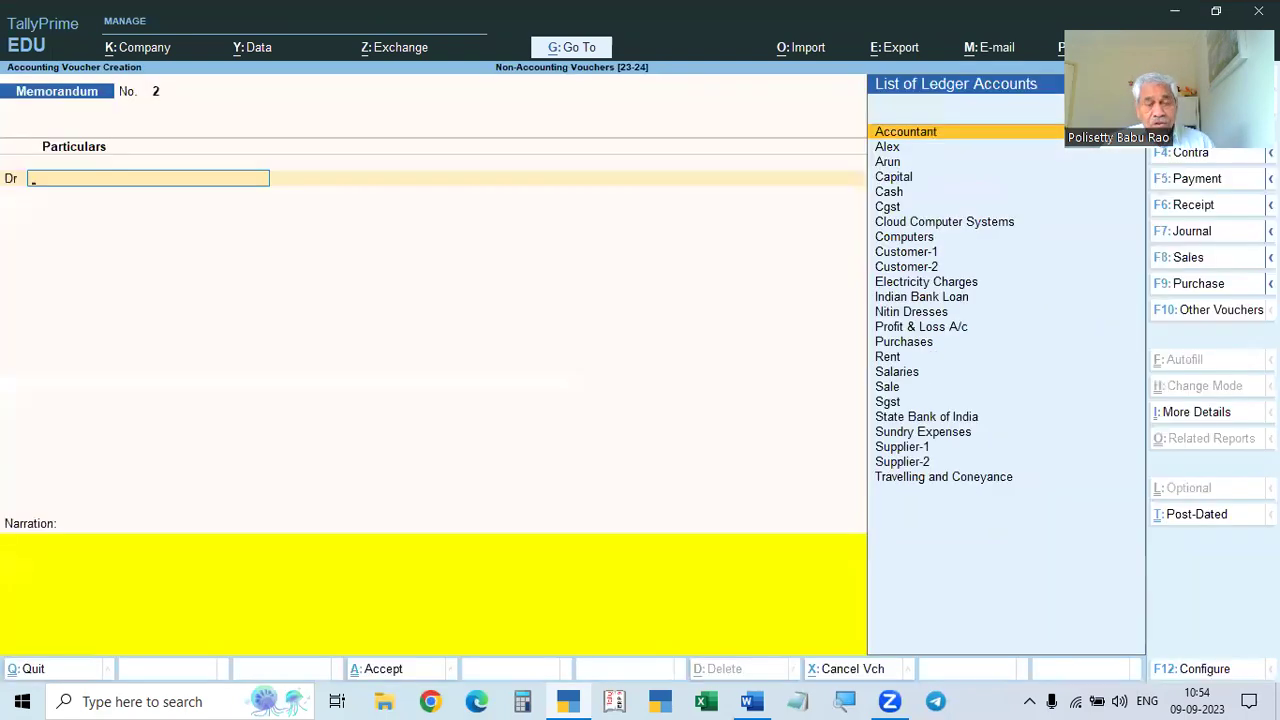
pyautogui.press('Escape')
pyautogui.press('Escape')
pyautogui.press('n')
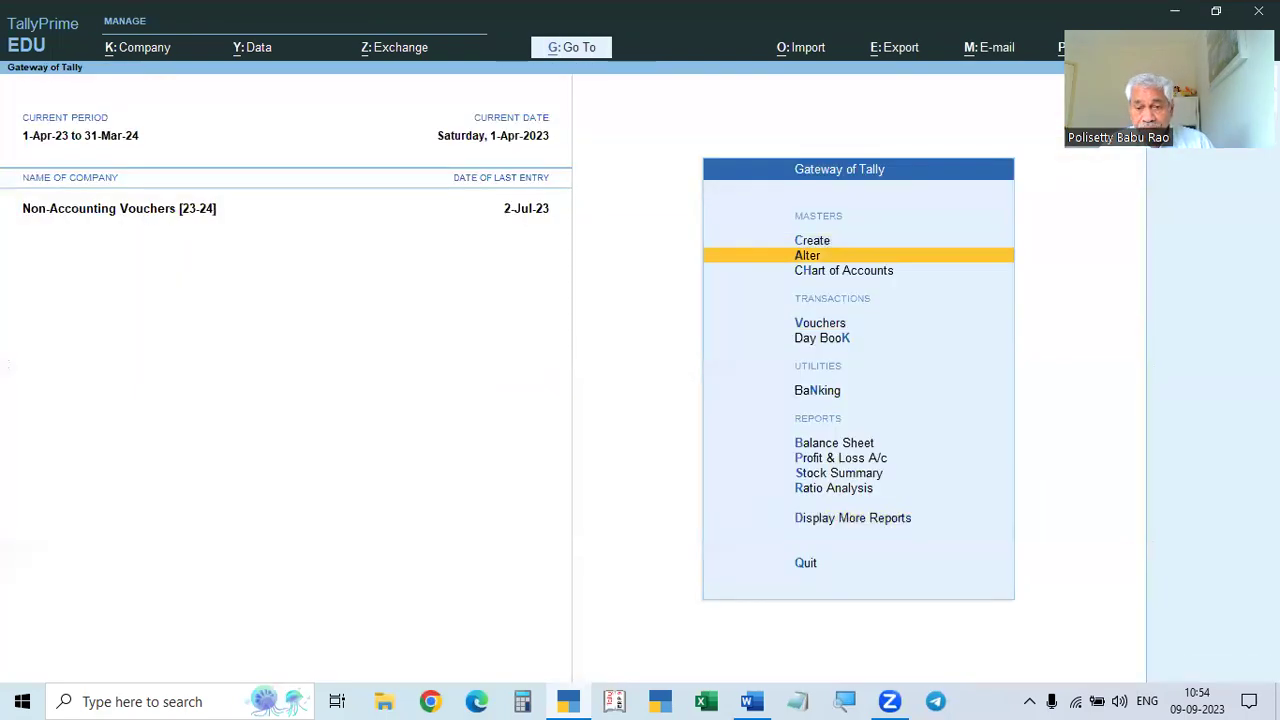
# - Open the Exception Reports list under Display More Reports
pyautogui.press('Down')
pyautogui.press('Down')
pyautogui.press('Return')
pyautogui.press('Down')
pyautogui.press('Down')
pyautogui.press('Down')
pyautogui.press('Down')
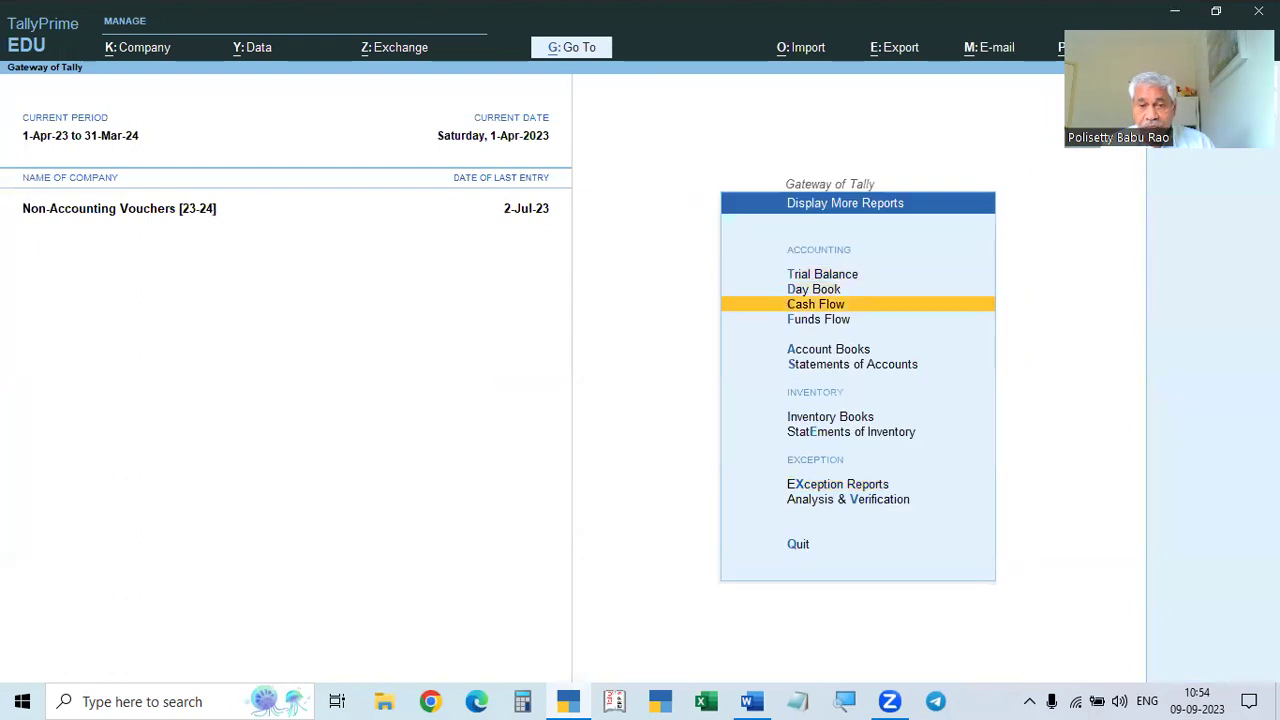
pyautogui.press('Down')
pyautogui.press('Down')
pyautogui.press('Down')
pyautogui.press('Down')
pyautogui.press('Return')
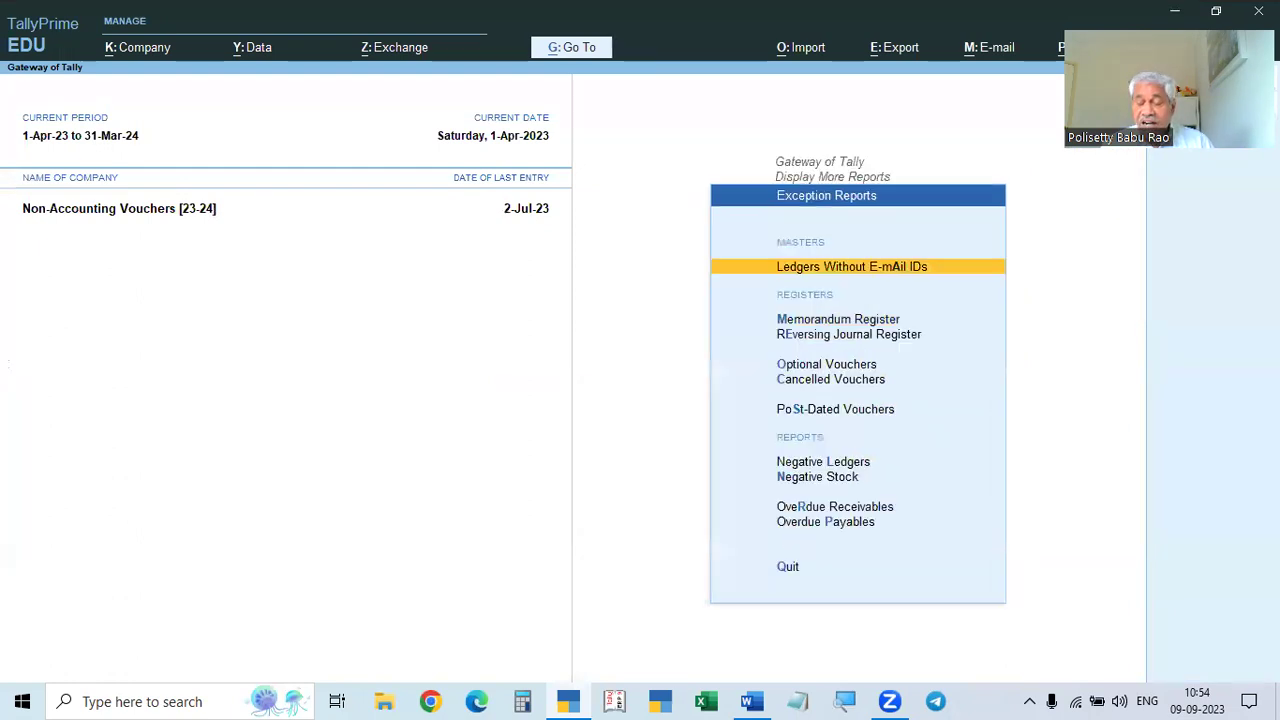
# - Open the Memorandum Register for April and bring up the Sundry Expenses voucher dated 1-Apr-23 for alteration
pyautogui.press('Down')
pyautogui.press('Down')
pyautogui.press('Up')
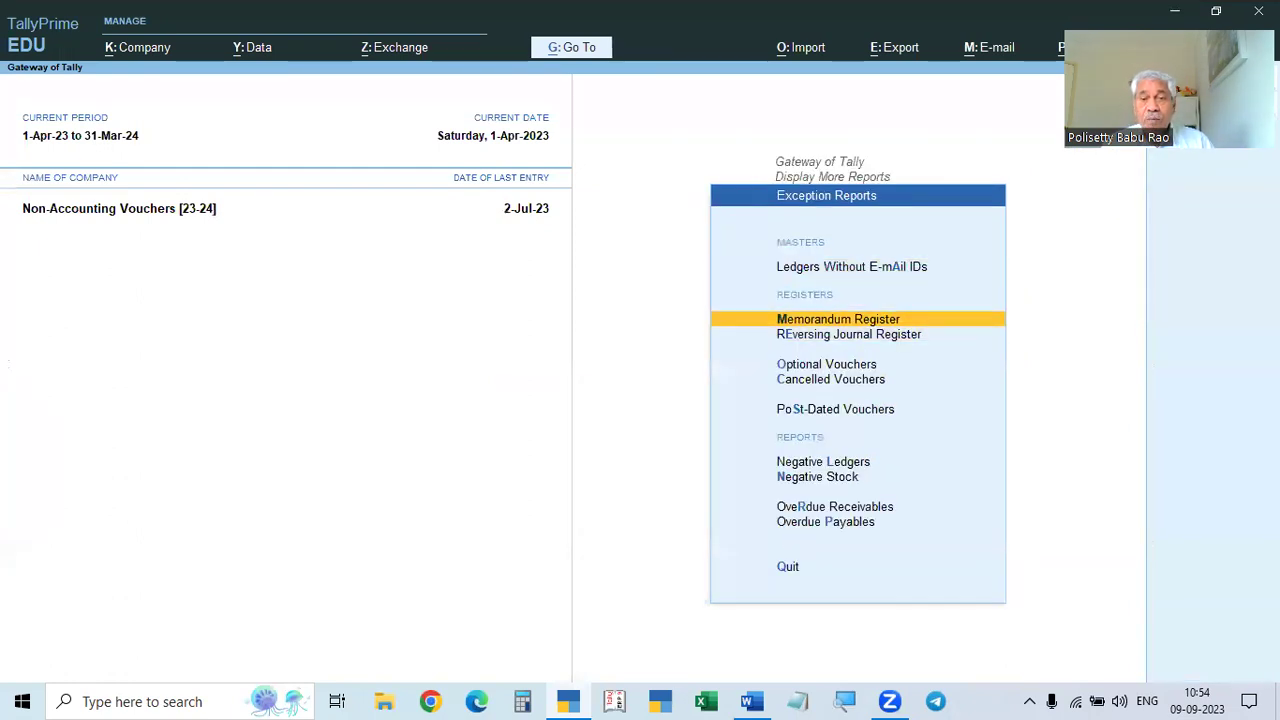
pyautogui.press('Return')
pyautogui.press('Up')
pyautogui.press('Up')
pyautogui.press('Up')
pyautogui.press('Return')
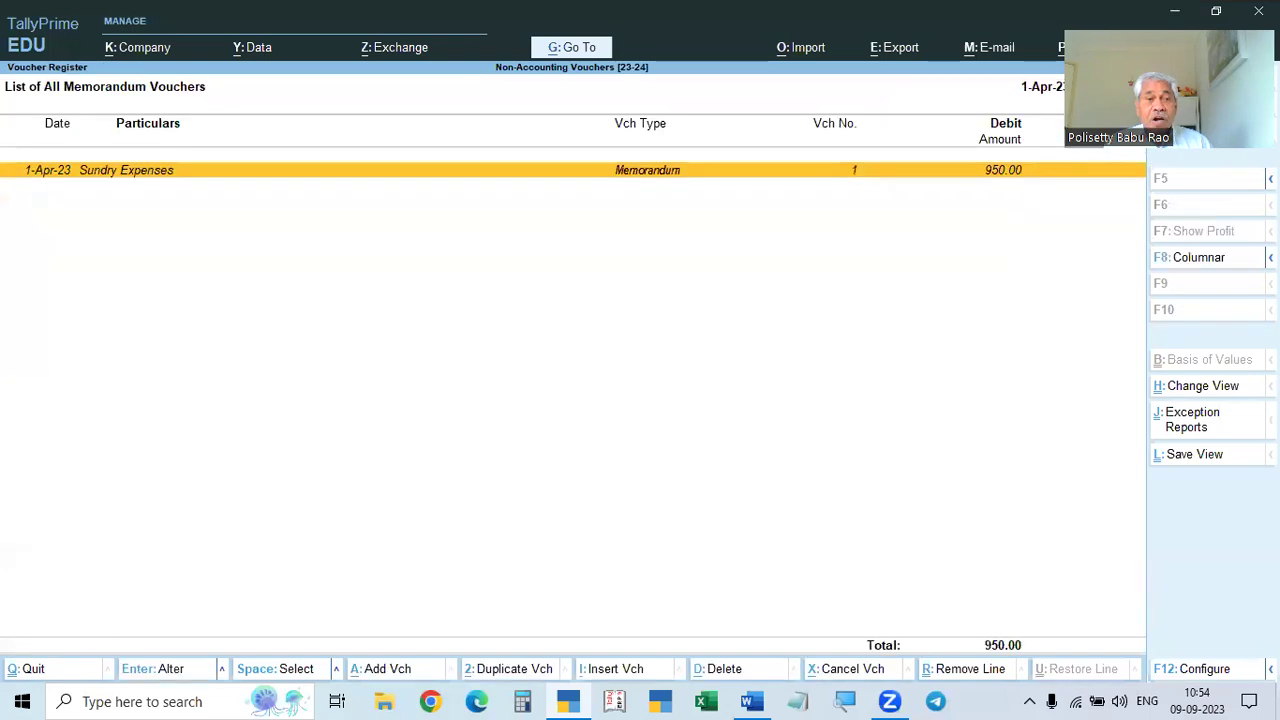
pyautogui.press('Return')
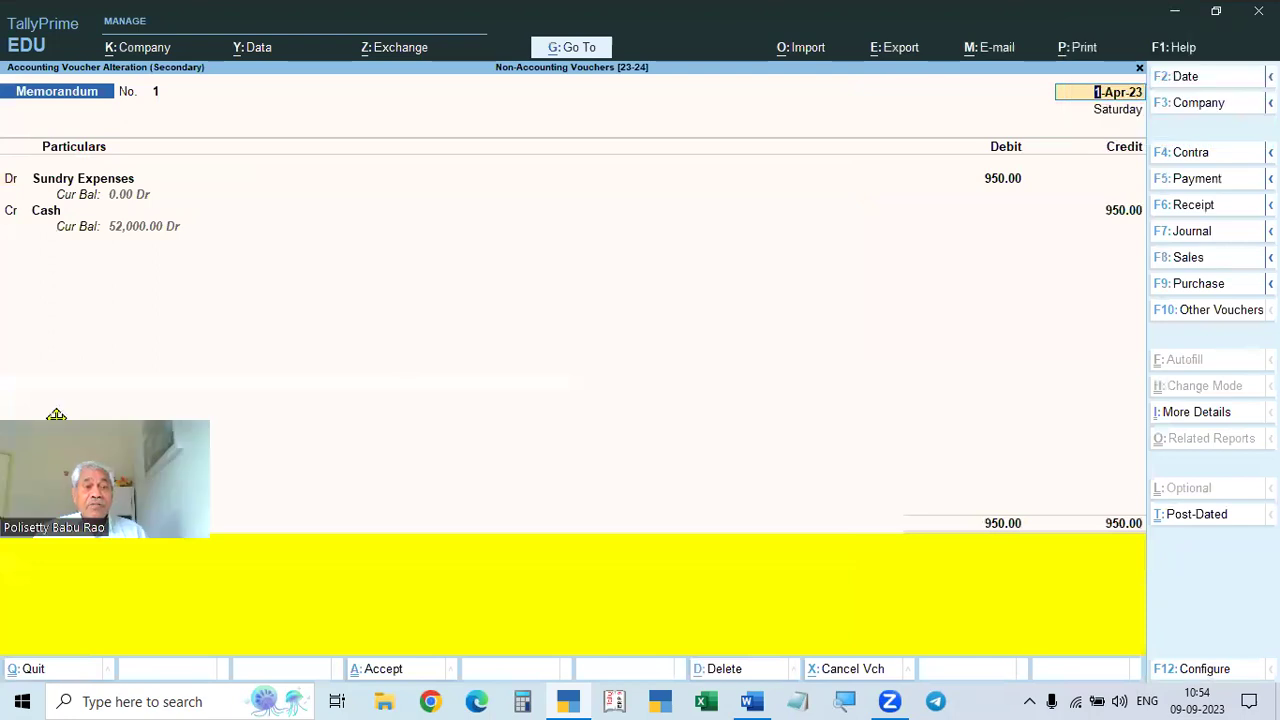
pyautogui.press('Return')
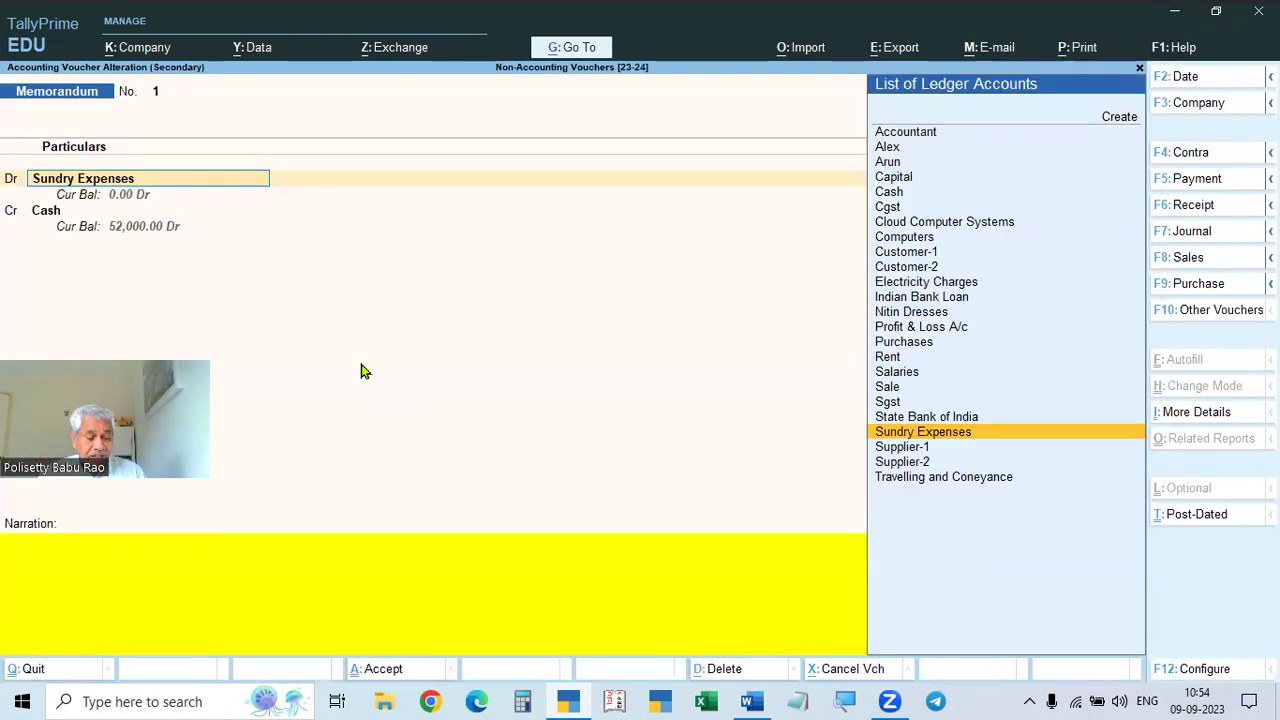
# - Check the assignment document and set the Memorandum voucher's date to 2-Apr-23
pyautogui.hotkey('alt', 'Tab')
pyautogui.hotkey('alt', 'Tab')
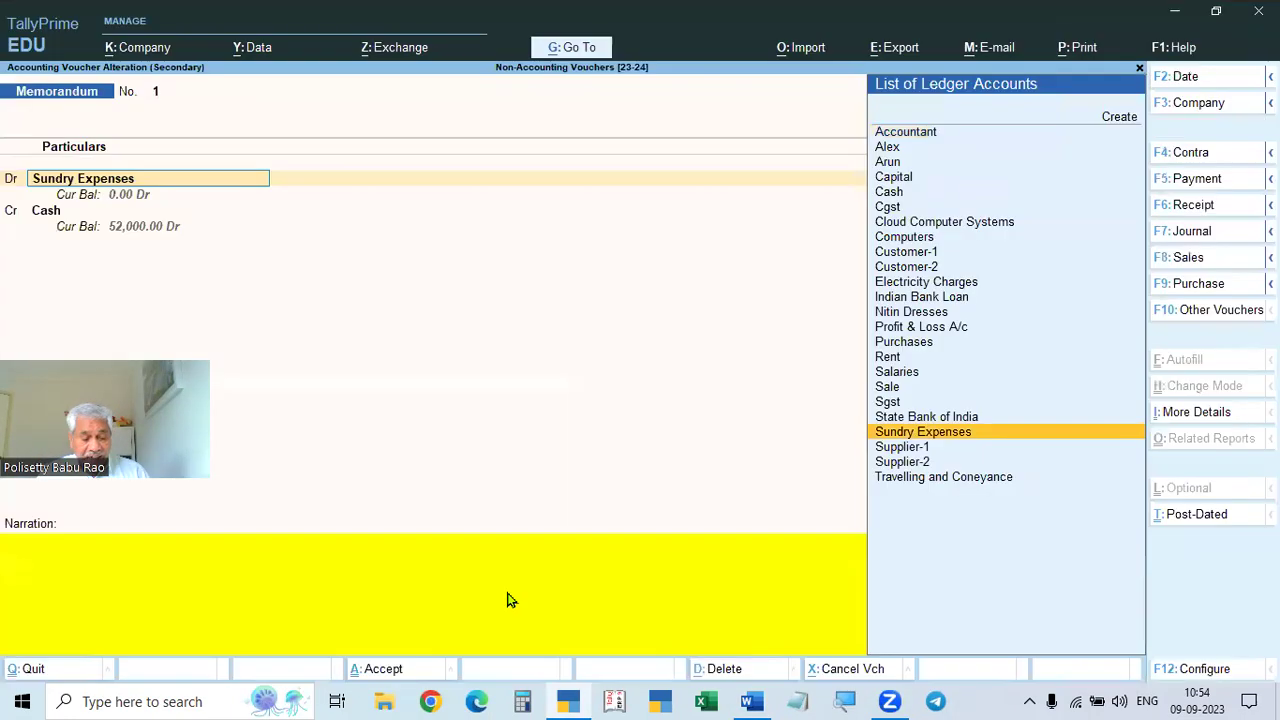
pyautogui.press('F2')
pyautogui.write('2-4')
pyautogui.press('Return')
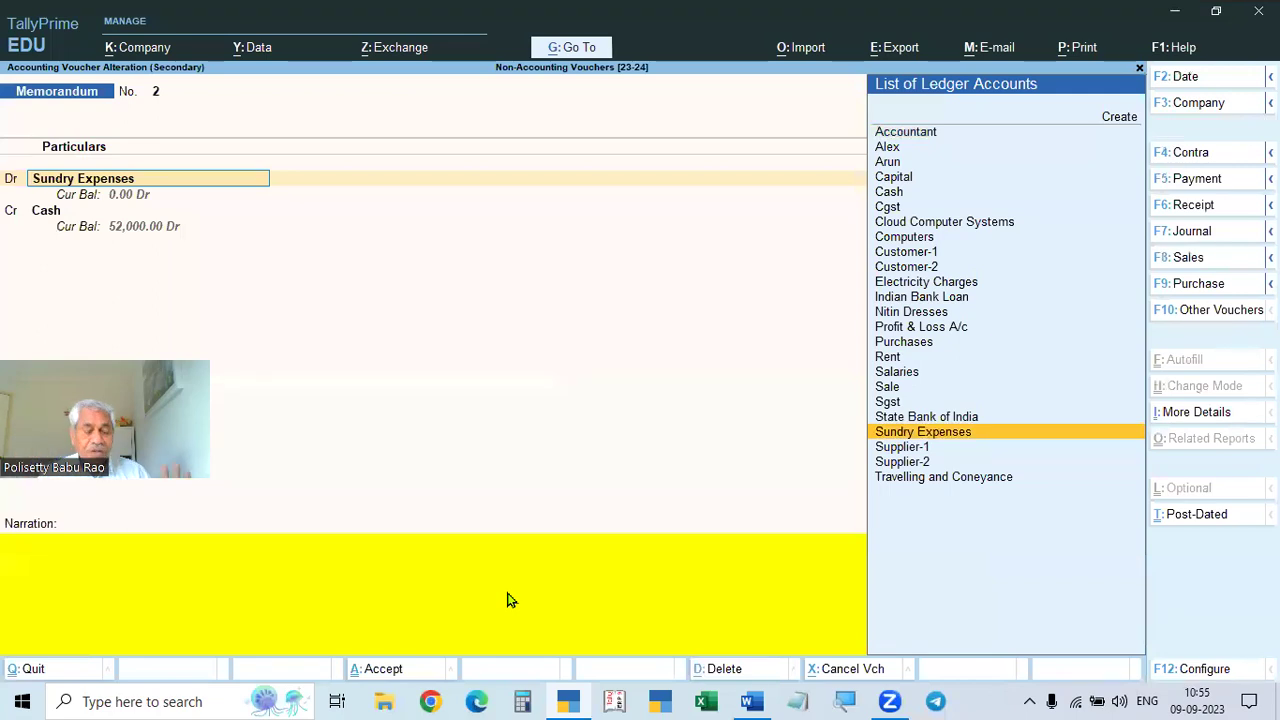
# - Reread the first Memorandum Voucher problem in Word and convert the Memorandum voucher in TallyPrime to a Payment voucher
pyautogui.hotkey('alt', 'Tab')
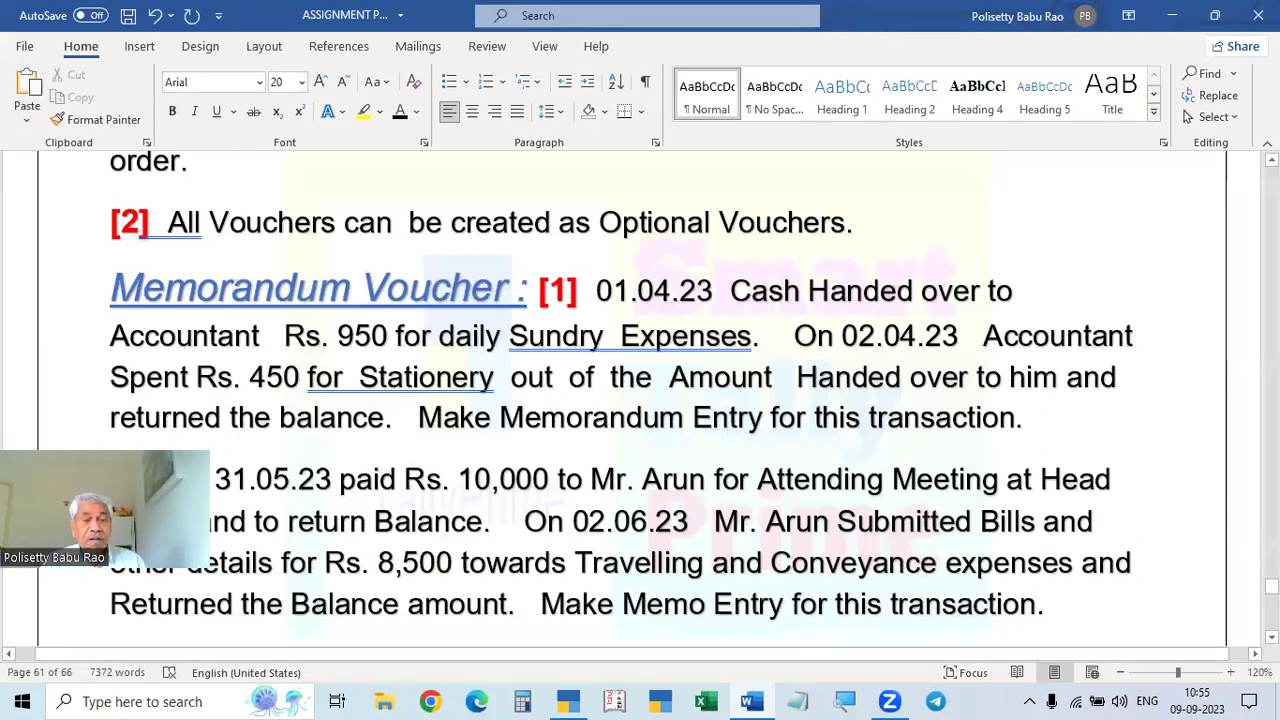
pyautogui.hotkey('alt', 'Tab')
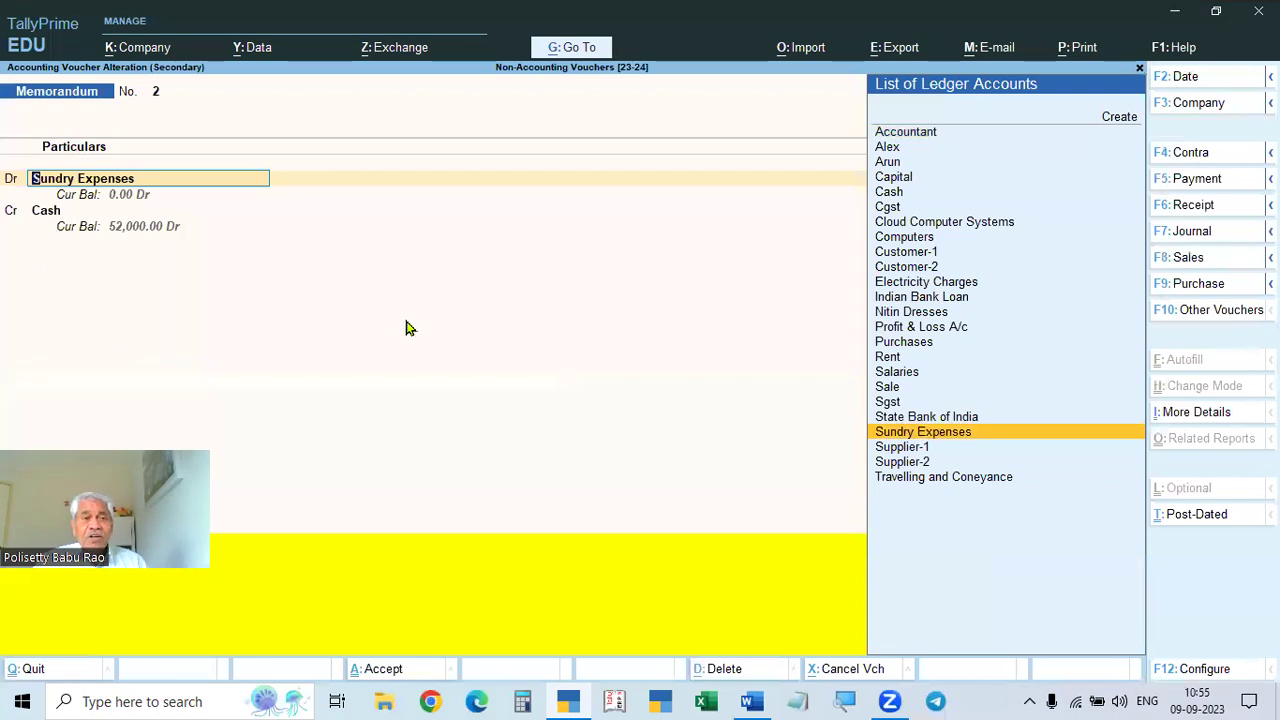
pyautogui.click(1214, 311)
pyautogui.press('Escape')
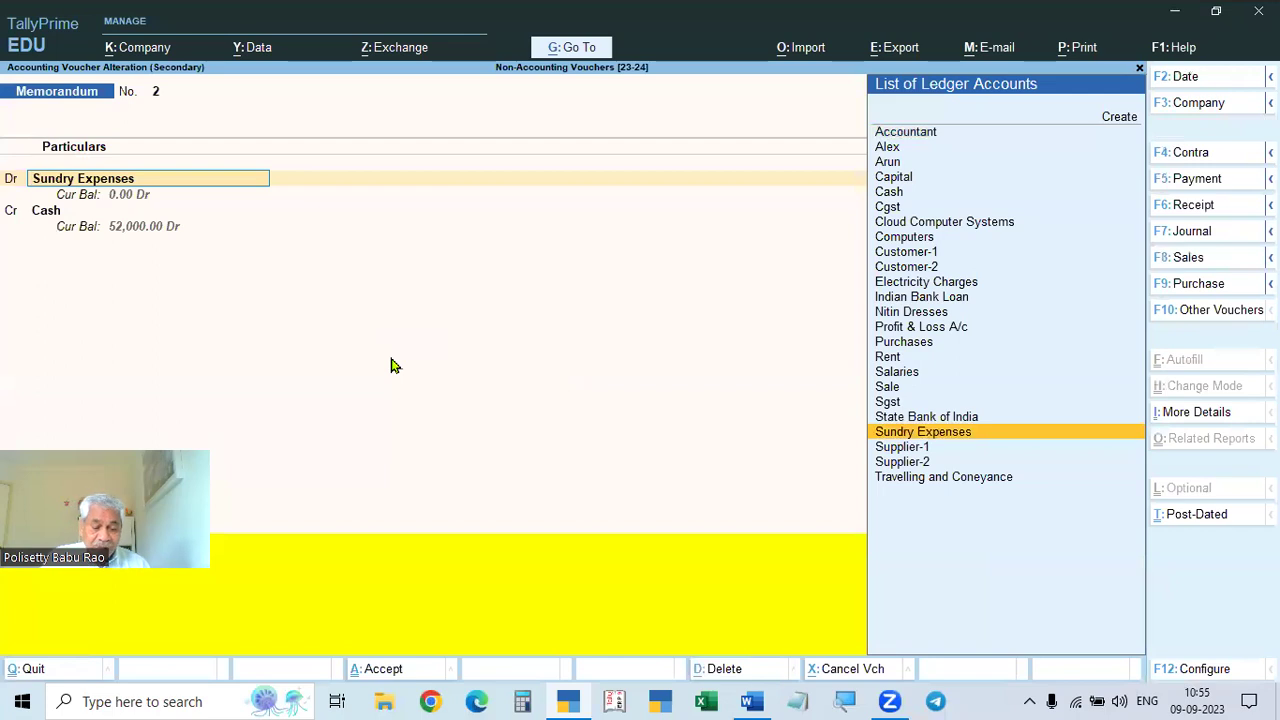
pyautogui.press('F5')
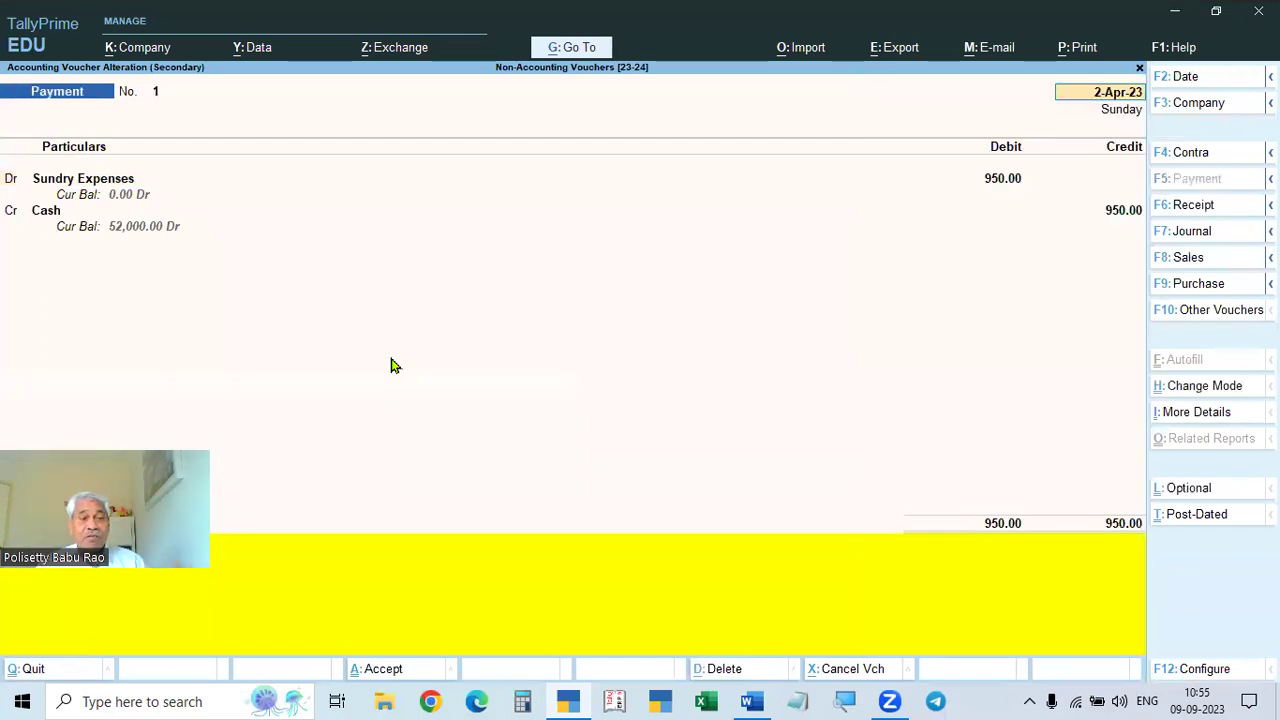
pyautogui.press('Return')
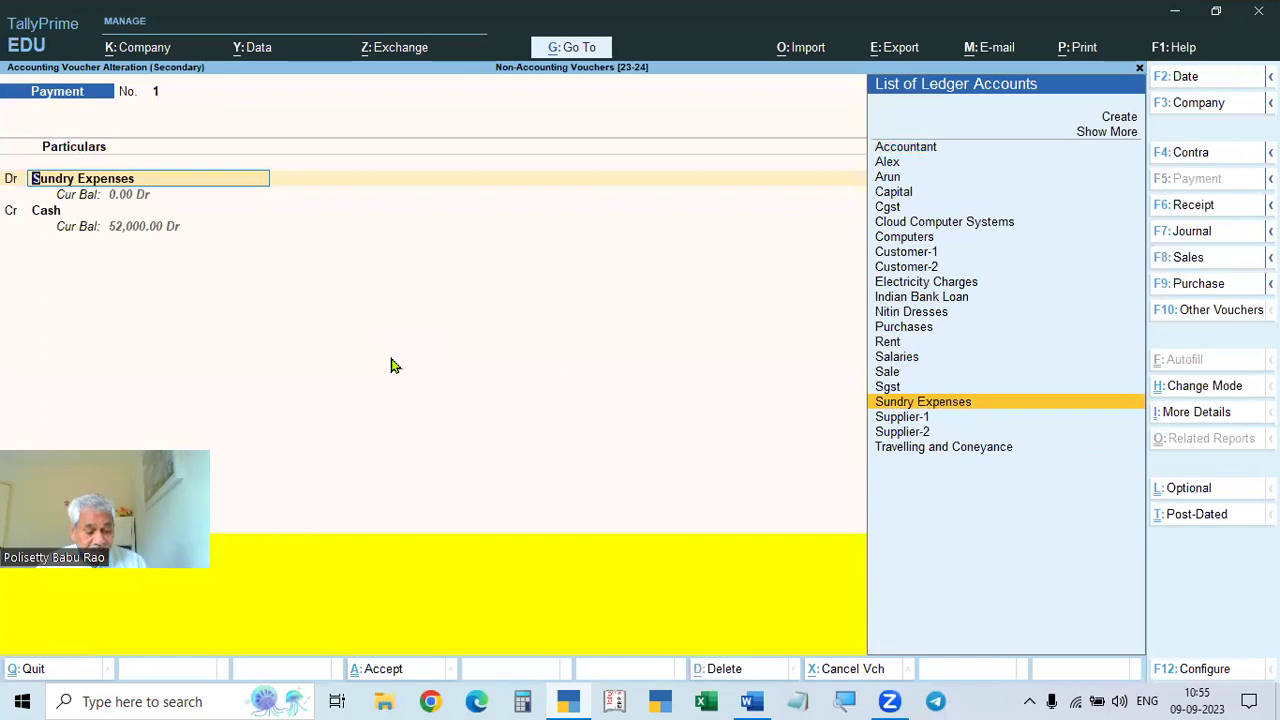
# - Check the stationery expense in the Word problem and look for a matching debit ledger in the Payment voucher
pyautogui.hotkey('alt', 'Tab')
pyautogui.hotkey('alt', 'Tab')
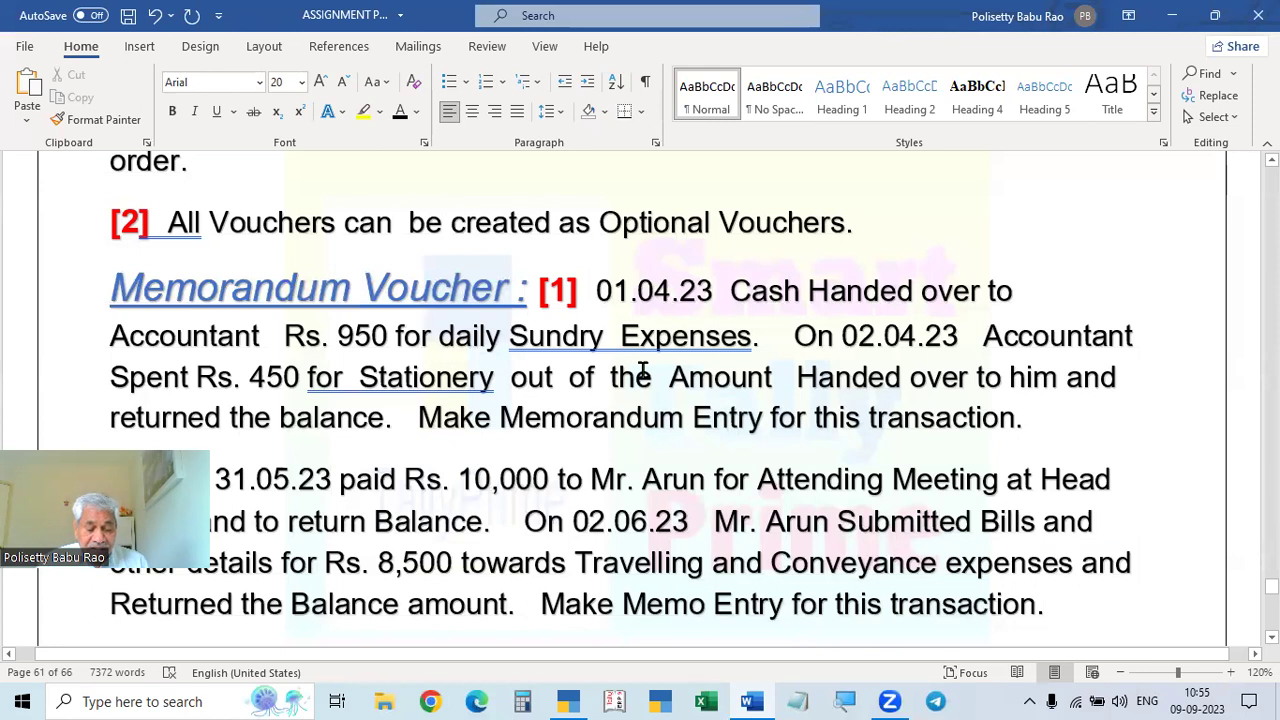
pyautogui.hotkey('alt', 'Tab')
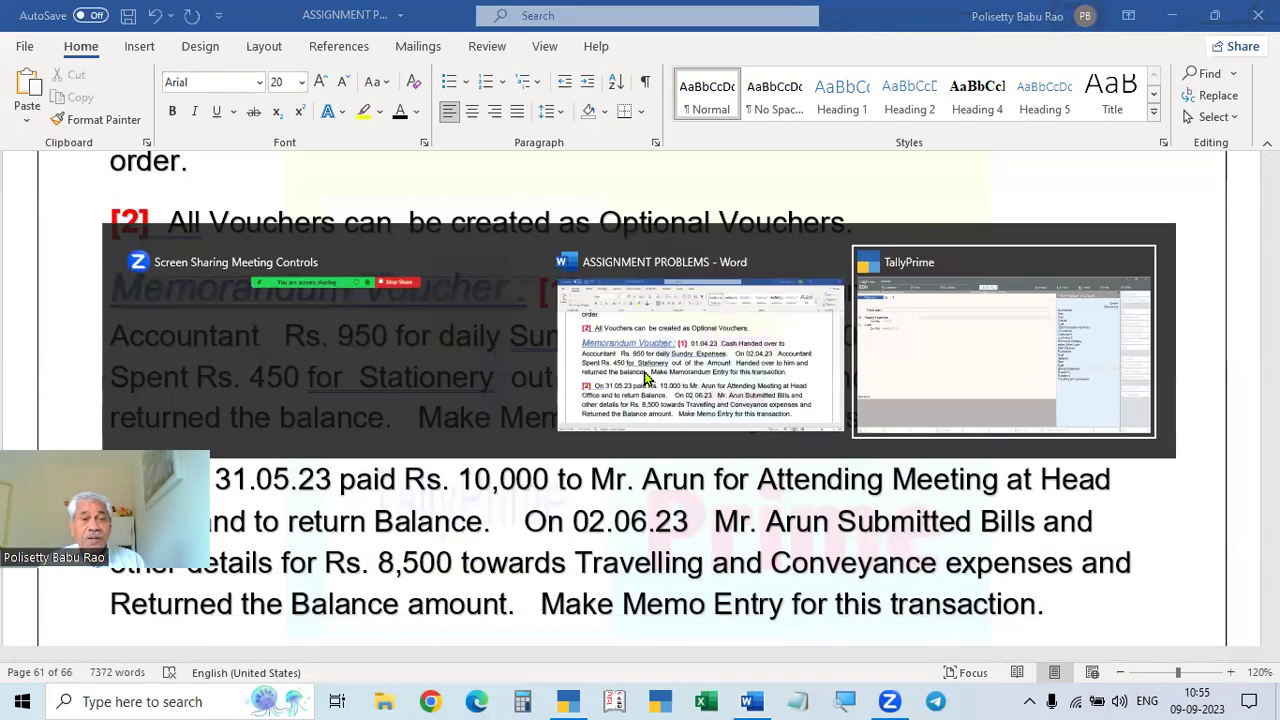
pyautogui.write('Sta')
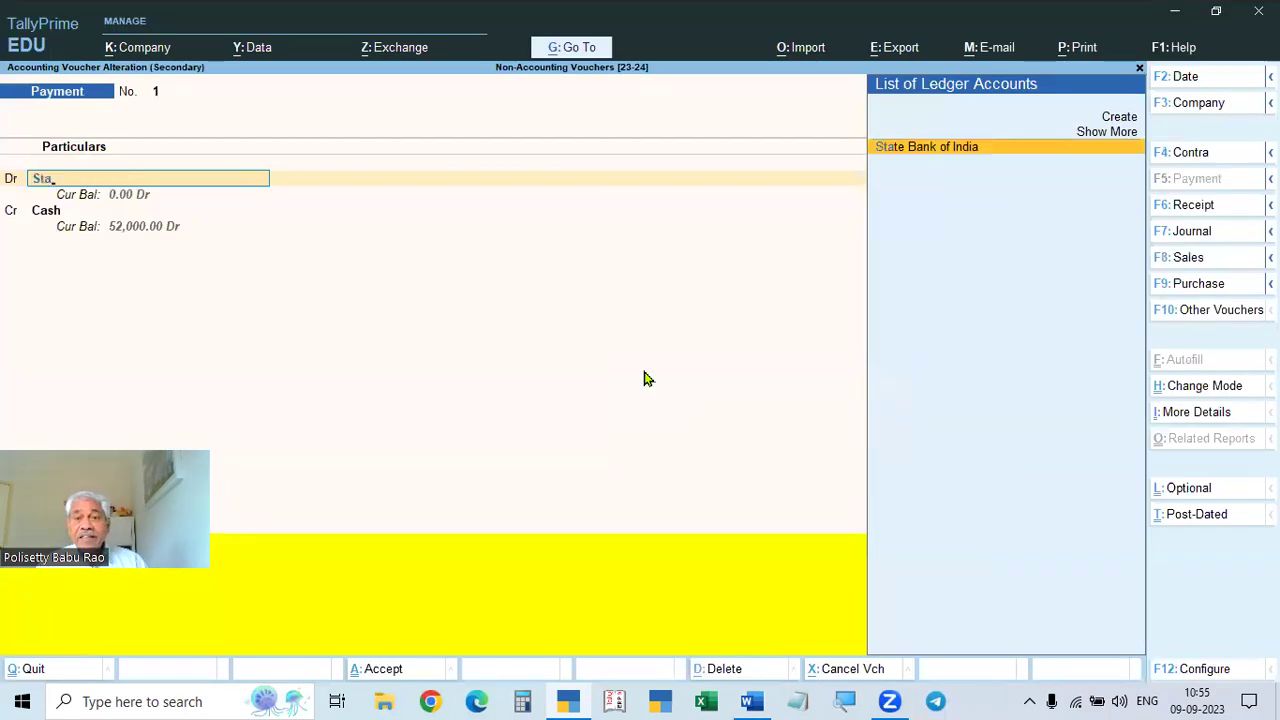
pyautogui.press('BackSpace')
pyautogui.press('BackSpace')
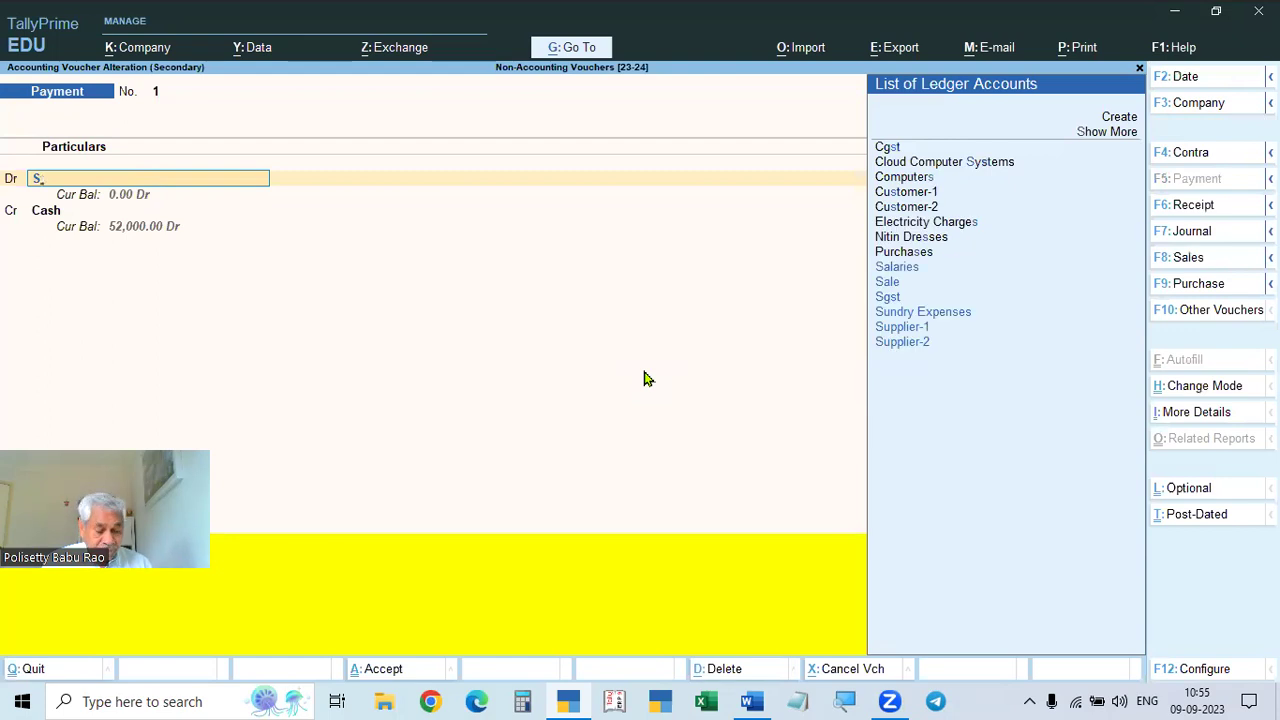
# - Create the ledger Stationery Expenses under Indirect Expenses and use it as the Payment voucher's debit account
pyautogui.hotkey('alt', 'c')
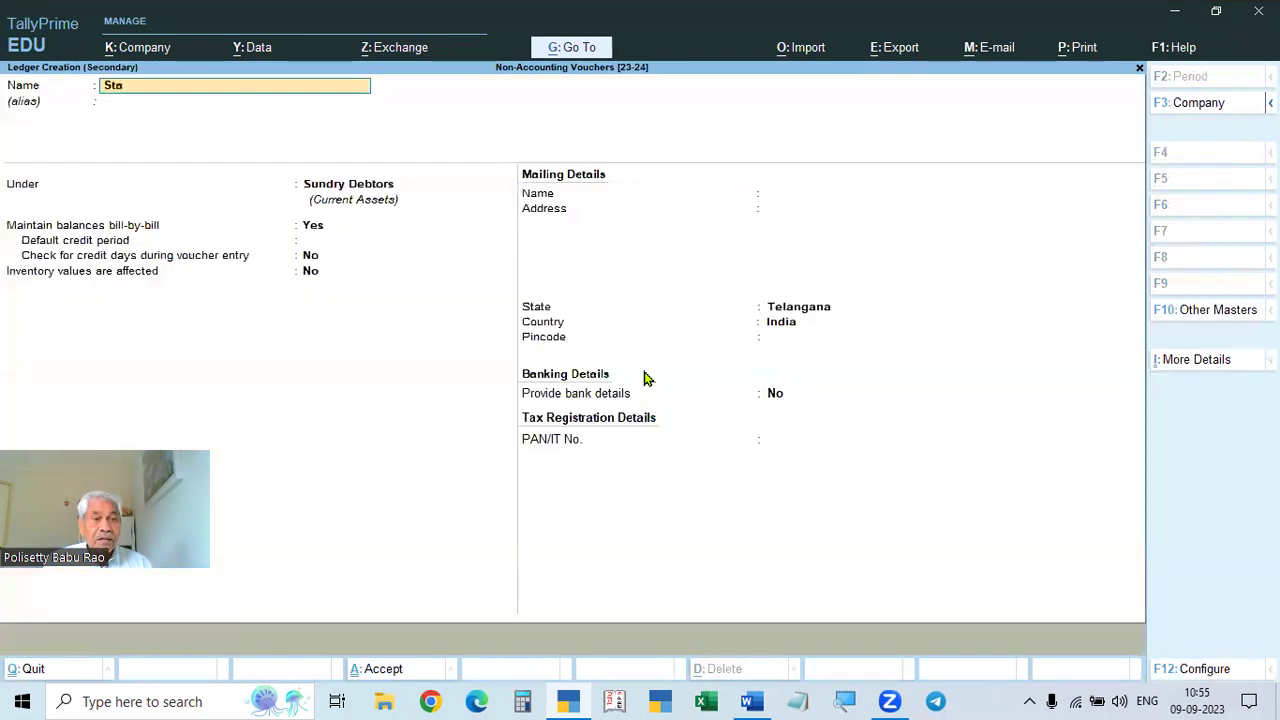
pyautogui.write('Stationer')
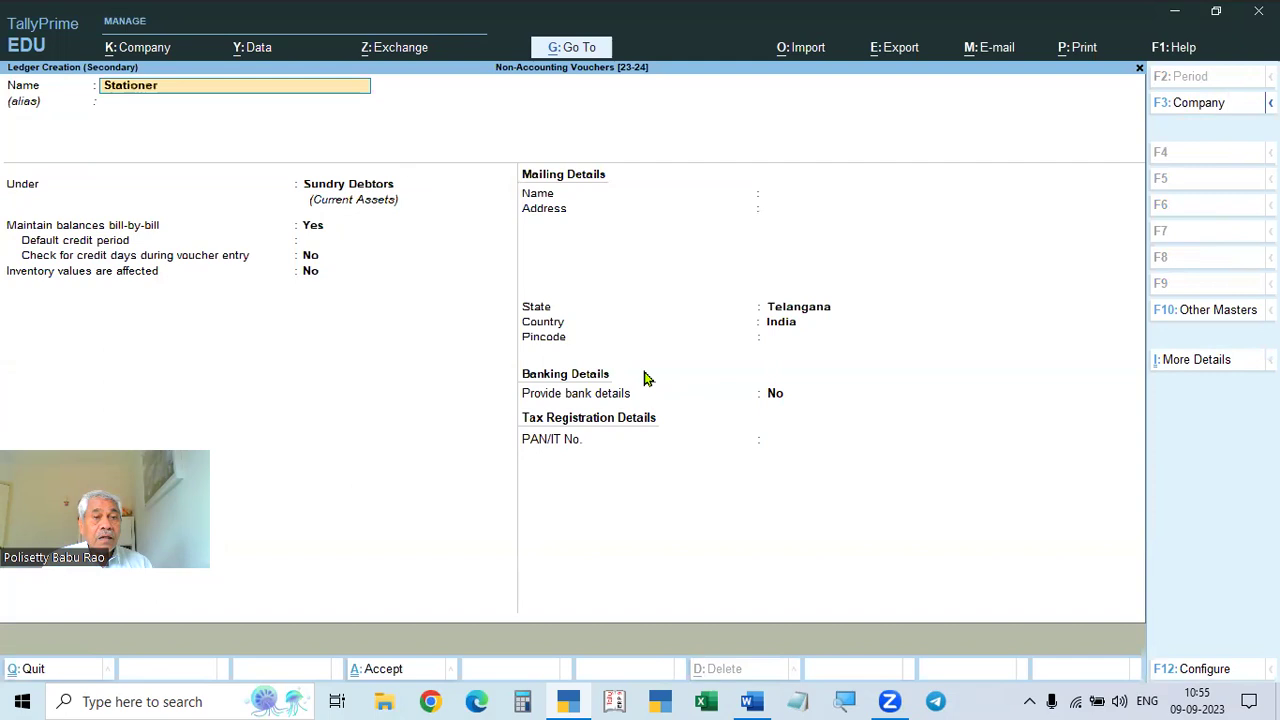
pyautogui.write('y Expenses')
pyautogui.press('Return')
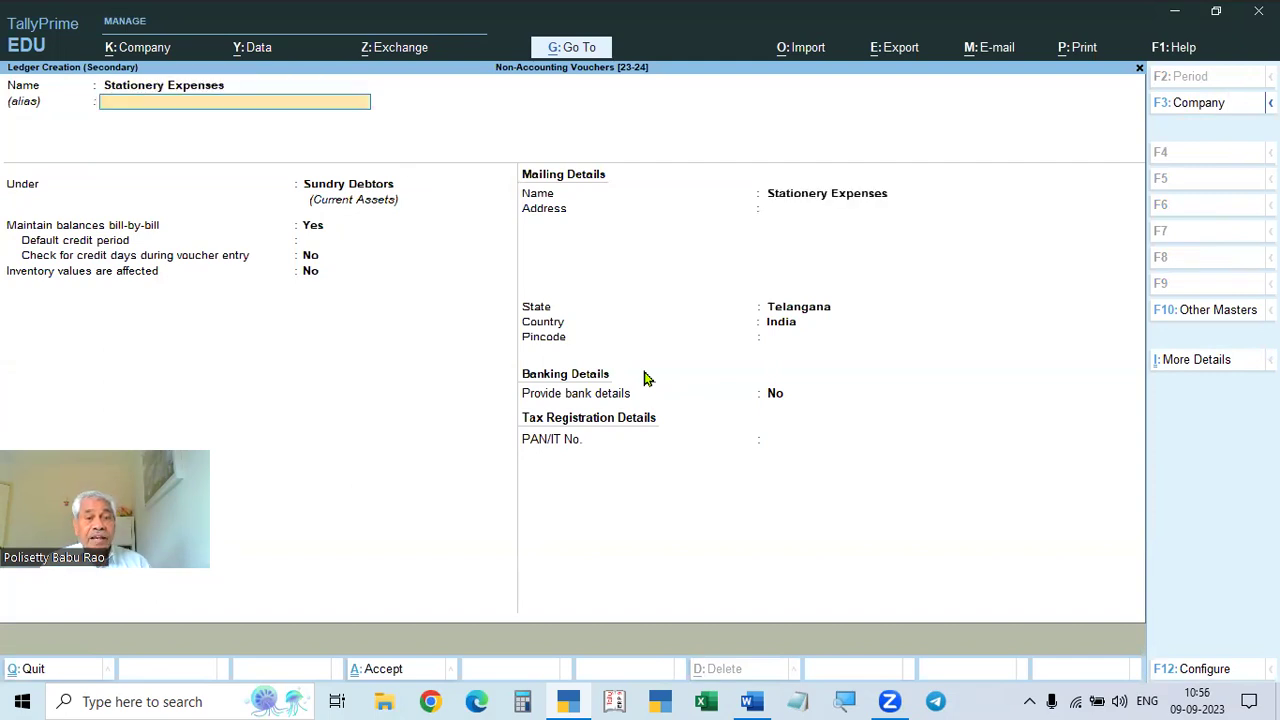
pyautogui.write('Ind')
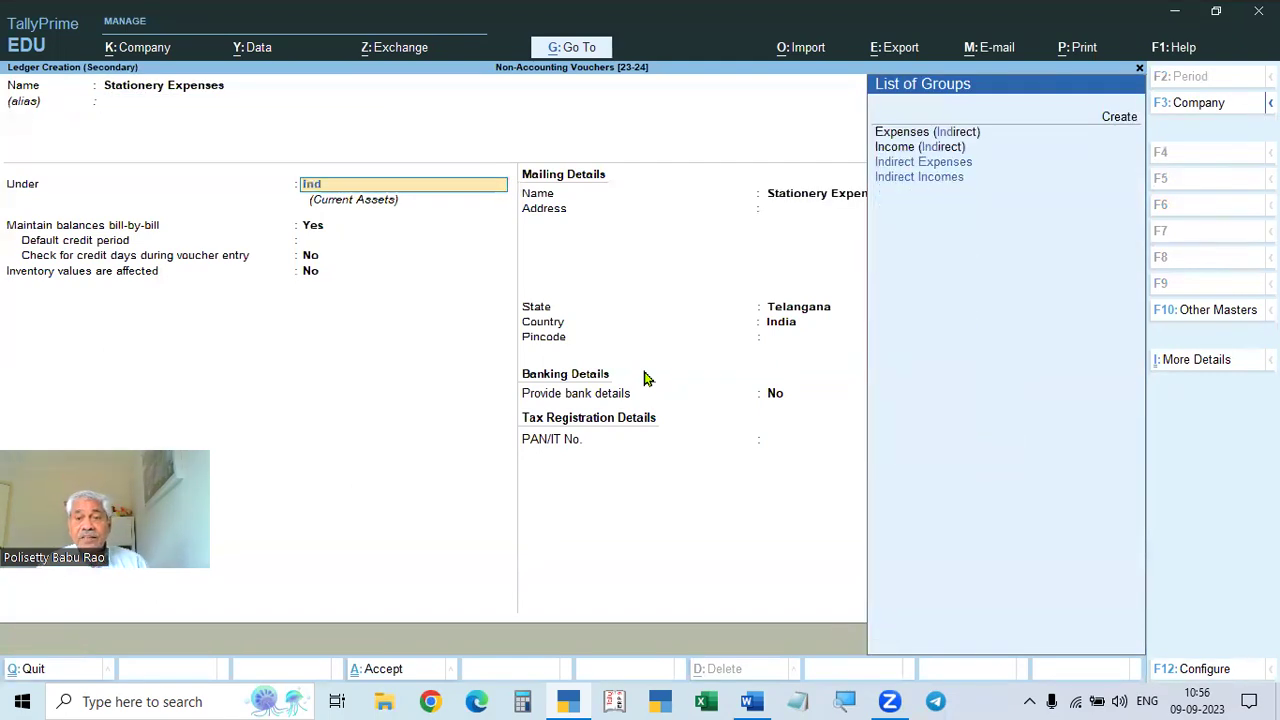
pyautogui.press('Return')
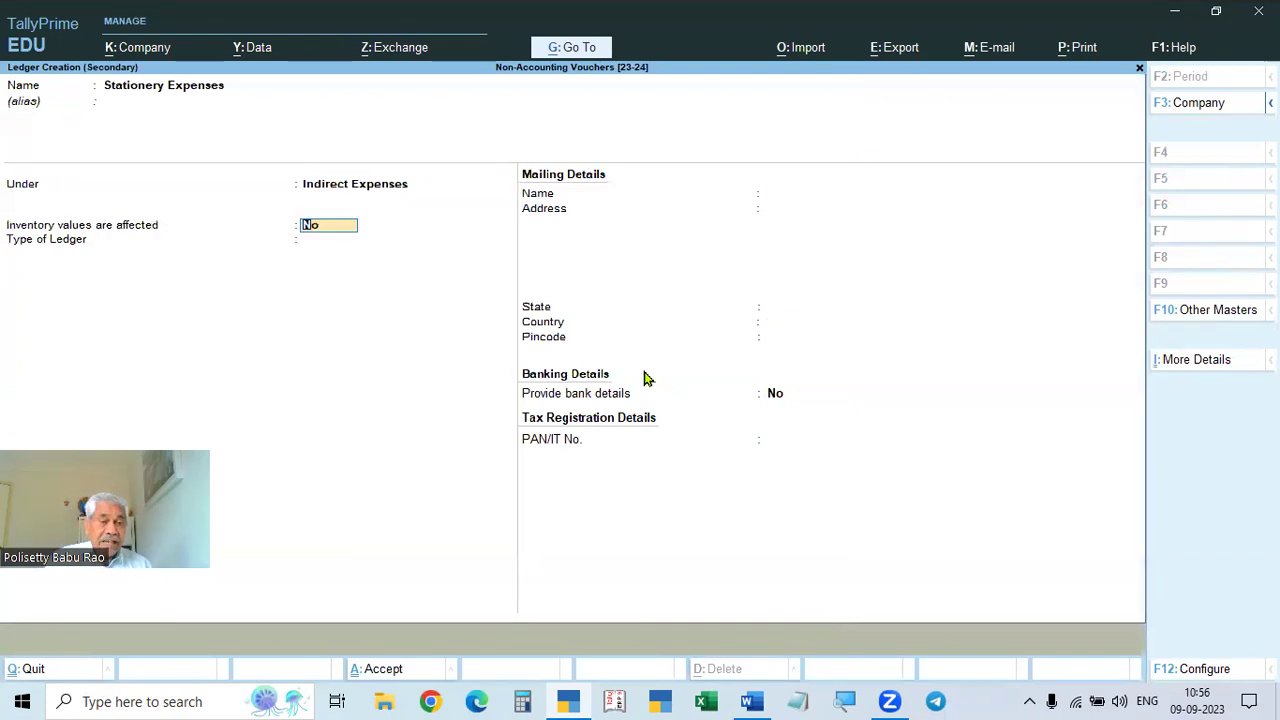
pyautogui.press('Return')
pyautogui.hotkey('ctrl', 'a')
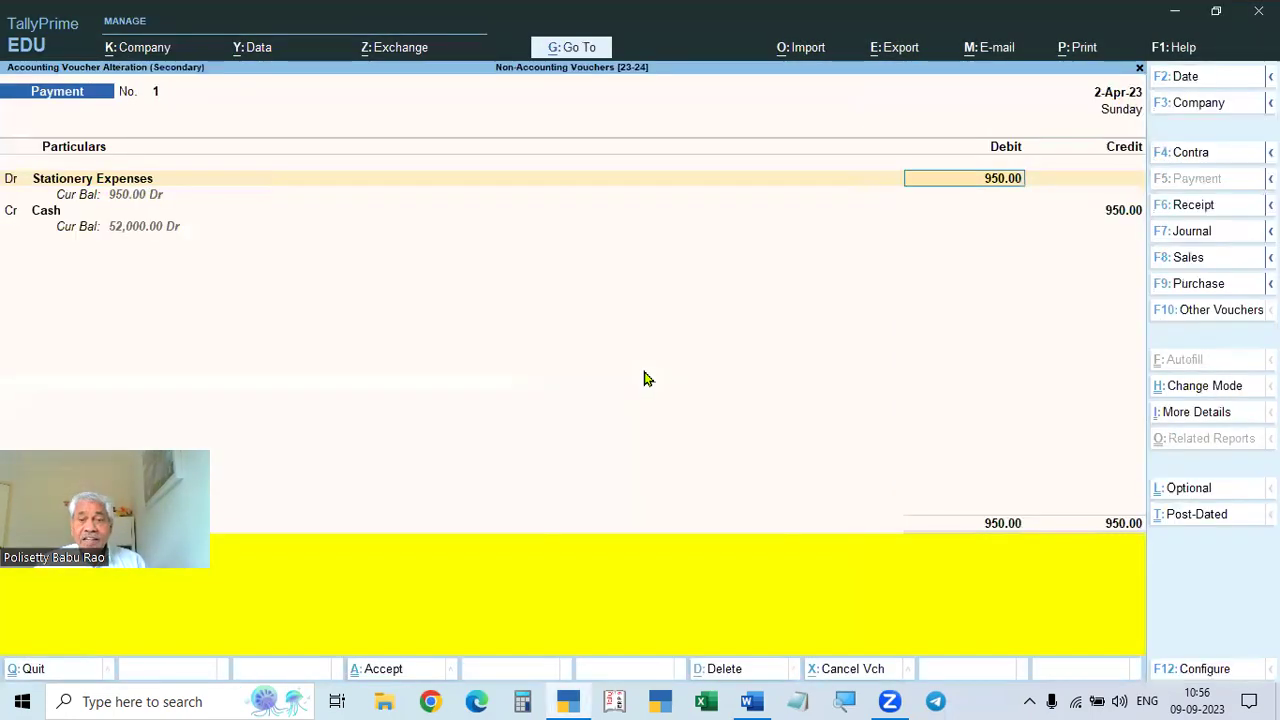
# - Set the Stationery Expenses debit and the Cash credit to 450 and save the Payment voucher
pyautogui.write('450')
pyautogui.press('Return')
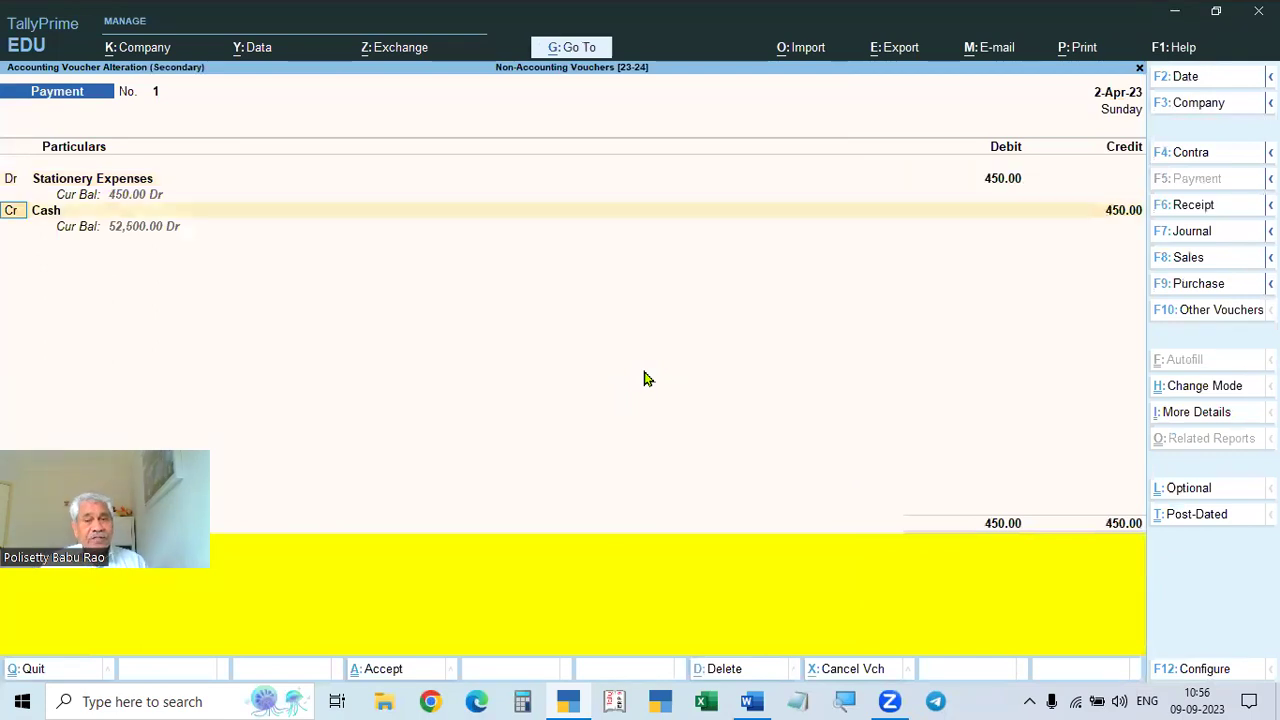
pyautogui.press('Return')
pyautogui.press('Return')
pyautogui.press('Return')
pyautogui.press('Return')
# - Return to the Gateway of Tally and open the Day Book to examine the vouchers for 2-Apr-23
pyautogui.press('Escape')
pyautogui.press('Escape')
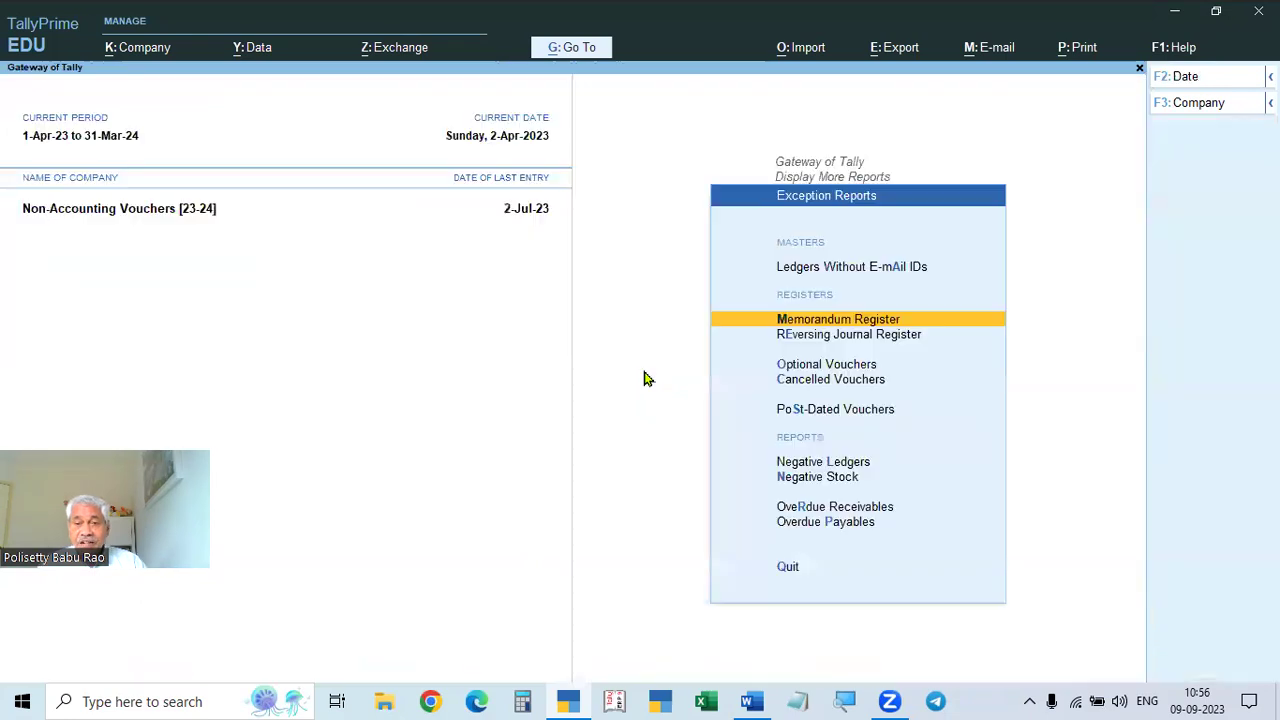
pyautogui.press('Escape')
pyautogui.press('Escape')
pyautogui.press('Up')
pyautogui.press('Up')
pyautogui.press('Up')
pyautogui.press('Up')
pyautogui.press('Up')
pyautogui.press('Up')
pyautogui.press('Up')
pyautogui.press('Up')
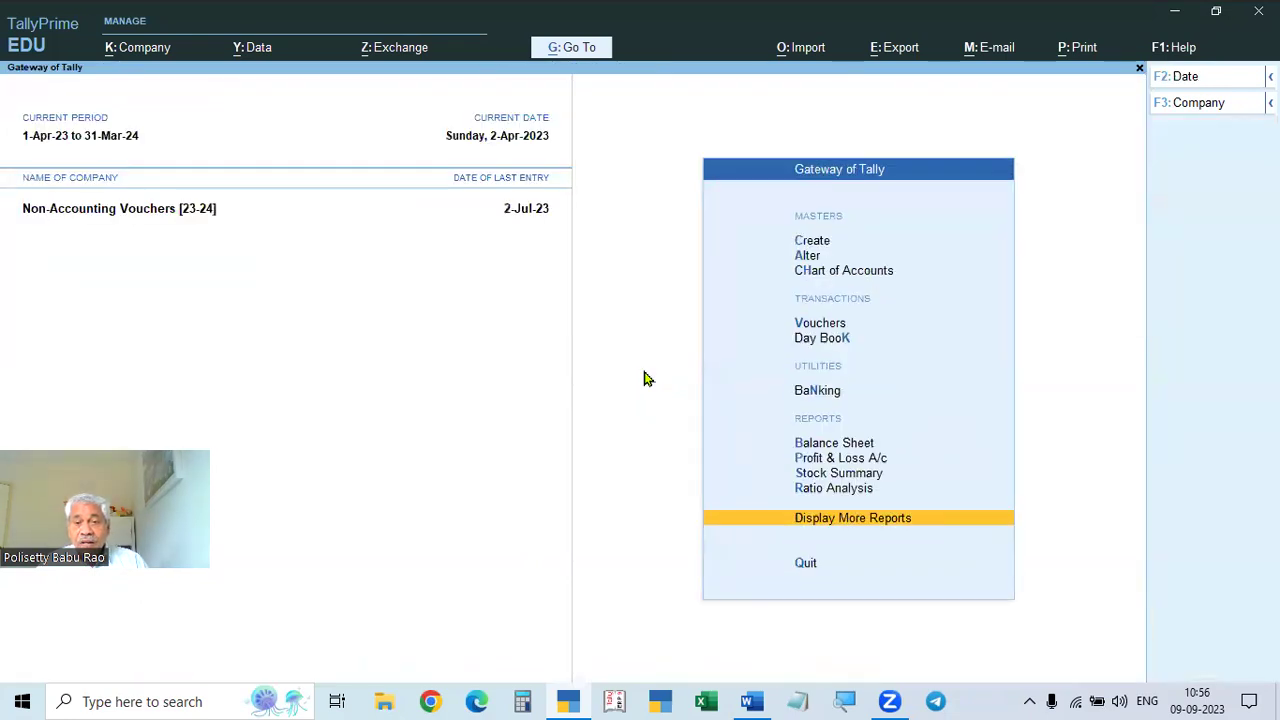
pyautogui.press('Down')
pyautogui.press('Return')
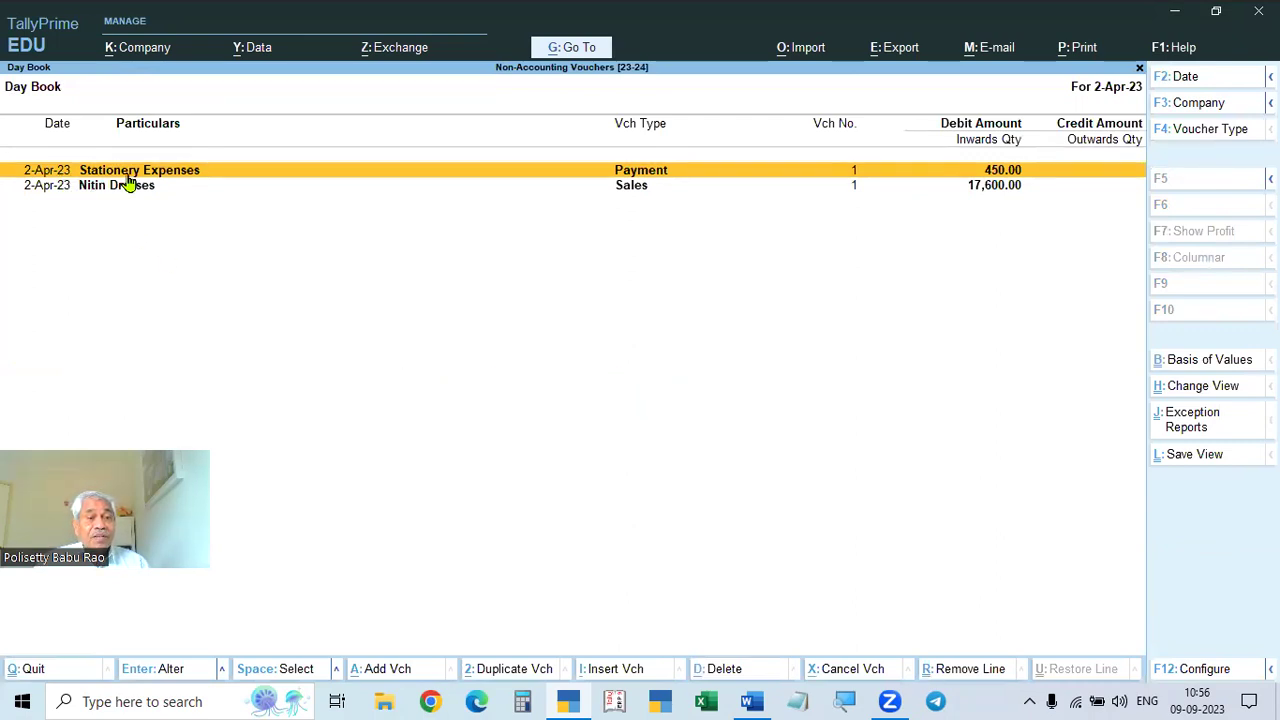
# - Open the Stationery Expenses payment from the Day Book, review its entries, and close it without changes
pyautogui.click(674, 172)
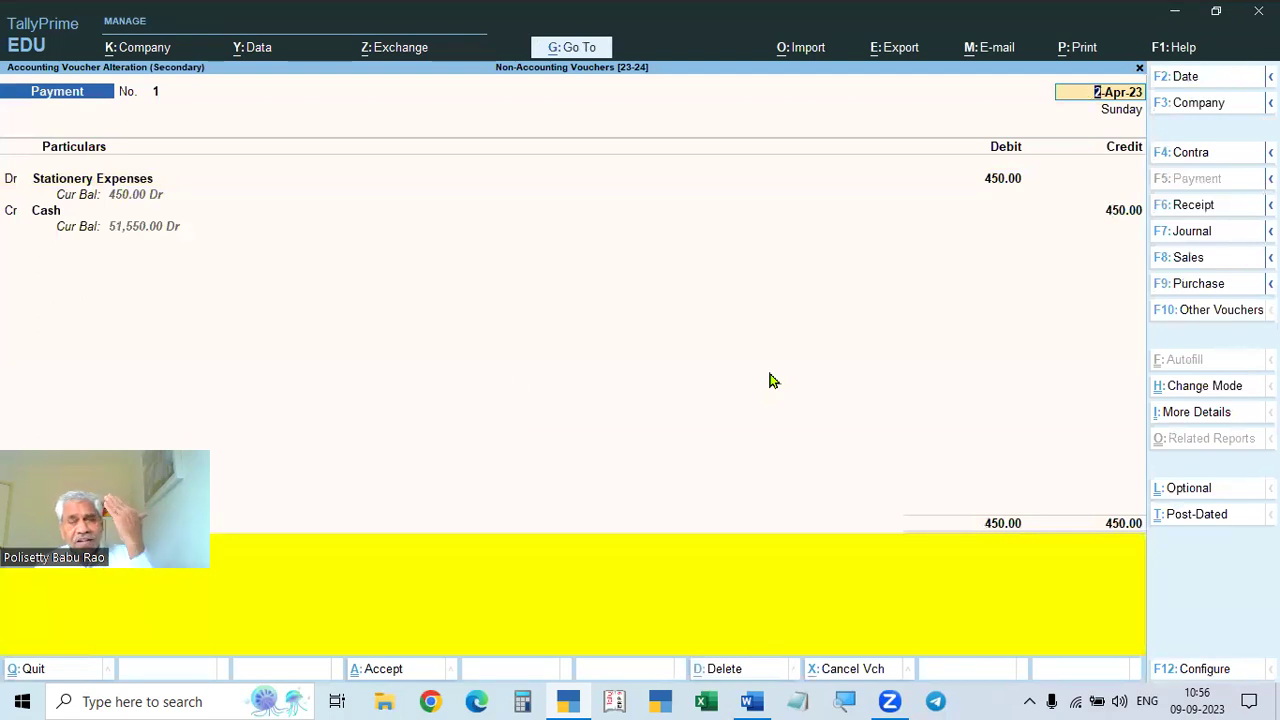
pyautogui.write('2')
pyautogui.press('Escape')
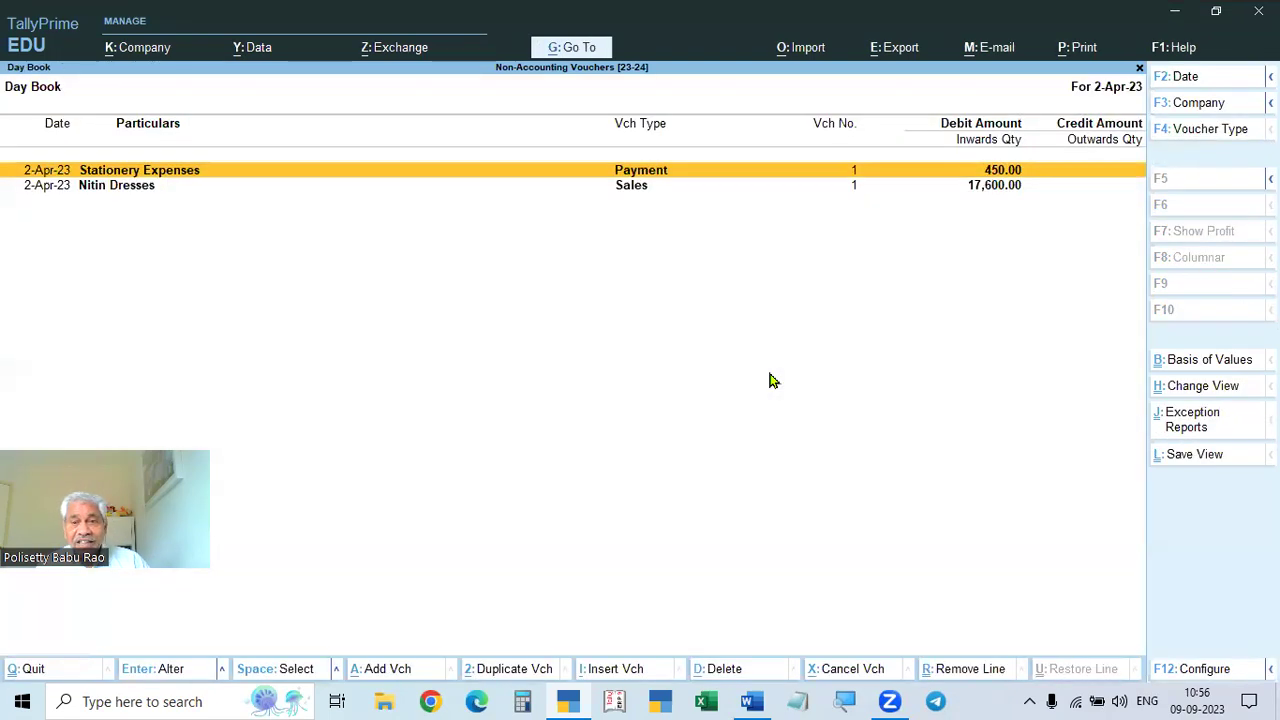
# - Open the Profit & Loss A/c and examine the Indirect Expenses section
pyautogui.press('Escape')
pyautogui.press('Down')
pyautogui.press('Down')
pyautogui.press('Down')
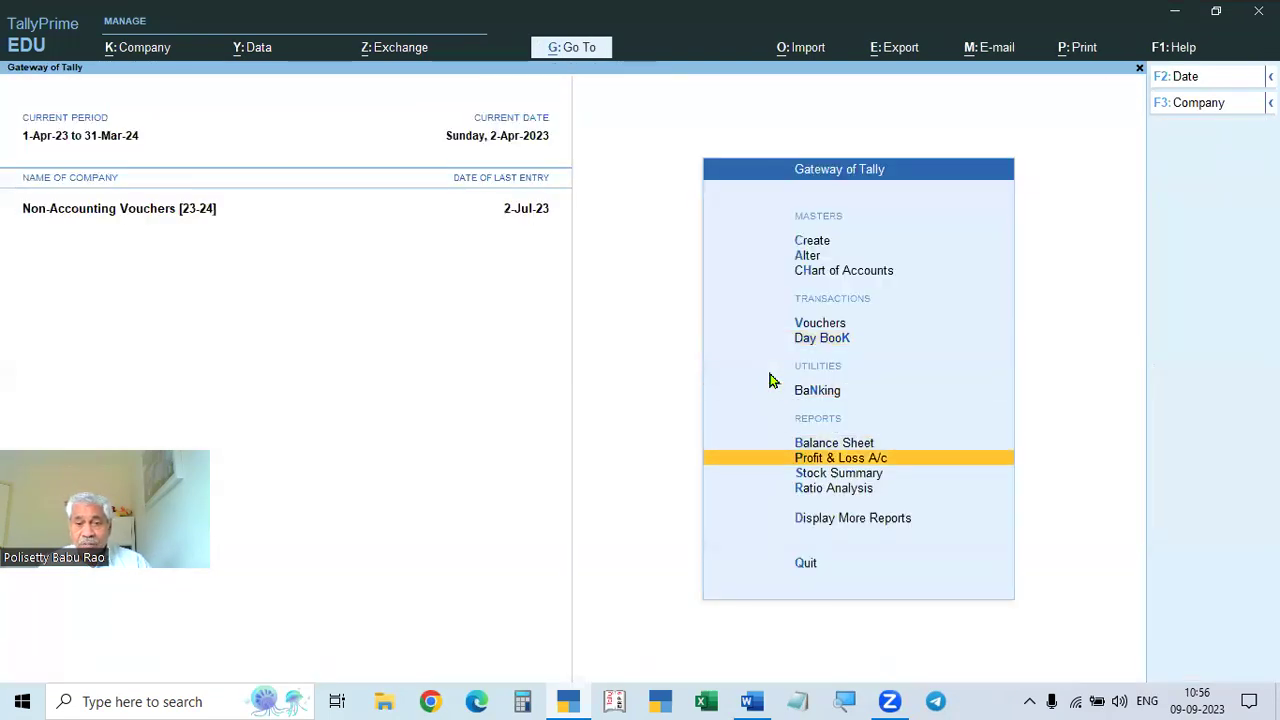
pyautogui.press('Return')
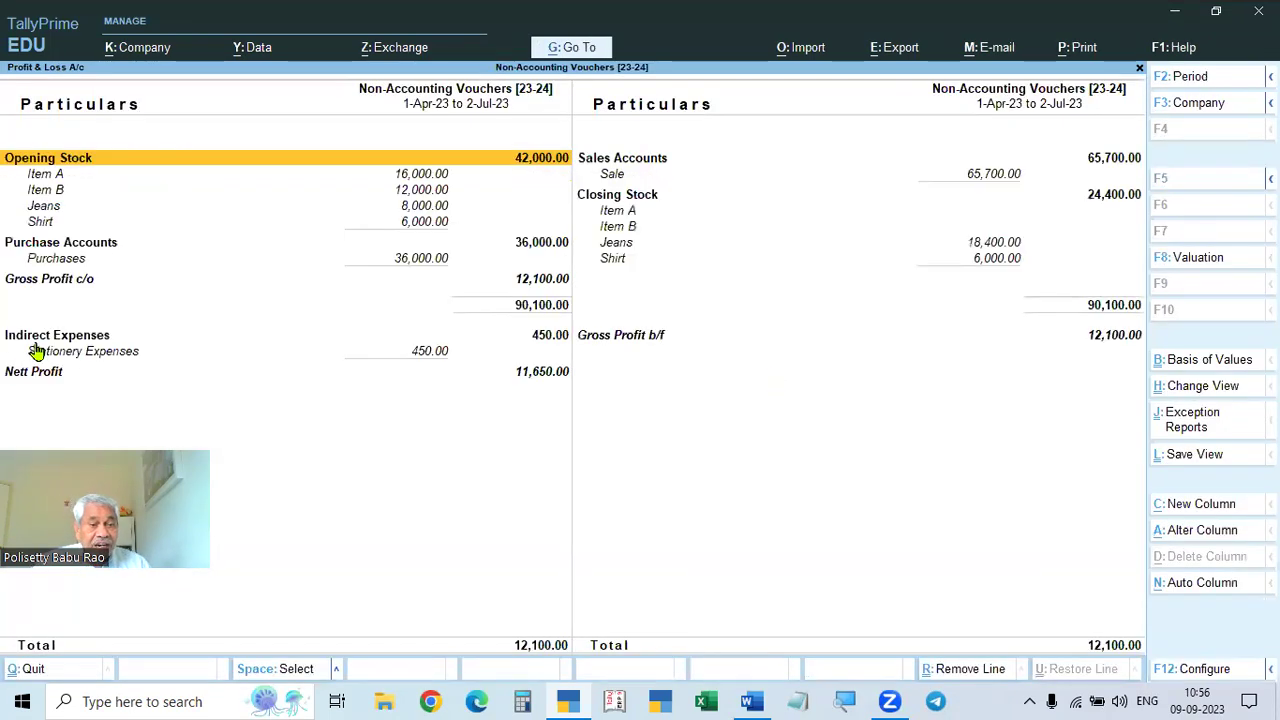
# - Leave the Profit & Loss A/c and open the Balance Sheet in detailed view
pyautogui.press('Escape')
pyautogui.press('Up')
pyautogui.press('Return')
pyautogui.hotkey('alt', 'F5')
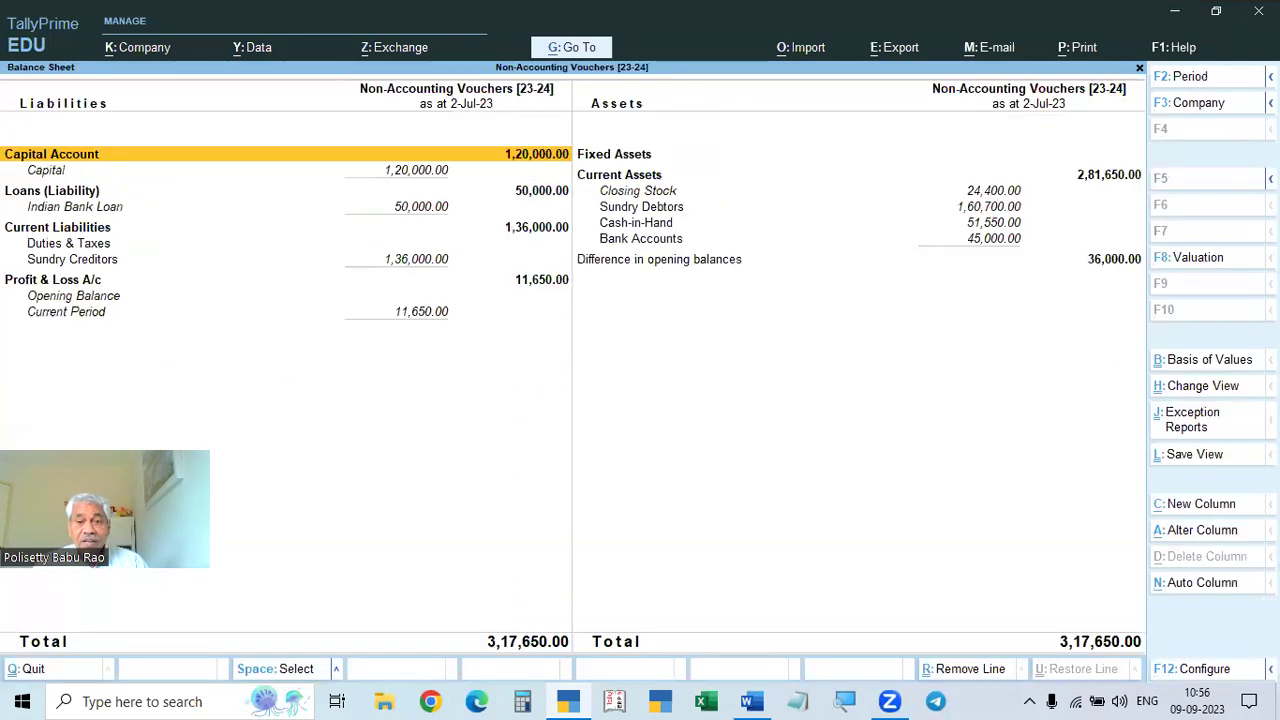
# - Drill down from Cash-in-Hand to the Cash ledger's monthly summary and examine the April transactions
pyautogui.click(645, 243)
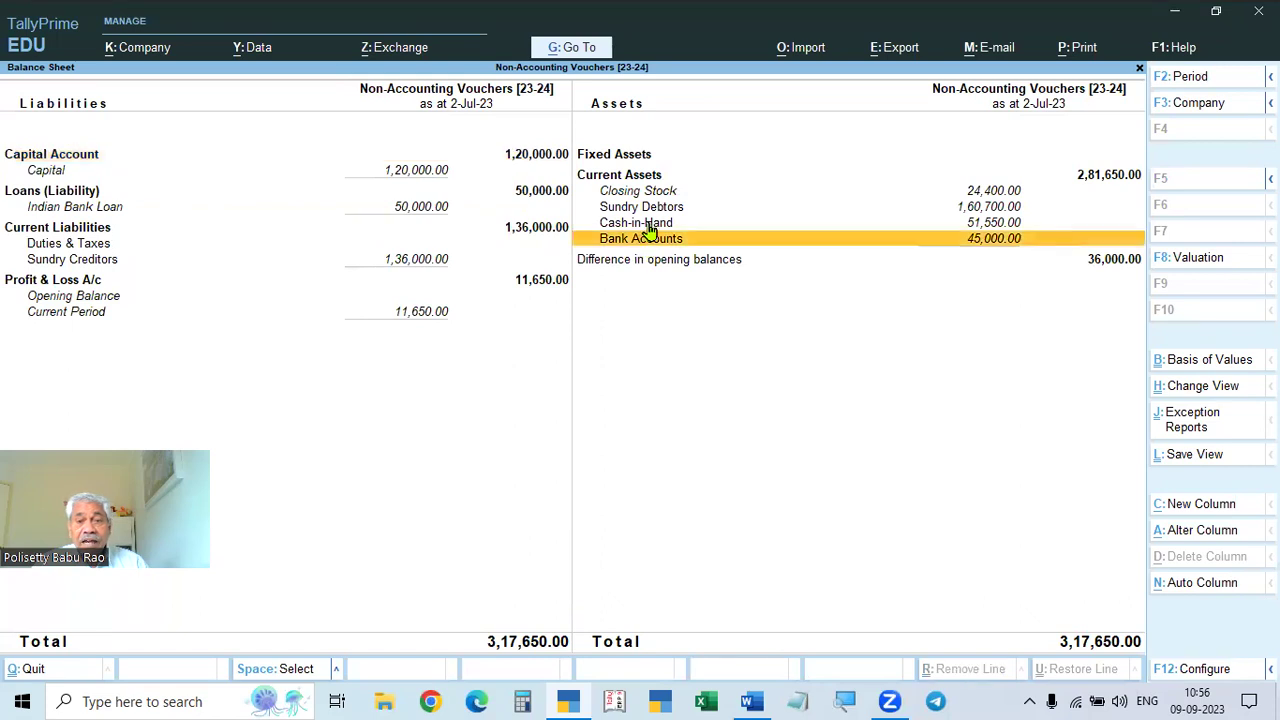
pyautogui.click(648, 226)
pyautogui.press('Return')
pyautogui.press('Return')
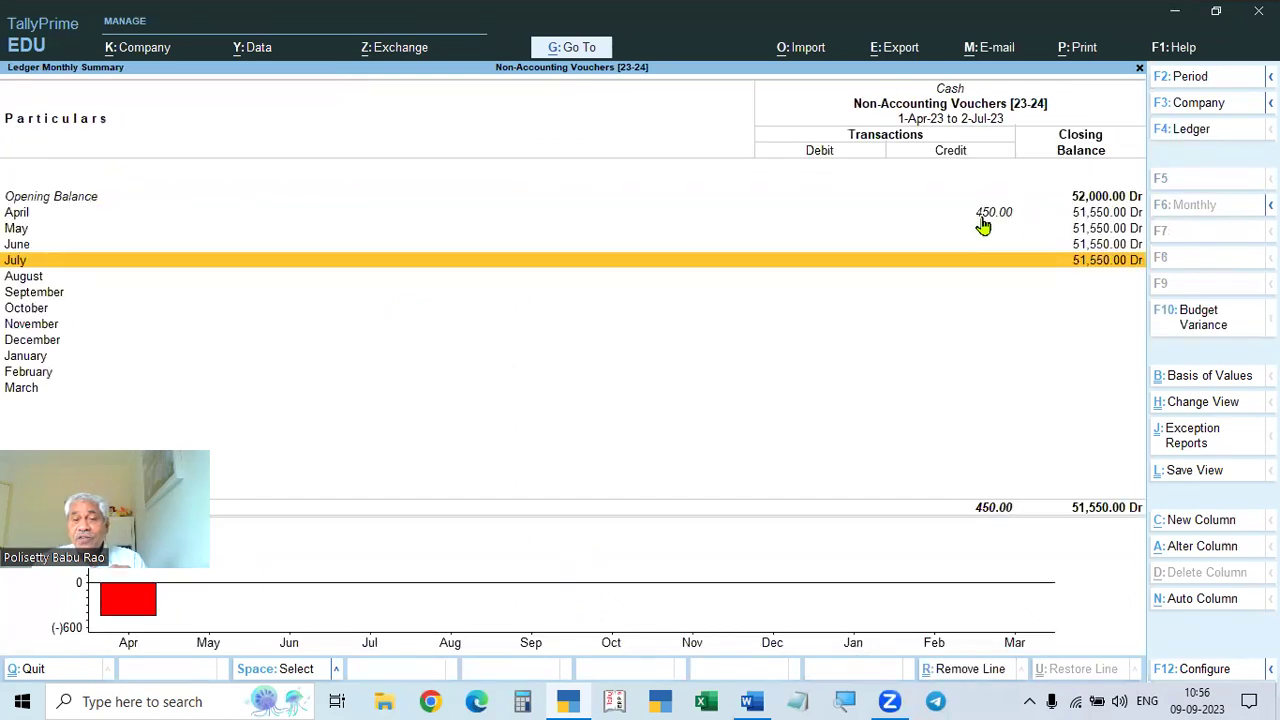
pyautogui.click(28, 230)
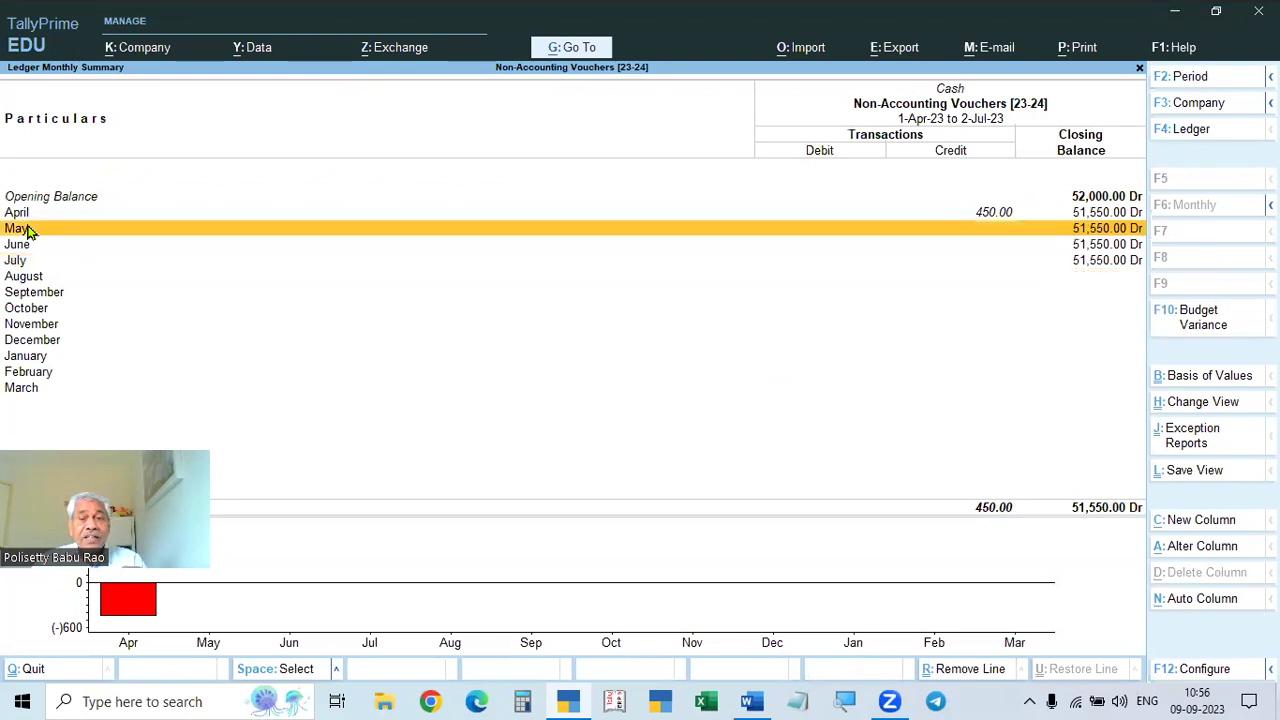
# - Highlight the April entry in the Cash ledger's monthly summary and return to the Gateway of Tally
pyautogui.click(18, 216)
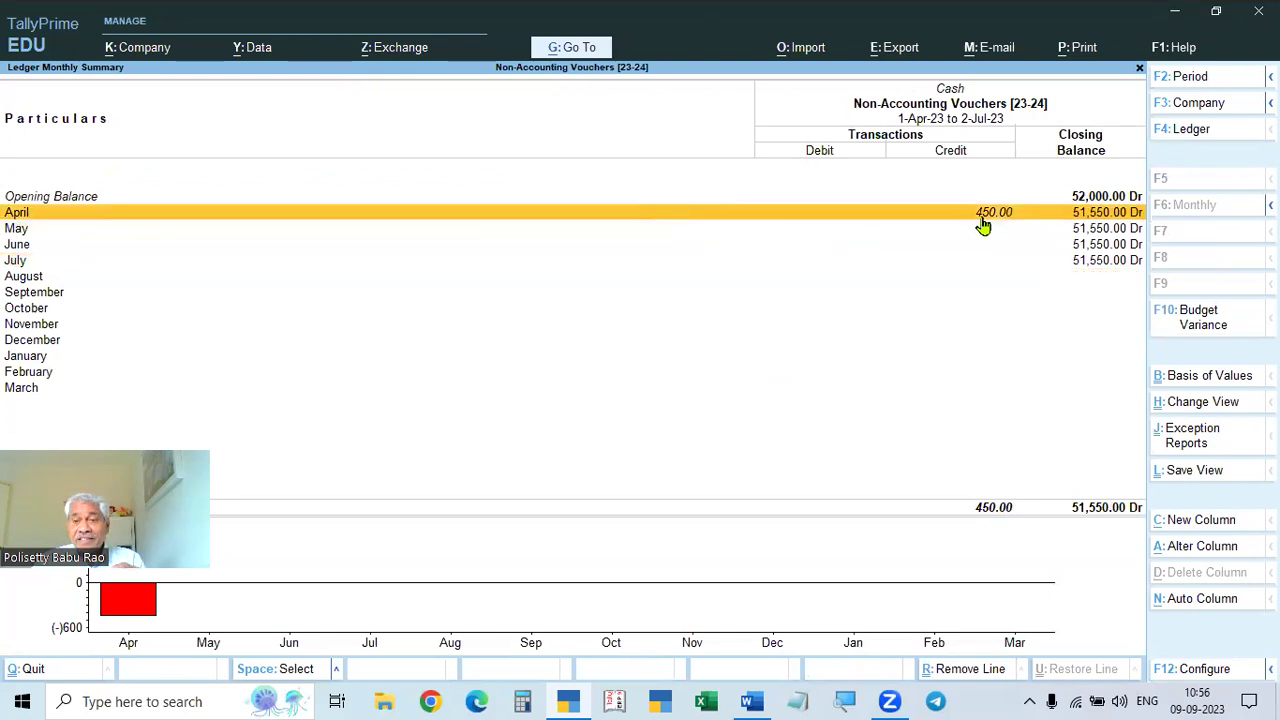
pyautogui.press('Escape')
pyautogui.press('Escape')
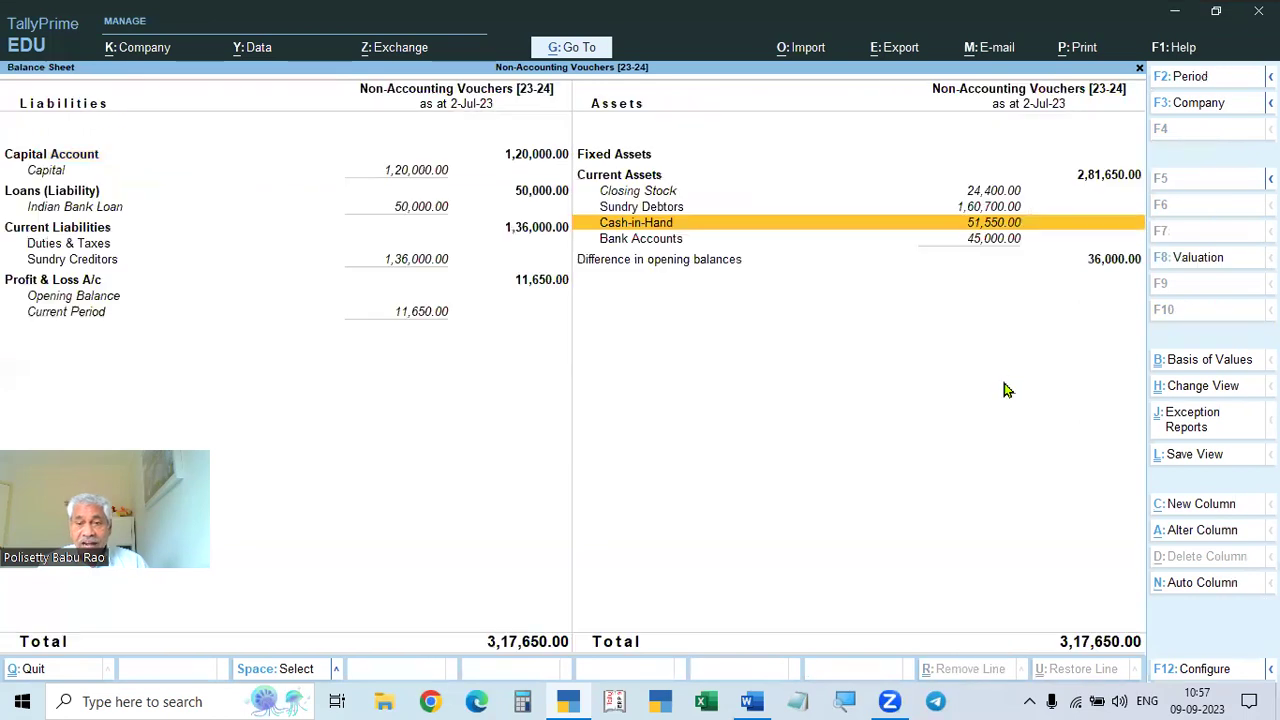
pyautogui.press('Escape')
# - Open the Memorandum Register from the Exception Reports and check it for memo vouchers
pyautogui.press('Down')
pyautogui.press('Down')
pyautogui.press('Down')
pyautogui.press('Down')
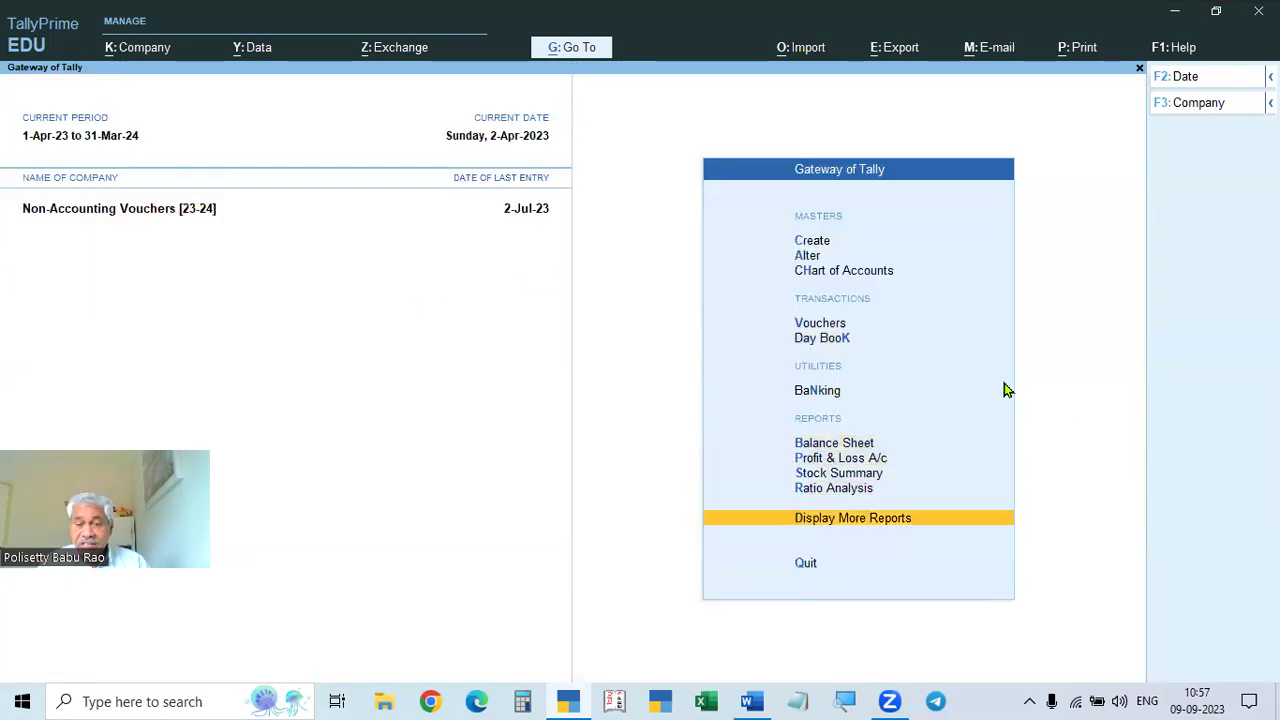
pyautogui.press('Return')
pyautogui.press('Down')
pyautogui.press('Down')
pyautogui.press('Down')
pyautogui.press('Down')
pyautogui.press('Down')
pyautogui.press('Down')
pyautogui.press('Down')
pyautogui.press('Down')
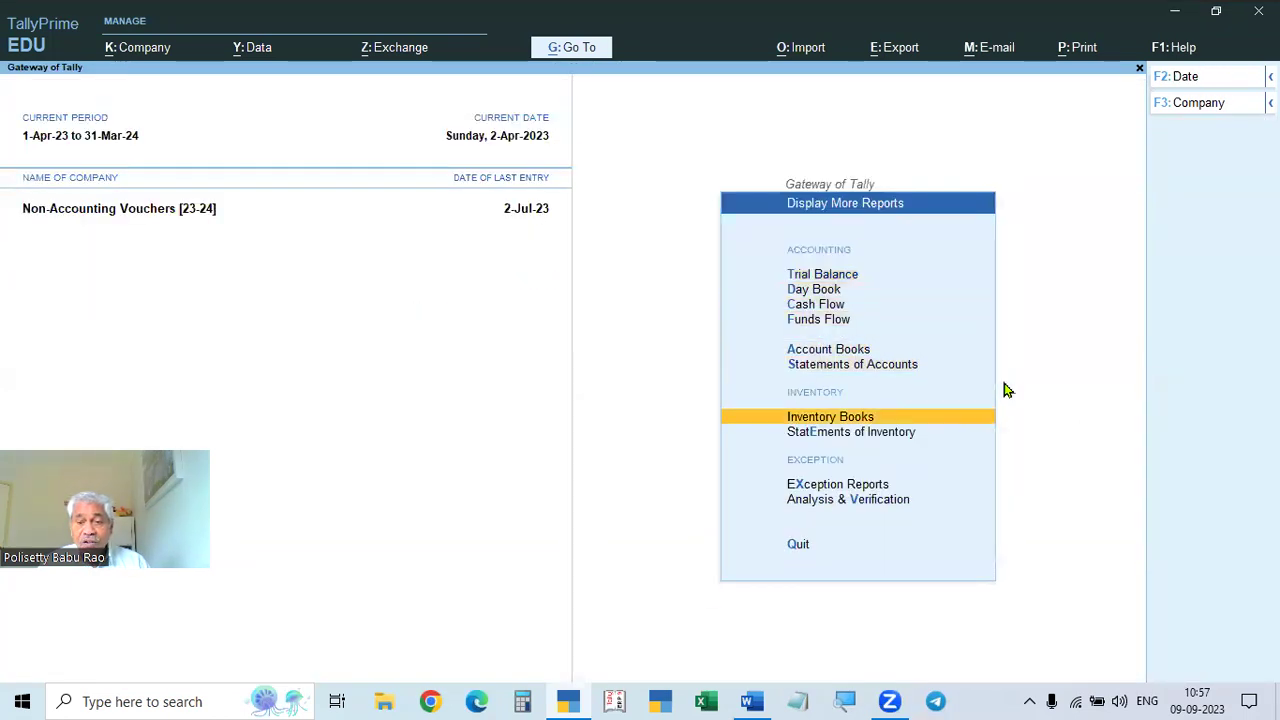
pyautogui.press('Return')
pyautogui.press('Down')
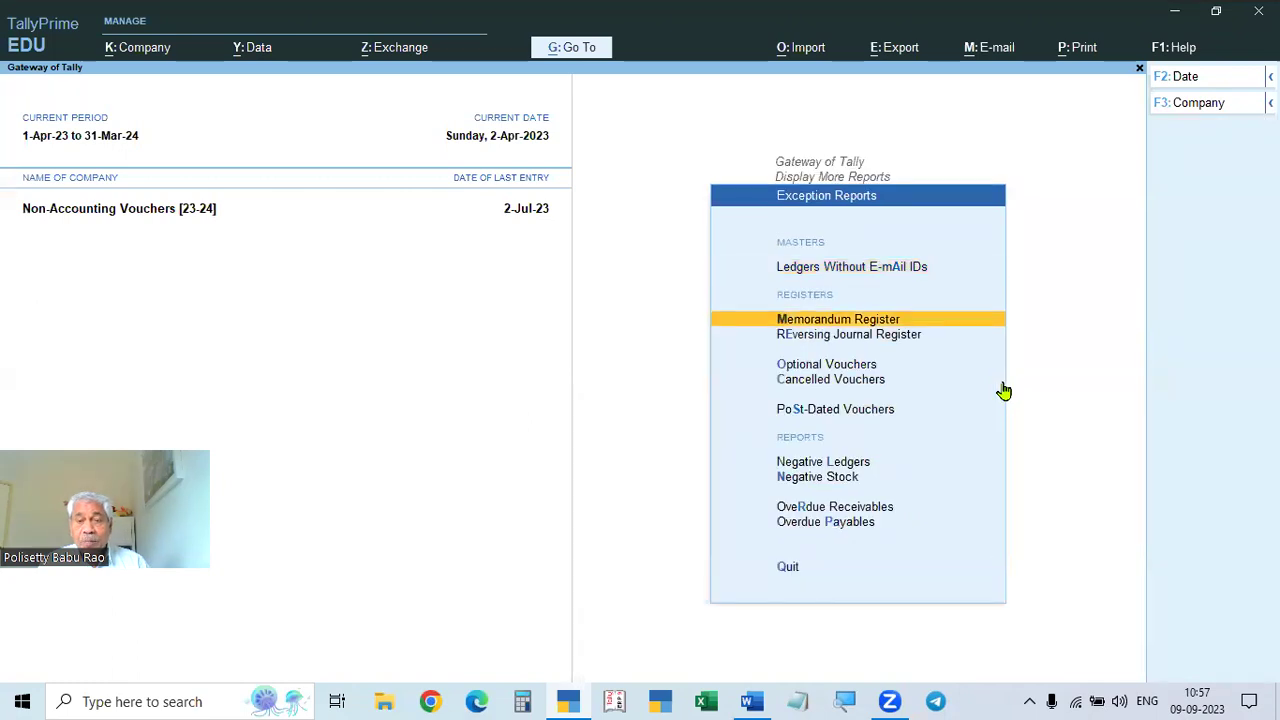
pyautogui.press('Return')
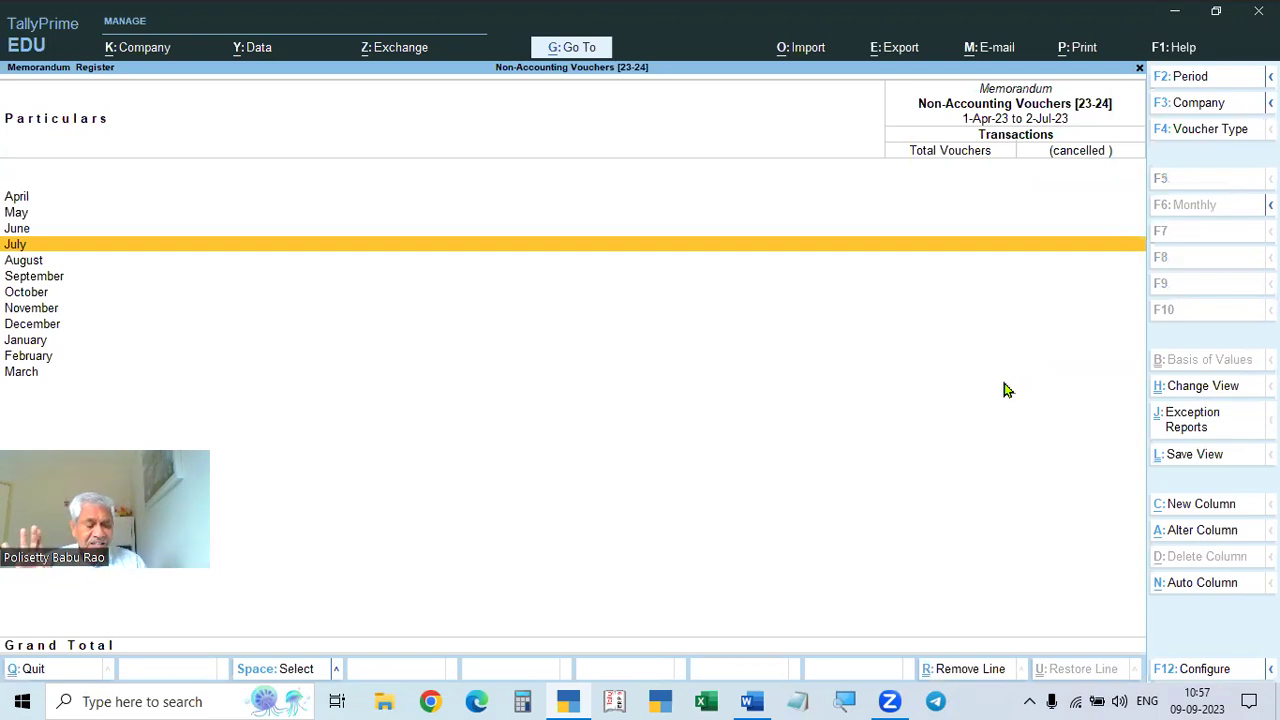
# - Switch to the ASSIGNMENT PROBLEMS document in Word and read the second Memorandum Voucher problem
pyautogui.press('alt')
pyautogui.hotkey('alt', 'Tab')
pyautogui.hotkey('alt', 'Tab')
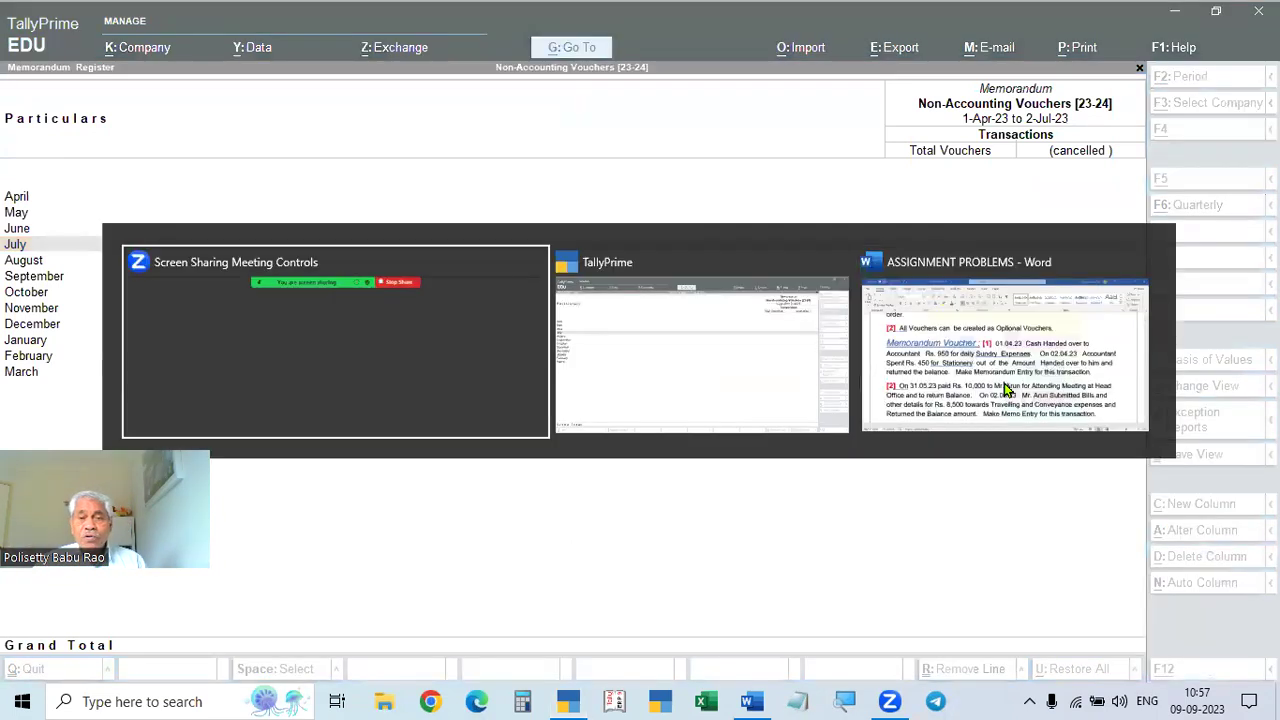
pyautogui.hotkey('alt', 'Tab')
pyautogui.scroll(-3, 771, 443)
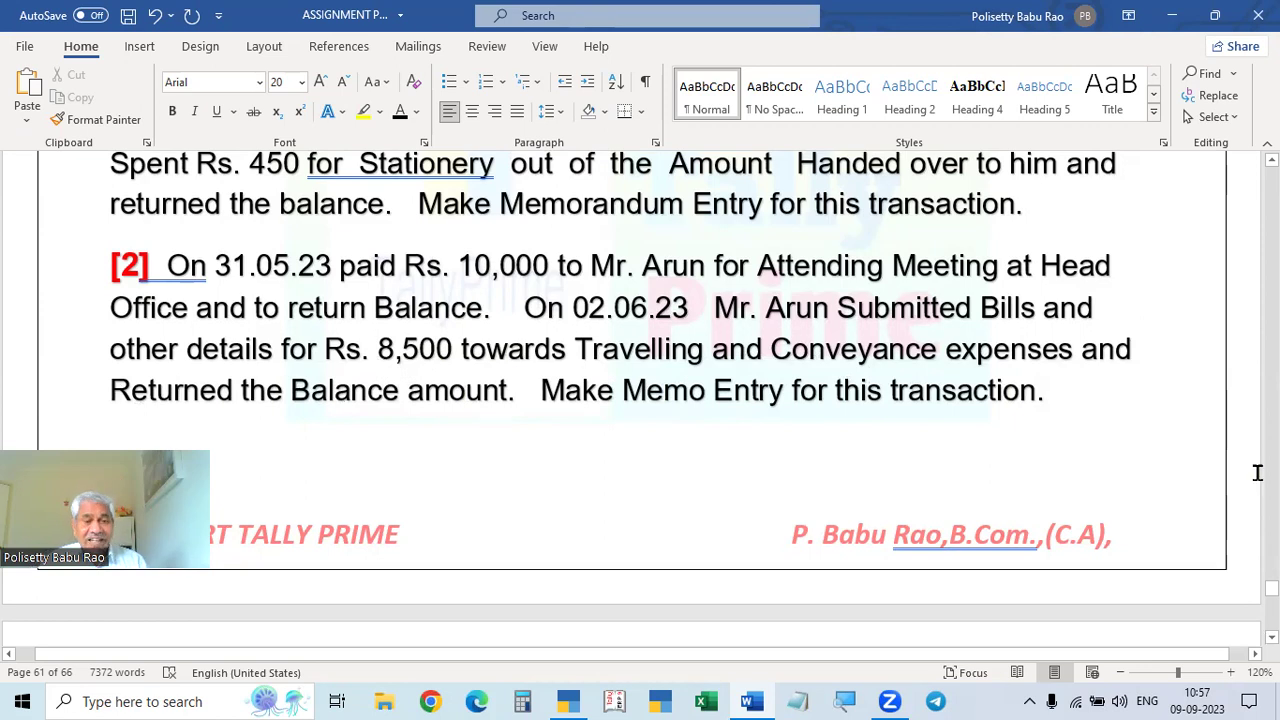
# - Switch back to TallyPrime and leave the Memorandum Register for the Gateway of Tally
pyautogui.hotkey('alt', 'Tab')
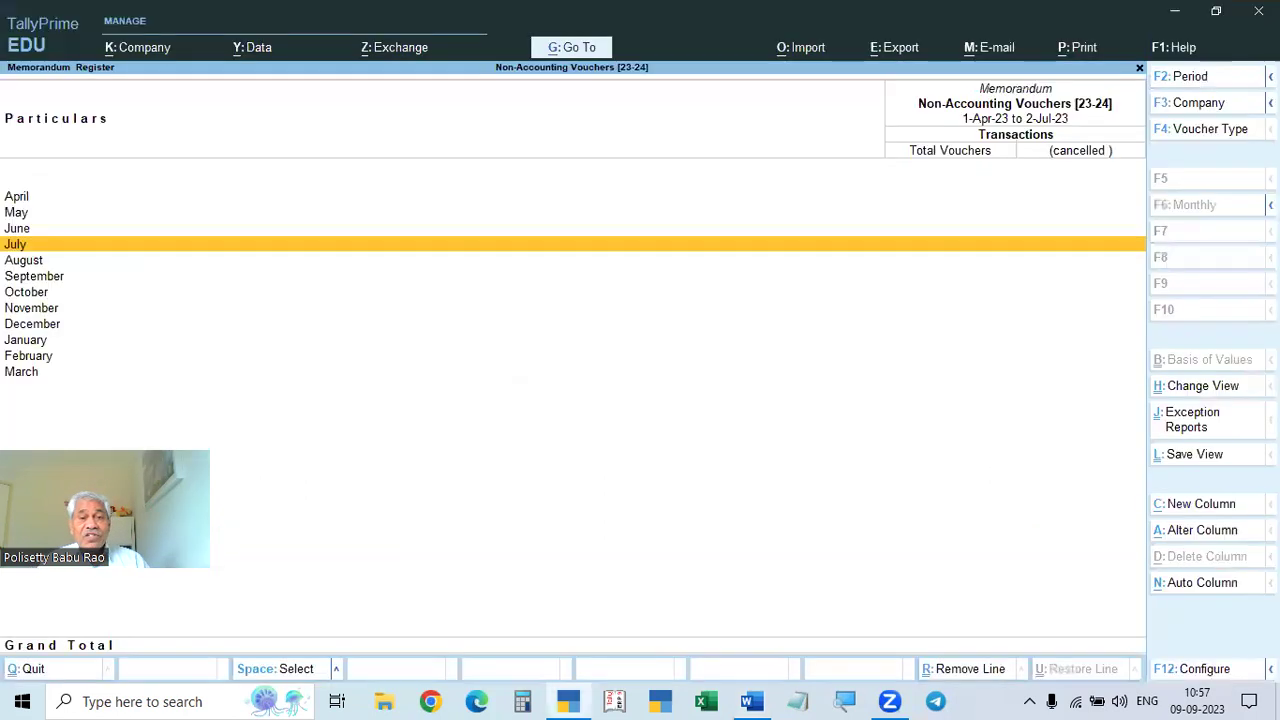
pyautogui.press('Escape')
pyautogui.press('Escape')
pyautogui.press('Escape')
pyautogui.press('Escape')
# - Check the date of the second memo problem in the Word assignment and return to TallyPrime
pyautogui.hotkey('alt', 'Tab')
pyautogui.press('Tab')
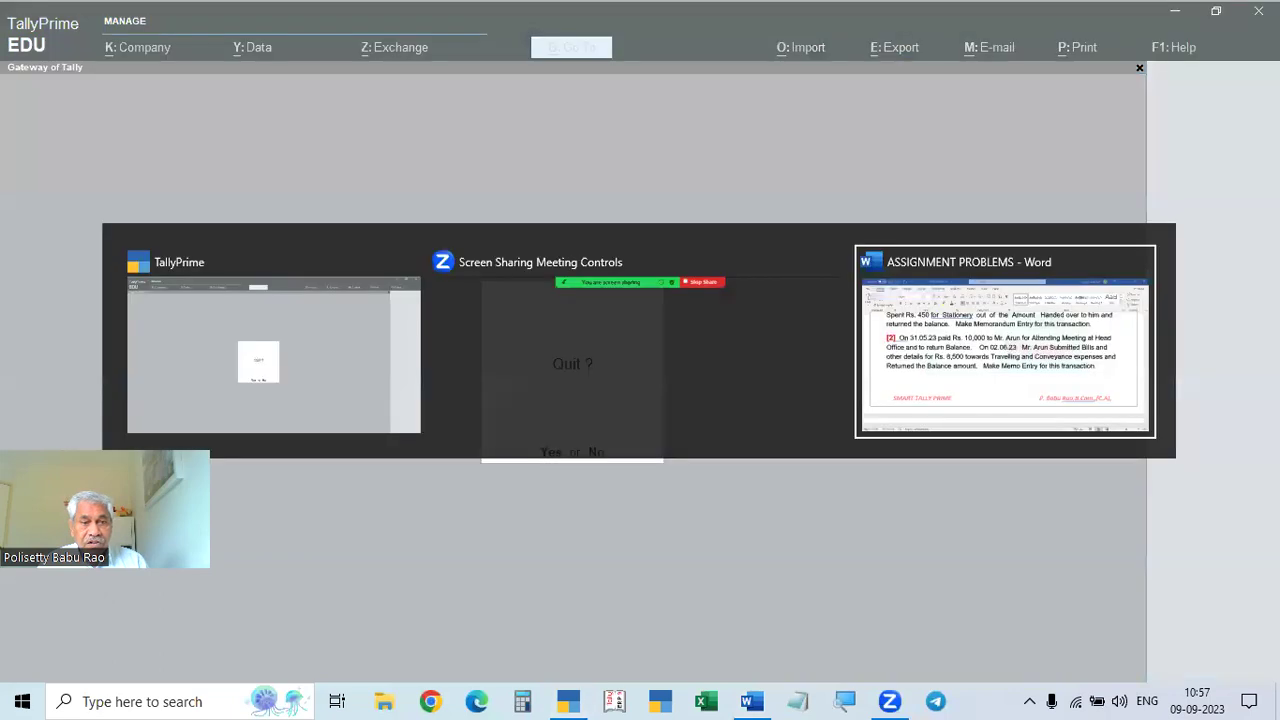
pyautogui.hotkey('alt', 'Tab')
pyautogui.press('Tab')
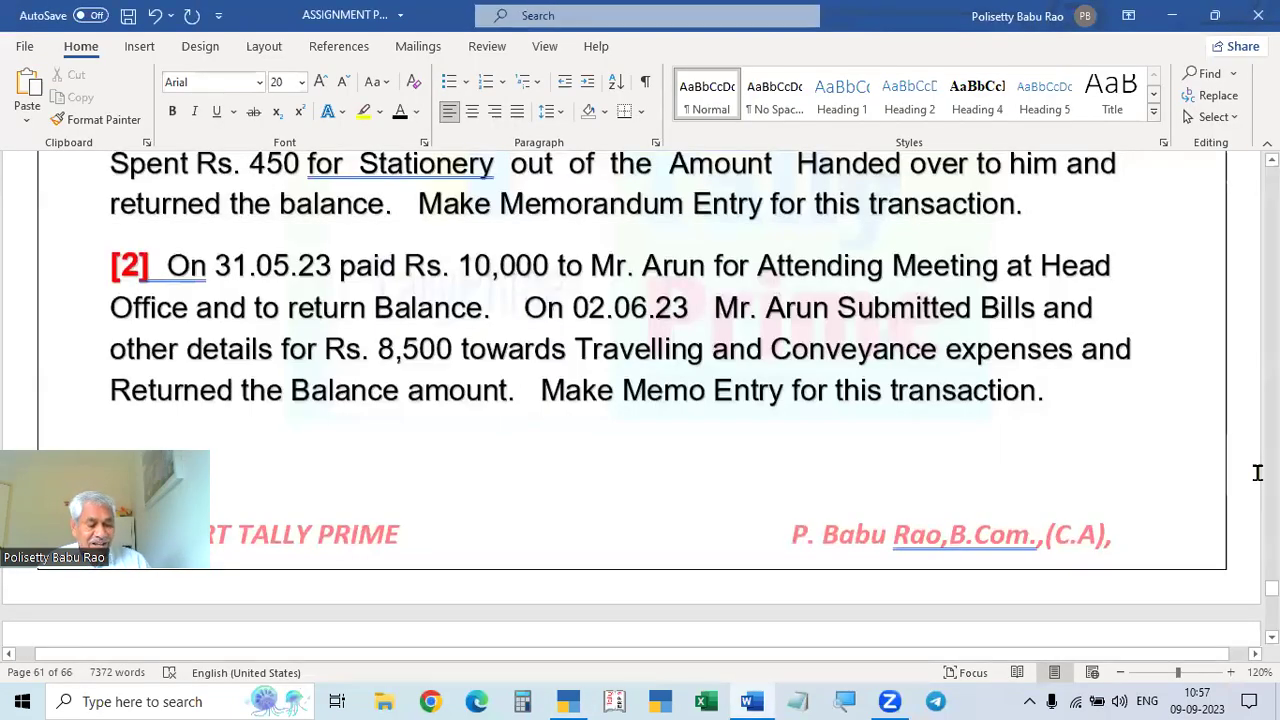
pyautogui.hotkey('alt', 'Tab')
pyautogui.press('Tab')
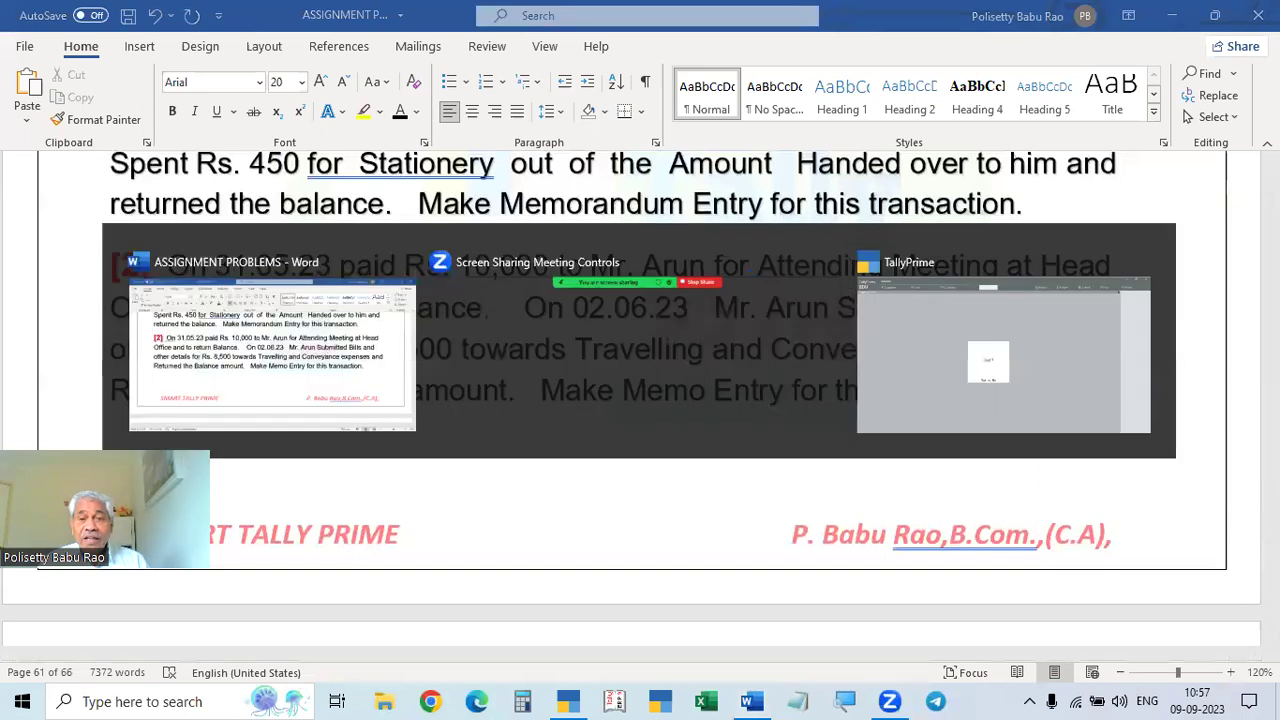
# - Stay in TallyPrime, start a new voucher and set its date to 31-May-23
pyautogui.press('n')
pyautogui.press('Down')
pyautogui.press('Down')
pyautogui.press('Down')
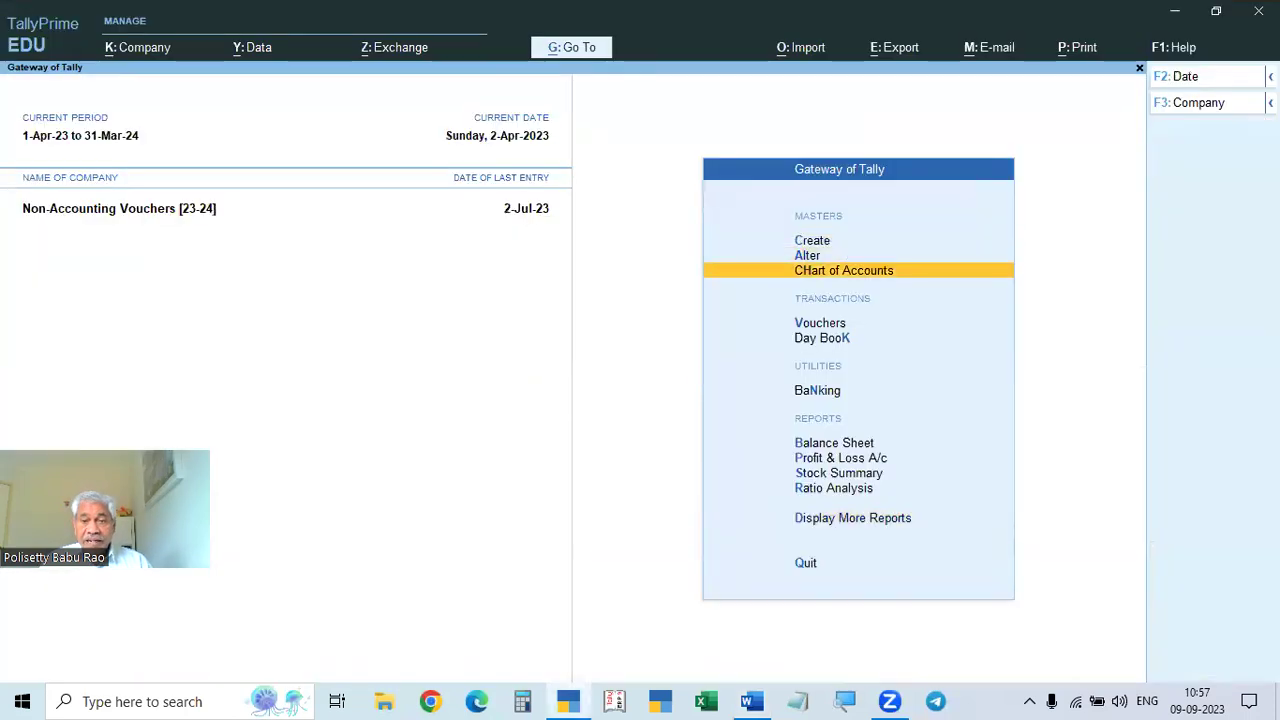
pyautogui.press('Return')
pyautogui.press('F2')
pyautogui.write('31.5')
pyautogui.press('Return')
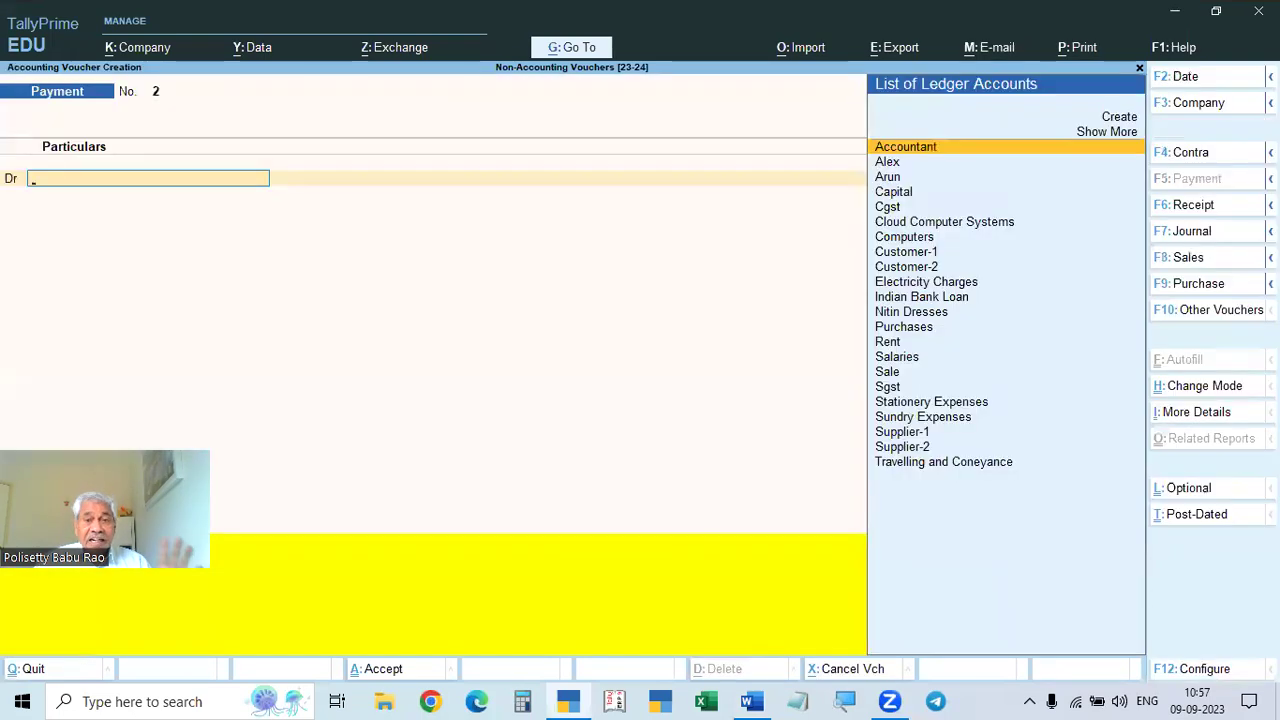
# - Change the voucher type from Payment to Memorandum
pyautogui.click(1200, 318)
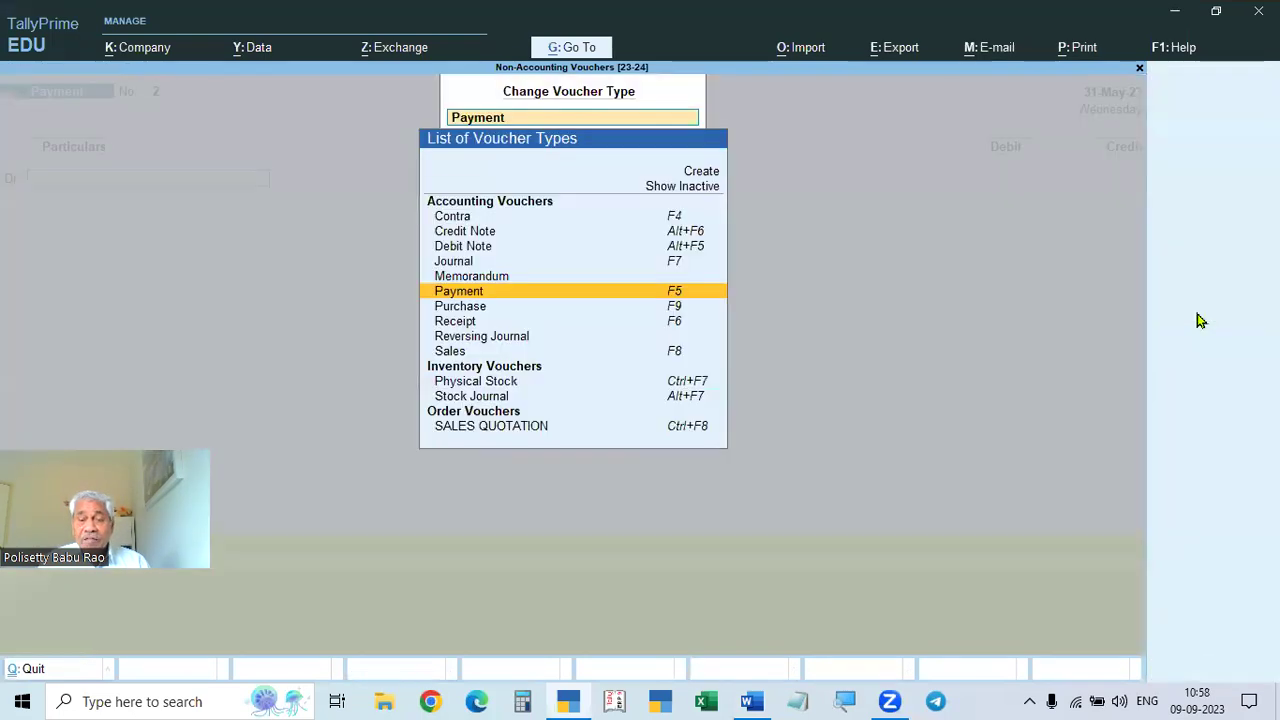
pyautogui.press('Up')
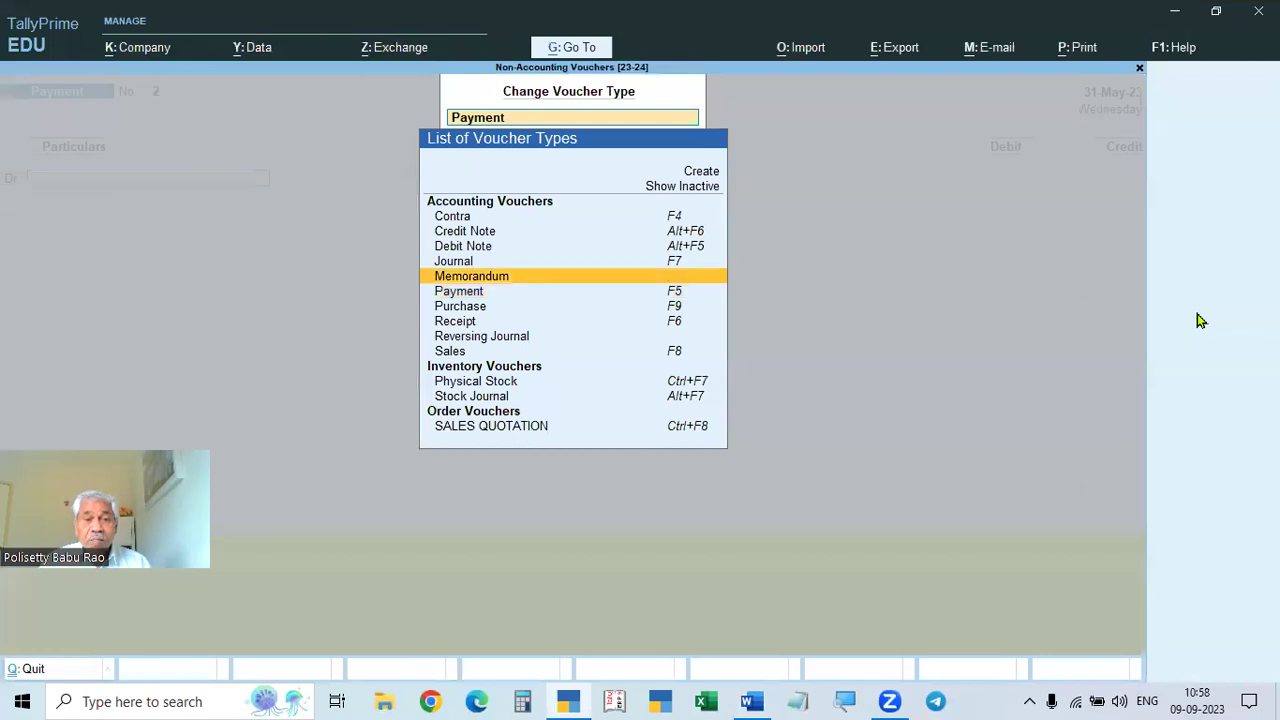
pyautogui.press('Return')
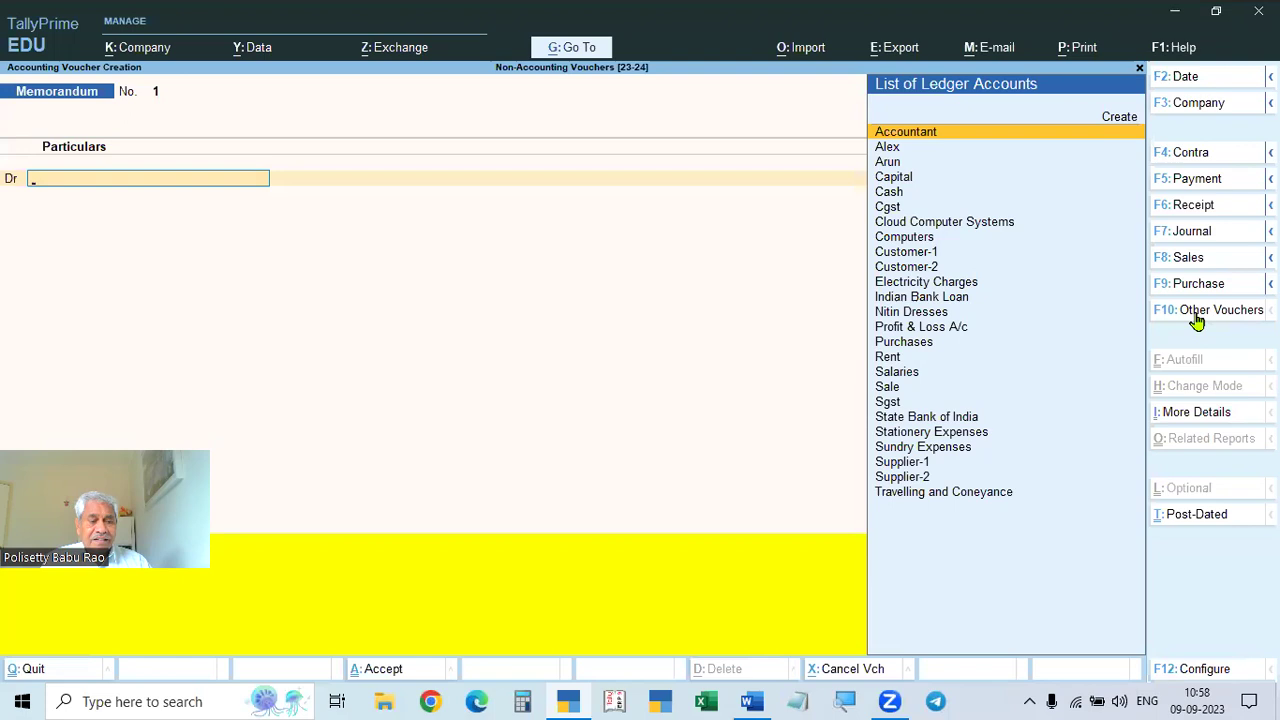
# - Debit 10,000 to the ledger of the person attending the Head Office meeting, with the bill reference set to On Account
pyautogui.hotkey('alt', 'Tab')
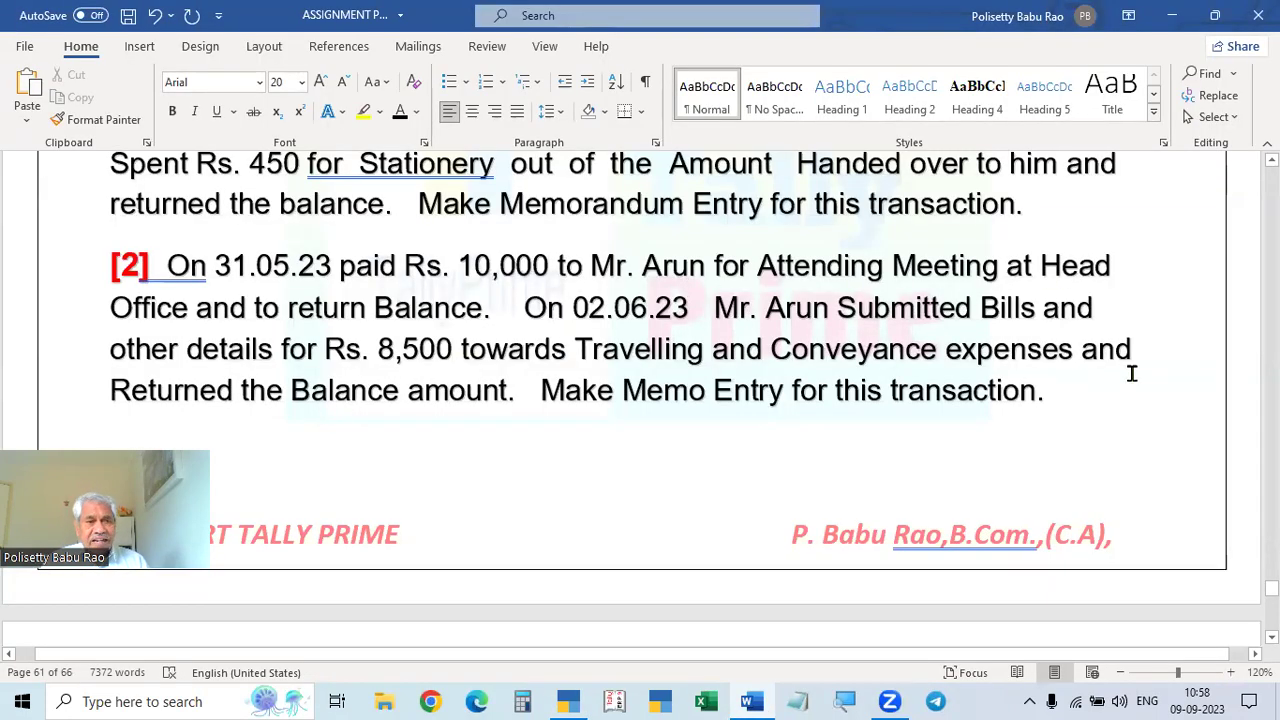
pyautogui.hotkey('alt', 'Tab')
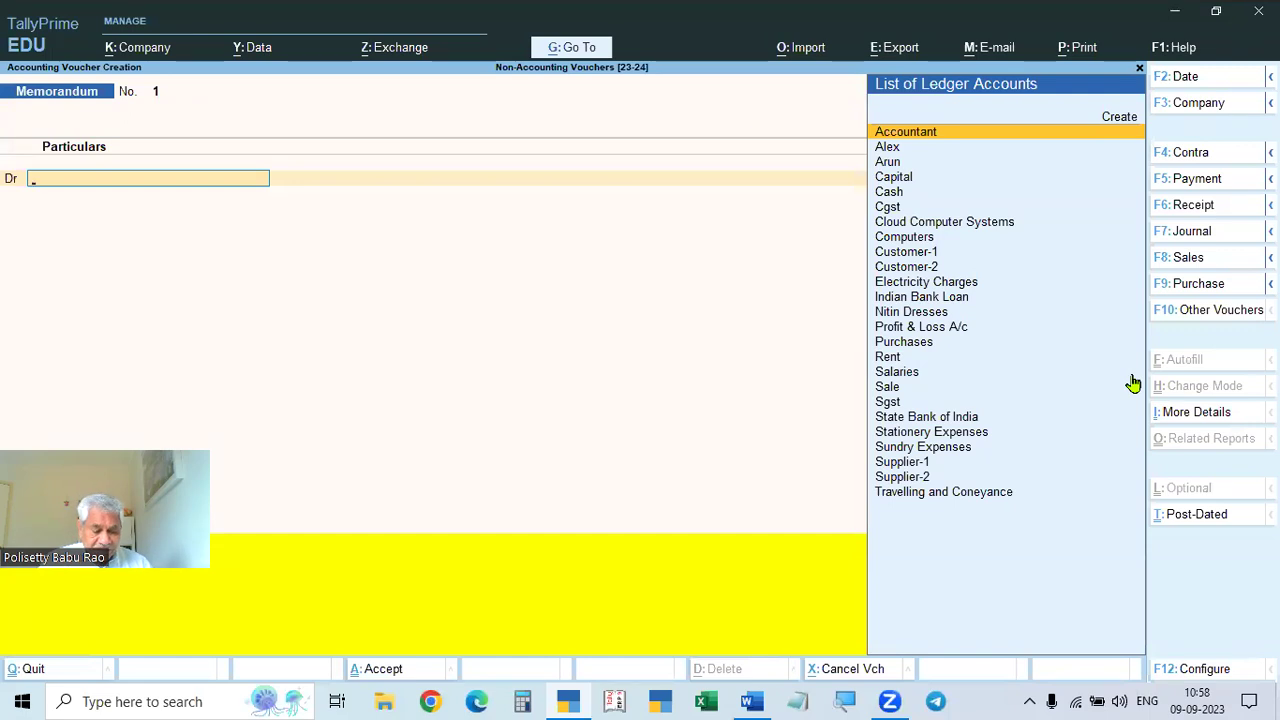
pyautogui.write('Ar')
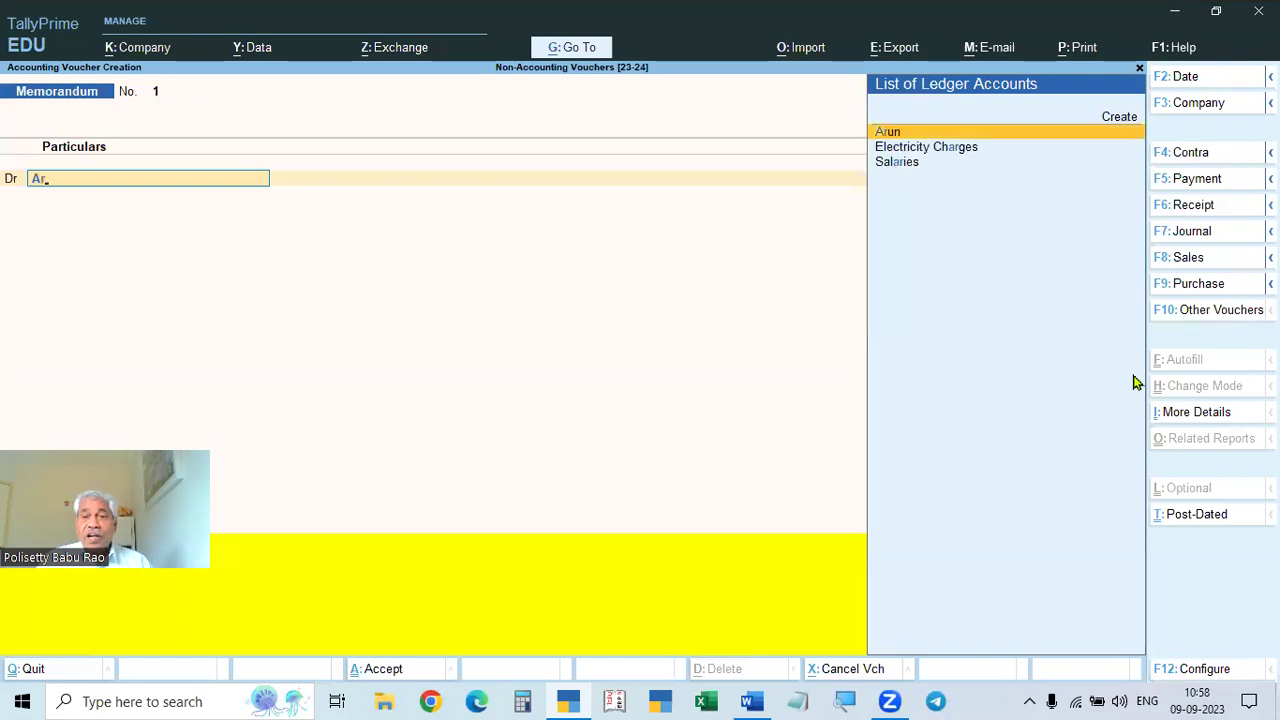
pyautogui.press('Return')
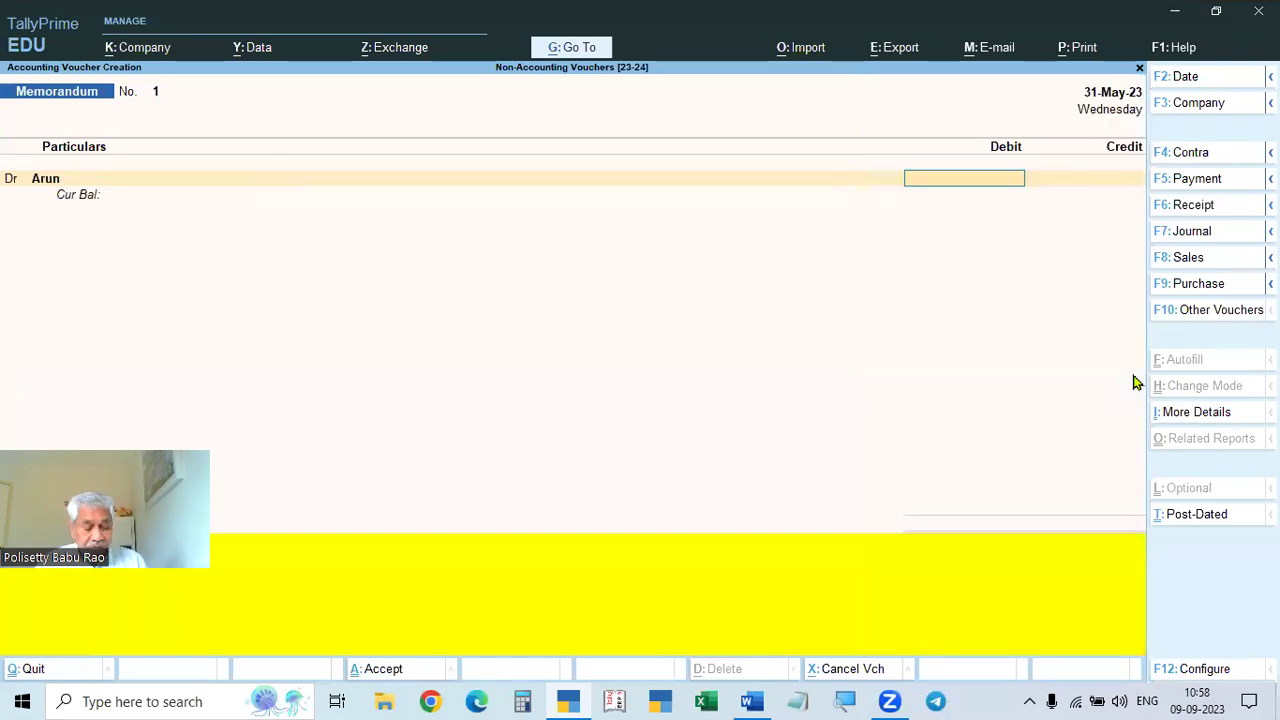
pyautogui.hotkey('alt', 'Tab')
pyautogui.write('000')
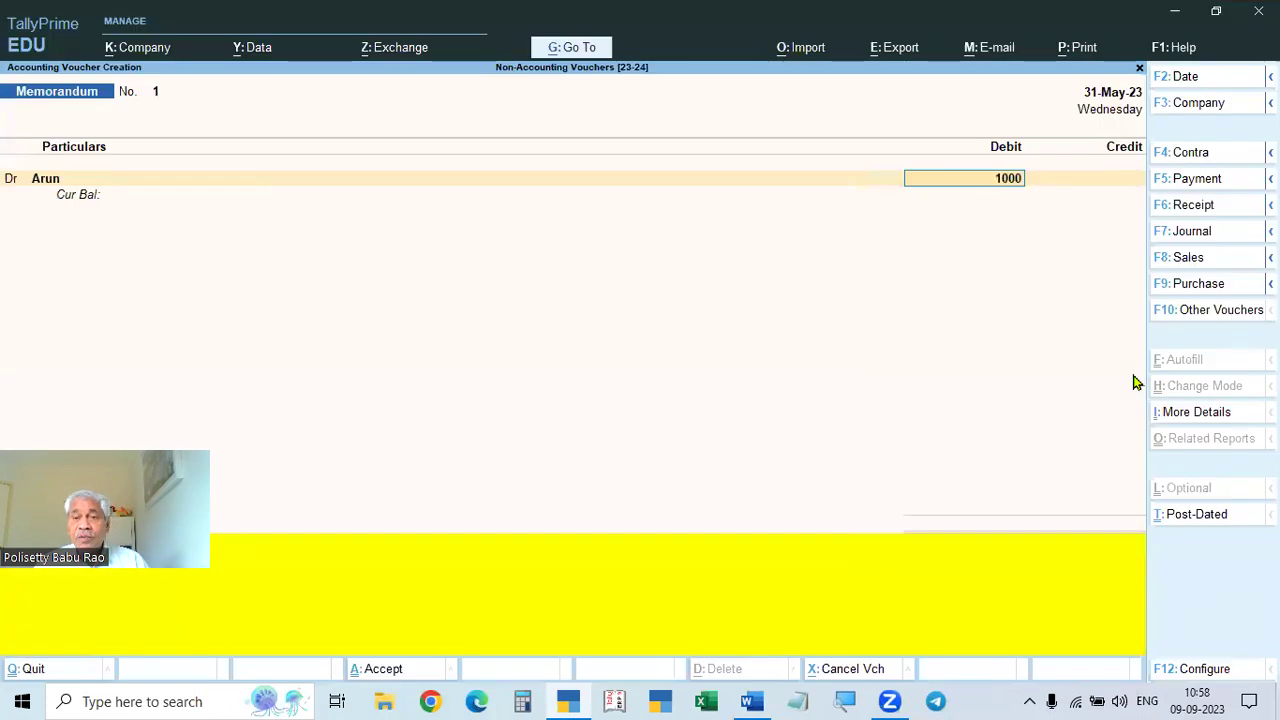
pyautogui.press('Return')
pyautogui.press('Return')
pyautogui.press('Return')
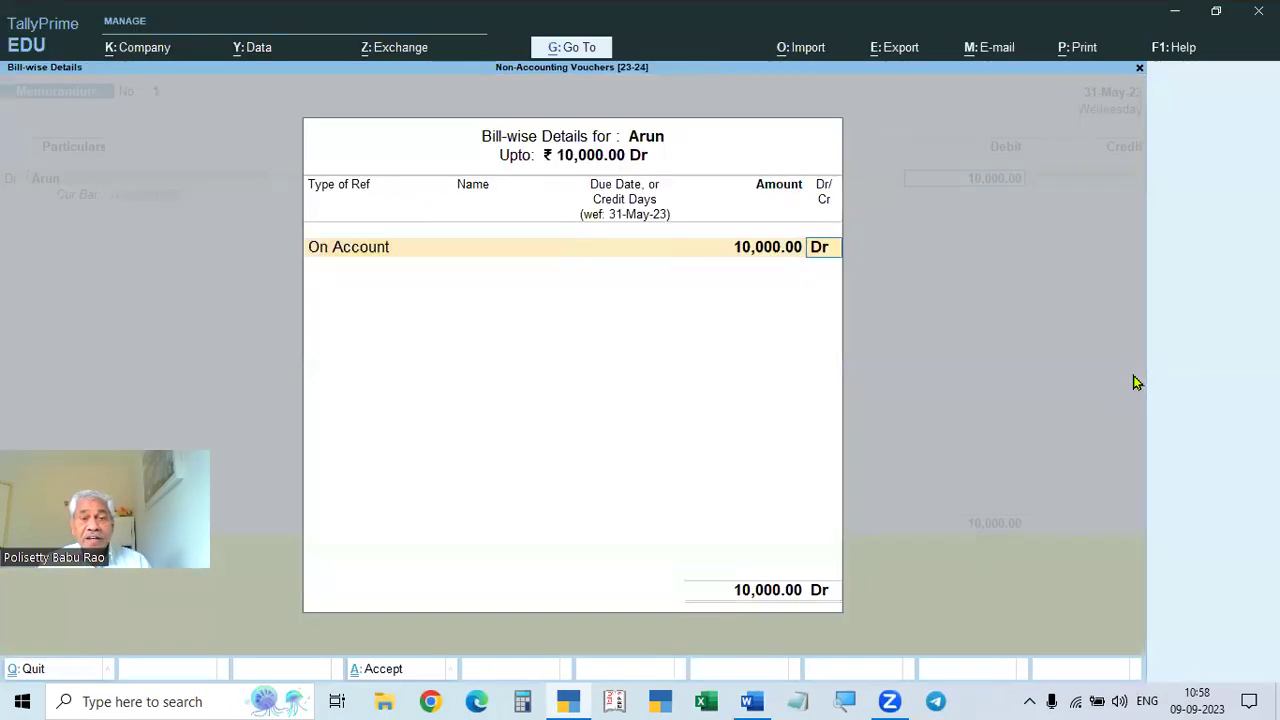
pyautogui.press('Return')
pyautogui.press('Return')
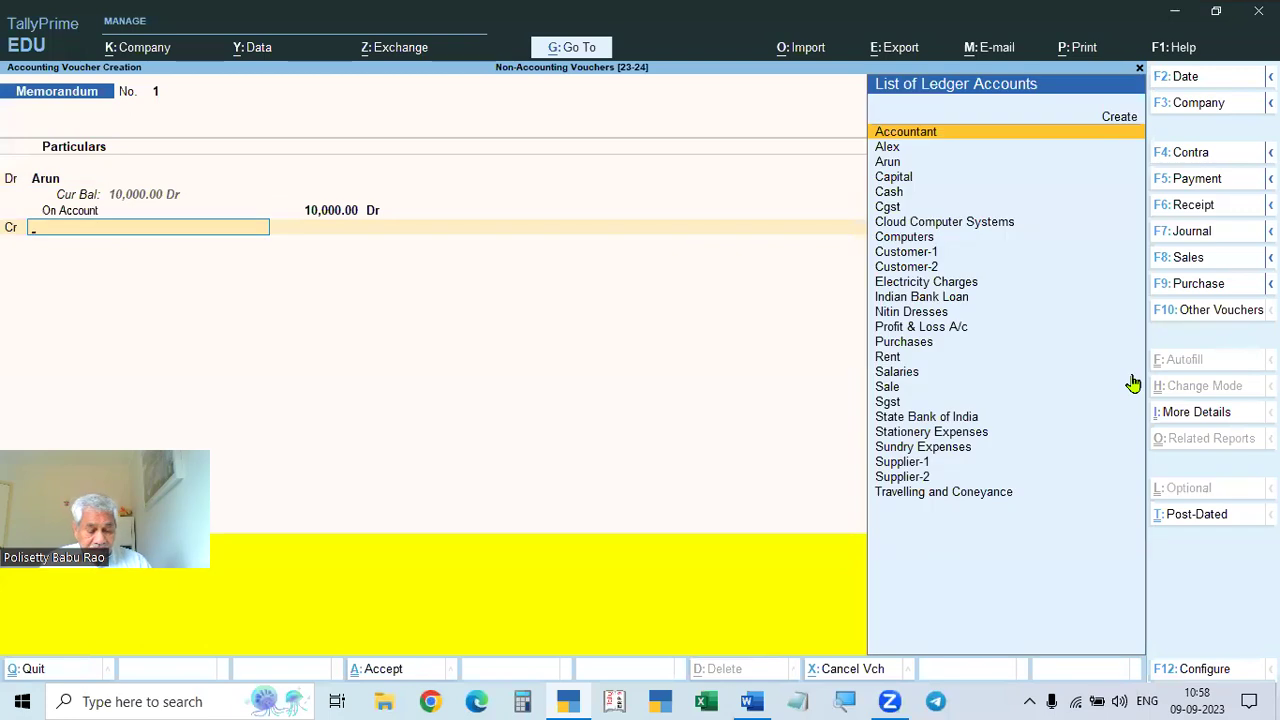
# - Credit Cash with 10,000 and save the Memorandum voucher without a narration
pyautogui.write('cash')
pyautogui.press('Return')
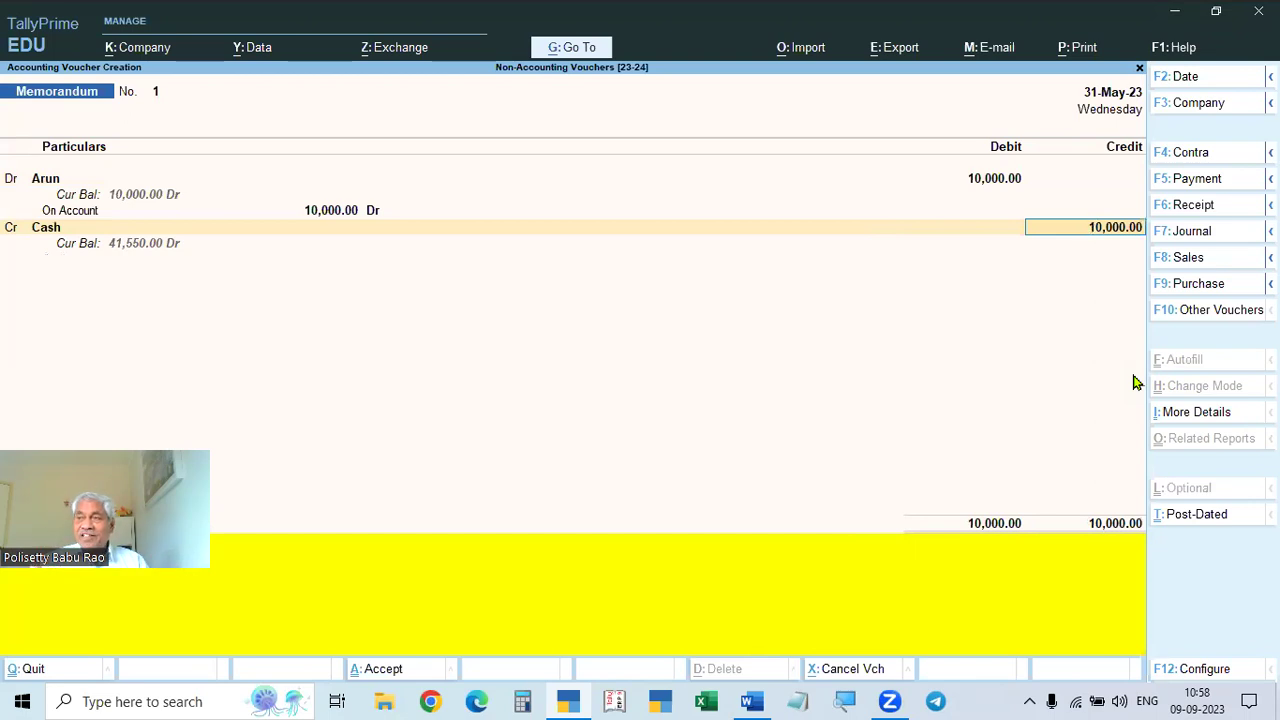
pyautogui.press('Return')
pyautogui.press('Return')
pyautogui.press('Return')
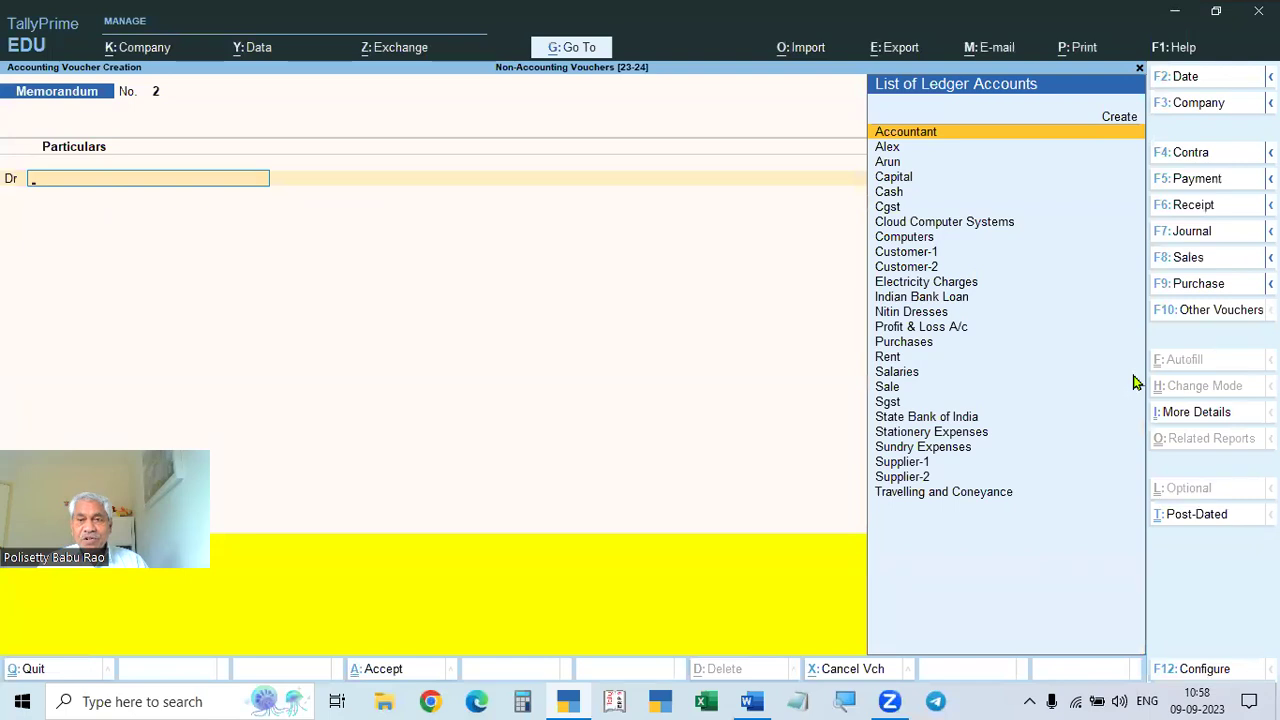
# - Leave voucher creation and view the Profit & Loss A/c in detailed form to check the memo's effect
pyautogui.press('Escape')
pyautogui.press('Down')
pyautogui.press('Return')
pyautogui.press('Escape')
pyautogui.press('Down')
pyautogui.press('Down')
pyautogui.press('Down')
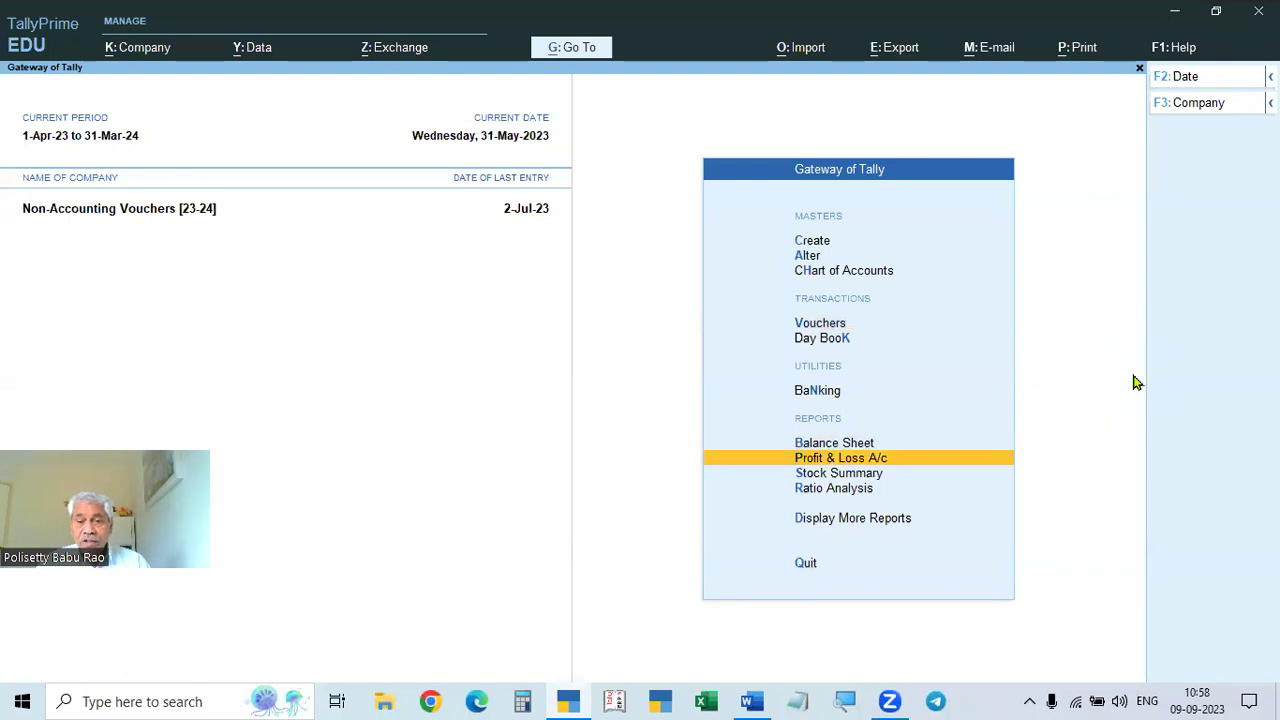
pyautogui.press('Return')
pyautogui.hotkey('alt', 'F5')
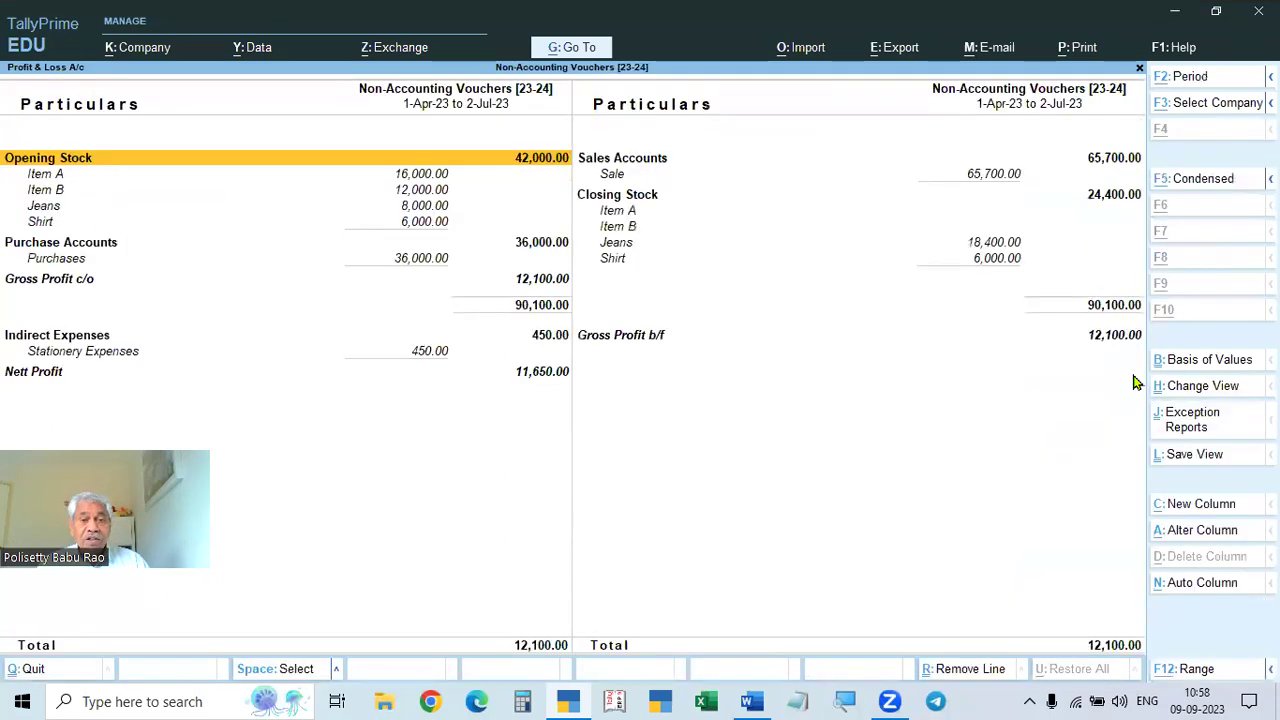
pyautogui.press('Escape')
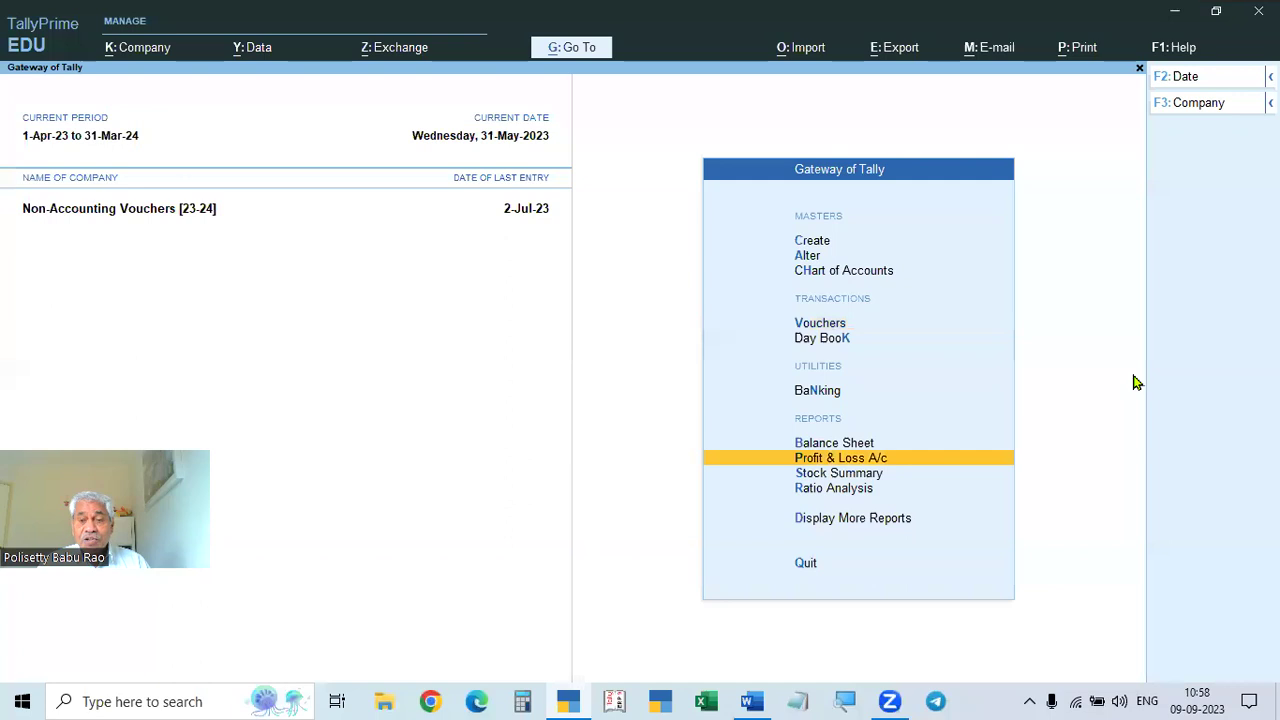
# - Open the Balance Sheet in detailed view and examine the Current Assets
pyautogui.press('Escape')
pyautogui.press('n')
pyautogui.press('Down')
pyautogui.press('Down')
pyautogui.press('Down')
pyautogui.press('Down')
pyautogui.press('Down')
pyautogui.press('Down')
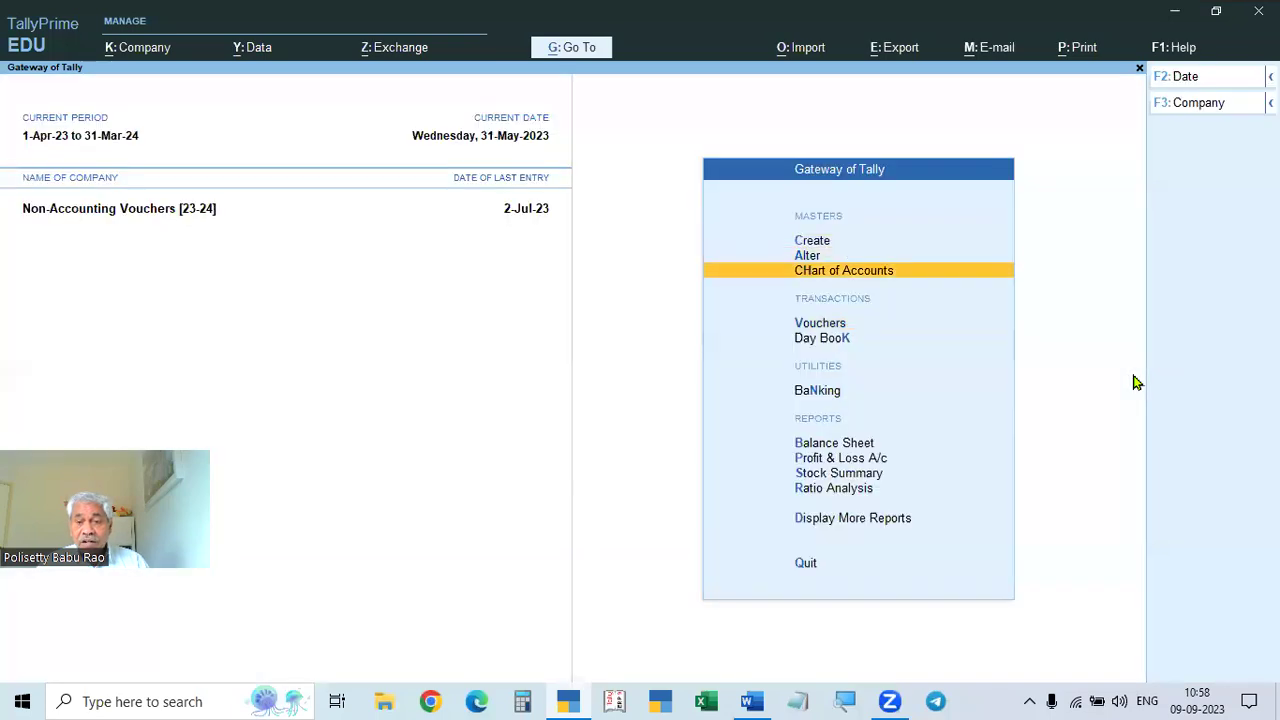
pyautogui.press('Return')
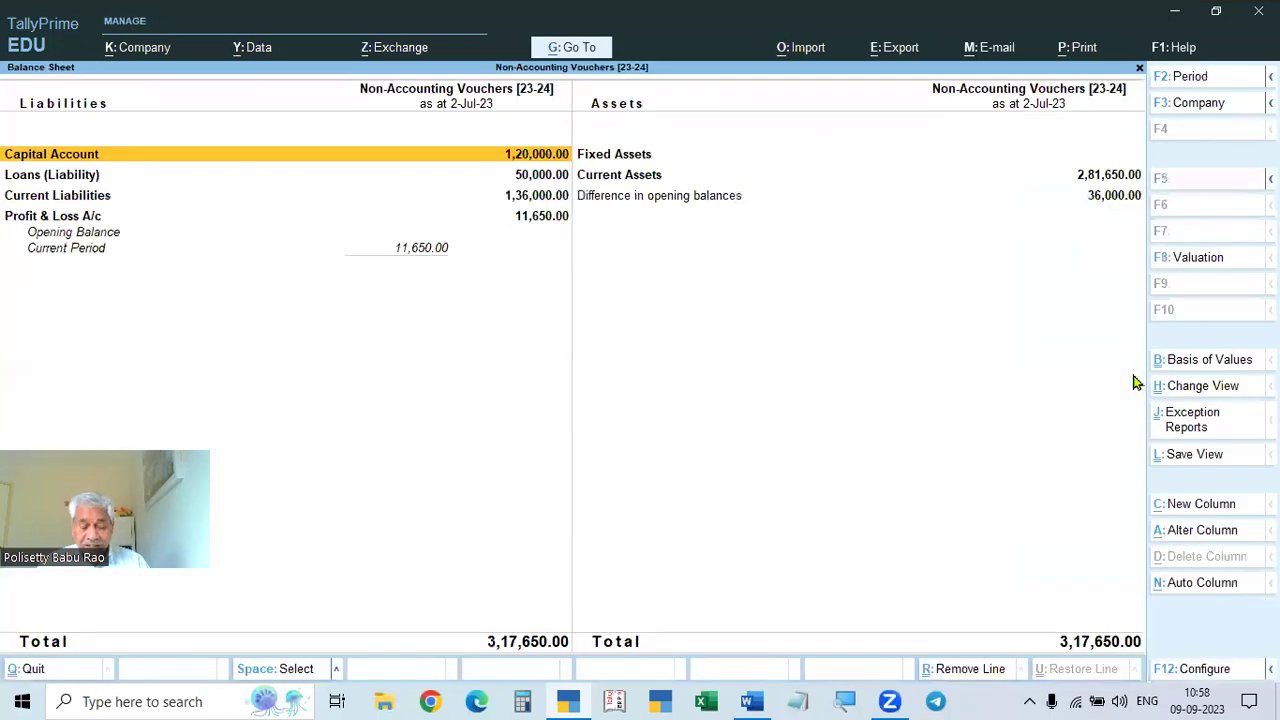
pyautogui.press('alt')
pyautogui.hotkey('alt', 'F5')
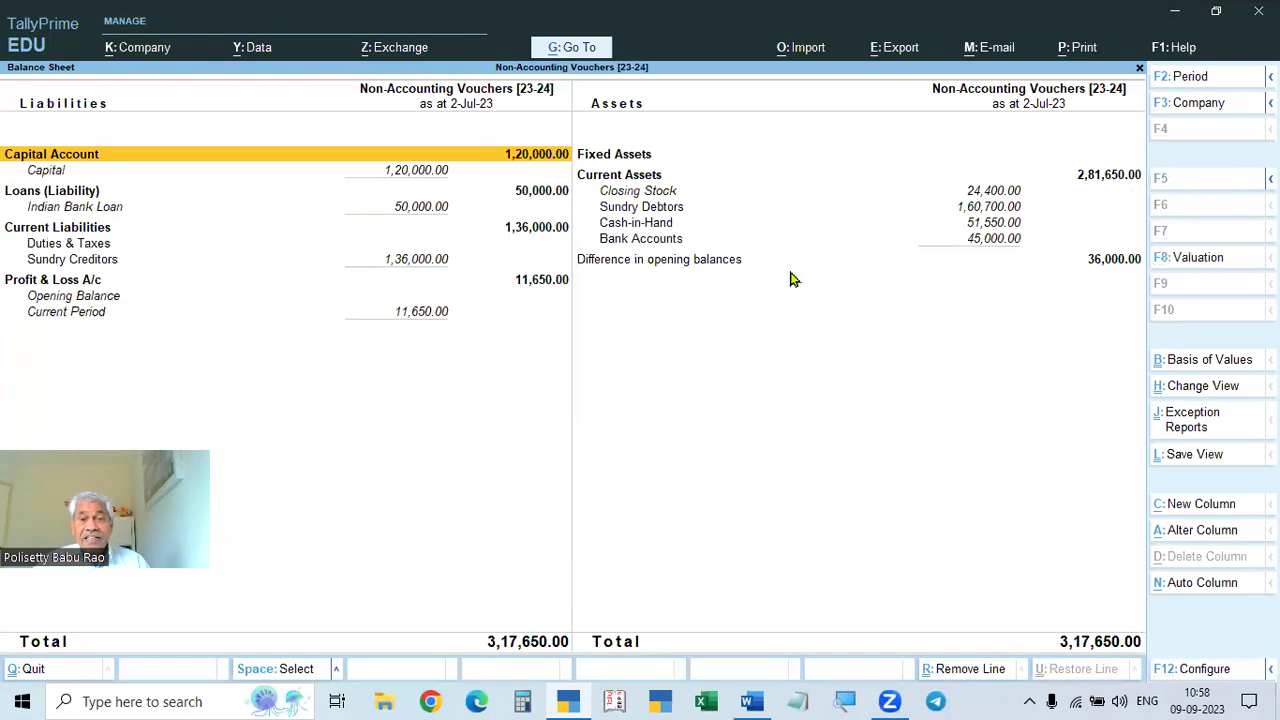
# - Drill down into Sundry Debtors to examine the listed ledgers and return to the Gateway of Tally
pyautogui.doubleClick(638, 212)
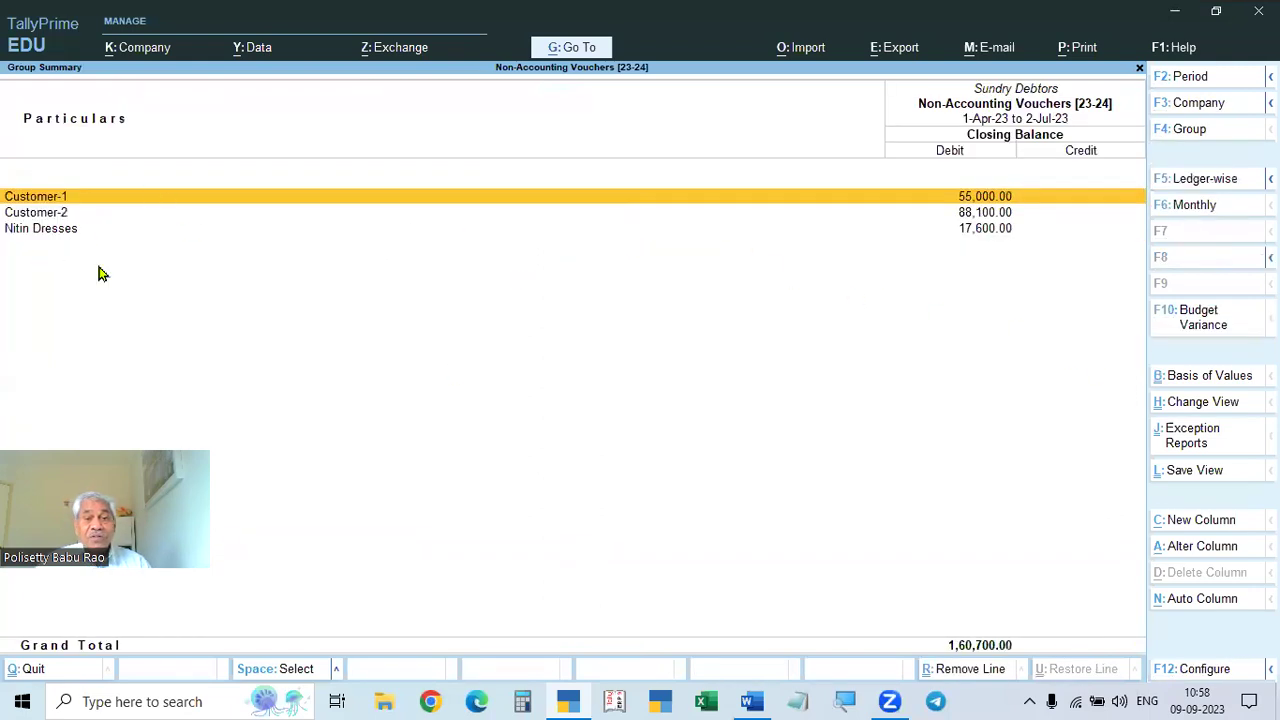
pyautogui.press('Escape')
pyautogui.press('Escape')
# - Go to the exception reports among the additional reports of the Gateway of Tally
pyautogui.press('Down')
pyautogui.press('Down')
pyautogui.press('Down')
pyautogui.press('Down')
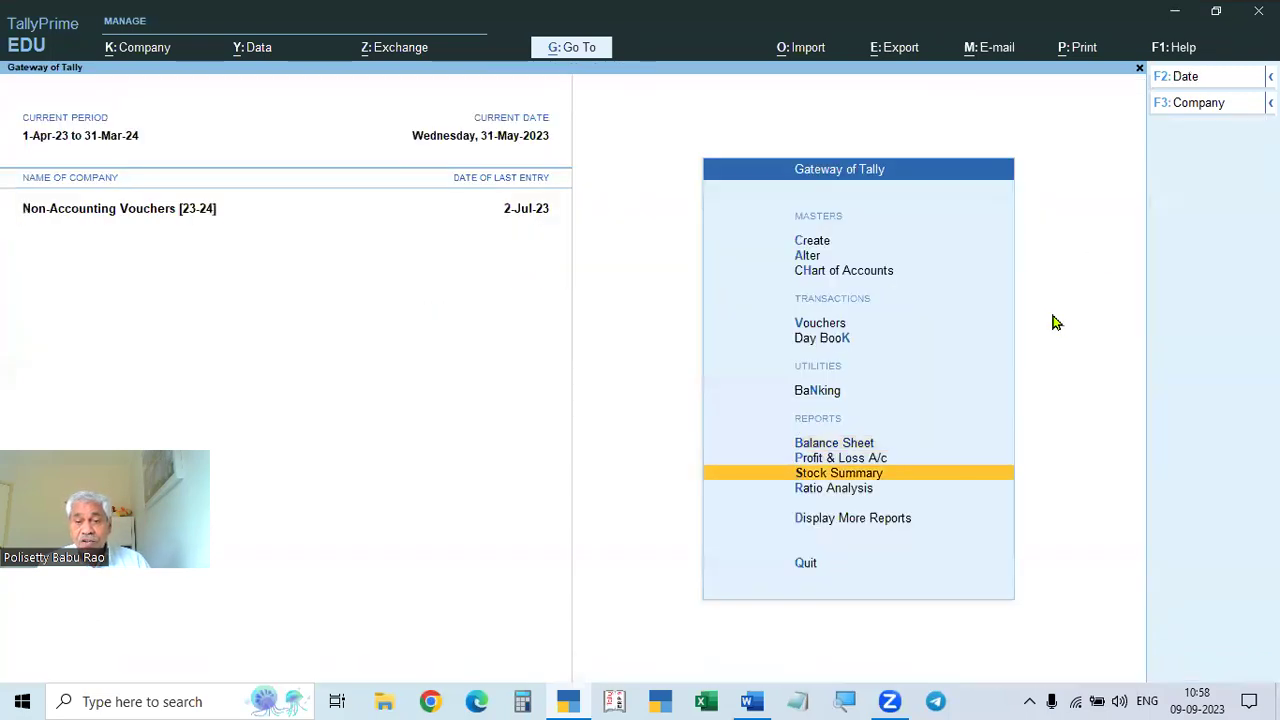
pyautogui.press('Return')
pyautogui.press('Down')
pyautogui.press('Down')
pyautogui.press('Down')
pyautogui.press('Down')
pyautogui.press('Down')
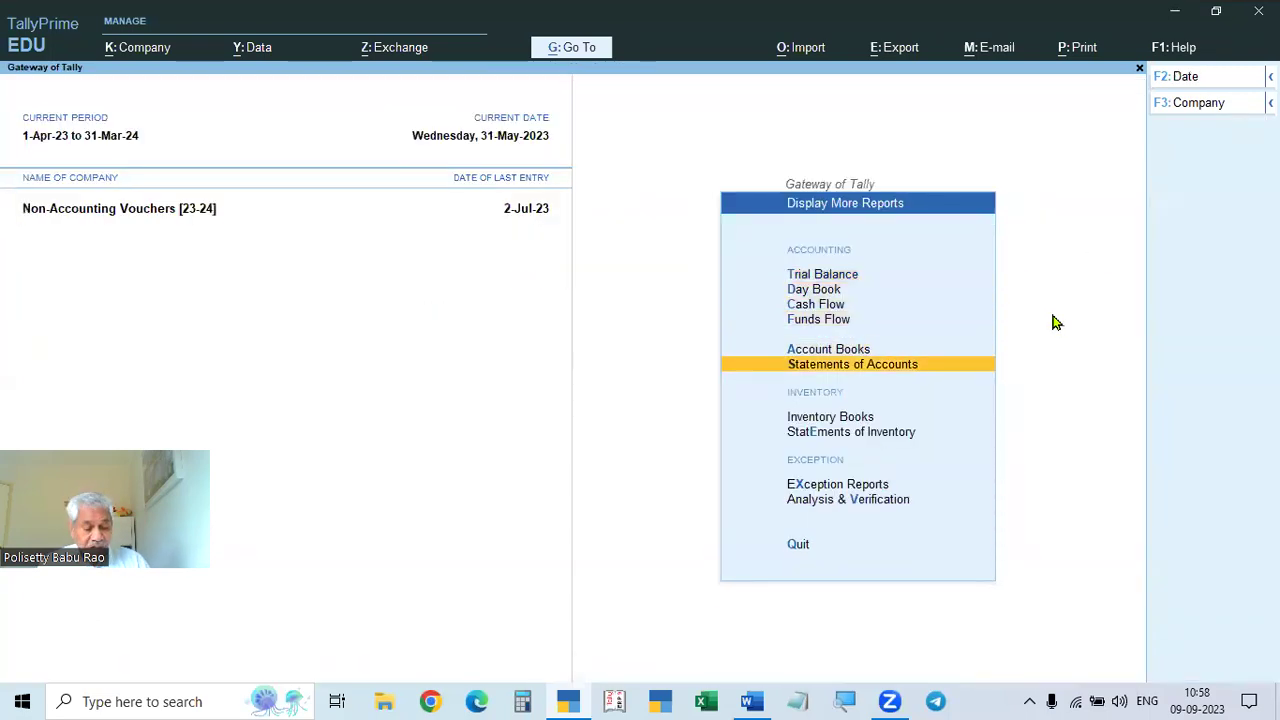
pyautogui.press('x')
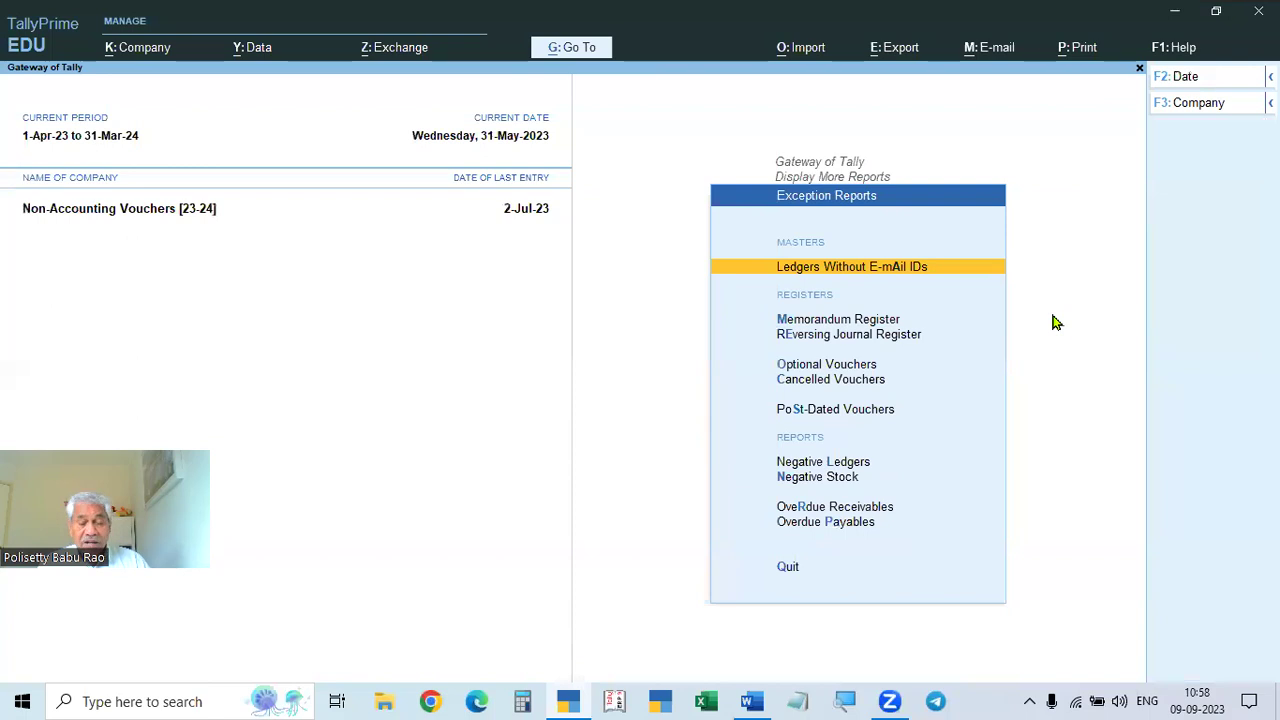
# - View May's vouchers in the Memorandum Register to check the memo entry, and return to the Gateway of Tally
pyautogui.press('m')
pyautogui.press('Up')
pyautogui.press('Up')
pyautogui.press('Return')
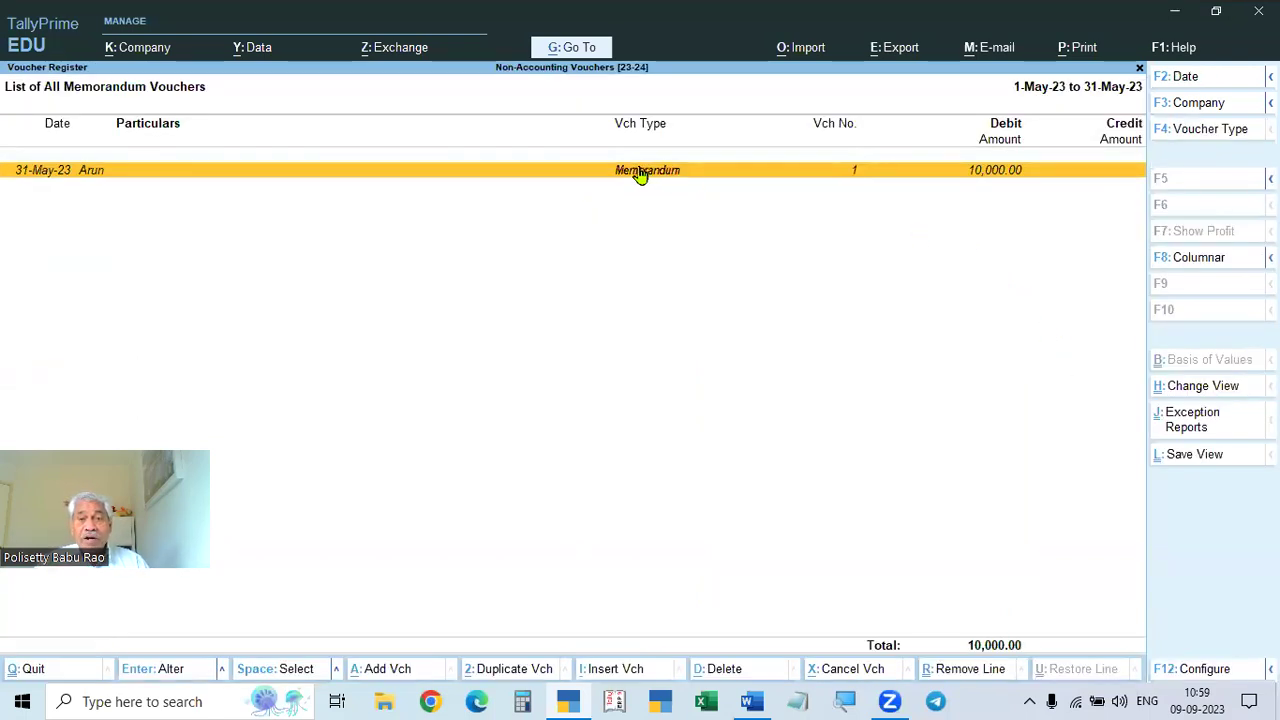
pyautogui.press('Escape')
pyautogui.press('Escape')
pyautogui.press('Escape')
pyautogui.press('alt')
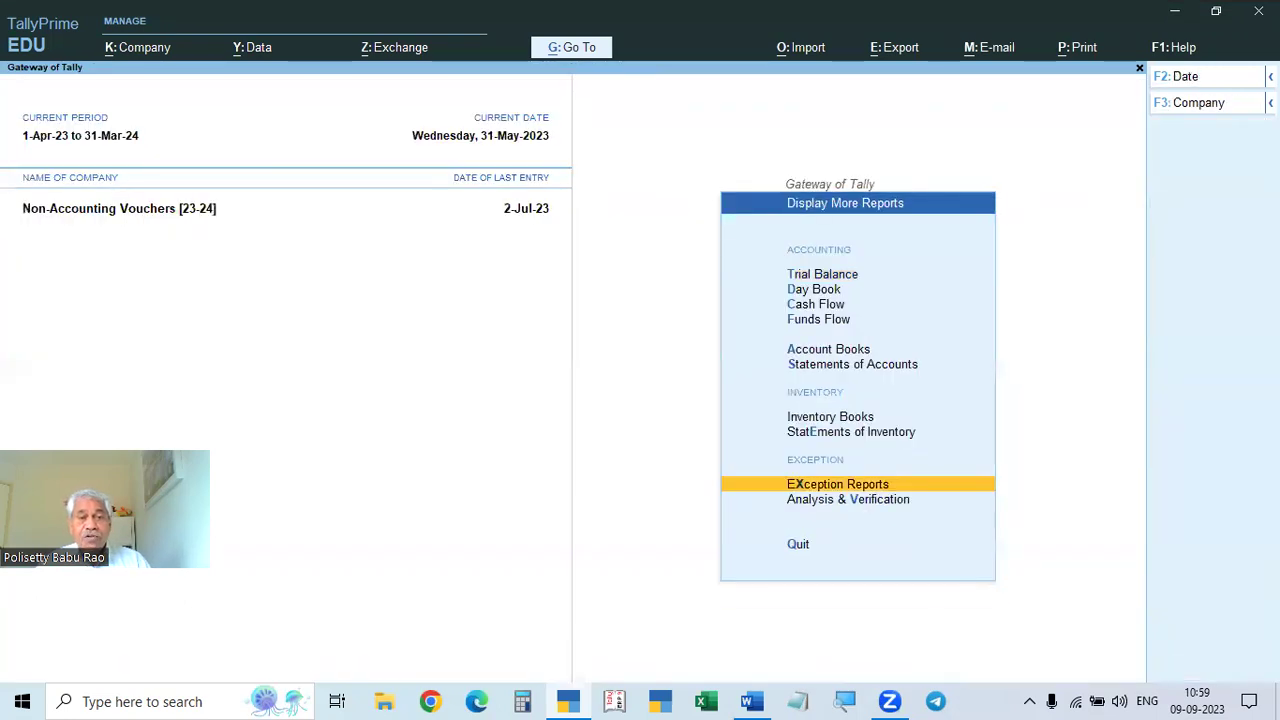
pyautogui.press('Escape')
pyautogui.press('Escape')
pyautogui.press('Escape')
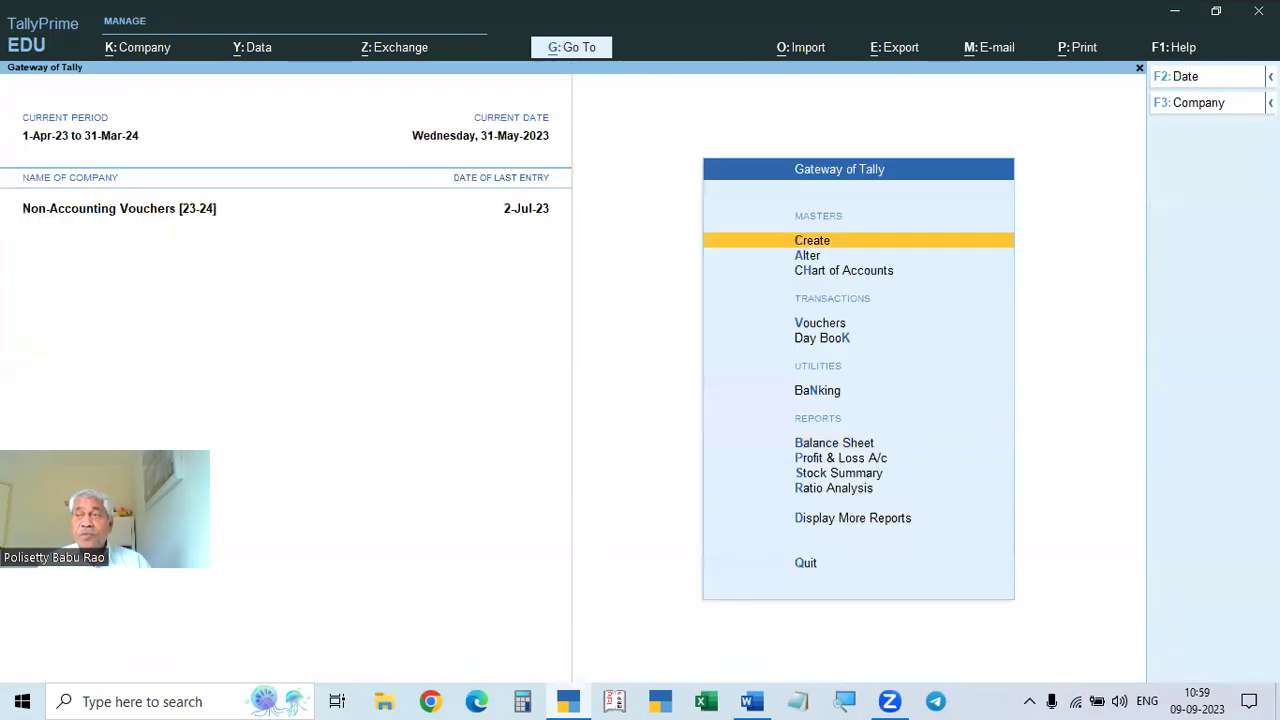
pyautogui.press('v')
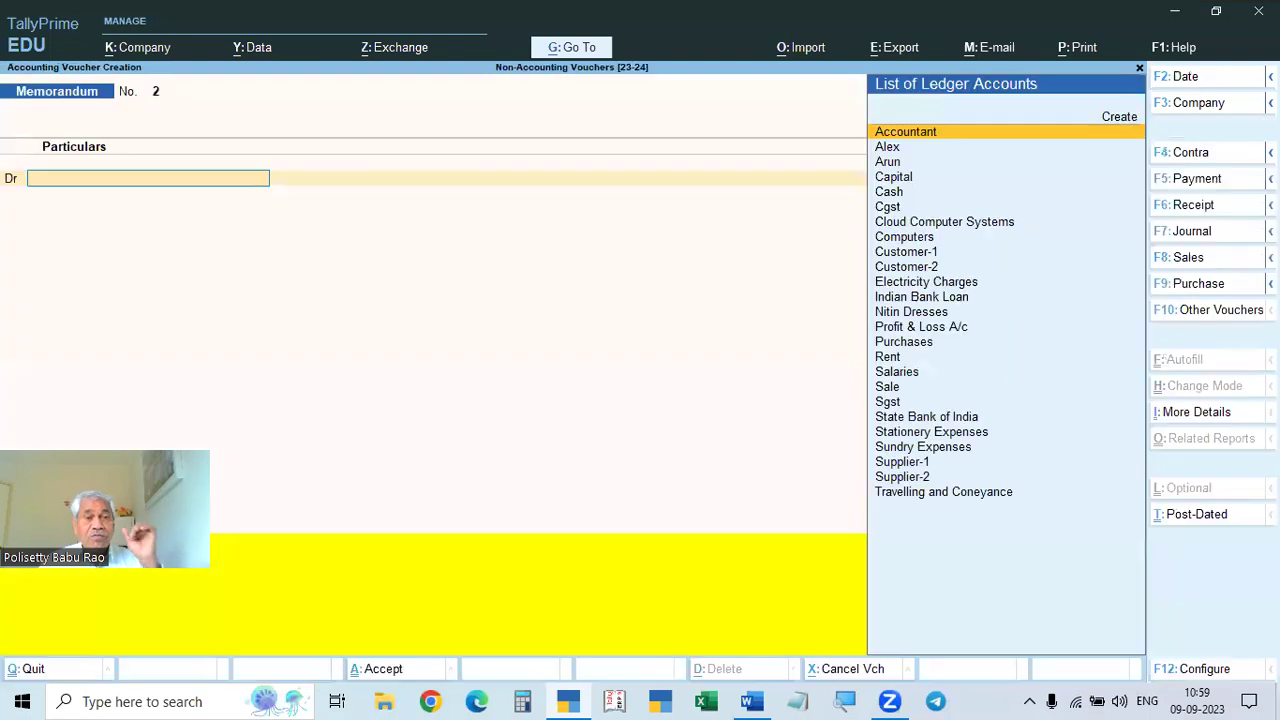
pyautogui.press('Escape')
pyautogui.press('Escape')
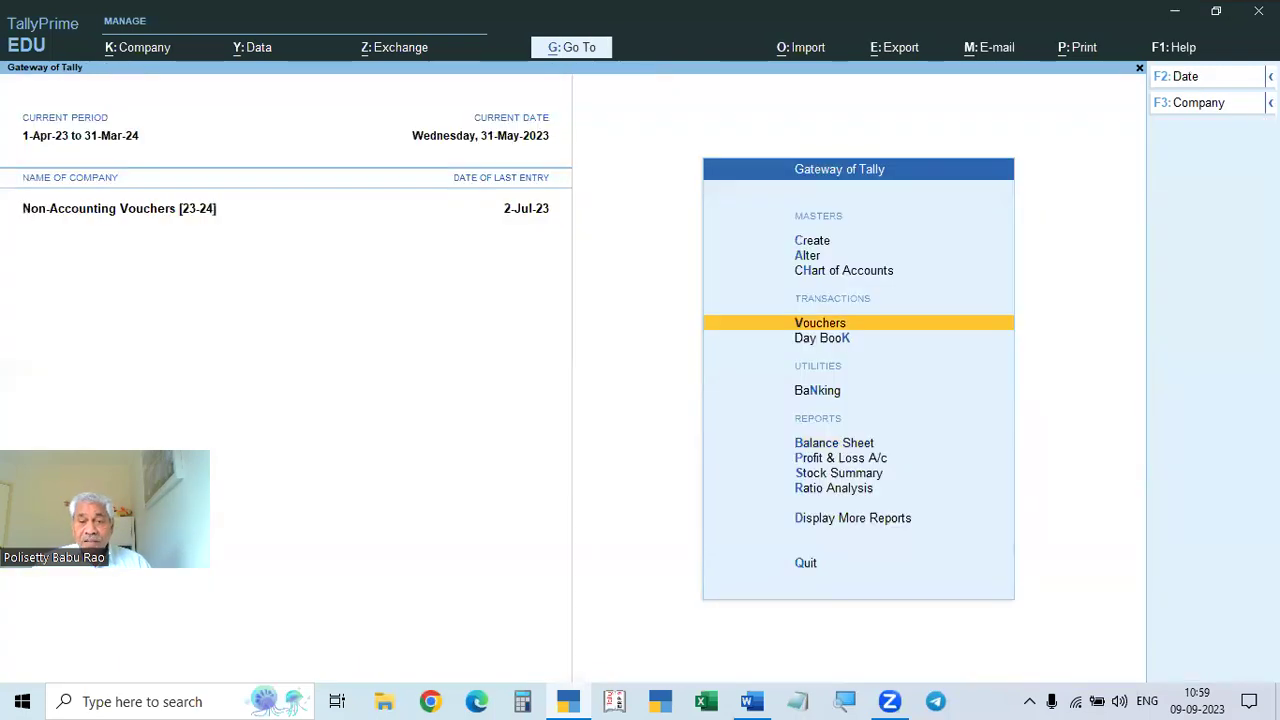
# - Open the 31-May-23 Memorandum voucher for alteration from May in the Memorandum Register
pyautogui.click(855, 526)
pyautogui.press('x')
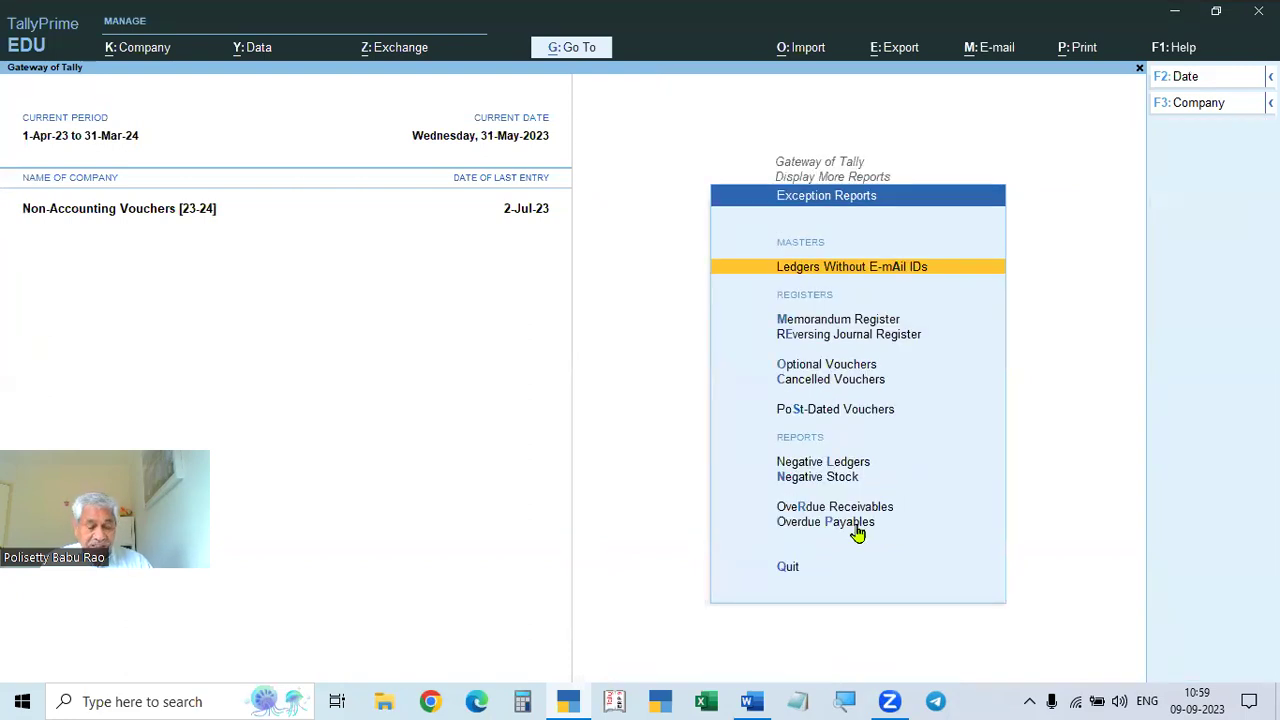
pyautogui.press('m')
pyautogui.press('Up')
pyautogui.press('Up')
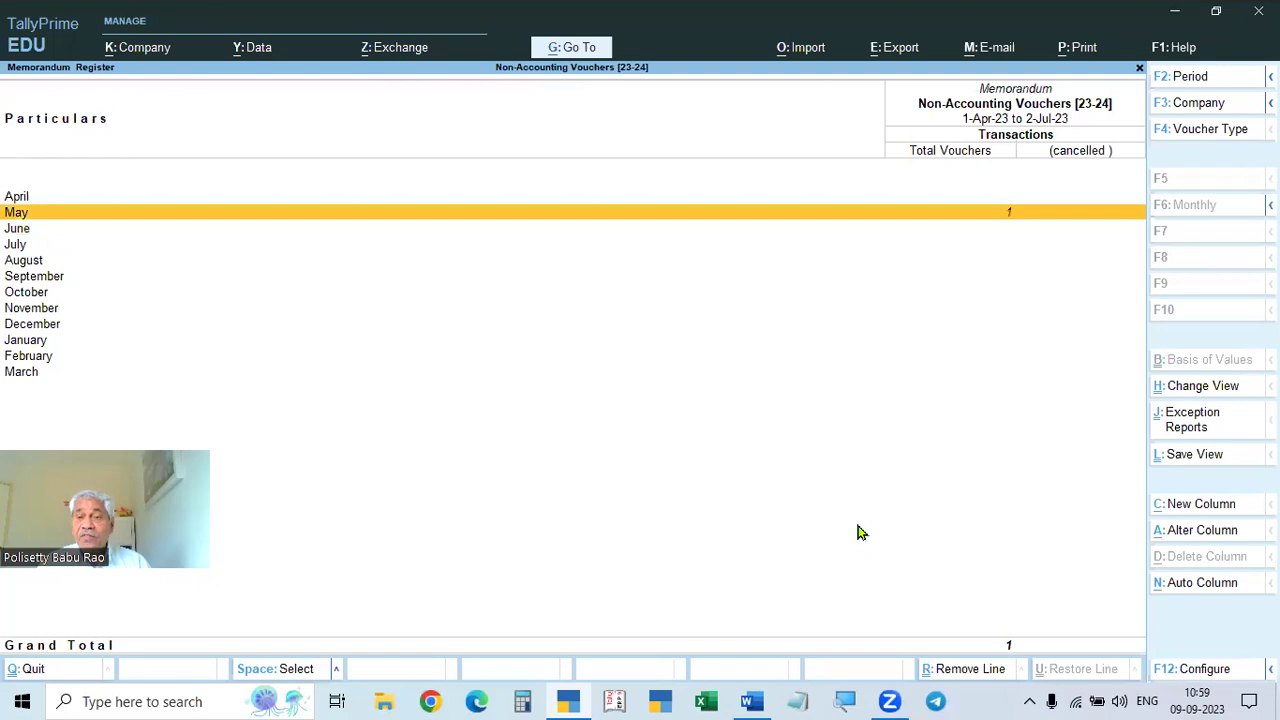
pyautogui.press('Return')
pyautogui.press('Return')
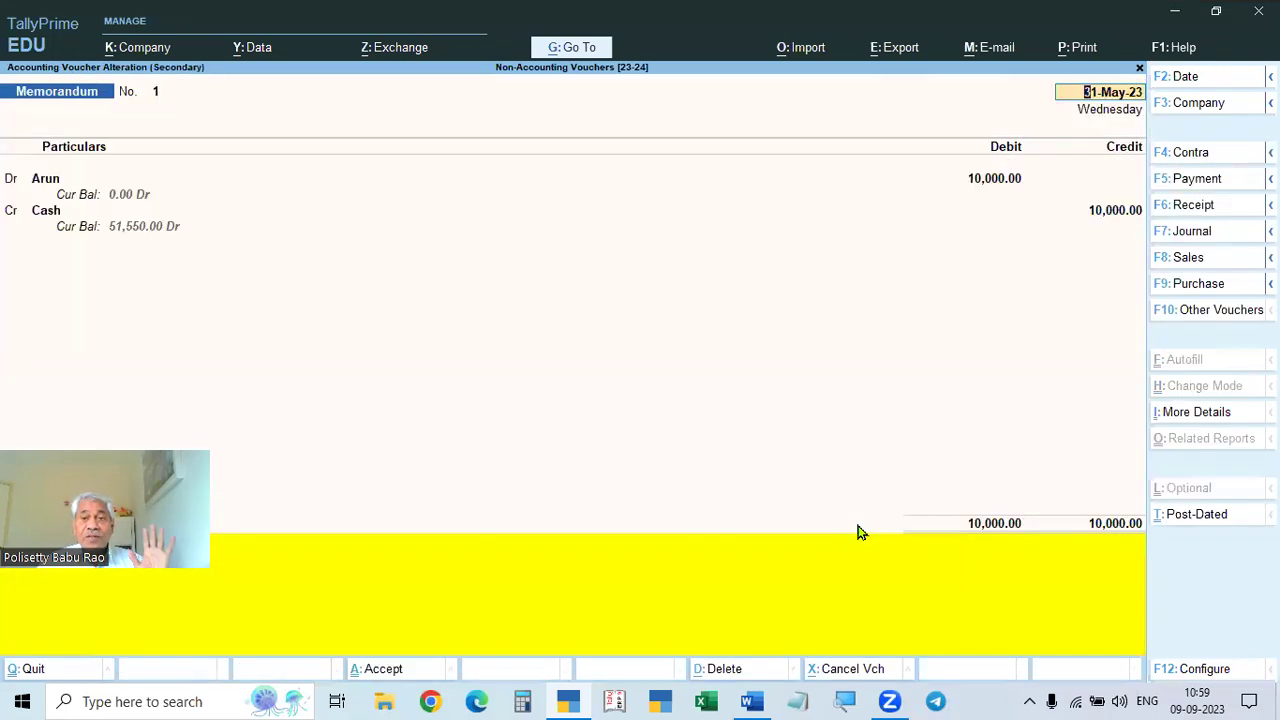
# - Change the Memorandum voucher's date to 2-Jun-23 and convert it to a Payment voucher
pyautogui.press('F2')
pyautogui.write('2.6')
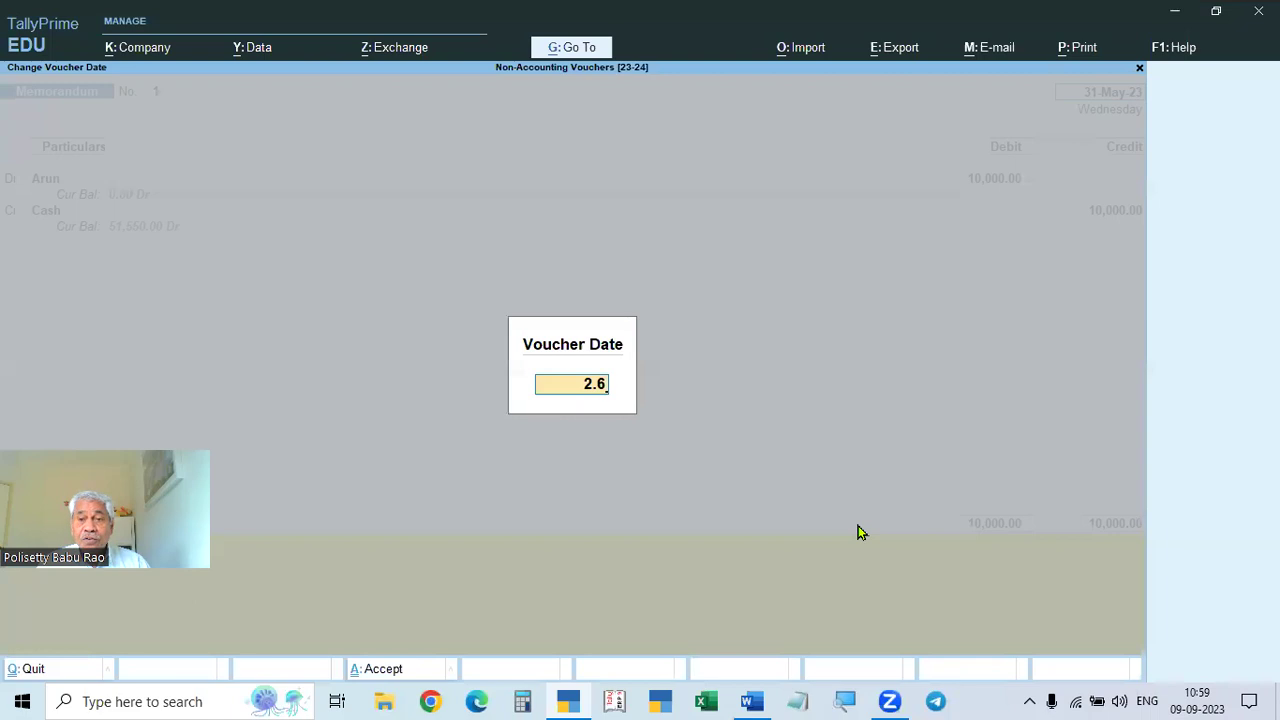
pyautogui.press('Return')
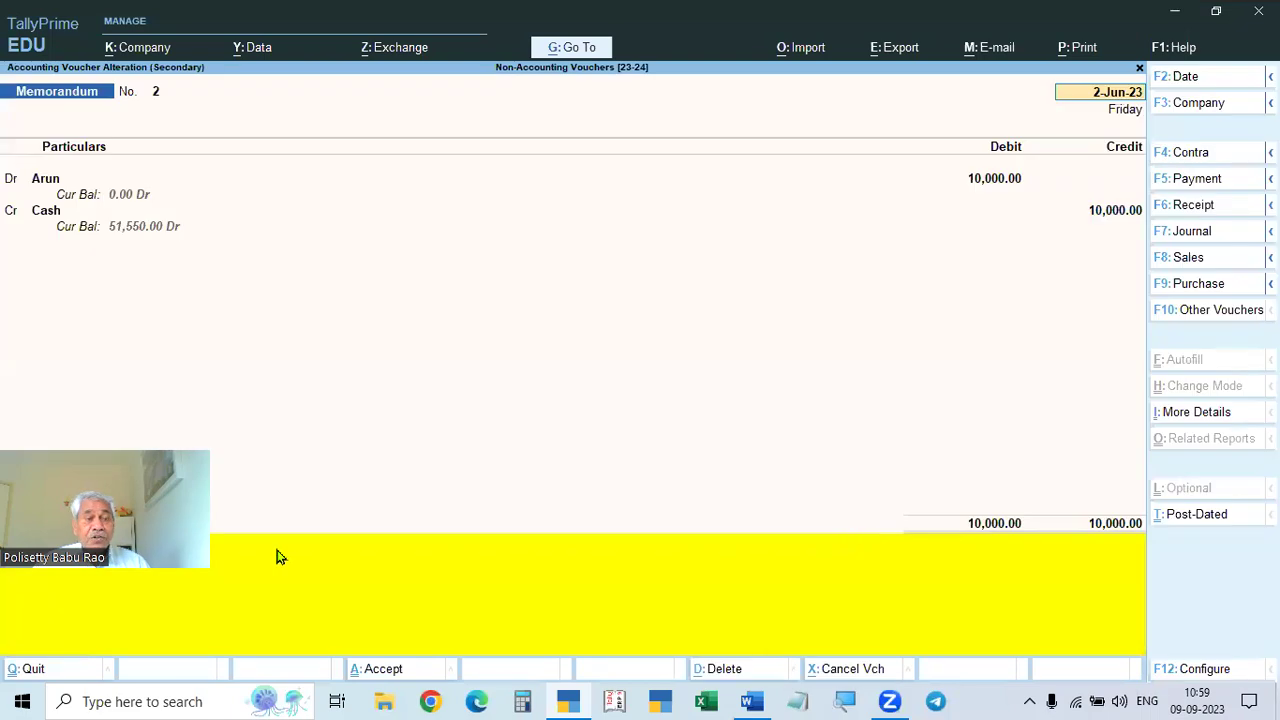
pyautogui.press('F5')
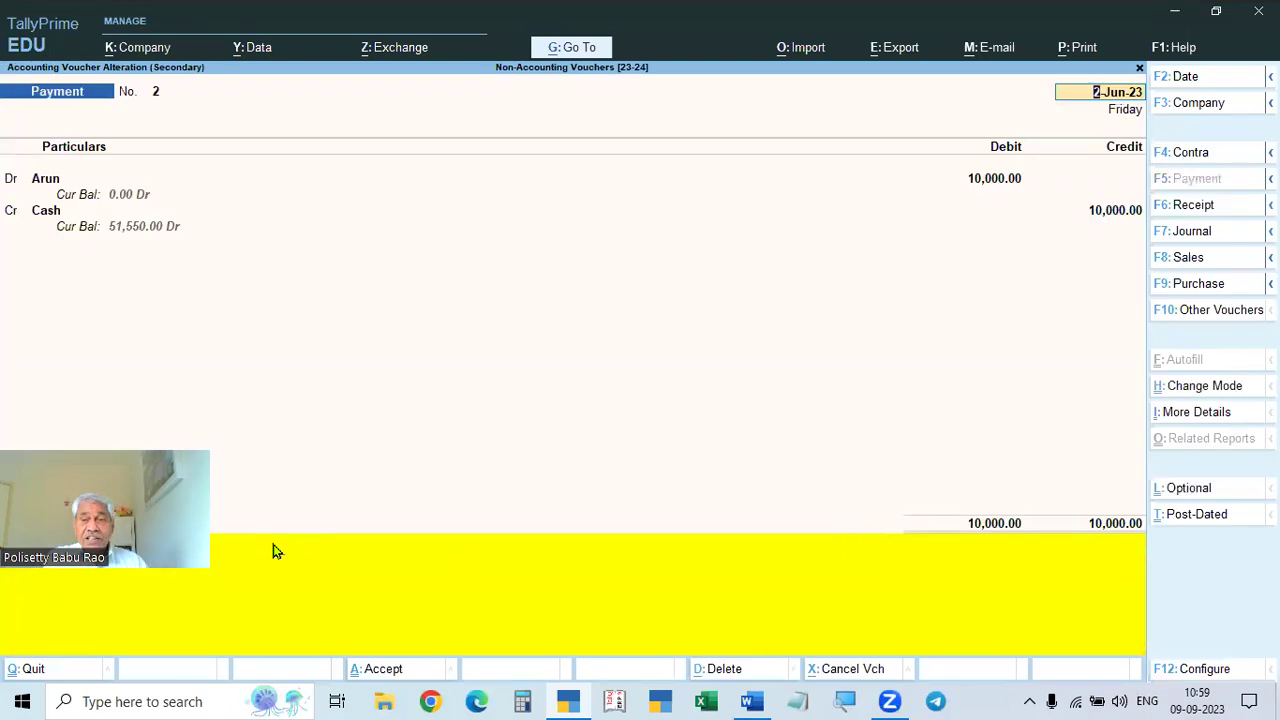
pyautogui.press('Return')
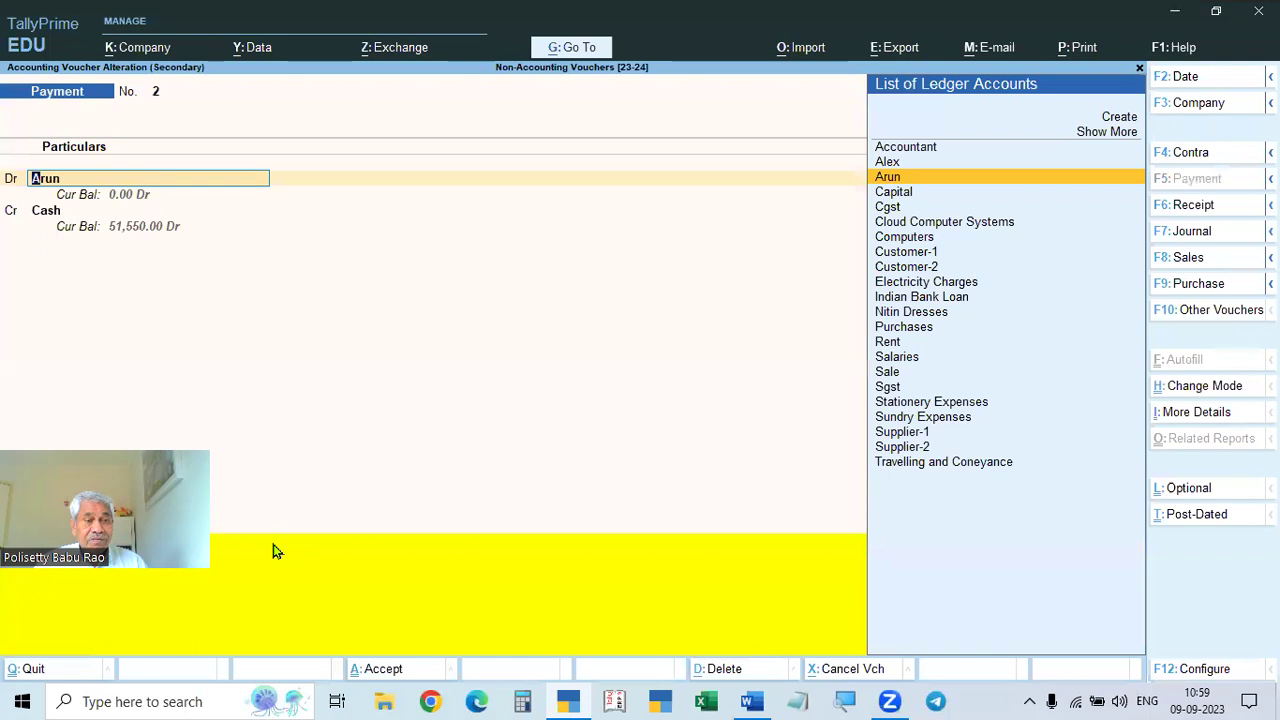
# - Check problem 2 in the Word assignment and replace the debit ledger with Travelling and Coneyance for 8,500 in TallyPrime
pyautogui.hotkey('alt', 'Tab')
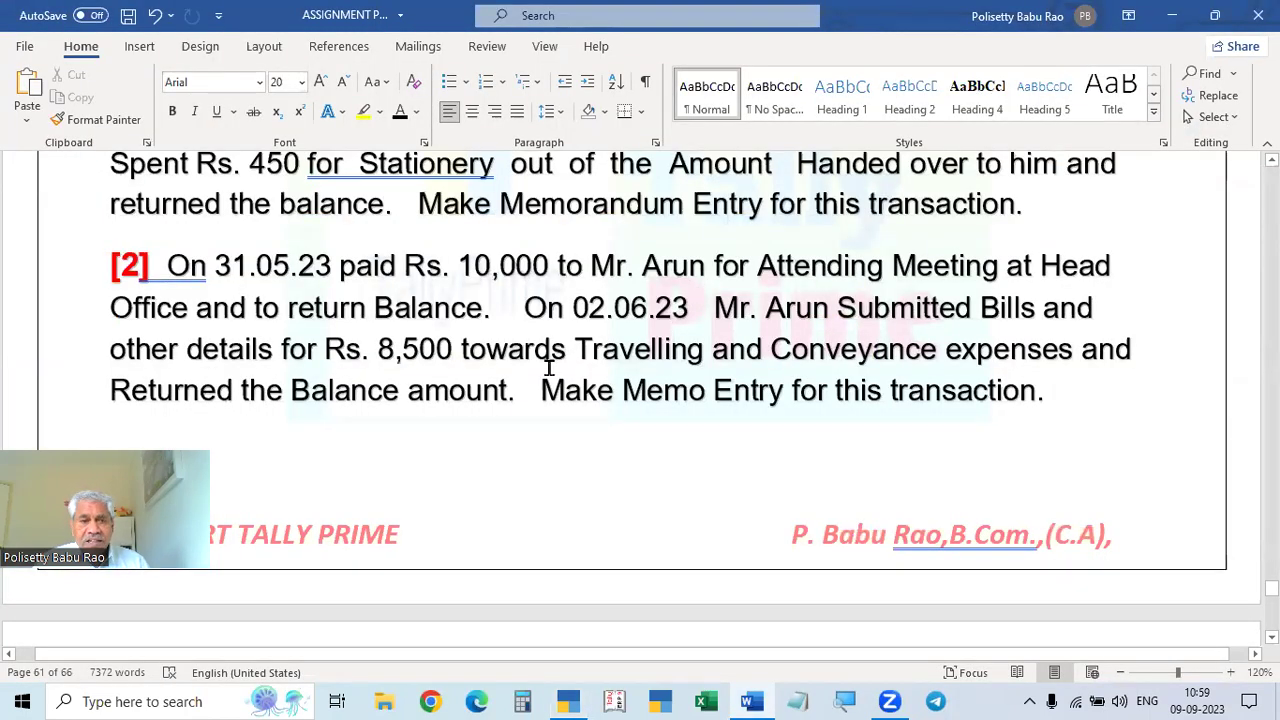
pyautogui.hotkey('alt', 'Tab')
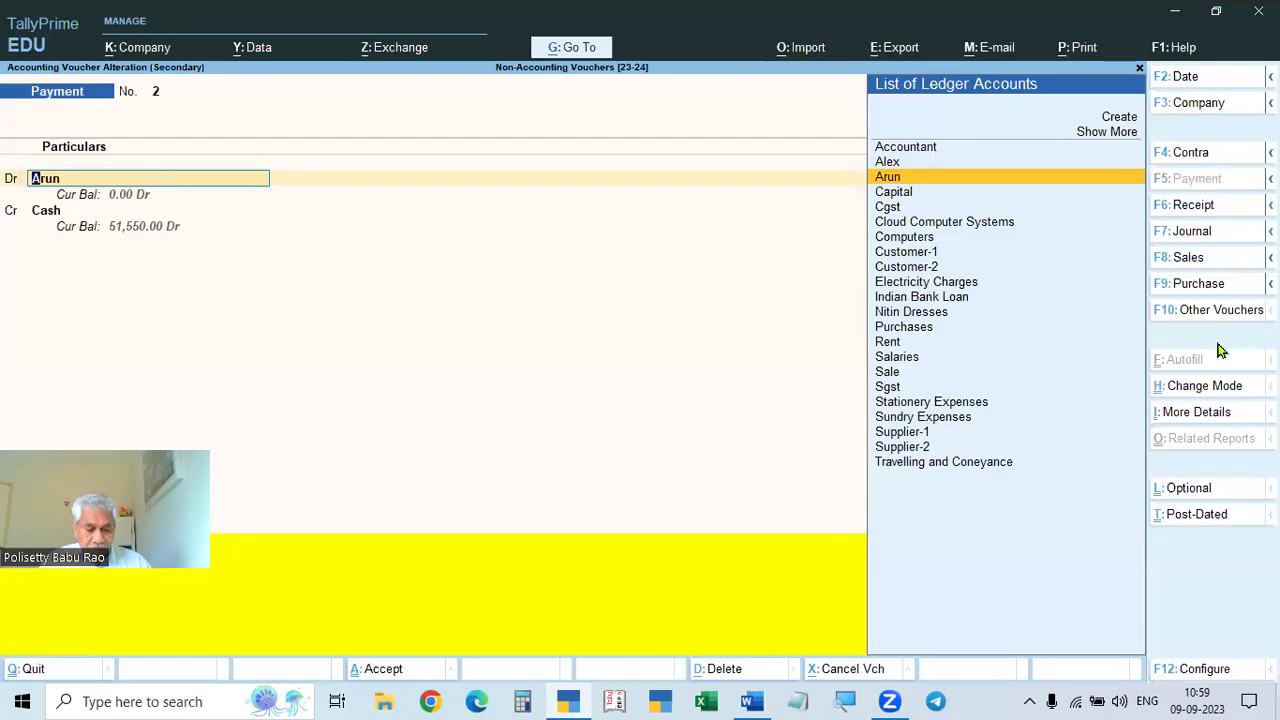
pyautogui.write('Travelling and Coneyance')
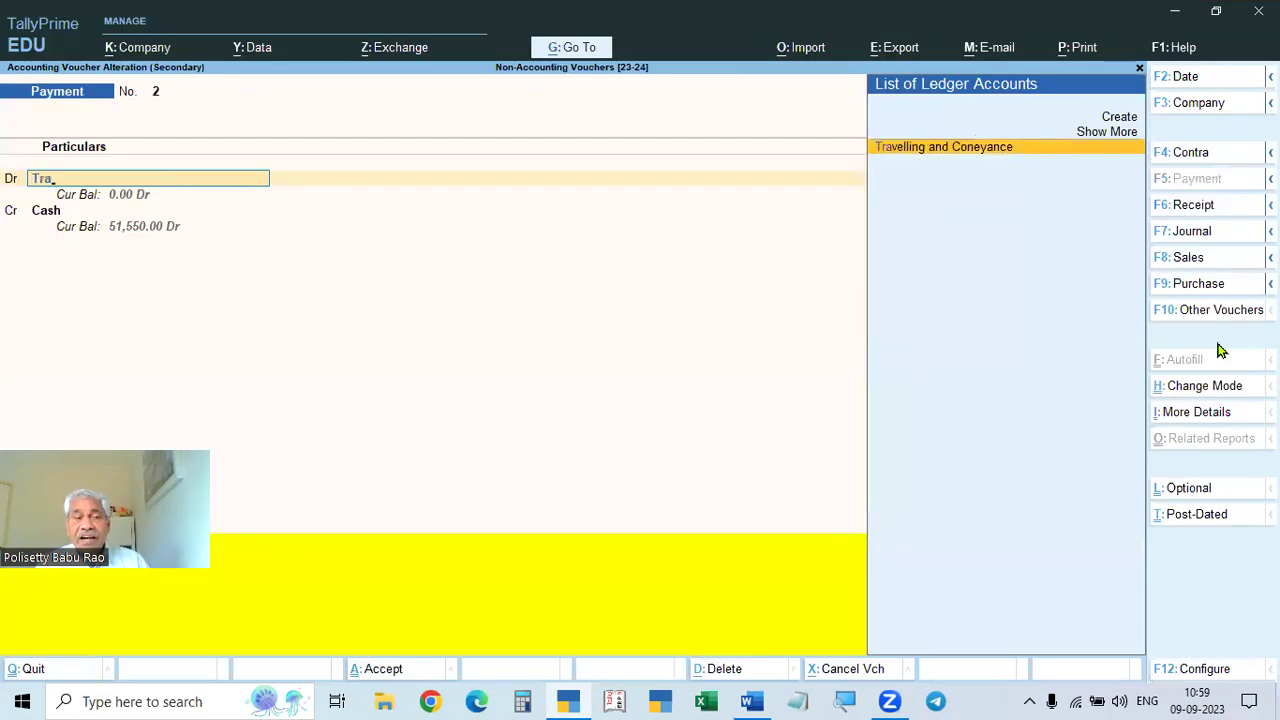
pyautogui.press('Return')
pyautogui.hotkey('alt', 'Tab')
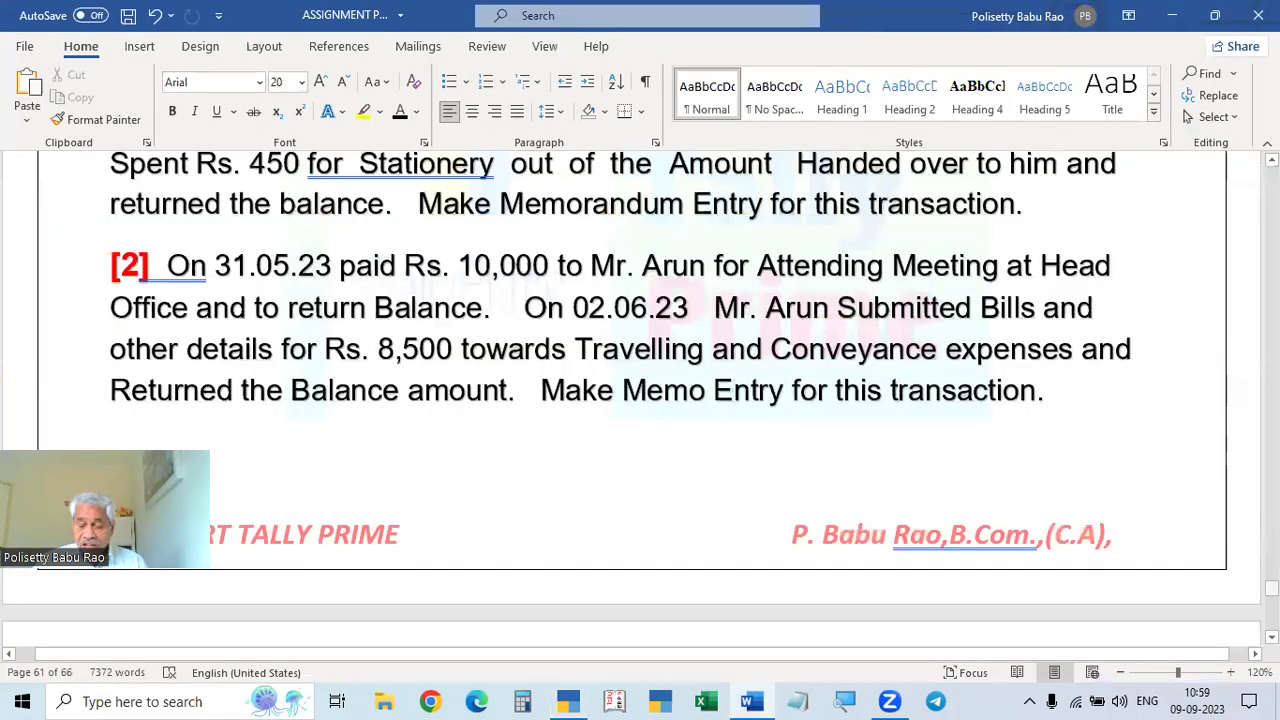
pyautogui.hotkey('alt', 'Tab')
pyautogui.write('8500')
pyautogui.press('Return')
pyautogui.press('Return')
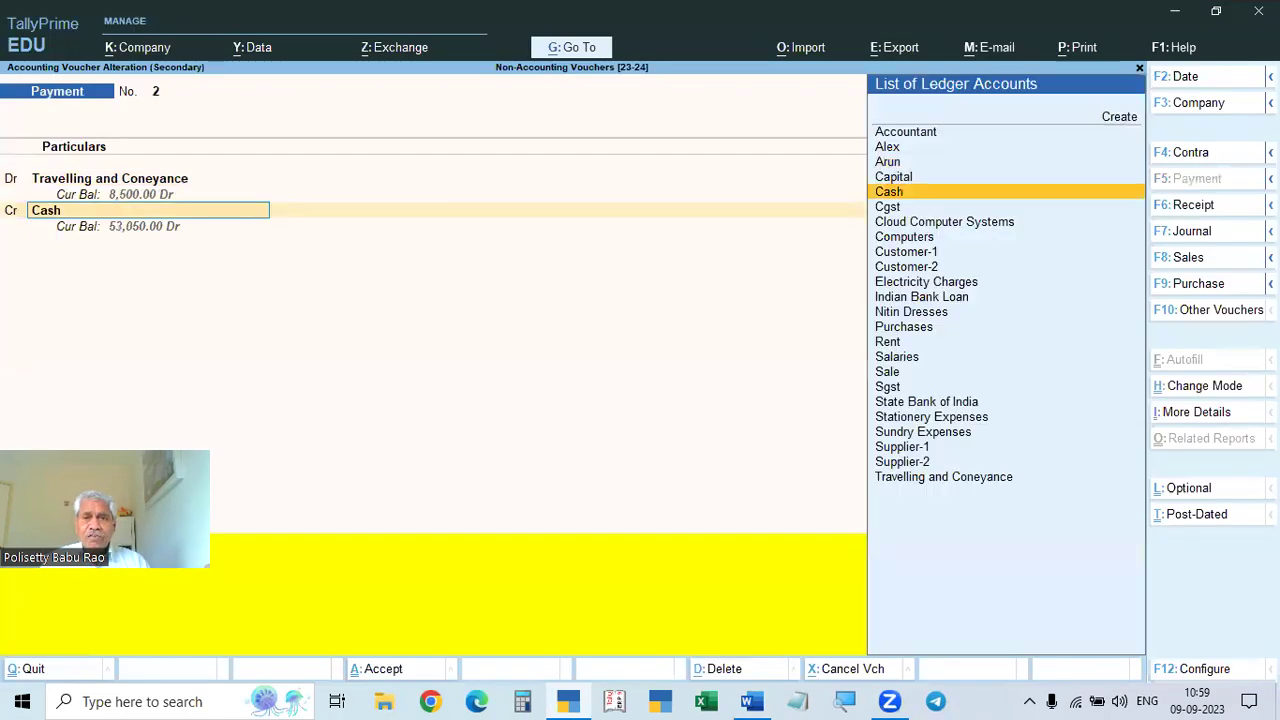
# - Keep Cash as the credit ledger and save the converted Payment voucher without a narration
pyautogui.press('Return')
pyautogui.press('Return')
pyautogui.press('Return')
pyautogui.press('Return')
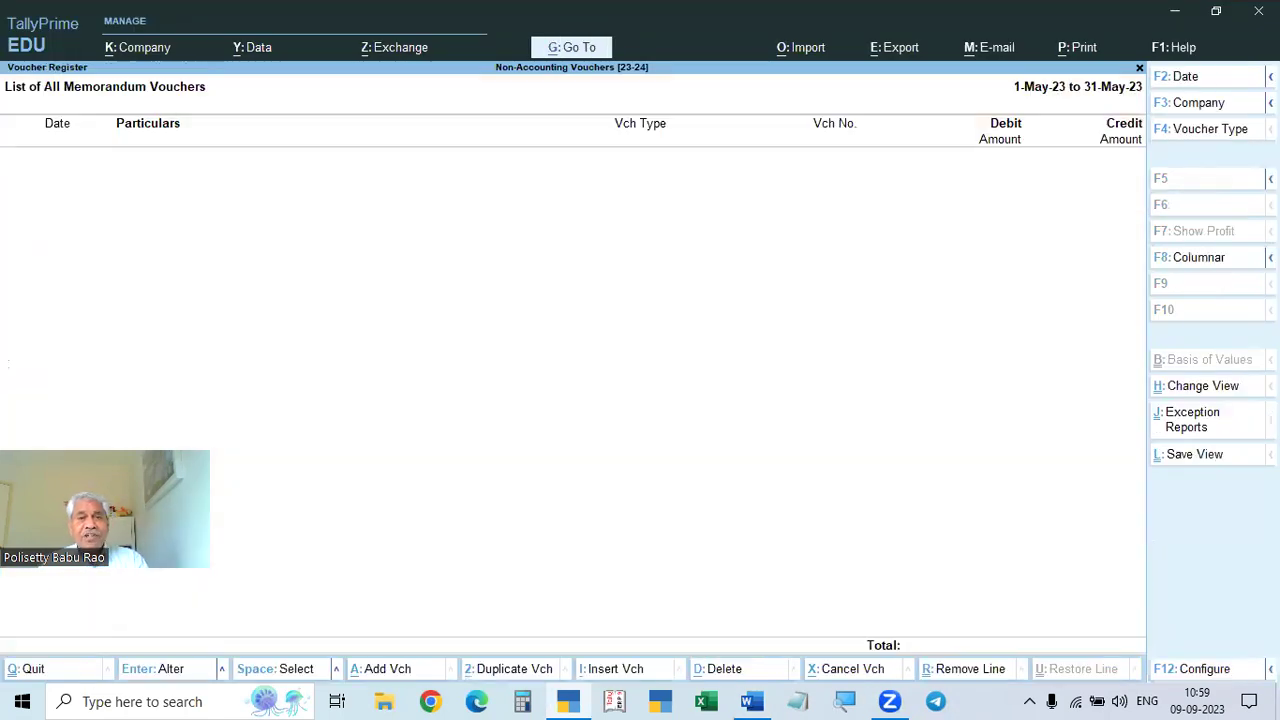
# - Reopen the Memorandum Register to check its monthly entries after the conversion, and return to the additional reports list
pyautogui.press('Escape')
pyautogui.press('Escape')
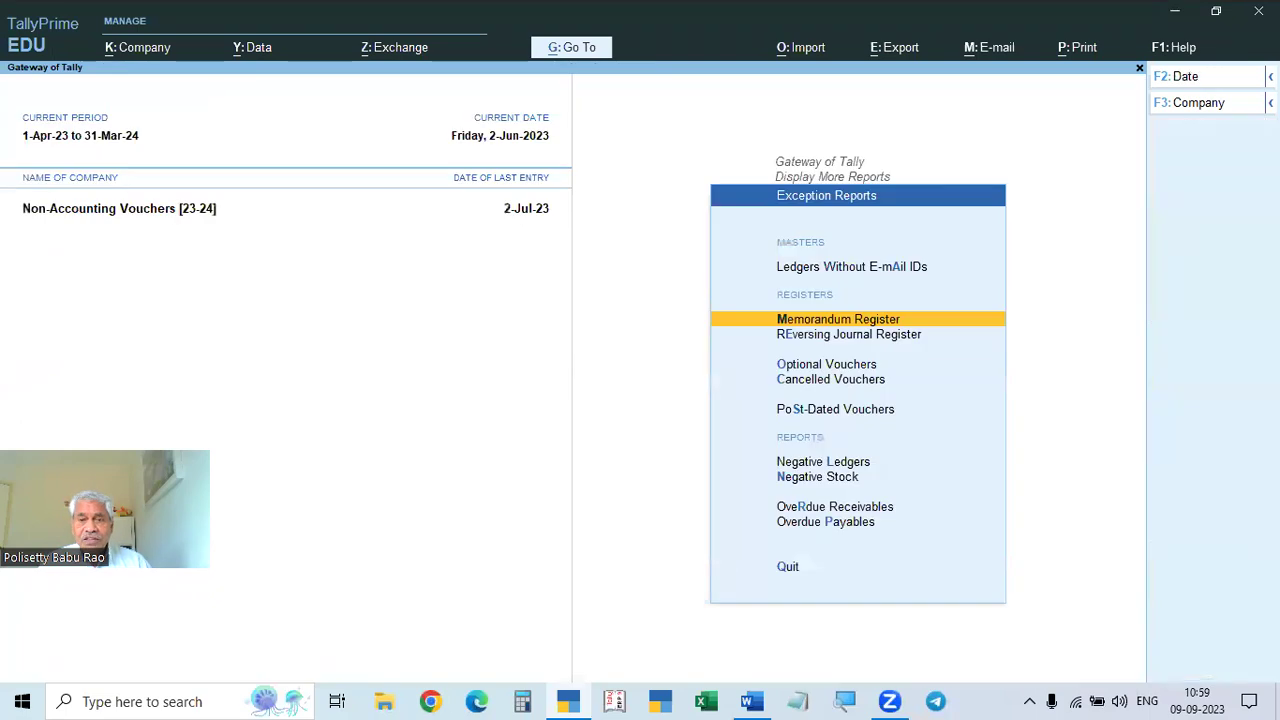
pyautogui.press('Return')
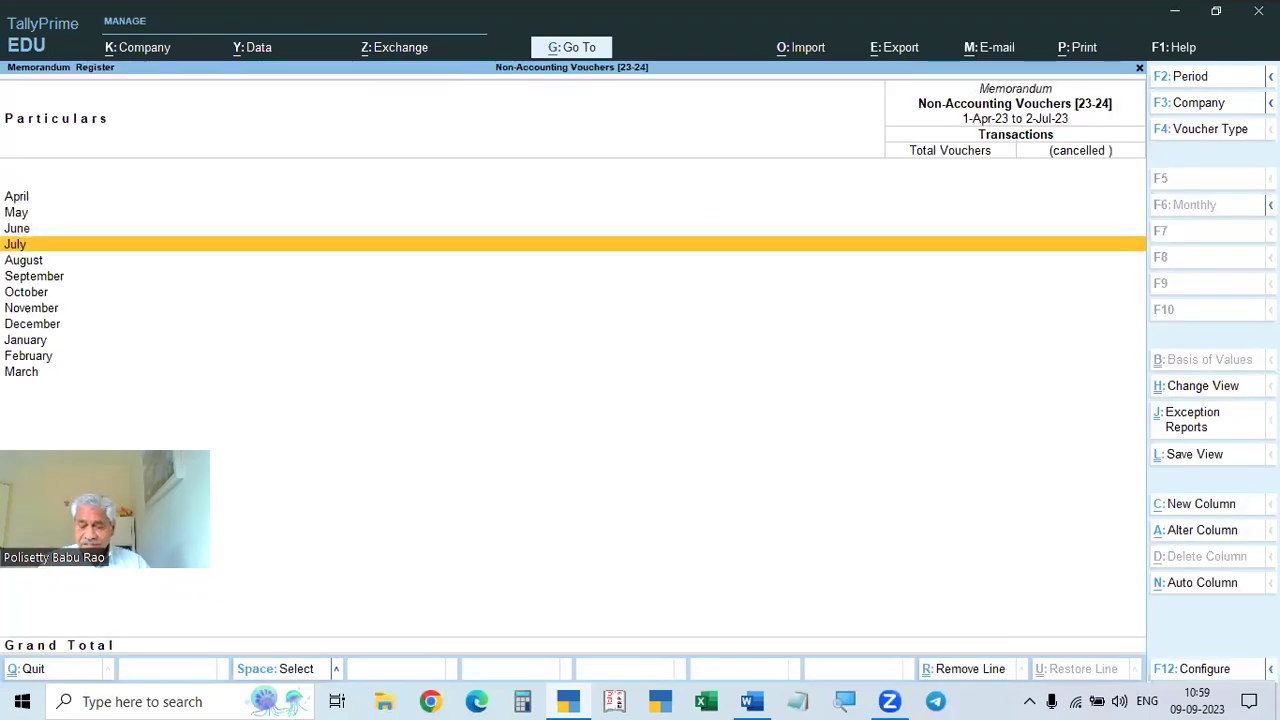
pyautogui.press('Escape')
pyautogui.press('Escape')
pyautogui.press('Up')
pyautogui.press('Up')
pyautogui.press('Up')
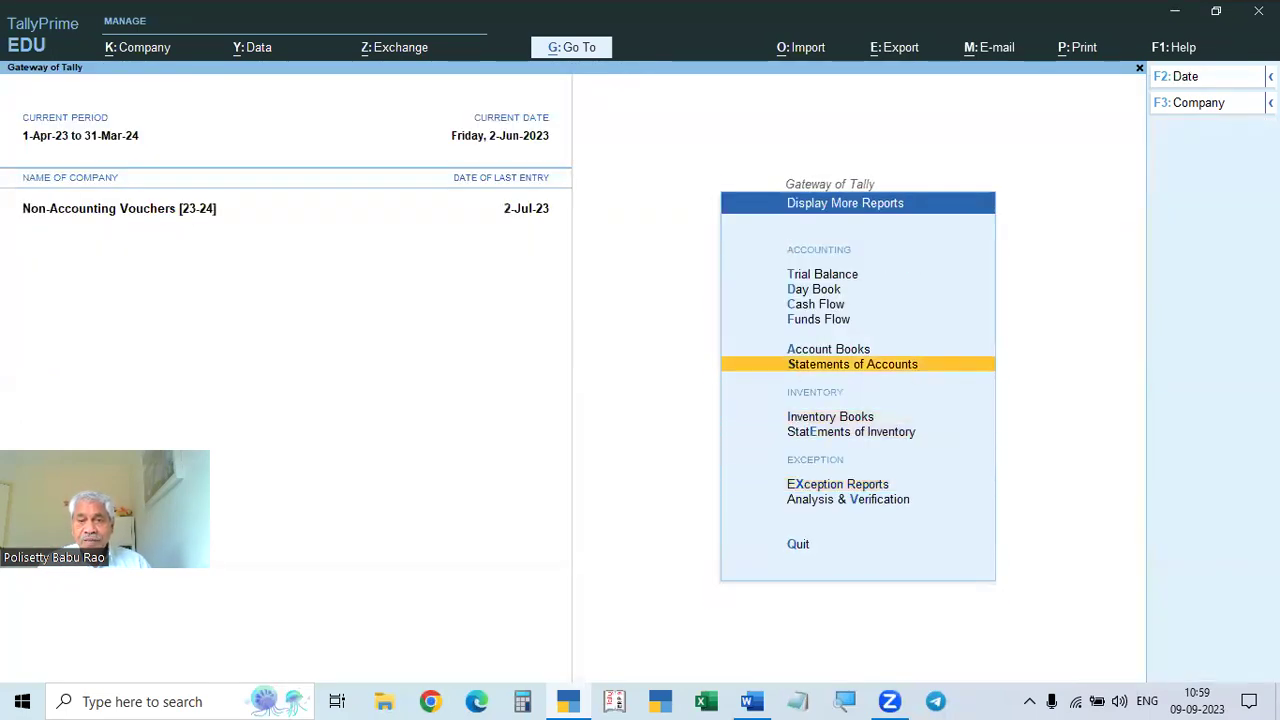
# - Open the Day Book from the Gateway of Tally to check the converted payment entry
pyautogui.press('Escape')
pyautogui.press('Up')
pyautogui.press('Up')
pyautogui.press('Up')
pyautogui.press('Up')
pyautogui.press('Up')
pyautogui.press('Up')
pyautogui.press('Up')
pyautogui.press('Down')
pyautogui.press('Return')
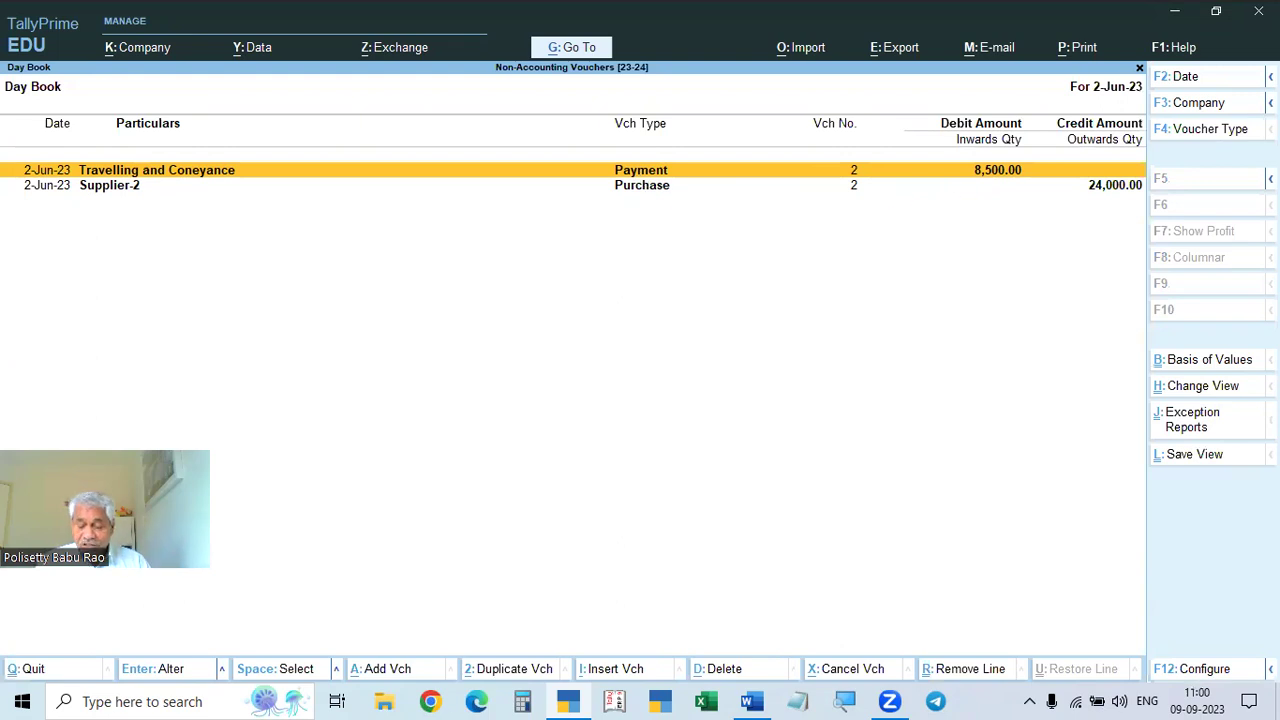
# - View the Profit & Loss A/c in detailed form and examine Travelling and Coneyance under Indirect Expenses
pyautogui.press('Escape')
pyautogui.press('Down')
pyautogui.press('Down')
pyautogui.press('Down')
pyautogui.press('Return')
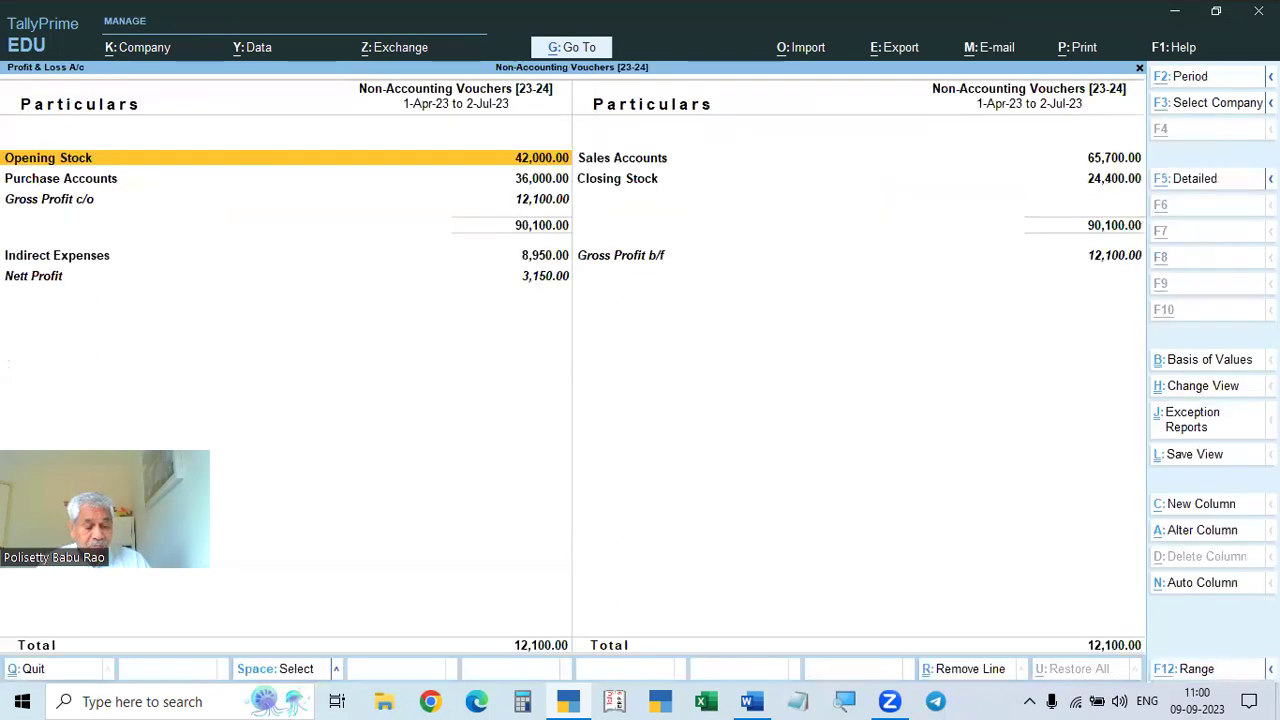
pyautogui.hotkey('alt', 'F5')
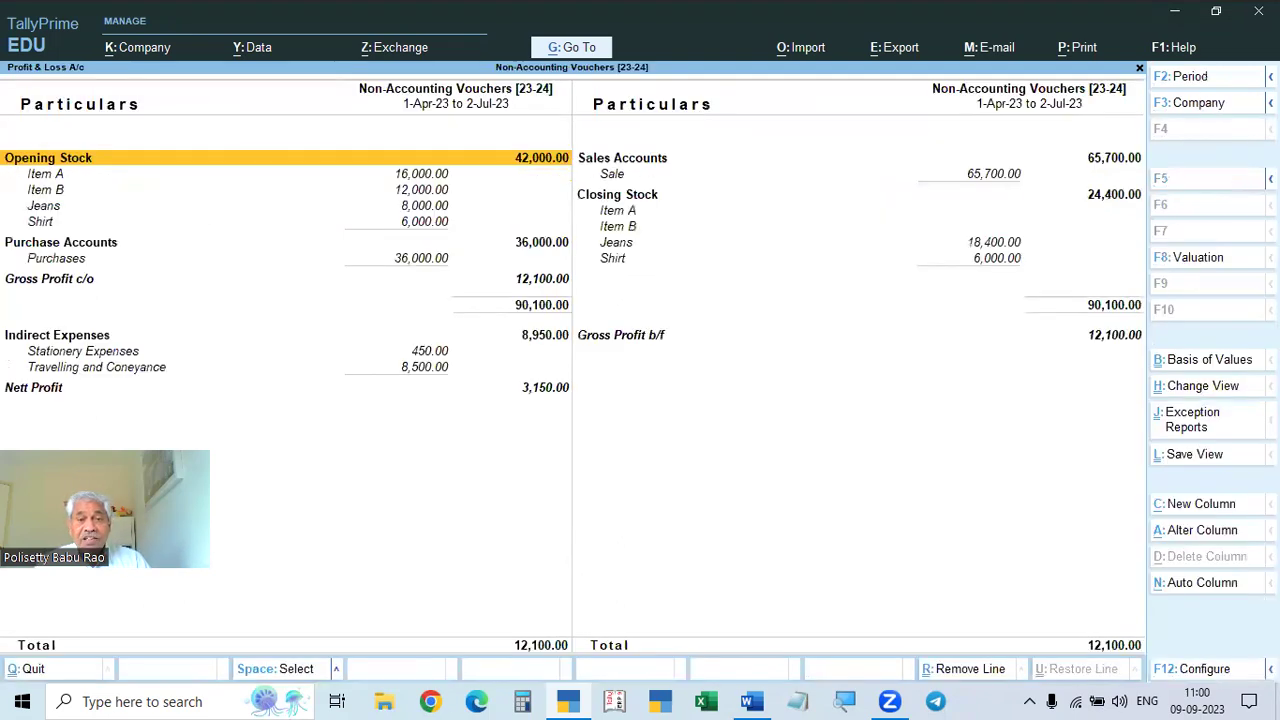
pyautogui.click(86, 369)
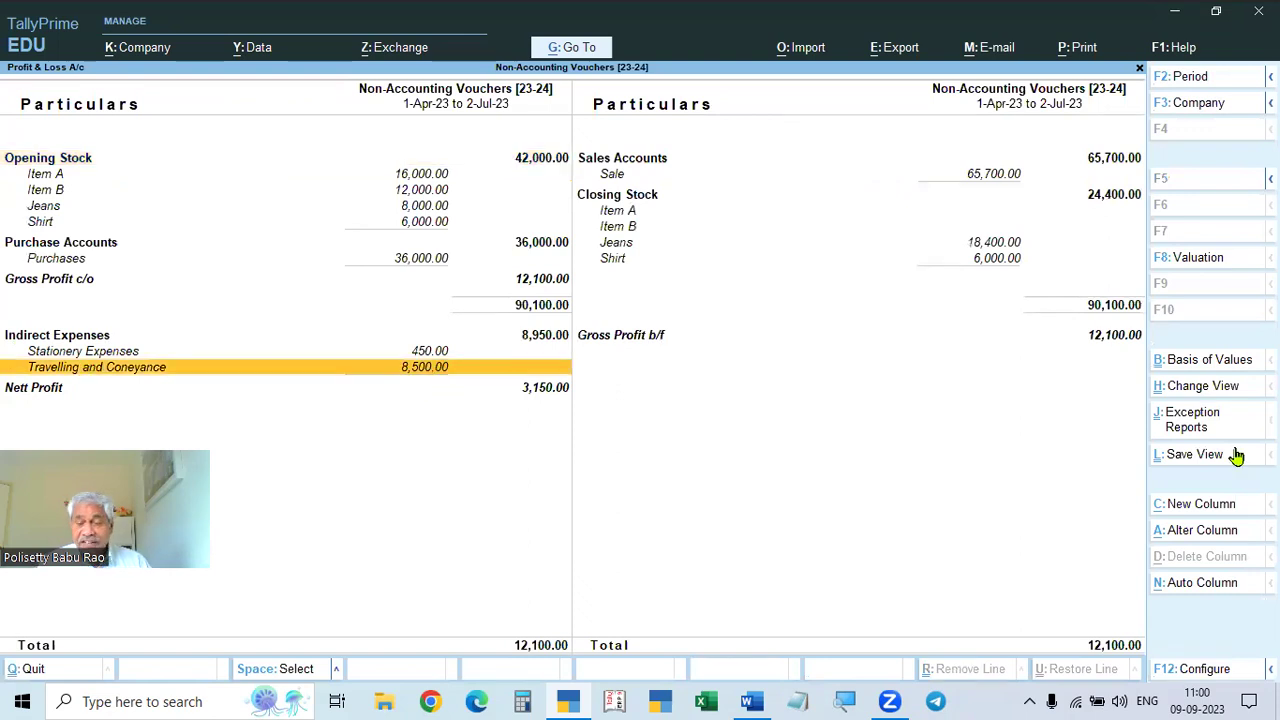
# - Leave the Profit & Loss A/c and open the Balance Sheet in detailed view to examine the Current Assets
pyautogui.press('Escape')
pyautogui.press('Return')
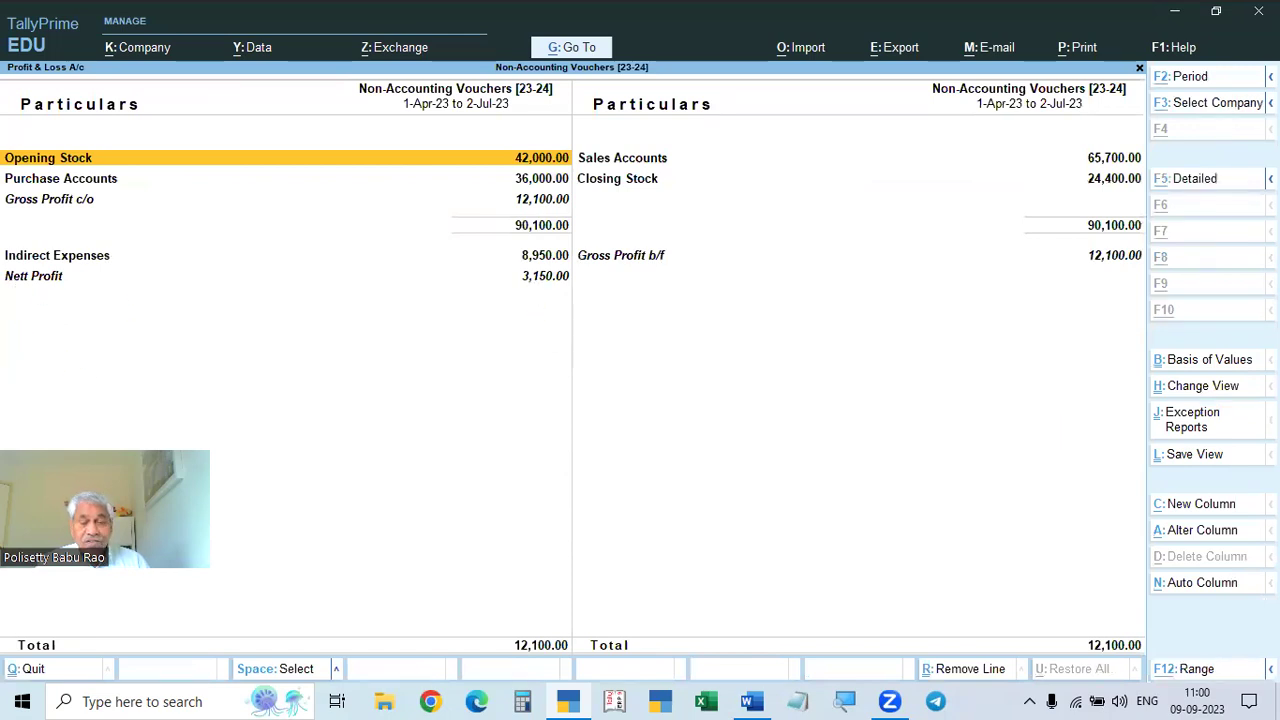
pyautogui.hotkey('alt', 'Tab')
pyautogui.hotkey('alt', 'Tab')
pyautogui.press('Escape')
pyautogui.press('Up')
pyautogui.press('Return')
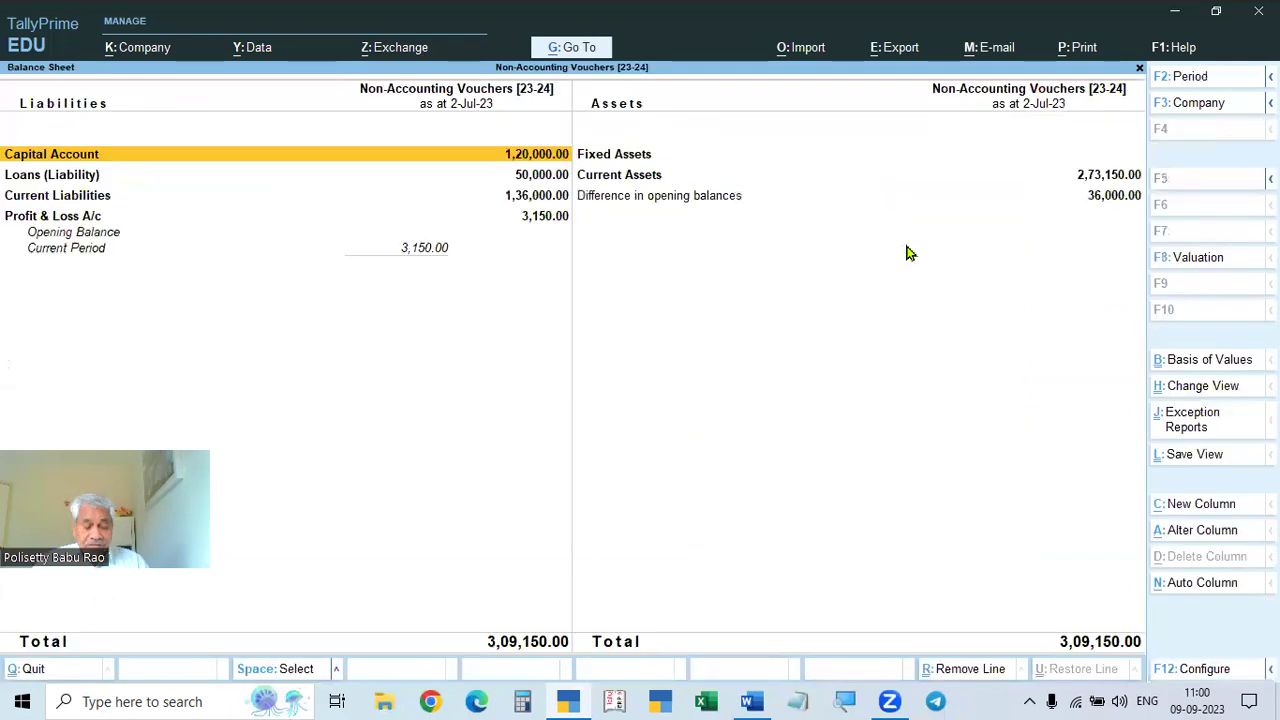
pyautogui.hotkey('alt', 'F5')
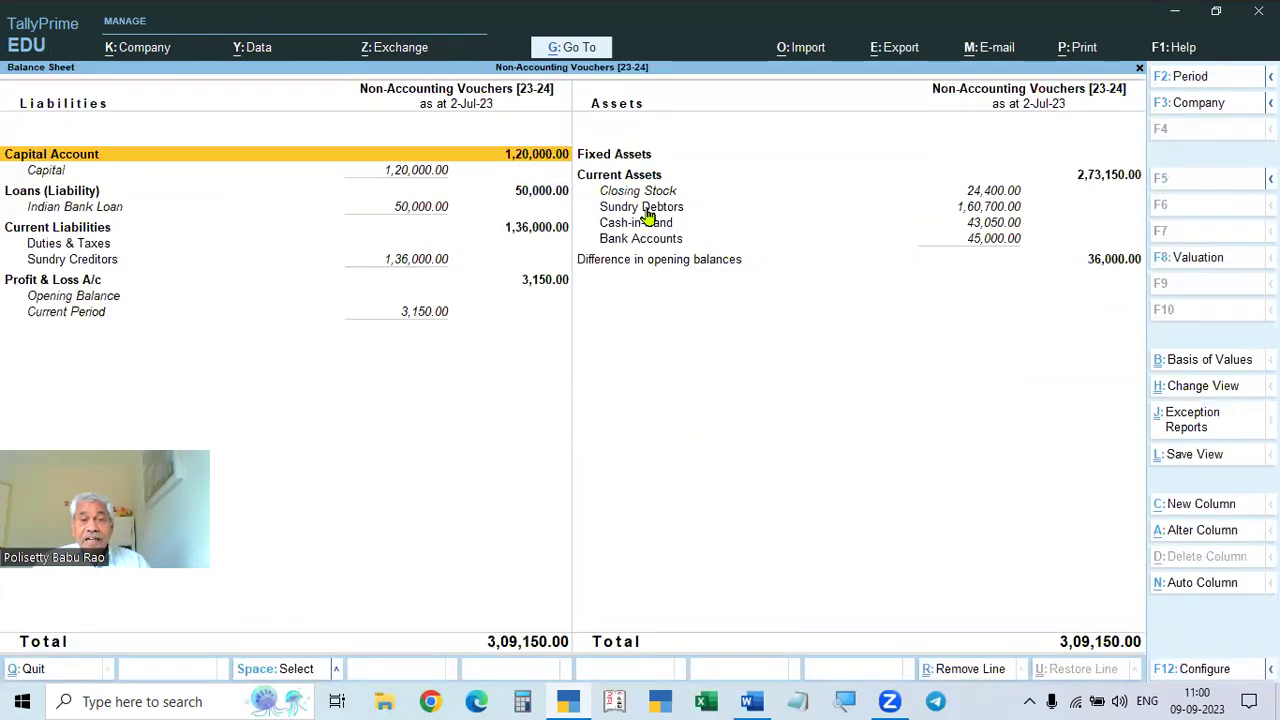
# - Drill down into Sundry Debtors to check its ledgers, and return to the Balance Sheet
pyautogui.click(650, 206)
pyautogui.click(648, 210)
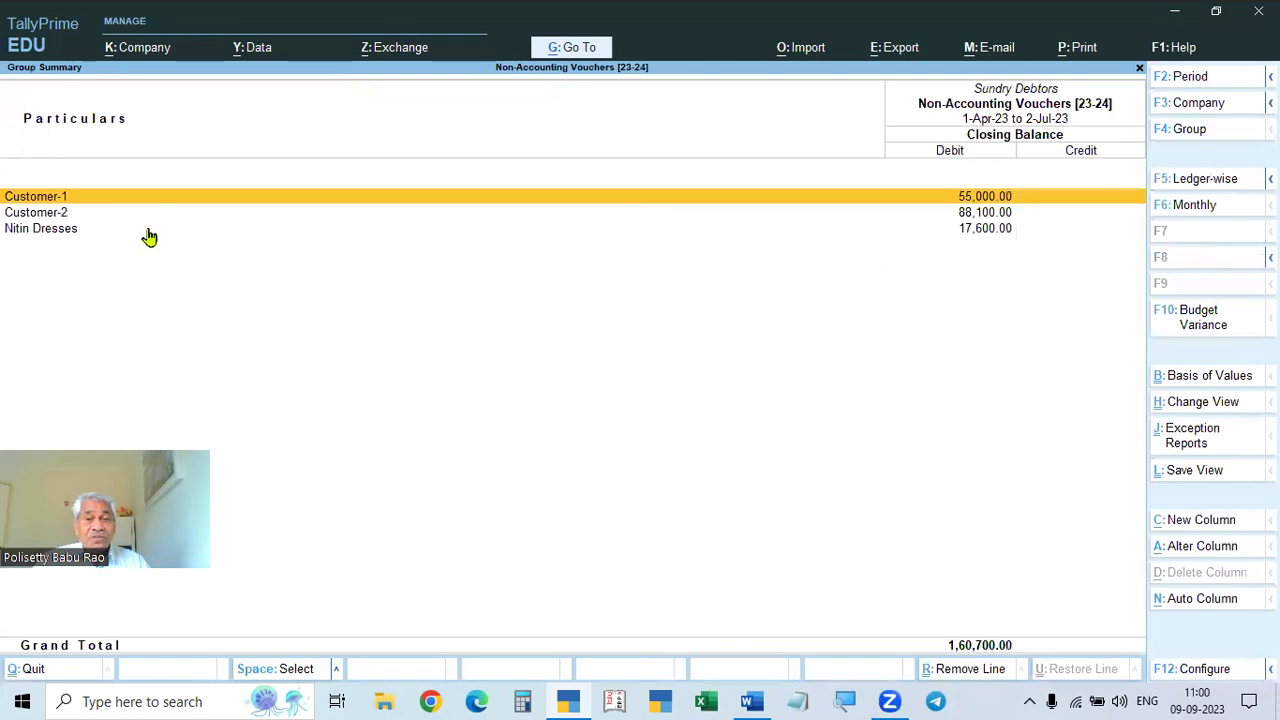
pyautogui.press('Escape')
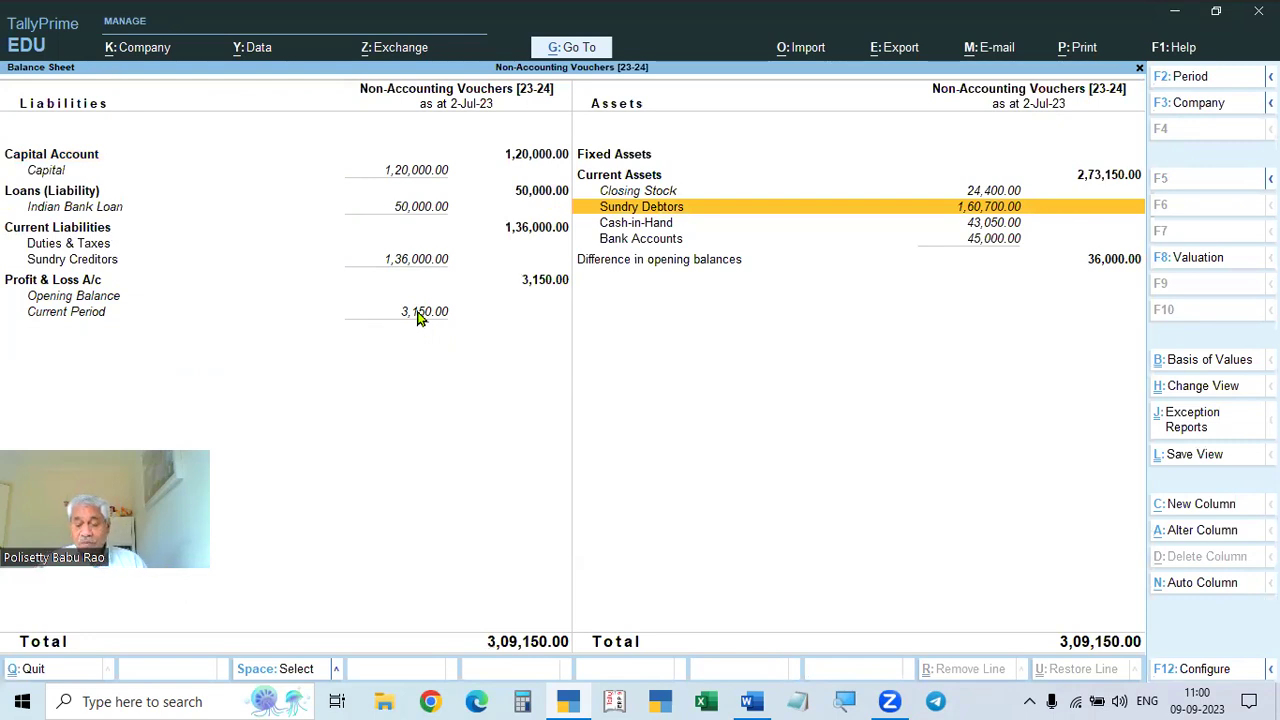
# - Leave the Balance Sheet and switch to the Word assignment document to read Memorandum problem 3
pyautogui.press('Escape')
pyautogui.hotkey('alt', 'Tab')
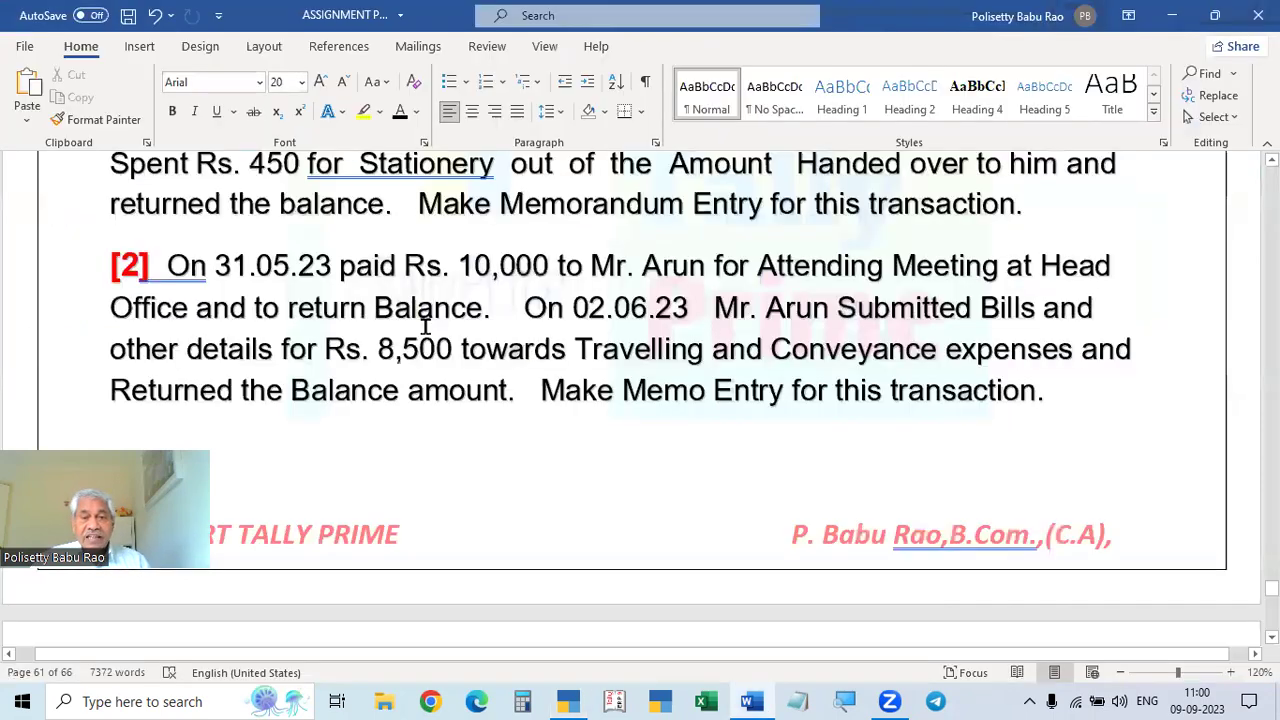
pyautogui.scroll(-5, 532, 350)
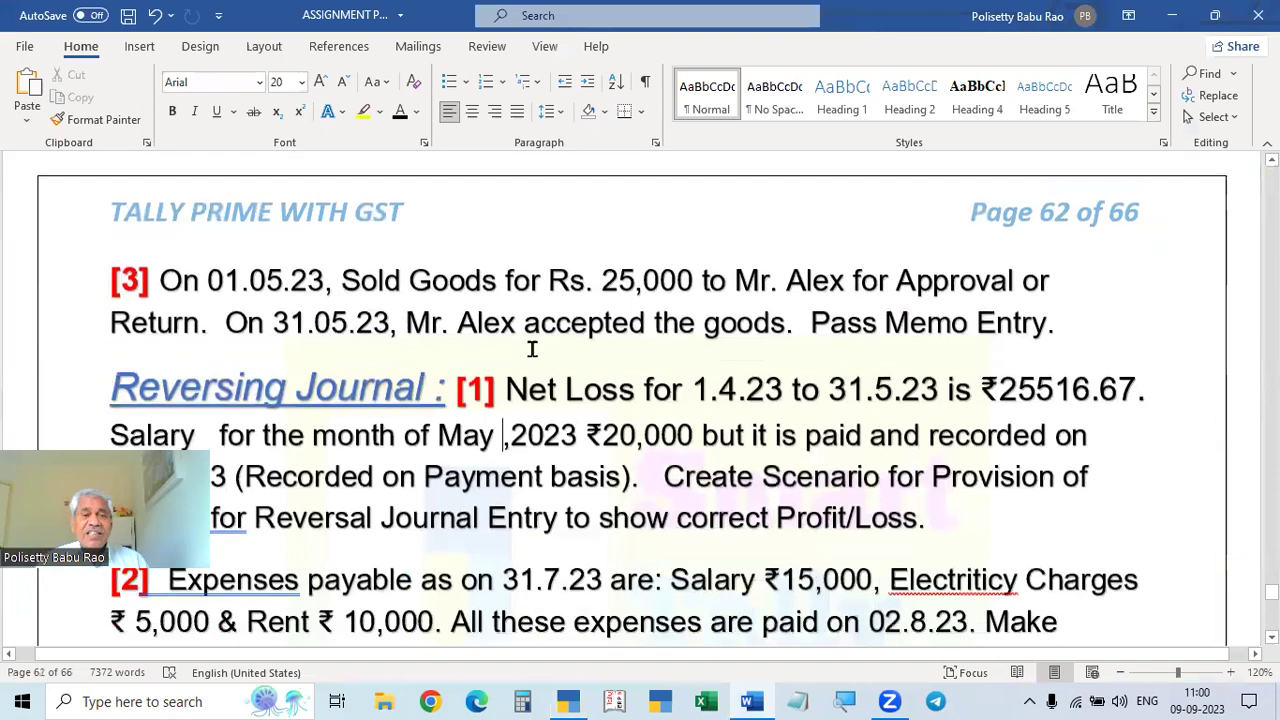
# - Switch from the Word assignment to TallyPrime and open accounting voucher creation
pyautogui.hotkey('alt', 'Tab')
pyautogui.press('Down')
pyautogui.press('Down')
pyautogui.hotkey('alt', 'Tab')
pyautogui.hotkey('alt', 'Tab')
pyautogui.press('Down')
pyautogui.press('Down')
pyautogui.press('Up')
pyautogui.press('Return')
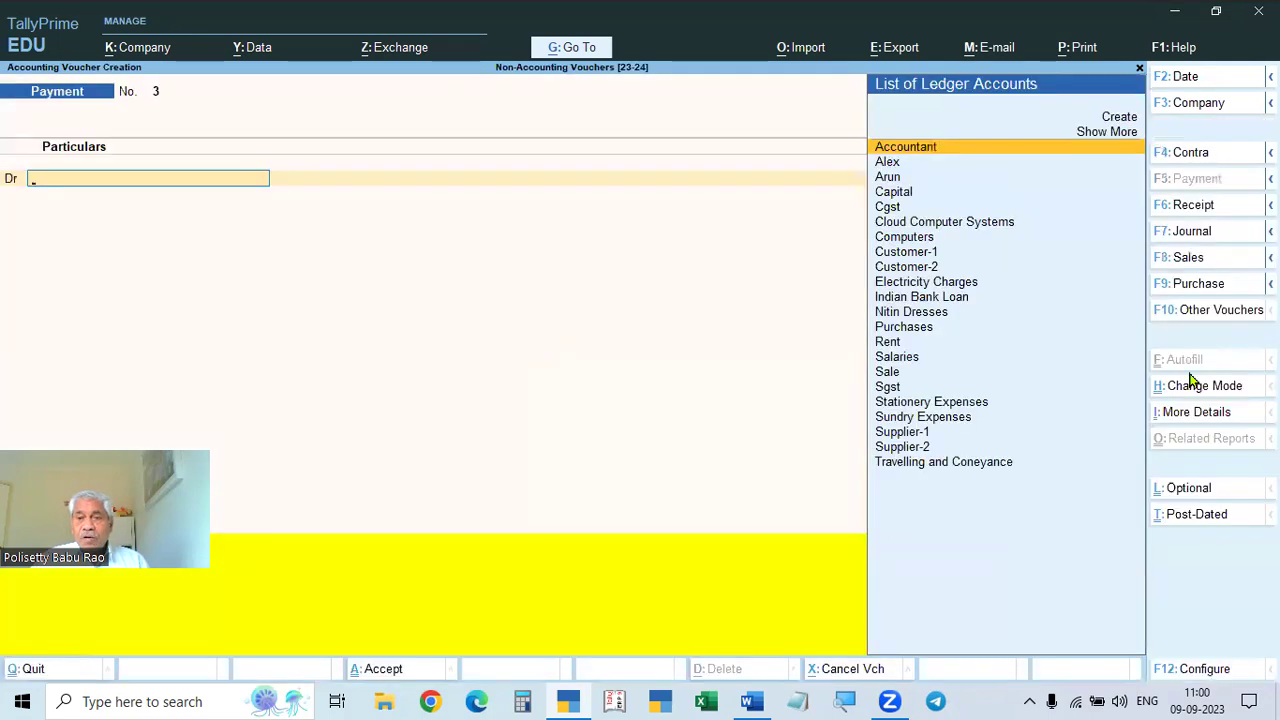
# - Change the new voucher's type to Memorandum from the other voucher types
pyautogui.click(1212, 310)
pyautogui.press('Down')
pyautogui.press('Down')
pyautogui.press('Up')
pyautogui.press('Up')
pyautogui.press('Up')
pyautogui.press('Return')
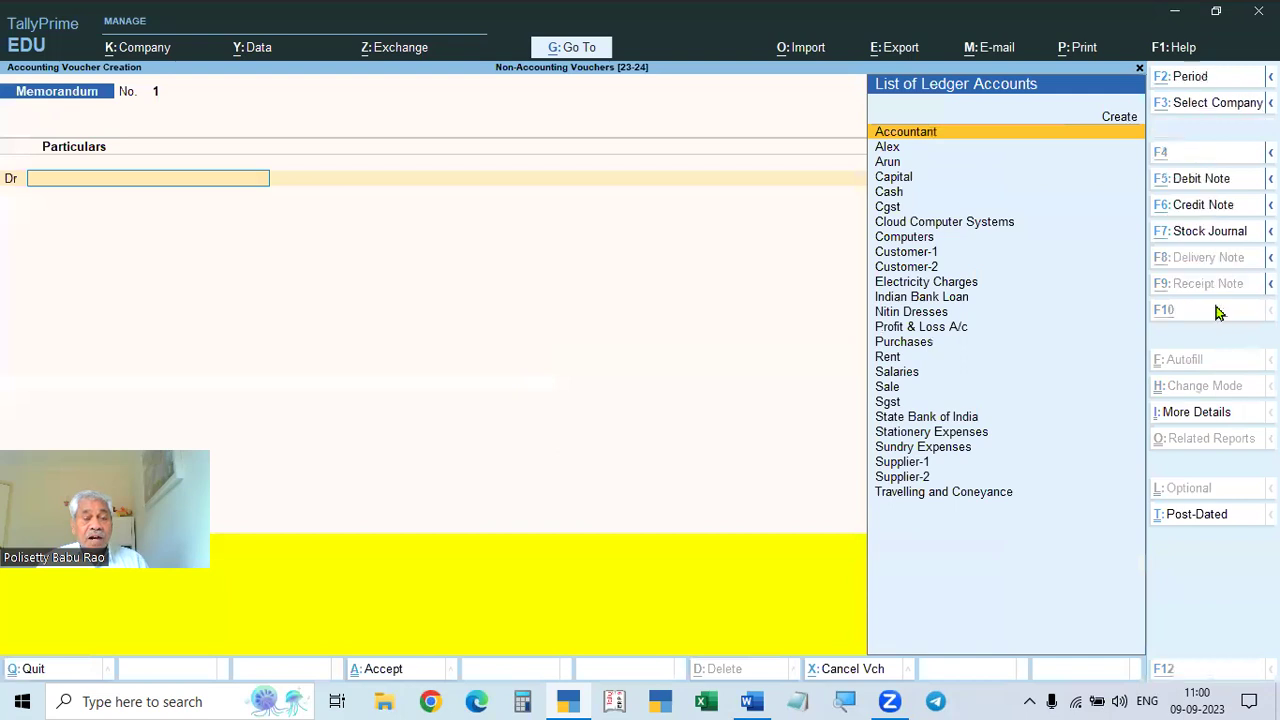
# - Set the Memorandum voucher's date to 1 May 2023, as given in problem 3
pyautogui.hotkey('alt', 'Tab')
pyautogui.hotkey('alt', 'Tab')
pyautogui.press('F2')
pyautogui.write('1.8')
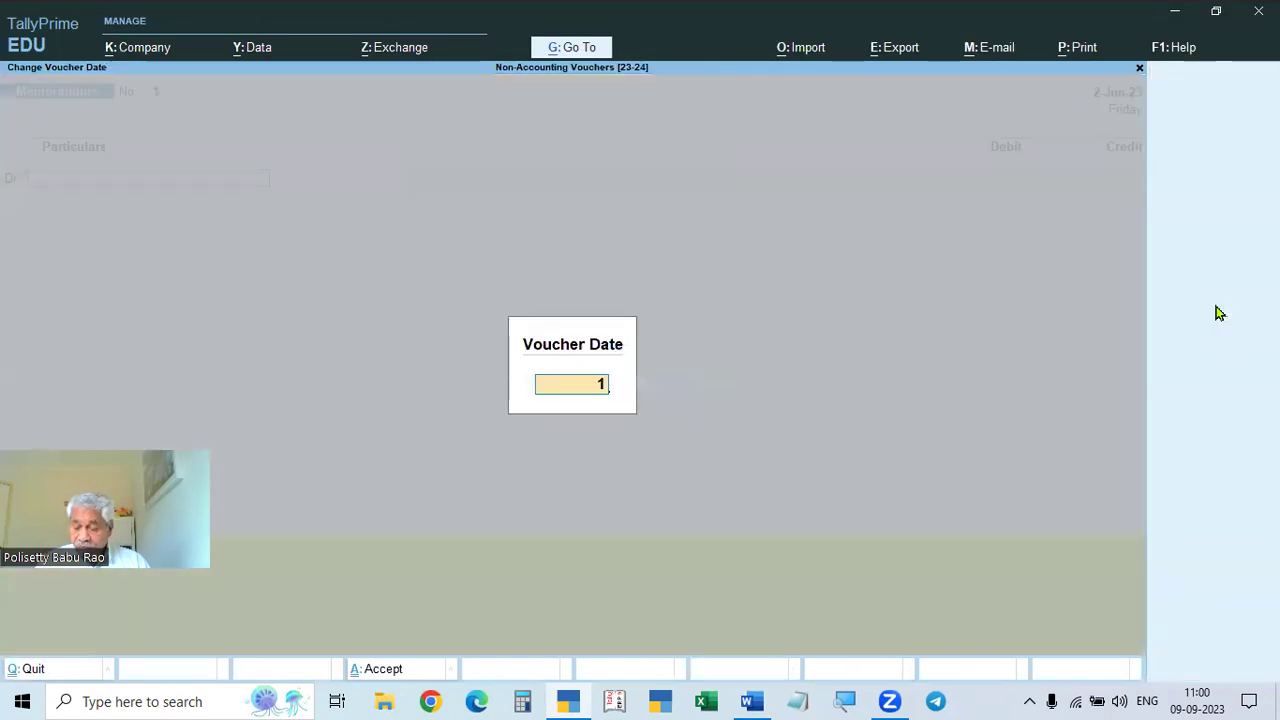
pyautogui.press('Return')
# - Consult problem 3 in the Word assignment and select the customer named there as the voucher's debit ledger
pyautogui.hotkey('alt', 'Tab')
pyautogui.hotkey('alt', 'Tab')
pyautogui.hotkey('alt', 'Tab')
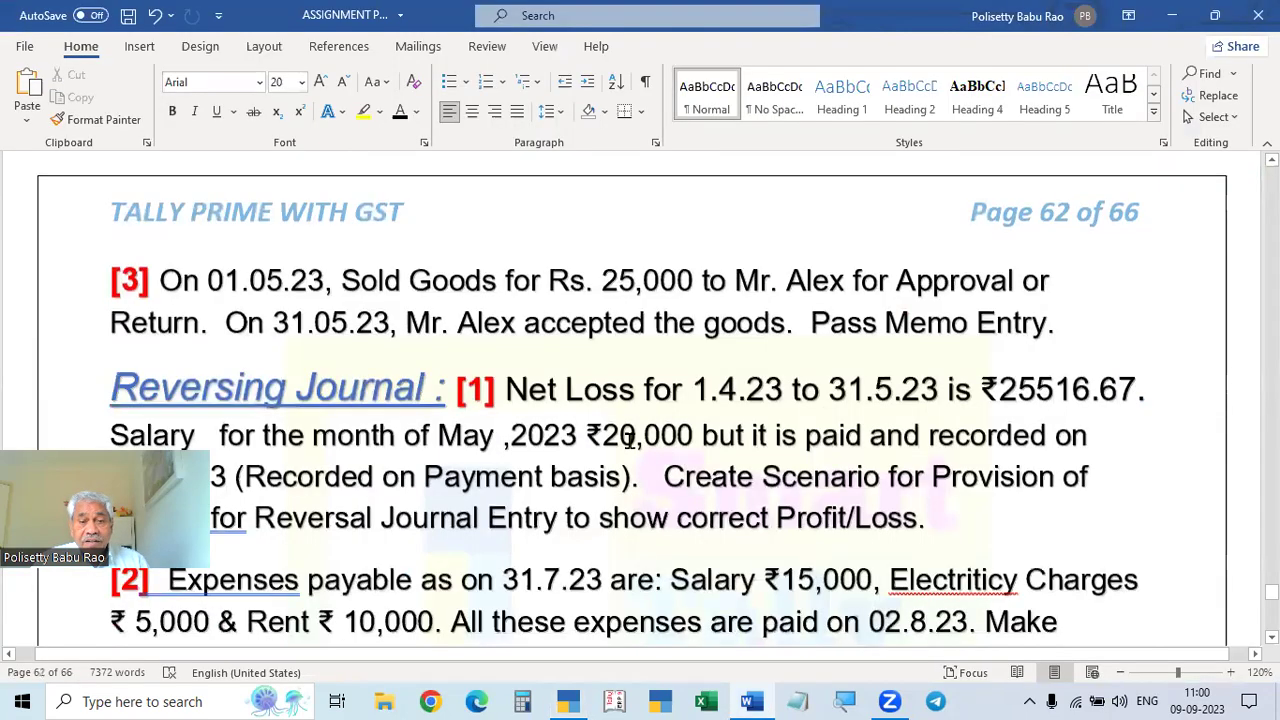
pyautogui.scroll(-1, 632, 410)
pyautogui.scroll(2, 537, 409)
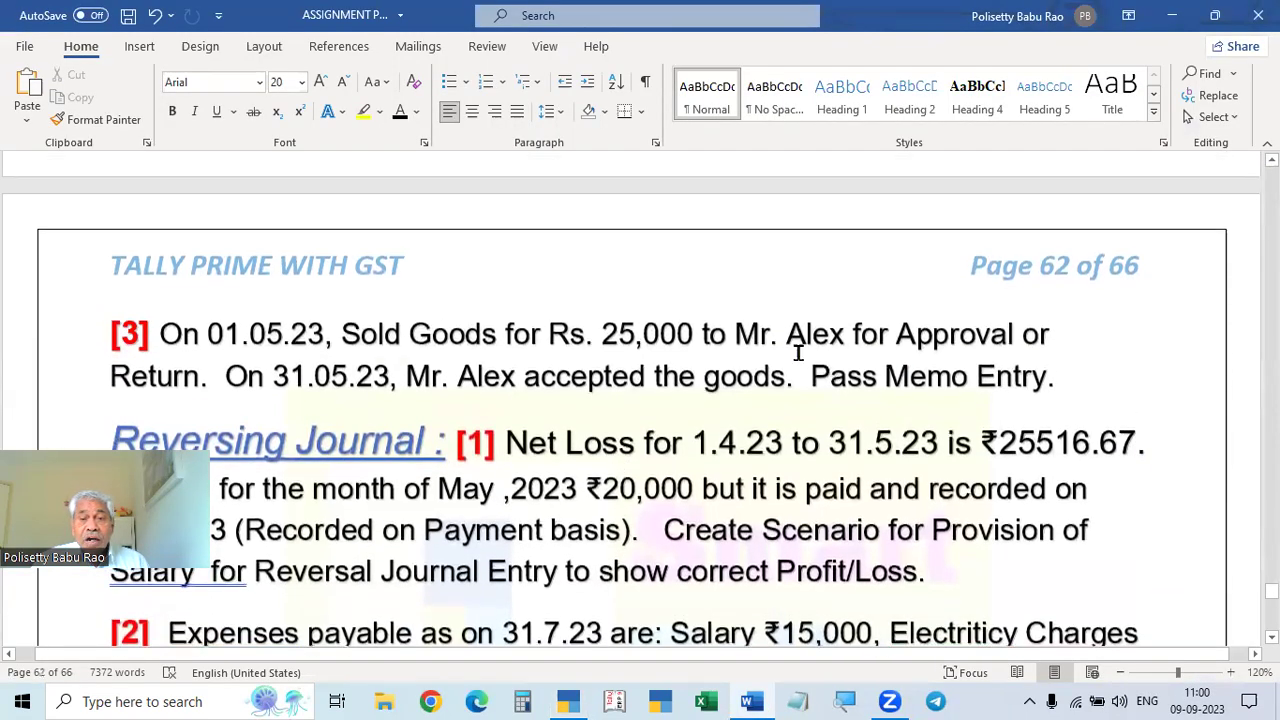
pyautogui.hotkey('alt', 'Tab')
pyautogui.write('al')
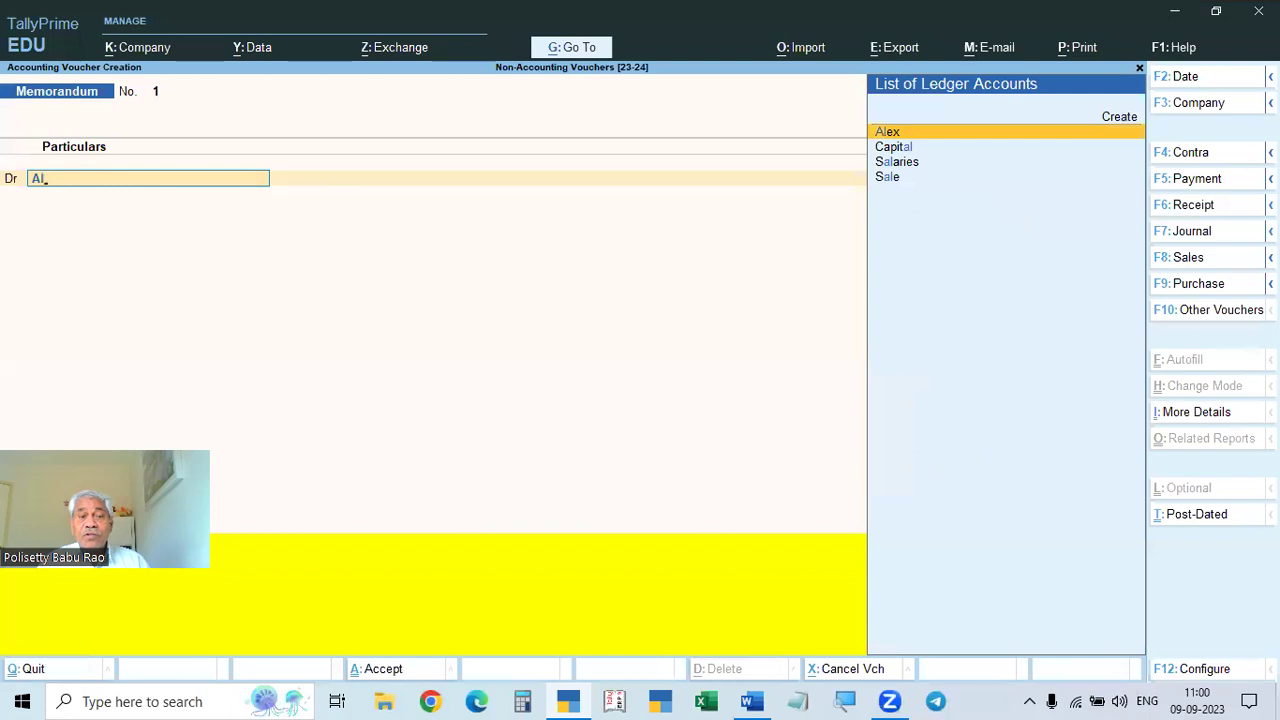
pyautogui.press('Return')
# - Debit the customer's ledger with 25,000 and allocate the amount as On Account in the bill-wise details
pyautogui.hotkey('alt', 'Tab')
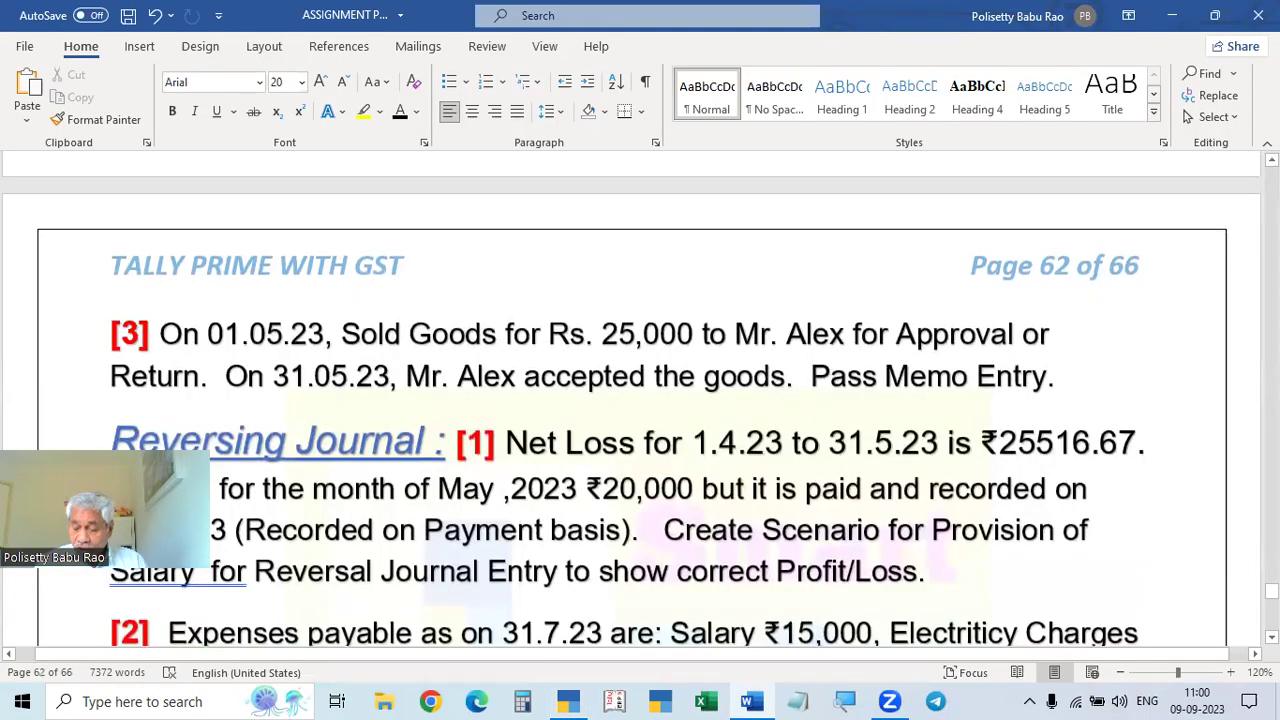
pyautogui.hotkey('alt', 'Tab')
pyautogui.write('25,000')
pyautogui.press('Return')
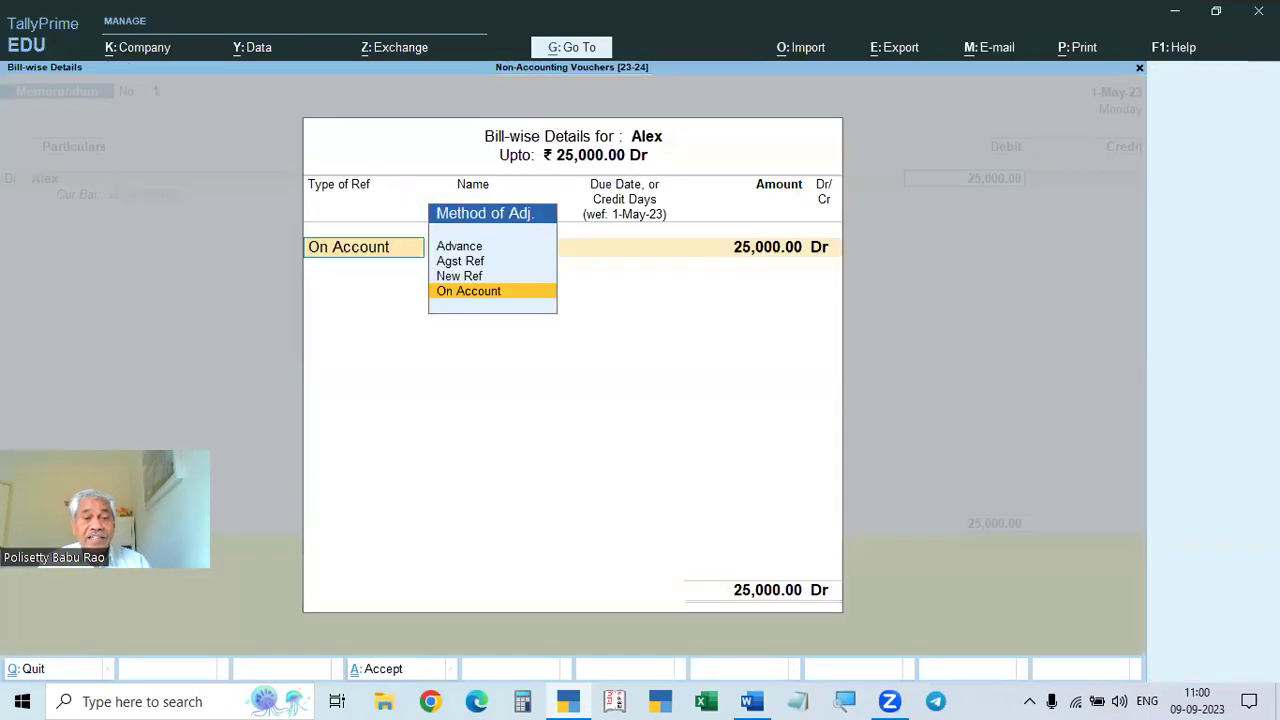
pyautogui.press('Return')
pyautogui.press('Return')
pyautogui.press('Return')
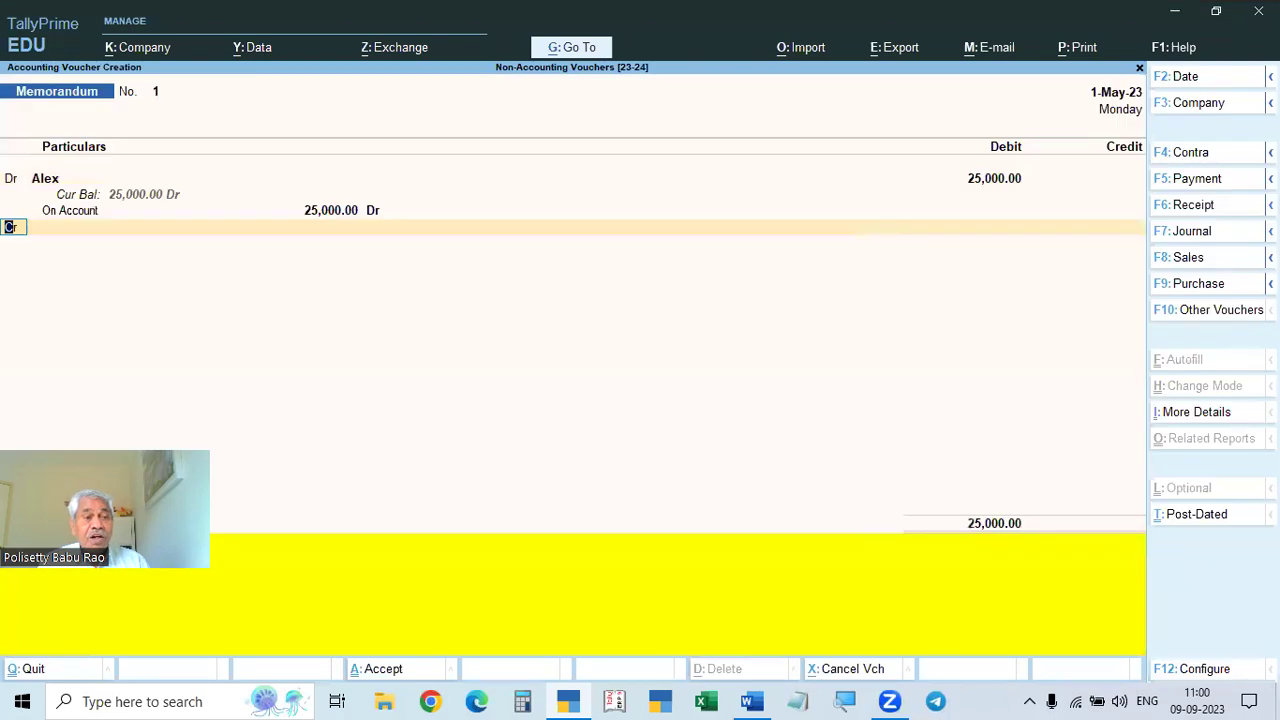
# - Recheck problem 3 in Word and choose the Sale ledger for the voucher's credit line
pyautogui.press('Return')
pyautogui.hotkey('alt', 'Tab')
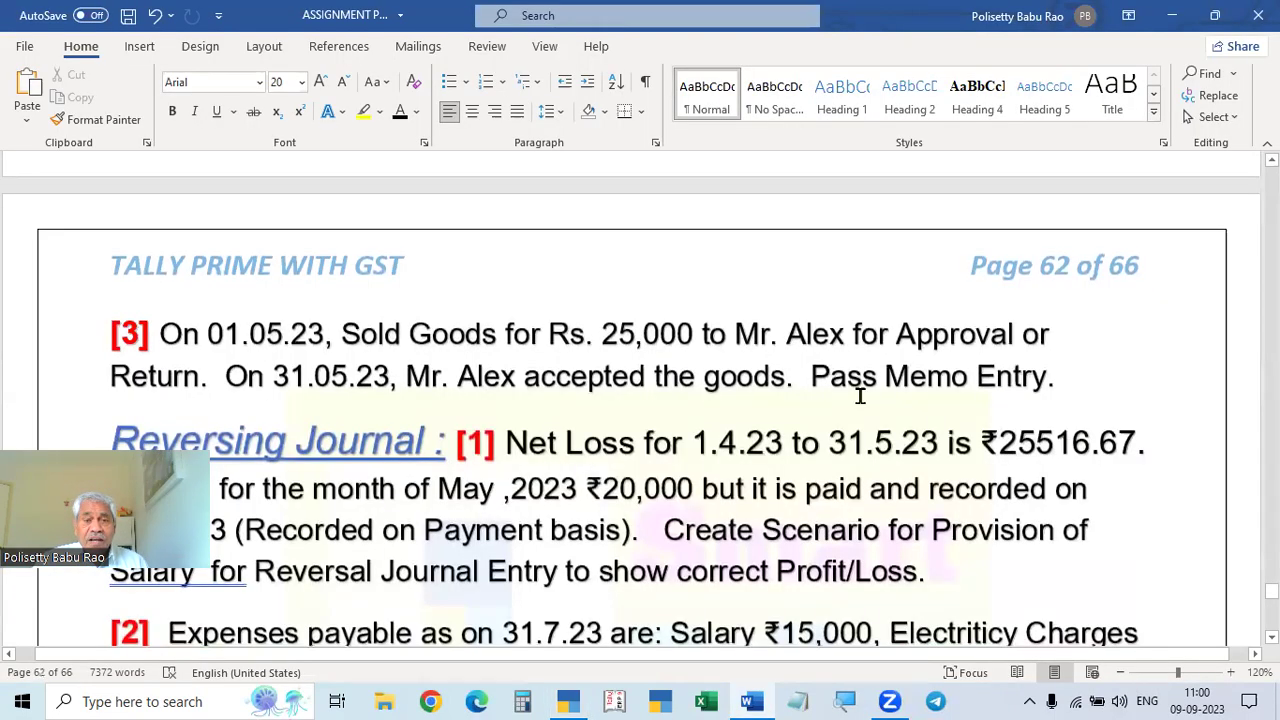
pyautogui.hotkey('alt', 'Tab')
pyautogui.hotkey('alt', 'Tab')
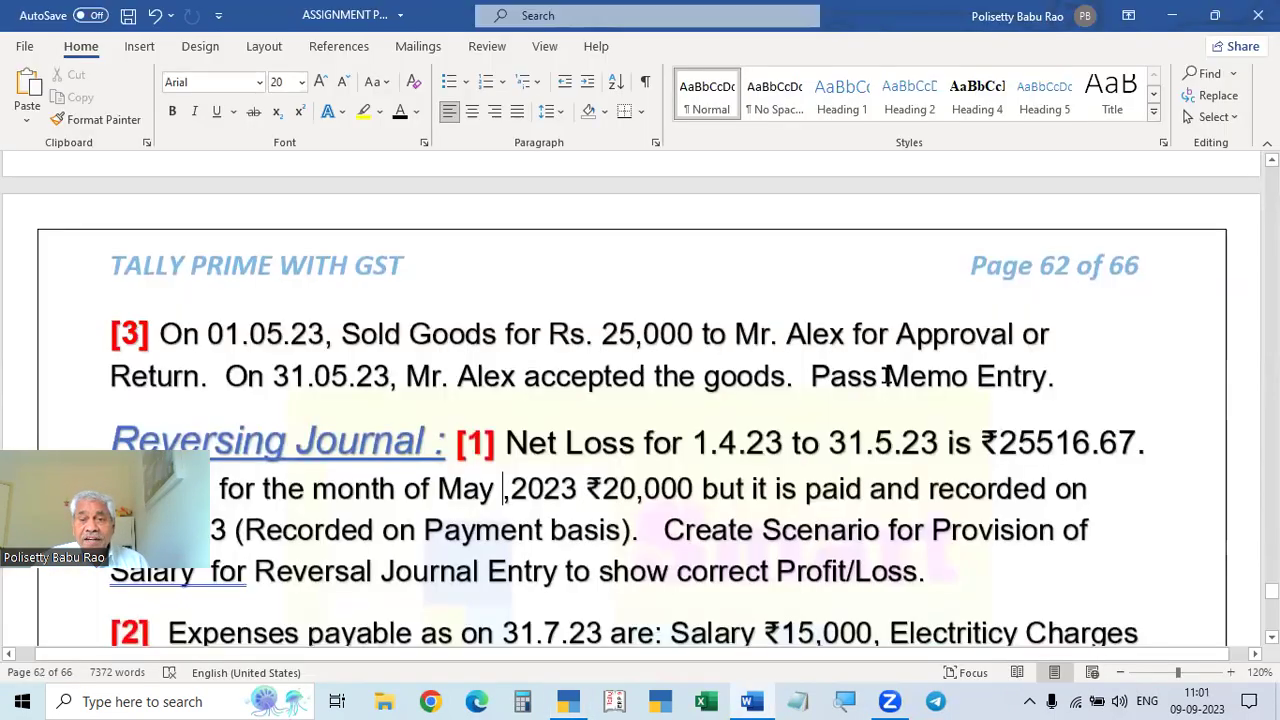
pyautogui.hotkey('alt', 'Tab')
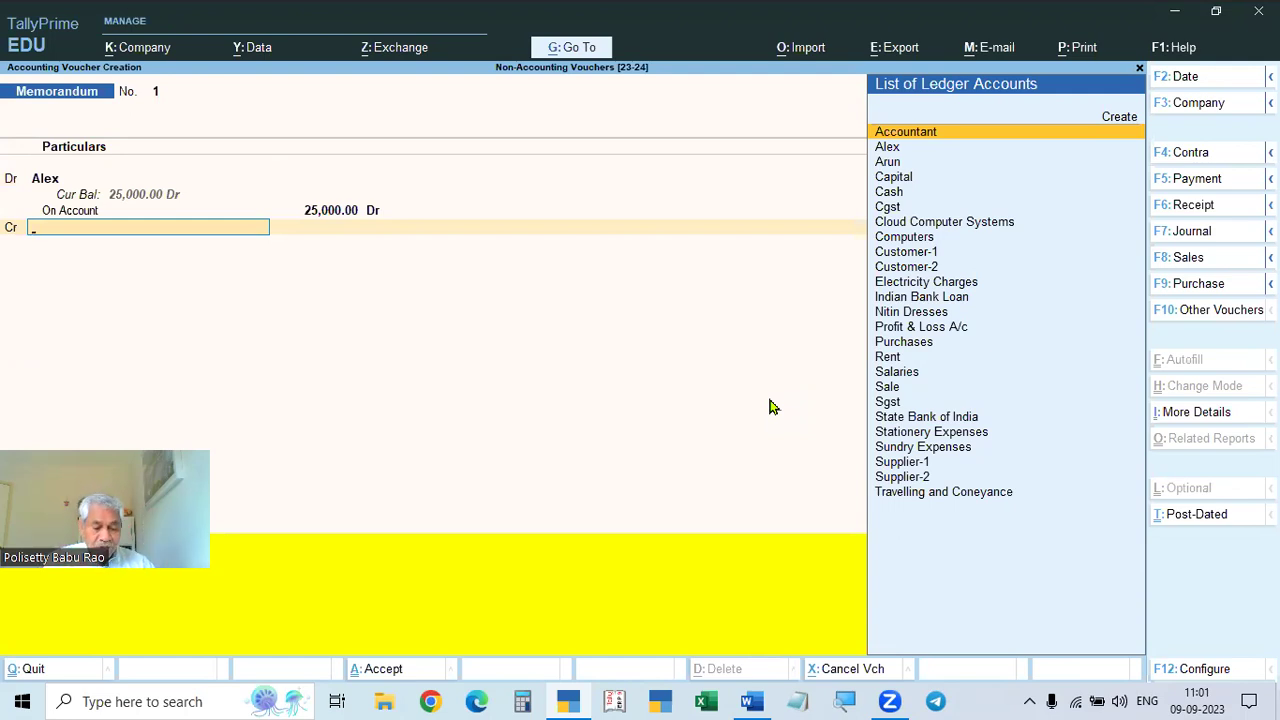
pyautogui.write('Sal')
pyautogui.press('Down')
pyautogui.press('Down')
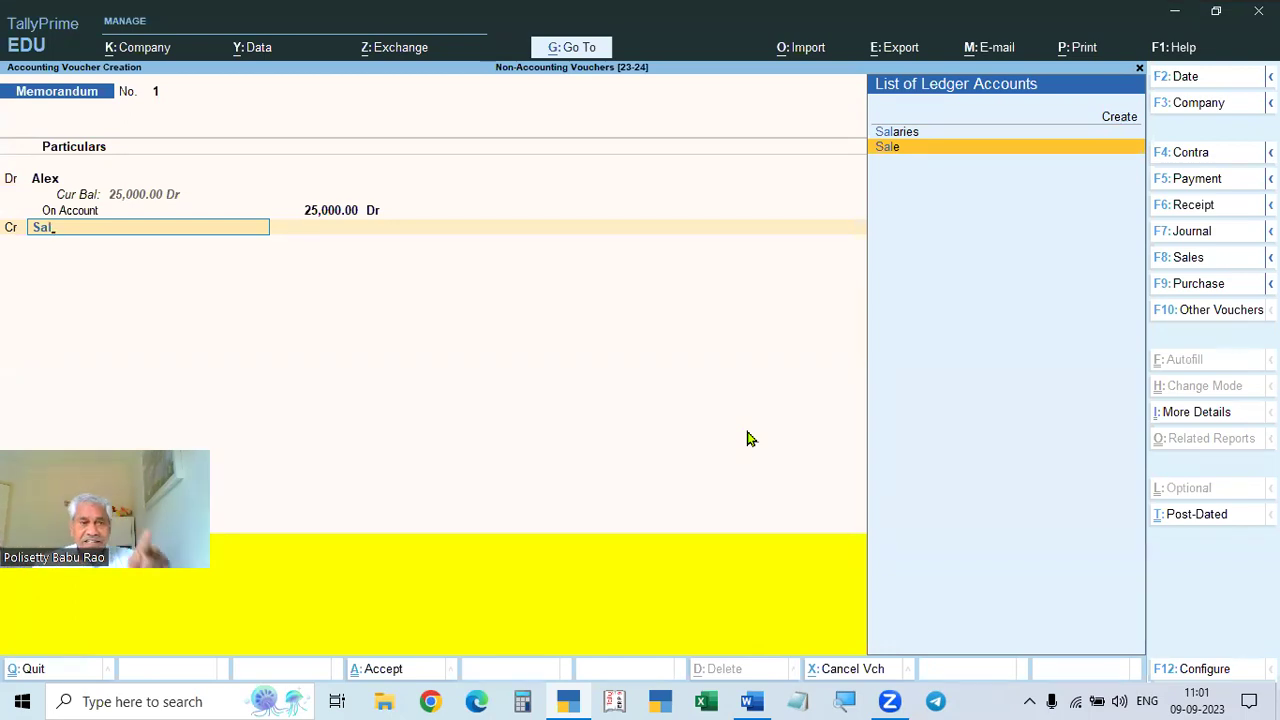
# - Credit the Sale ledger in the memorandum voucher and allocate Item A to it with the order number Not Applicable
pyautogui.press('Return')
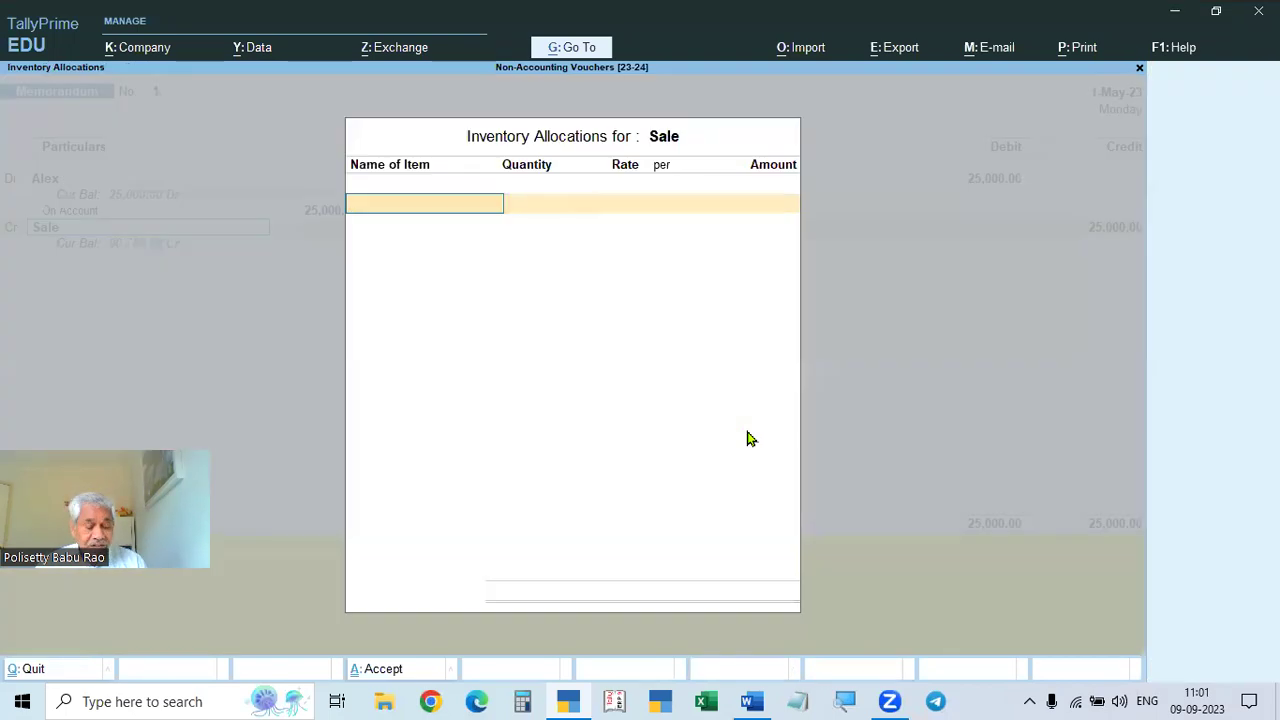
pyautogui.hotkey('alt', 'Tab')
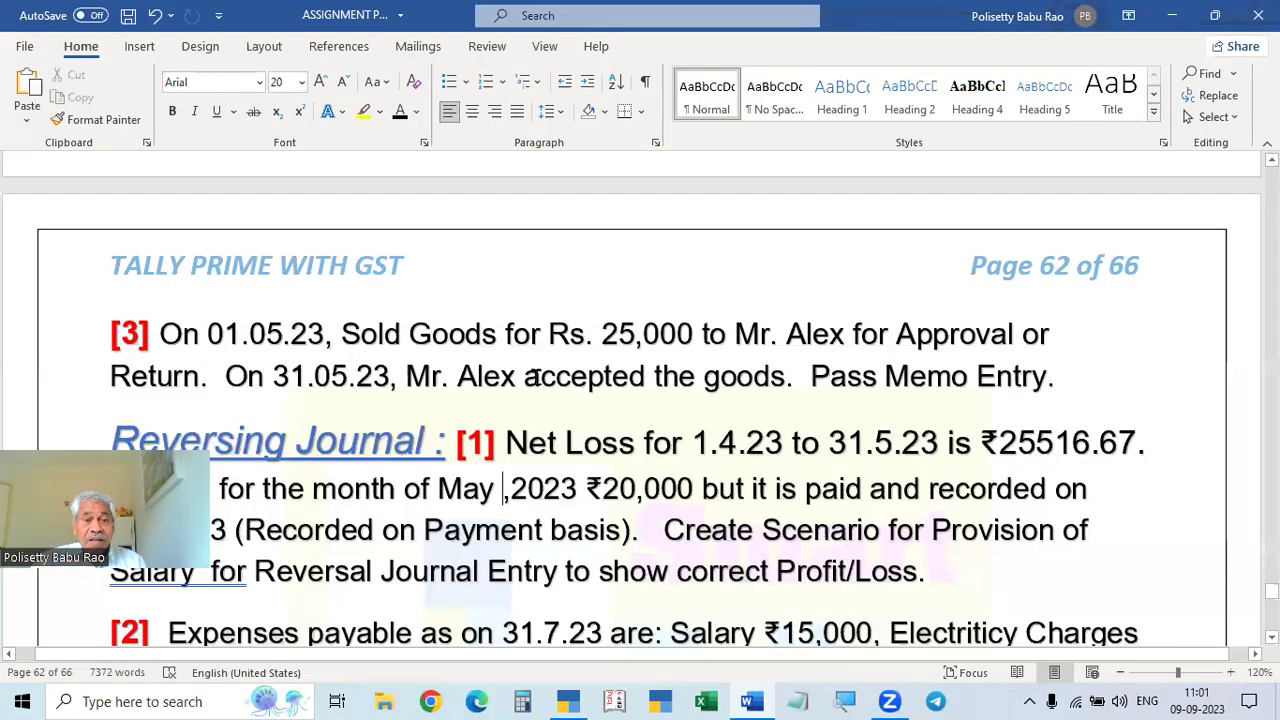
pyautogui.hotkey('alt', 'Tab')
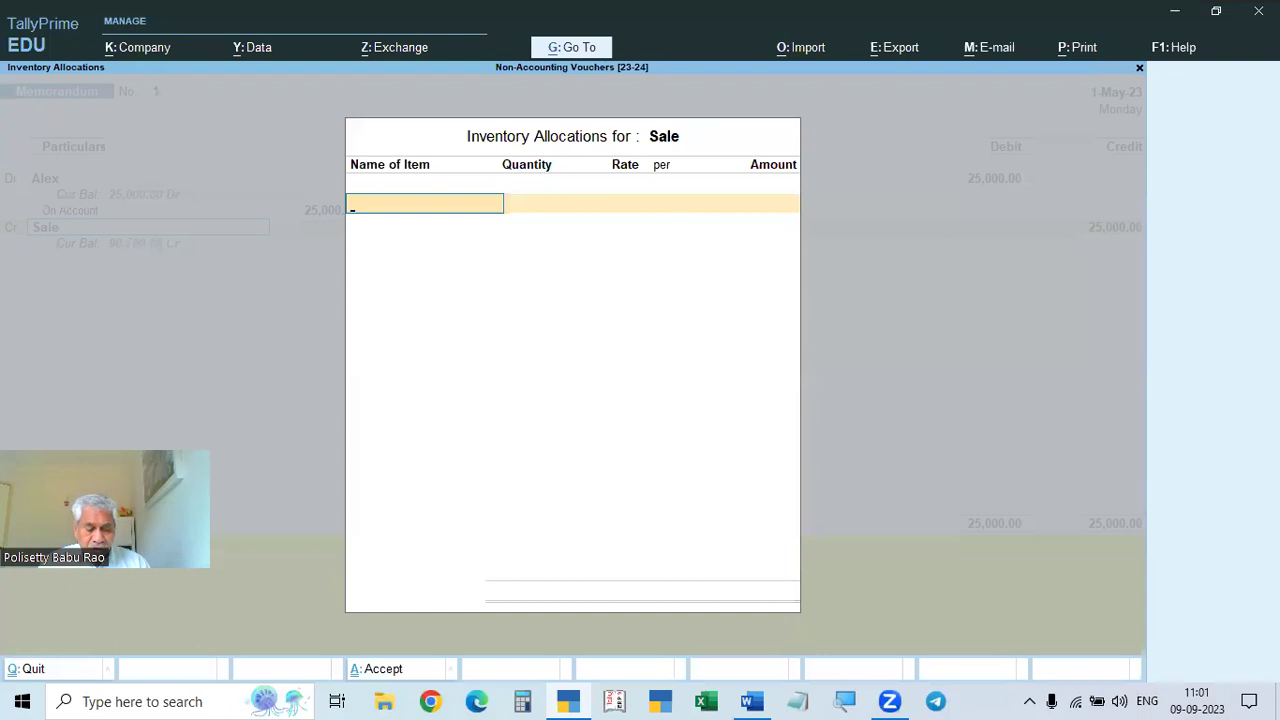
pyautogui.press('Down')
pyautogui.press('Return')
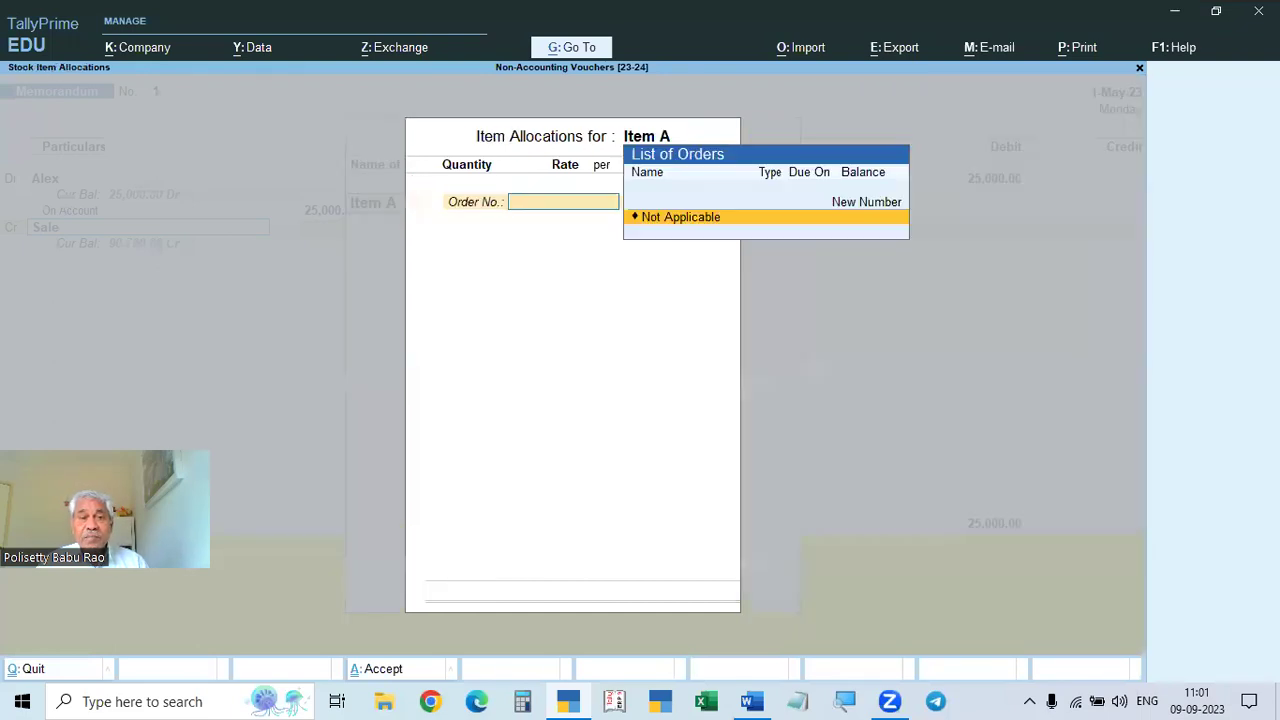
pyautogui.press('Return')
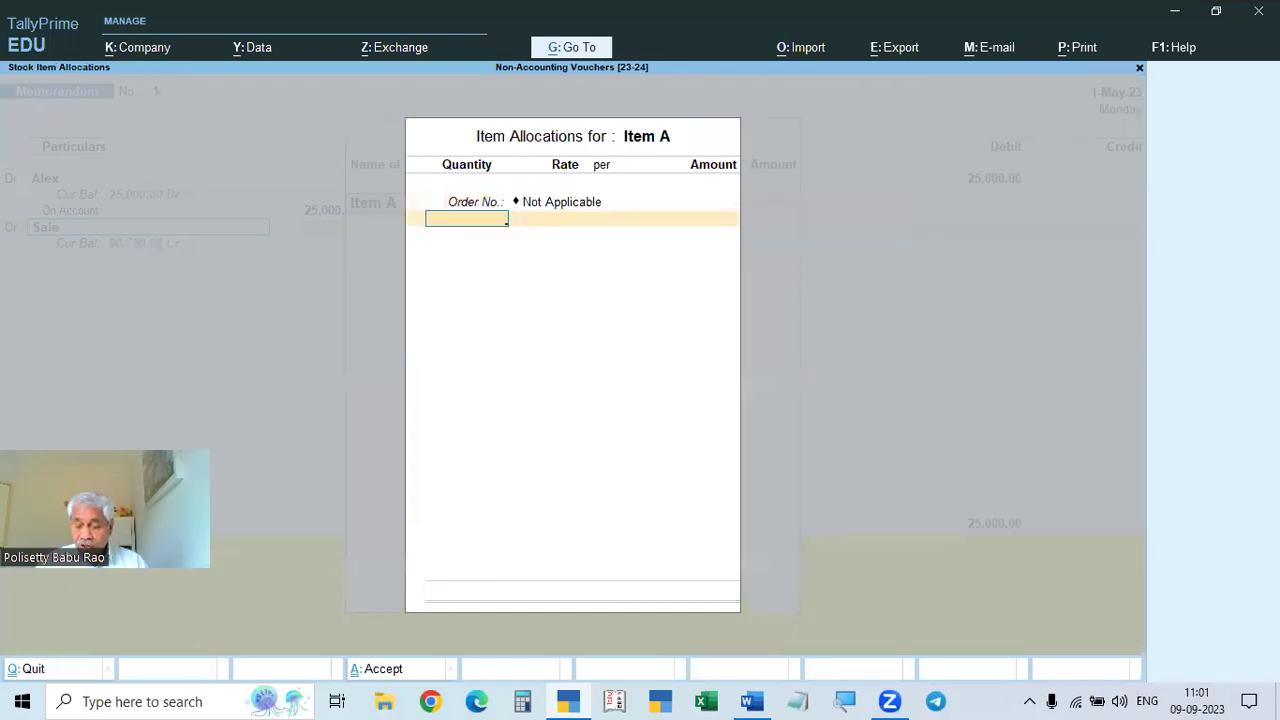
# - Enter a quantity of 1 PCS for Item A at a rate of 25,000
pyautogui.press('Return')
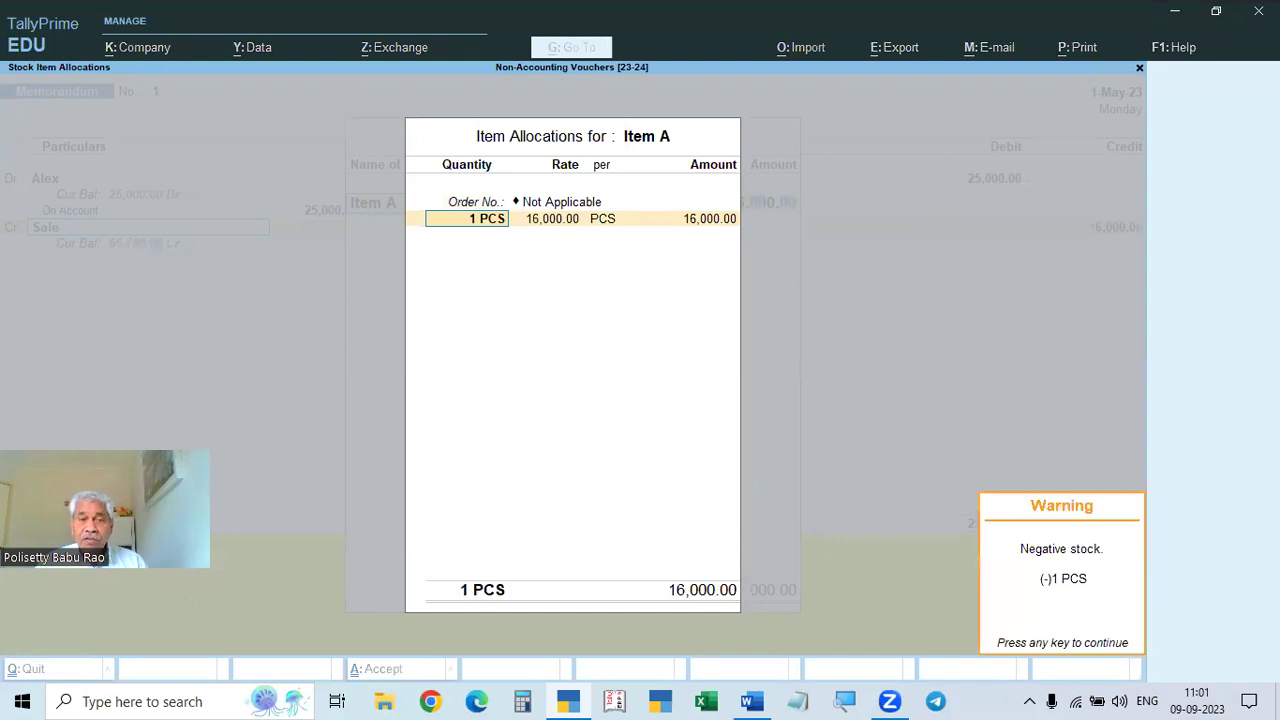
pyautogui.press('Return')
pyautogui.write('50')
pyautogui.press('BackSpace')
pyautogui.press('BackSpace')
pyautogui.press('BackSpace')
pyautogui.press('BackSpace')
pyautogui.write('25000')
pyautogui.press('Return')
pyautogui.press('Return')
pyautogui.press('Return')
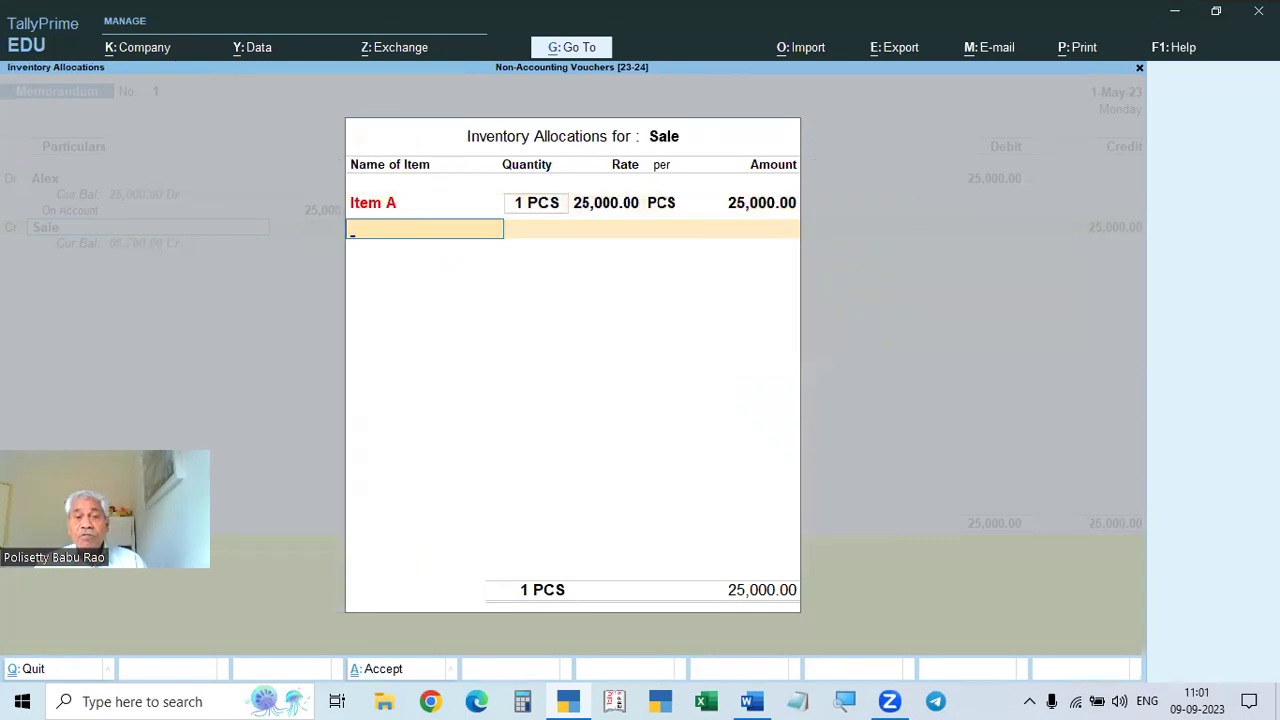
# - Finish the inventory allocation, accept the memorandum voucher without a narration, and leave voucher entry
pyautogui.press('Return')
pyautogui.press('Return')
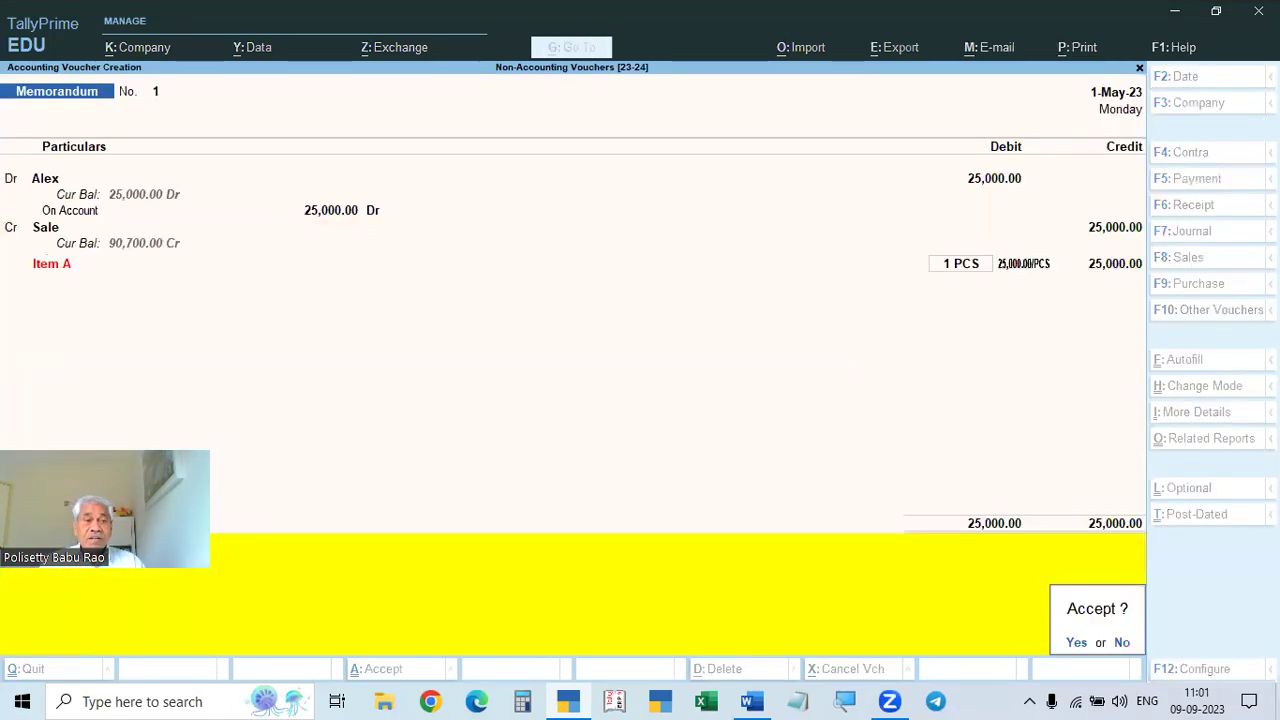
pyautogui.press('Return')
pyautogui.press('Escape')
pyautogui.press('Return')
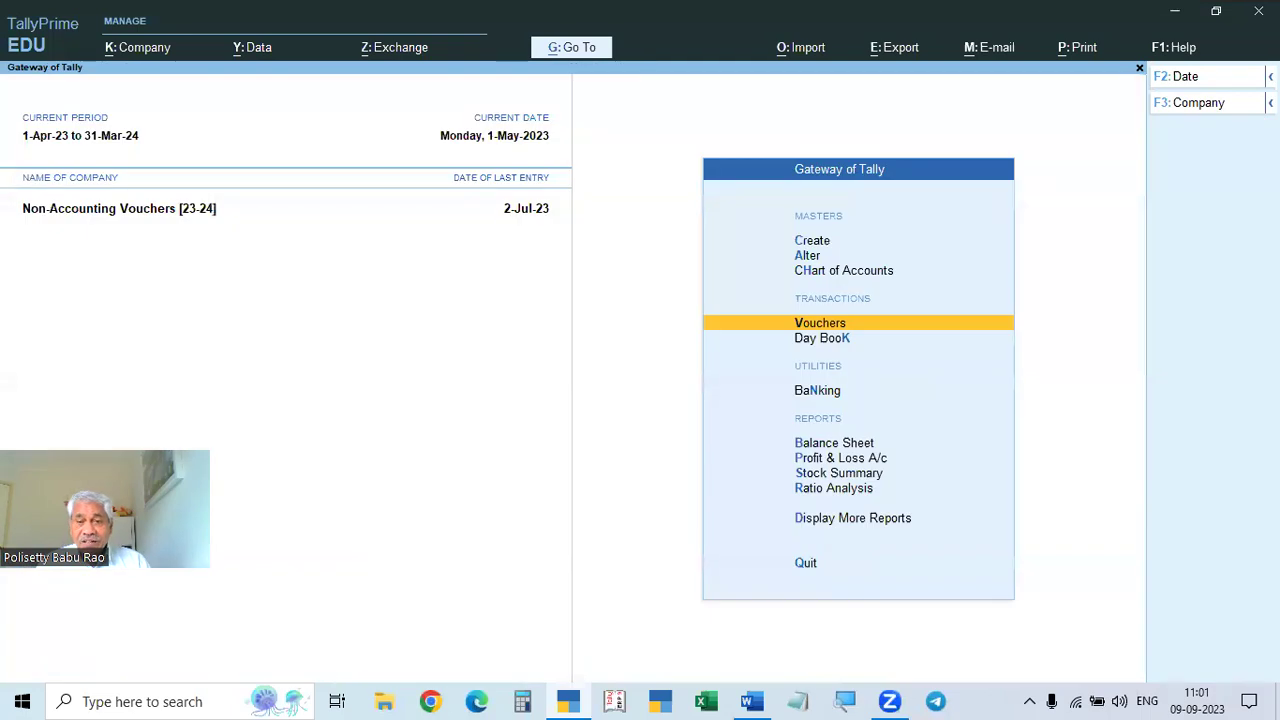
# - View the Profit & Loss A/c report in detailed form
pyautogui.press('Down')
pyautogui.press('Down')
pyautogui.press('Down')
pyautogui.press('Down')
pyautogui.press('Return')
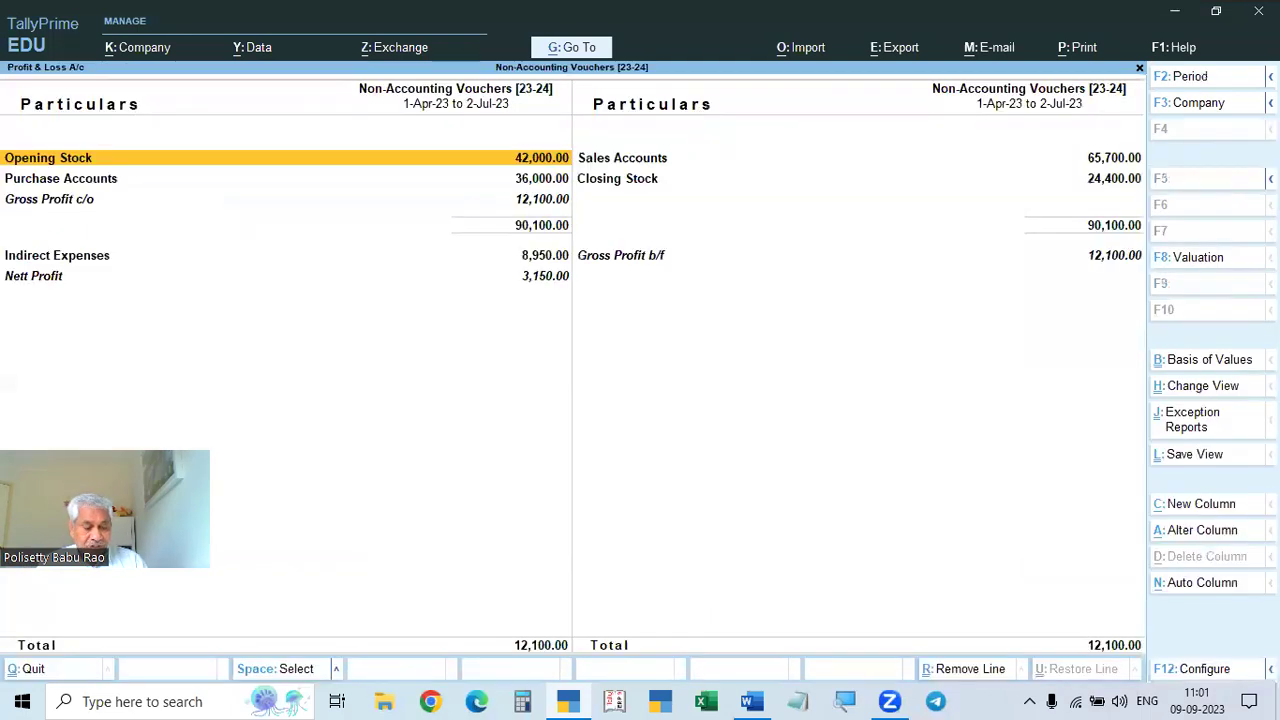
pyautogui.hotkey('alt', 'space')
pyautogui.press('Escape')
pyautogui.hotkey('alt', 'F5')
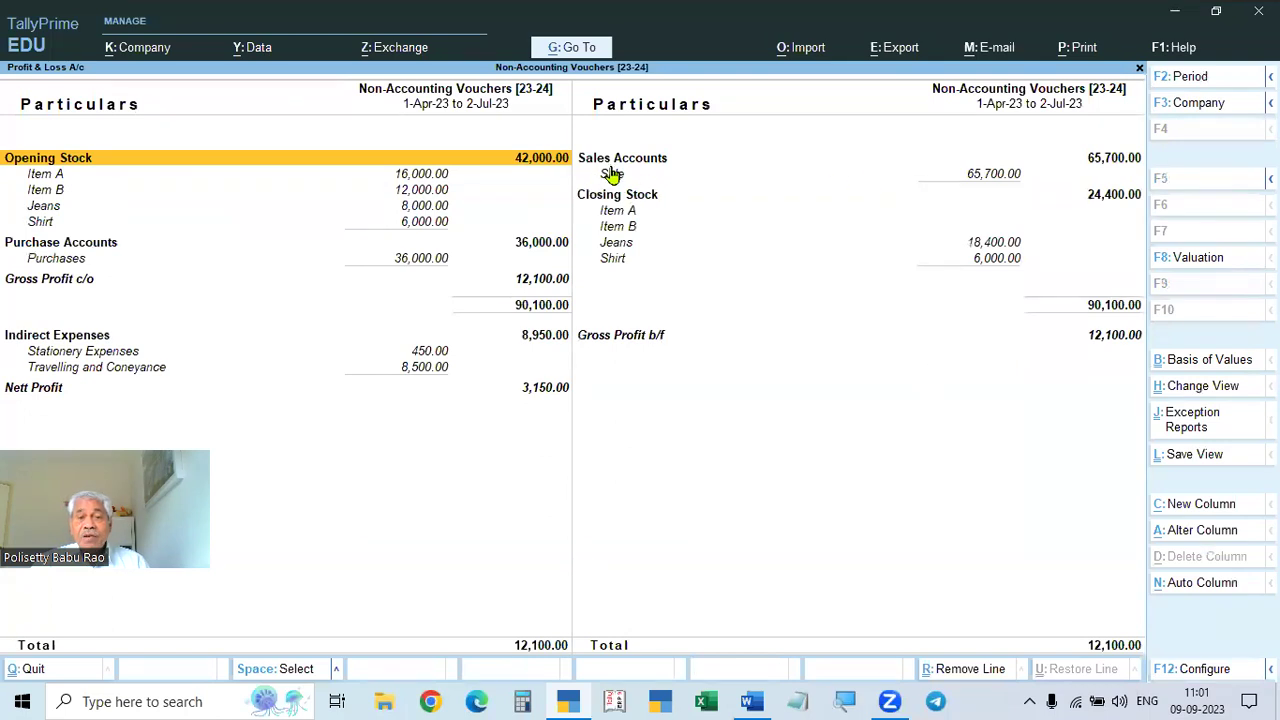
# - Open the Sale ledger's monthly summary and look over the April to July sales
pyautogui.press('Right')
pyautogui.press('Down')
pyautogui.press('Return')
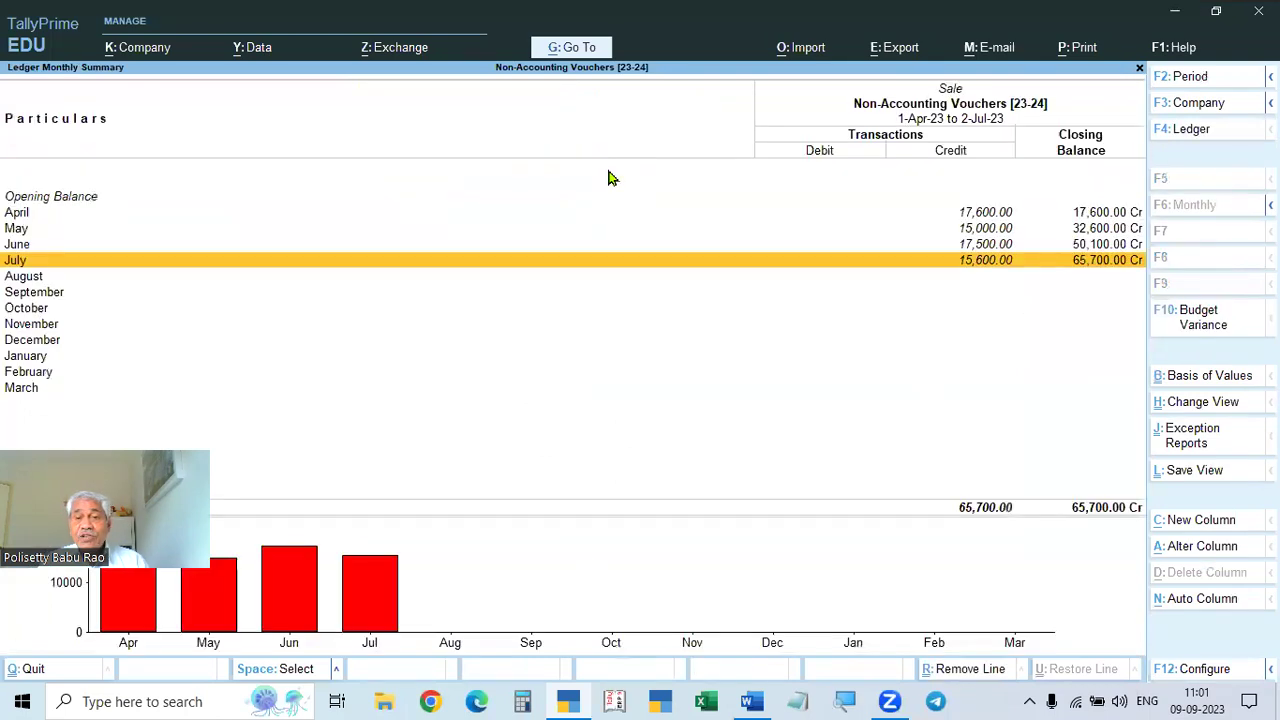
pyautogui.press('Up')
pyautogui.press('Up')
pyautogui.press('Up')
pyautogui.press('Down')
pyautogui.press('Down')
pyautogui.press('Down')
pyautogui.press('Down')
pyautogui.press('Down')
pyautogui.press('Up')
pyautogui.press('Up')
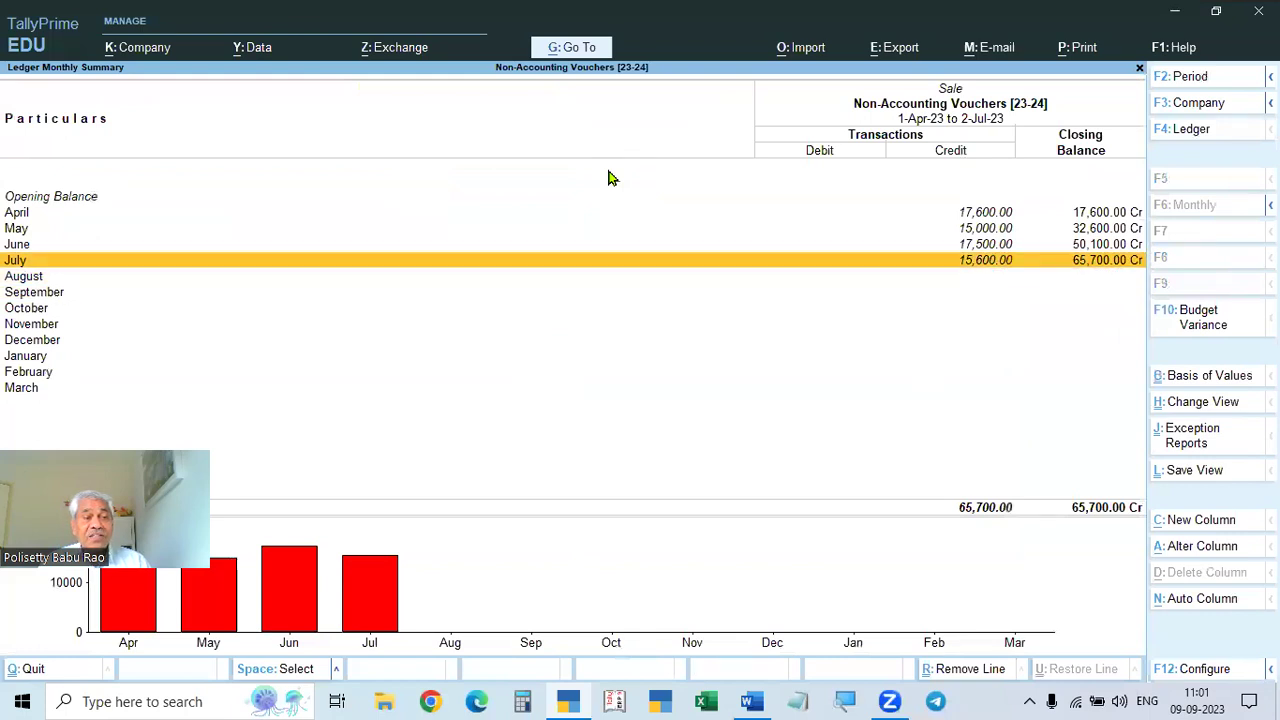
pyautogui.press('Up')
pyautogui.press('Up')
pyautogui.press('Up')
# - Check the sale-on-approval task in the Word assignment against the Sale ledger's May vouchers in TallyPrime, and return to the Gateway of Tally
pyautogui.hotkey('alt', 'Tab')
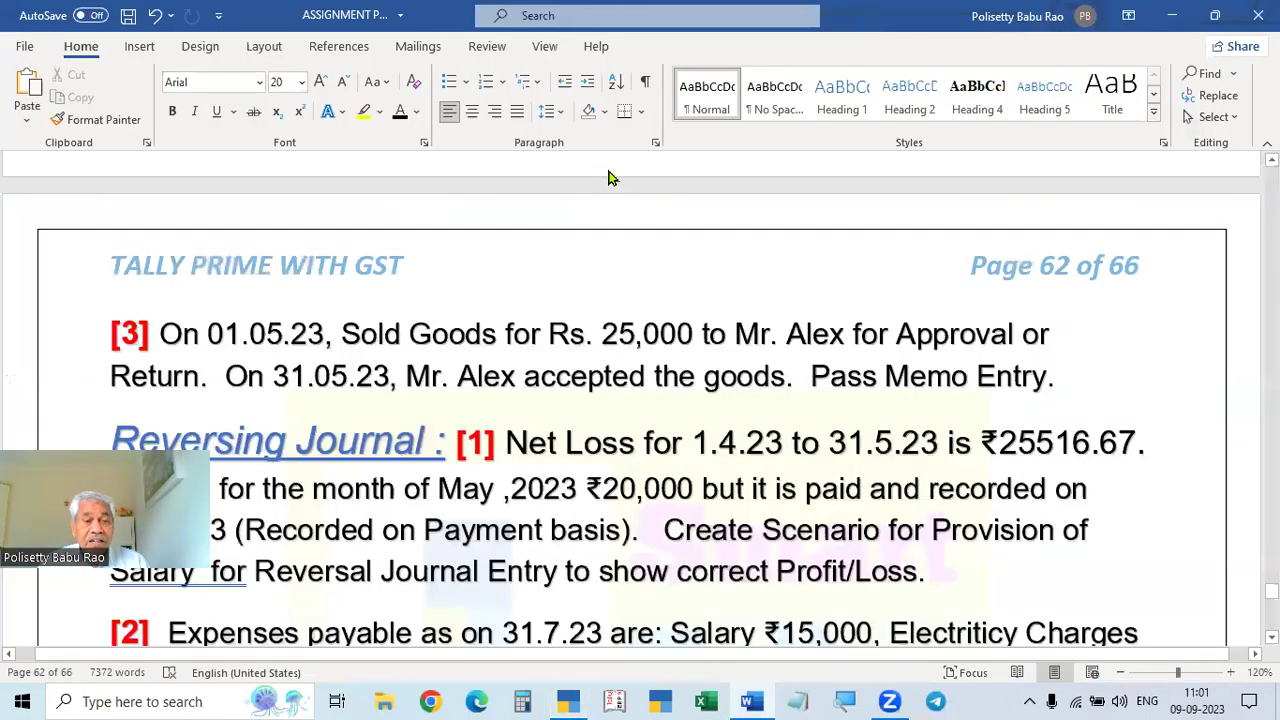
pyautogui.hotkey('alt', 'Tab')
pyautogui.press('Down')
pyautogui.press('Return')
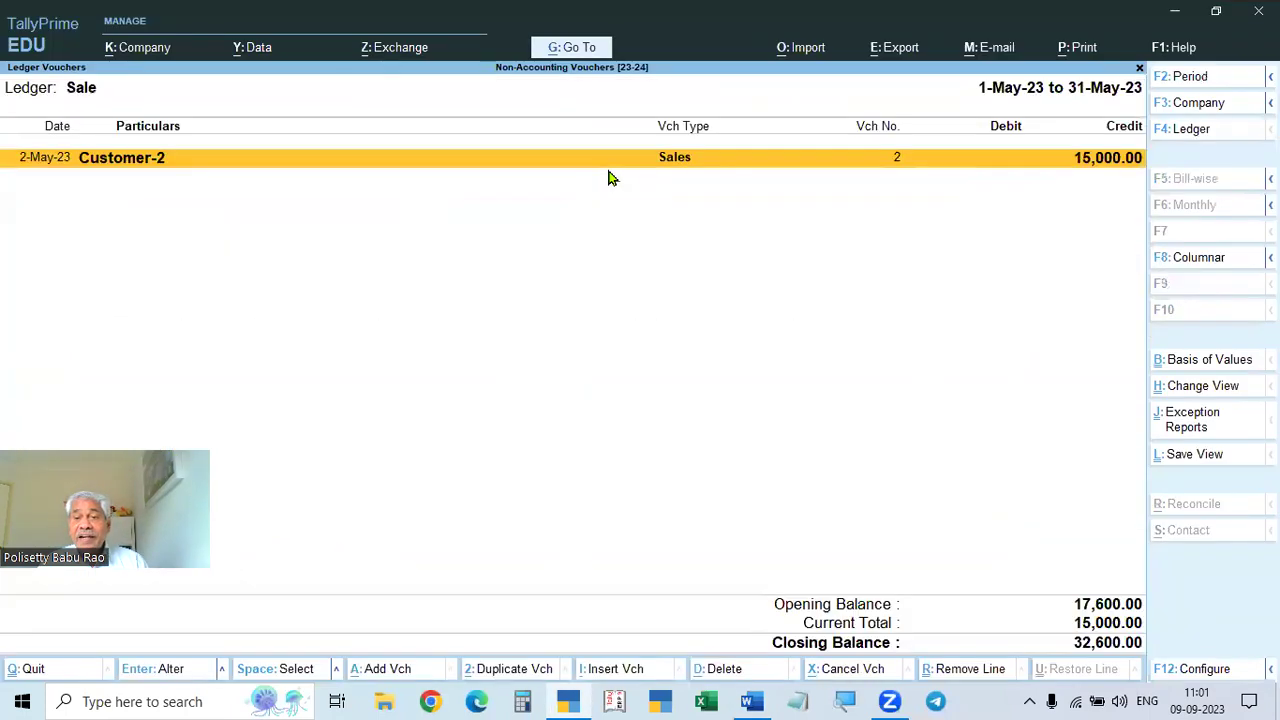
pyautogui.press('Escape')
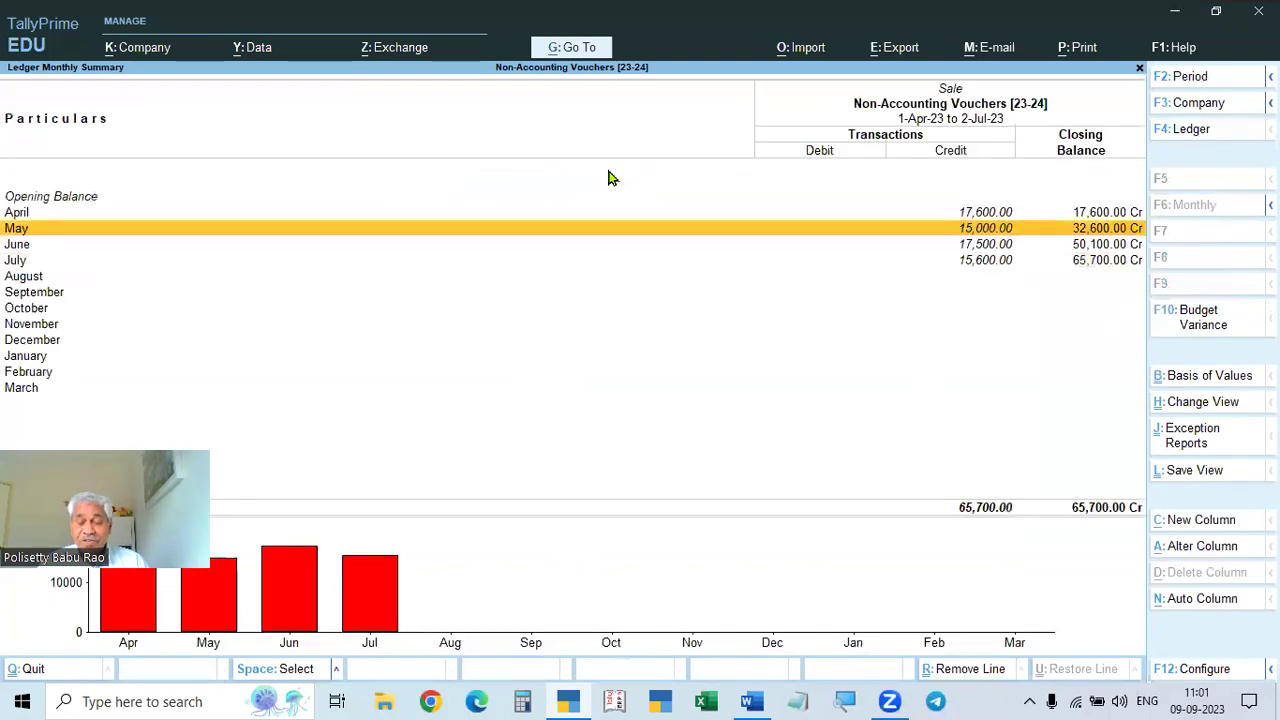
pyautogui.hotkey('alt', 'Tab')
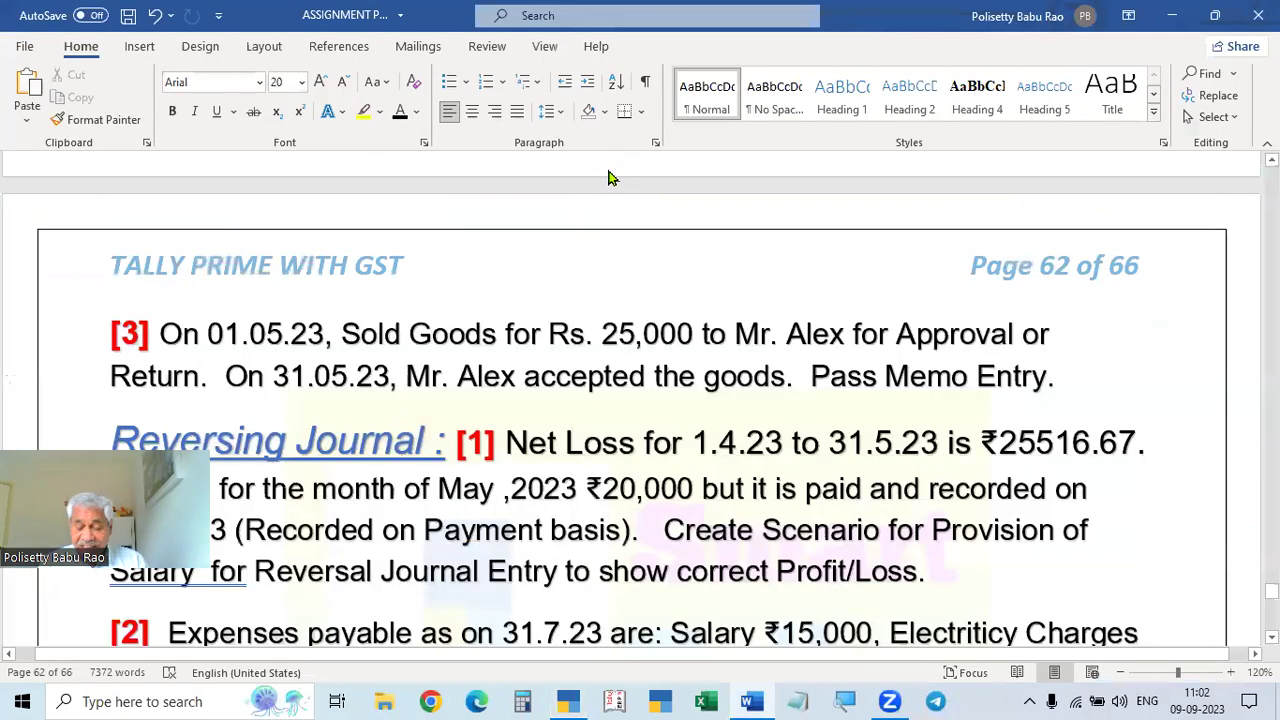
pyautogui.hotkey('alt', 'Tab')
pyautogui.press('Escape')
pyautogui.press('Escape')
# - Examine the May vouchers in the Memorandum Register and return to the exception reports
pyautogui.press('Up')
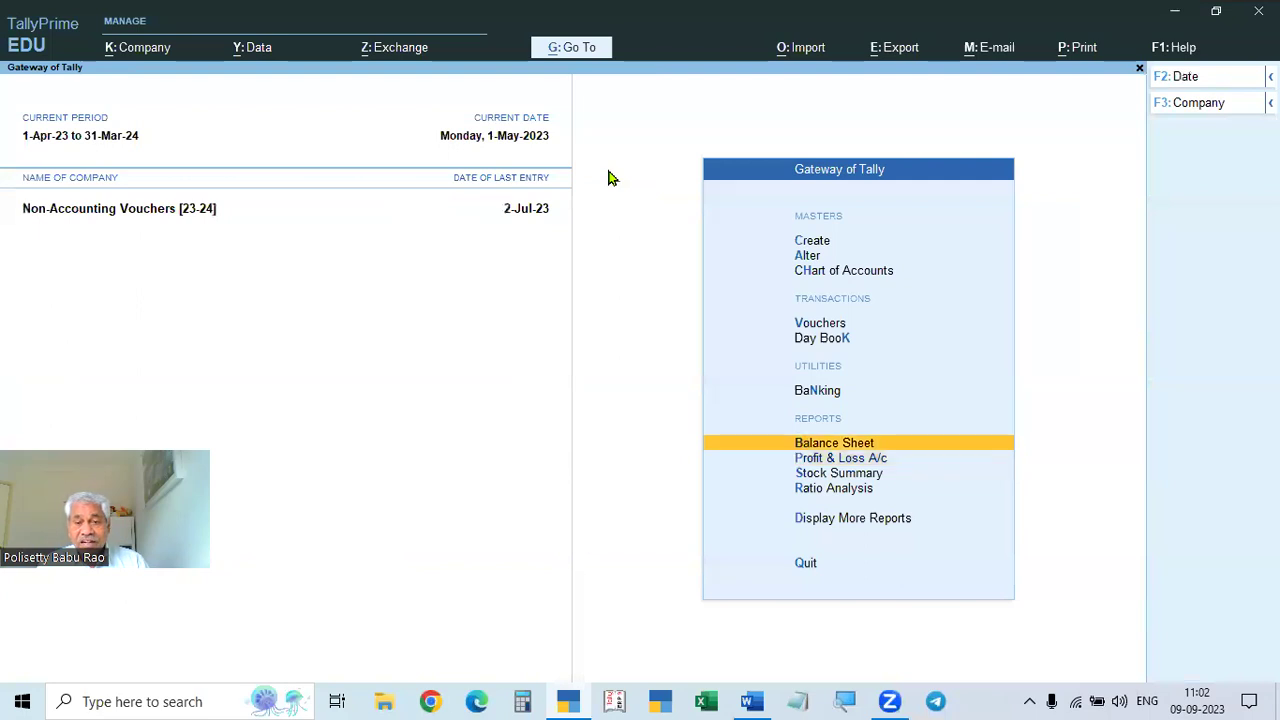
pyautogui.press('Down')
pyautogui.press('Down')
pyautogui.press('Down')
pyautogui.press('Down')
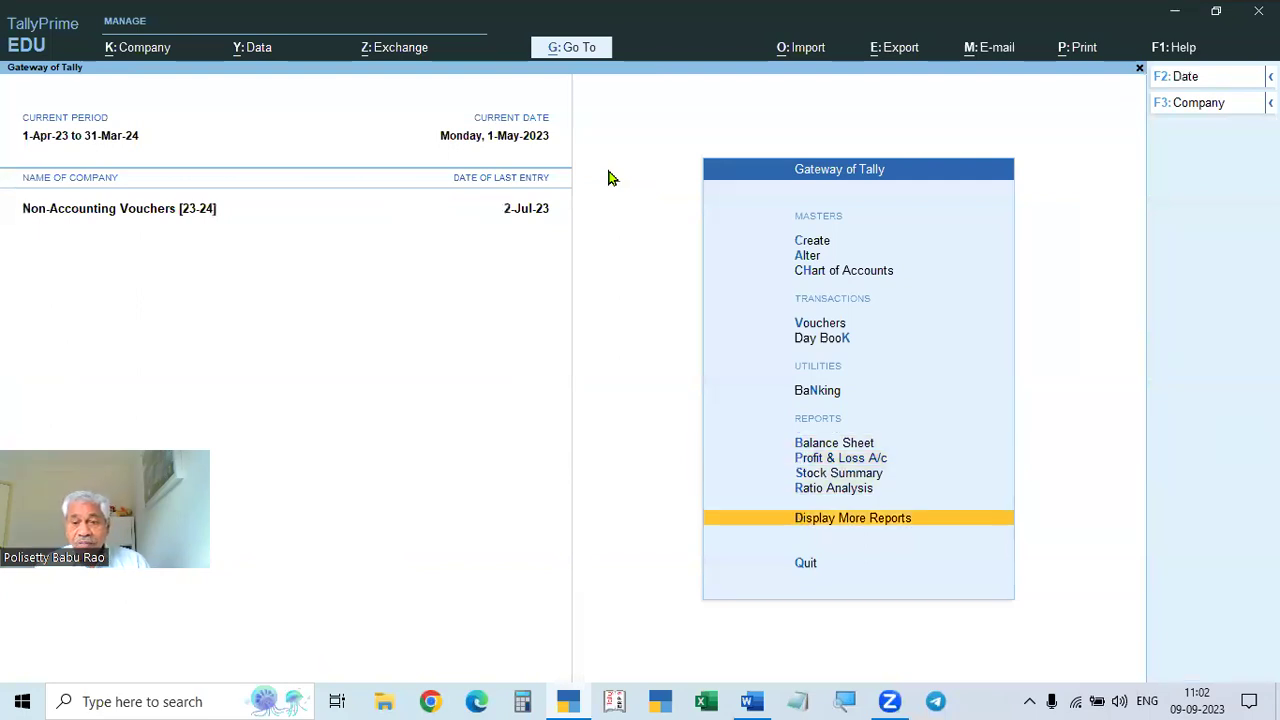
pyautogui.press('Return')
pyautogui.press('Down')
pyautogui.press('Down')
pyautogui.press('Down')
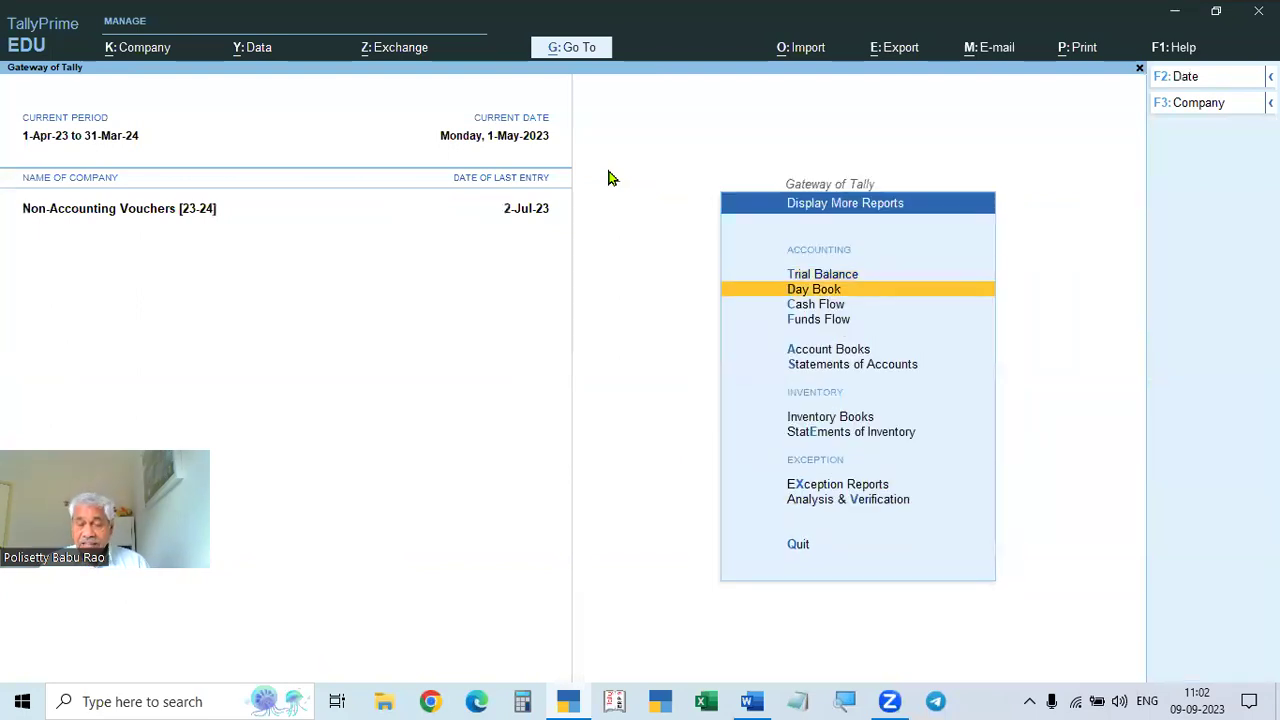
pyautogui.press('x')
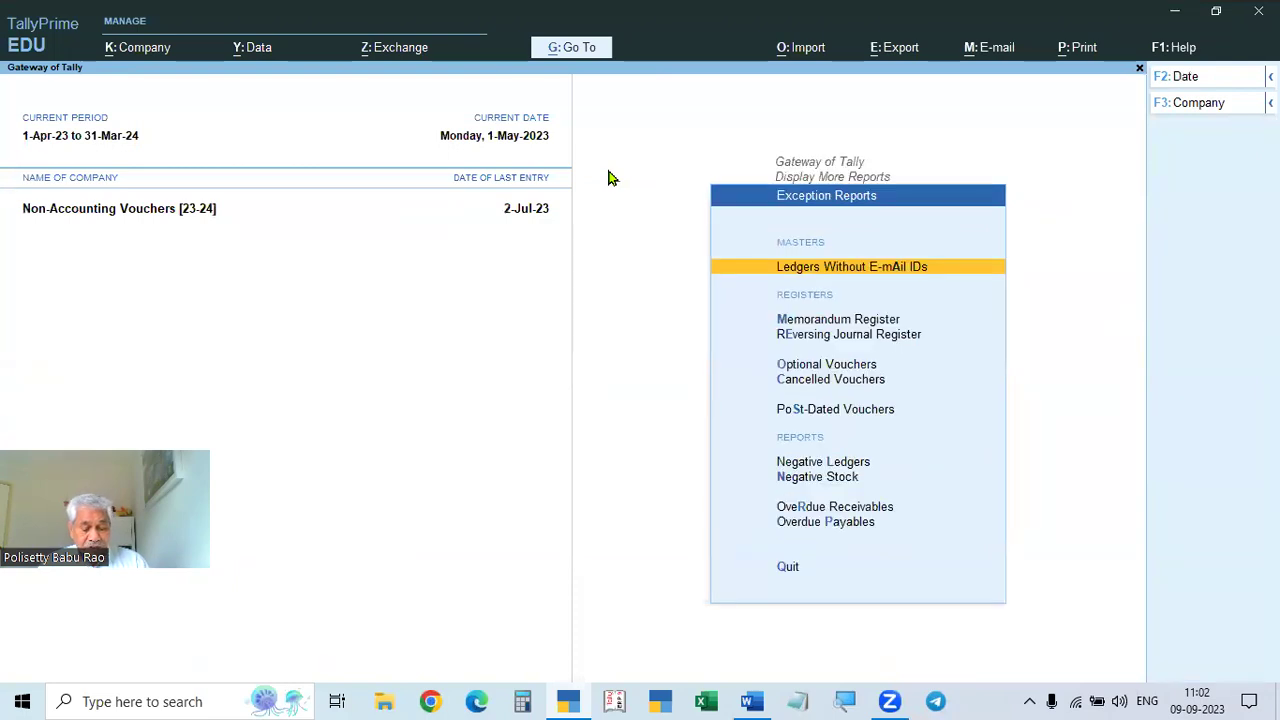
pyautogui.press('m')
pyautogui.press('Up')
pyautogui.press('Up')
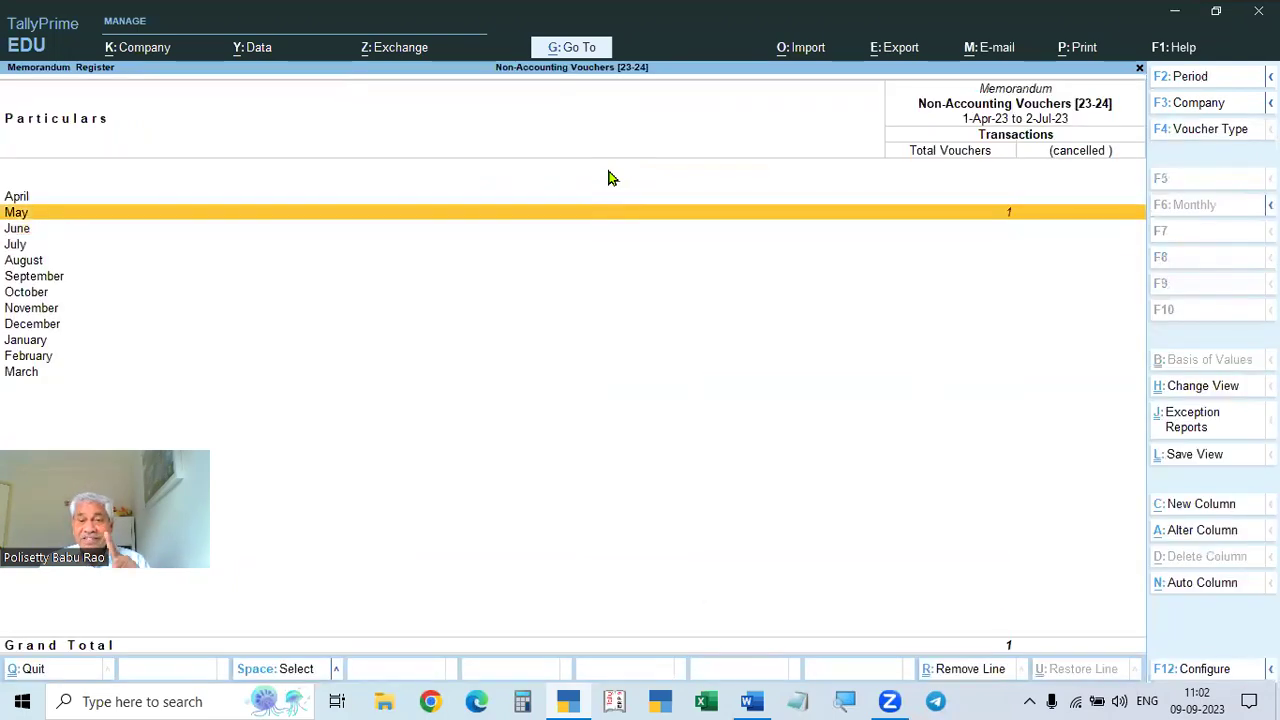
pyautogui.press('Return')
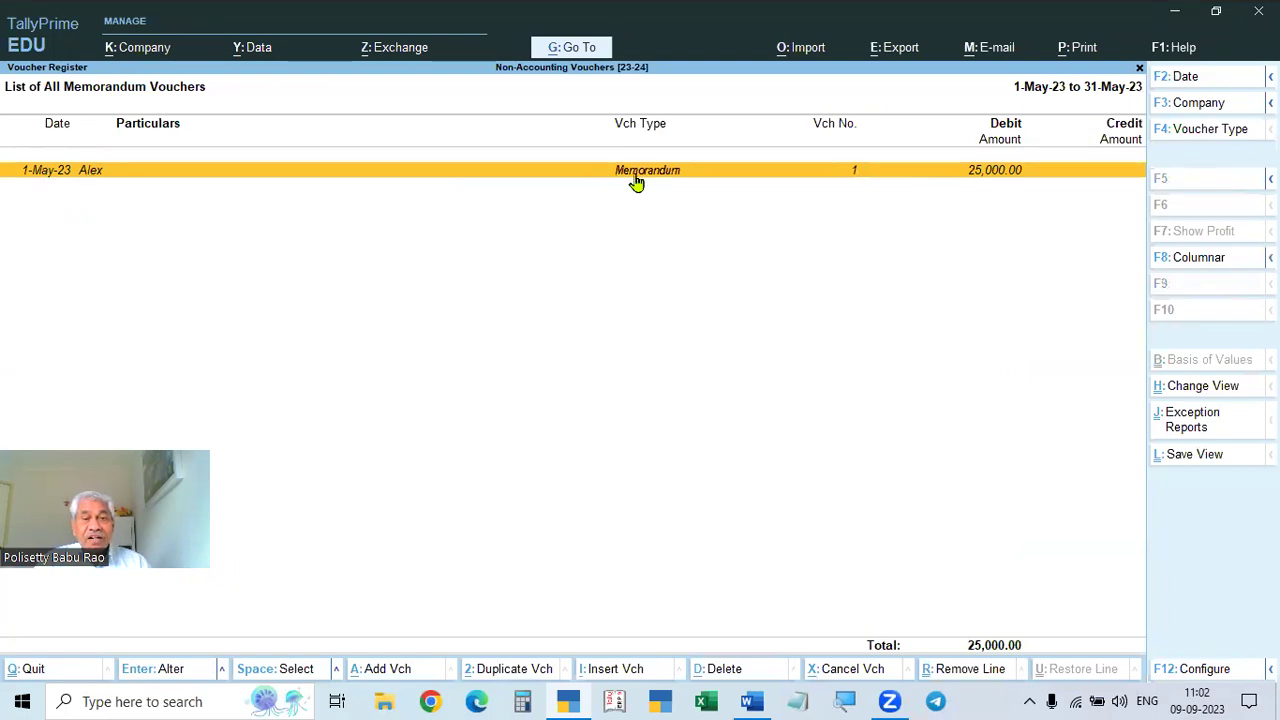
pyautogui.press('Escape')
pyautogui.press('Escape')
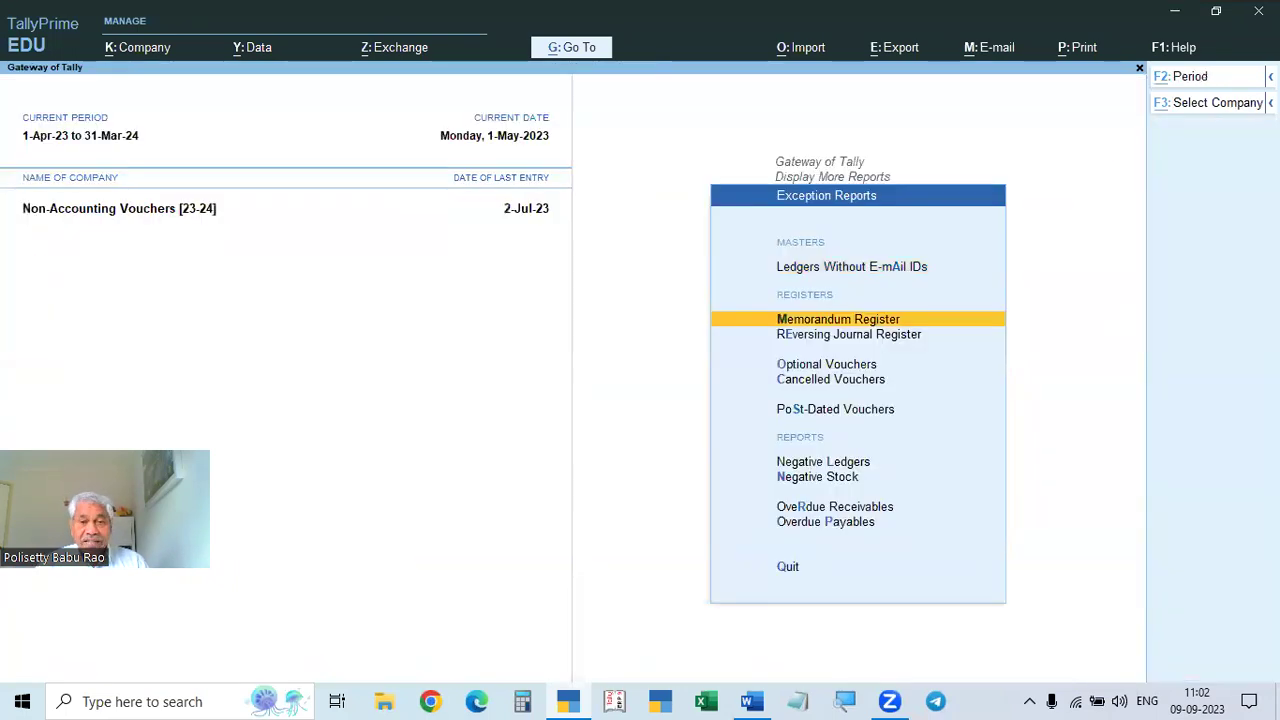
# - Reread the approval task in the Word assignment and reopen the 1-May-23 memorandum voucher from TallyPrime's Memorandum Register for alteration
pyautogui.hotkey('alt', 'Tab')
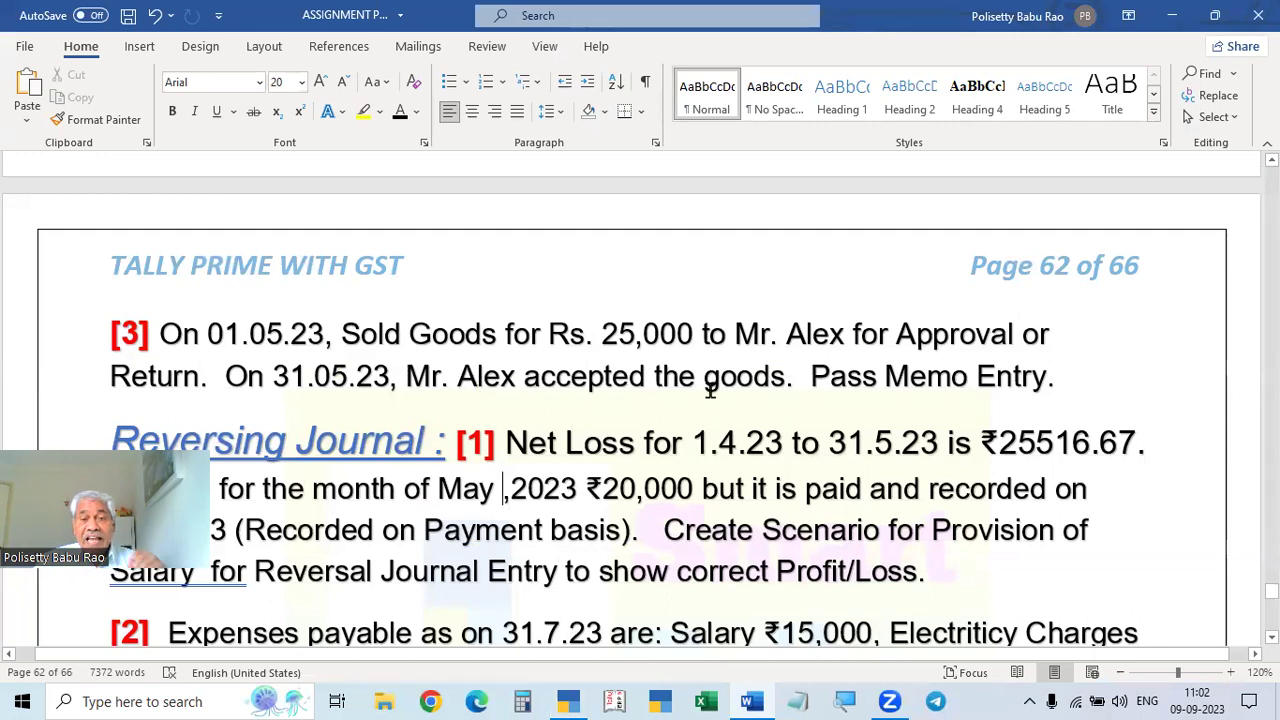
pyautogui.hotkey('alt', 'Tab')
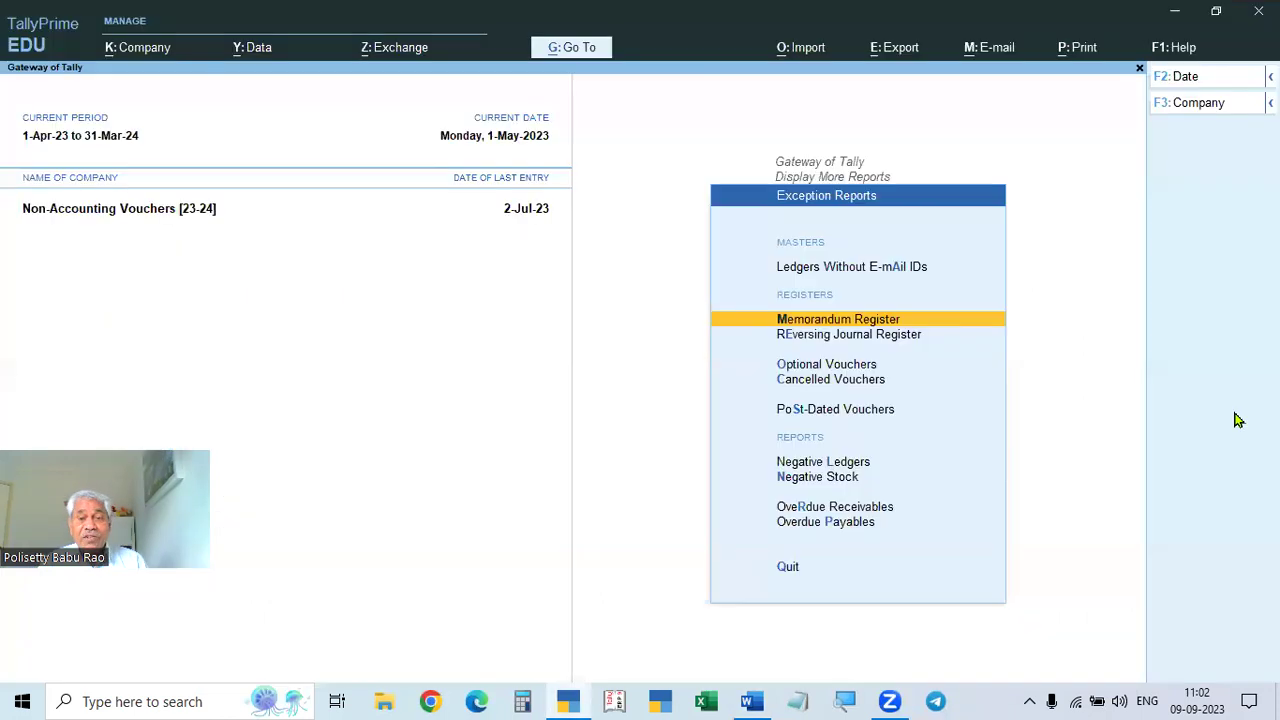
pyautogui.press('Escape')
pyautogui.press('Escape')
pyautogui.press('Escape')
pyautogui.press('n')
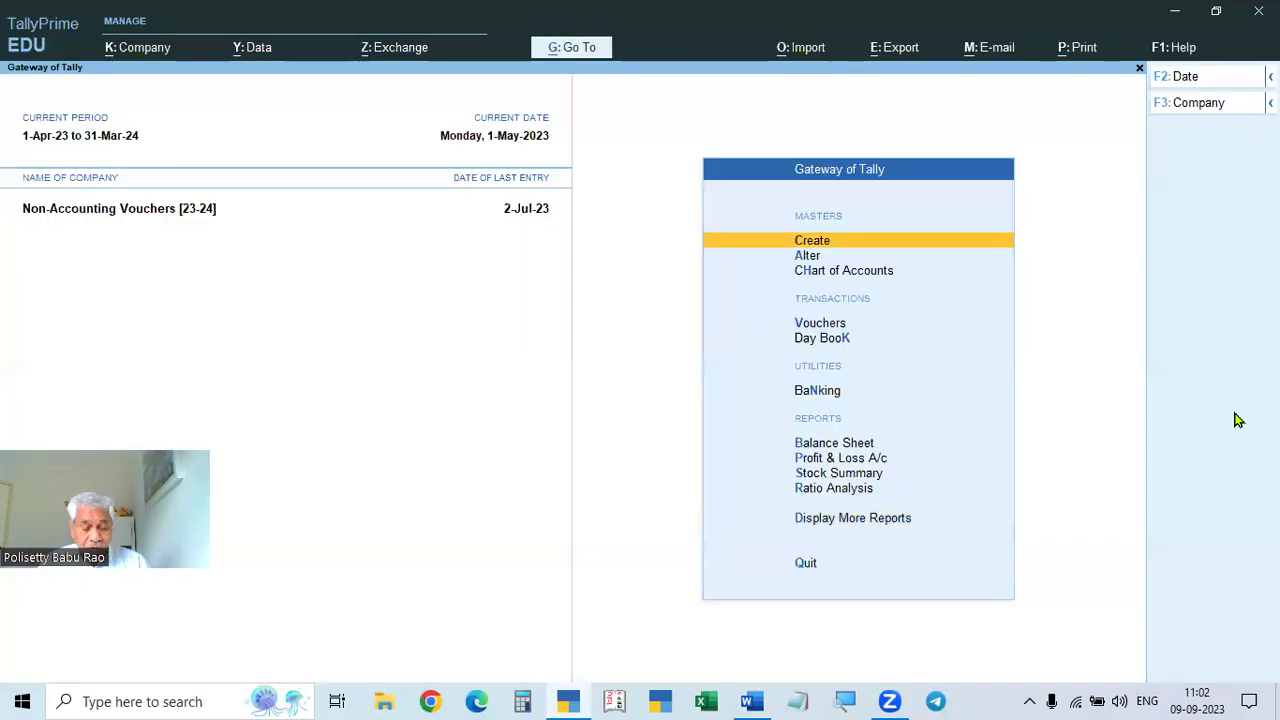
pyautogui.press('d')
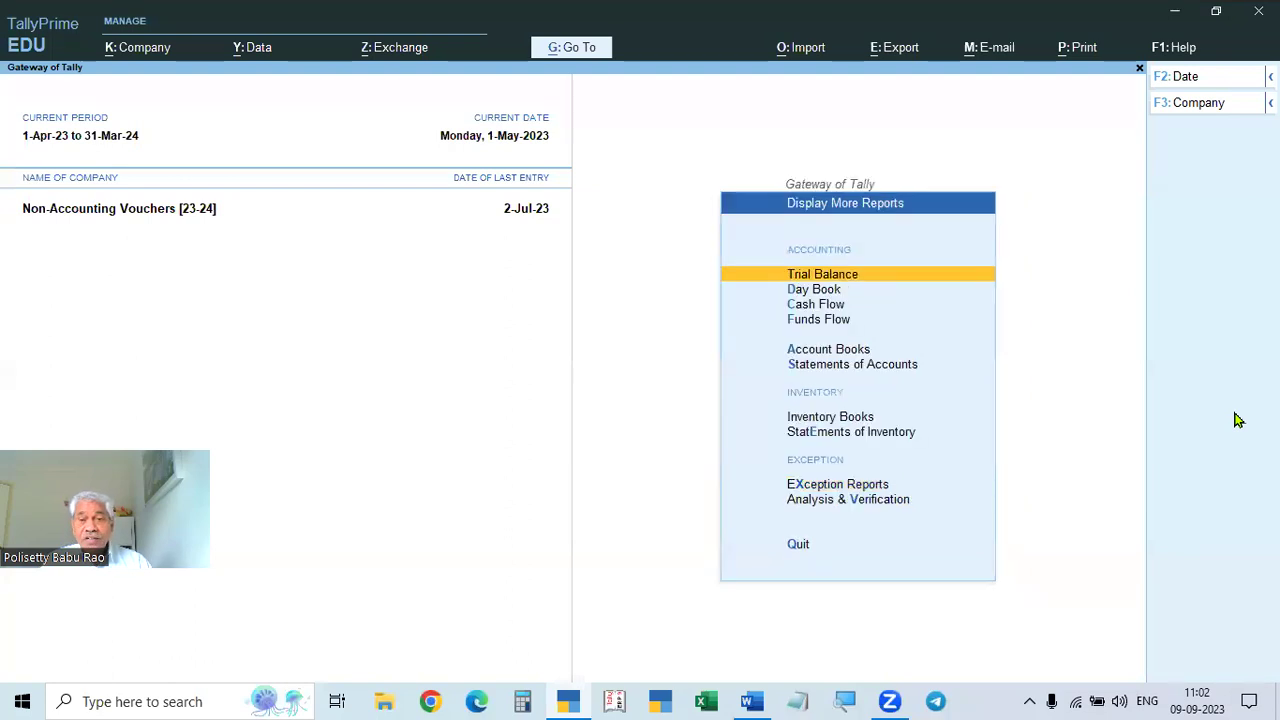
pyautogui.press('x')
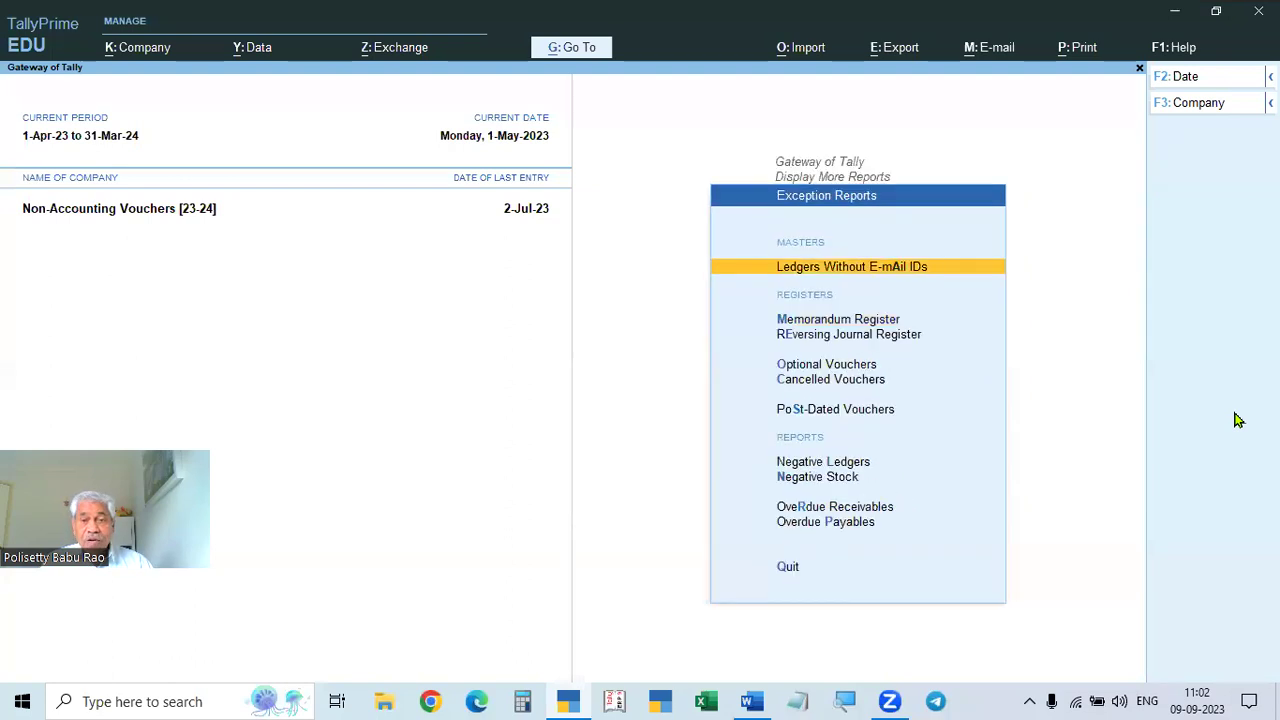
pyautogui.press('m')
pyautogui.press('Up')
pyautogui.press('Up')
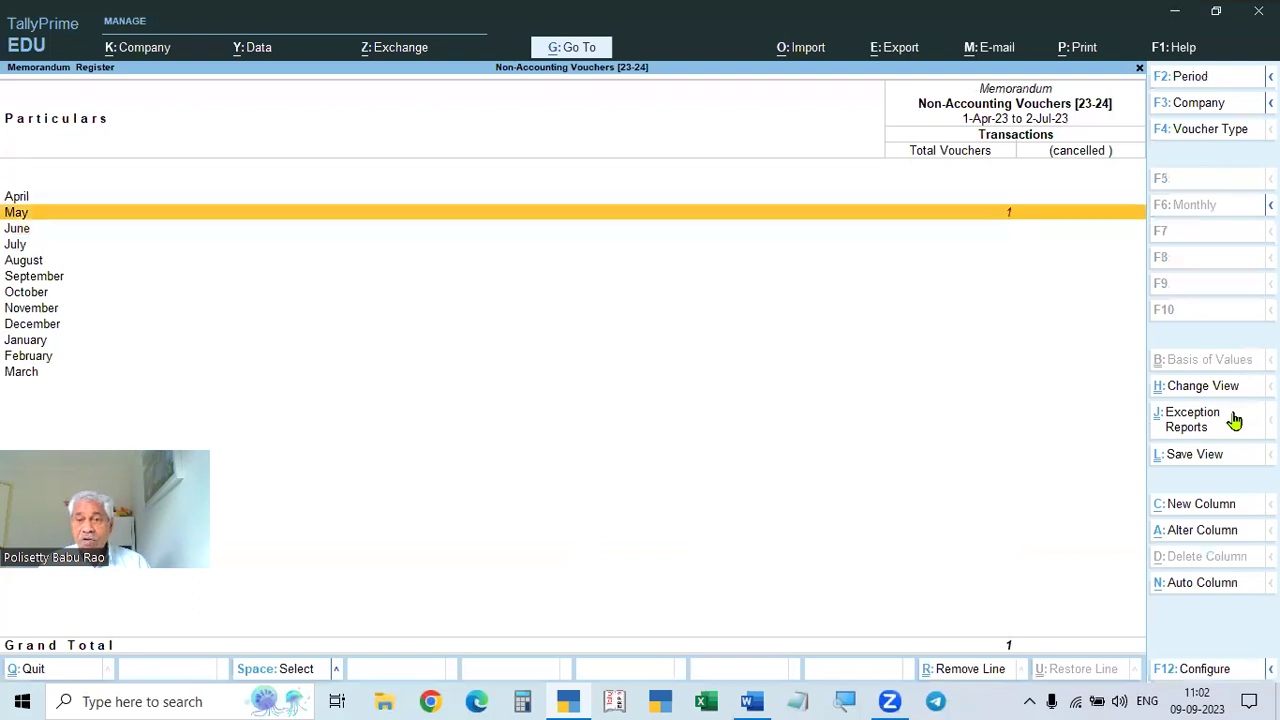
pyautogui.press('Return')
pyautogui.press('Return')
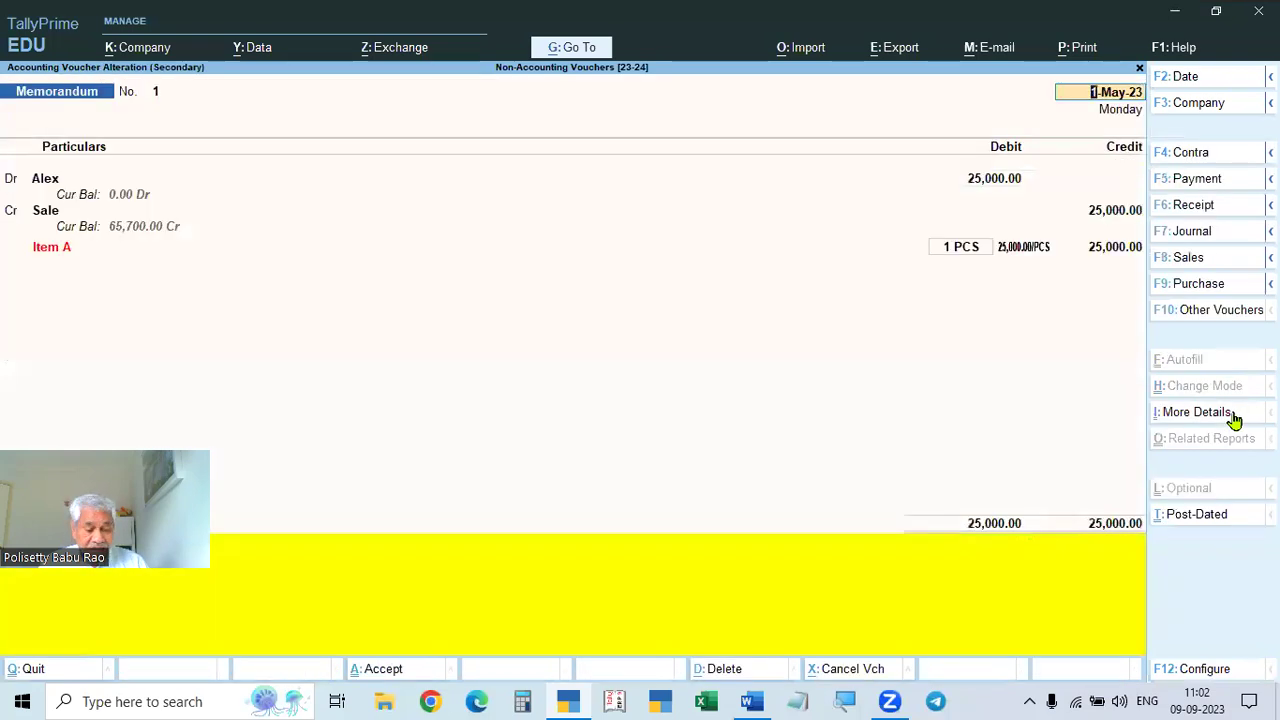
# - Set the memorandum voucher's date to 31-May-23, checking the acceptance date in the Word assignment
pyautogui.hotkey('alt', 'Tab')
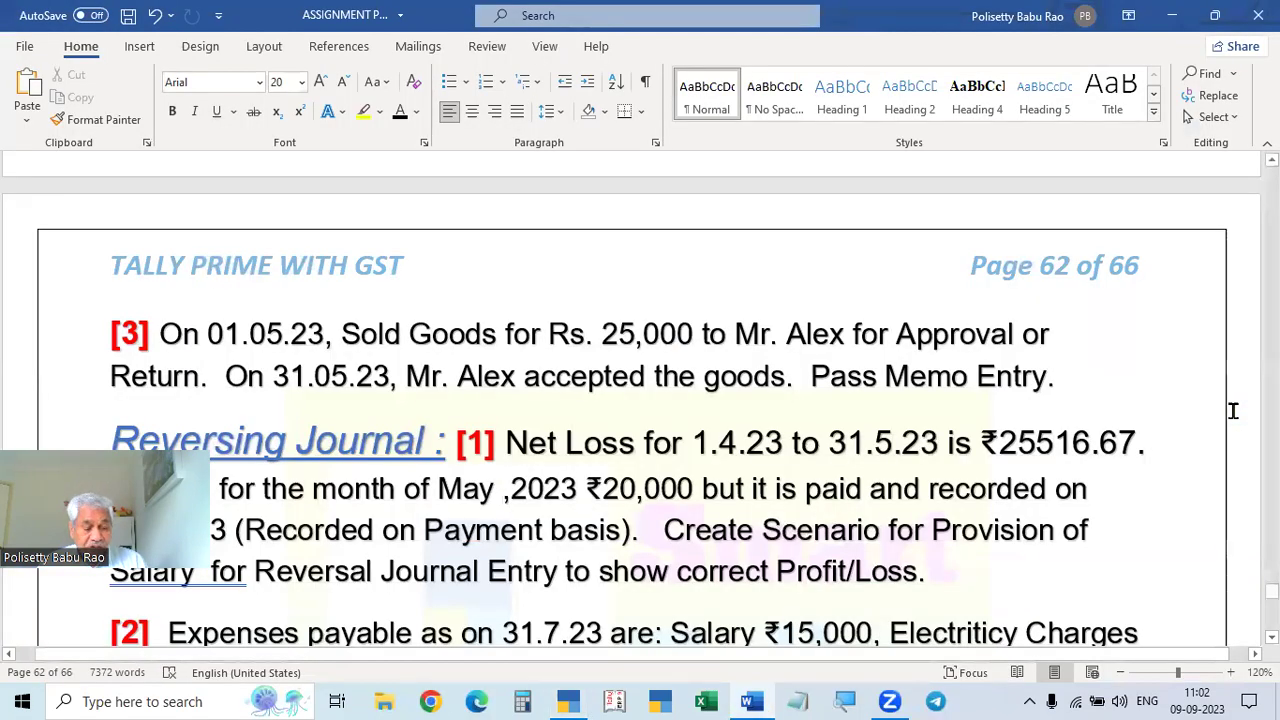
pyautogui.hotkey('alt', 'Tab')
pyautogui.press('F2')
pyautogui.write('31.5')
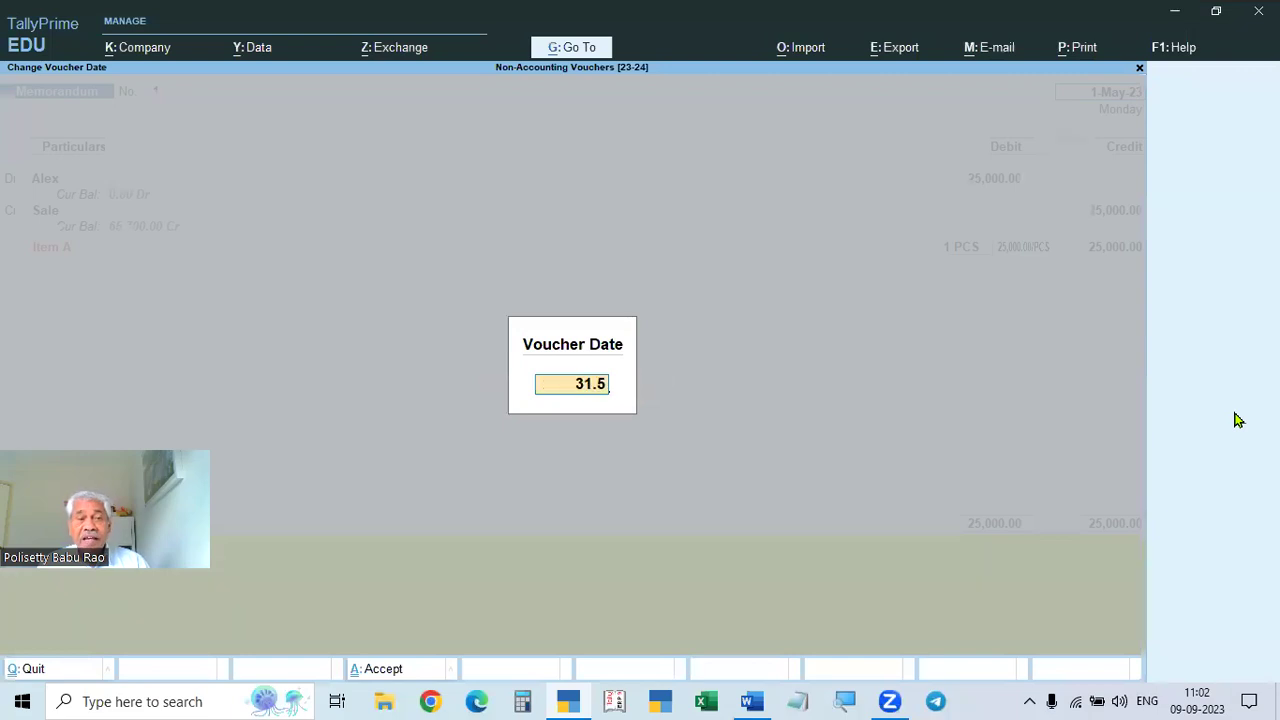
pyautogui.press('Return')
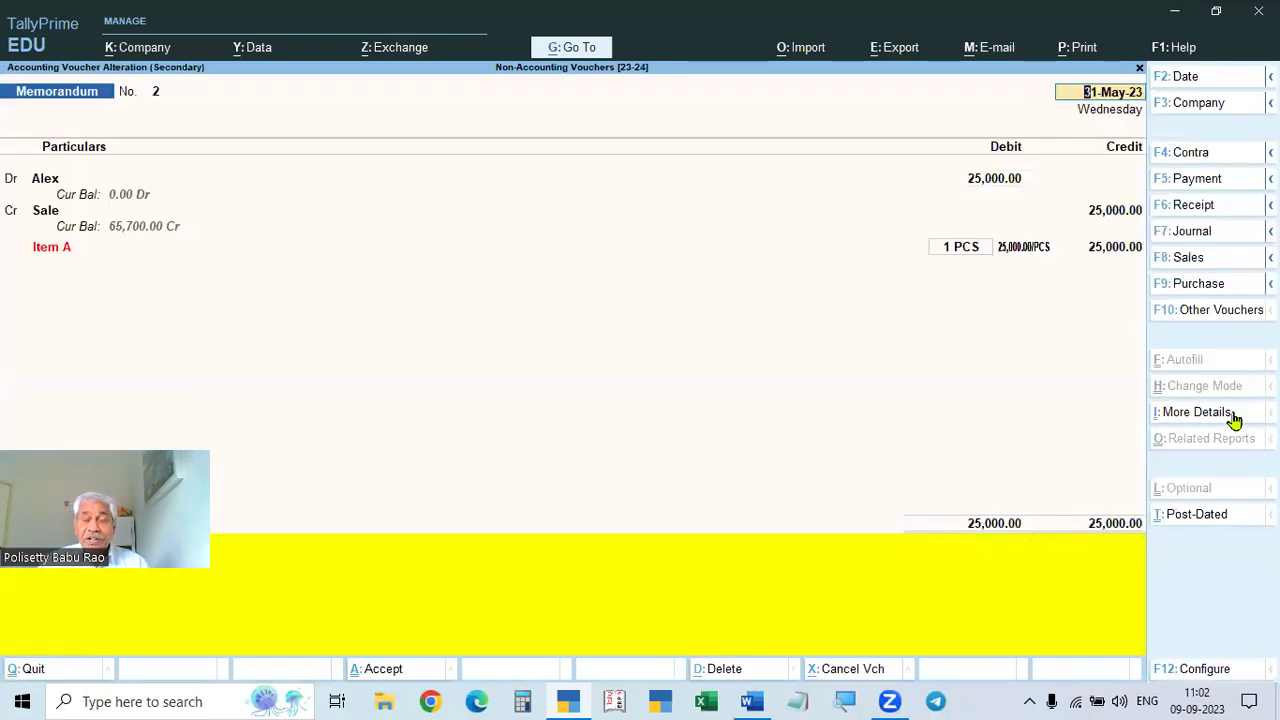
pyautogui.hotkey('alt', 'Tab')
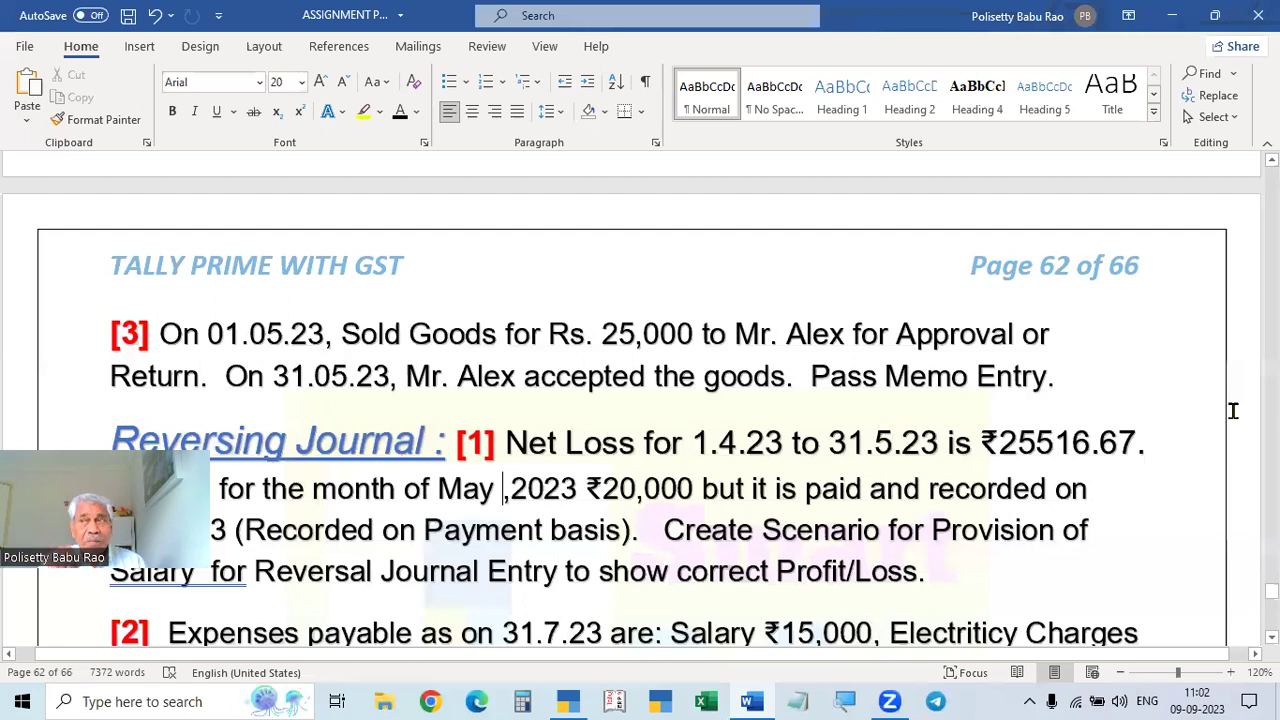
# - Recheck the approval task in the Word assignment and convert TallyPrime's open memorandum voucher into a Sales voucher
pyautogui.hotkey('alt', 'Tab')
pyautogui.press('alt')
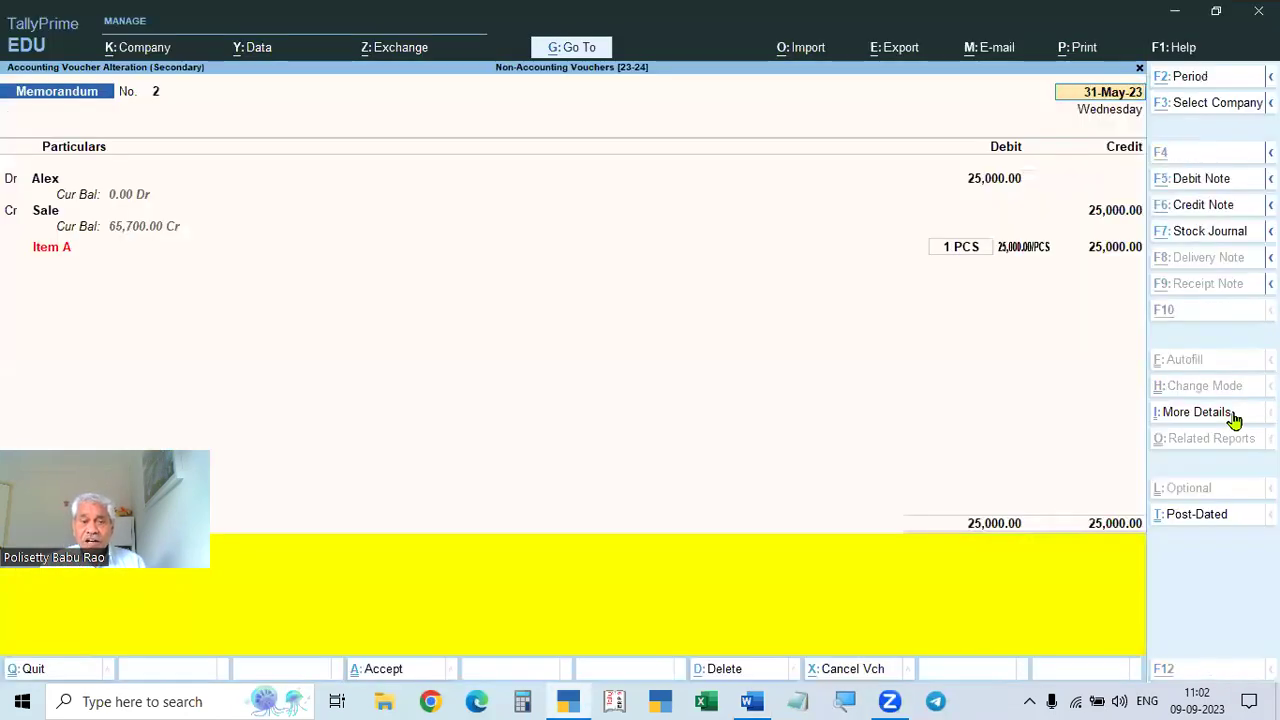
pyautogui.hotkey('alt', 'Tab')
pyautogui.hotkey('alt', 'Tab')
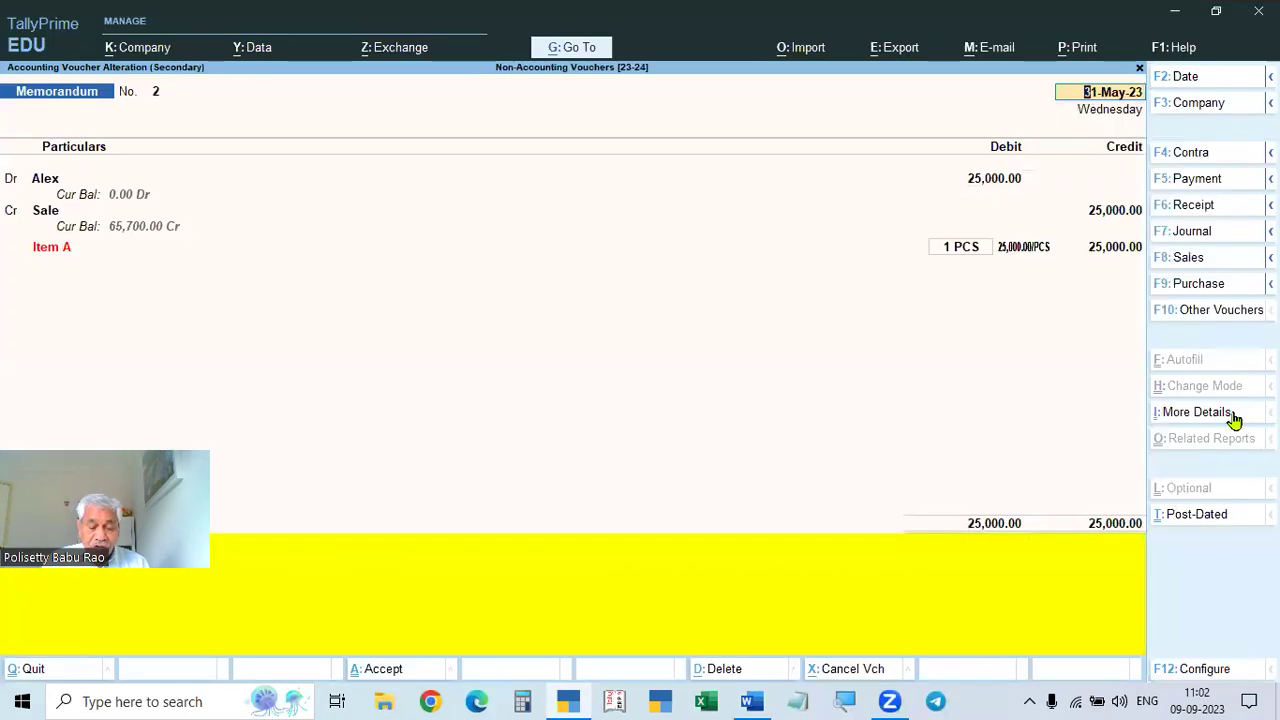
pyautogui.press('F8')
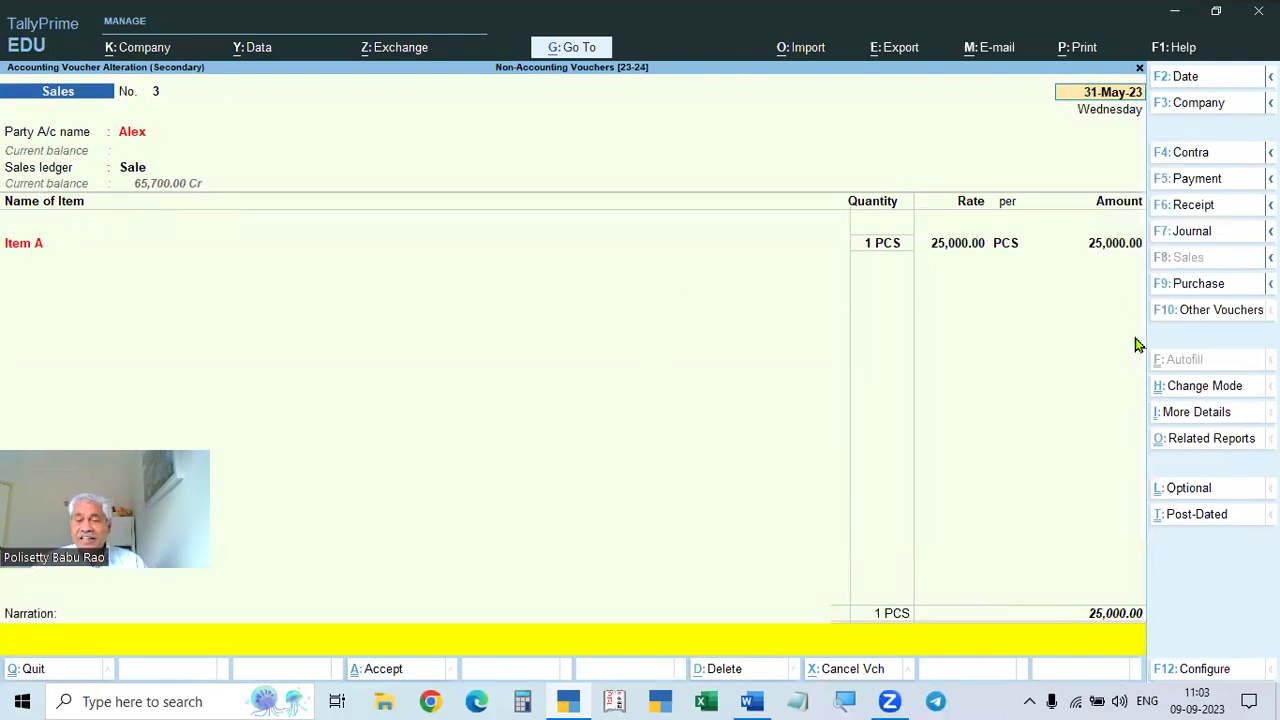
# - Keep the sales voucher's party, blank dispatch details, Sale ledger and Item A allocation of 1 PCS at 25,000.00
pyautogui.press('Return')
pyautogui.press('Return')
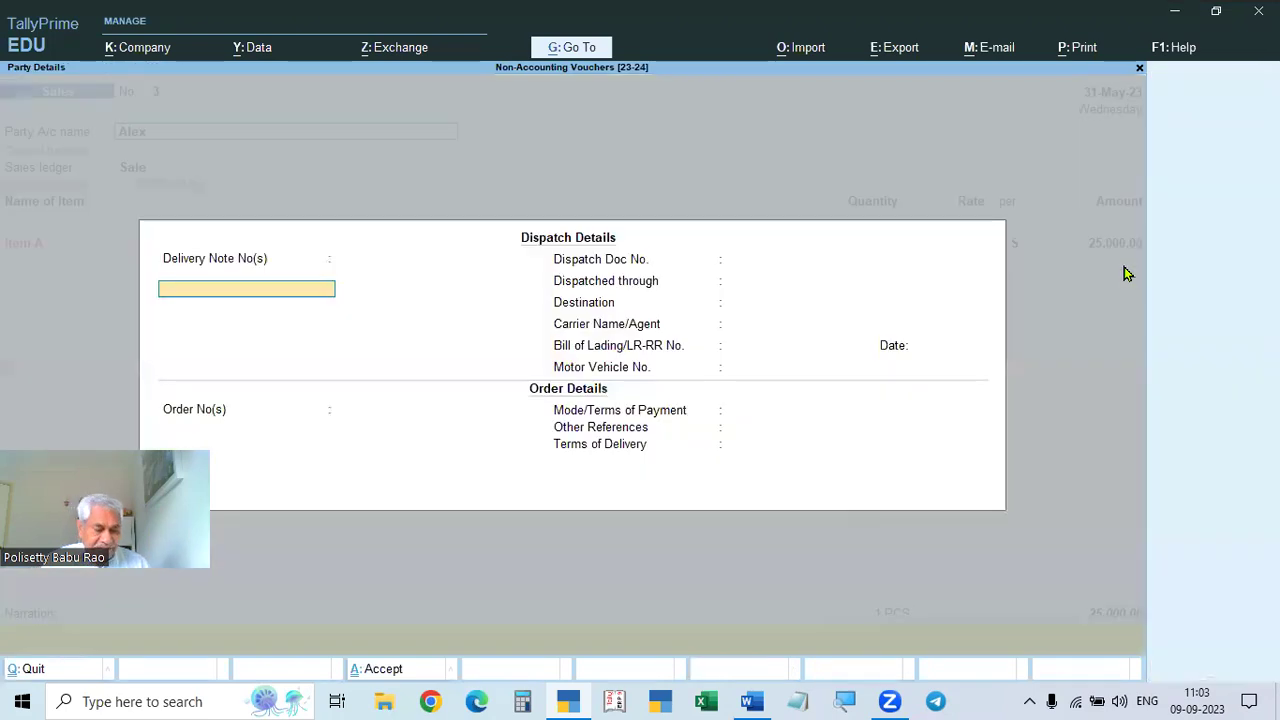
pyautogui.hotkey('ctrl', 'a')
pyautogui.press('Return')
pyautogui.press('Return')
pyautogui.press('Return')
pyautogui.press('Return')
pyautogui.press('Return')
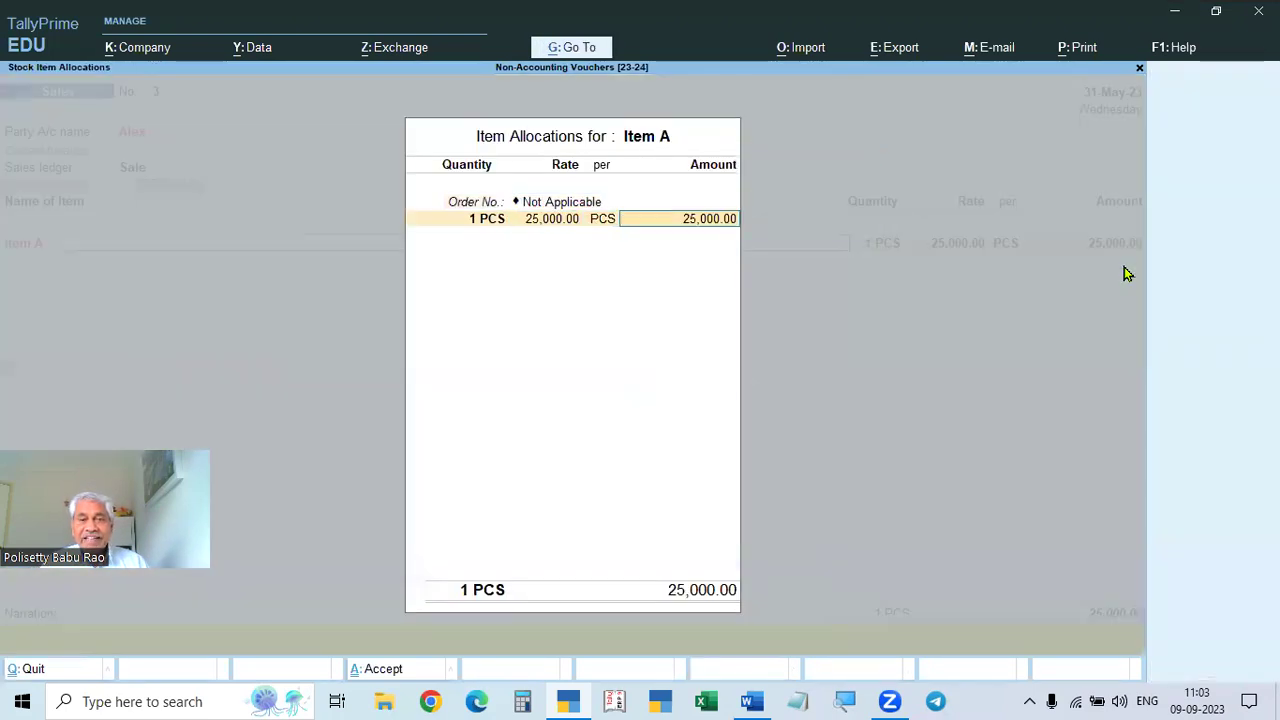
pyautogui.press('Return')
pyautogui.press('Return')
pyautogui.press('Return')
pyautogui.press('Return')
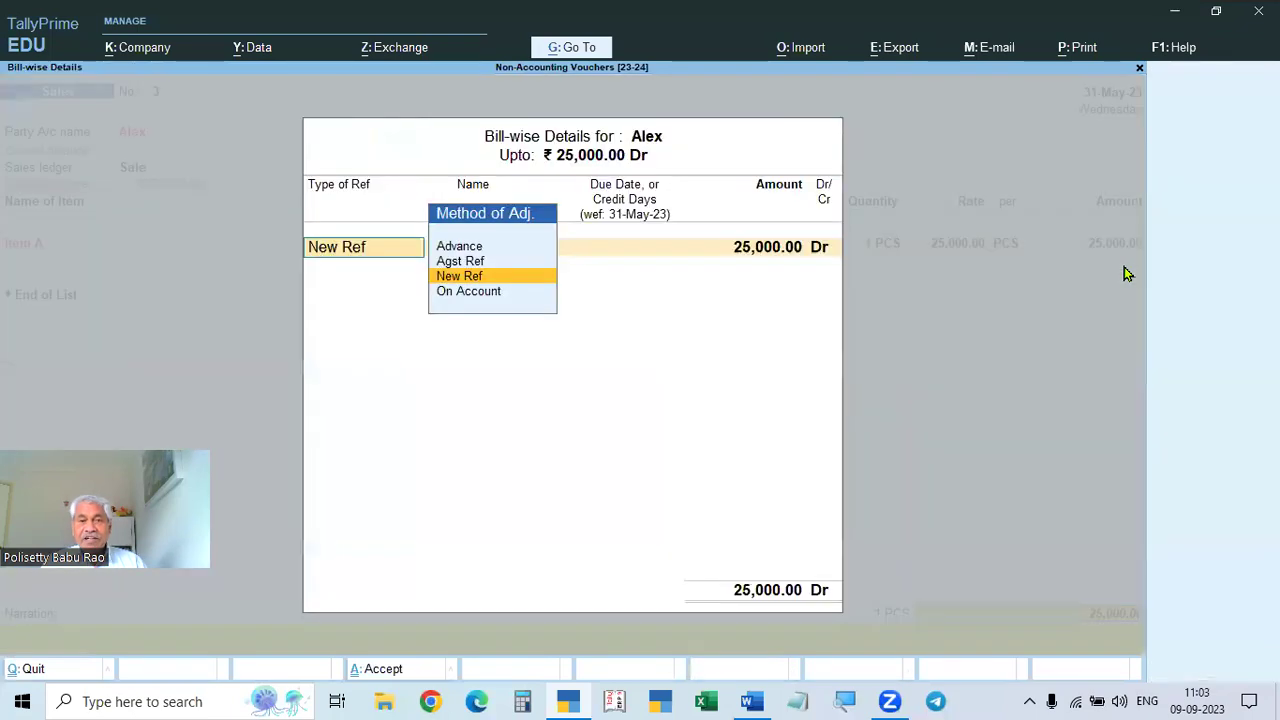
# - Allocate the customer's 25,000.00 Dr as a New Ref bill and save the converted sales voucher
pyautogui.press('Return')
pyautogui.press('Return')
pyautogui.press('Return')
pyautogui.press('Return')
pyautogui.press('Return')
pyautogui.press('Return')
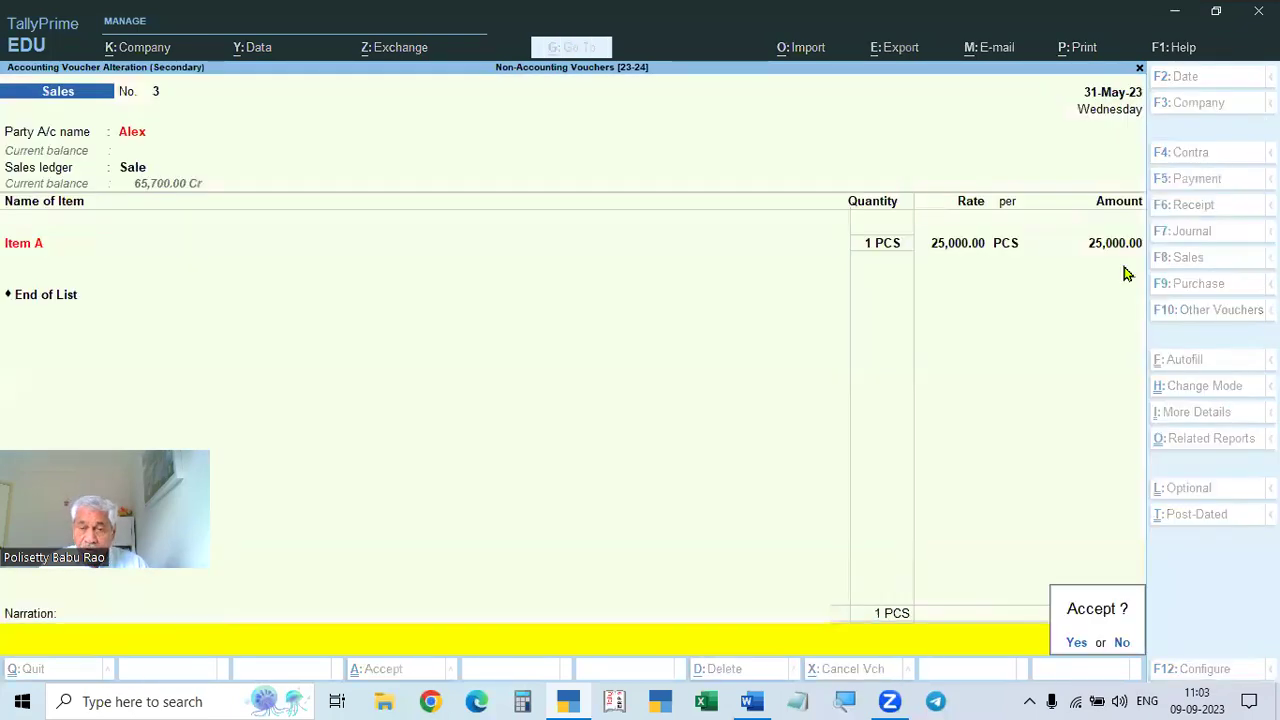
pyautogui.press('Return')
# - Check the Day Book for 31-May-23 for the converted sales voucher and return to the Gateway of Tally
pyautogui.press('Escape')
pyautogui.press('Escape')
pyautogui.press('Escape')
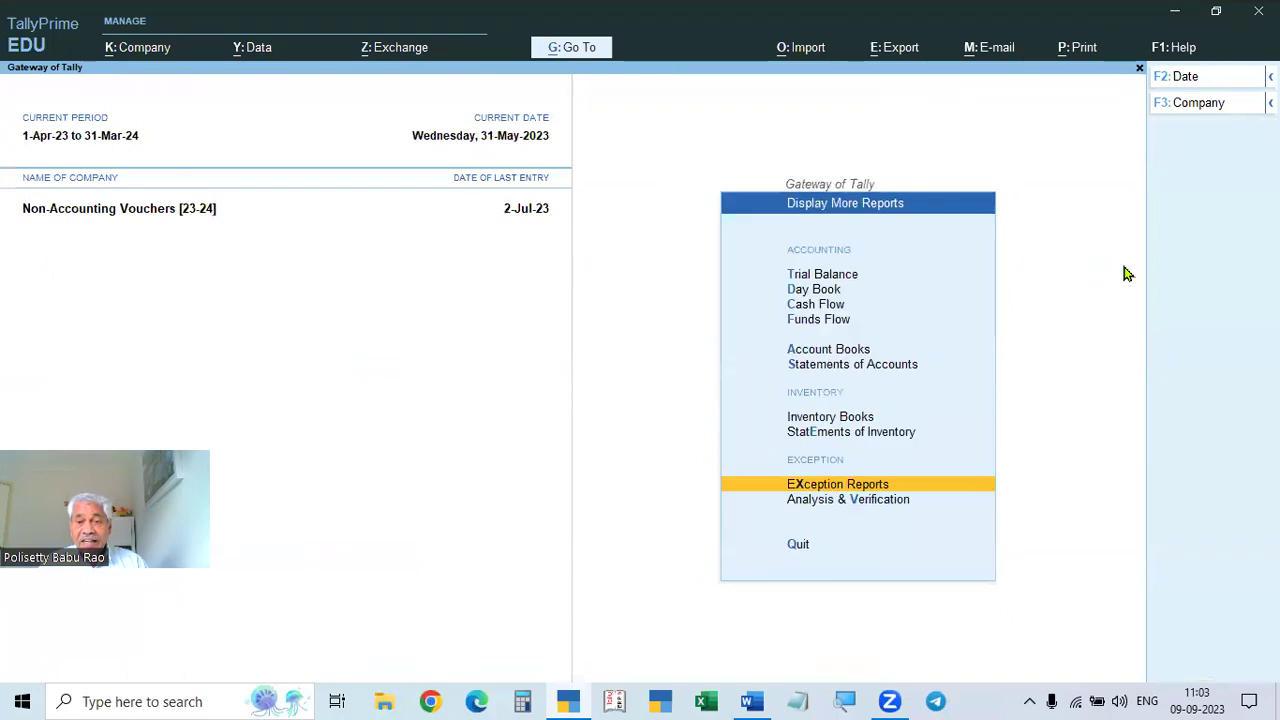
pyautogui.press('Escape')
pyautogui.press('Up')
pyautogui.press('Up')
pyautogui.press('Up')
pyautogui.press('Up')
pyautogui.press('Up')
pyautogui.press('Up')
pyautogui.press('Up')
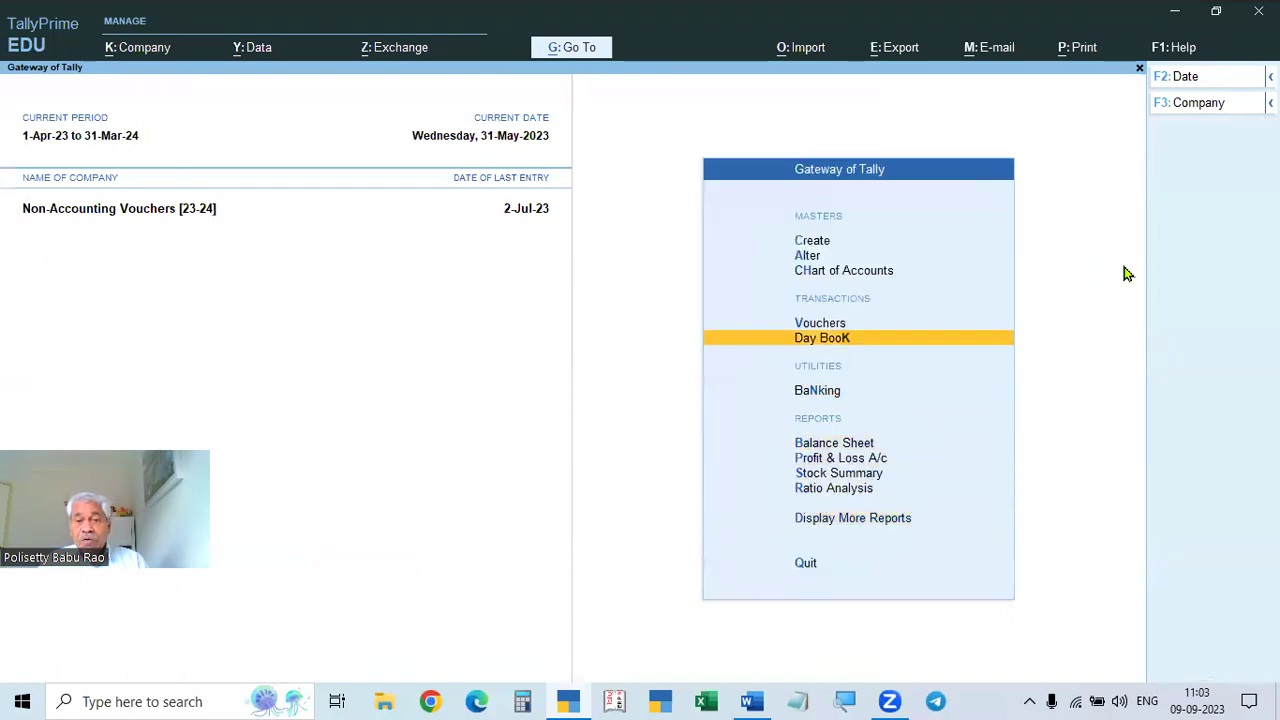
pyautogui.press('Down')
pyautogui.press('Return')
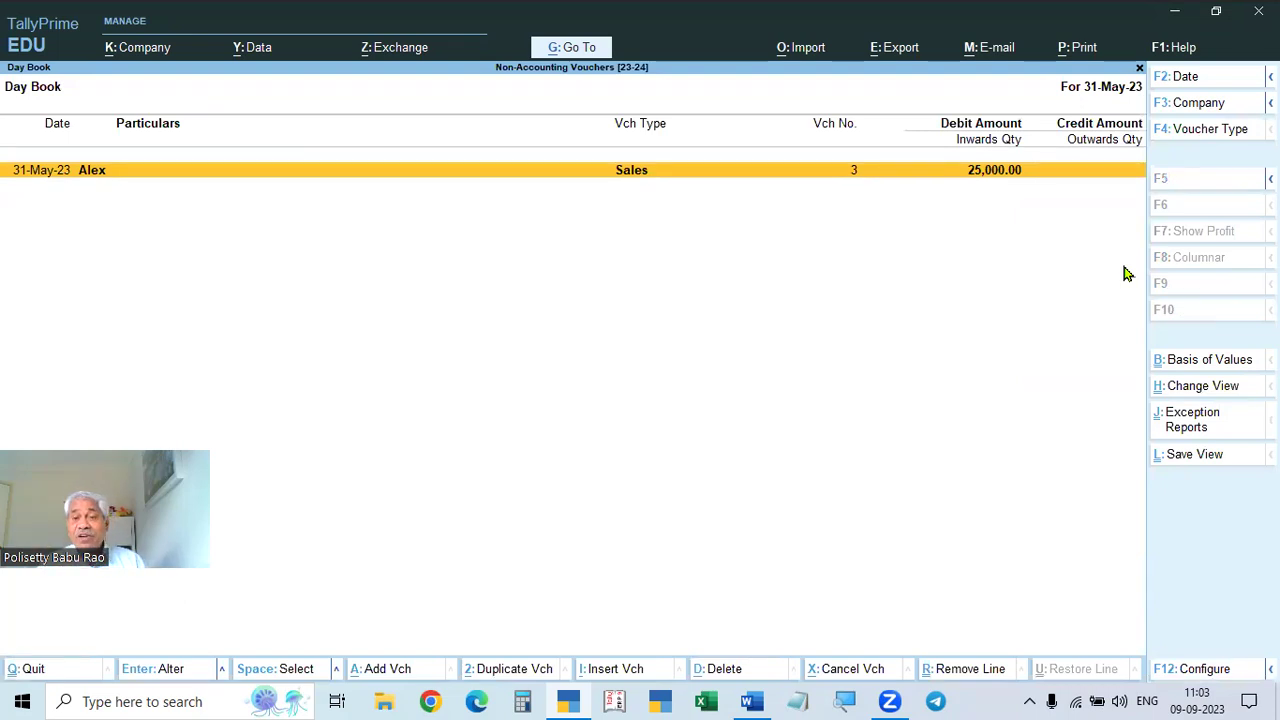
pyautogui.press('Escape')
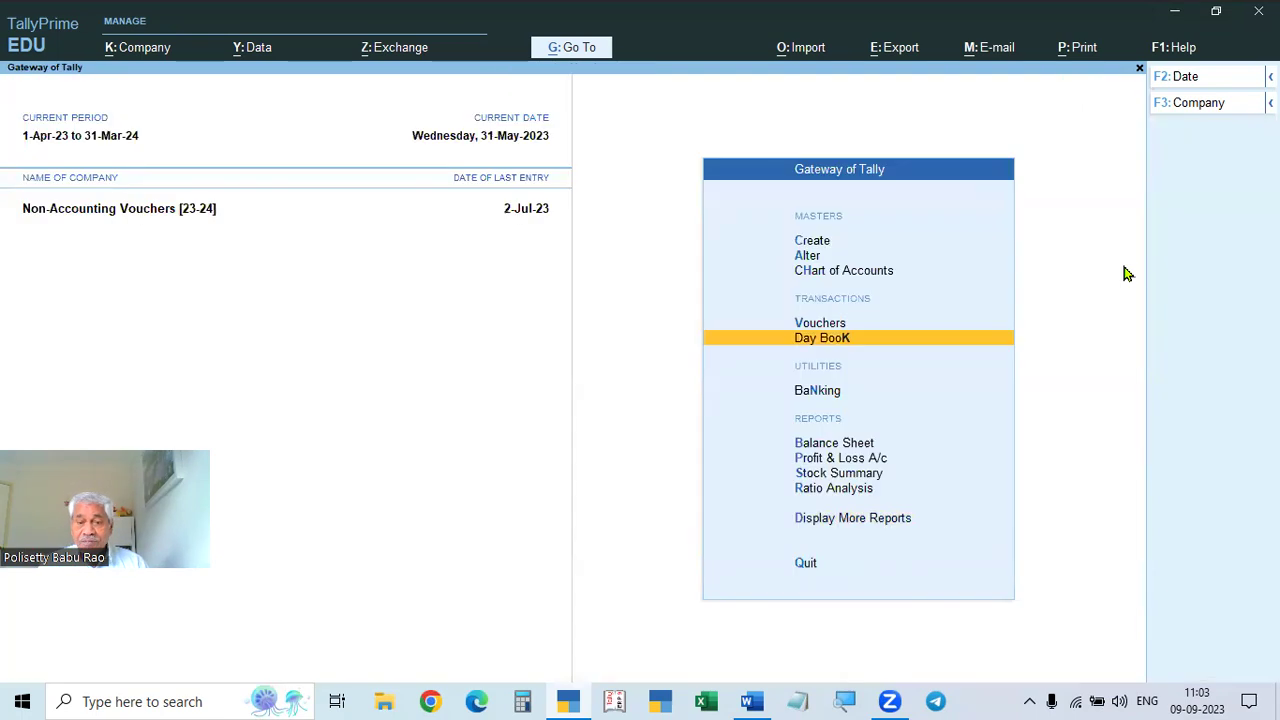
# - Display the Profit & Loss A/c in detailed form
pyautogui.press('Down')
pyautogui.press('Down')
pyautogui.press('Down')
pyautogui.press('Down')
pyautogui.press('Down')
pyautogui.press('Down')
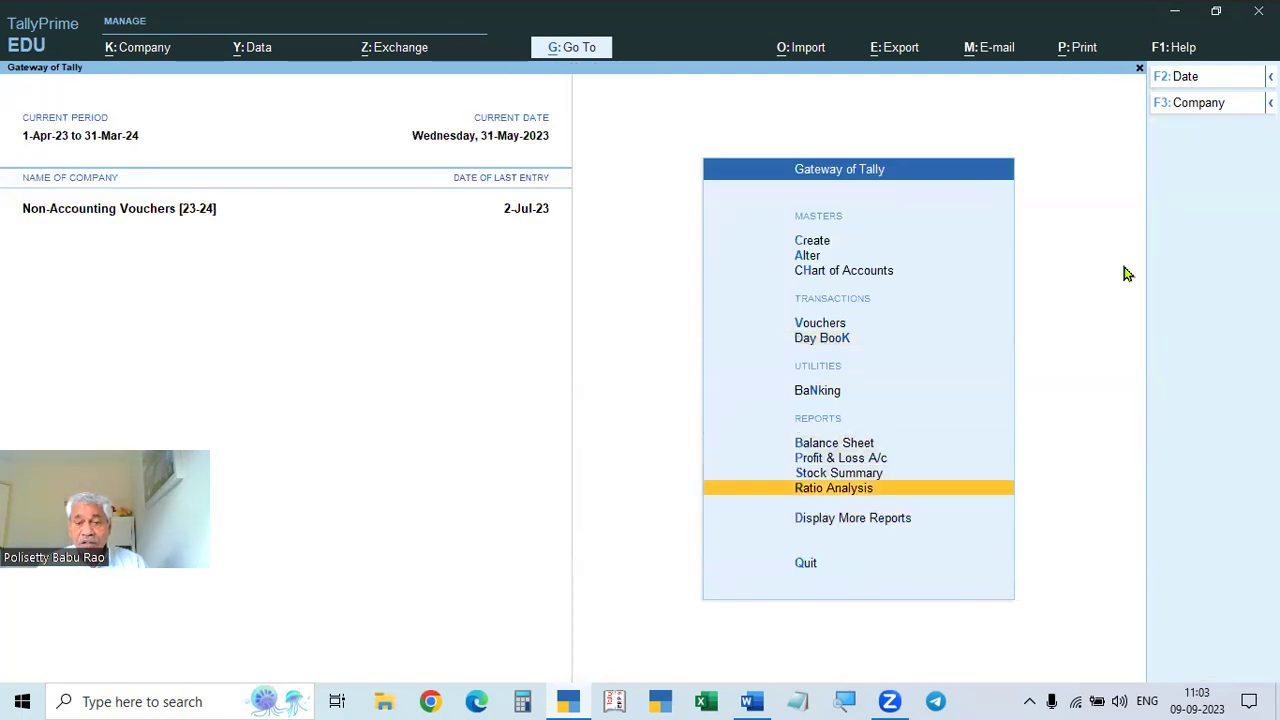
pyautogui.press('Up')
pyautogui.press('Up')
pyautogui.press('Up')
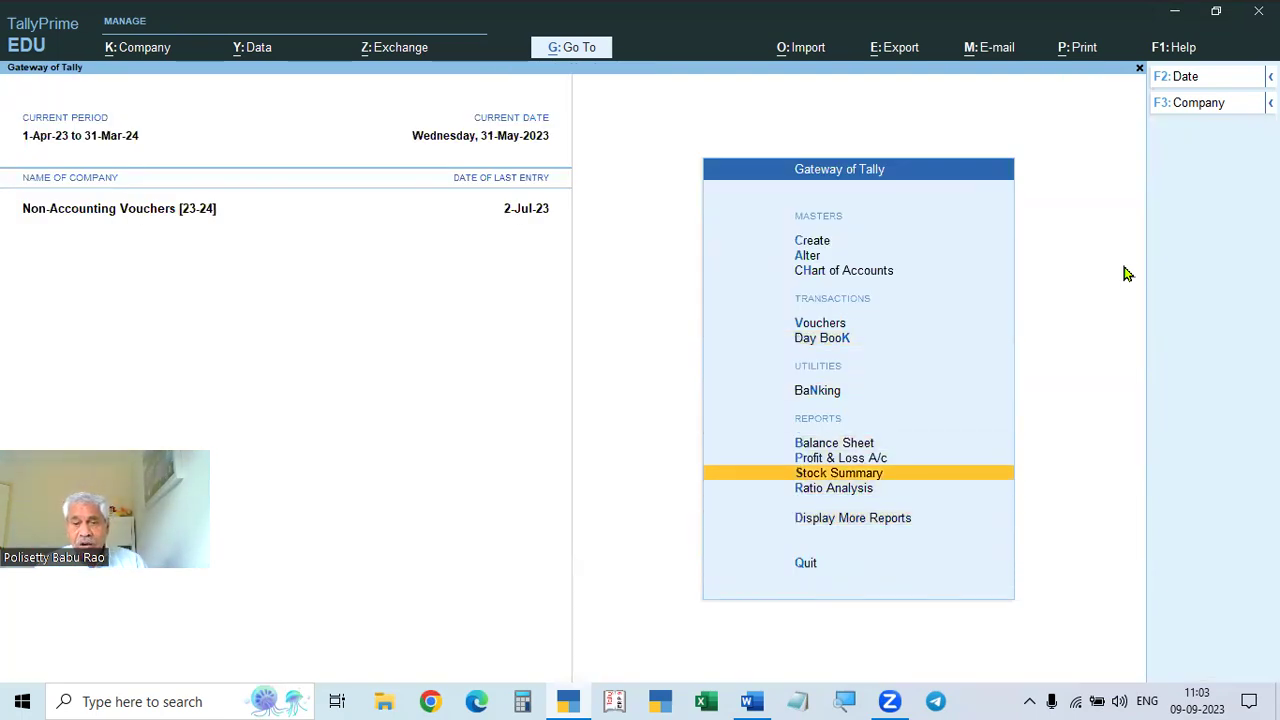
pyautogui.press('Return')
pyautogui.hotkey('alt', 'F5')
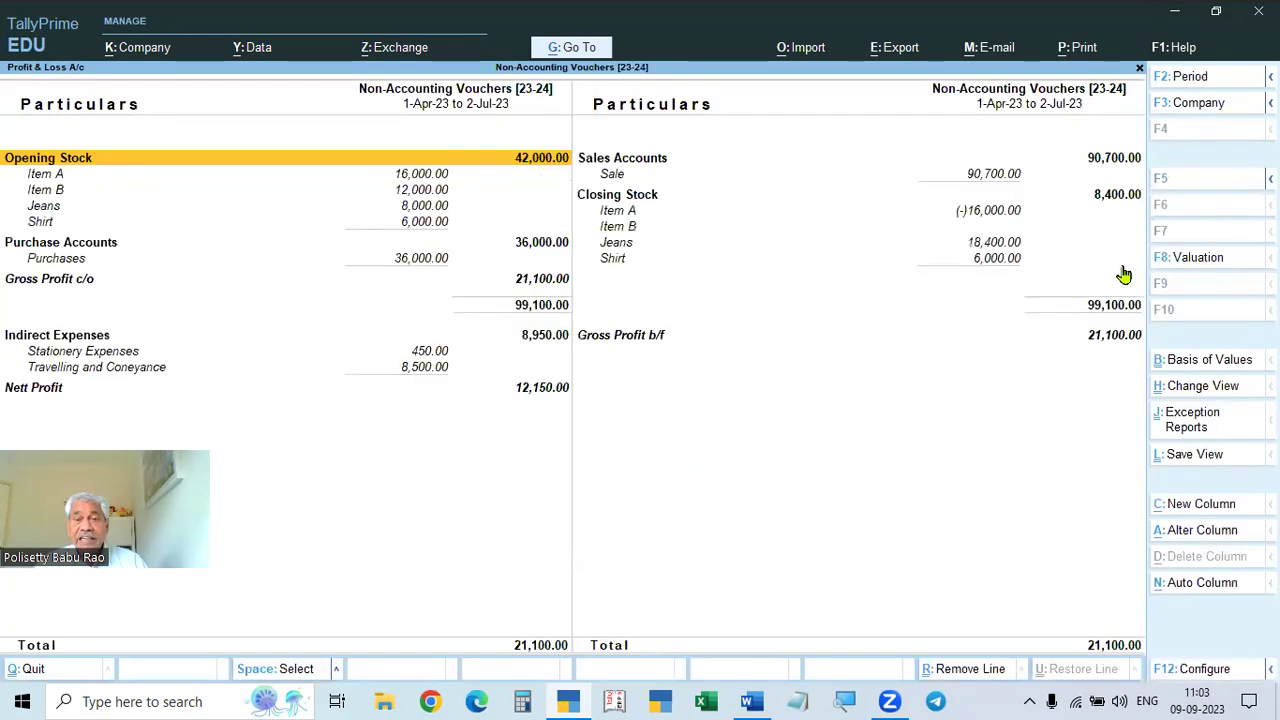
# - Examine the Sale ledger's May vouchers from the Profit & Loss A/c and return to the Gateway of Tally
pyautogui.click(617, 175)
pyautogui.click(617, 175)
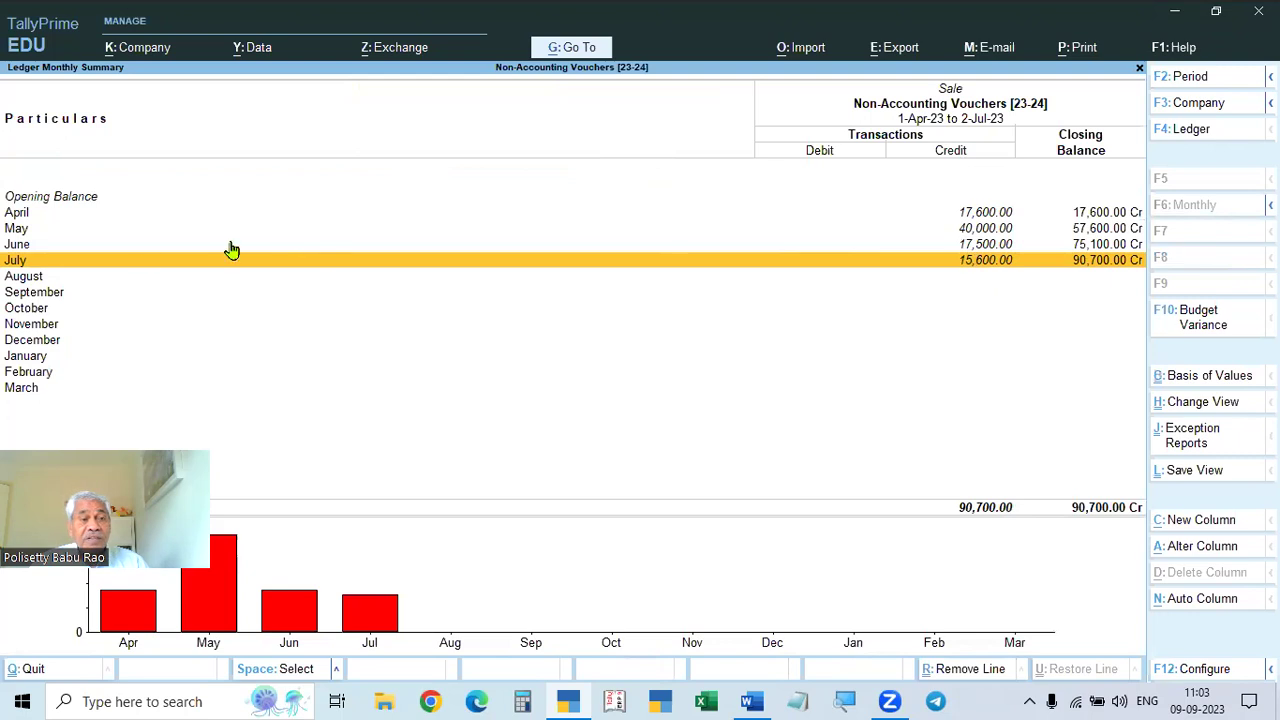
pyautogui.click(25, 231)
pyautogui.click(25, 231)
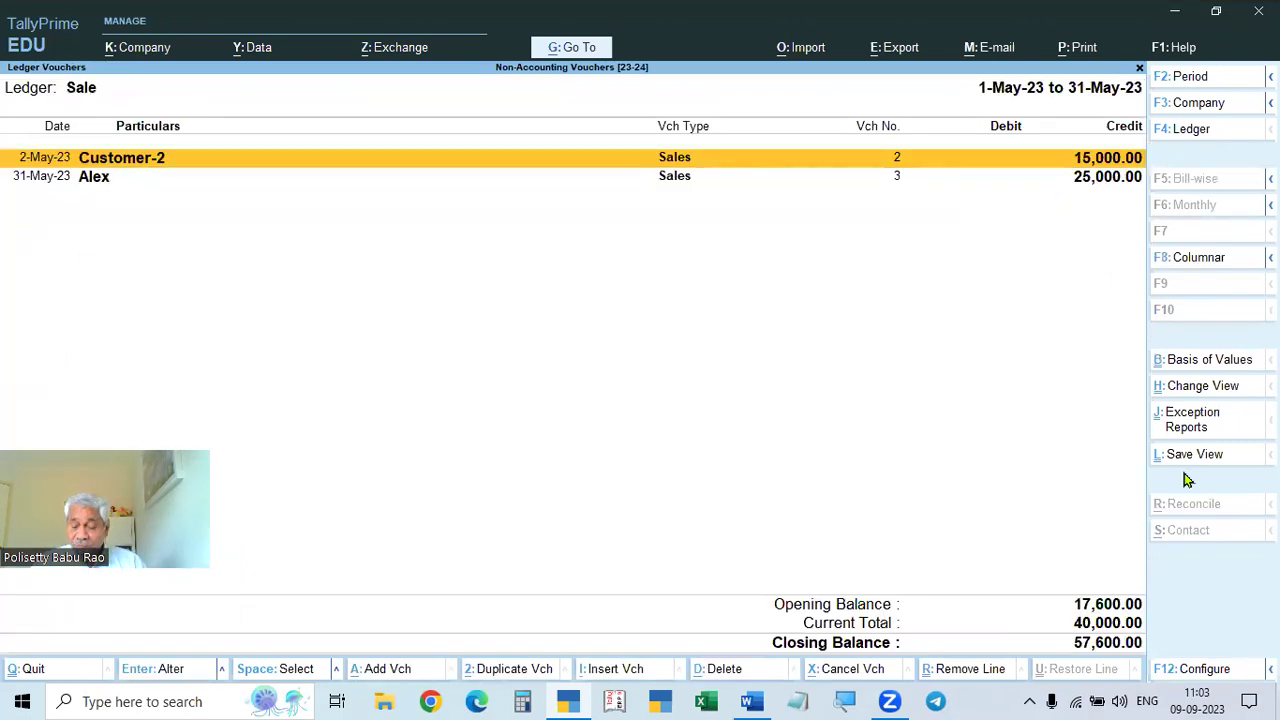
pyautogui.press('Escape')
pyautogui.press('Escape')
pyautogui.press('Escape')
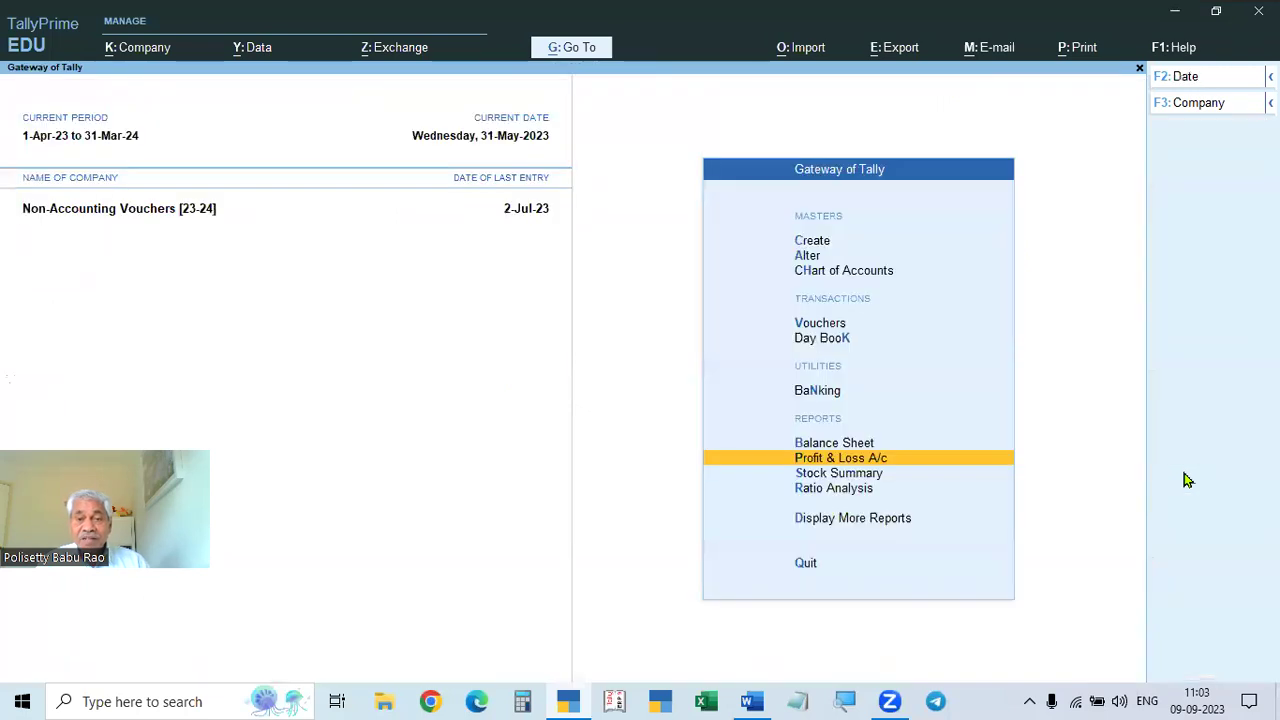
# - Check the Sundry Debtors balances from the detailed Balance Sheet and leave the report
pyautogui.press('Up')
pyautogui.press('Return')
pyautogui.hotkey('alt', 'F5')
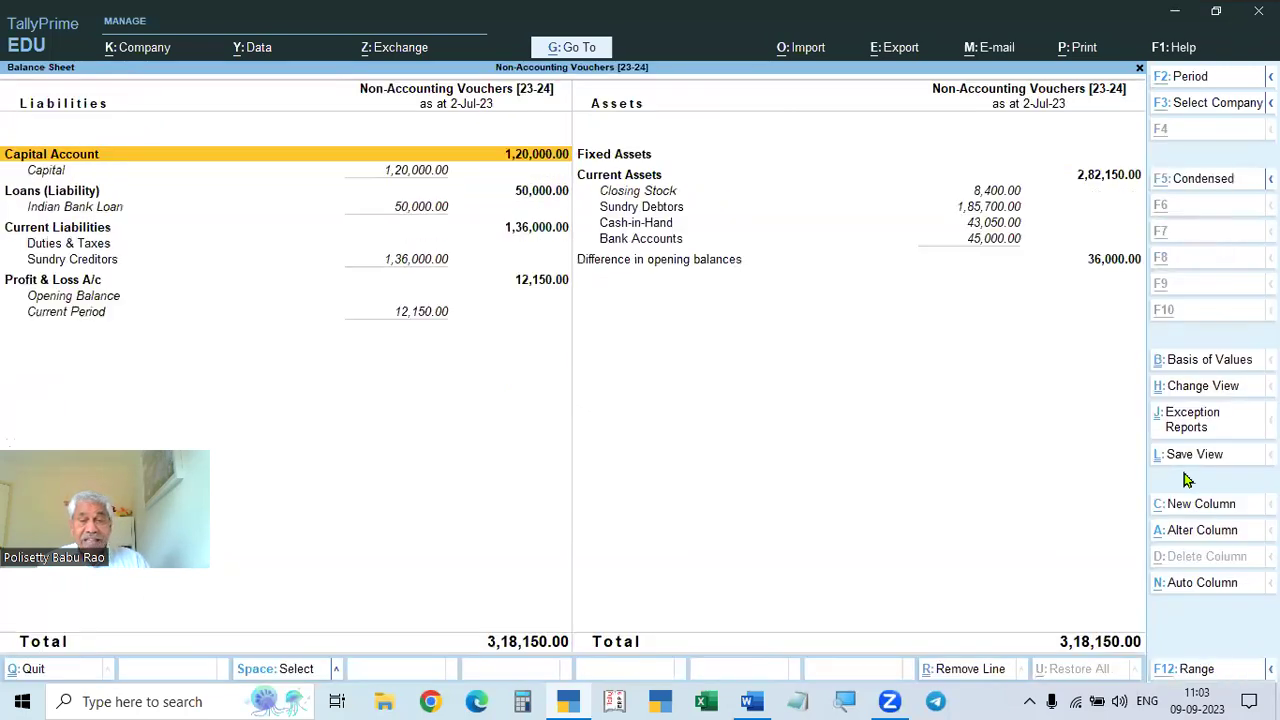
pyautogui.click(648, 208)
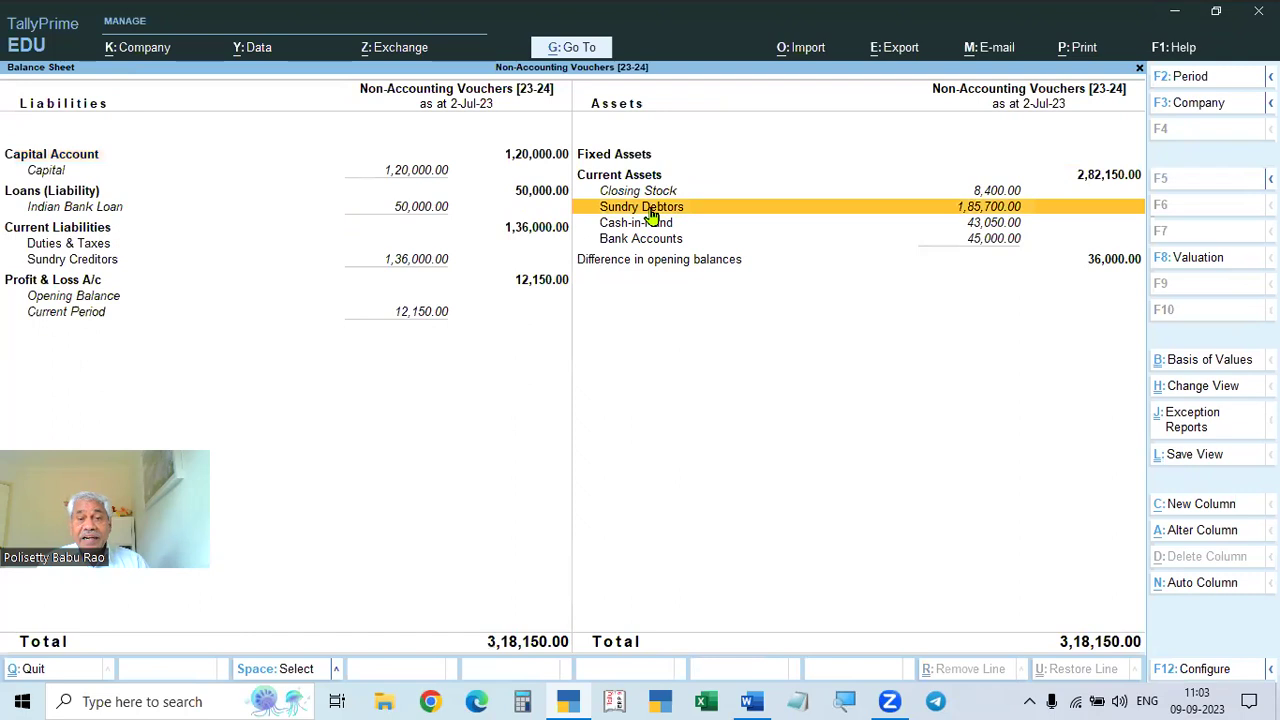
pyautogui.click(650, 210)
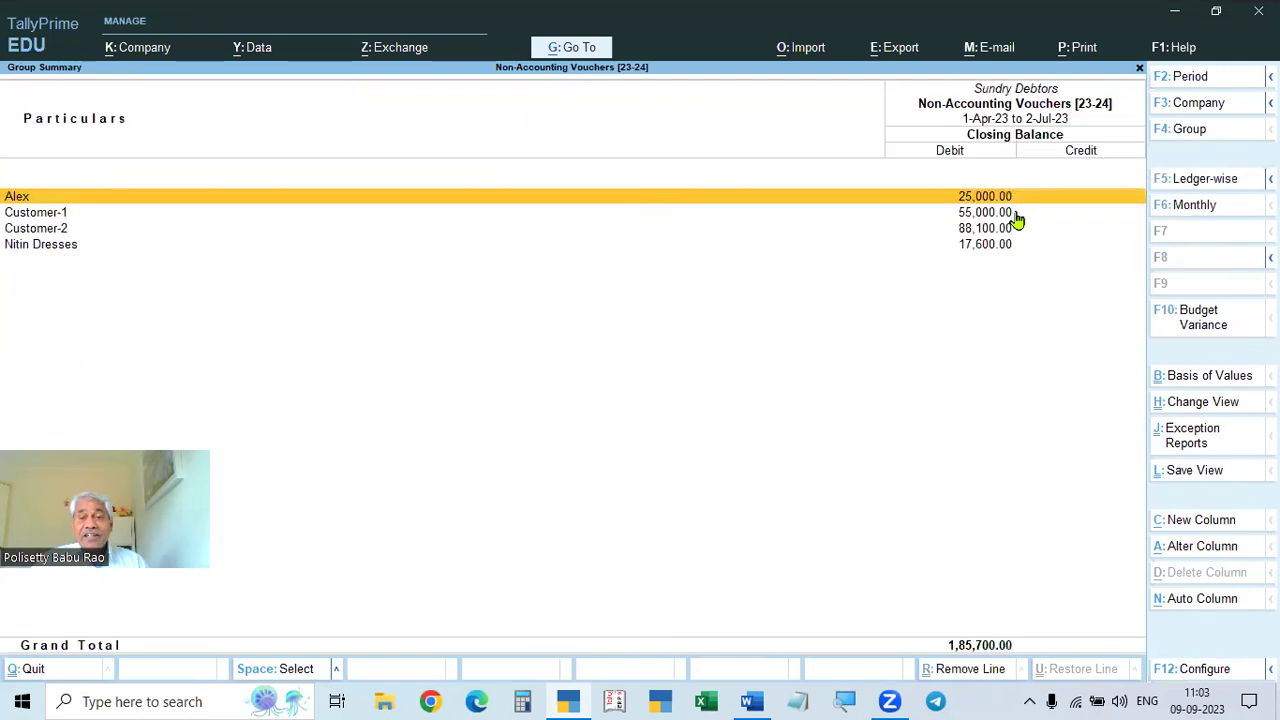
pyautogui.press('Escape')
pyautogui.press('Escape')
pyautogui.press('Escape')
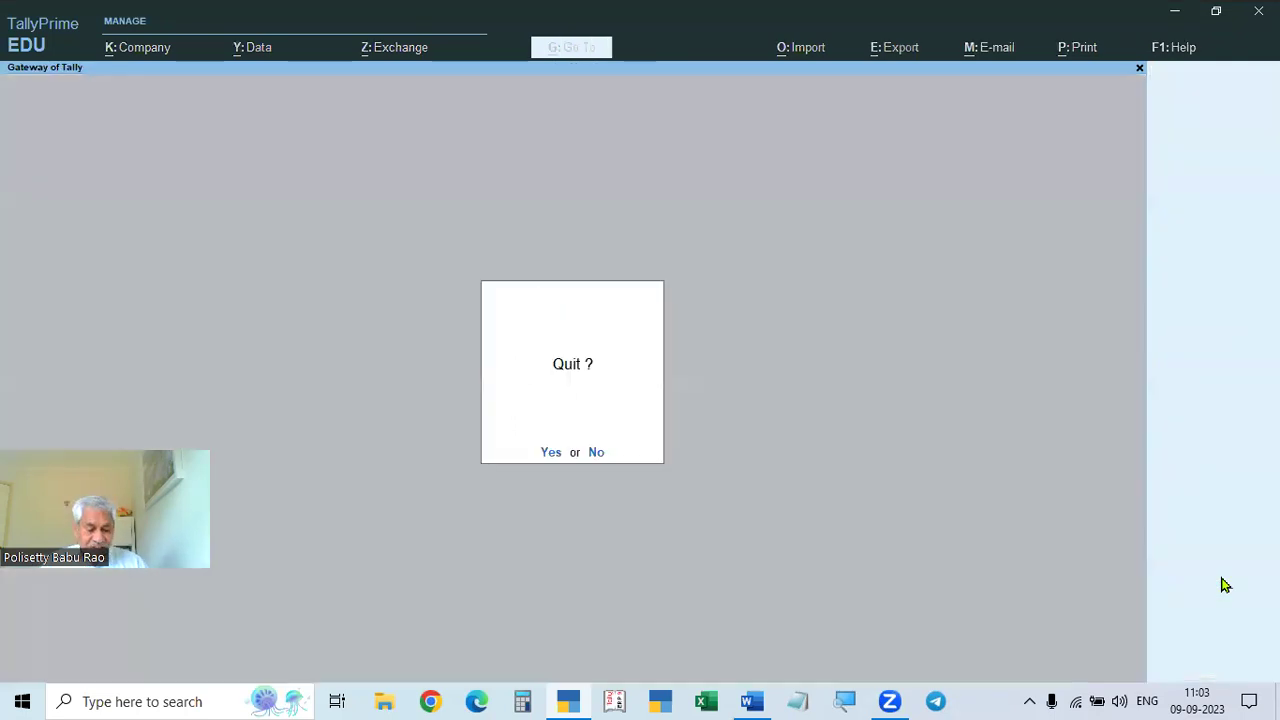
# - Switch to the Word assignment and review the Memorandum Voucher problems and the Reversing Journal problems
pyautogui.press('Return')
pyautogui.scroll(10, 1220, 575)
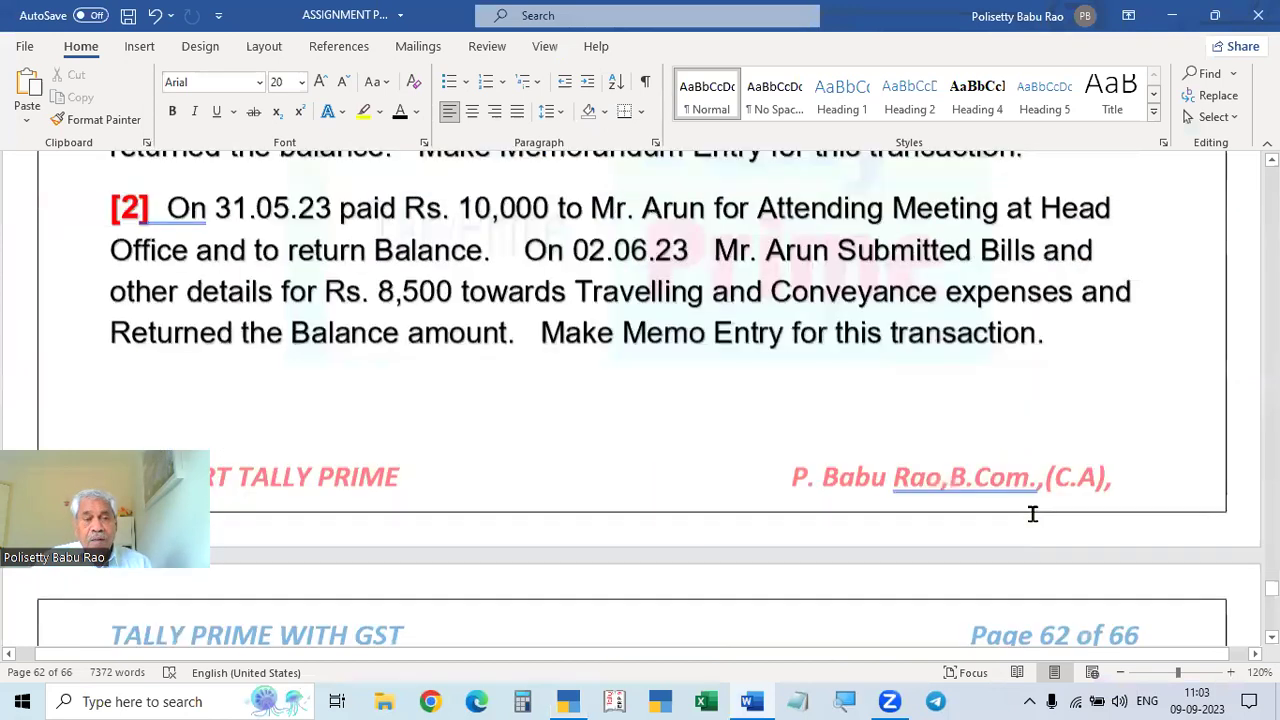
pyautogui.scroll(3, 1033, 515)
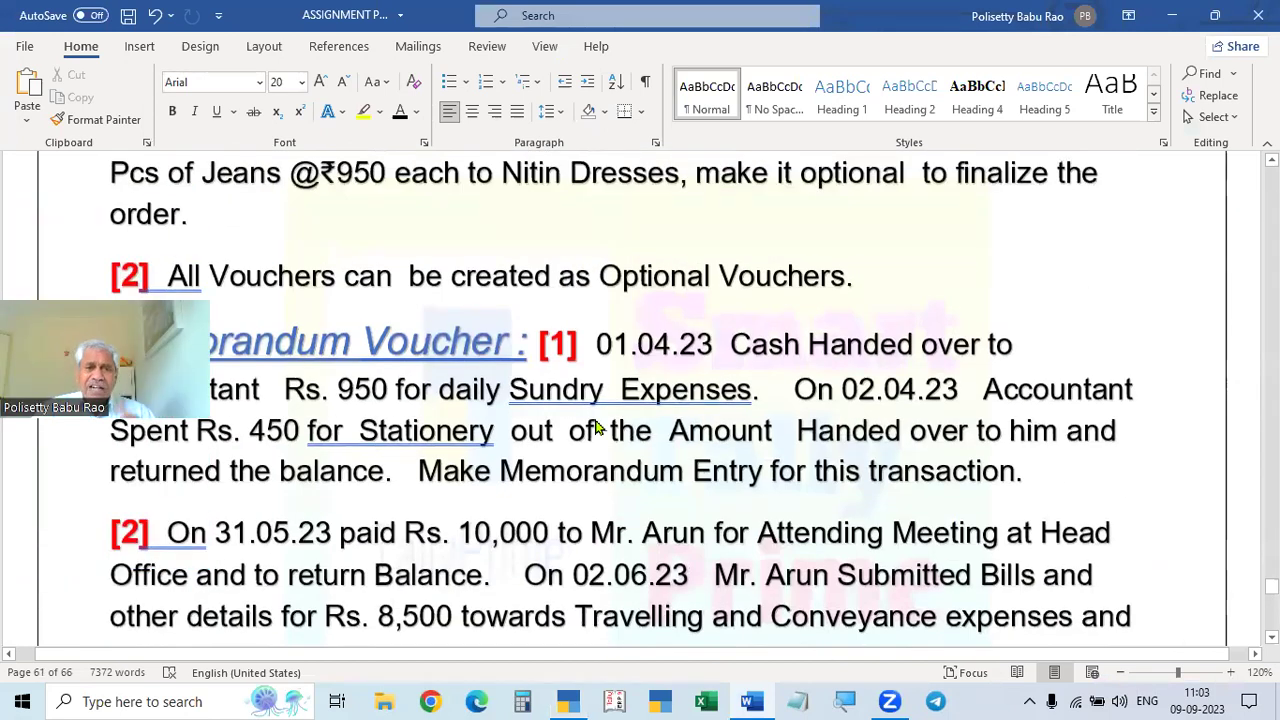
pyautogui.scroll(-3, 797, 470)
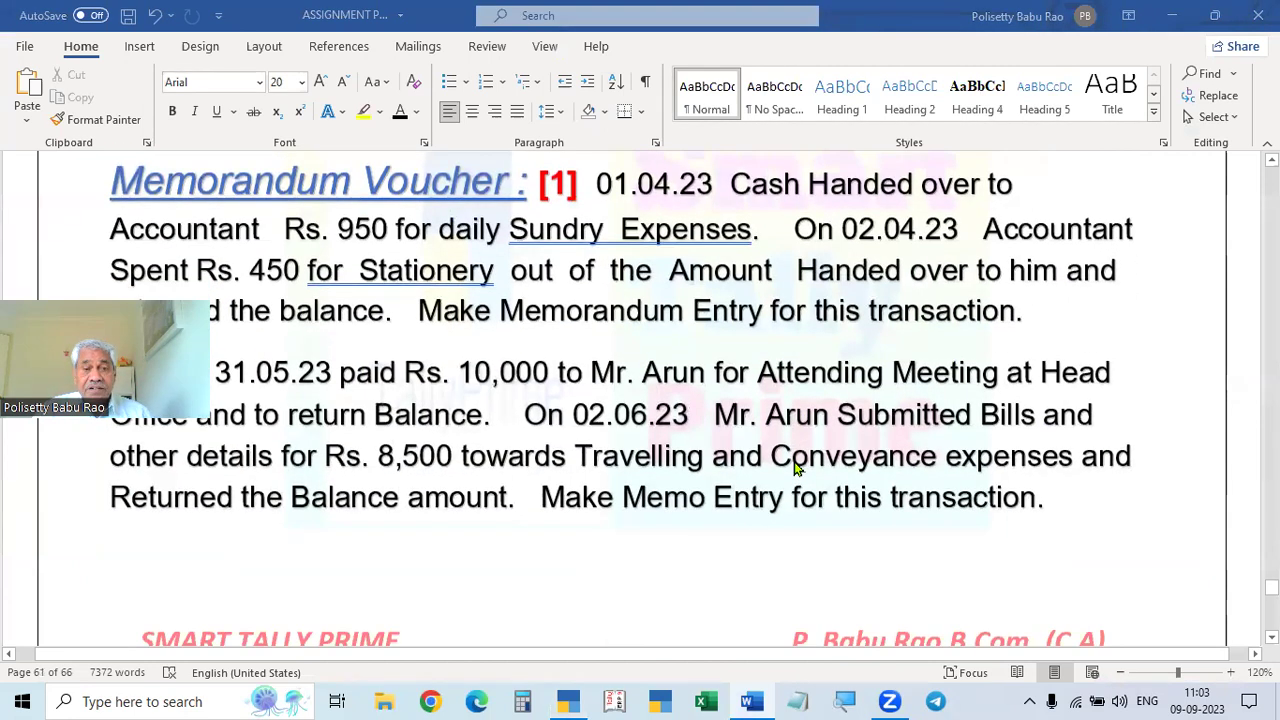
pyautogui.scroll(-1, 797, 470)
pyautogui.scroll(-7, 797, 468)
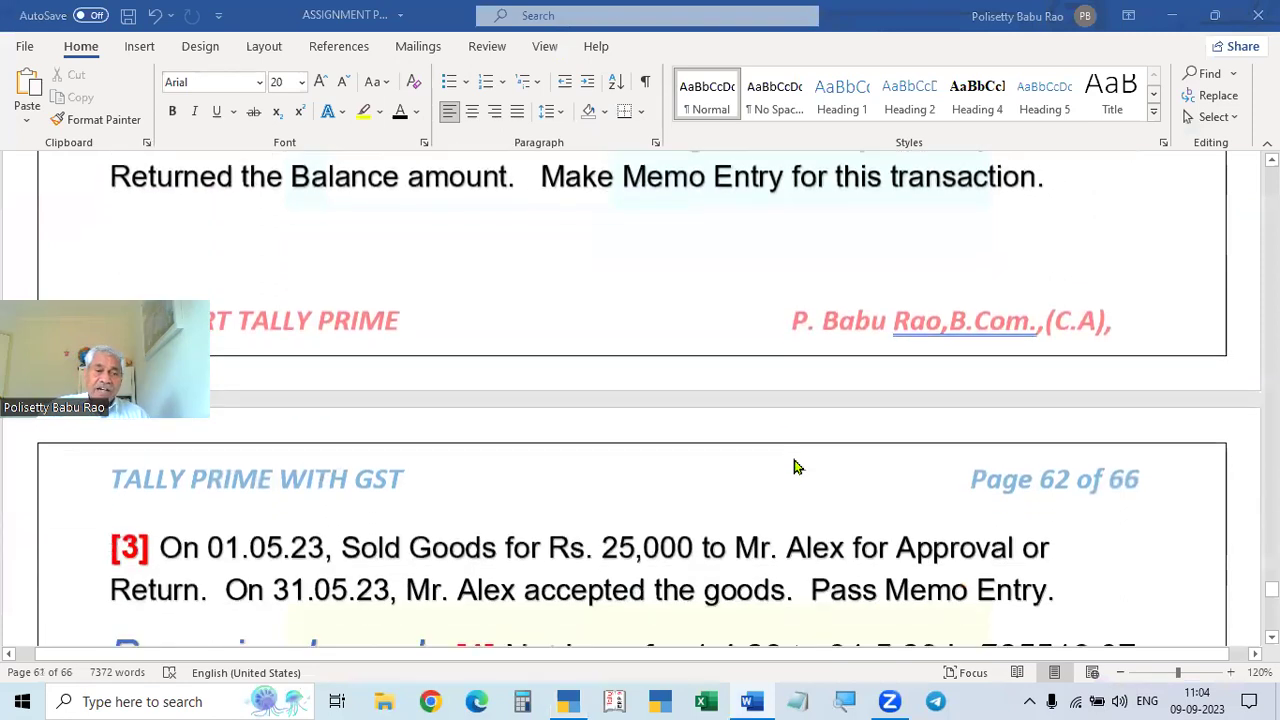
pyautogui.scroll(-1, 797, 468)
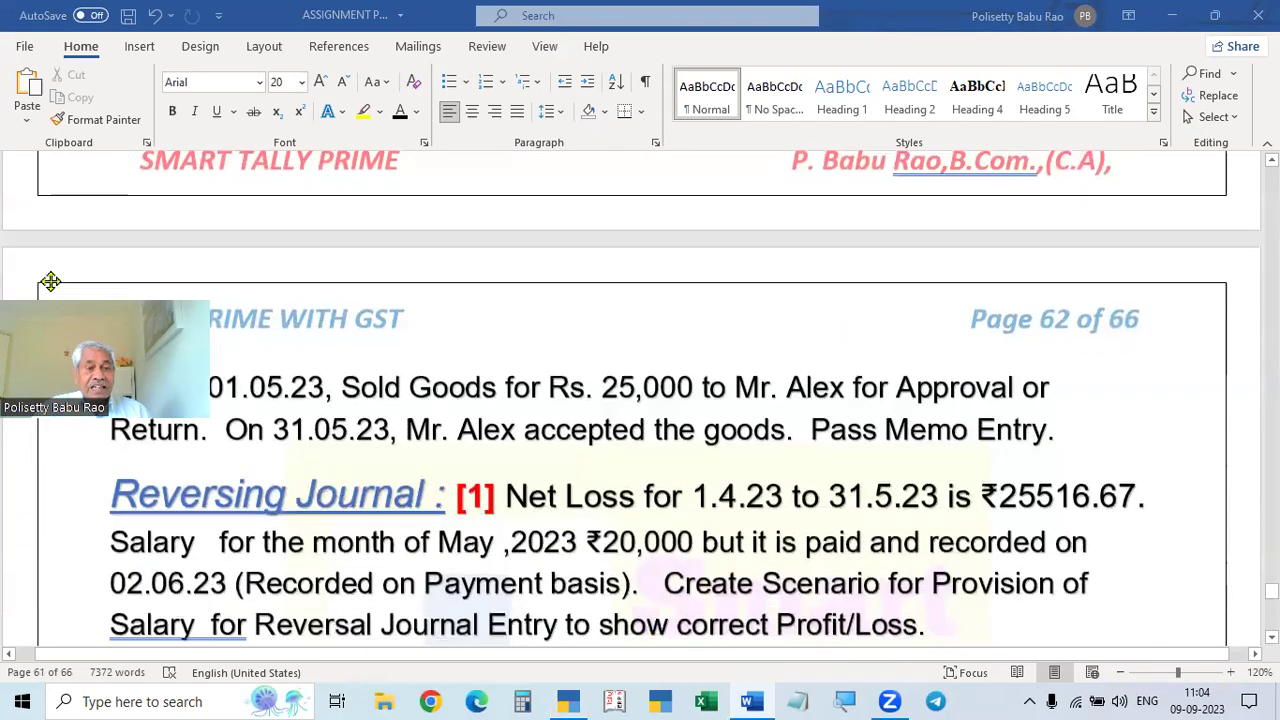
pyautogui.scroll(-2, 630, 377)
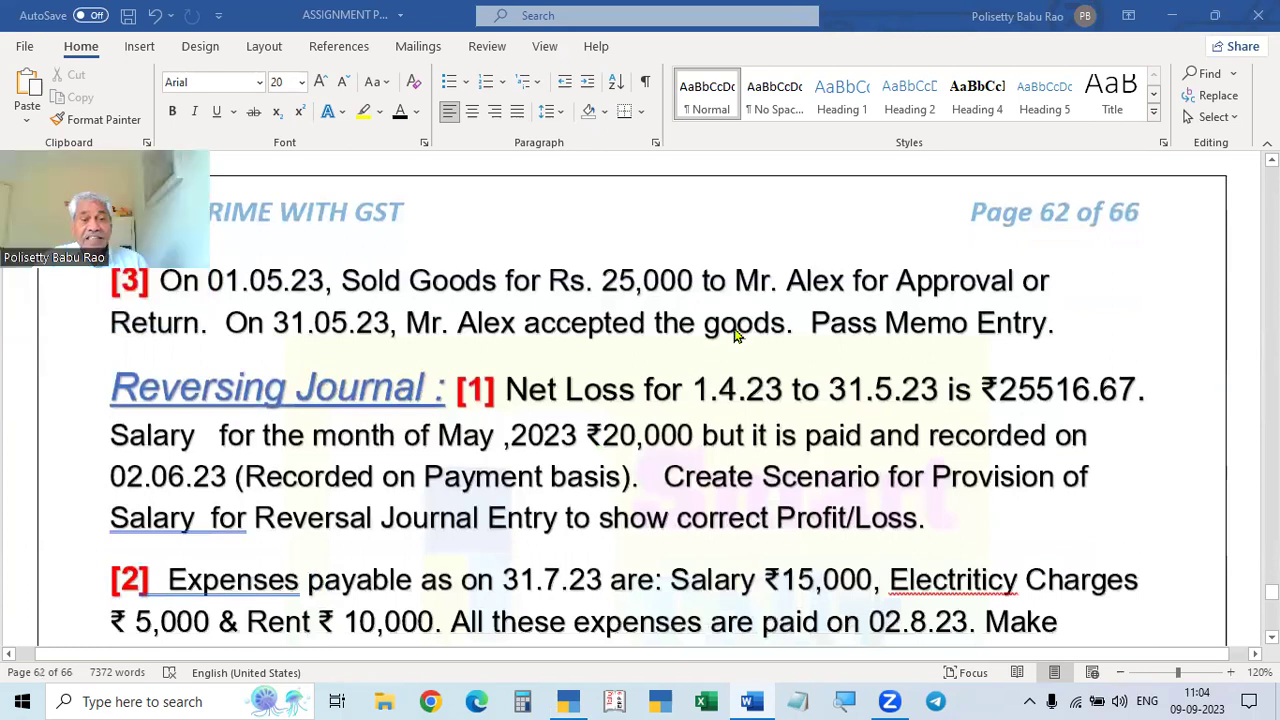
pyautogui.scroll(-1, 840, 401)
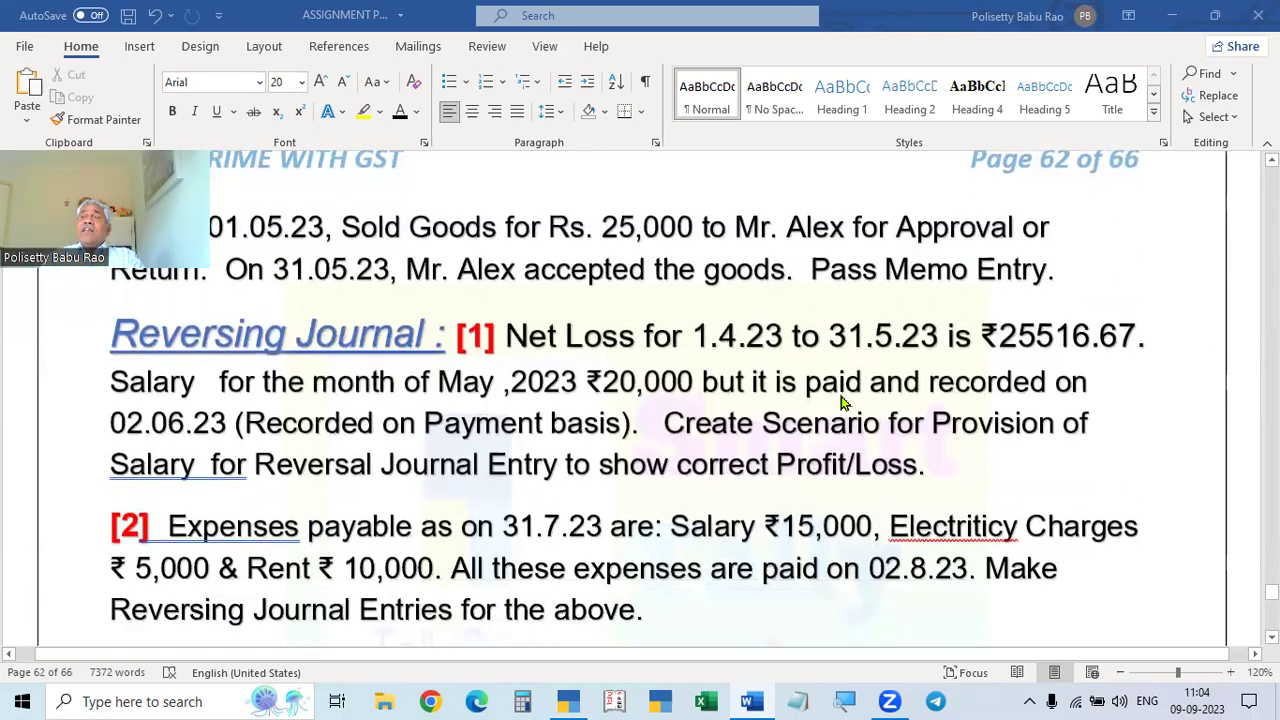
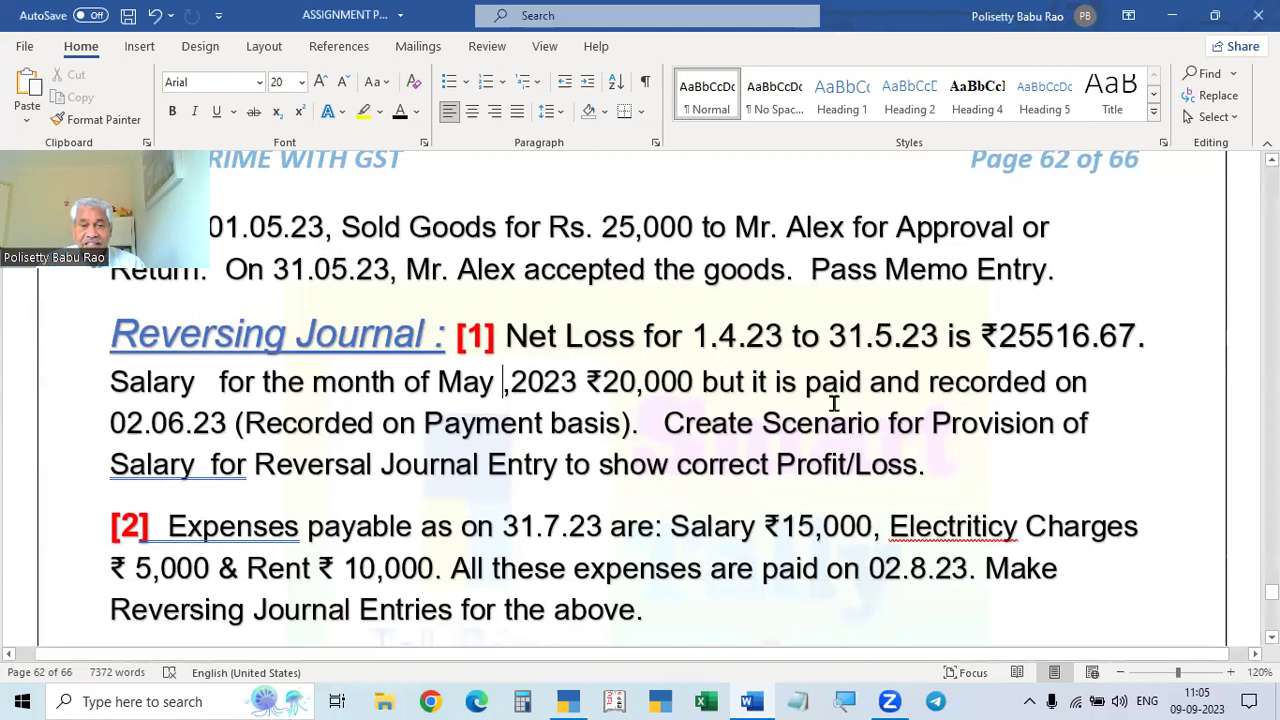
# - Compare the Profit & Loss A/c in TallyPrime with the first Reversing Journal problem in the Word assignment
pyautogui.hotkey('alt', 'Tab')
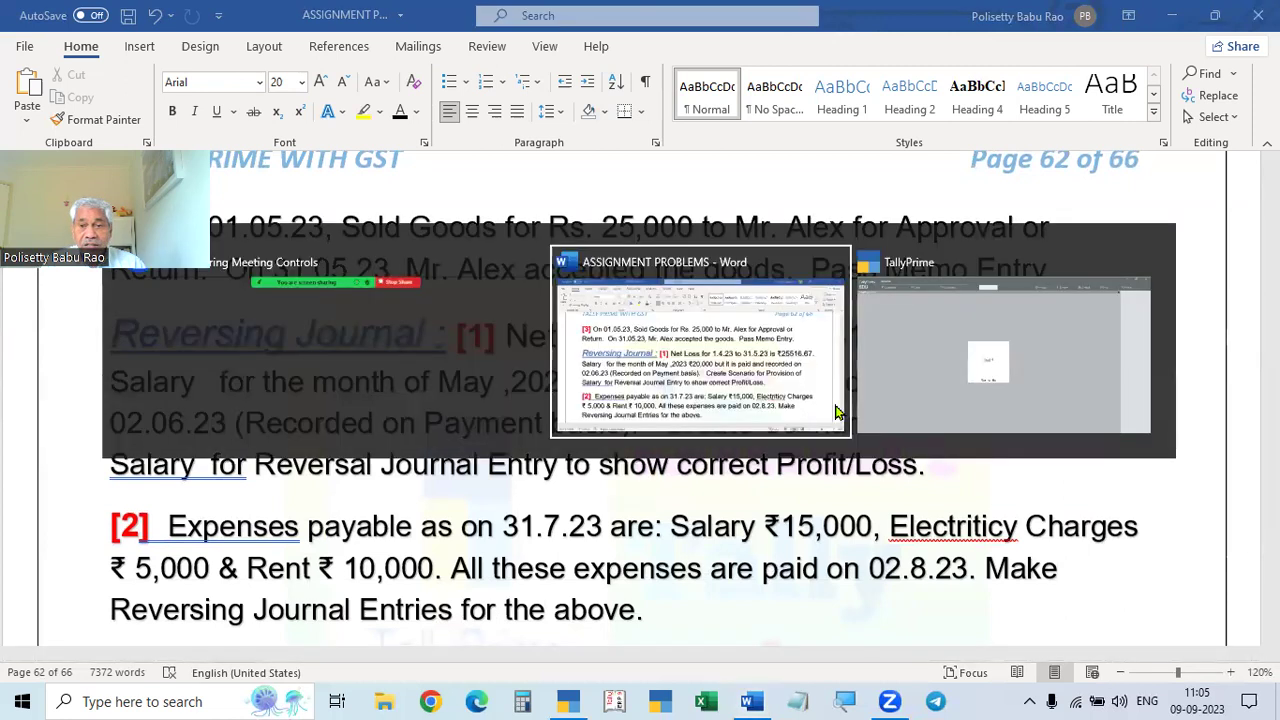
pyautogui.press('Down')
pyautogui.press('Down')
pyautogui.press('Down')
pyautogui.press('Down')
pyautogui.press('Down')
pyautogui.press('Down')
pyautogui.press('Down')
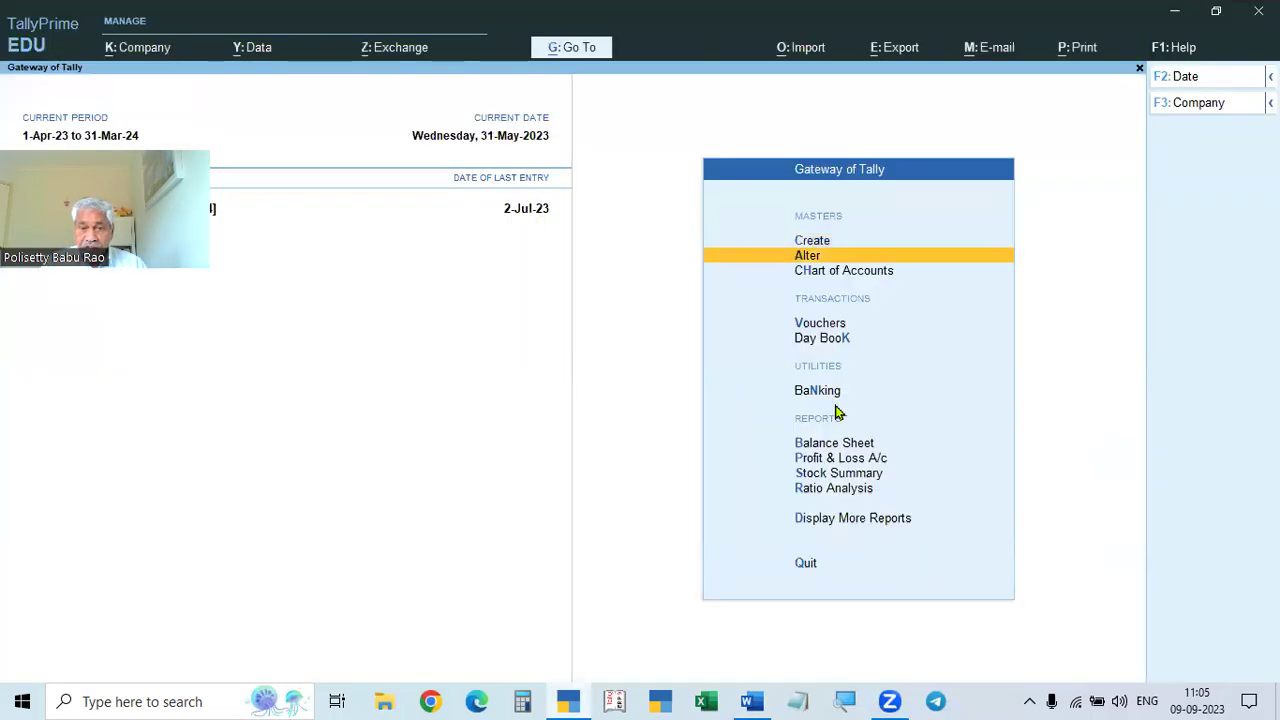
pyautogui.press('Return')
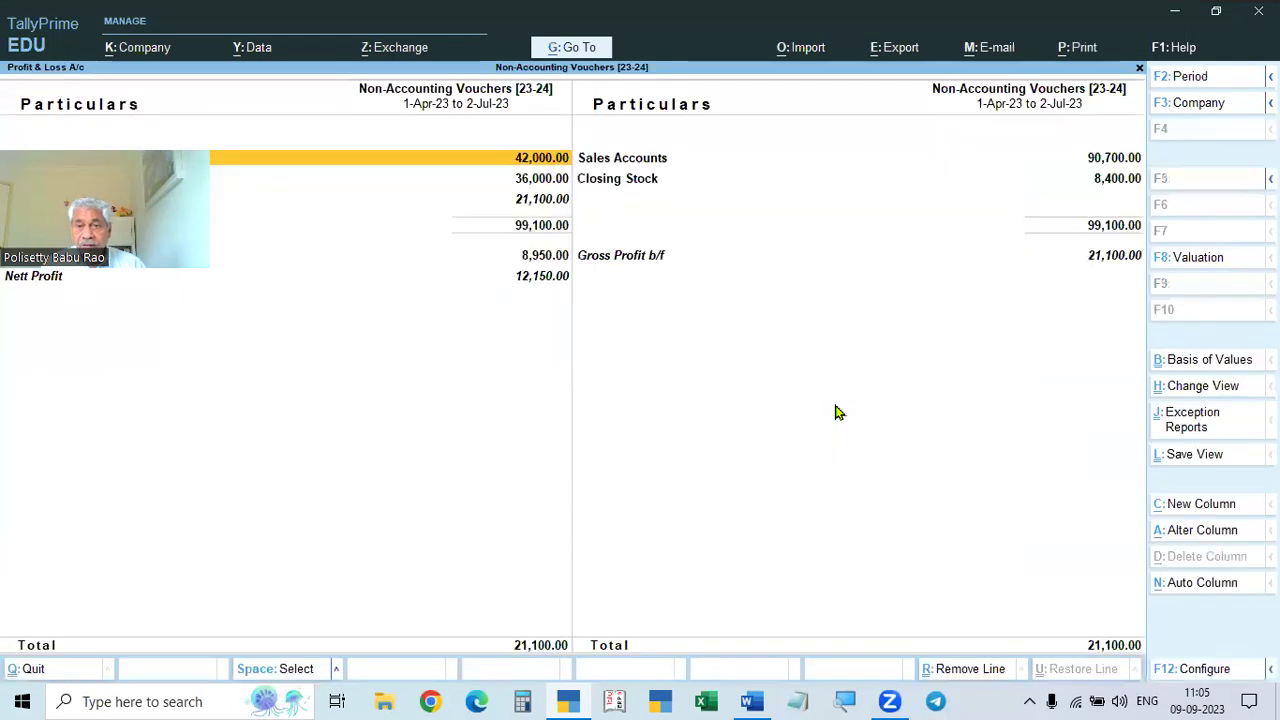
pyautogui.hotkey('alt', 'Tab')
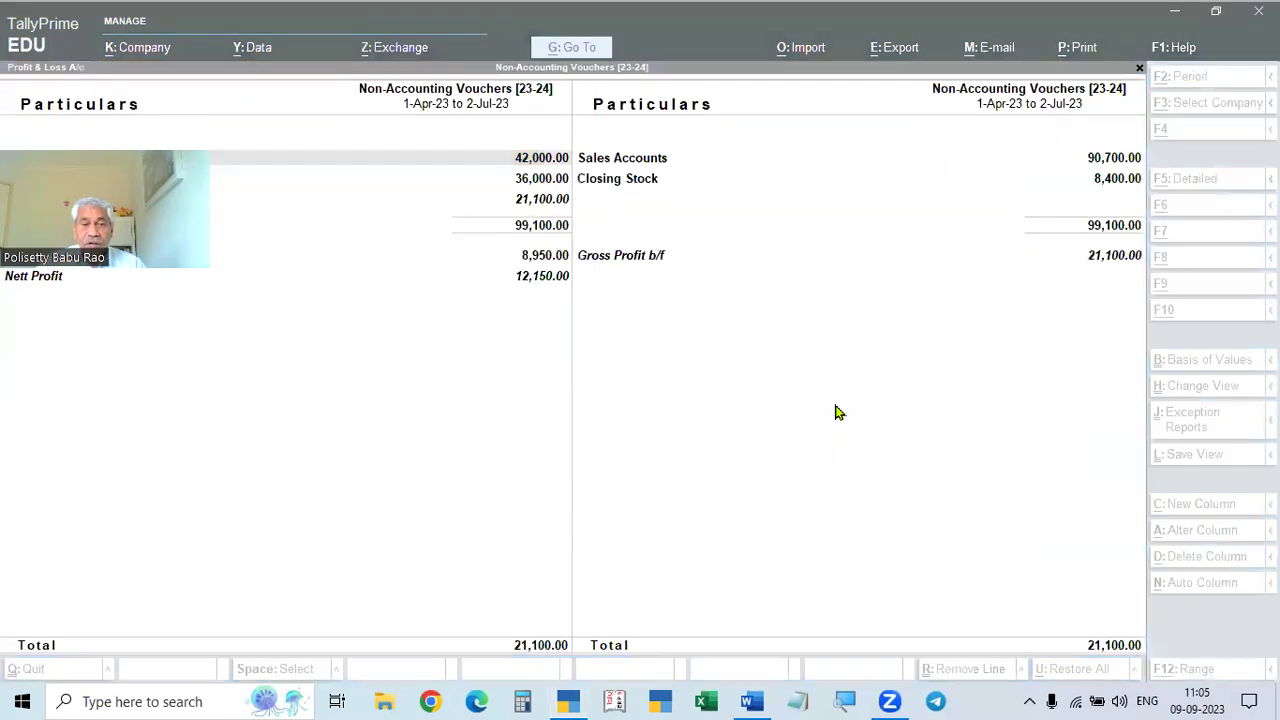
pyautogui.click(839, 412)
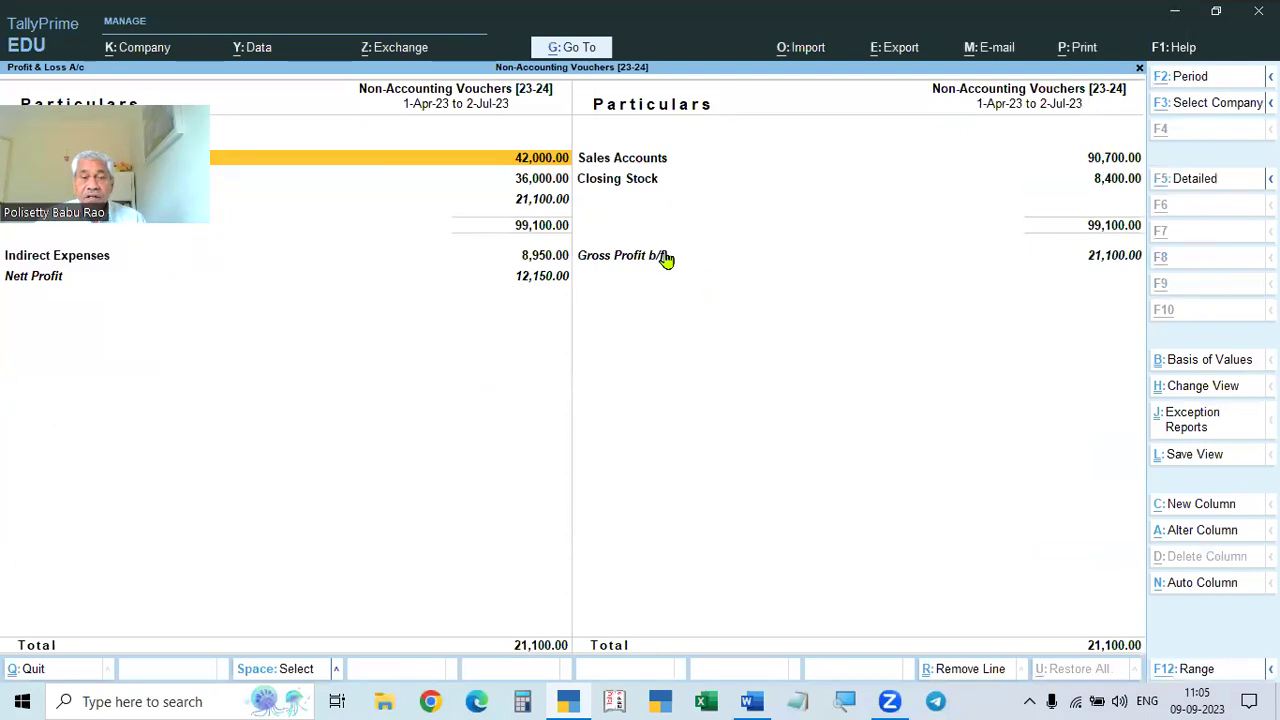
pyautogui.hotkey('alt', 'Tab')
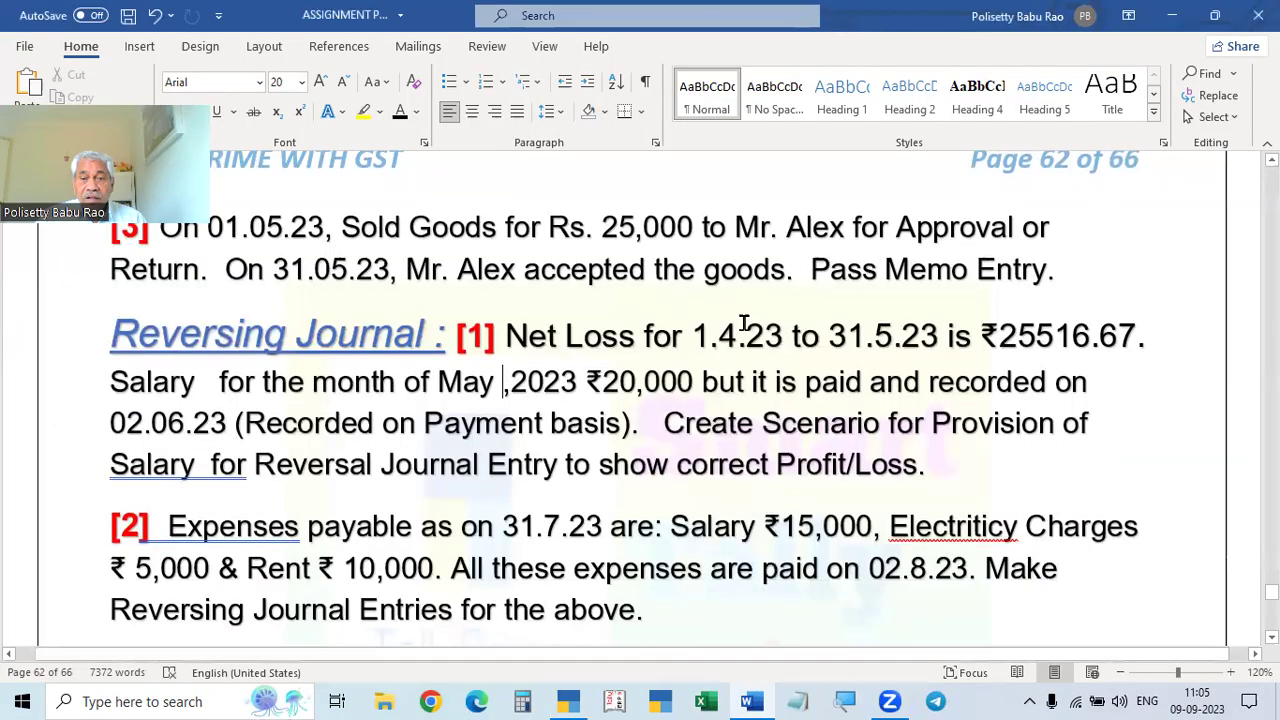
# - Replace the word Loss with Profit in the first Reversing Journal problem of the Word assignment
pyautogui.click(636, 338)
pyautogui.press('BackSpace')
pyautogui.press('BackSpace')
pyautogui.press('BackSpace')
pyautogui.press('BackSpace')
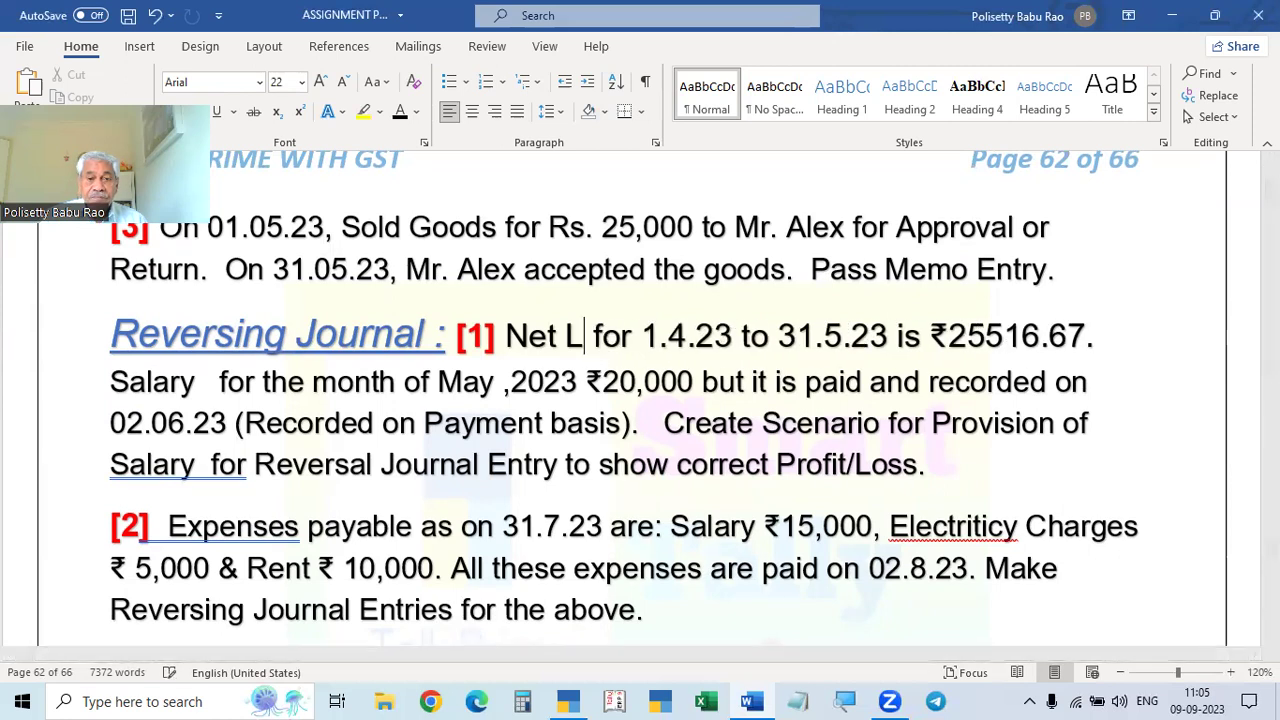
pyautogui.write('Profit')
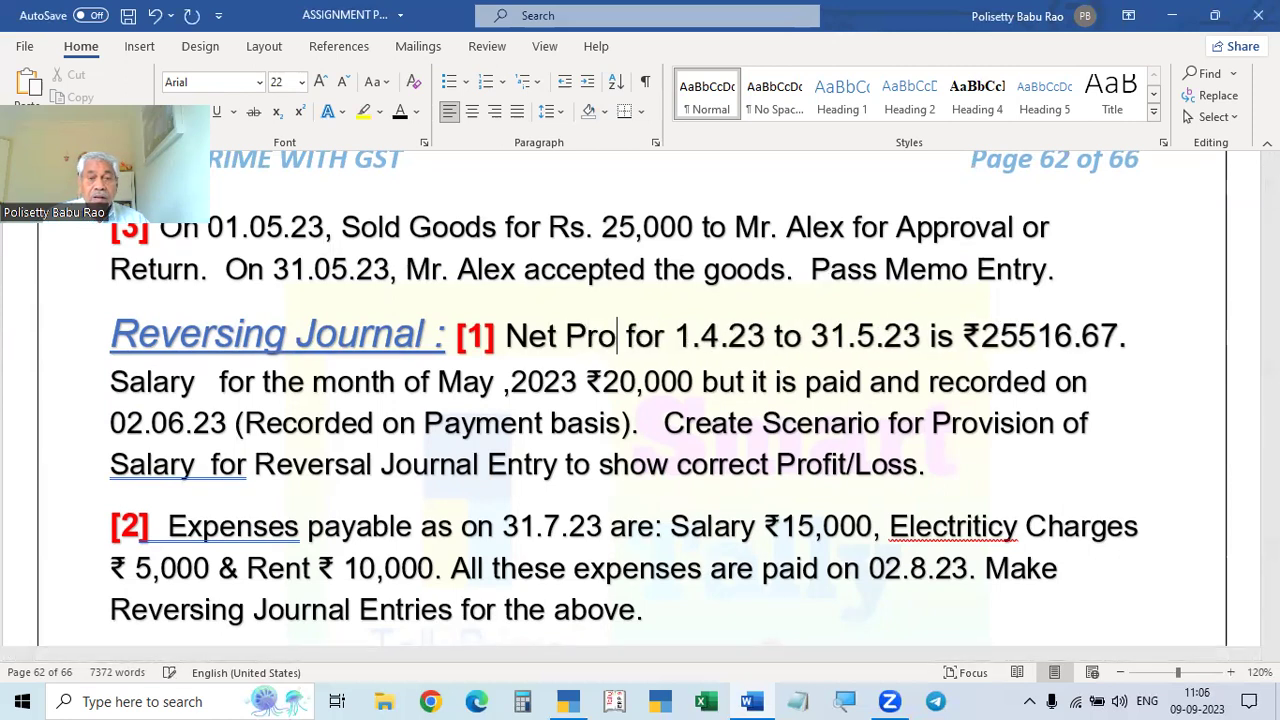
# - Check the Nett Profit in TallyPrime and replace the net profit amount in the Word problem with ₹12,160
pyautogui.hotkey('alt', 'Tab')
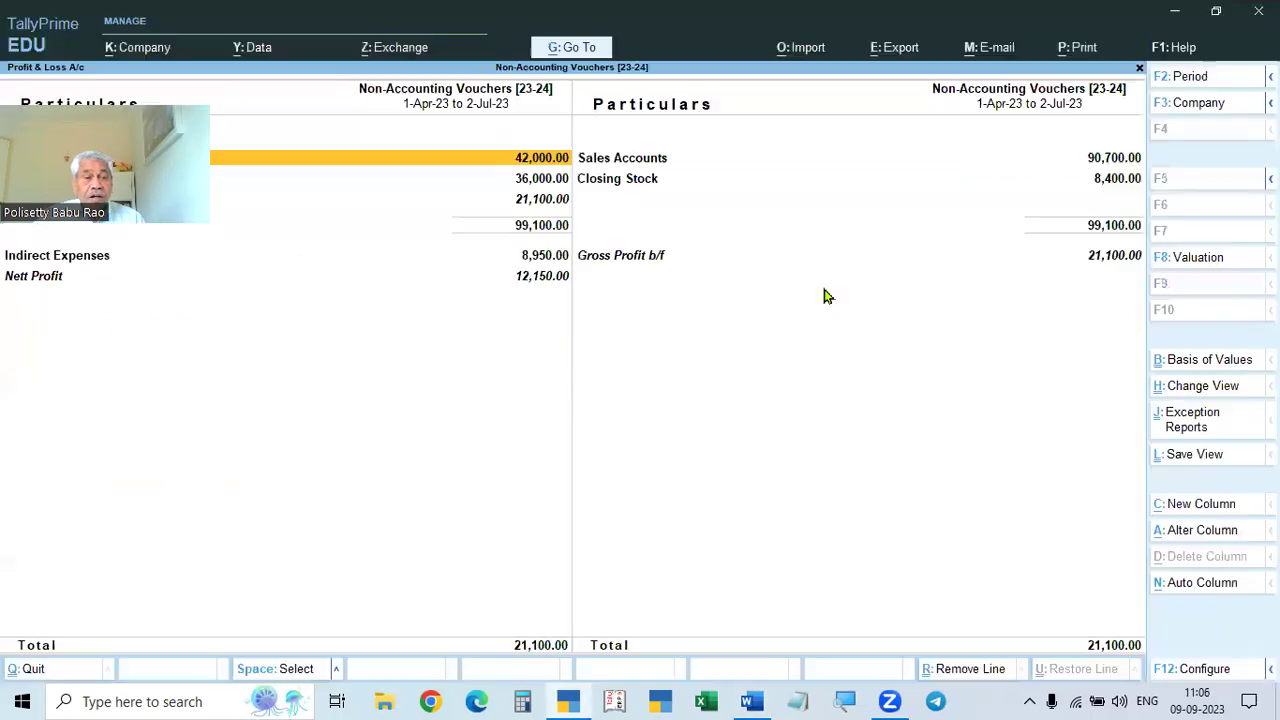
pyautogui.hotkey('alt', 'Tab')
pyautogui.moveTo(1005, 336); pyautogui.dragTo(1152, 336)
pyautogui.write('12160.')
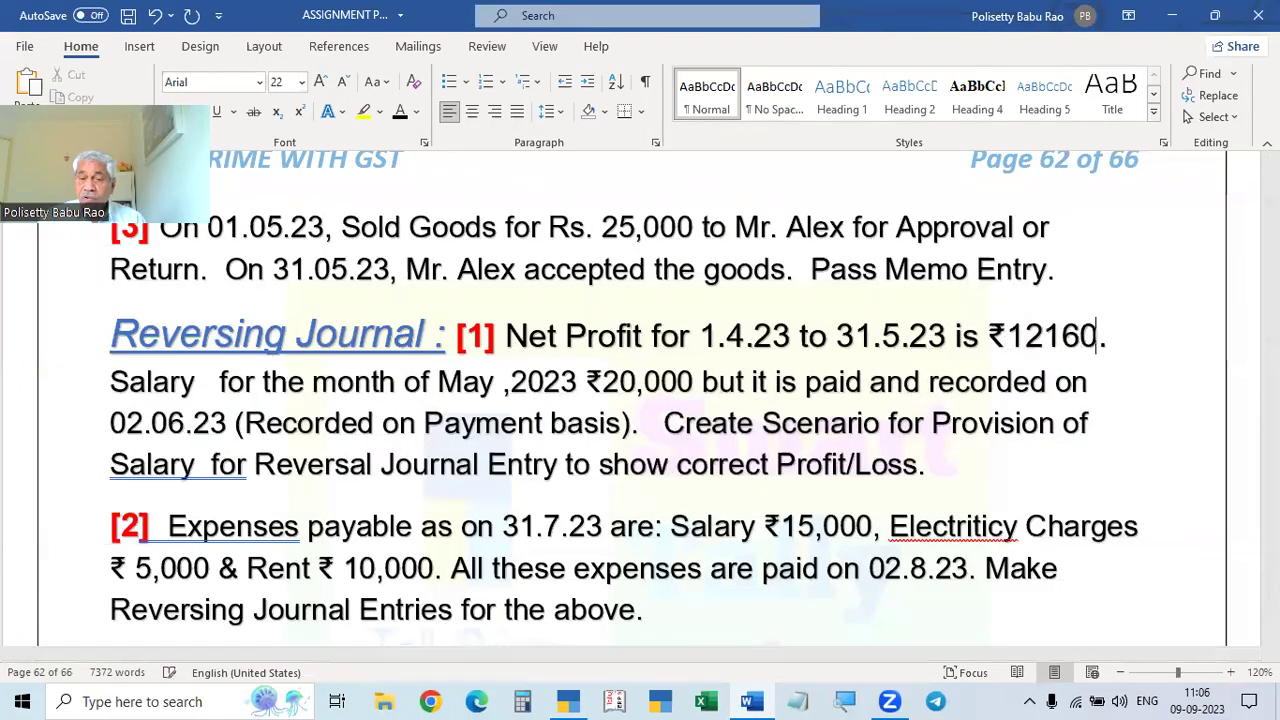
pyautogui.press('Left')
pyautogui.press('Left')
pyautogui.press('Left')
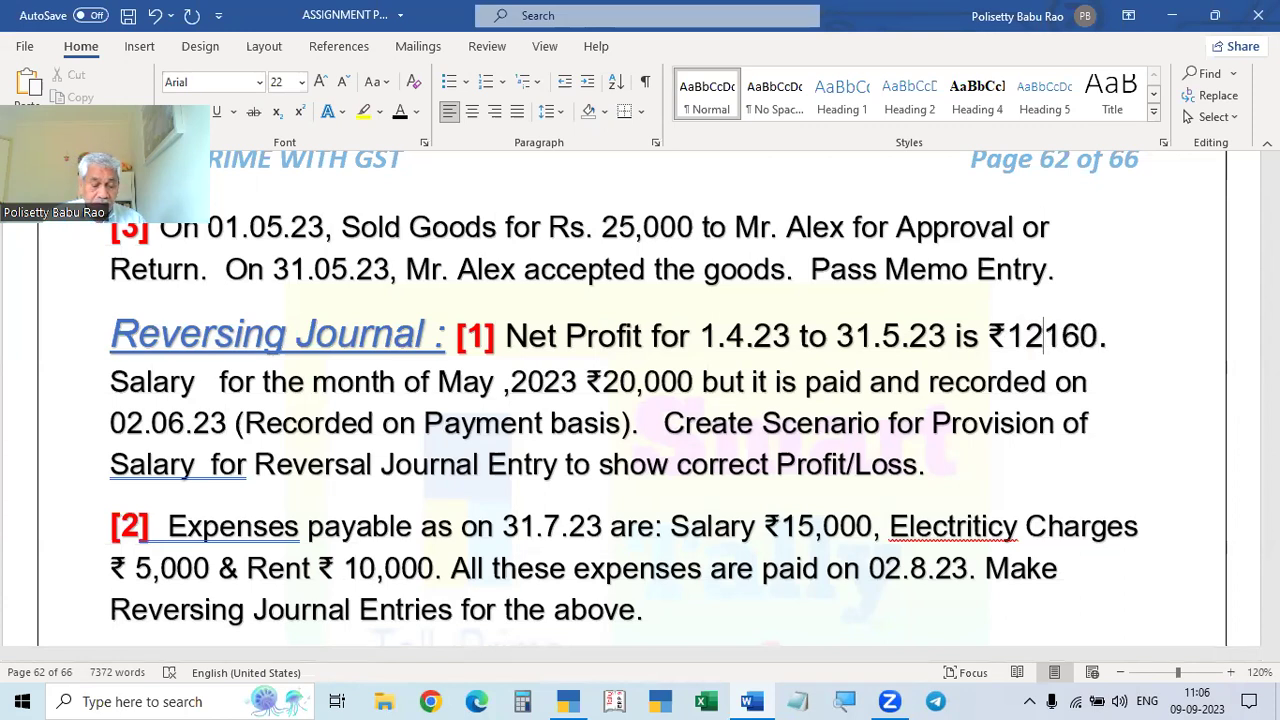
pyautogui.write(',')
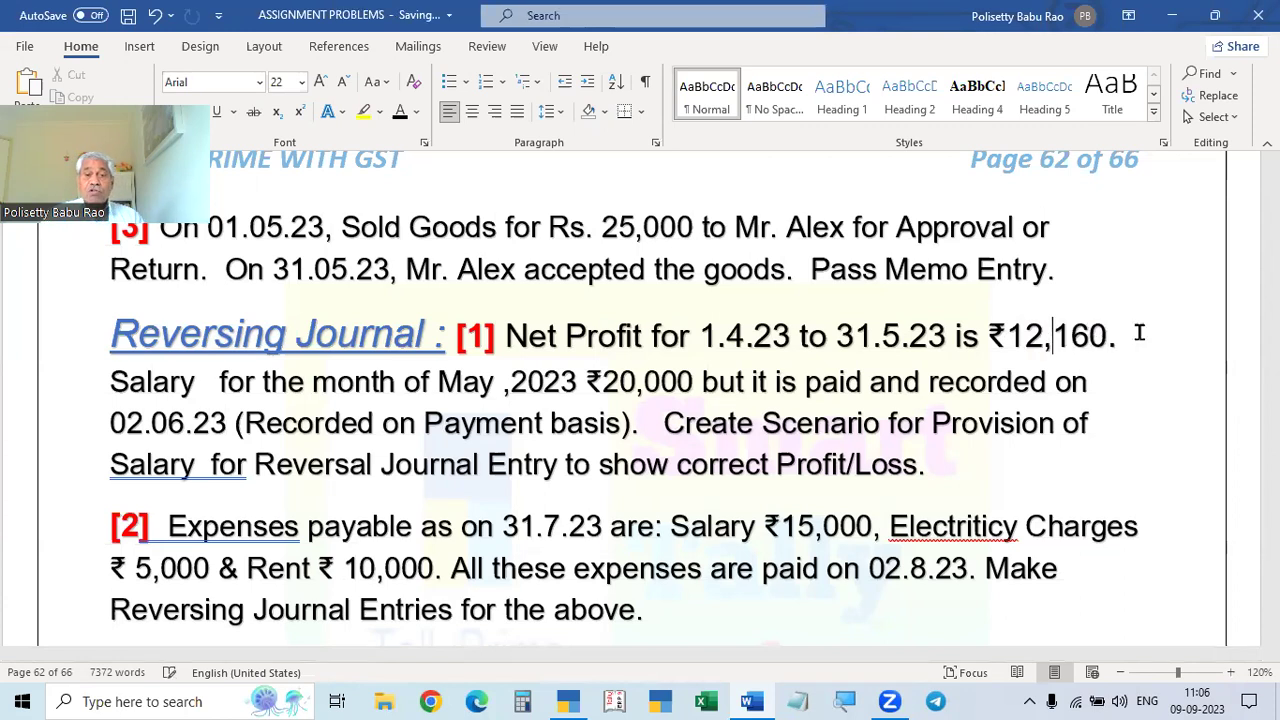
# - Compare the problem's dates with TallyPrime's Profit & Loss A/c and set the report period from 1-4-2023 to 31-7-2023
pyautogui.hotkey('alt', 'Tab')
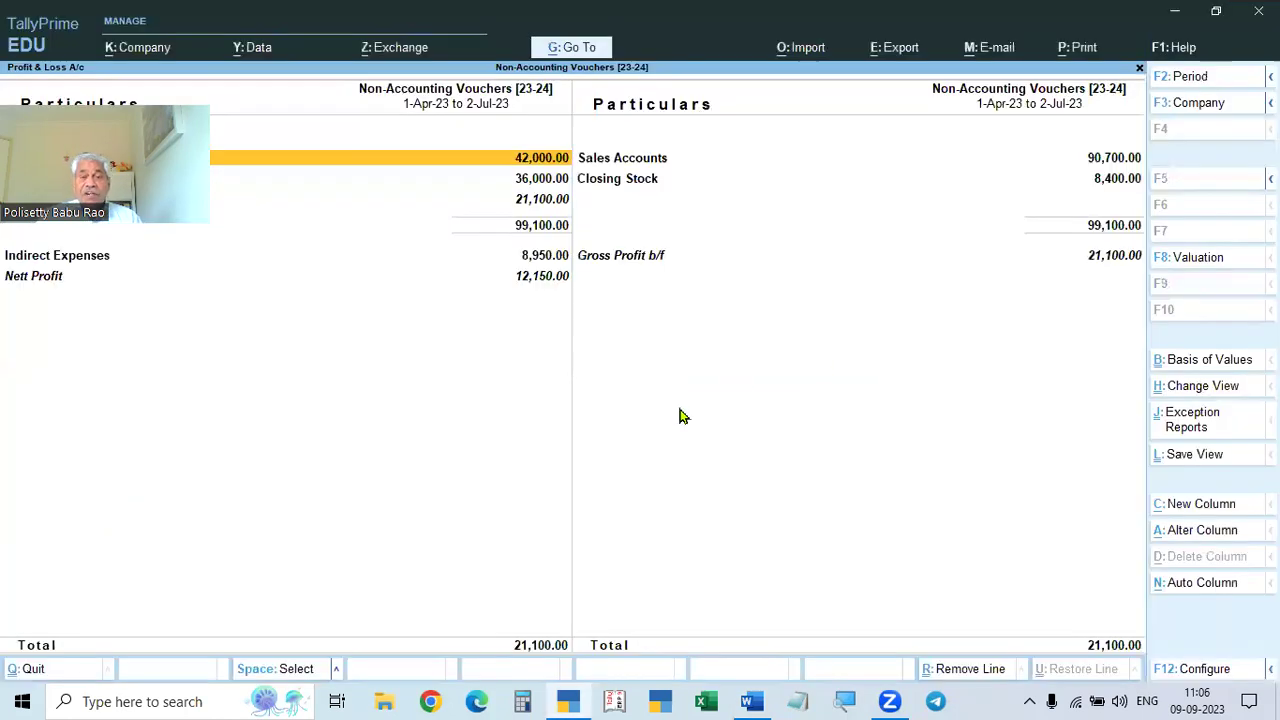
pyautogui.hotkey('alt', 'Tab')
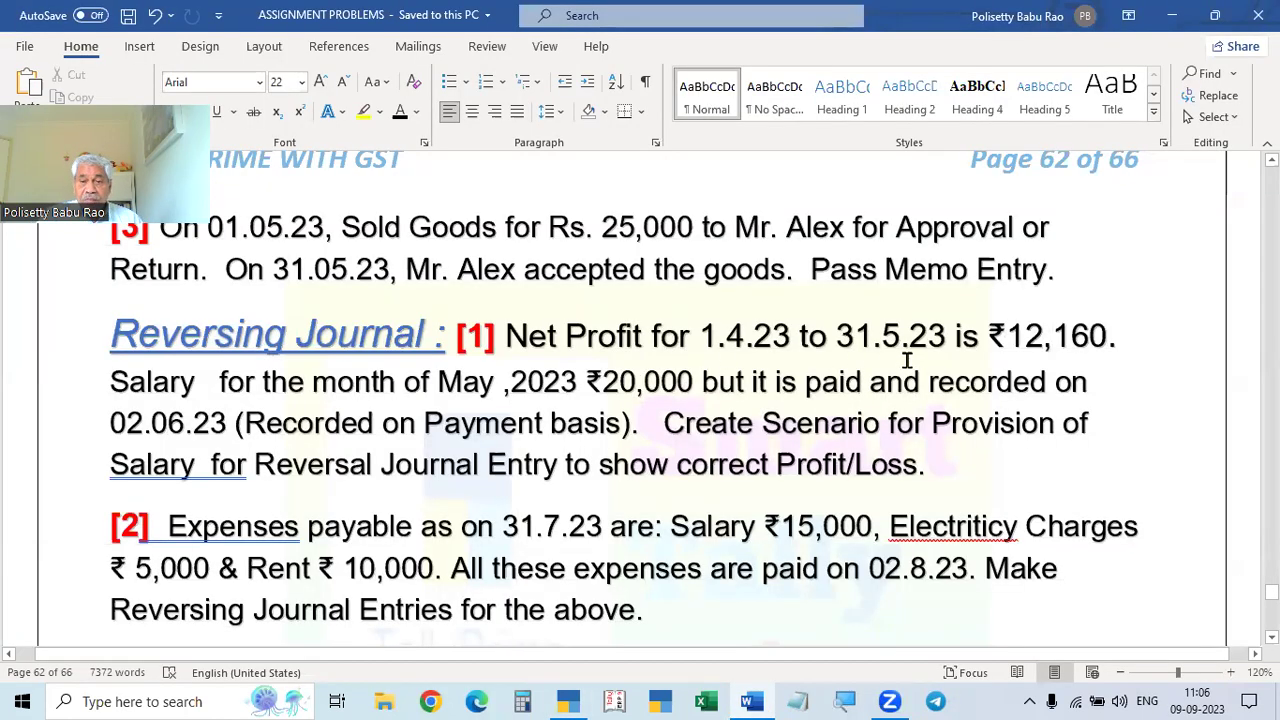
pyautogui.hotkey('alt', 'Tab')
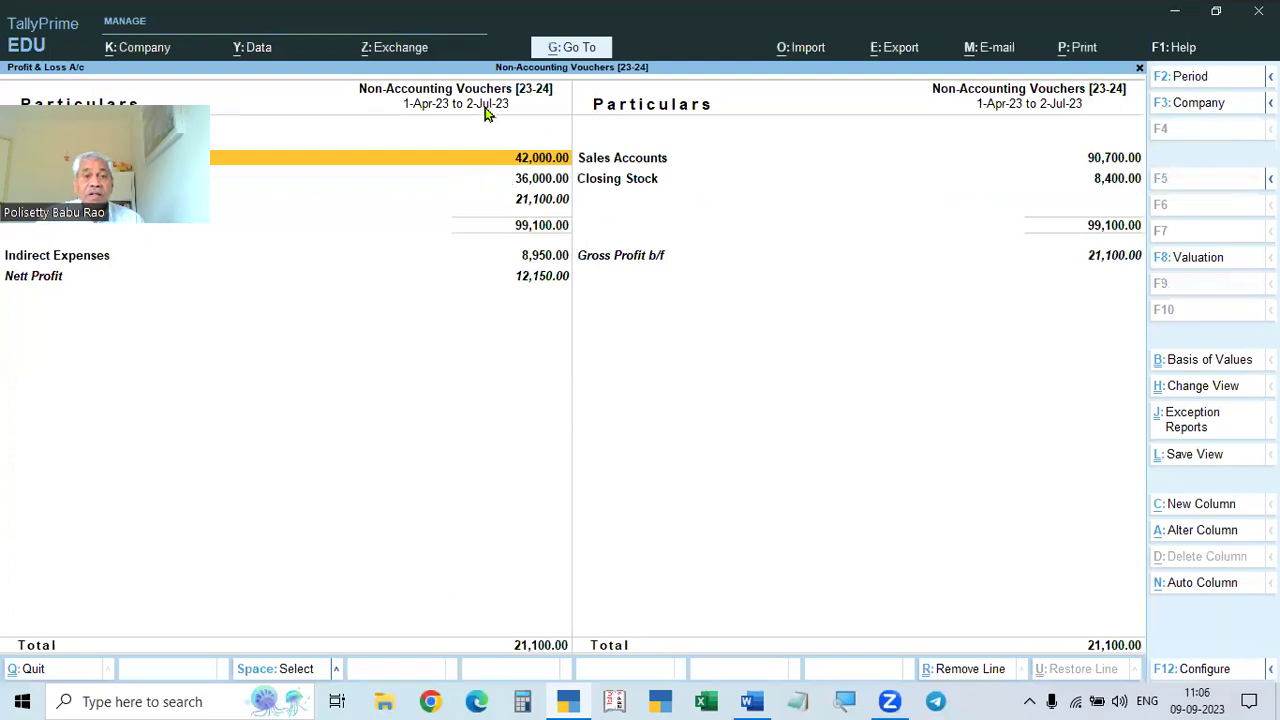
pyautogui.hotkey('alt', 'Tab')
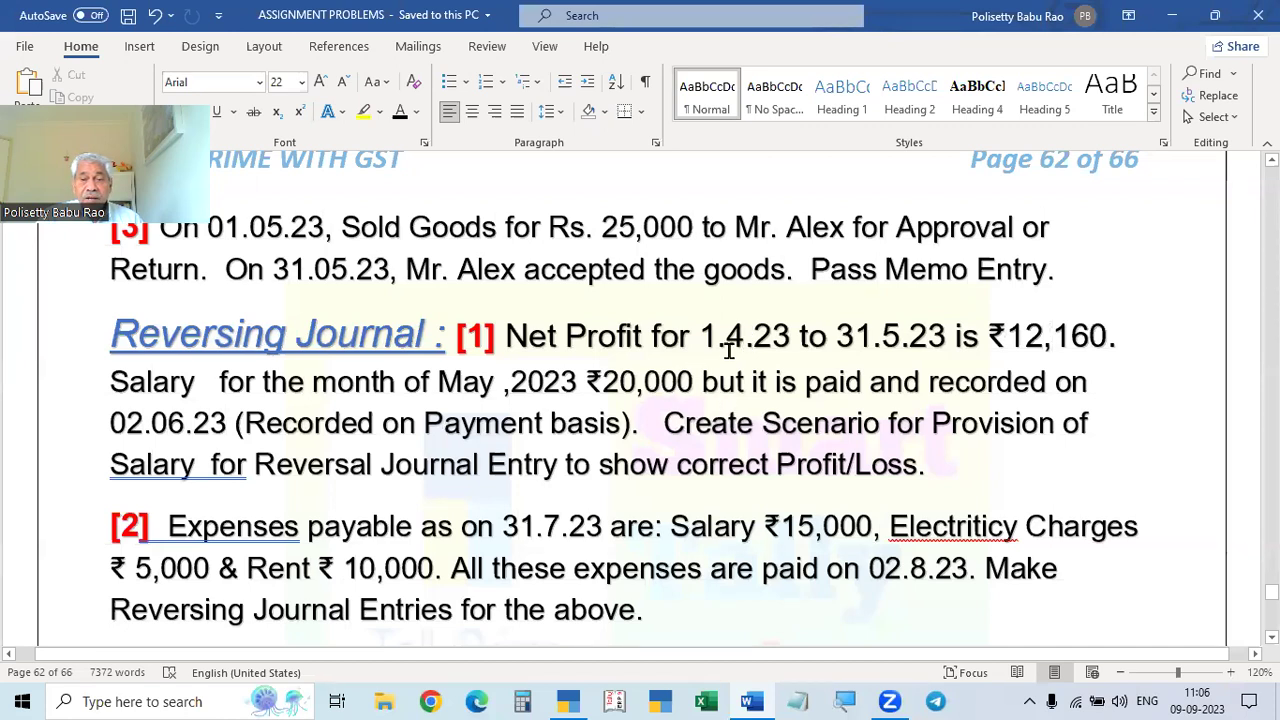
pyautogui.hotkey('alt', 'Tab')
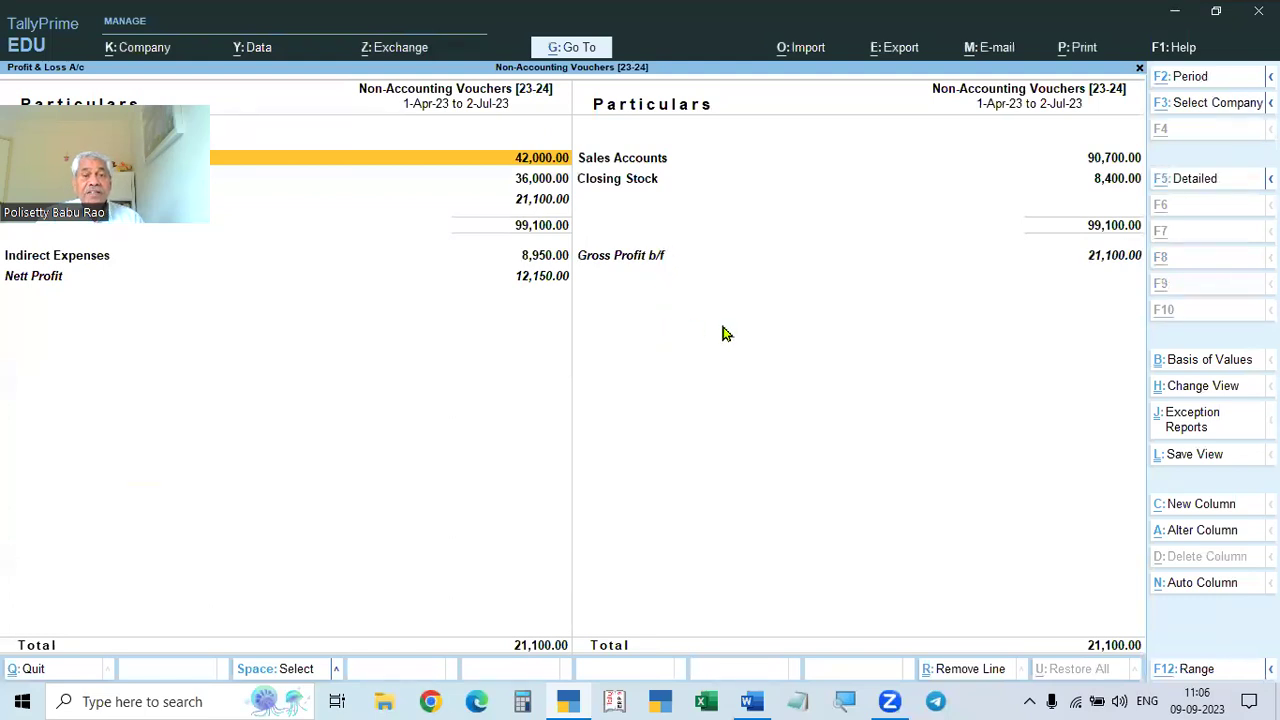
pyautogui.press('F2')
pyautogui.write('1-4')
pyautogui.press('Return')
pyautogui.write('31.7')
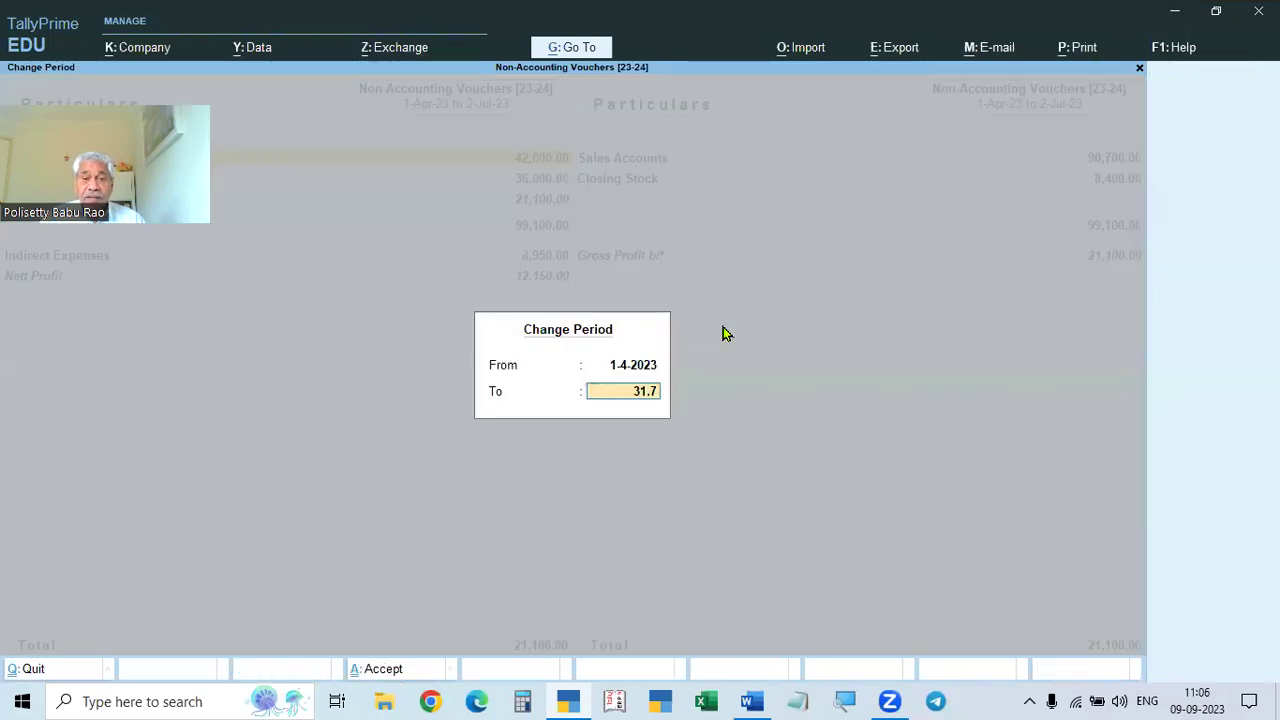
pyautogui.press('Return')
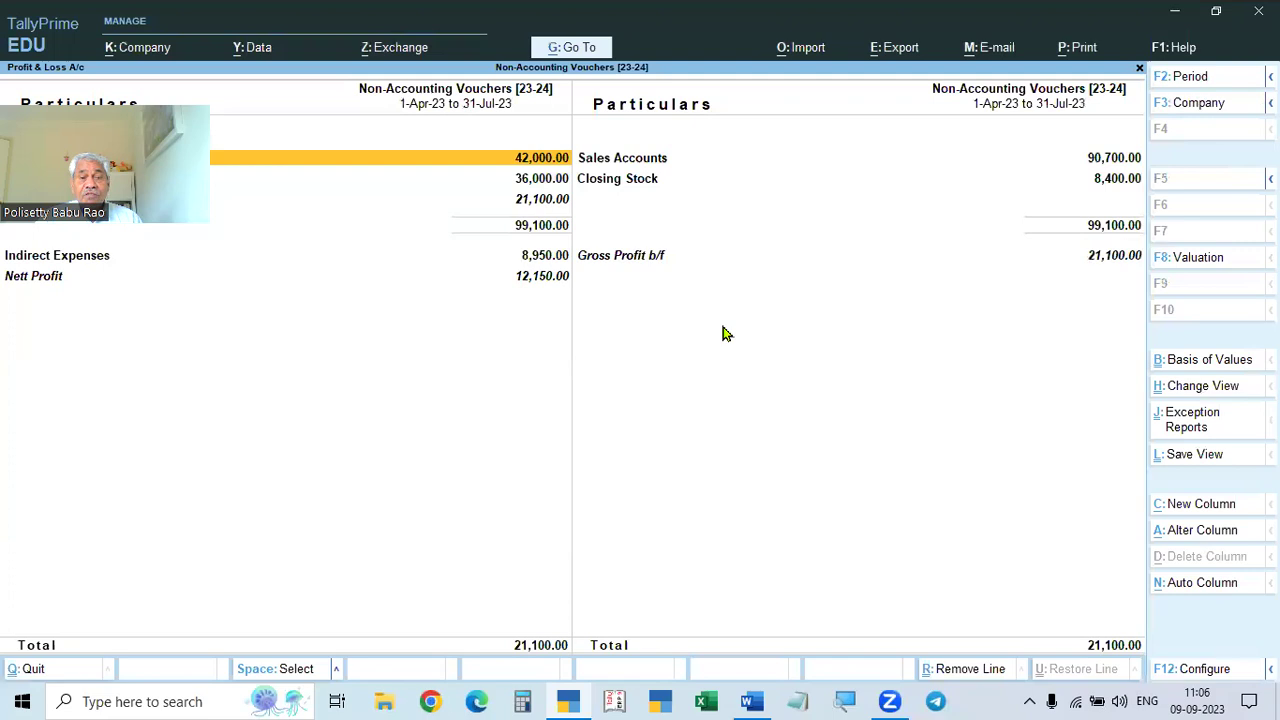
# - Switch to the Word assignment and correct the net profit amount in the first Reversing Journal problem to ₹12,150
pyautogui.hotkey('alt', 'Tab')
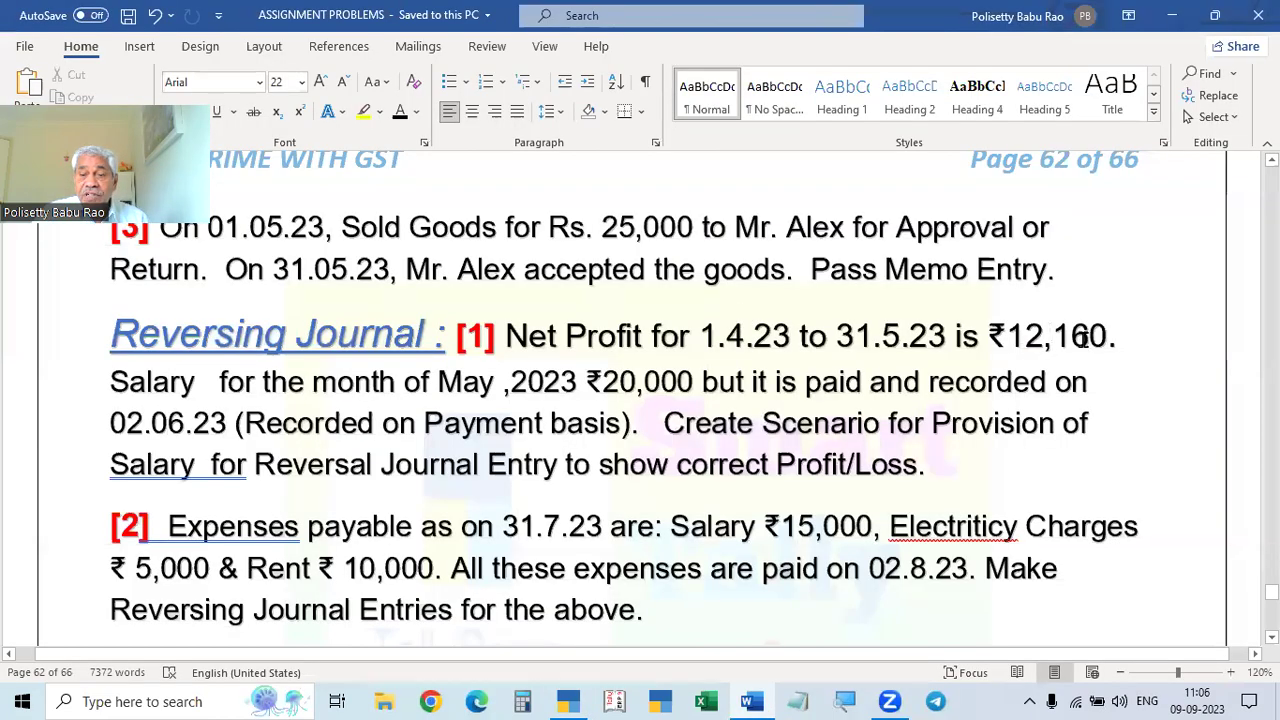
pyautogui.press('BackSpace')
pyautogui.write('5')
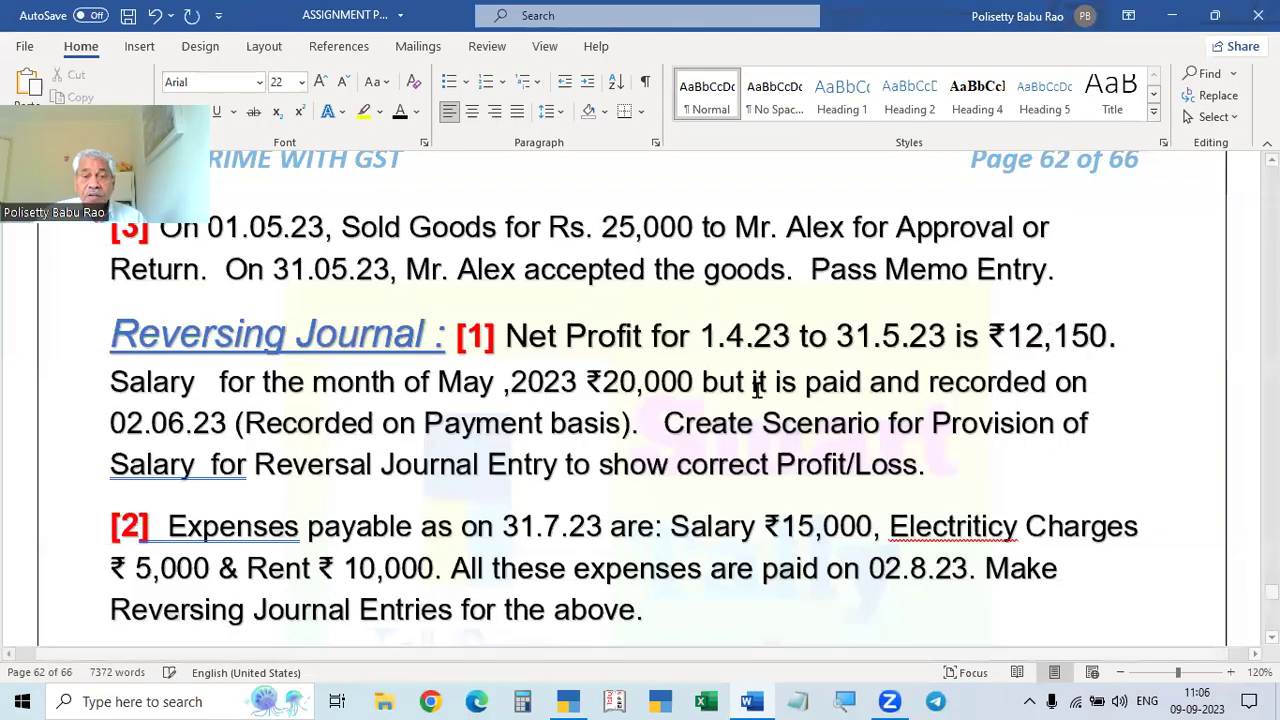
# - Change the first date of the net profit period in the first Reversing Journal problem to 31.7.23
pyautogui.click(747, 345)
pyautogui.click(702, 337)
pyautogui.write('3')
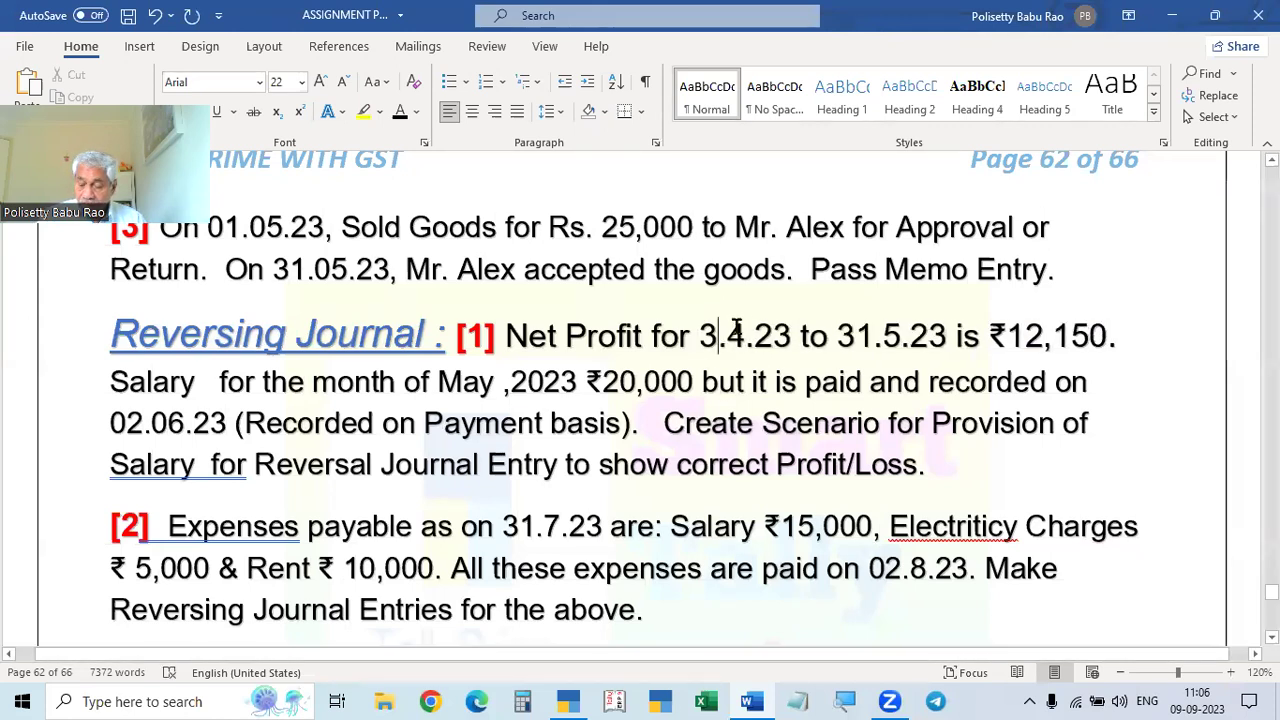
pyautogui.press('Right')
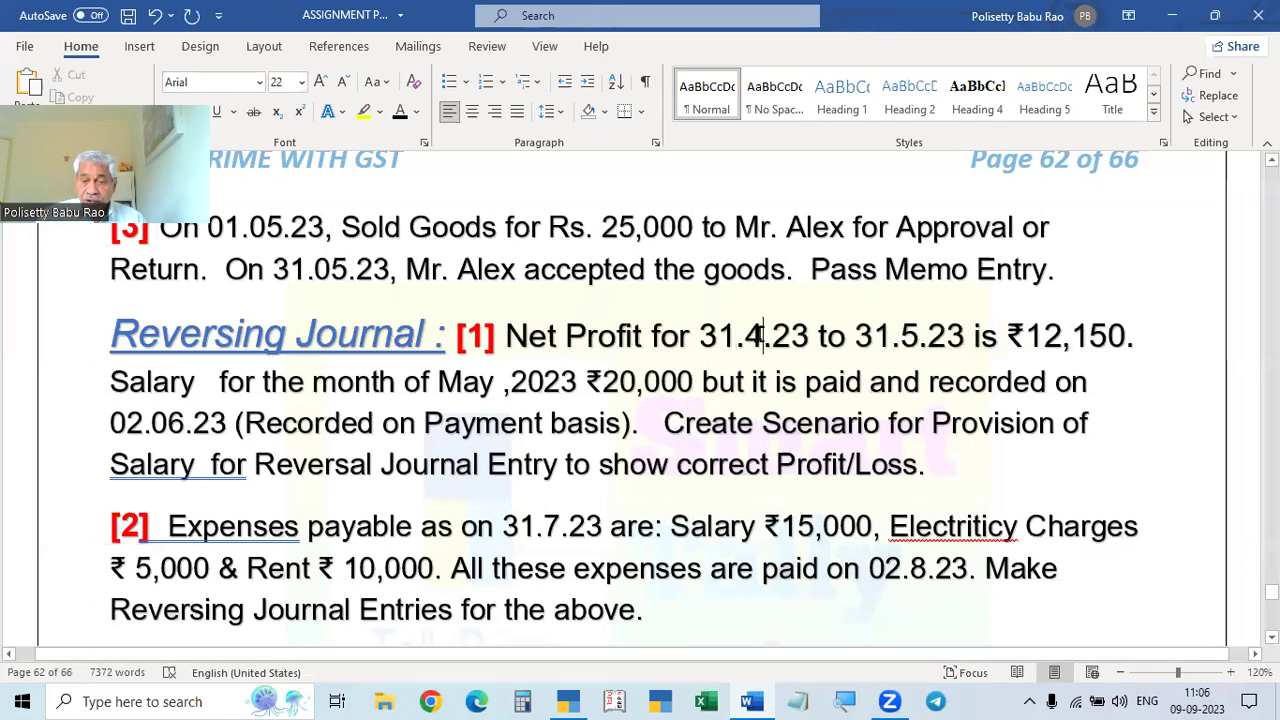
pyautogui.click(757, 336)
pyautogui.press('BackSpace')
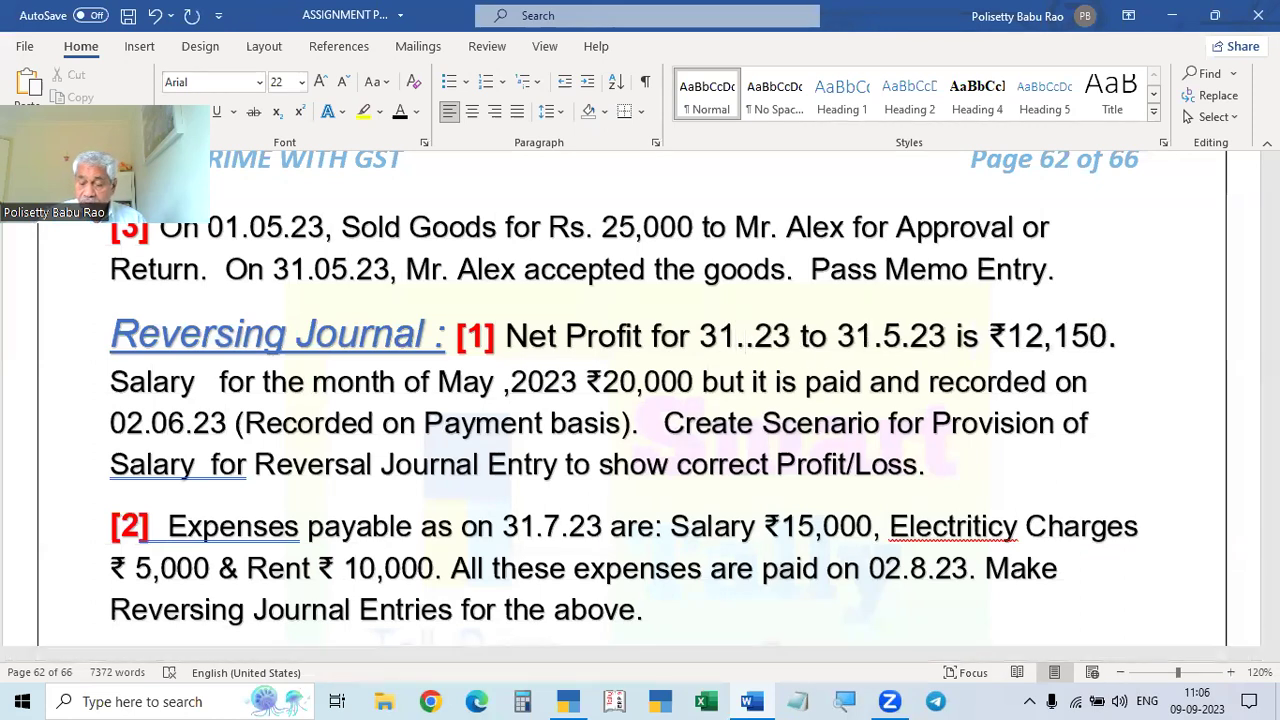
pyautogui.write('7')
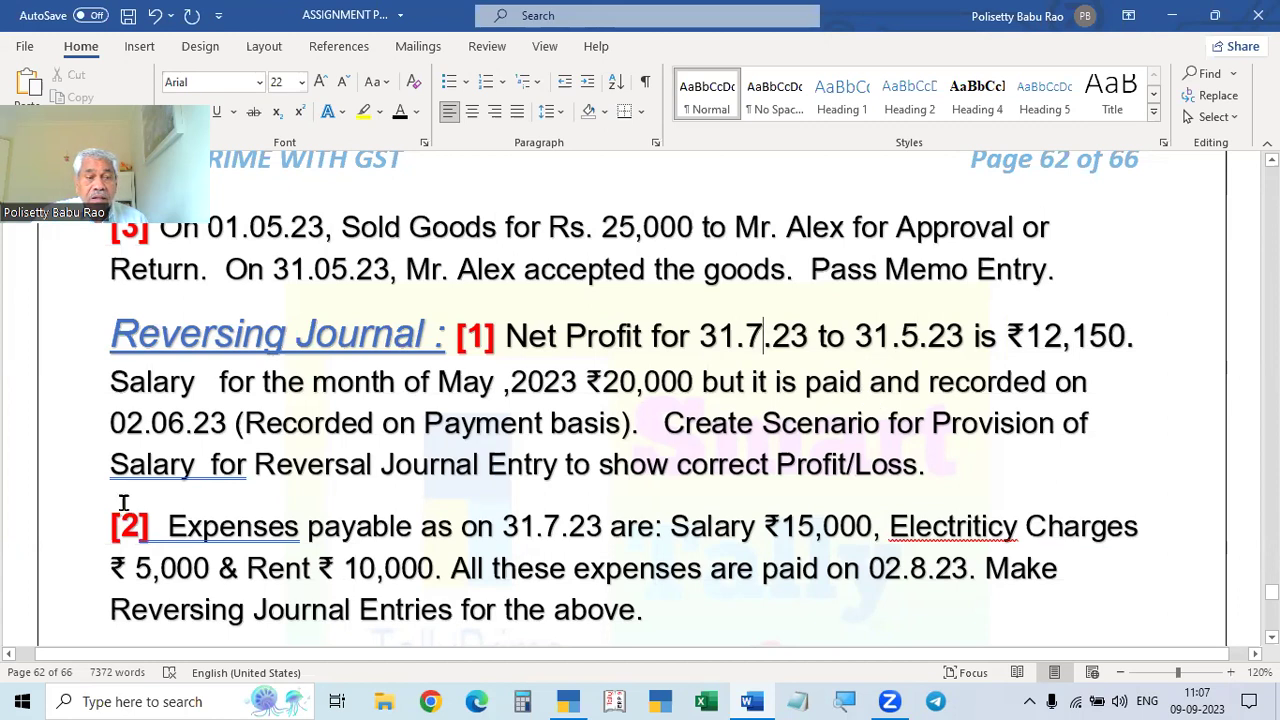
# - Change the salary payment date in the first problem to 02.08.23 and recheck the Profit & Loss A/c in TallyPrime
pyautogui.click(185, 425)
pyautogui.press('BackSpace')
pyautogui.write('8')
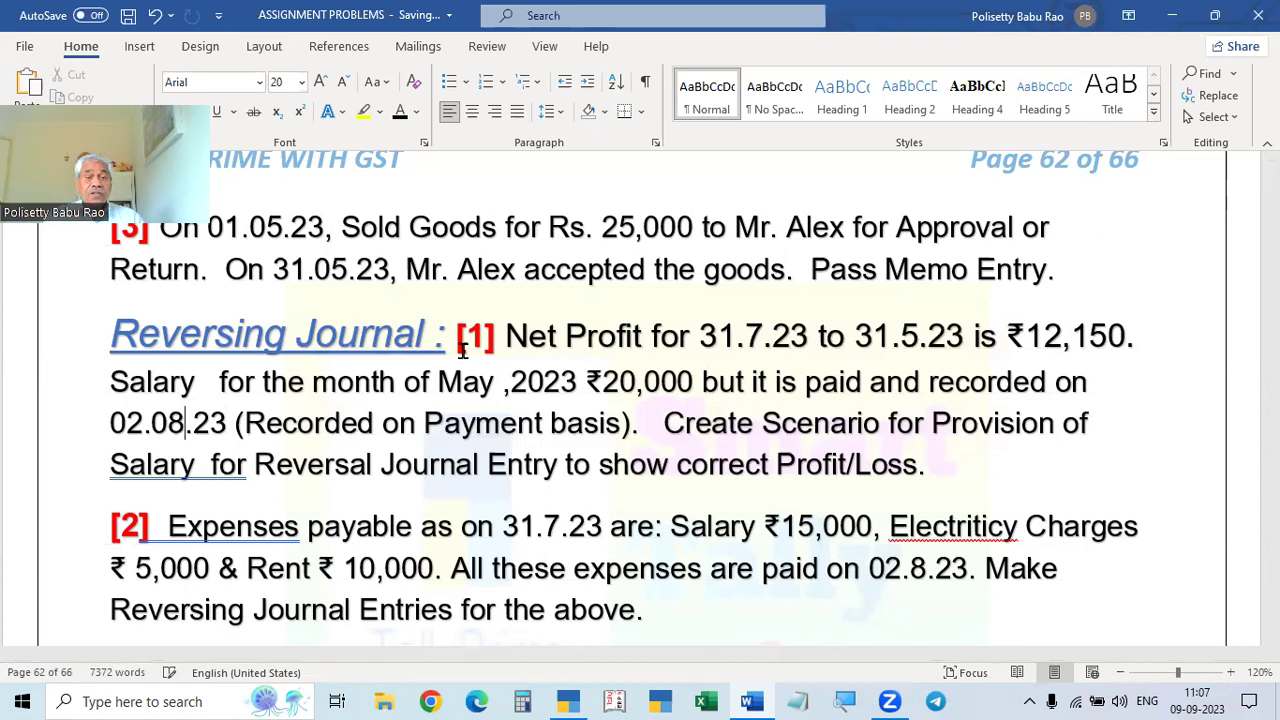
pyautogui.hotkey('alt', 'Tab')
pyautogui.hotkey('alt', 'Tab')
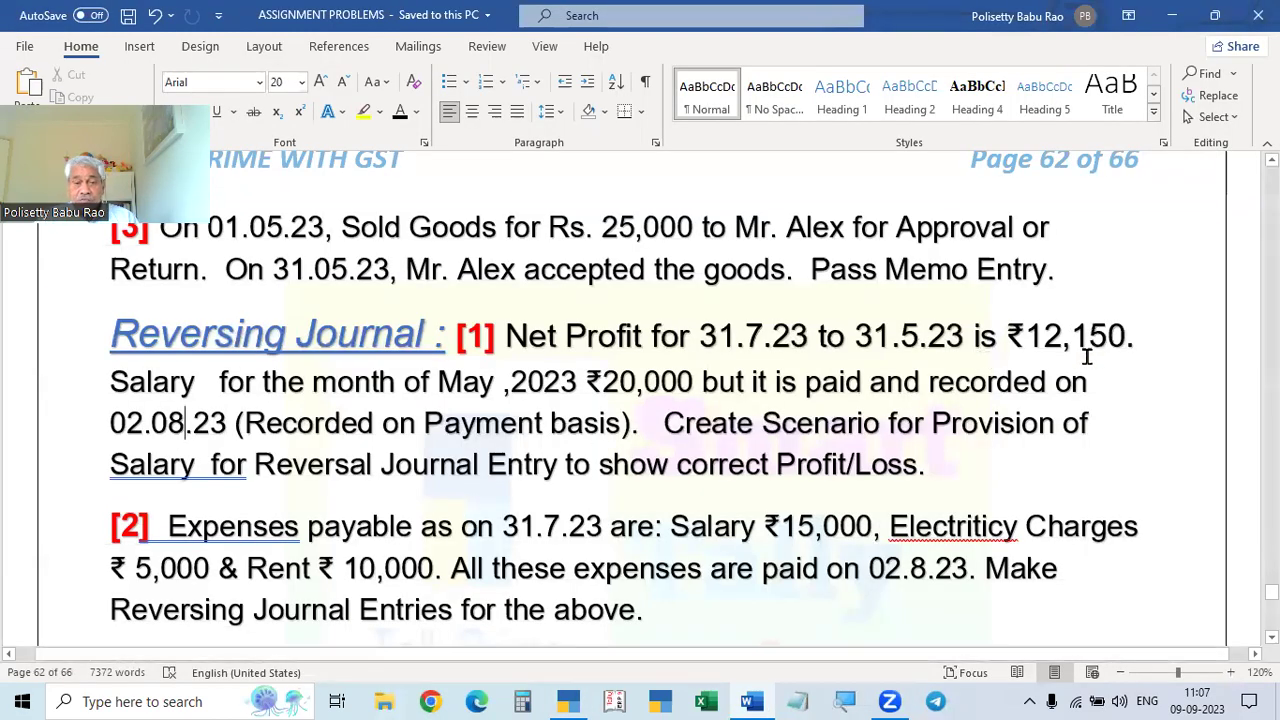
pyautogui.hotkey('alt', 'Tab')
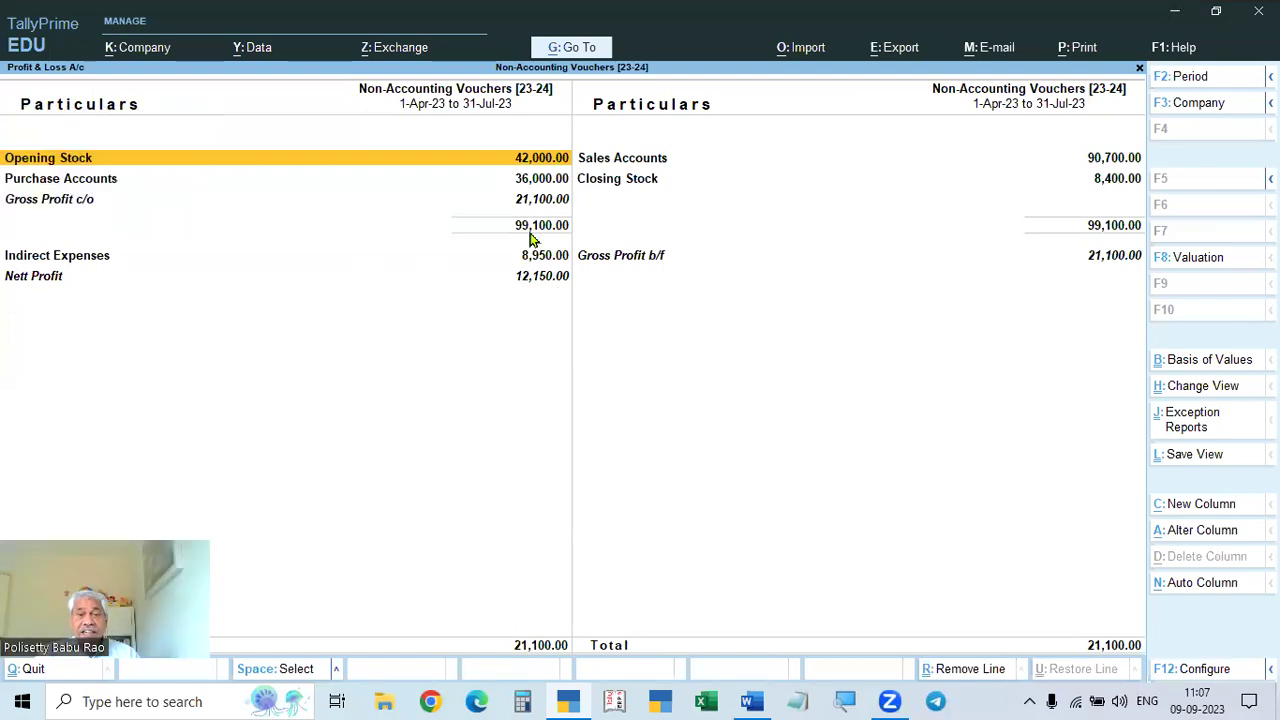
pyautogui.hotkey('alt', 'Tab')
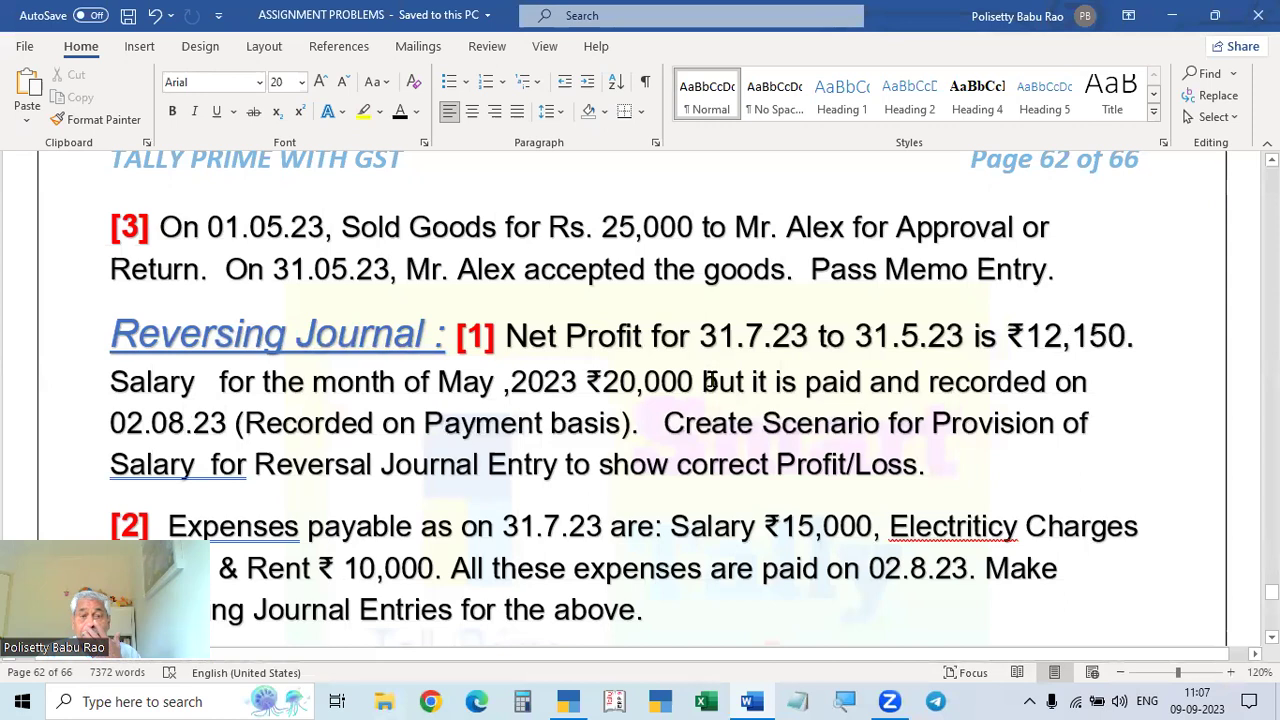
# - Change the salary month in the first Reversing Journal problem to July
pyautogui.click(497, 382)
pyautogui.press('BackSpace')
pyautogui.press('BackSpace')
pyautogui.press('BackSpace')
pyautogui.press('BackSpace')
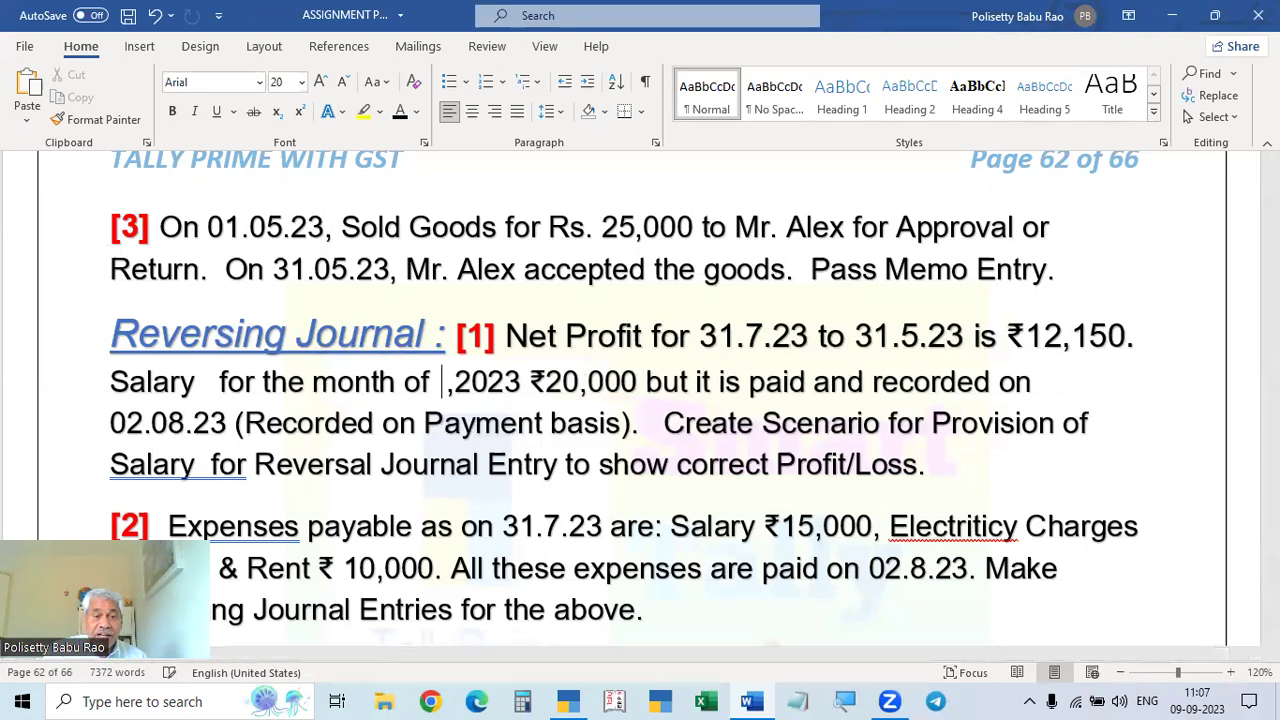
pyautogui.write('Juluy')
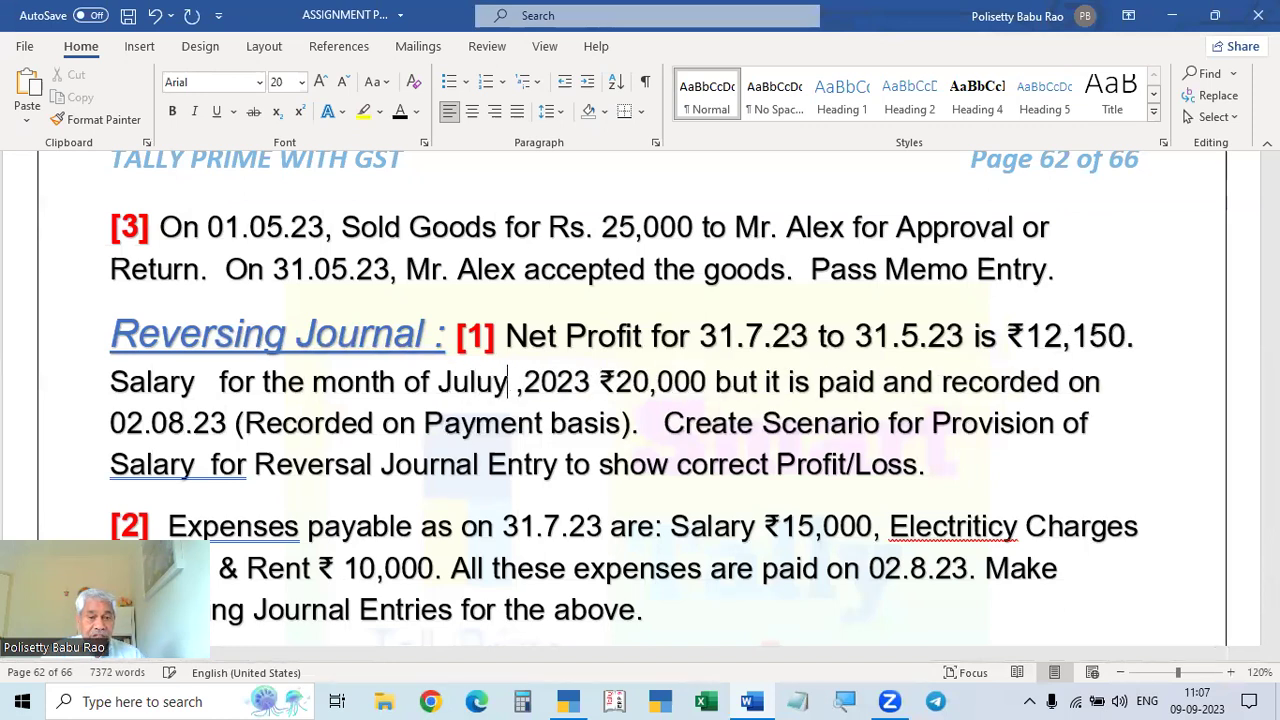
pyautogui.press('BackSpace')
pyautogui.press('BackSpace')
pyautogui.write('u')
pyautogui.press('BackSpace')
pyautogui.write('y')
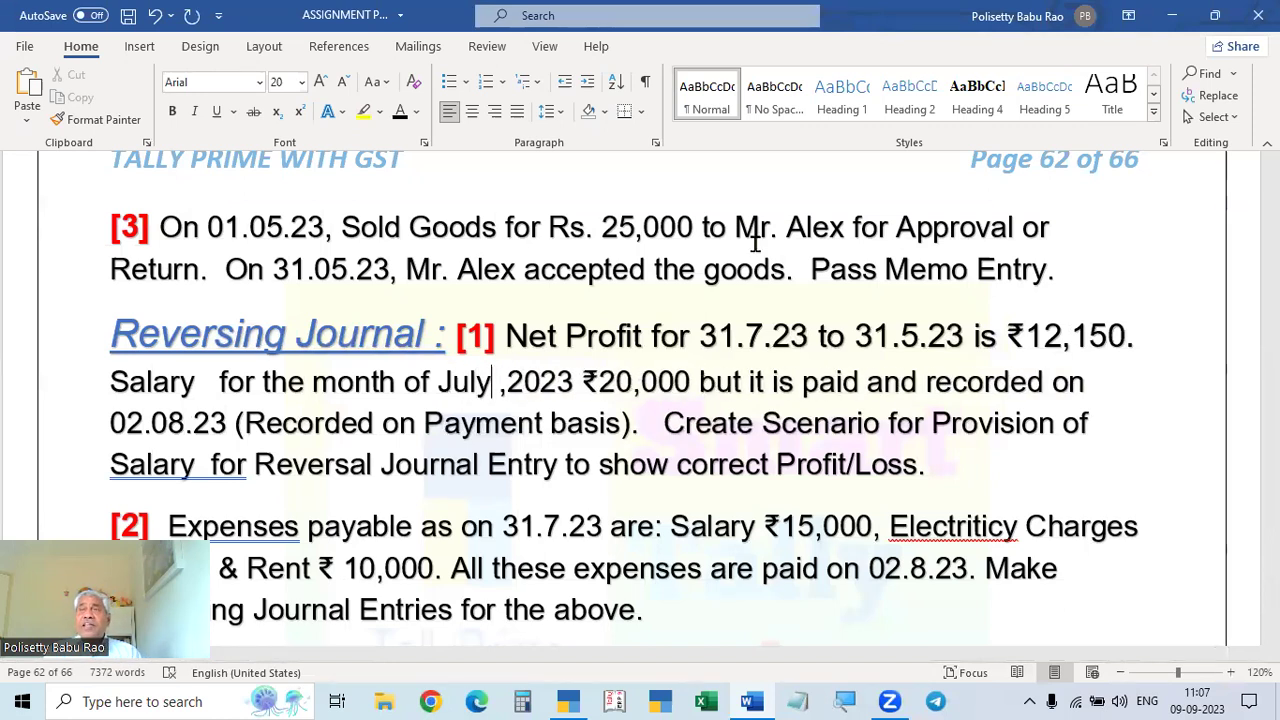
# - Switch to TallyPrime and examine the ledgers under Indirect Expenses in the Profit & Loss A/c
pyautogui.hotkey('alt', 'Tab')
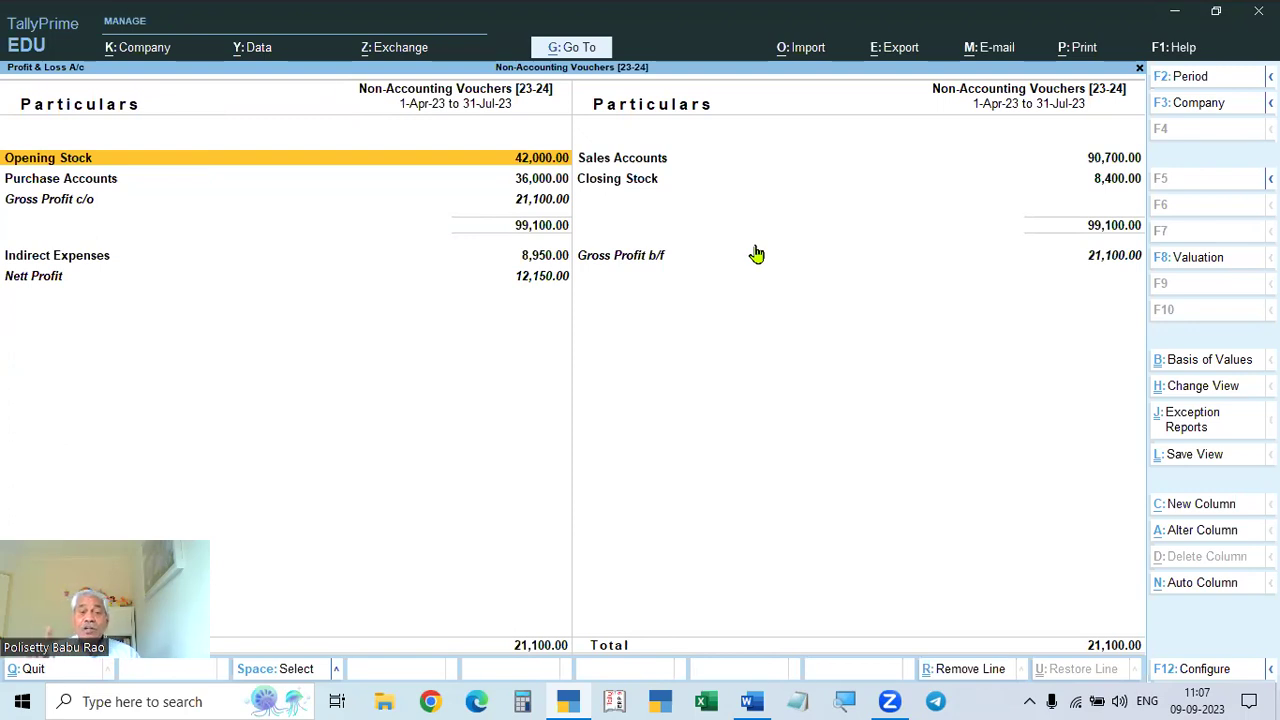
pyautogui.doubleClick(550, 262)
pyautogui.press('Down')
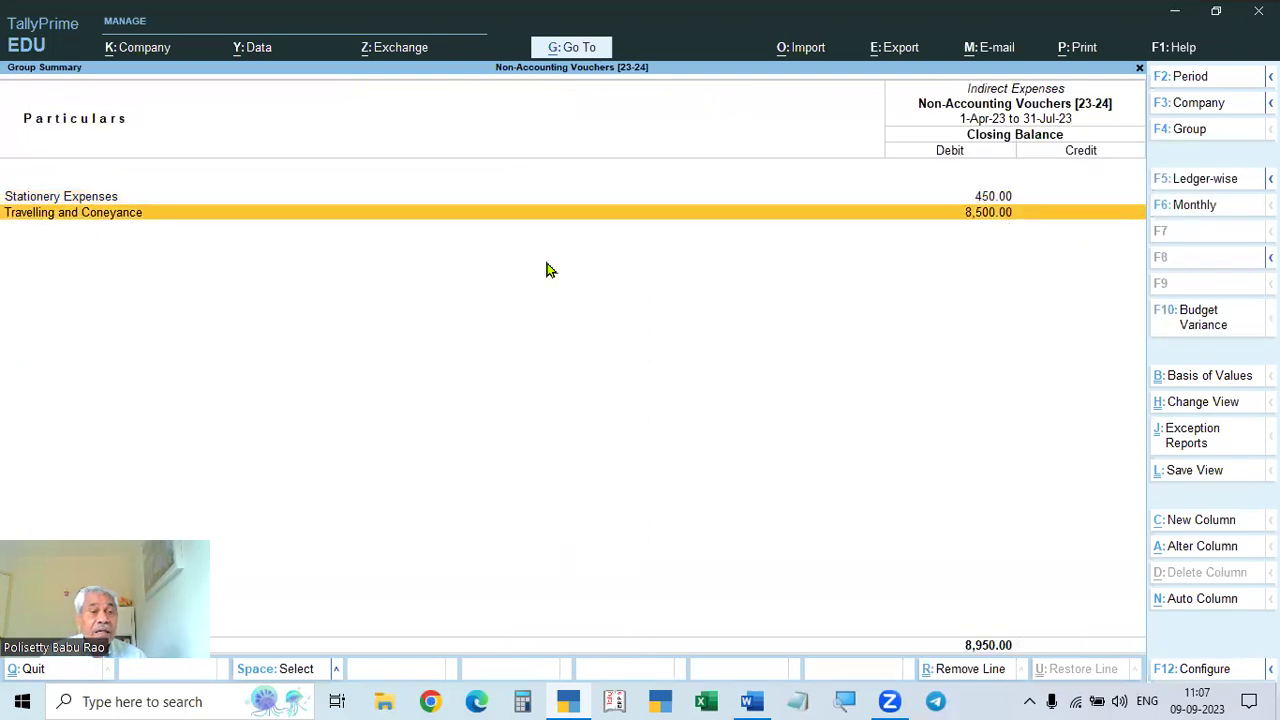
pyautogui.press('Escape')
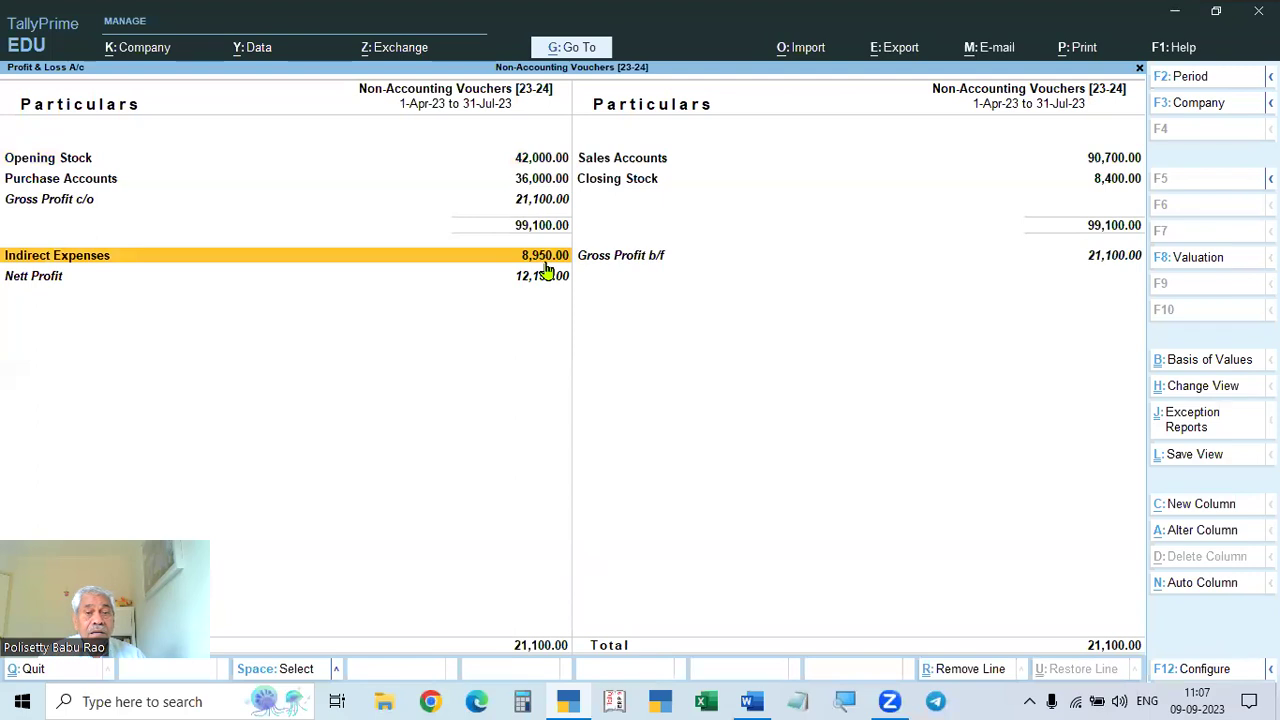
# - Leave the Profit & Loss A/c, view the Salaries ledger from Account Books and return to the ledger selection
pyautogui.press('Escape')
pyautogui.press('Escape')
pyautogui.press('n')
pyautogui.press('Down')
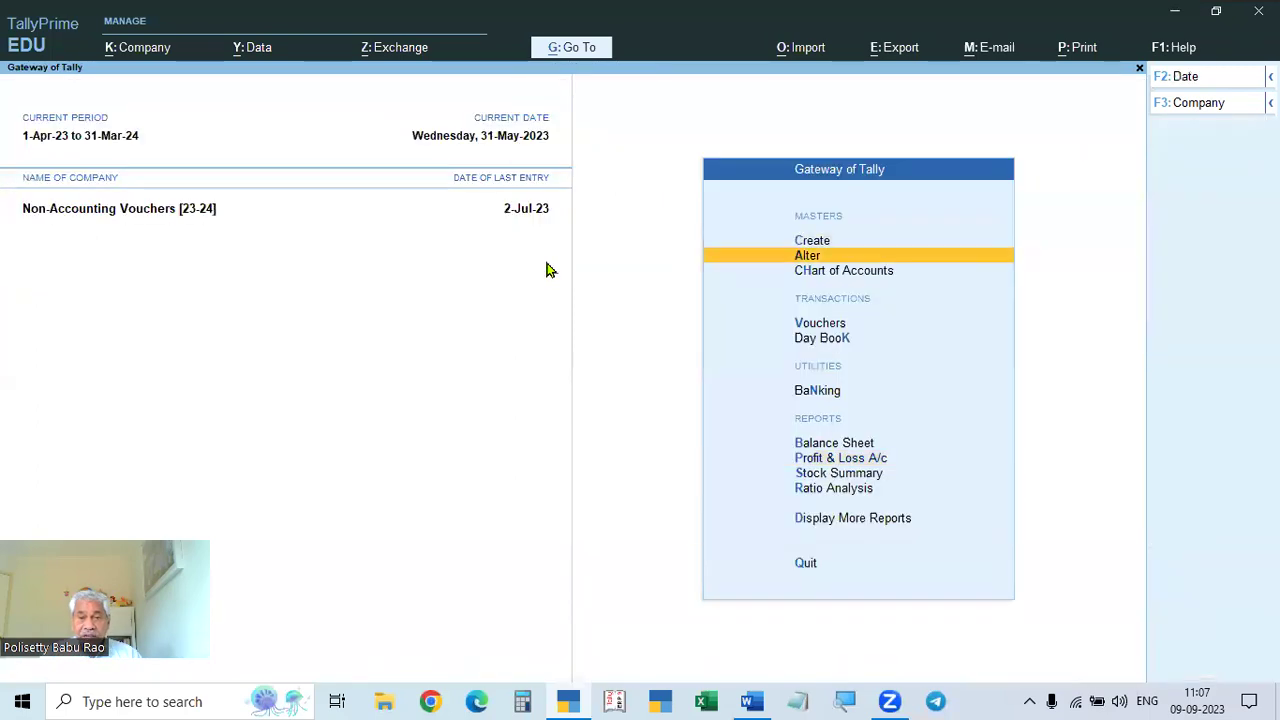
pyautogui.press('Down')
pyautogui.press('Down')
pyautogui.press('Up')
pyautogui.press('Up')
pyautogui.press('Up')
pyautogui.write('dalSal')
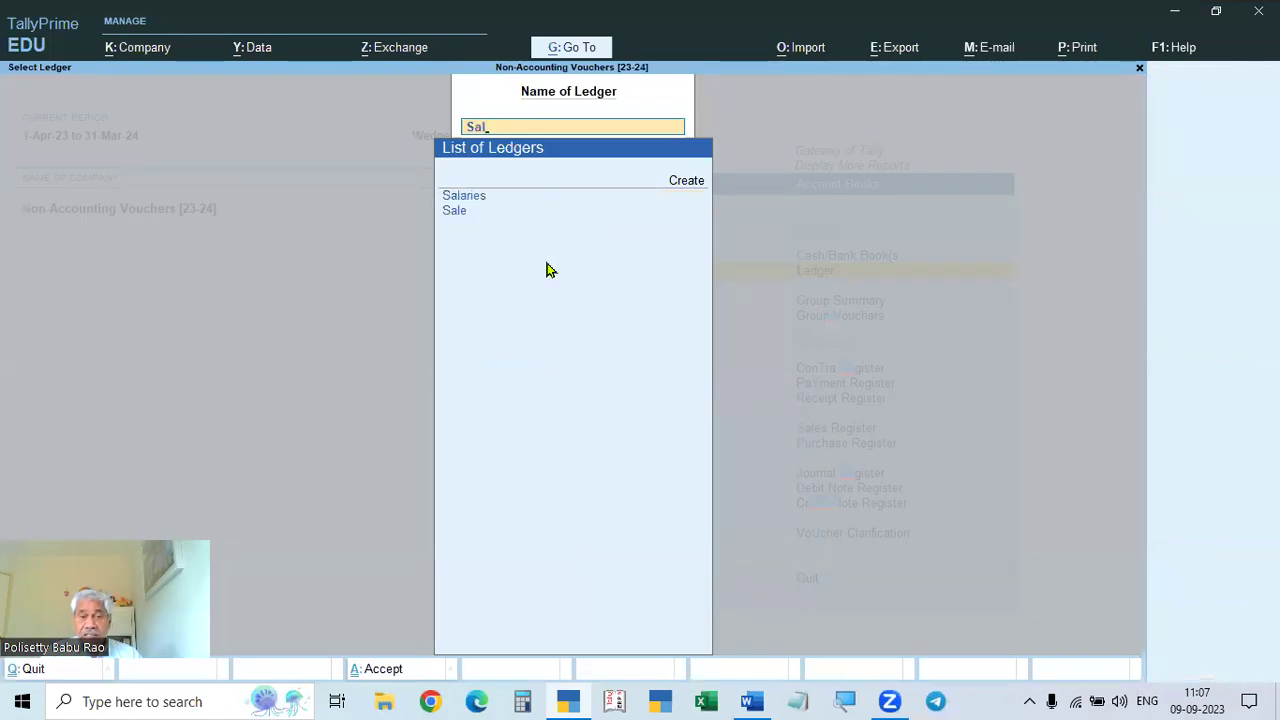
pyautogui.press('Return')
pyautogui.press('Escape')
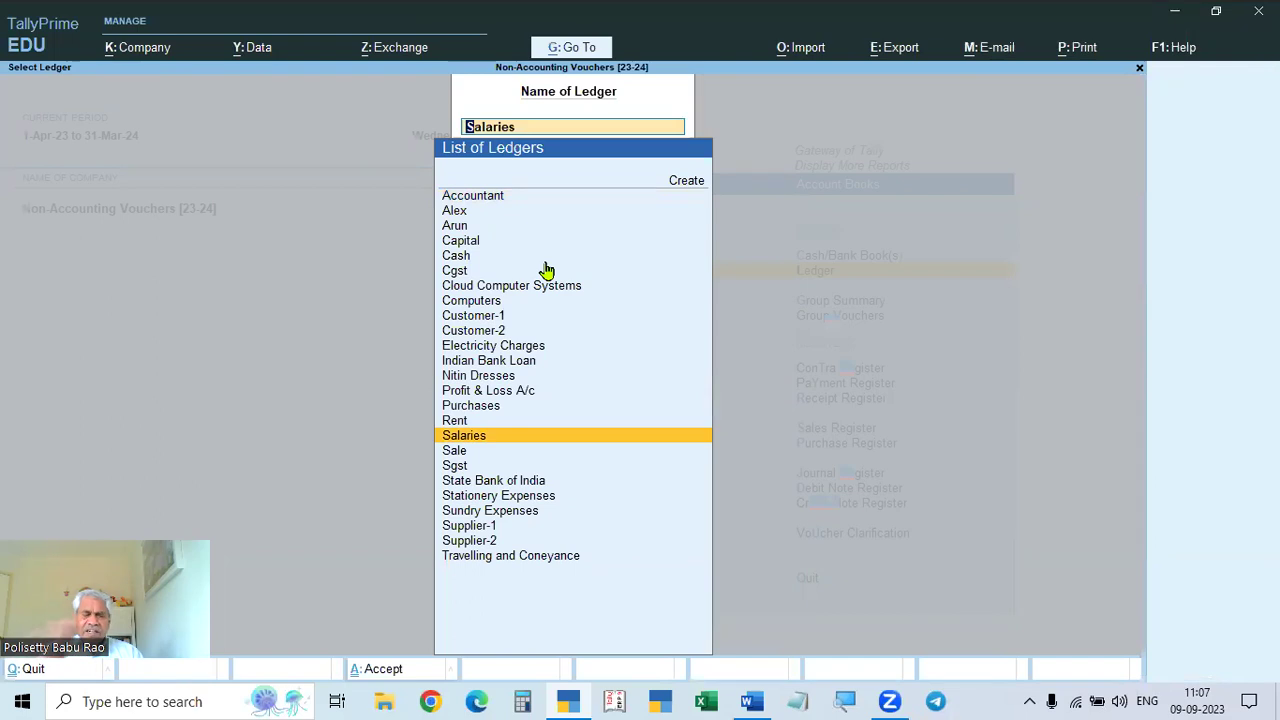
# - Review both Reversing Journal problems in the Word assignment and return to TallyPrime
pyautogui.hotkey('alt', 'Tab')
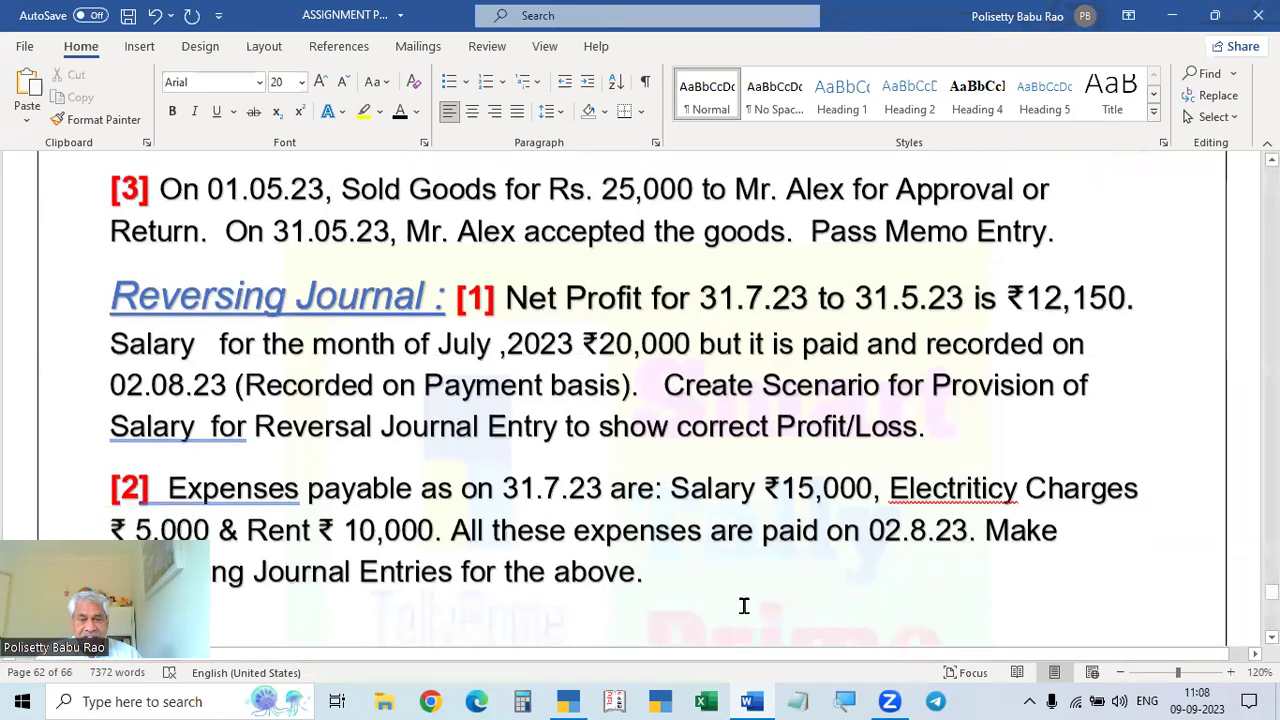
pyautogui.scroll(-3, 438, 565)
pyautogui.scroll(3, 438, 565)
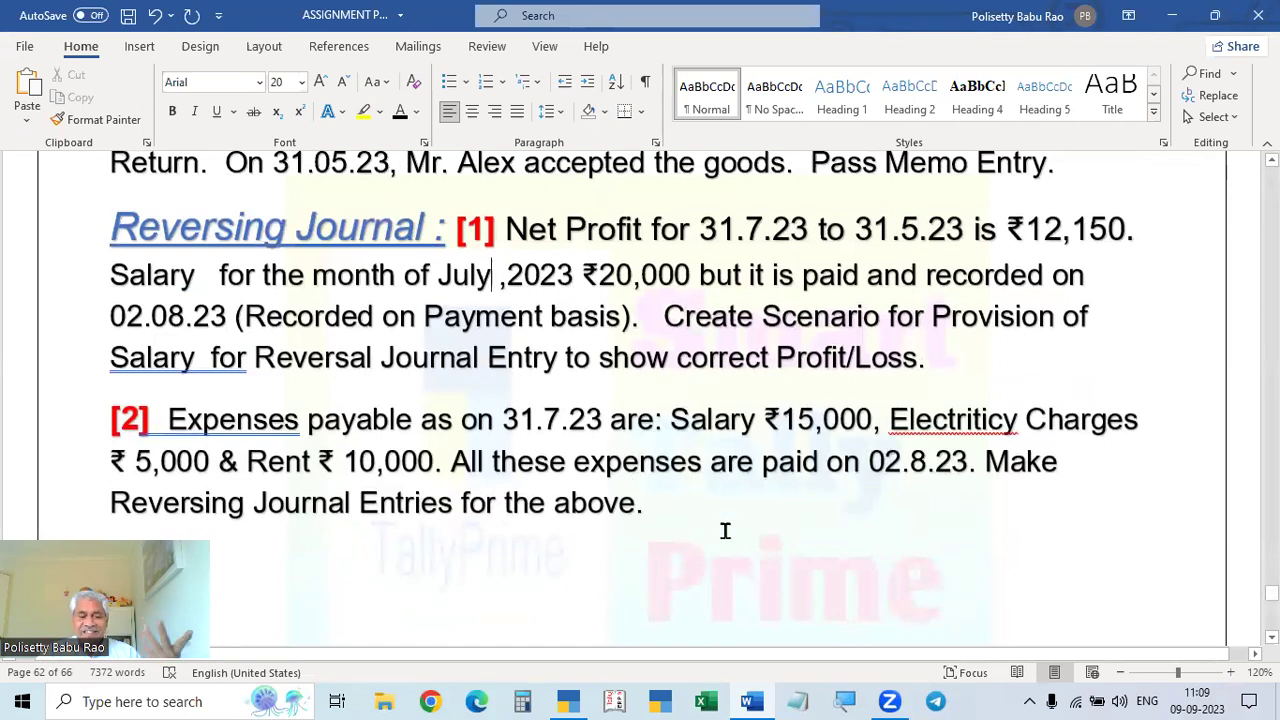
pyautogui.hotkey('alt', 'Tab')
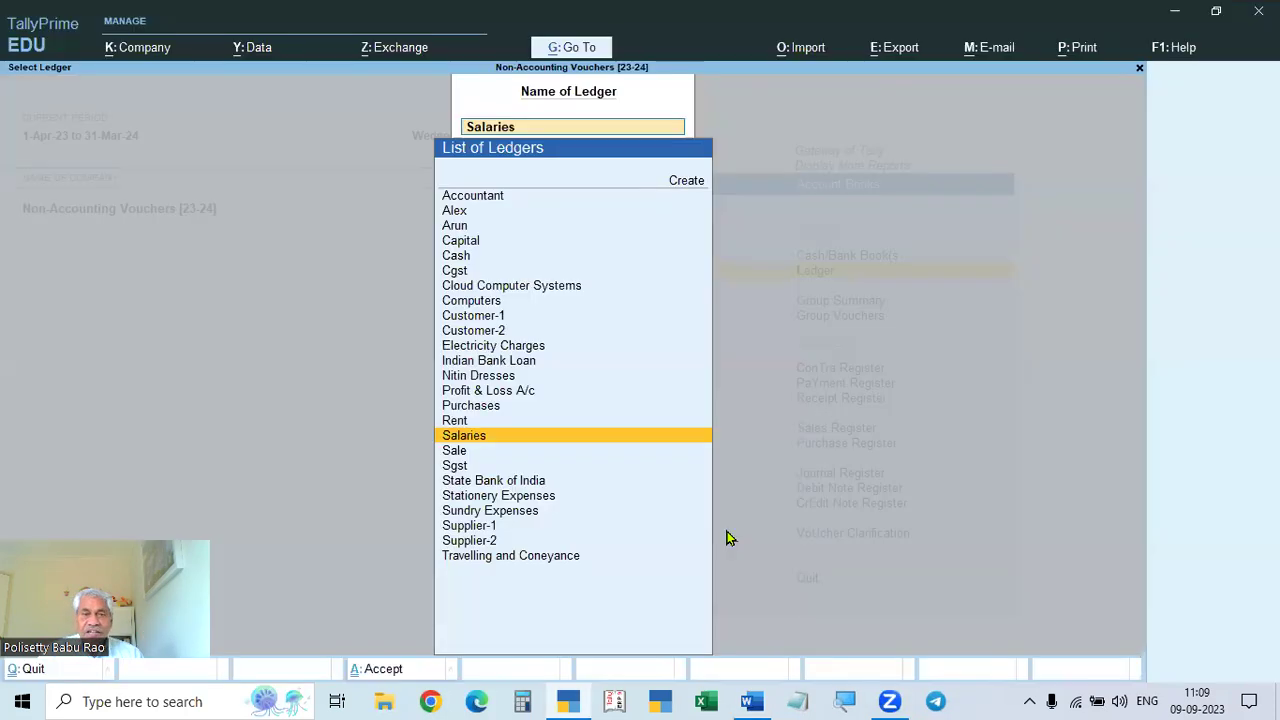
# - Return from the ledger selection to the Gateway of Tally and recheck the Reversing Journal problems in the Word assignment
pyautogui.hotkey('alt', 'Tab')
pyautogui.hotkey('alt', 'Tab')
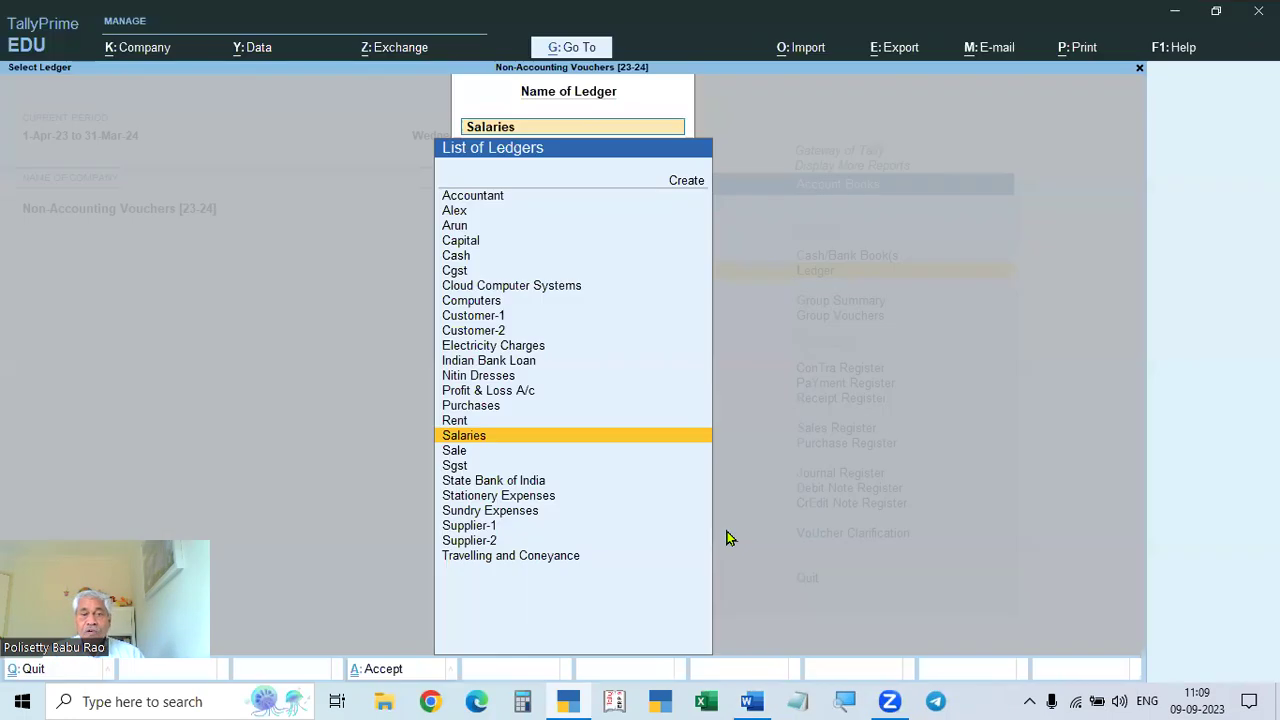
pyautogui.press('Escape')
pyautogui.press('Escape')
pyautogui.press('Escape')
pyautogui.press('Escape')
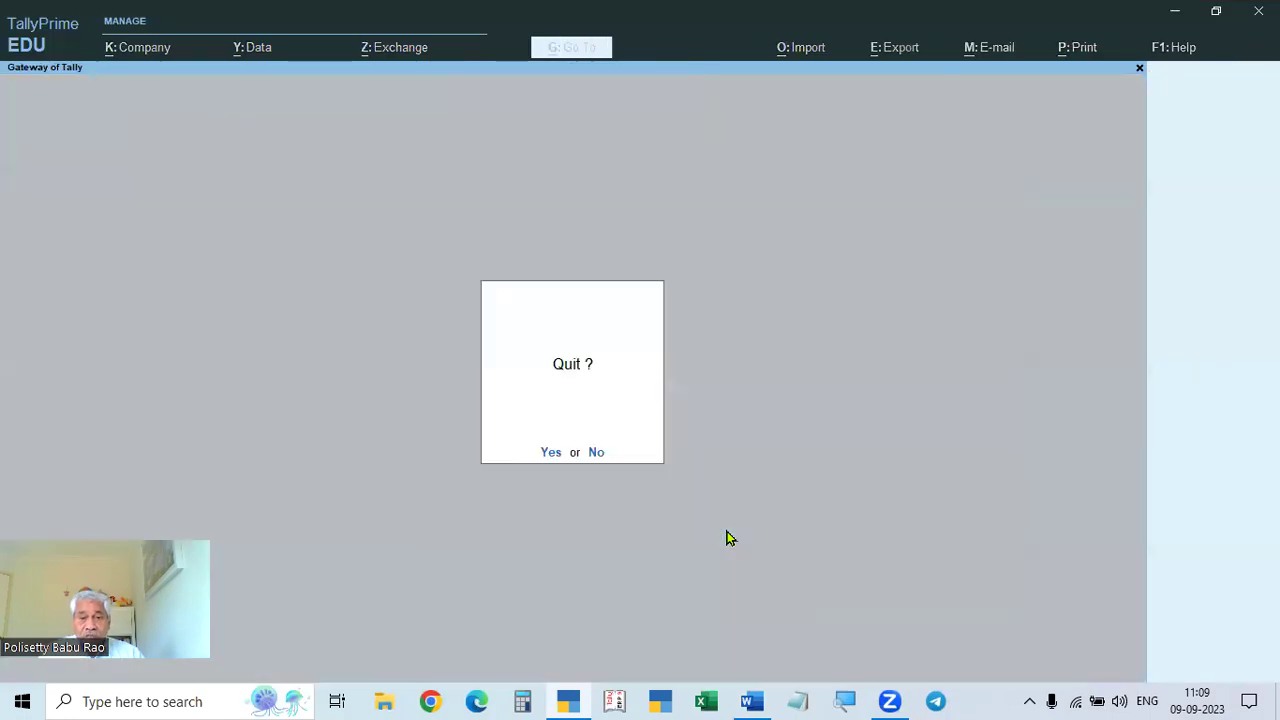
pyautogui.press('Escape')
pyautogui.hotkey('alt', 'Tab')
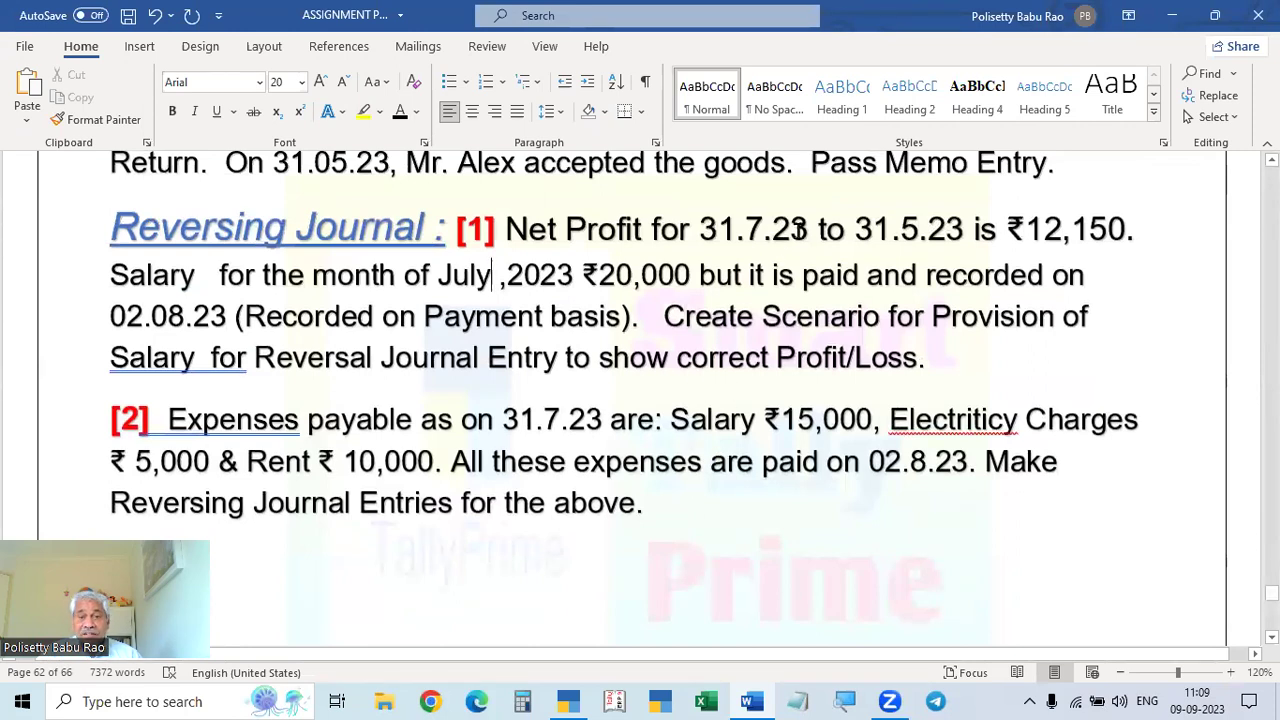
pyautogui.hotkey('alt', 'Tab')
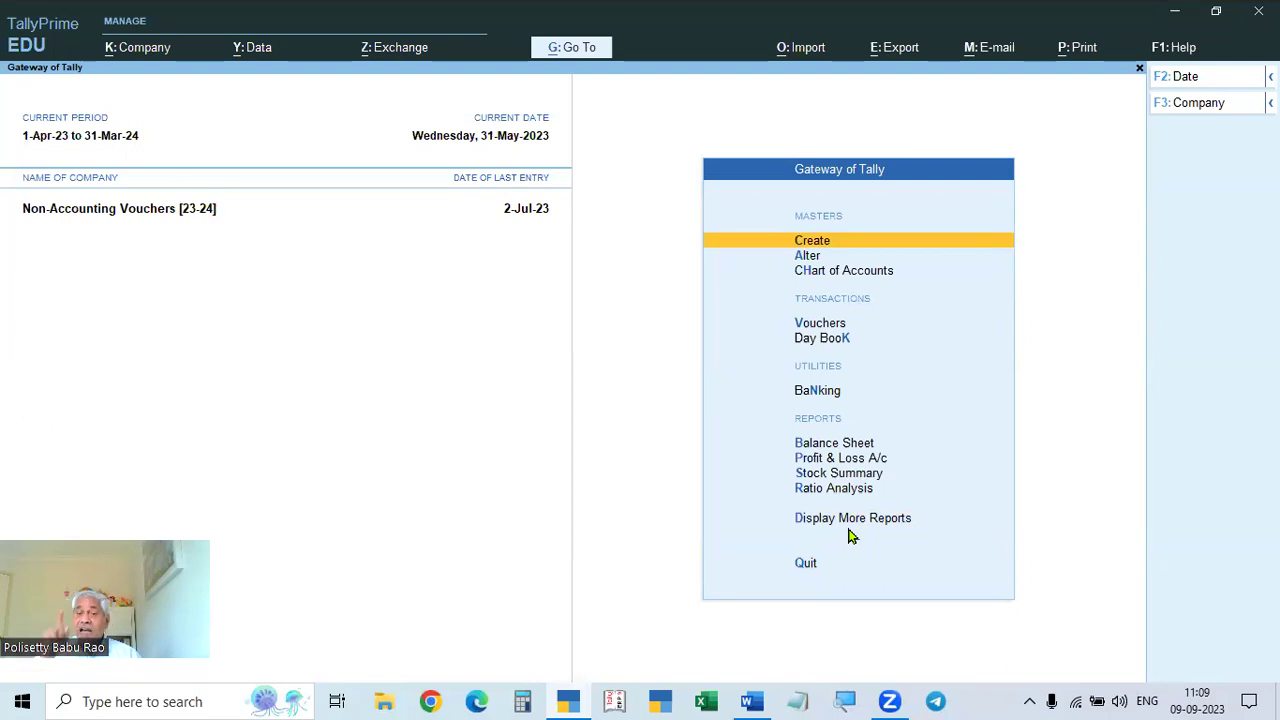
# - Open voucher entry in TallyPrime and consult the first Reversing Journal problem in Word again
pyautogui.press('Down')
pyautogui.press('Down')
pyautogui.press('Down')
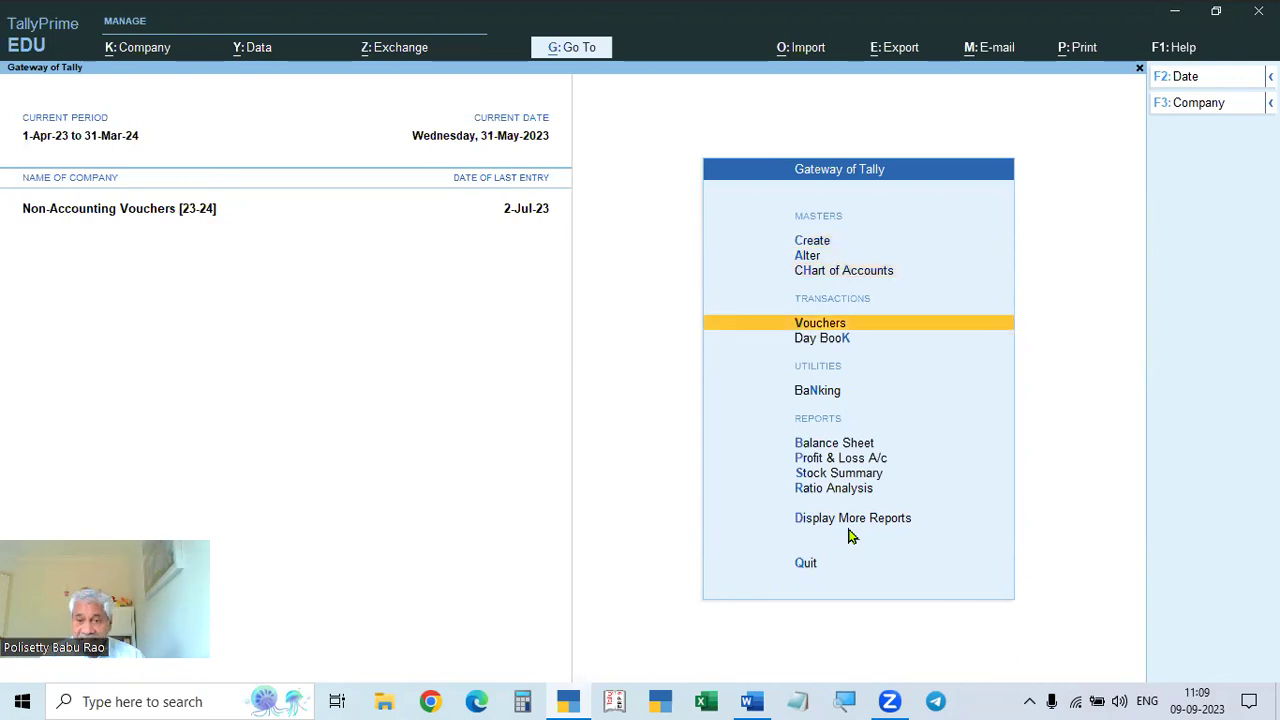
pyautogui.press('Return')
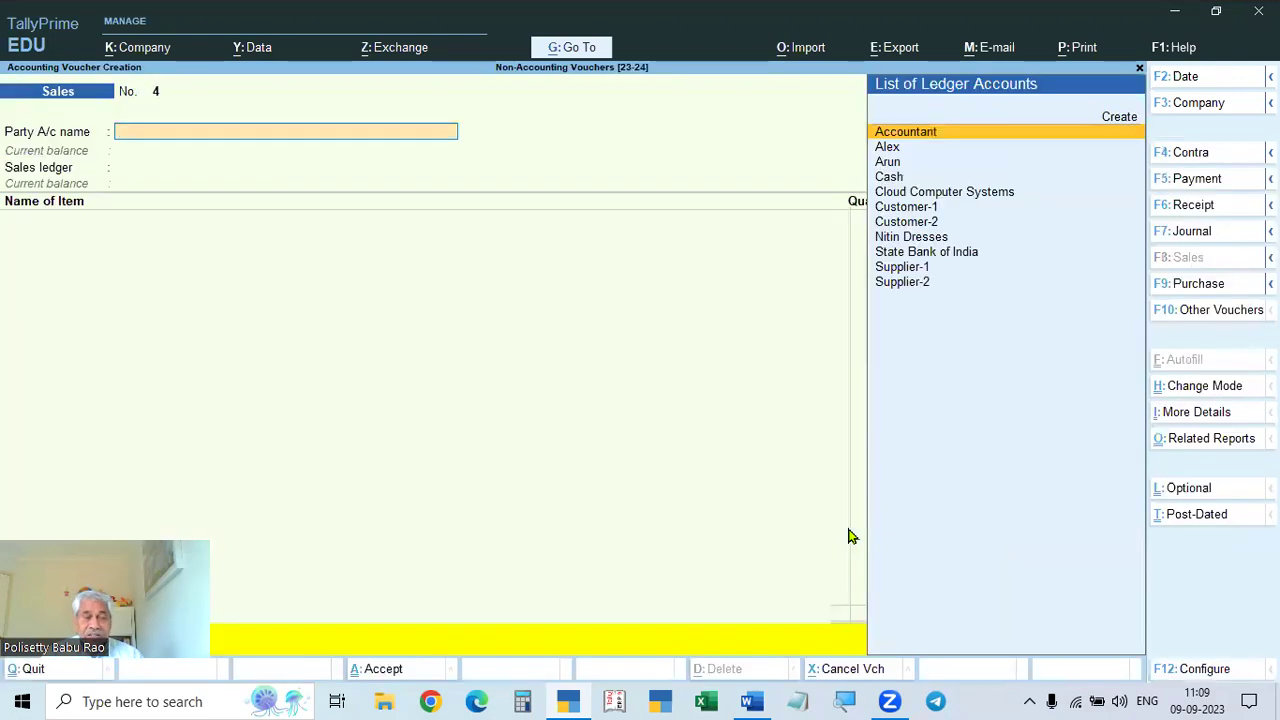
pyautogui.hotkey('alt', 'Tab')
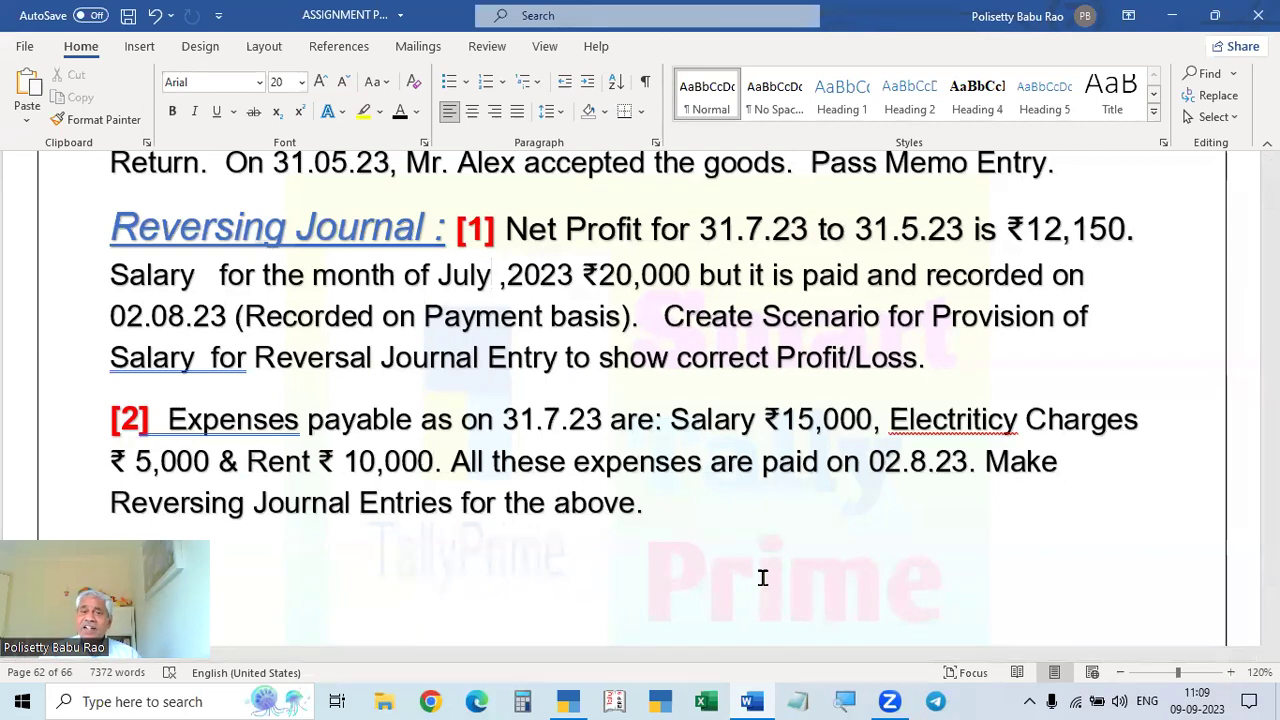
pyautogui.hotkey('alt', 'Tab')
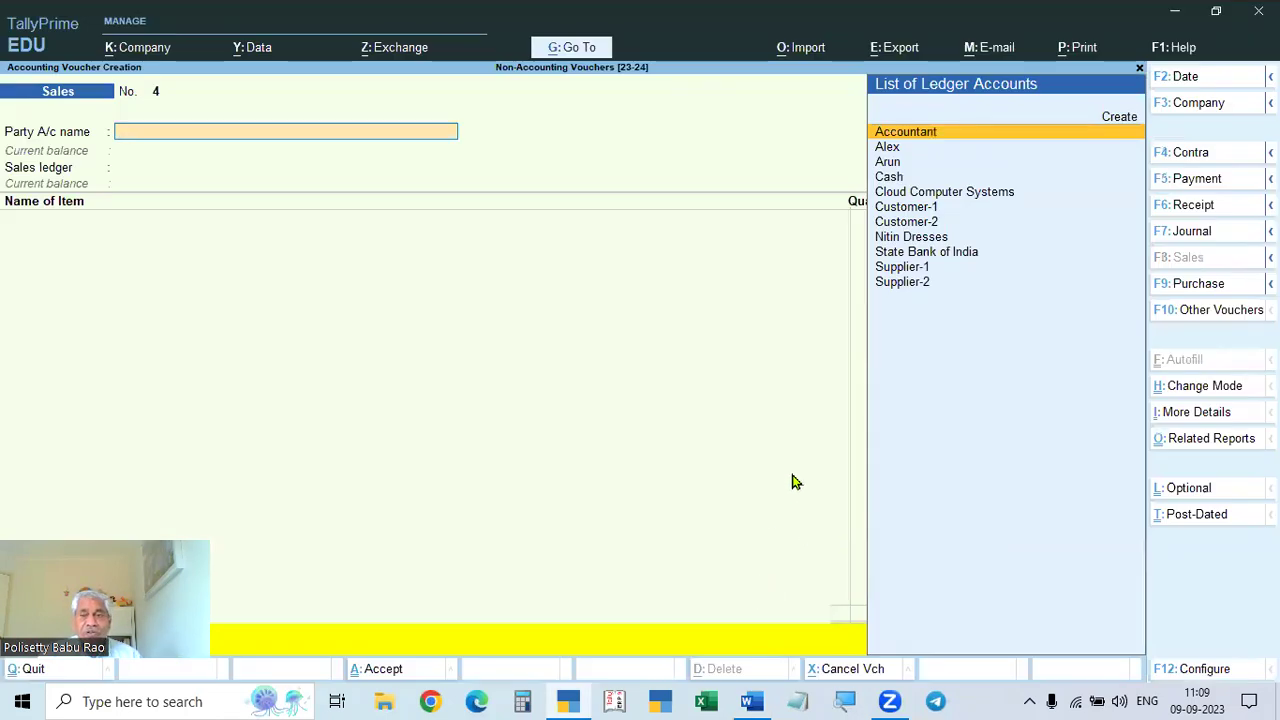
# - Show the inactive voucher types and change the voucher type to Reversing Journal
pyautogui.click(1204, 316)
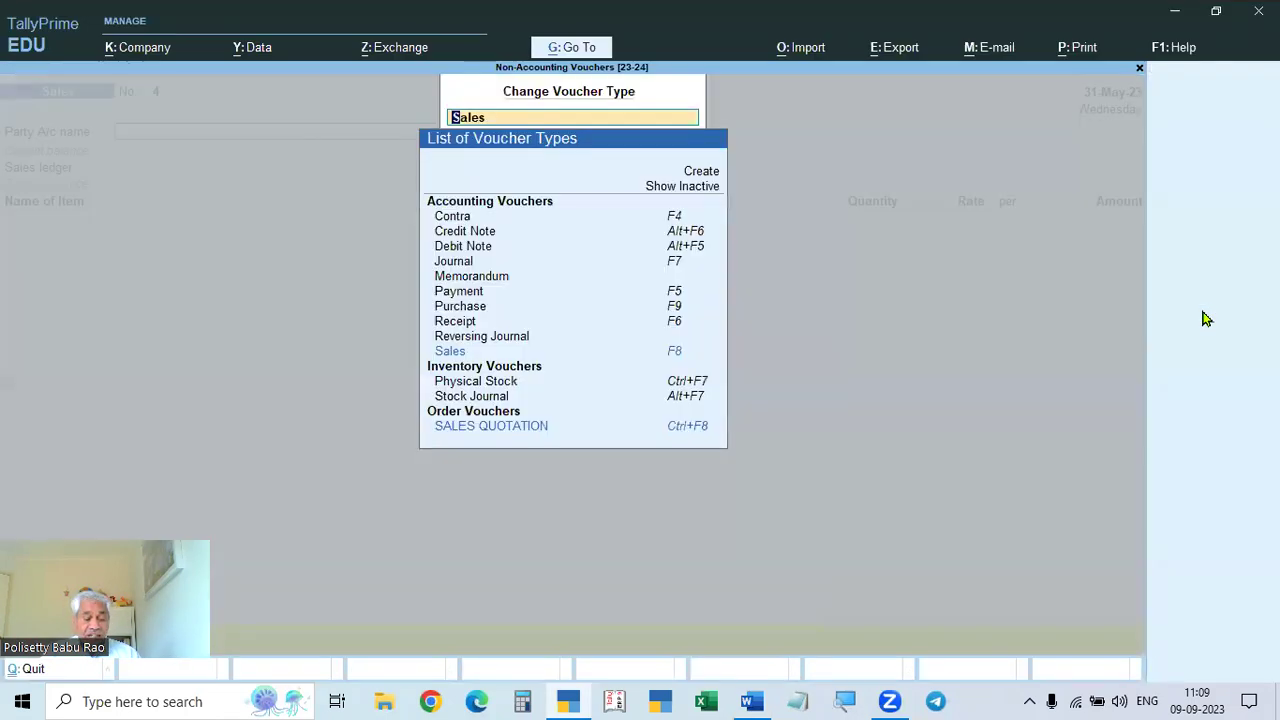
pyautogui.hotkey('alt', 'Tab')
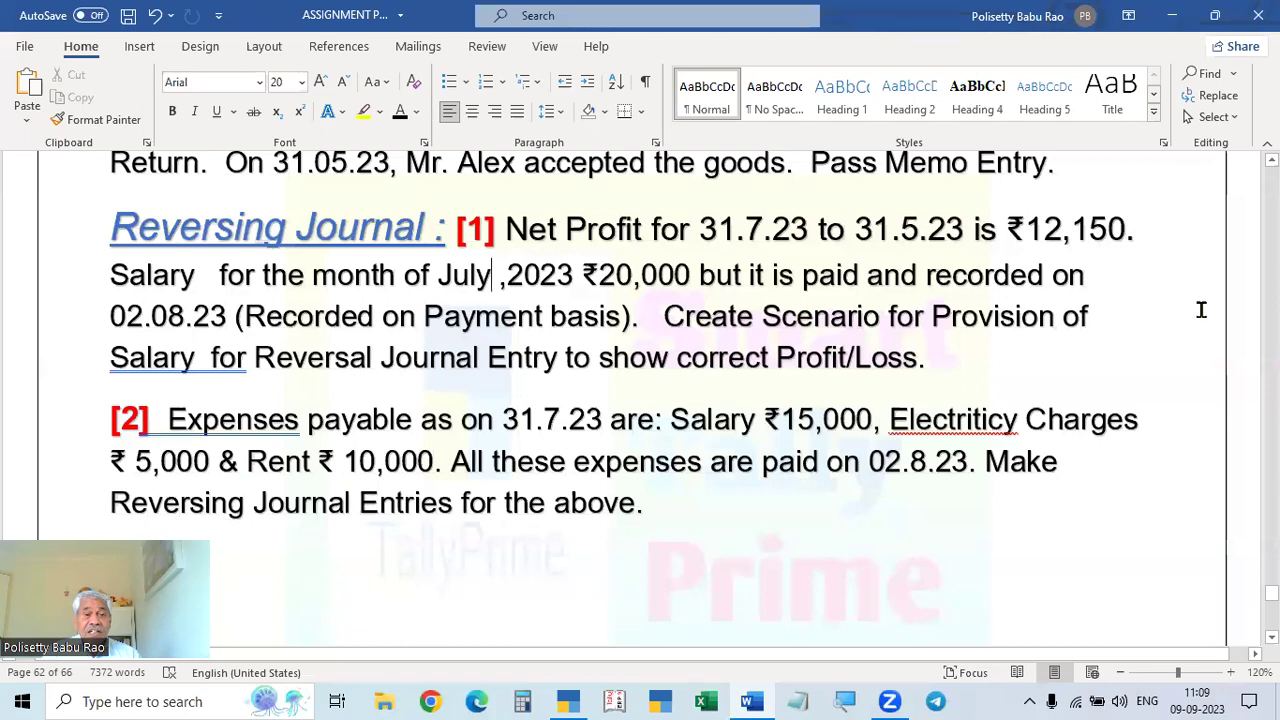
pyautogui.hotkey('alt', 'Tab')
pyautogui.press('Down')
pyautogui.press('Up')
pyautogui.press('Up')
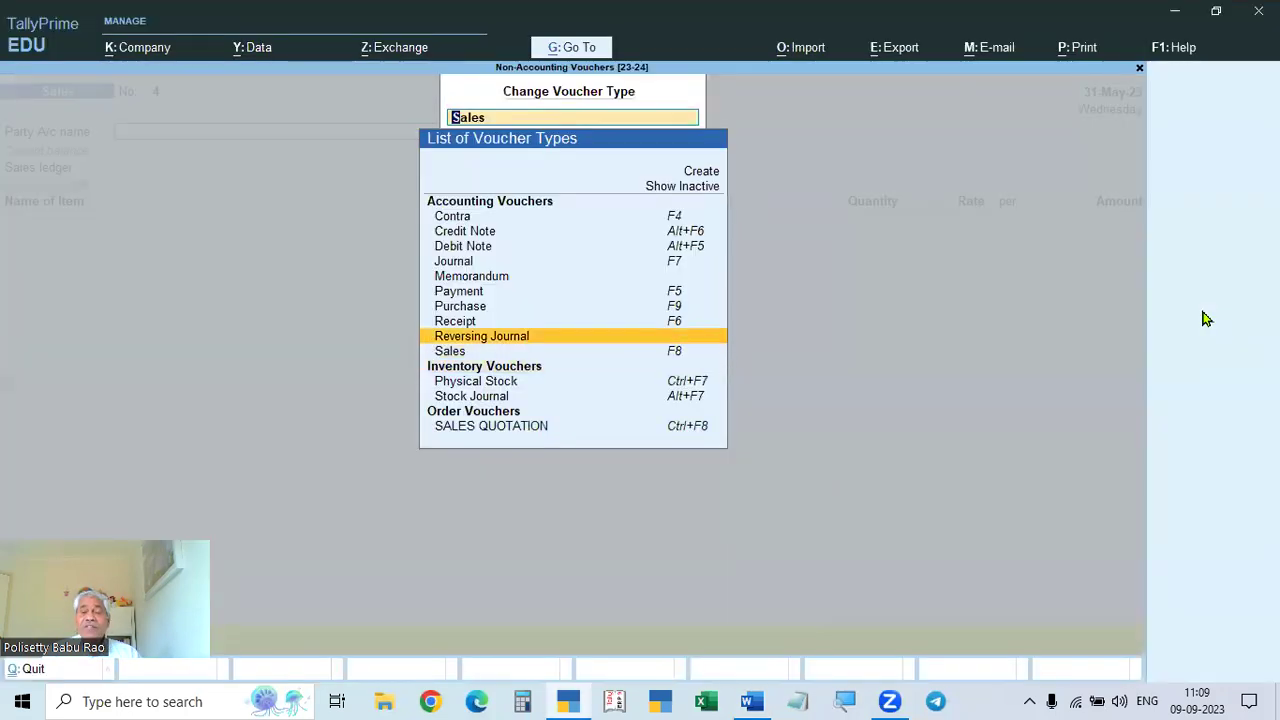
pyautogui.click(702, 187)
pyautogui.press('Down')
pyautogui.press('Down')
pyautogui.press('Down')
pyautogui.press('Down')
pyautogui.press('Down')
pyautogui.press('Down')
pyautogui.press('Down')
pyautogui.press('Down')
pyautogui.press('Down')
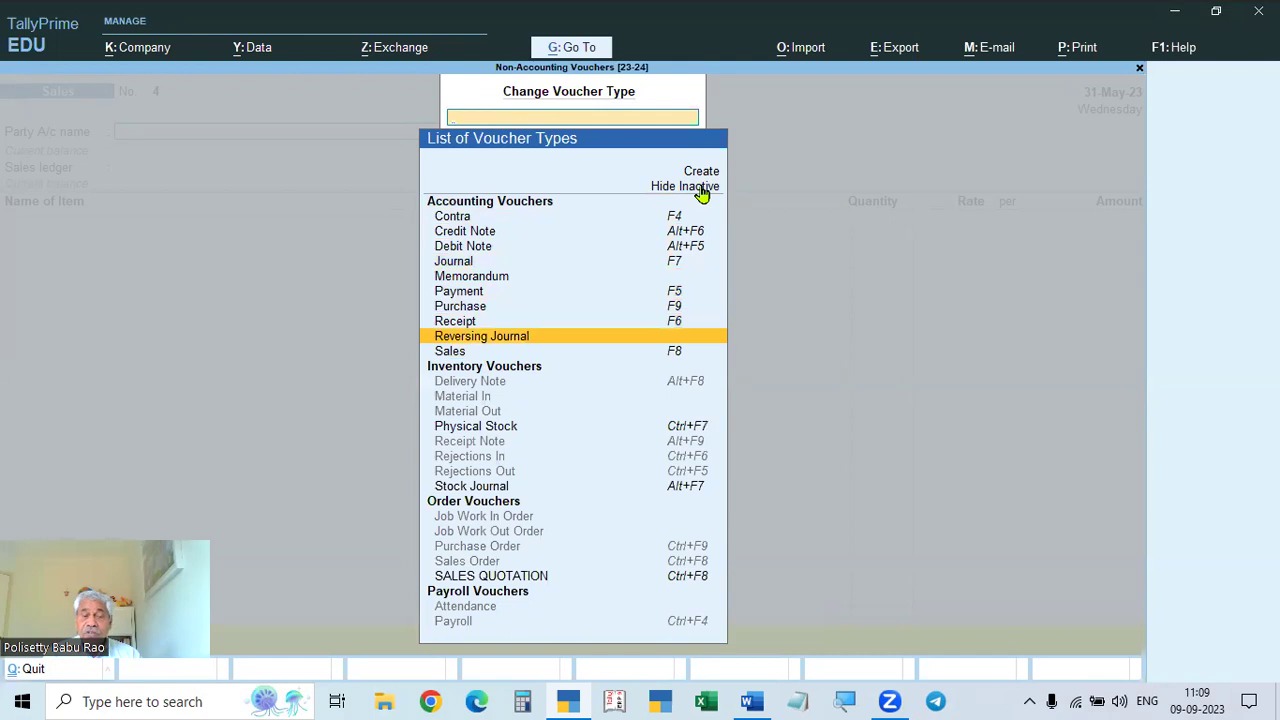
pyautogui.press('Return')
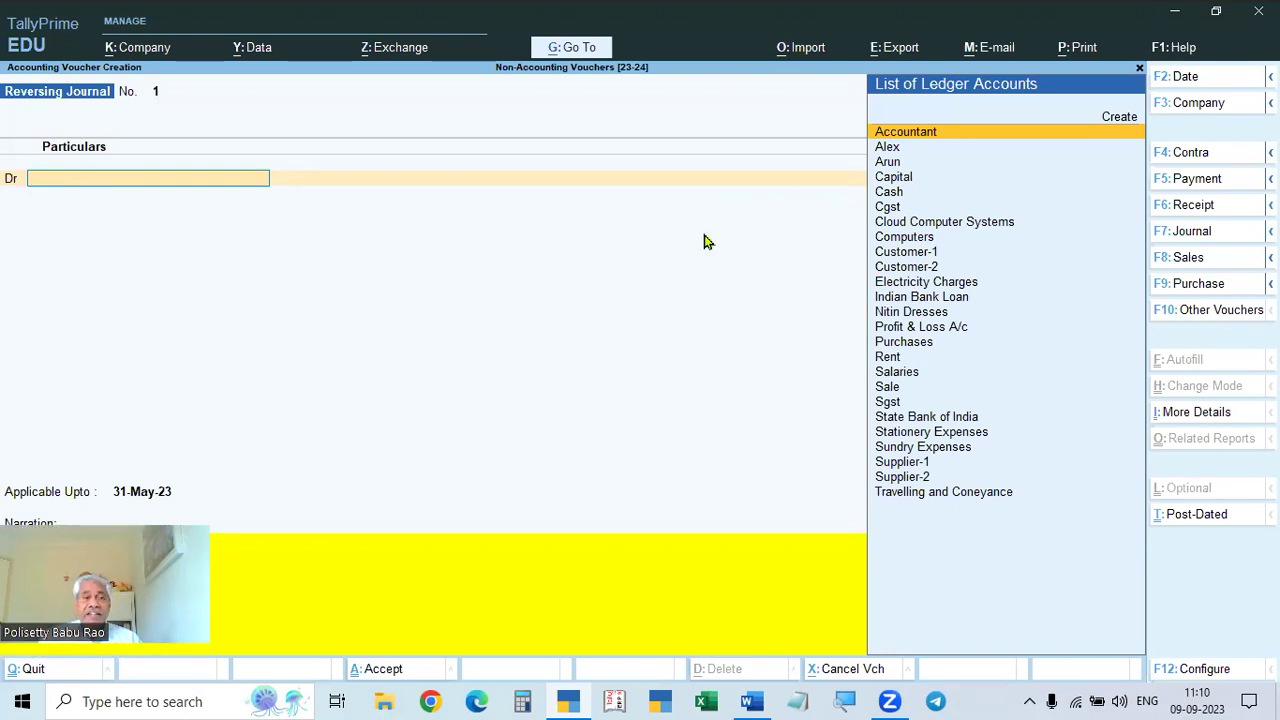
# - Set the Reversing Journal voucher date to 31-Jul-23 and check the salary details in the Word problem
pyautogui.hotkey('alt', 'Tab')
pyautogui.hotkey('alt', 'Tab')
pyautogui.press('F2')
pyautogui.write('31-7')
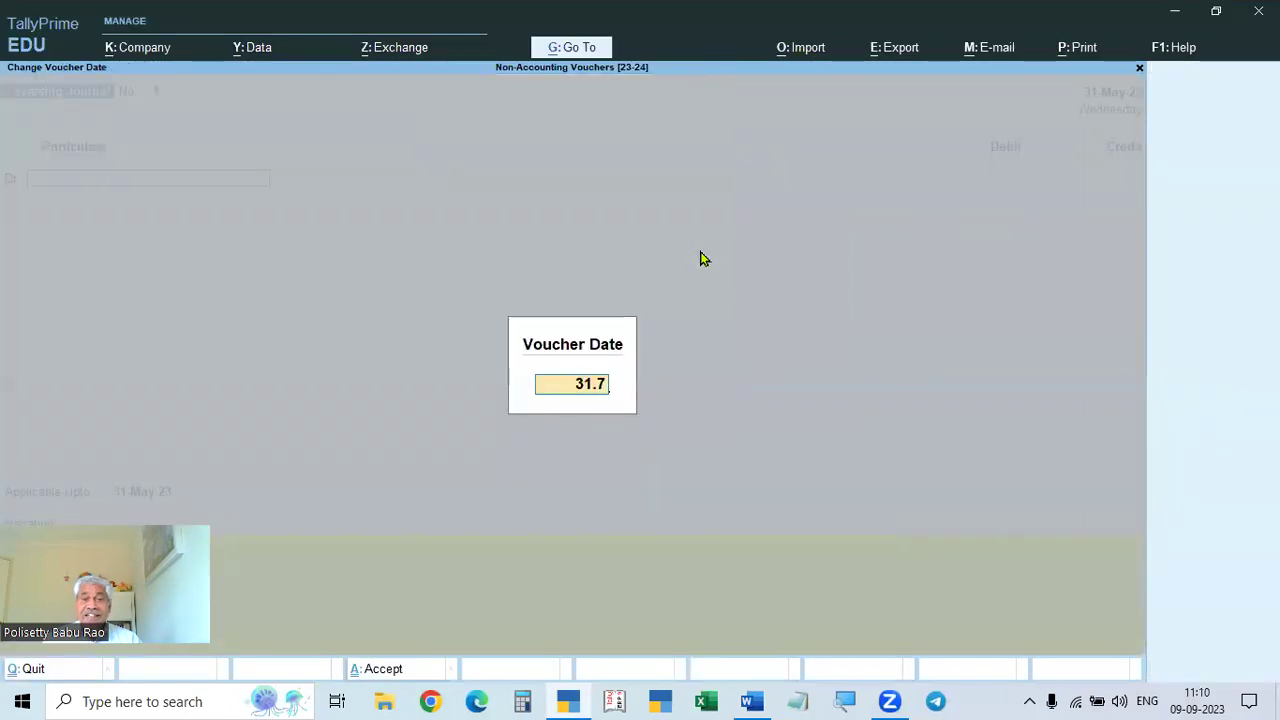
pyautogui.press('Return')
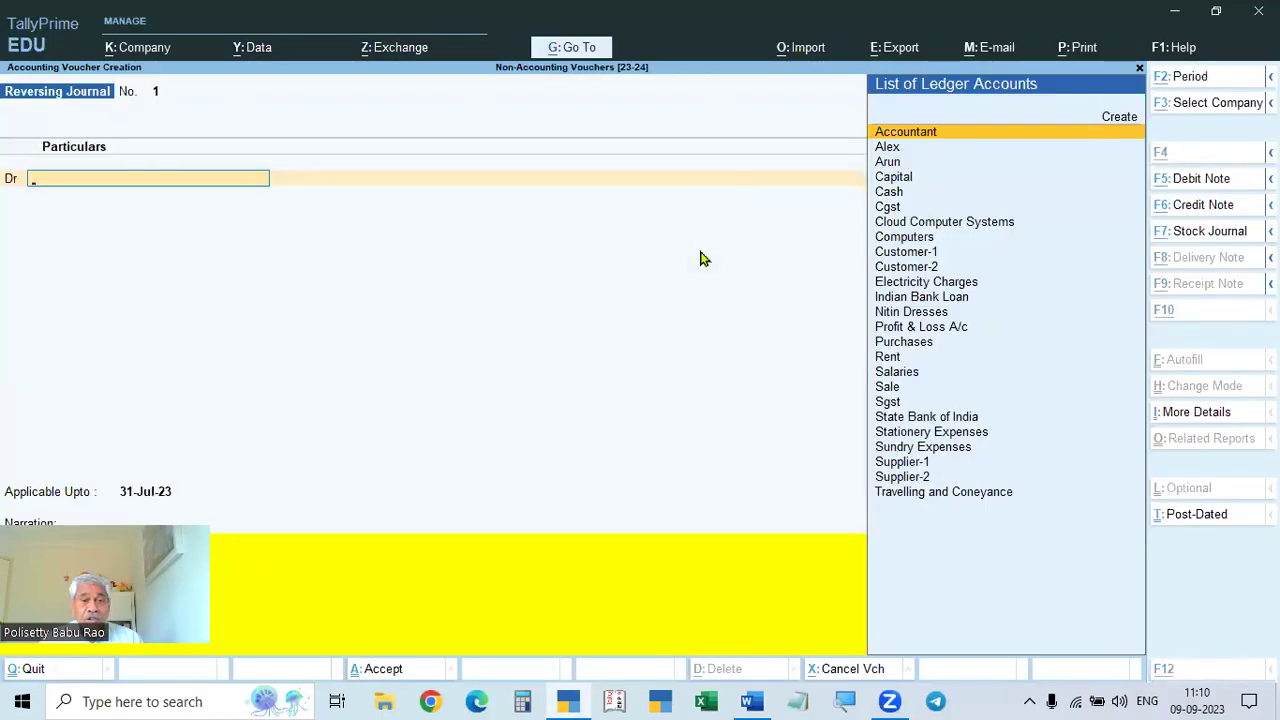
pyautogui.hotkey('alt', 'Tab')
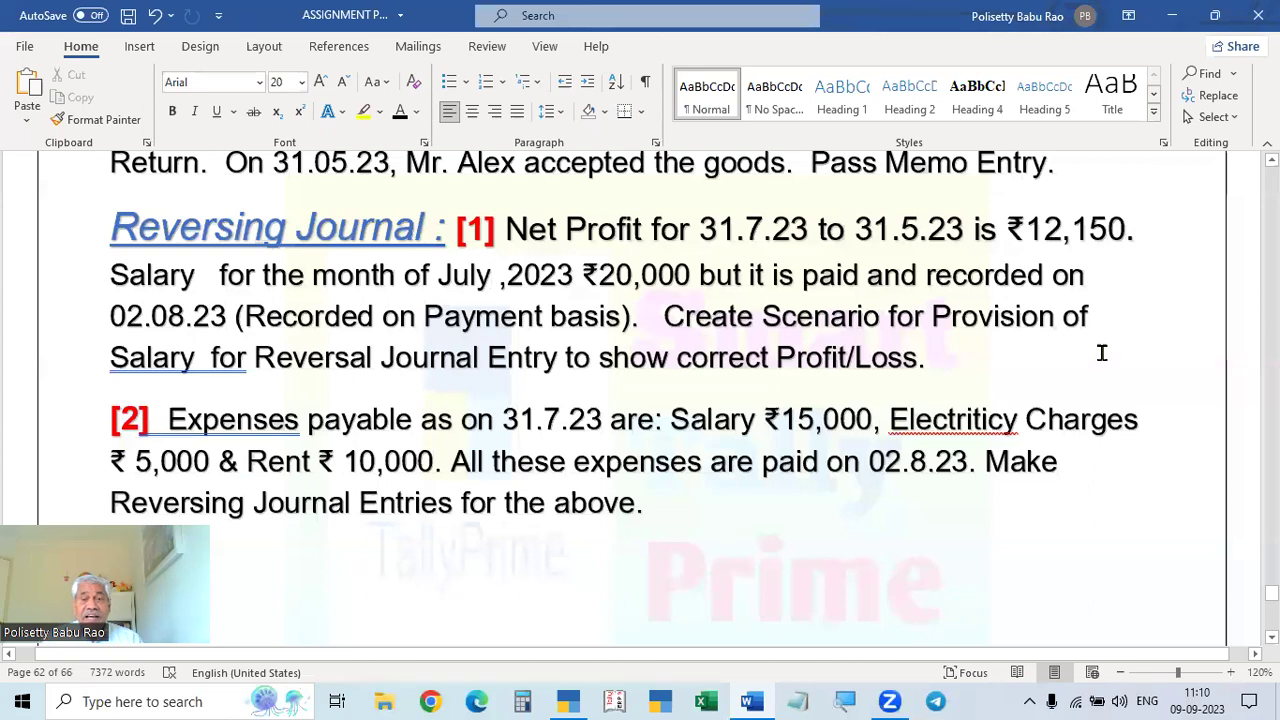
pyautogui.hotkey('alt', 'Tab')
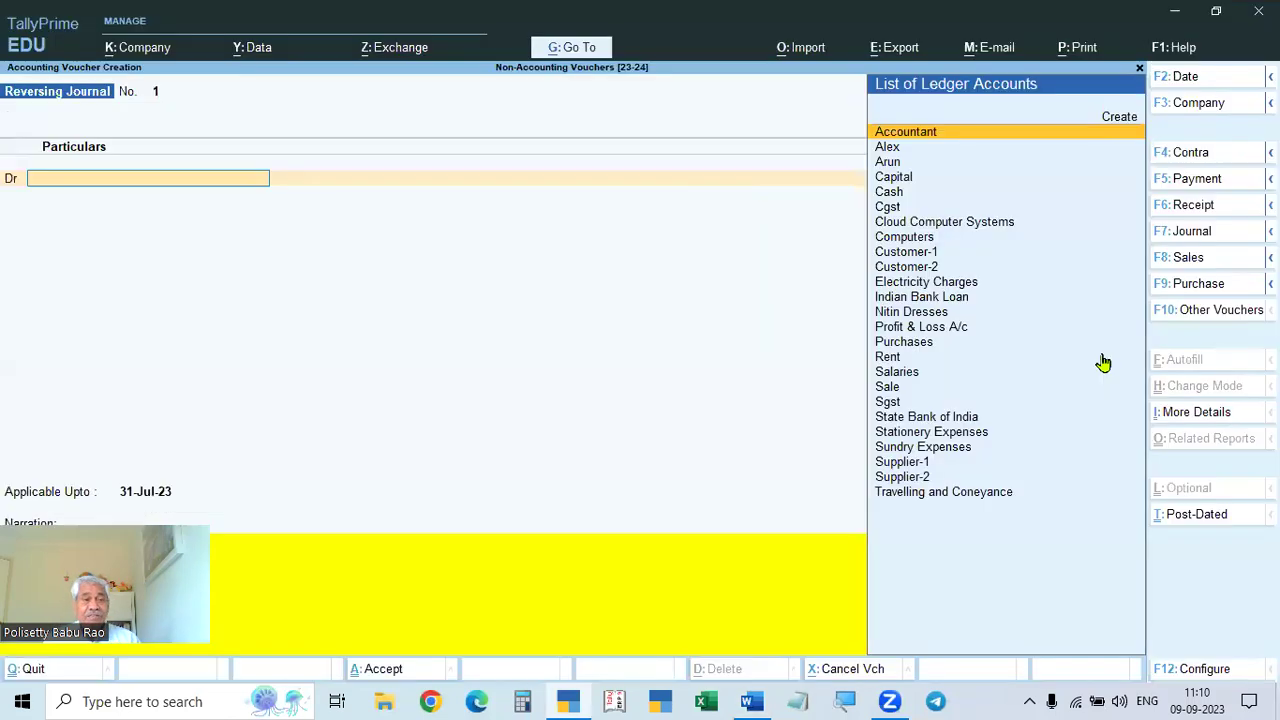
# - Debit the Salaries ledger with 20,000 in the Reversing Journal voucher
pyautogui.write('Sal')
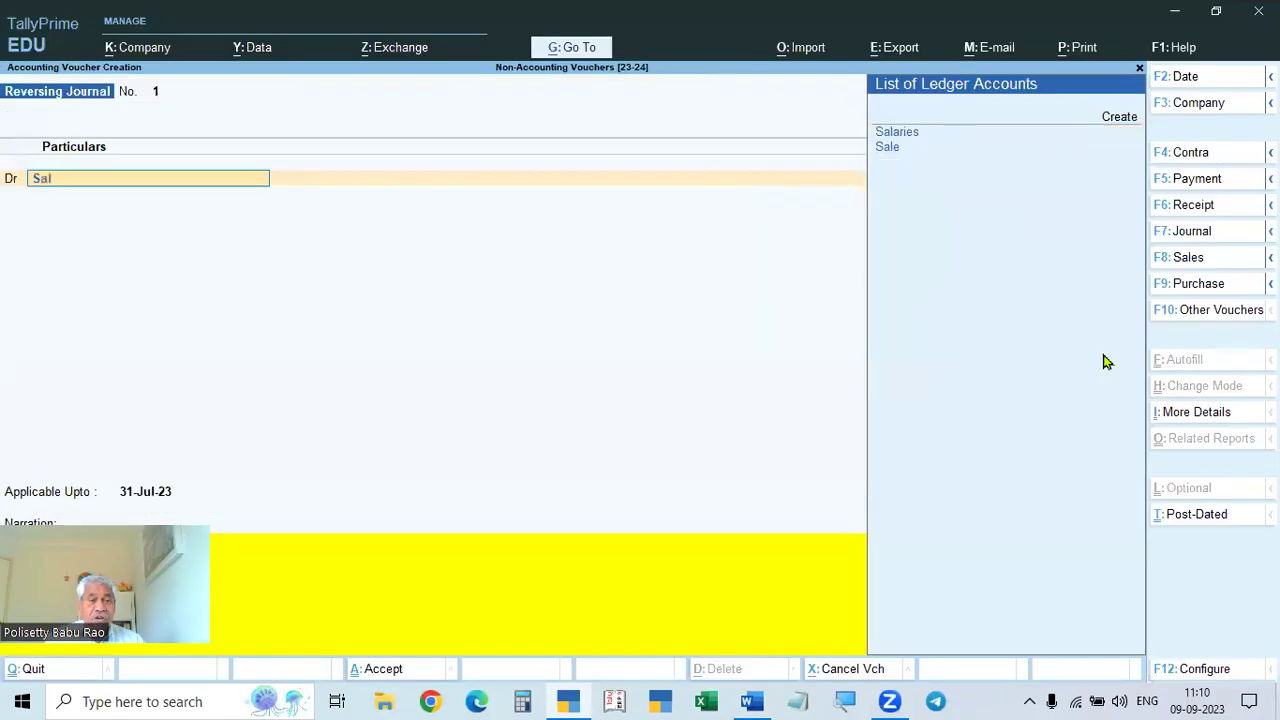
pyautogui.write('ary')
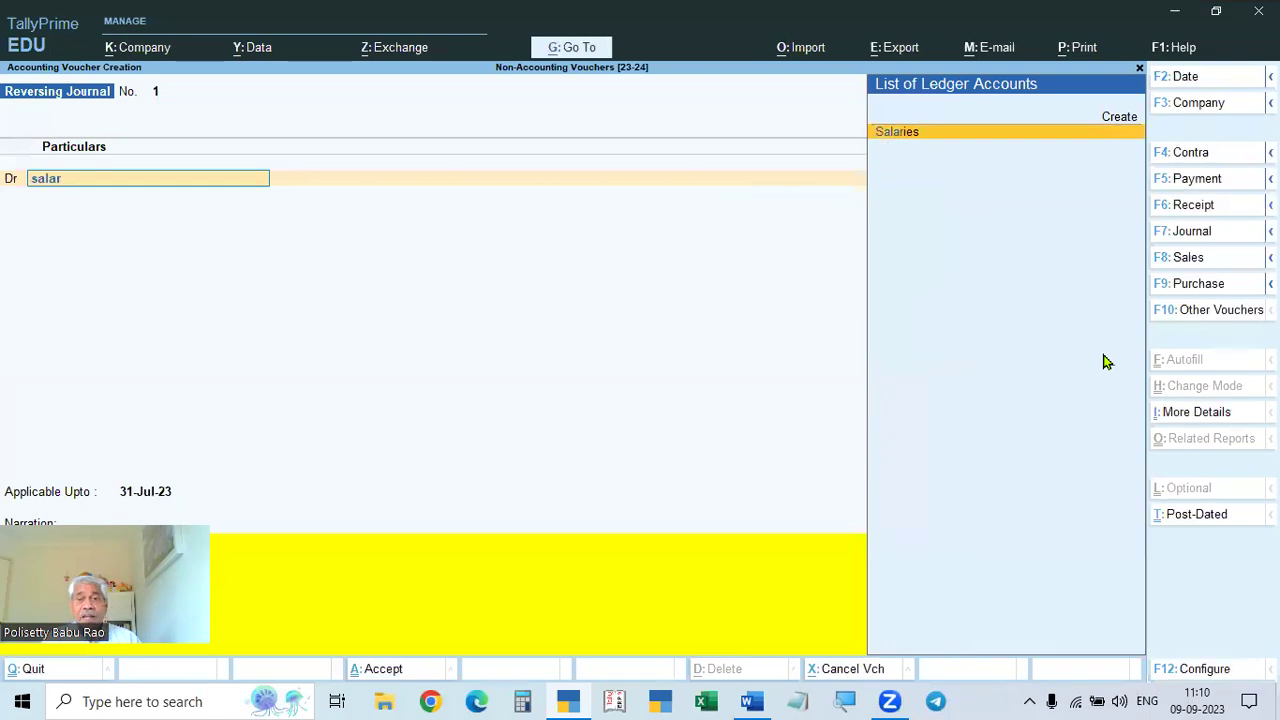
pyautogui.press('Return')
pyautogui.write('200000.00')
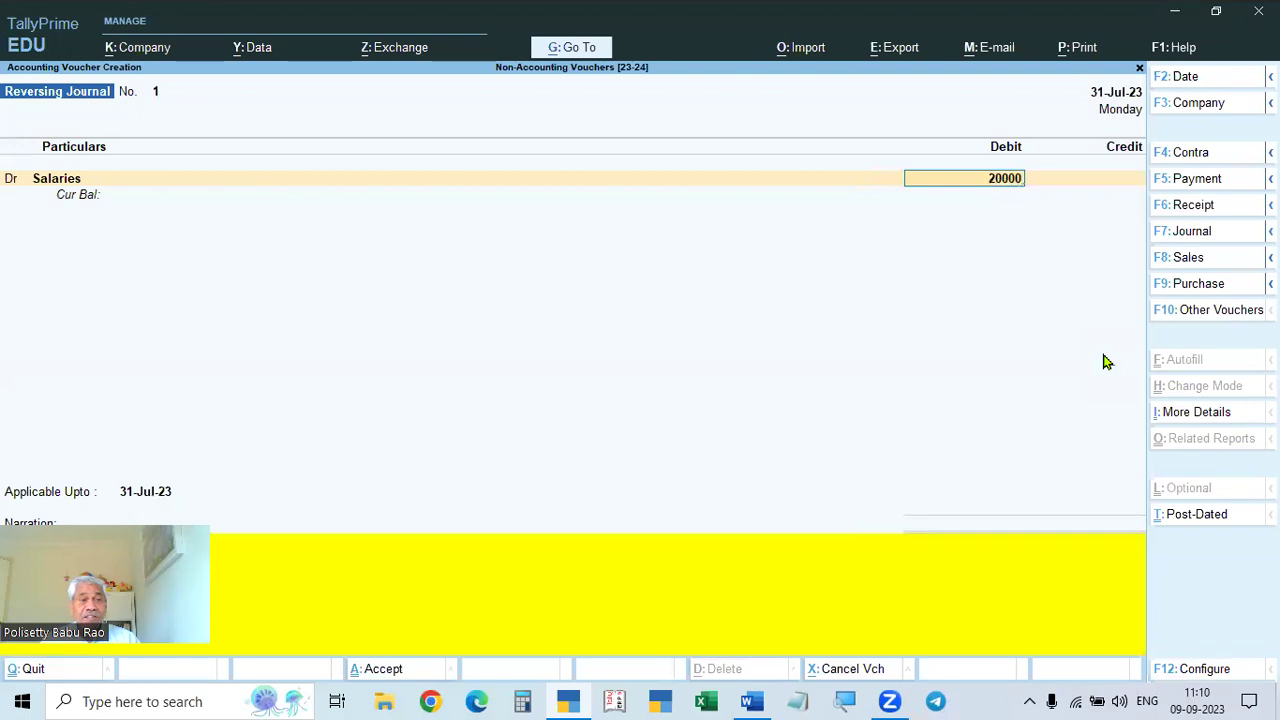
pyautogui.press('Return')
pyautogui.press('Return')
# - Credit Cash with 20,000, keep the voucher applicable up to 31-Jul-23 and save it without a narration
pyautogui.write('Cash')
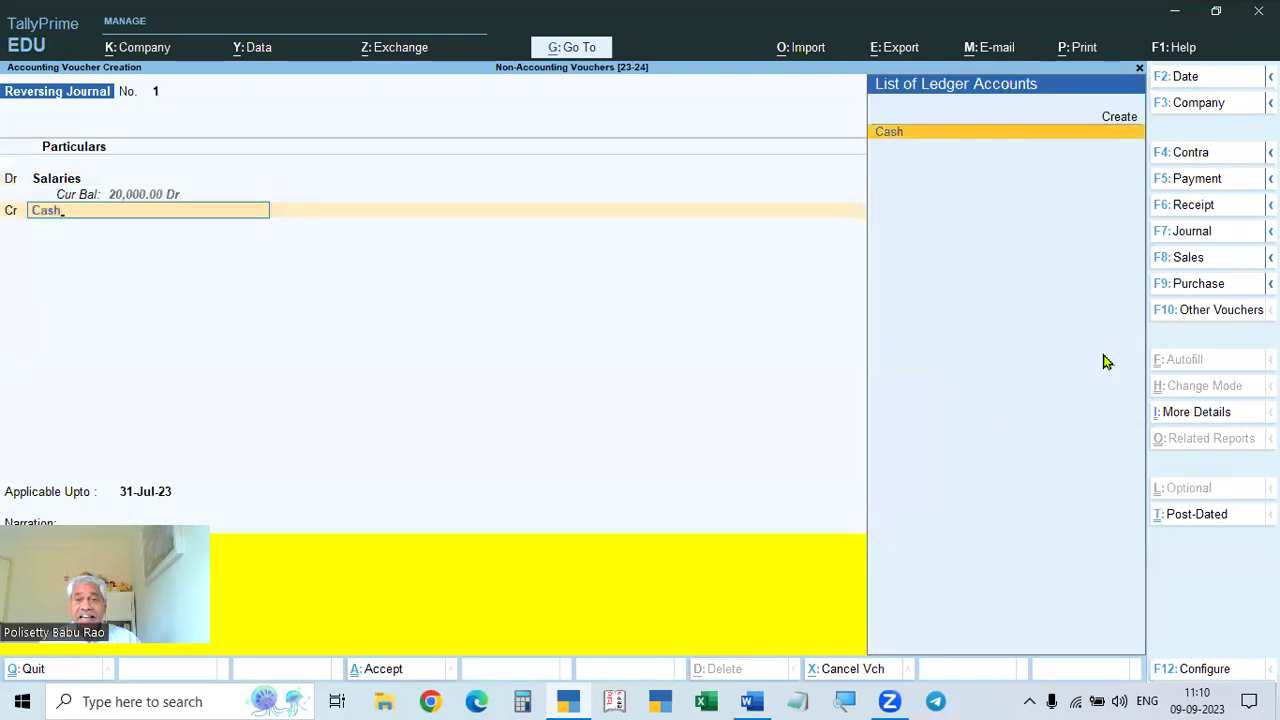
pyautogui.press('Return')
pyautogui.press('Return')
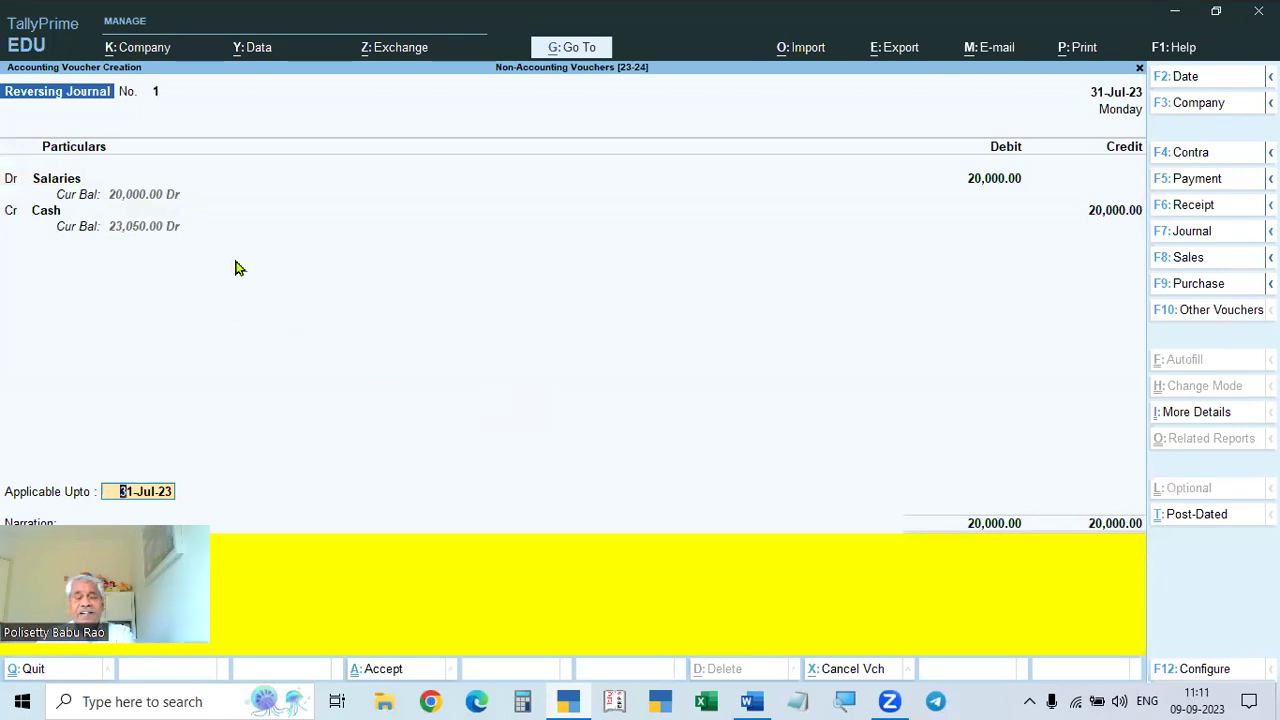
pyautogui.press('Return')
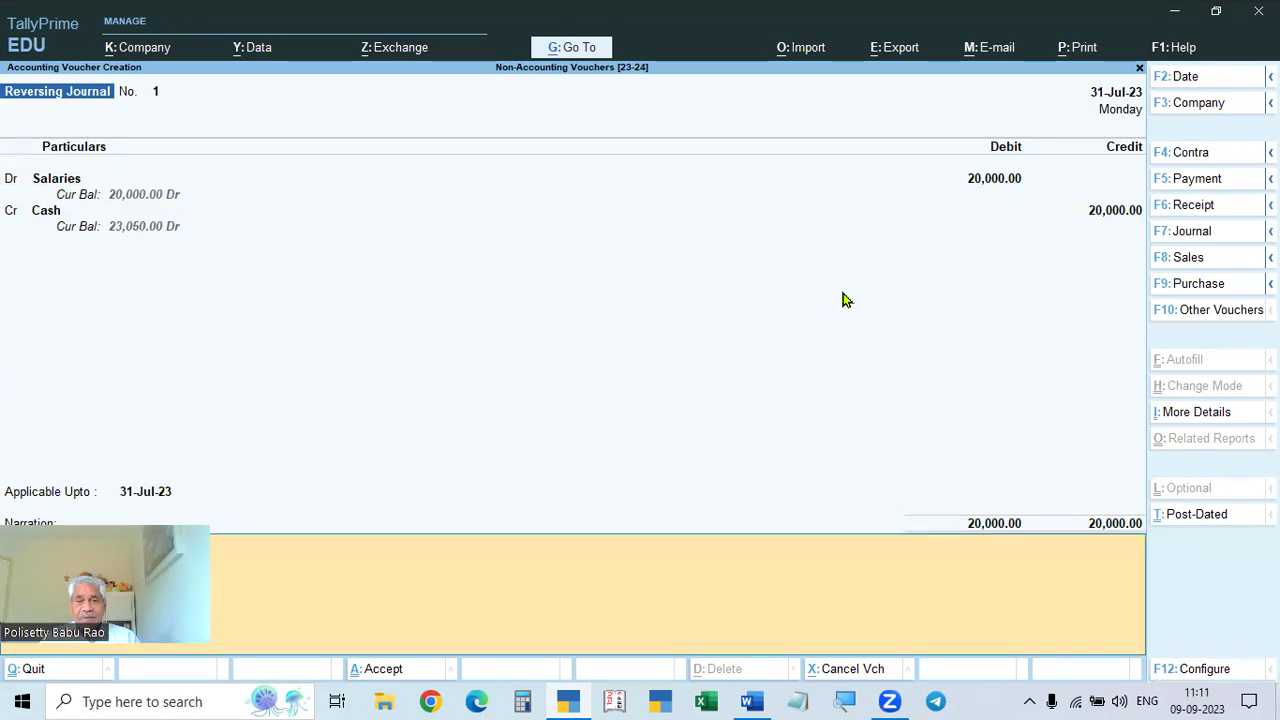
pyautogui.press('Return')
pyautogui.press('Return')
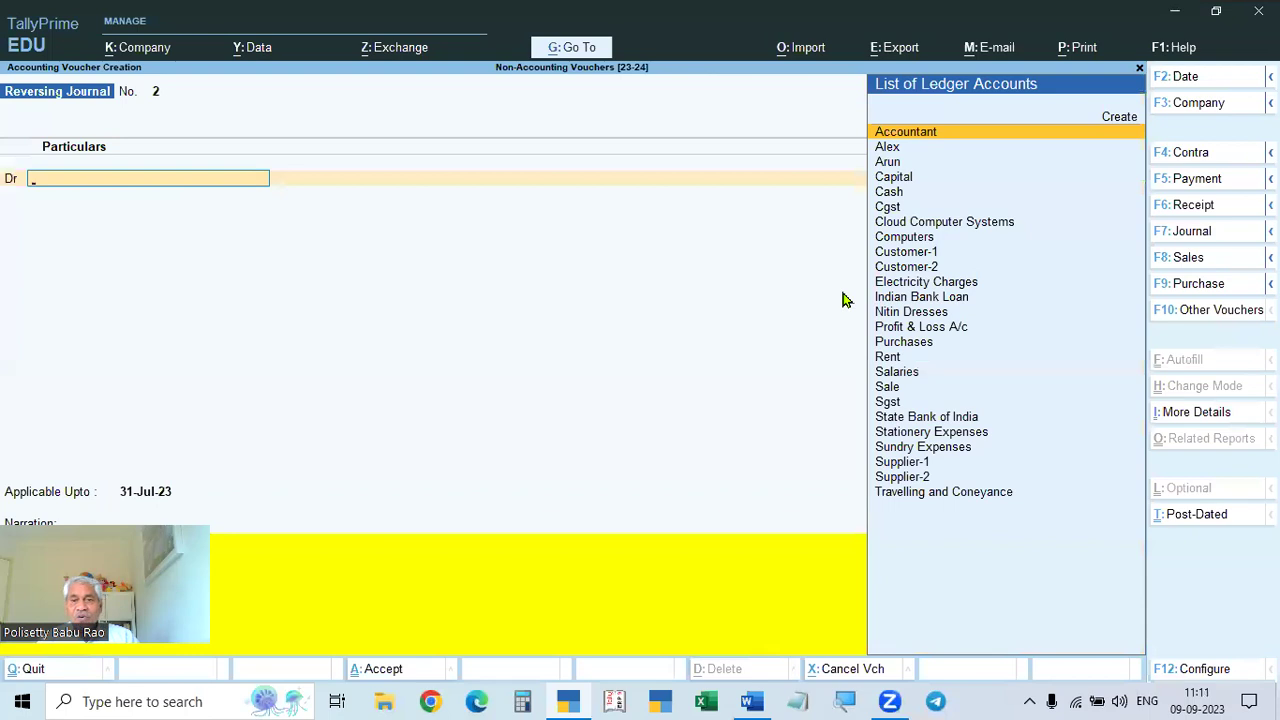
# - Open the Profit & Loss A/c, examine the Salaries line and the Nett Profit, and return to the Gateway of Tally
pyautogui.press('Escape')
pyautogui.press('Down')
pyautogui.press('Down')
pyautogui.press('Down')
pyautogui.press('Down')
pyautogui.press('Down')
pyautogui.press('Down')
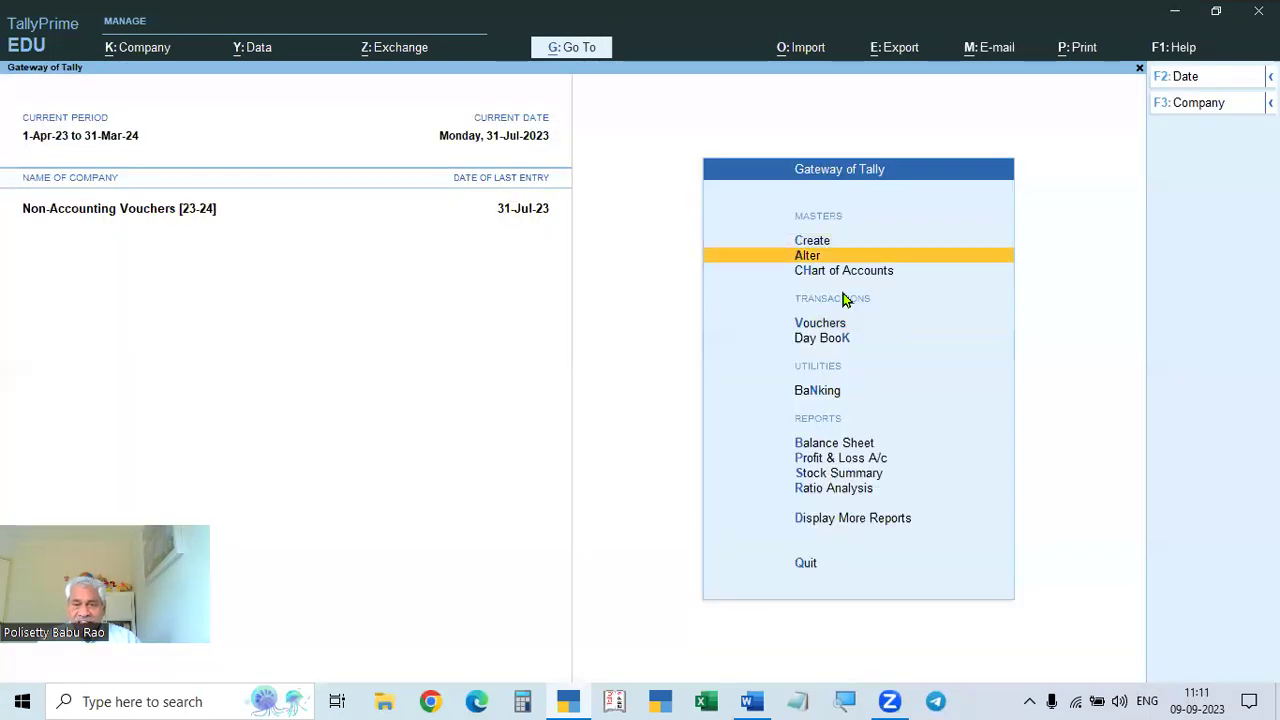
pyautogui.press('Down')
pyautogui.press('Return')
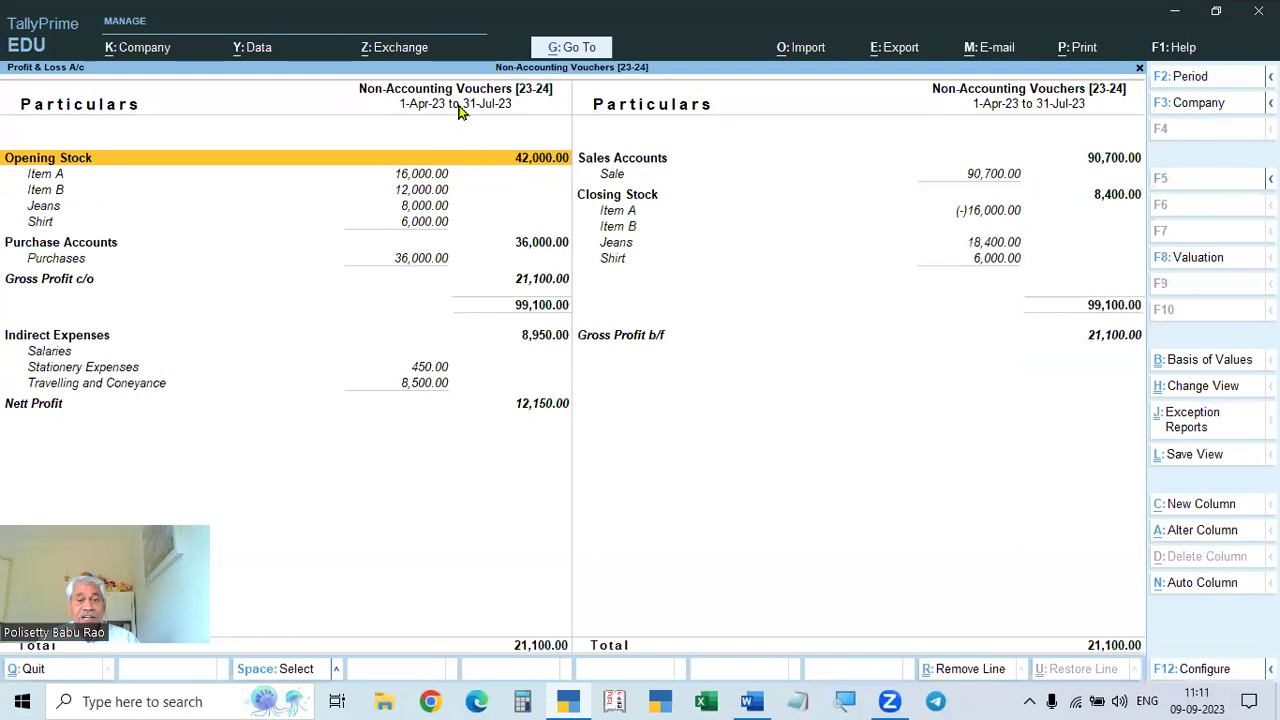
pyautogui.click(45, 355)
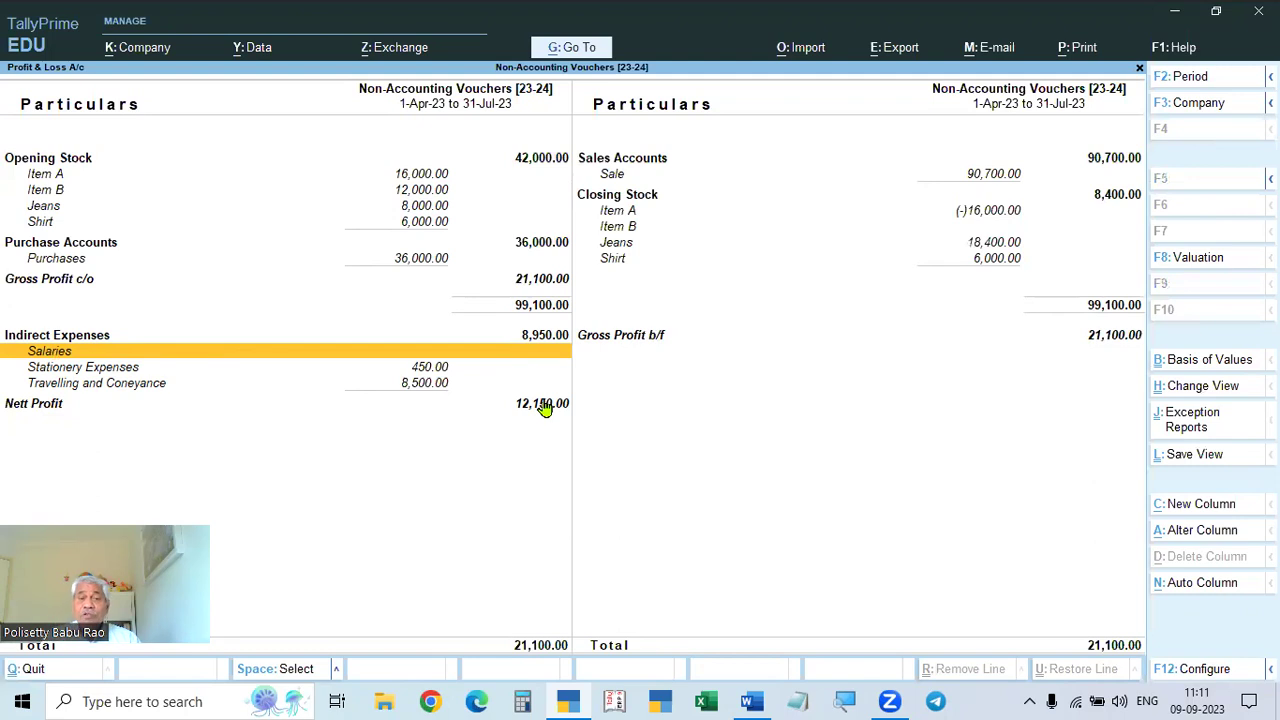
pyautogui.press('Escape')
pyautogui.press('n')
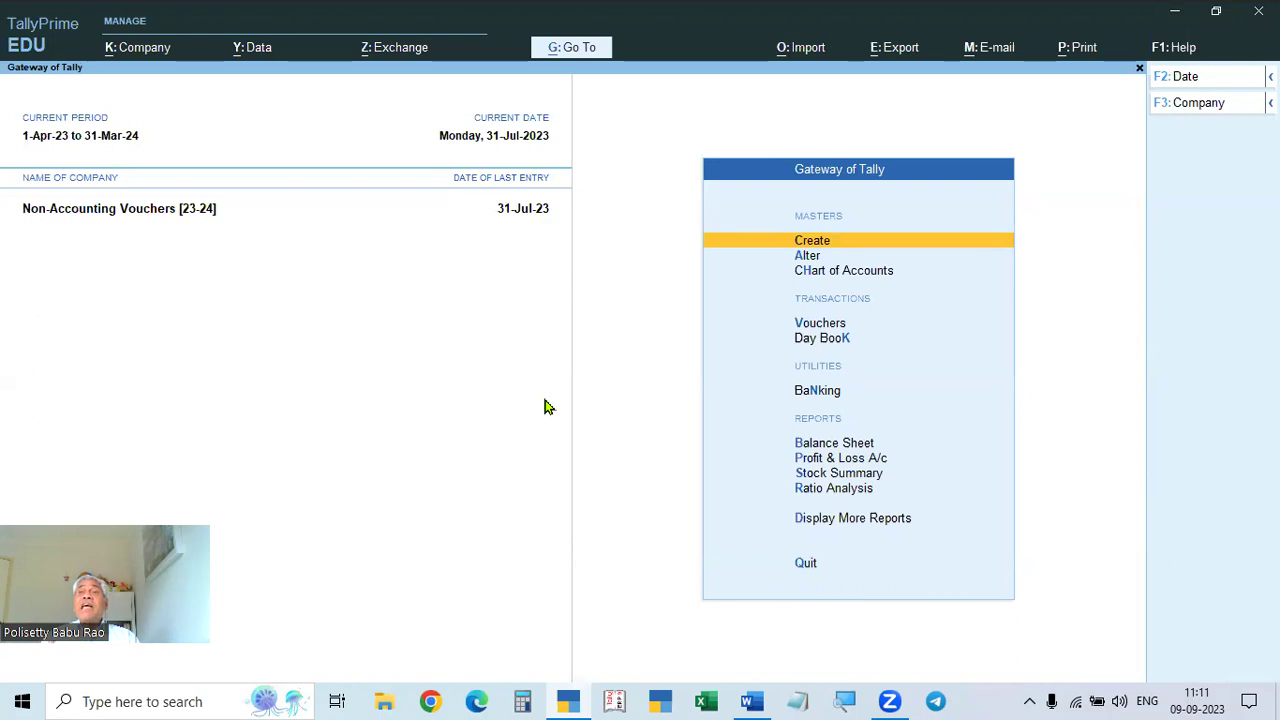
# - Start a new scenario from the full list of masters and name it Provision for Salary
pyautogui.press('Return')
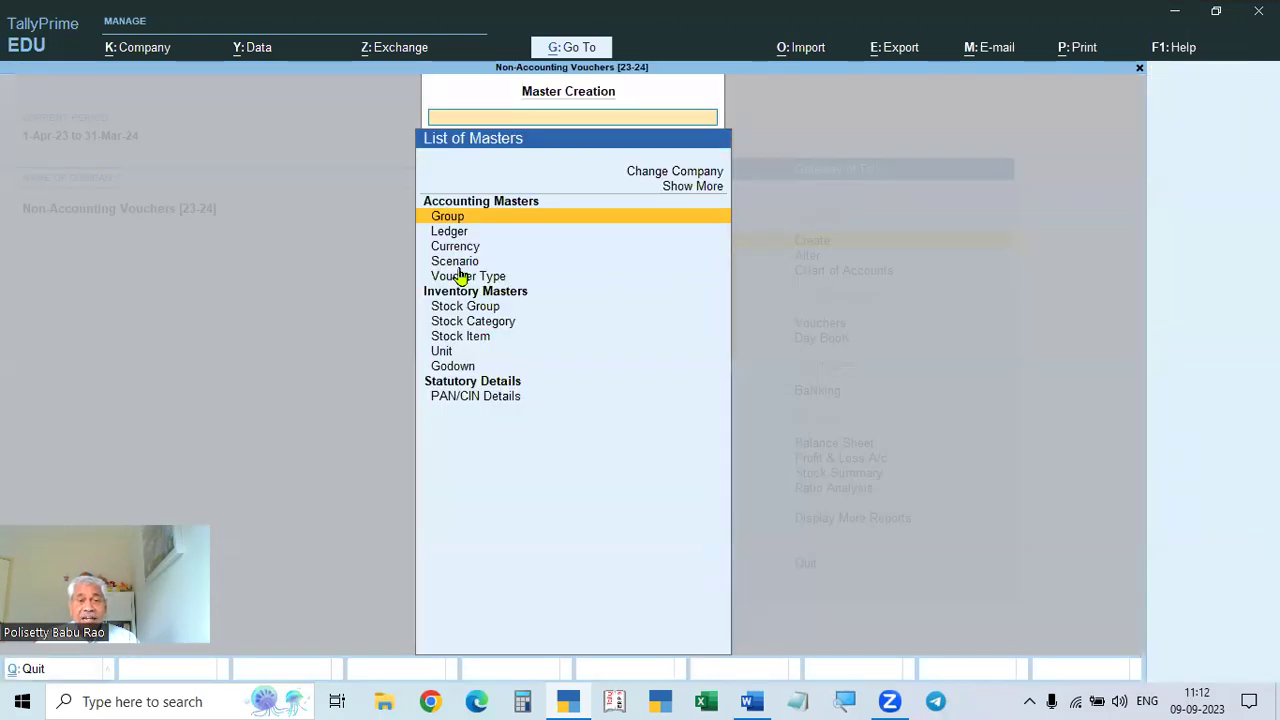
pyautogui.click(456, 263)
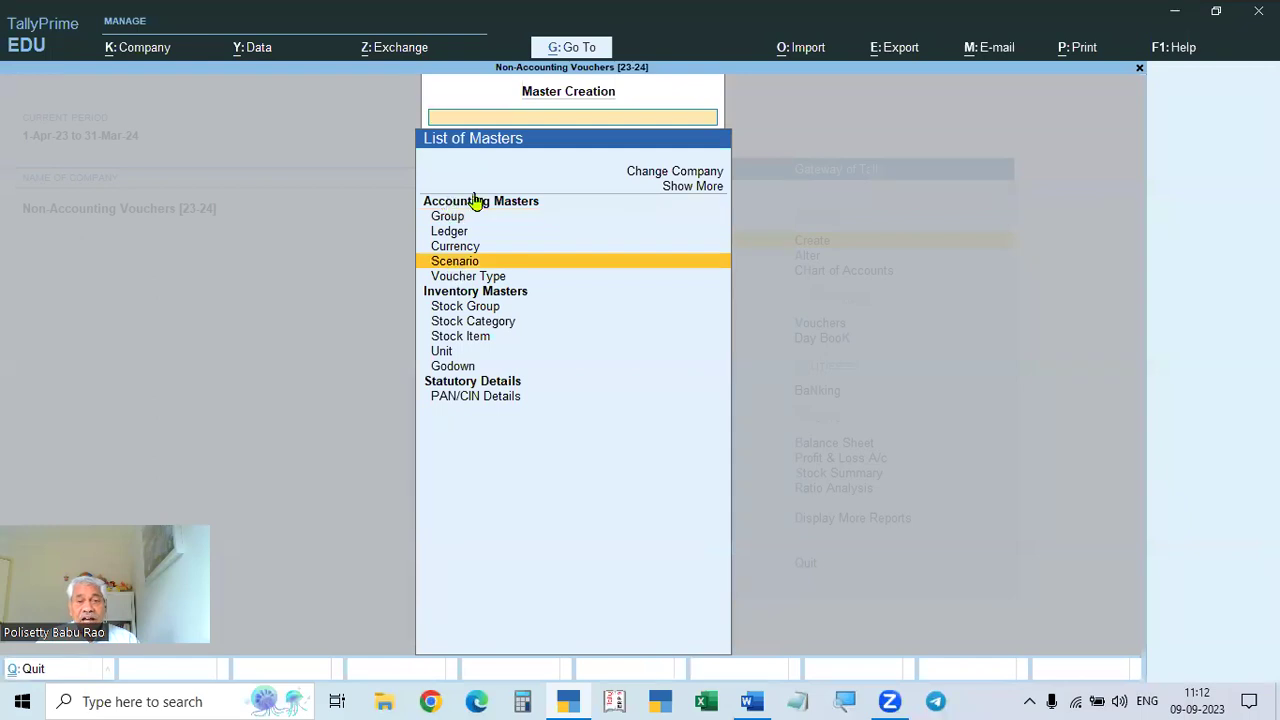
pyautogui.click(699, 189)
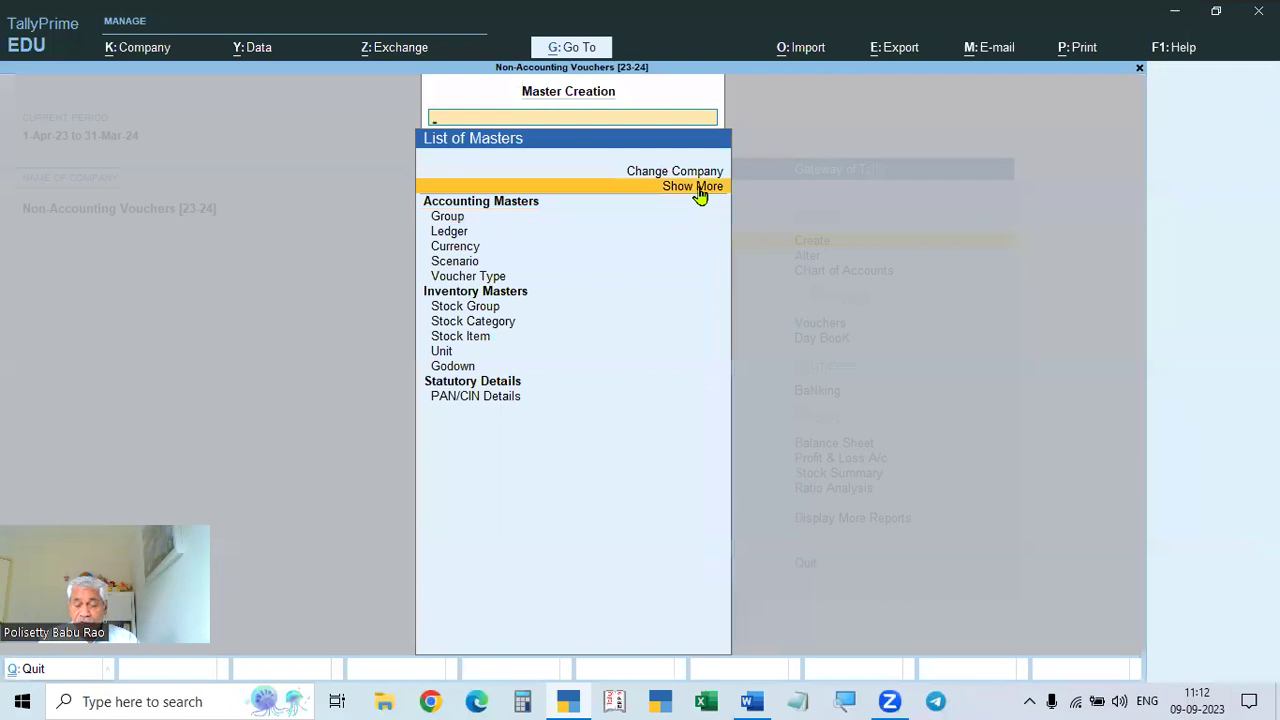
pyautogui.click(699, 189)
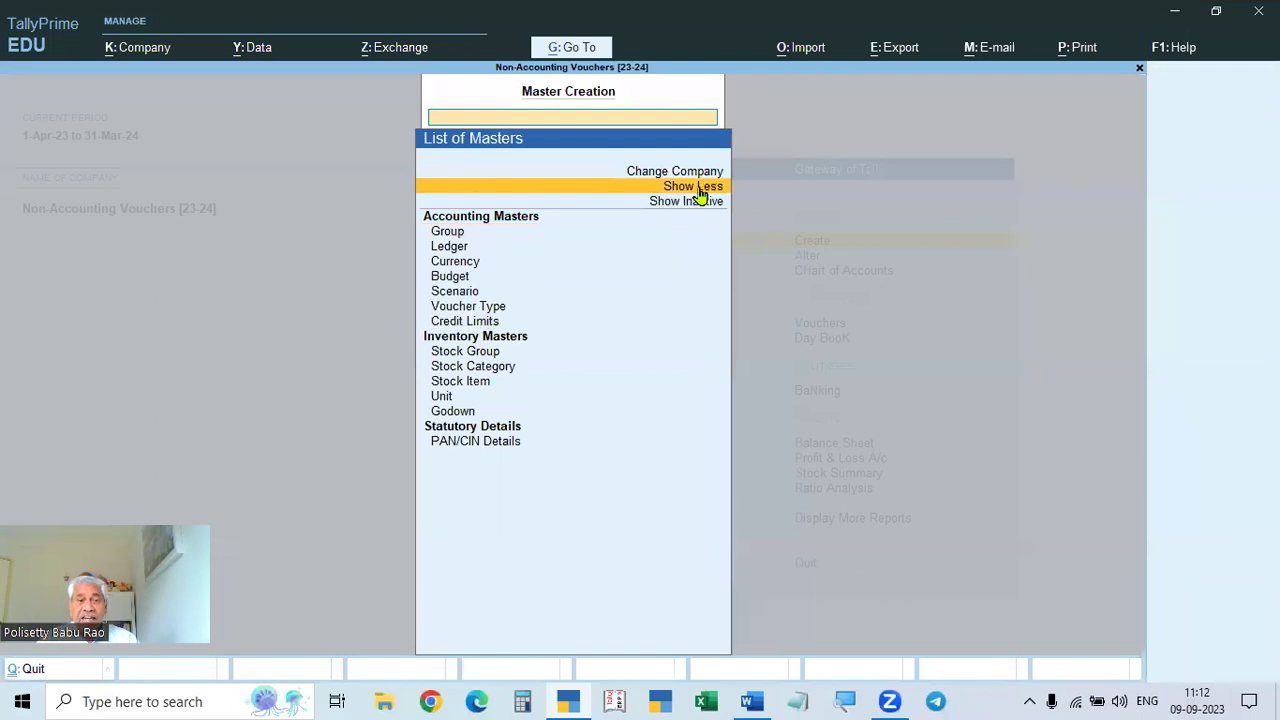
pyautogui.click(460, 294)
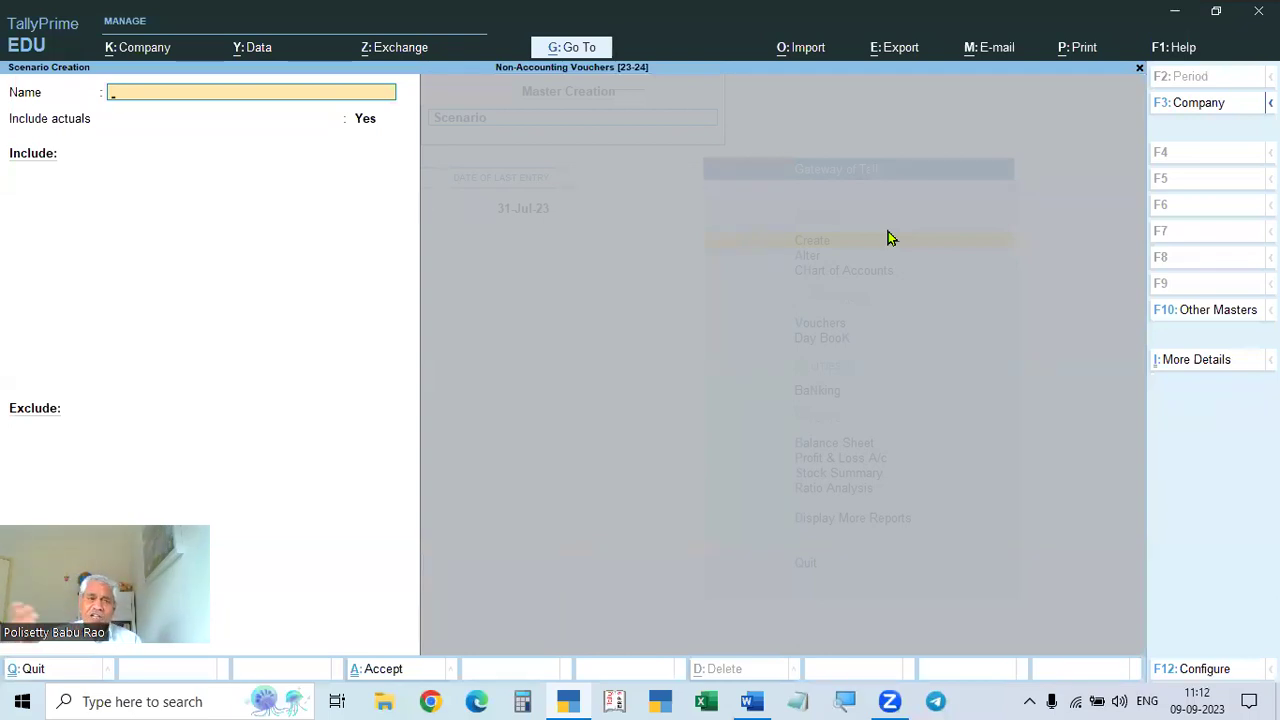
pyautogui.write('Pro')
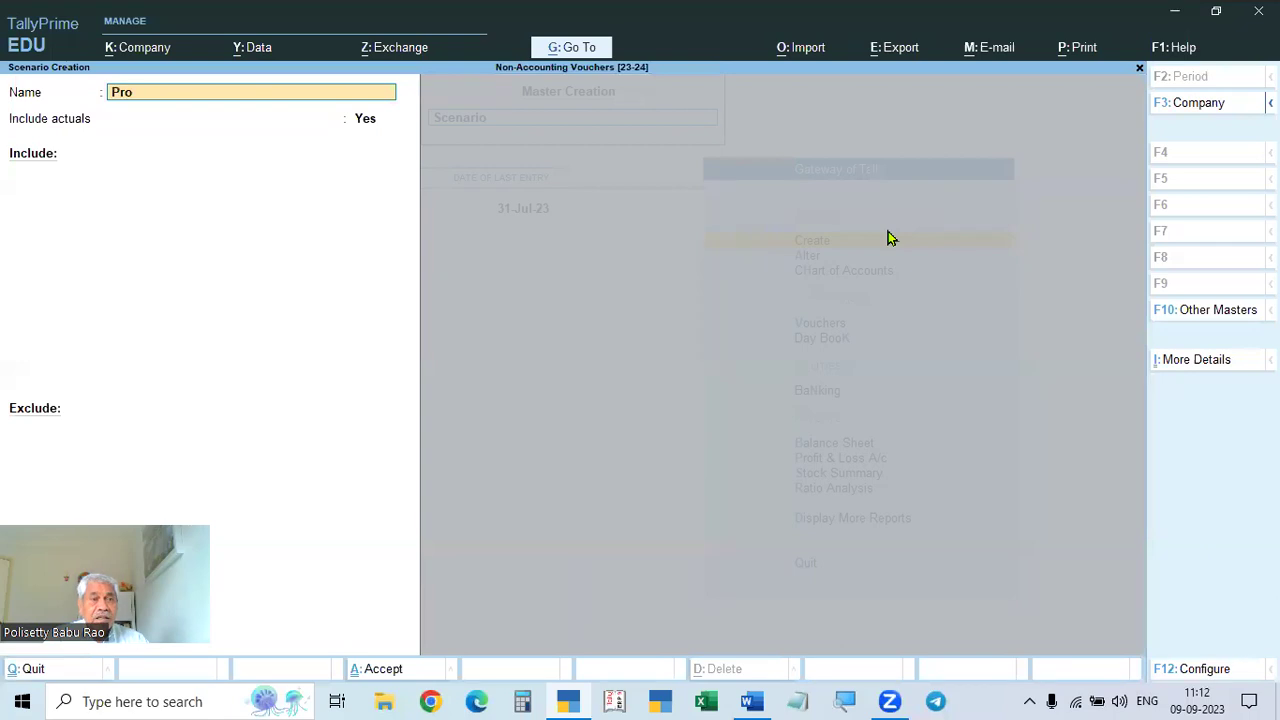
pyautogui.write('vision for Salary')
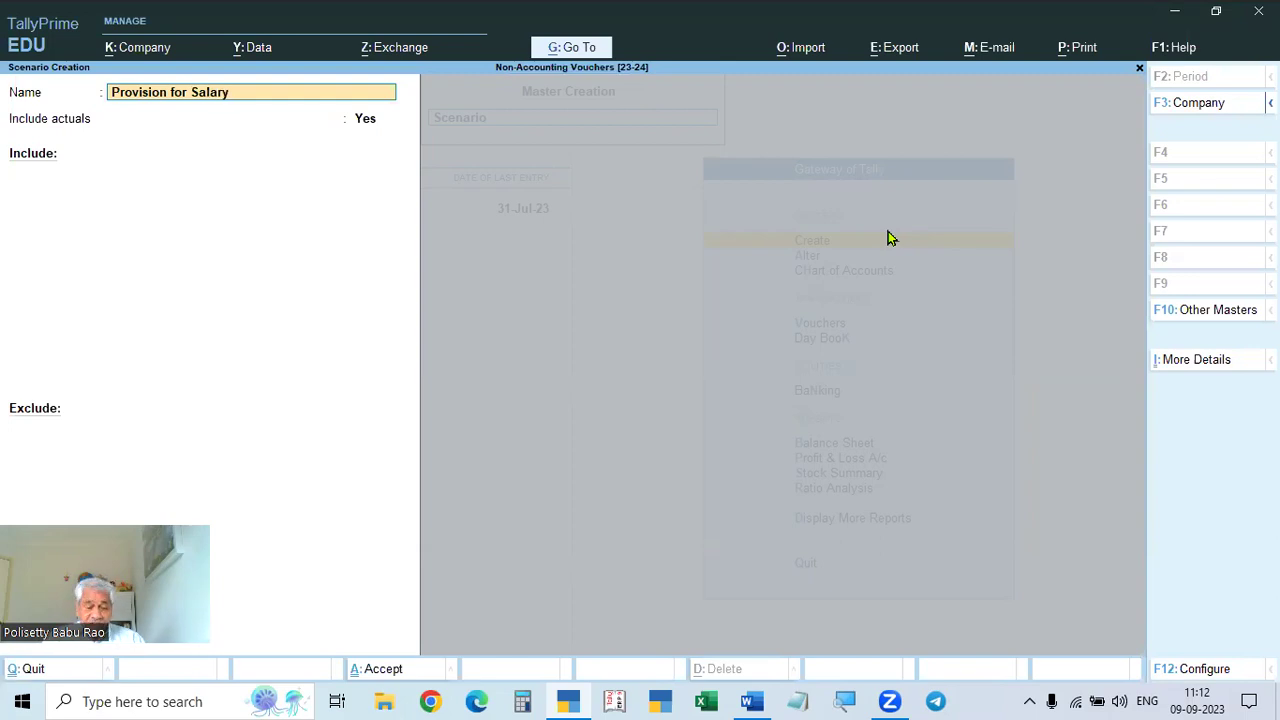
# - Switch to Word and review both Reversing Journal problems
pyautogui.hotkey('alt', 'Tab')
pyautogui.scroll(-1, 437, 452)
pyautogui.scroll(-2, 437, 452)
pyautogui.scroll(2, 435, 451)
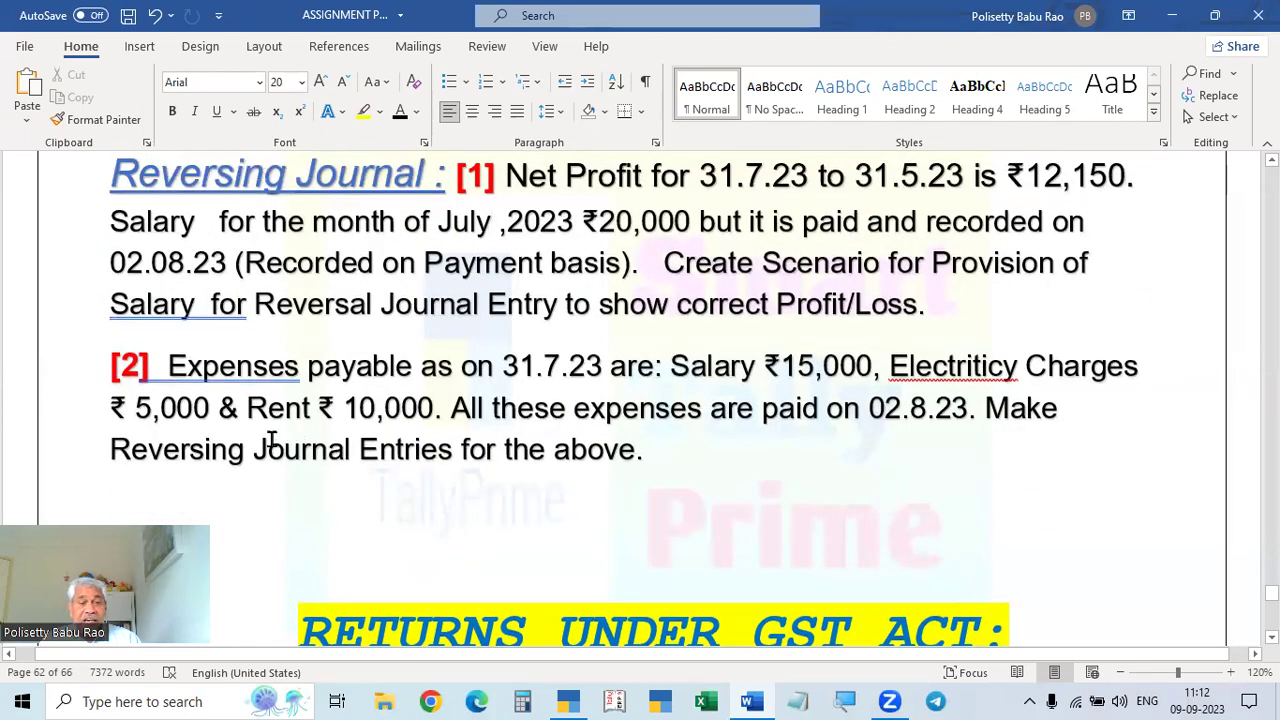
# - Switch back to TallyPrime, try to name the new scenario Provision for Expenses, and abandon the creation, returning to the Gateway of Tally
pyautogui.hotkey('alt', 'Tab')
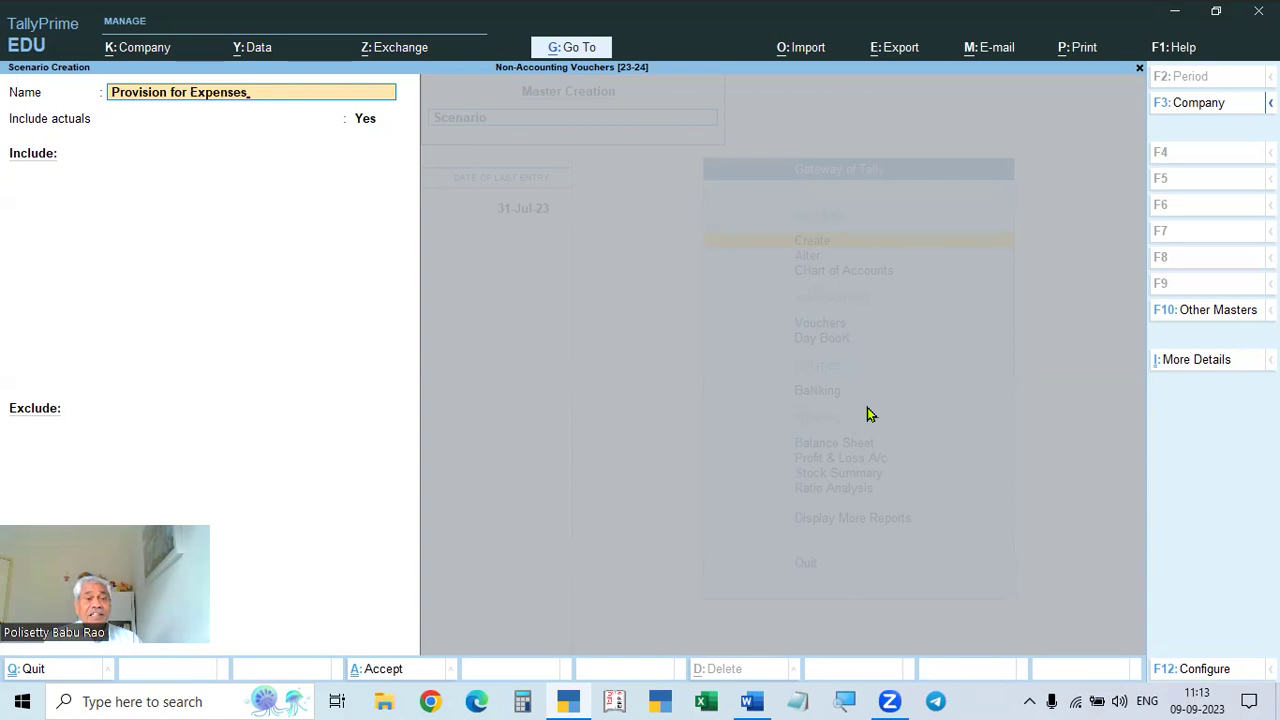
pyautogui.press('Return')
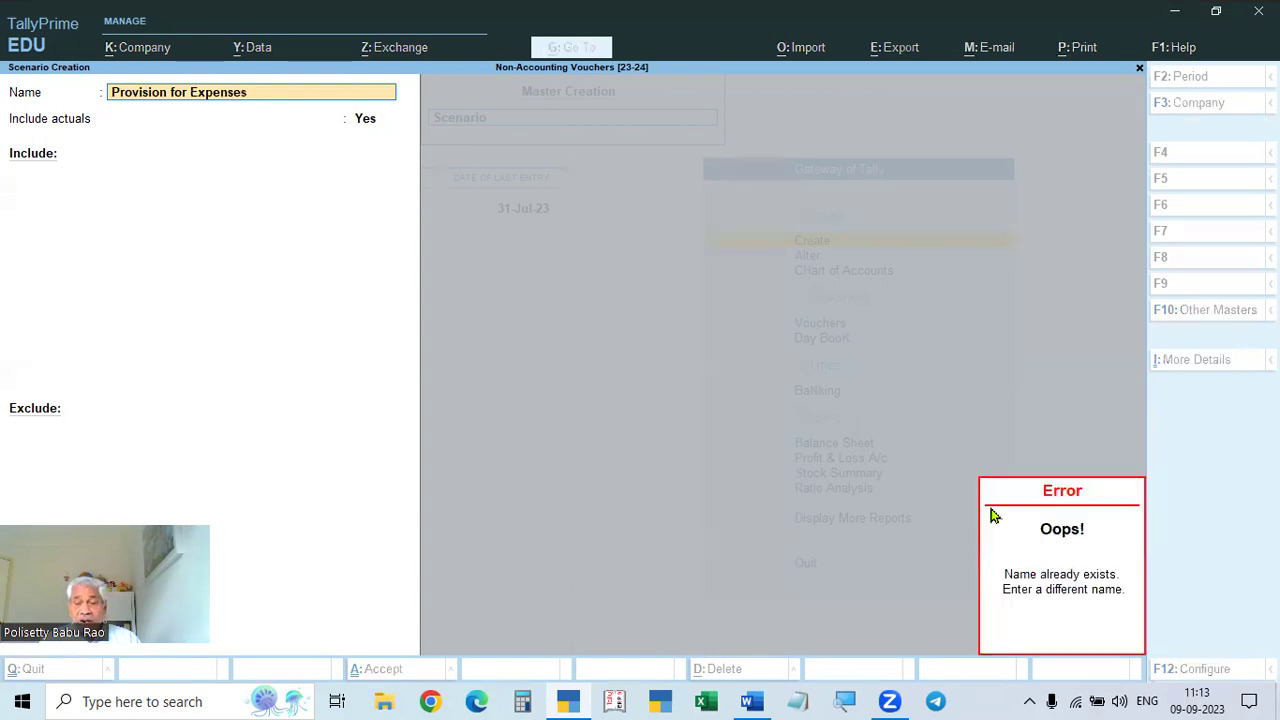
pyautogui.press('Escape')
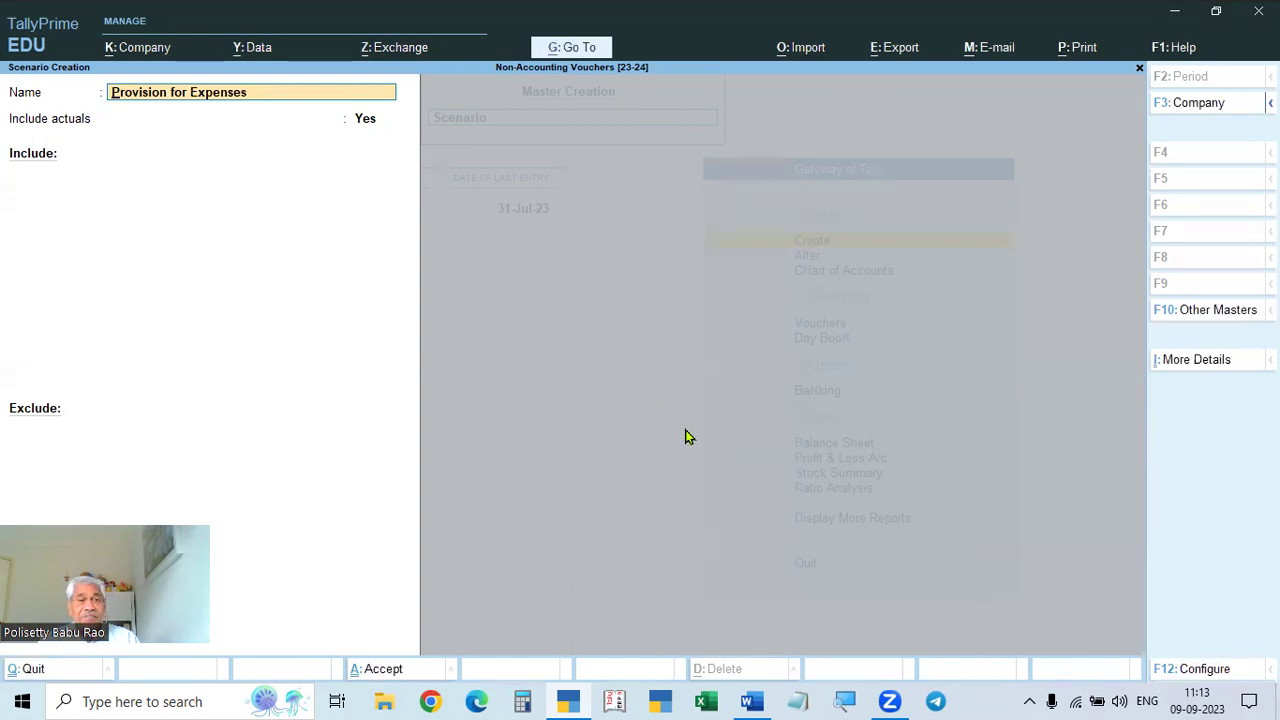
pyautogui.press('Escape')
pyautogui.press('Escape')
pyautogui.press('y')
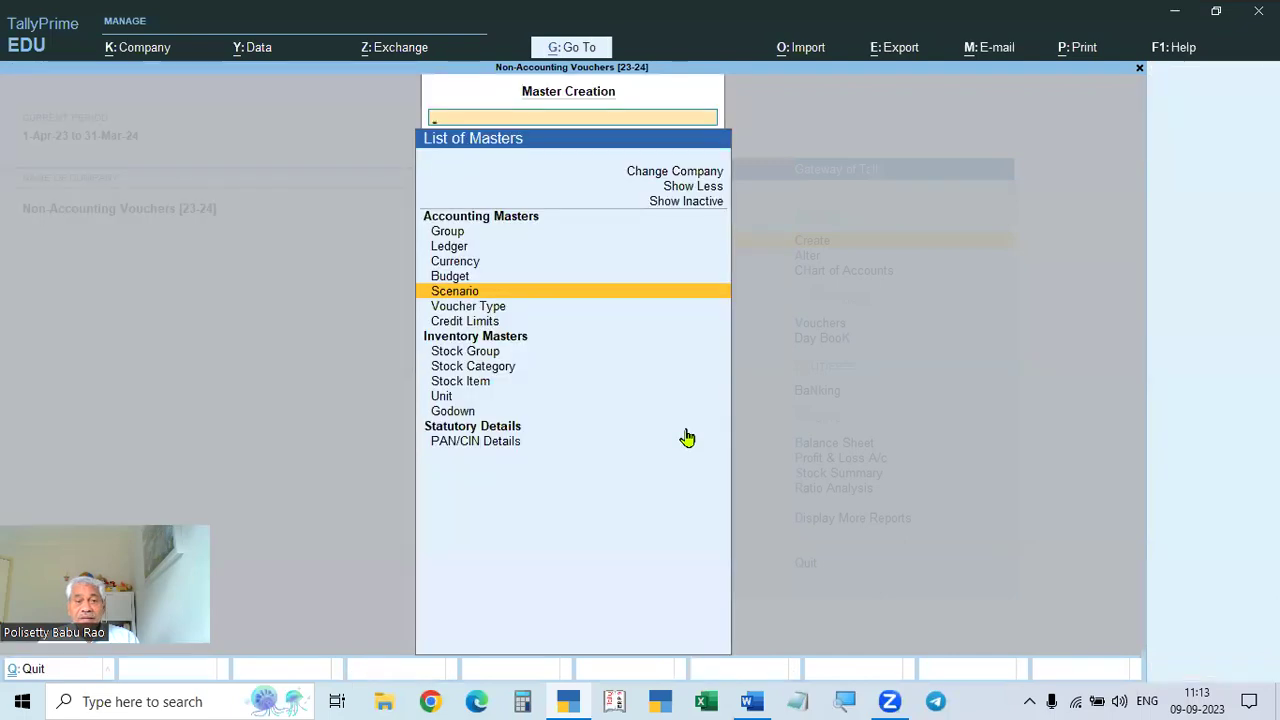
pyautogui.press('Escape')
pyautogui.press('Escape')
pyautogui.press('n')
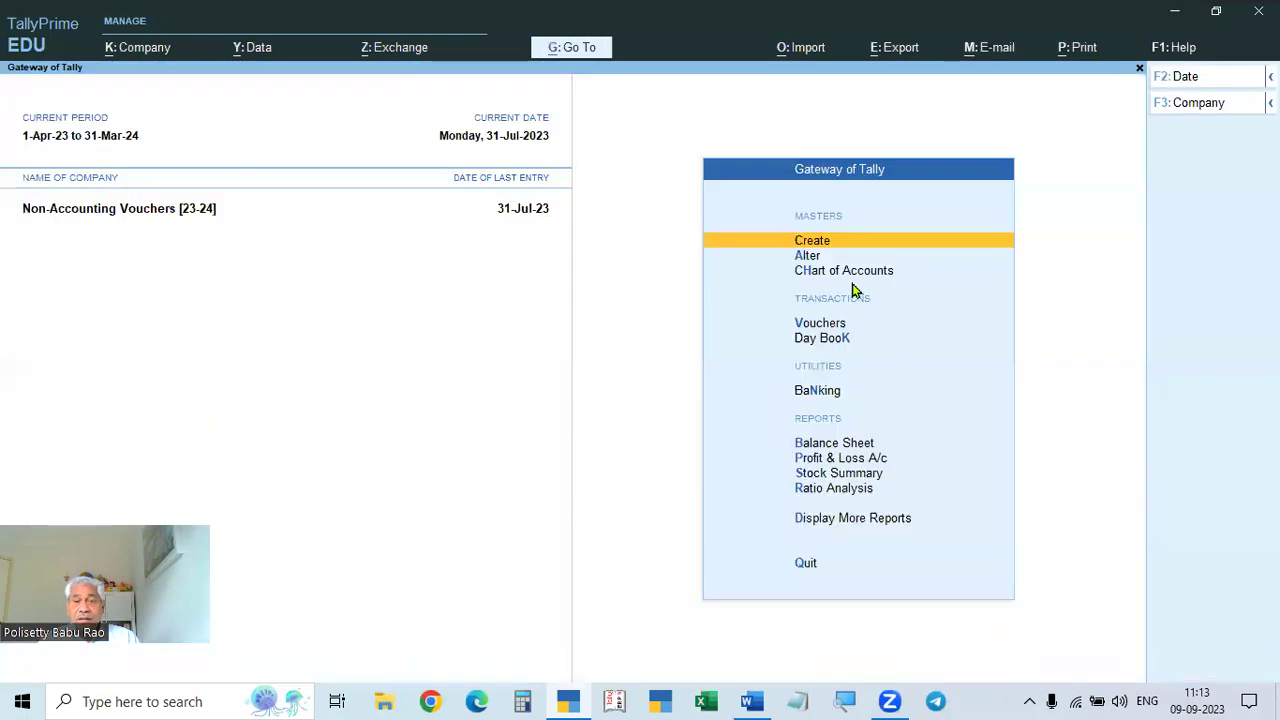
pyautogui.click(833, 322)
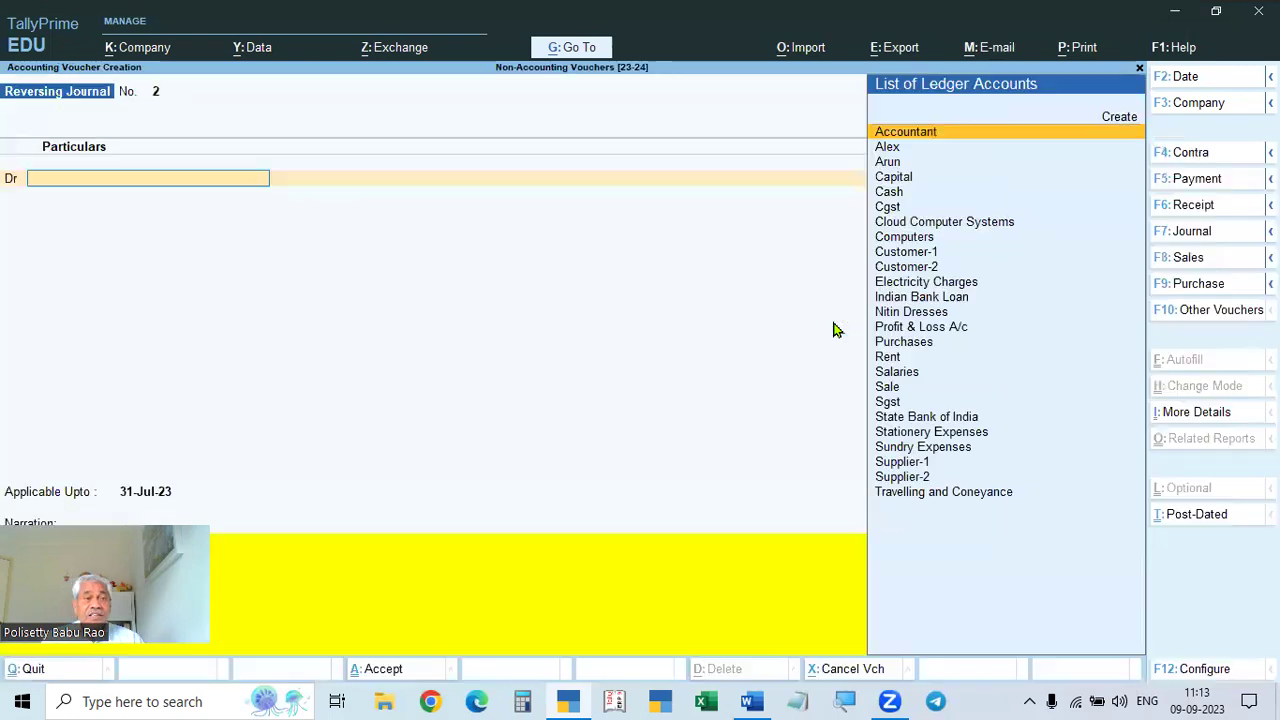
pyautogui.click(1199, 314)
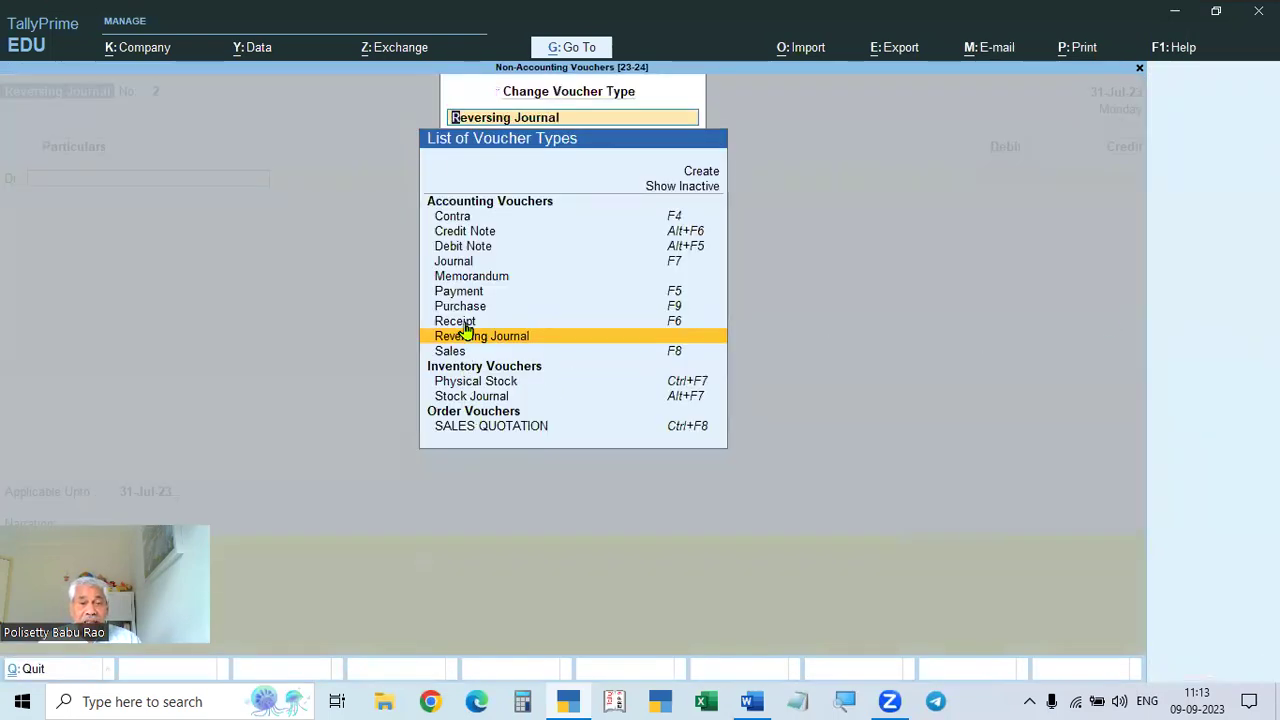
pyautogui.press('Return')
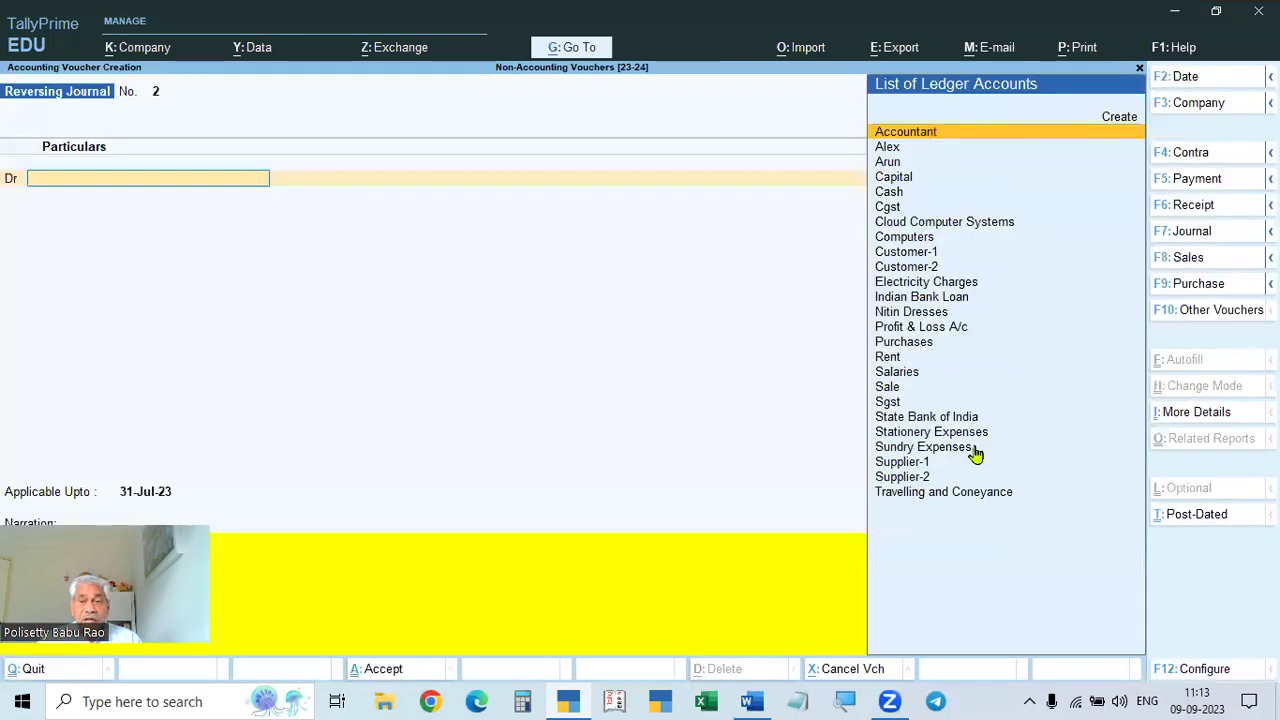
pyautogui.press('Escape')
pyautogui.press('y')
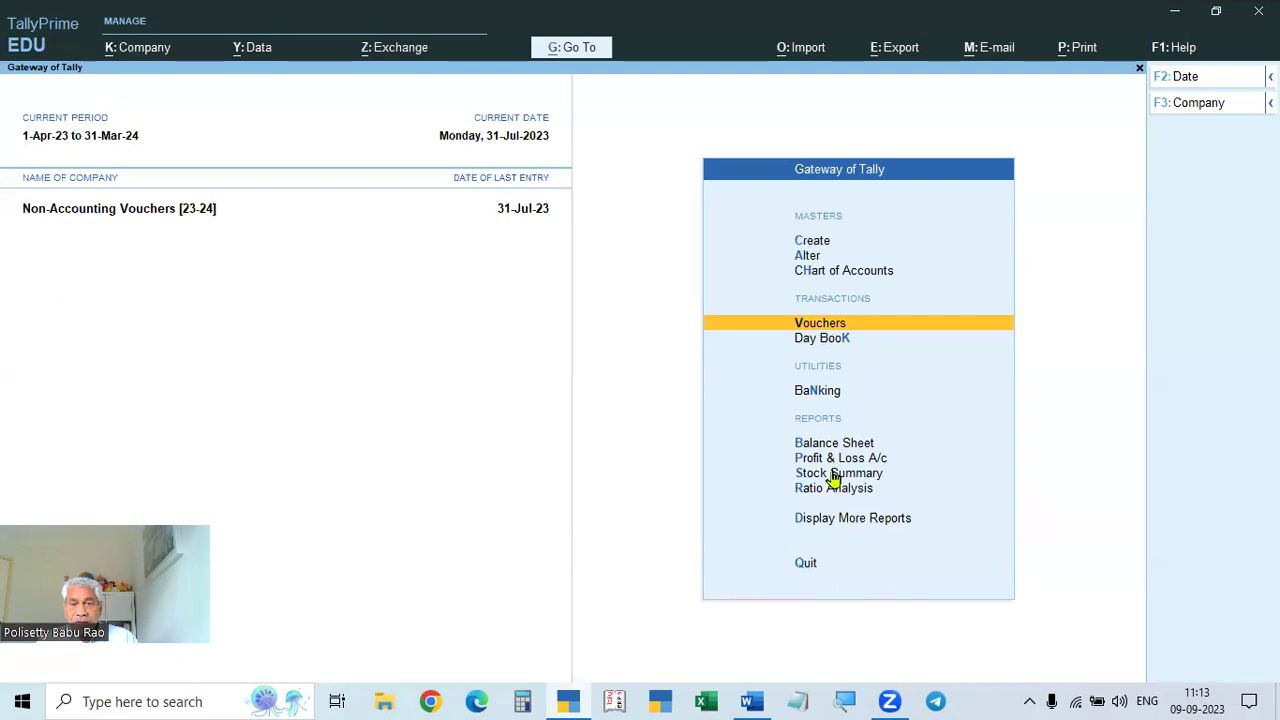
# - Open the Reversing Journal Register from the exception reports
pyautogui.click(830, 520)
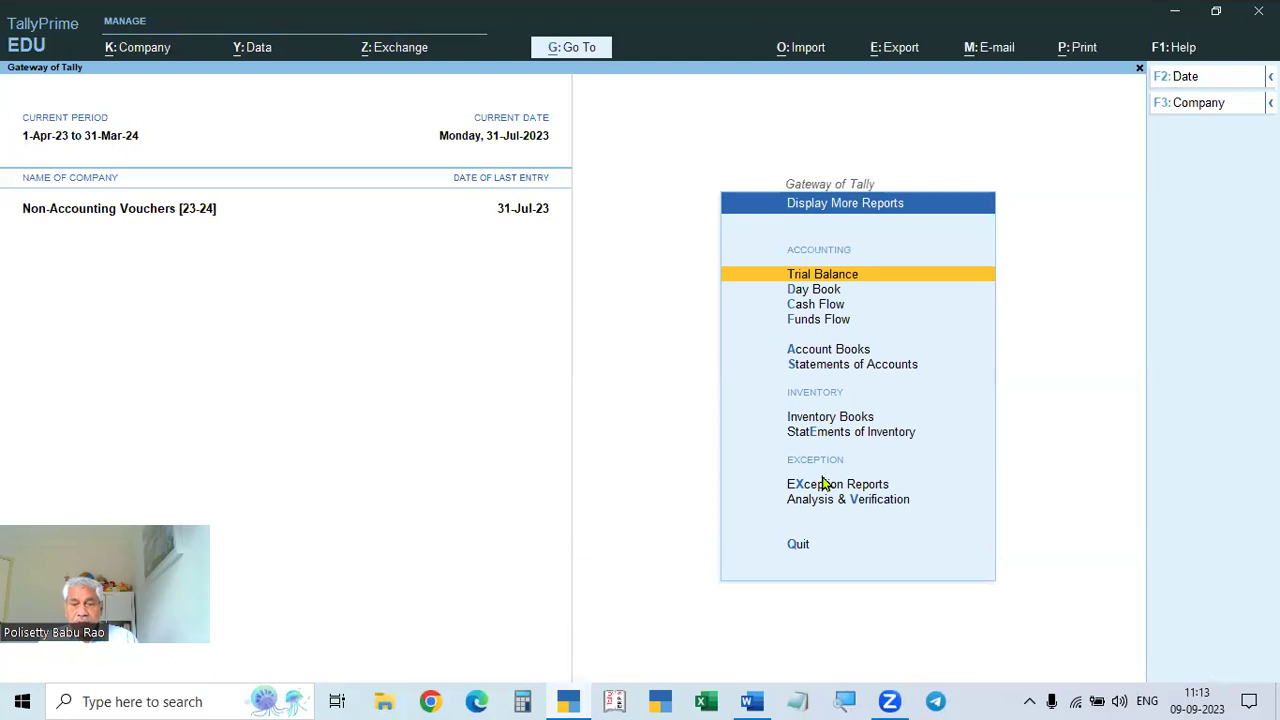
pyautogui.press('Down')
pyautogui.press('Down')
pyautogui.press('Down')
pyautogui.press('Down')
pyautogui.press('Down')
pyautogui.press('Down')
pyautogui.press('Down')
pyautogui.press('Down')
pyautogui.press('Return')
pyautogui.press('Down')
pyautogui.press('Down')
pyautogui.press('Down')
pyautogui.press('Down')
pyautogui.press('Down')
pyautogui.press('Down')
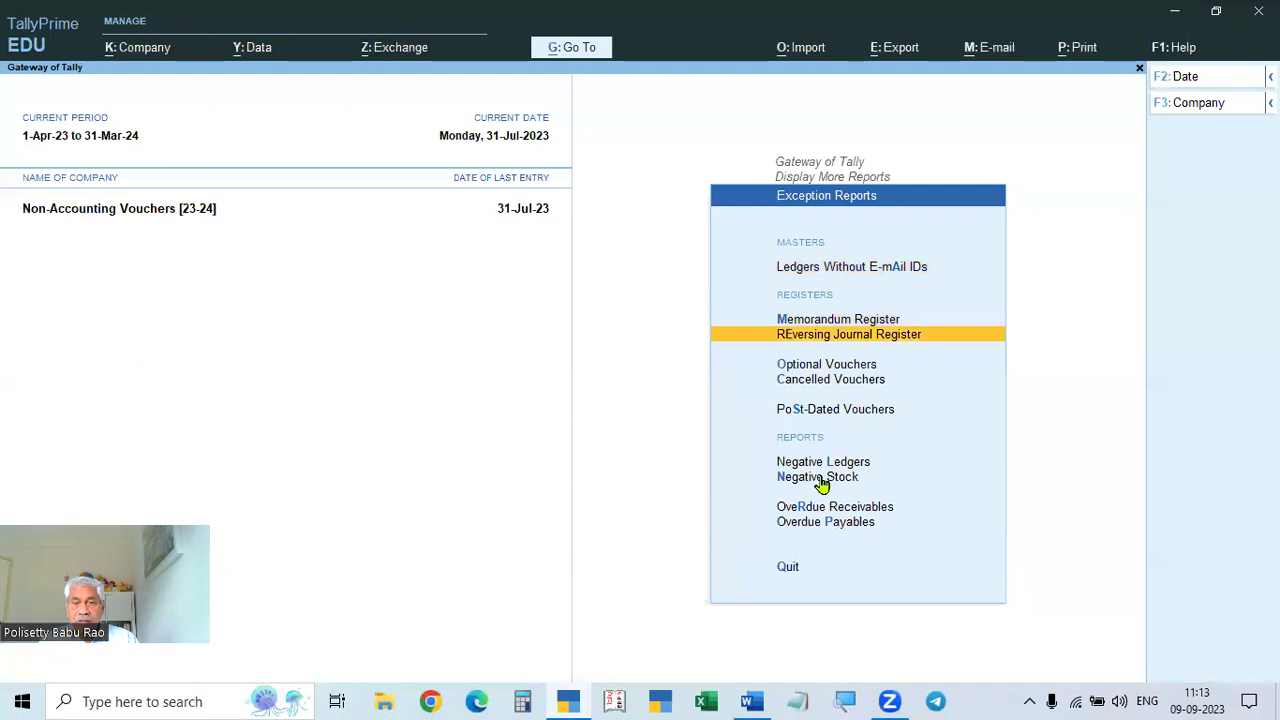
pyautogui.press('Up')
pyautogui.press('Up')
pyautogui.press('Up')
pyautogui.press('Up')
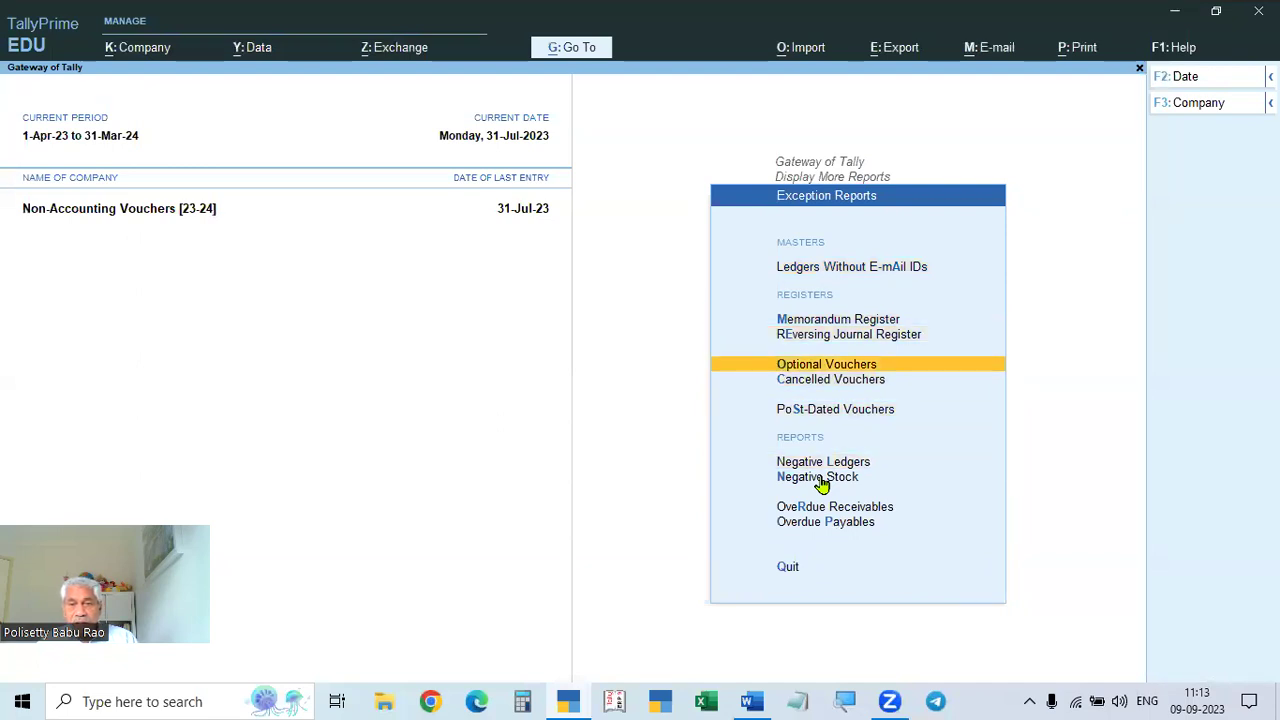
pyautogui.press('Return')
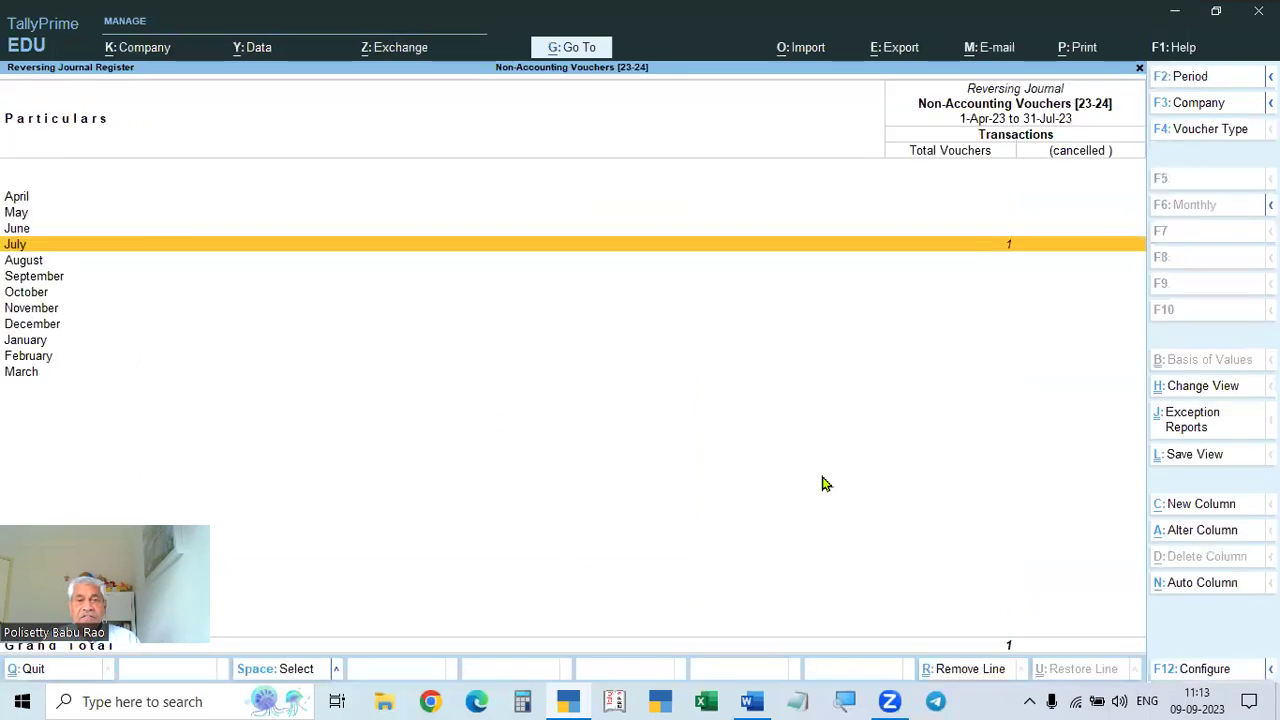
# - Open July's Salaries voucher from the Reversing Journal Register, review its entries, and return to the Gateway of Tally
pyautogui.press('Return')
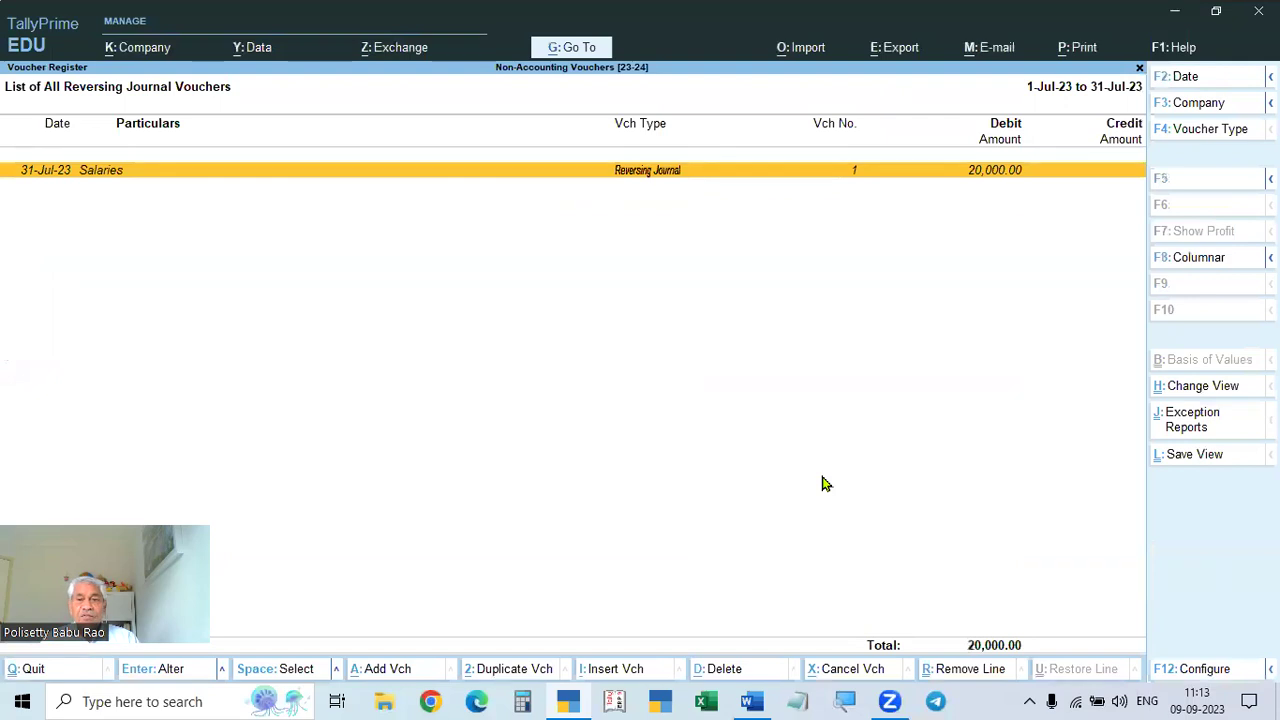
pyautogui.press('Return')
pyautogui.press('BackSpace')
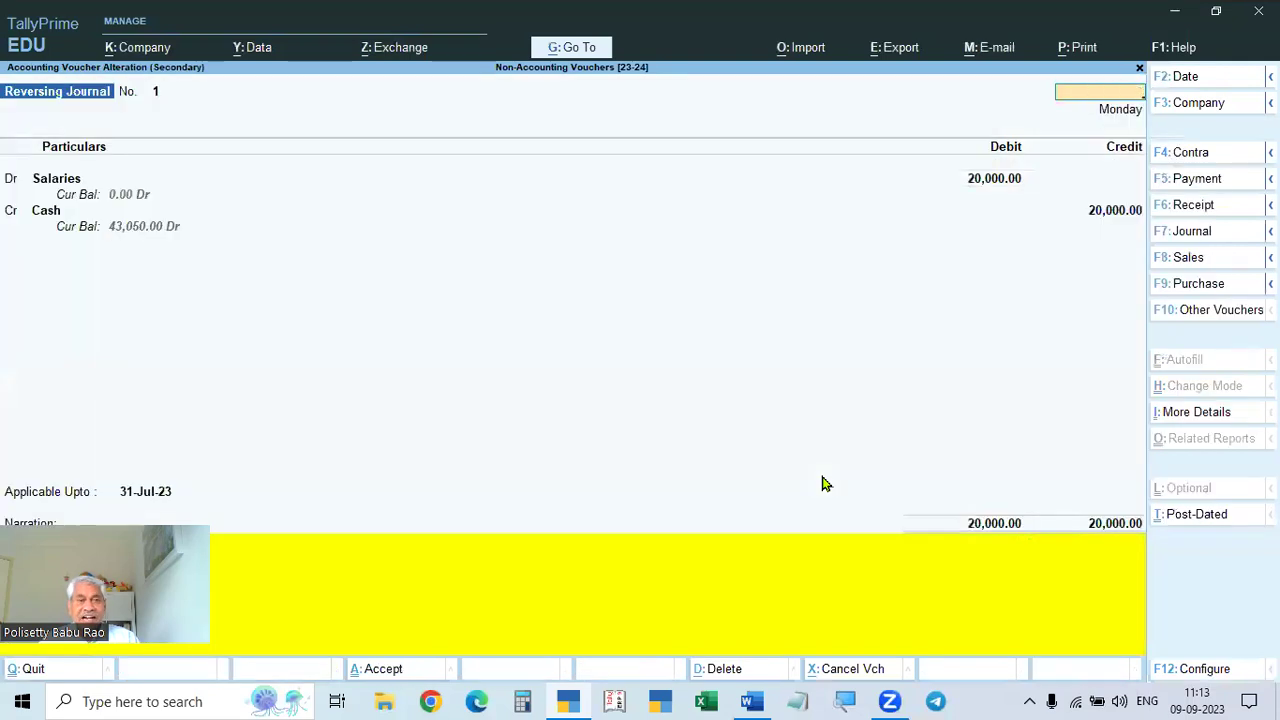
pyautogui.press('Escape')
pyautogui.press('Escape')
pyautogui.press('Escape')
pyautogui.press('Escape')
pyautogui.press('Escape')
pyautogui.press('Escape')
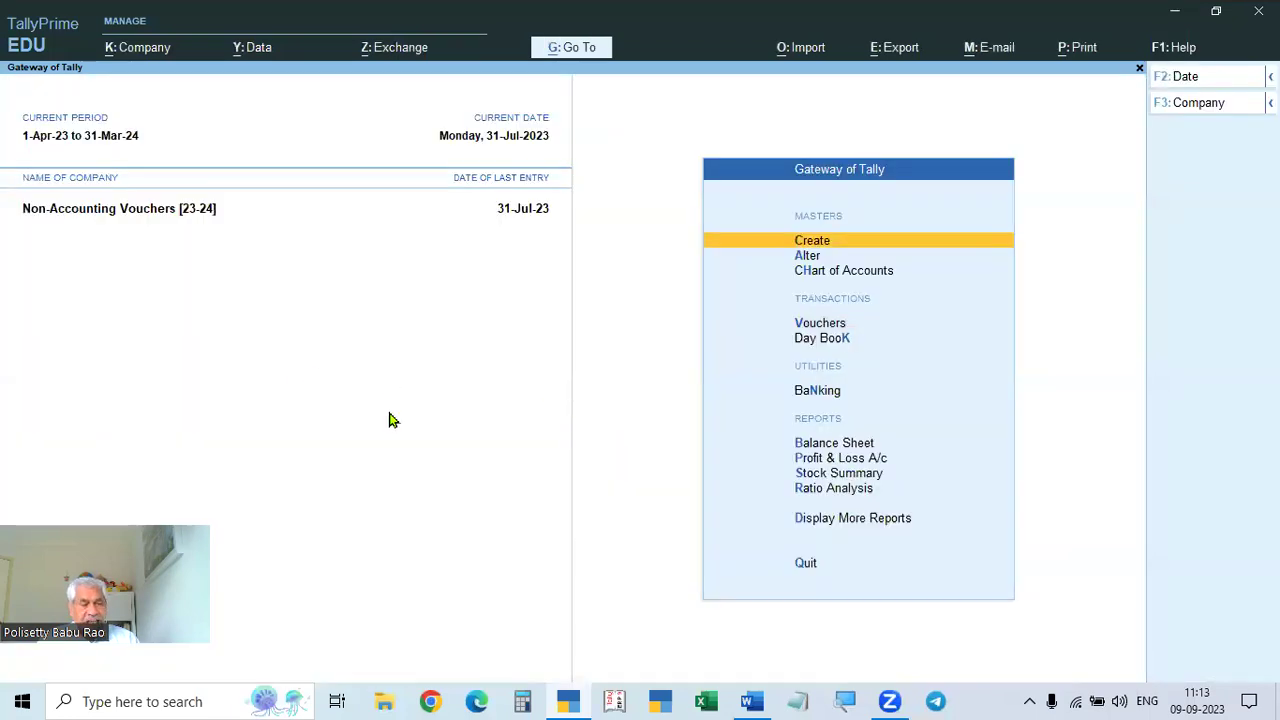
# - Glance at the problem in Word, then try to create a scenario named Provision for Expenses in TallyPrime and leave the creation form
pyautogui.hotkey('alt', 'Tab')
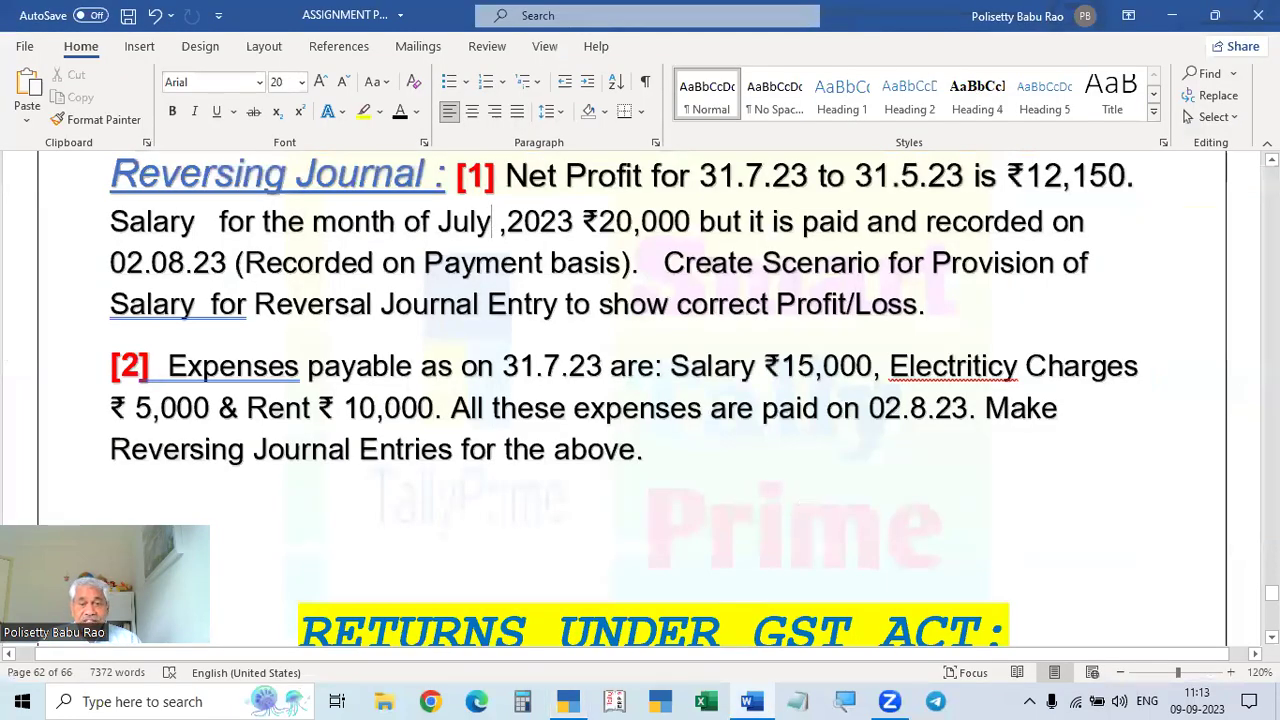
pyautogui.hotkey('alt', 'Tab')
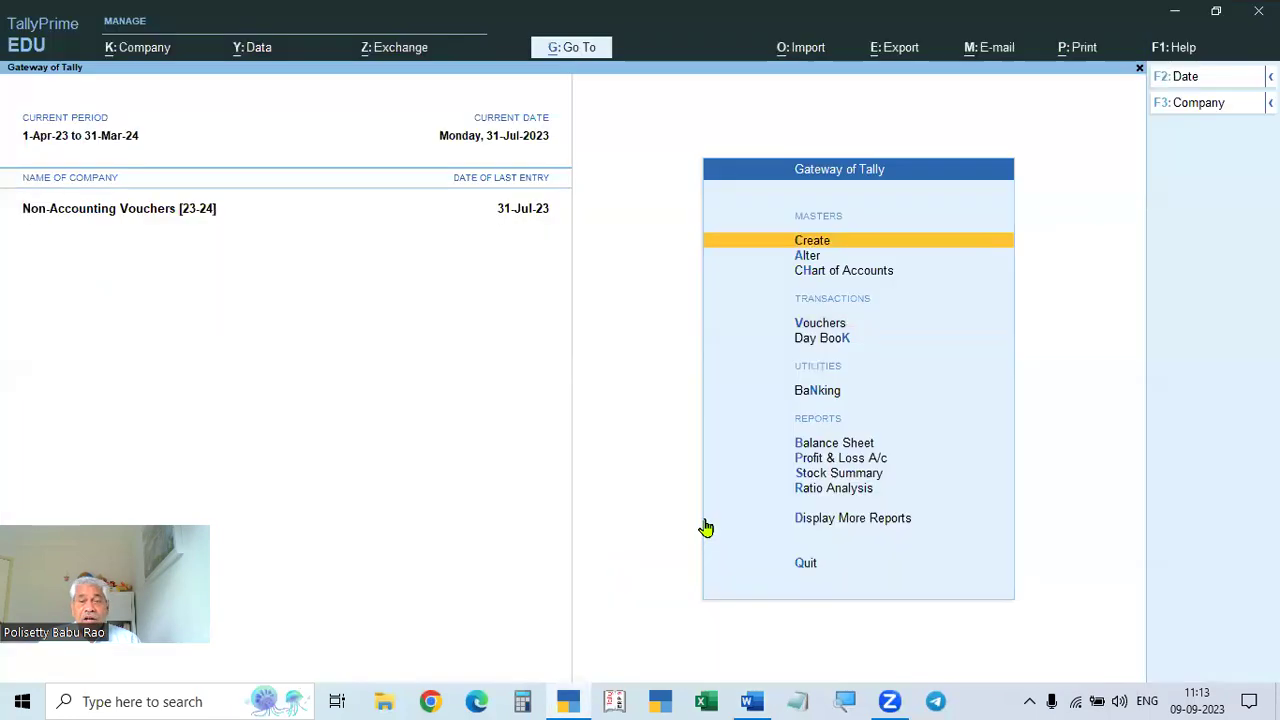
pyautogui.click(811, 244)
pyautogui.press('Down')
pyautogui.press('Down')
pyautogui.press('Down')
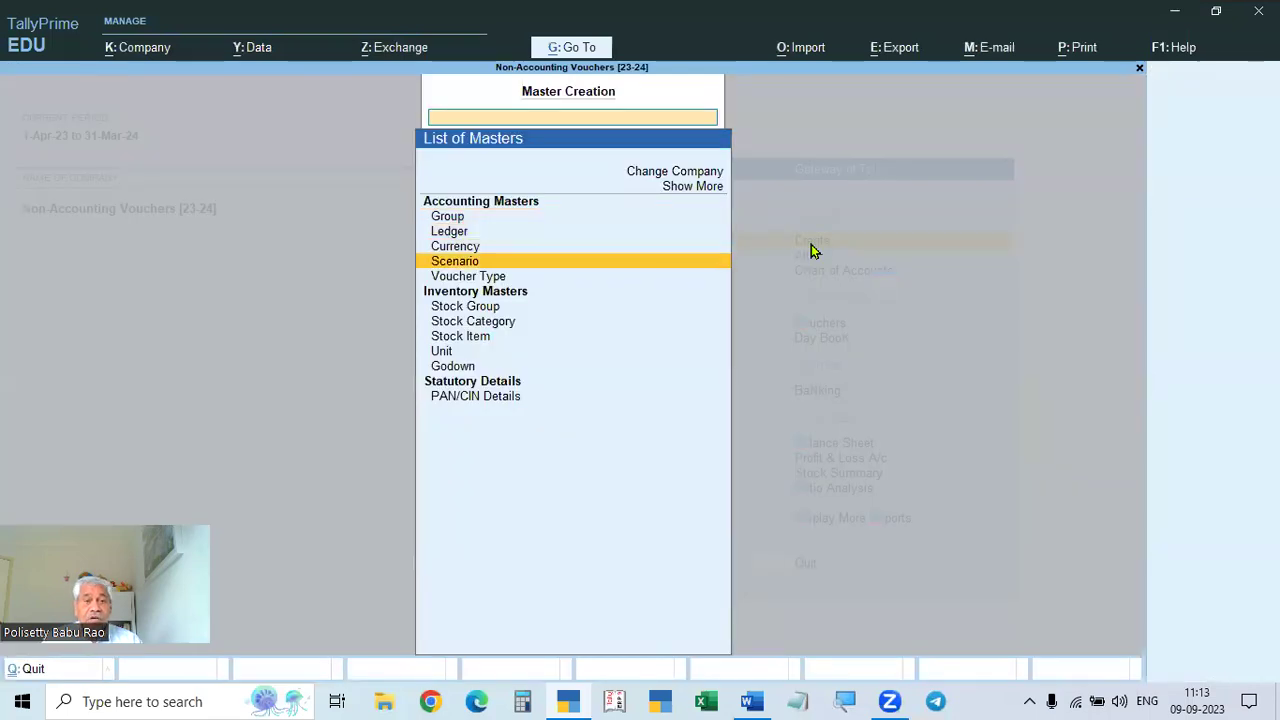
pyautogui.press('Return')
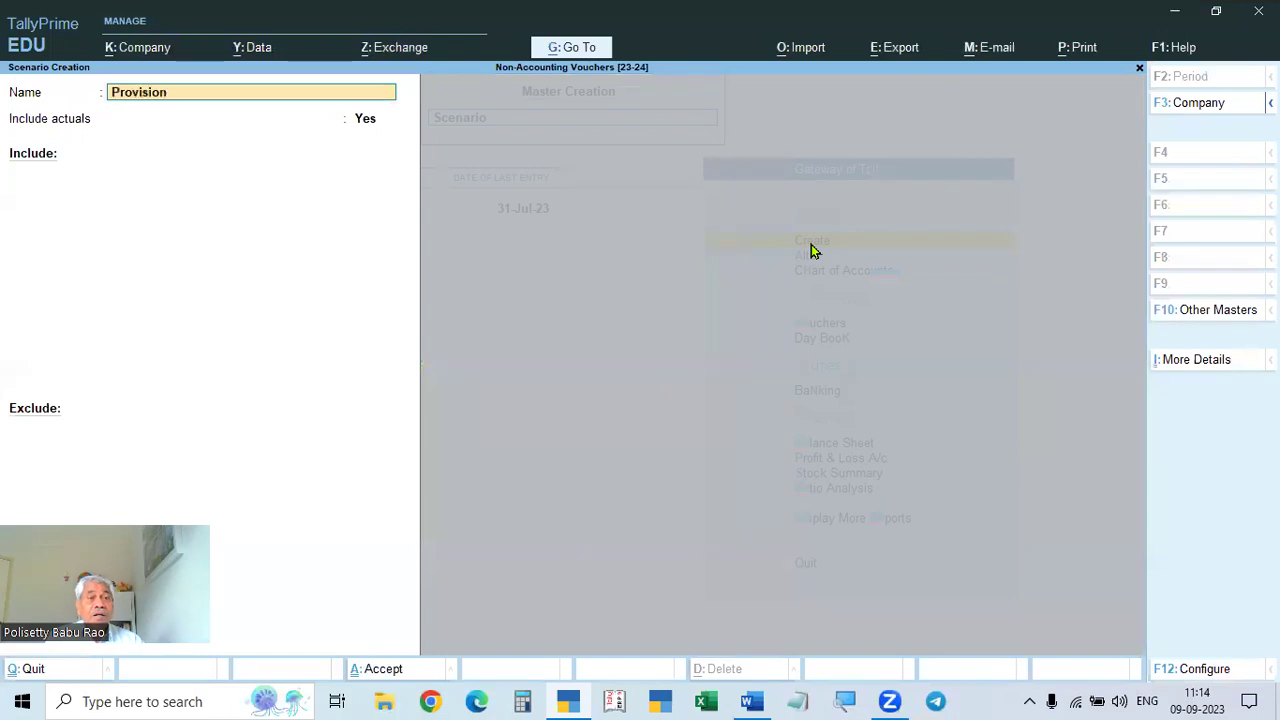
pyautogui.write('Provision for Expenses')
pyautogui.press('Return')
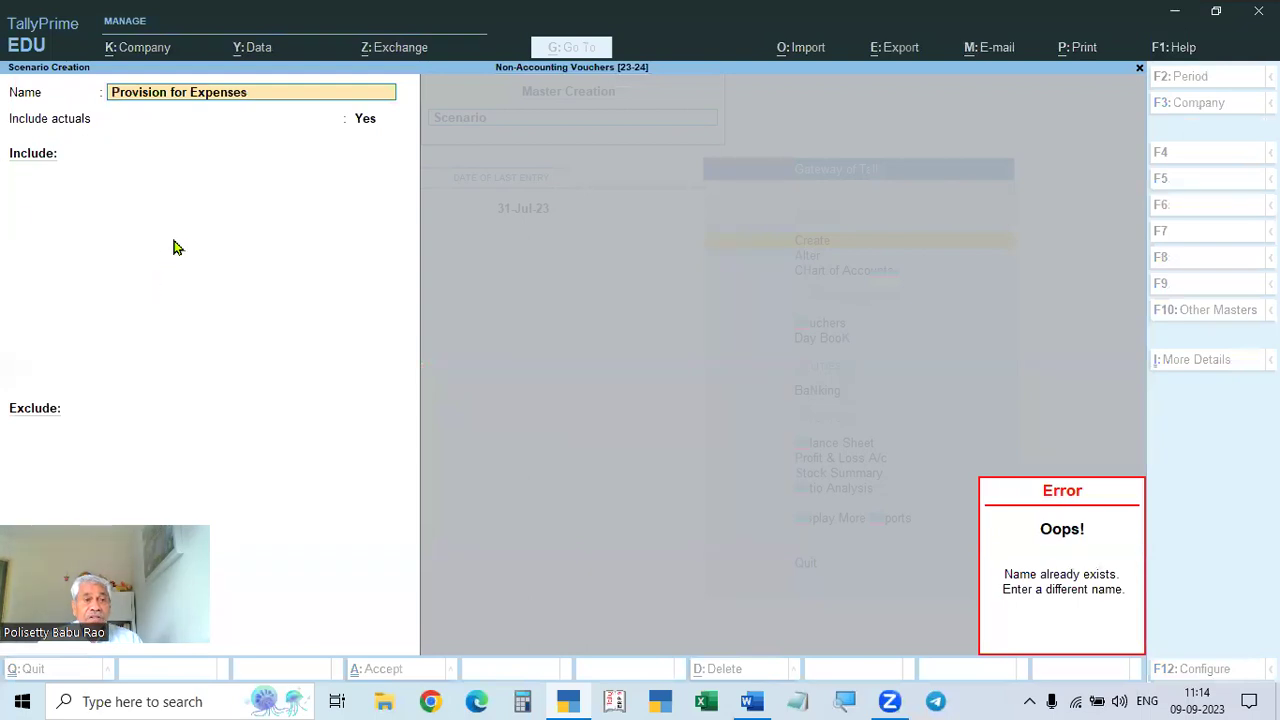
pyautogui.press('Escape')
pyautogui.press('Escape')
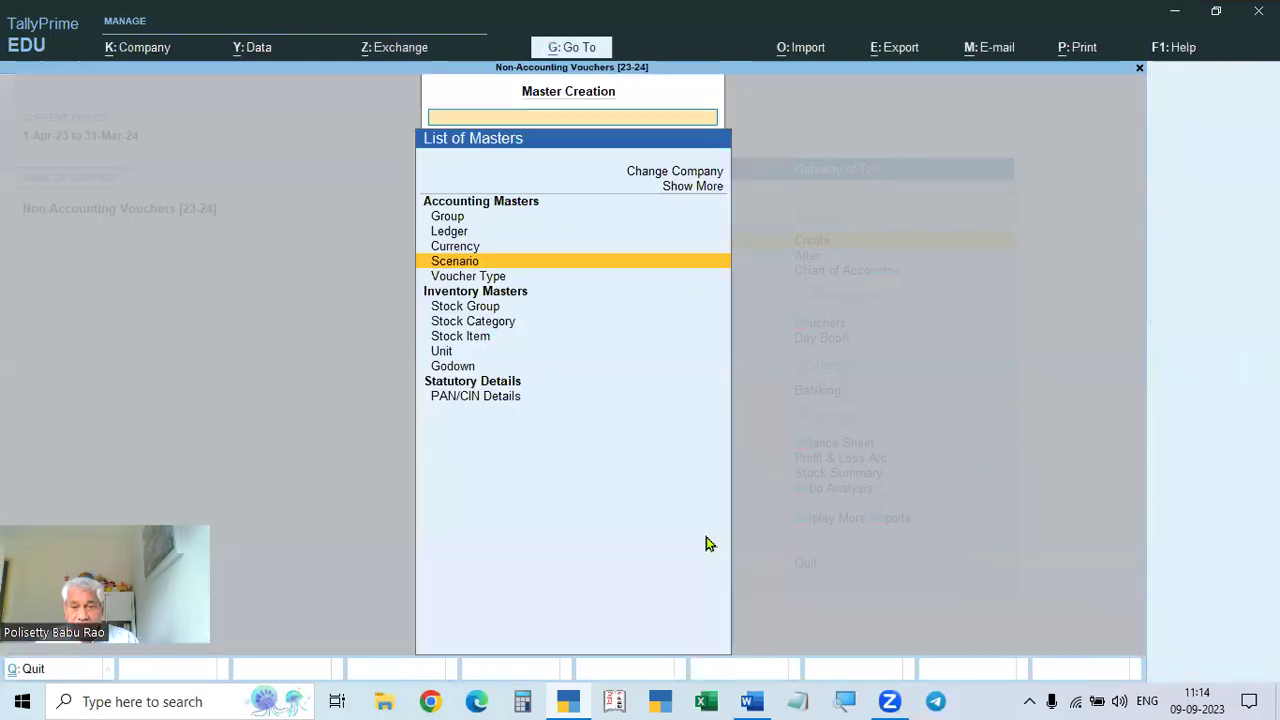
pyautogui.press('Escape')
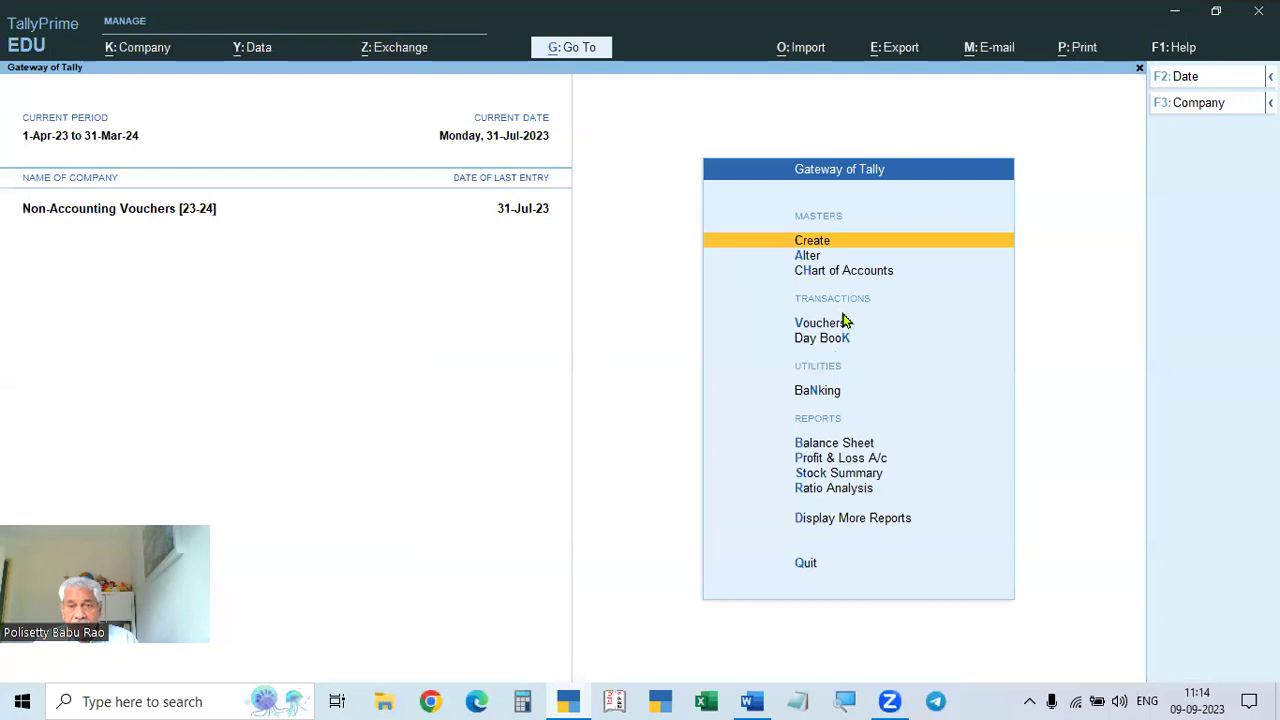
# - Delete the existing Provision for Expenses scenario and return to the Gateway of Tally
pyautogui.click(809, 255)
pyautogui.press('Down')
pyautogui.press('Down')
pyautogui.press('Down')
pyautogui.press('Return')
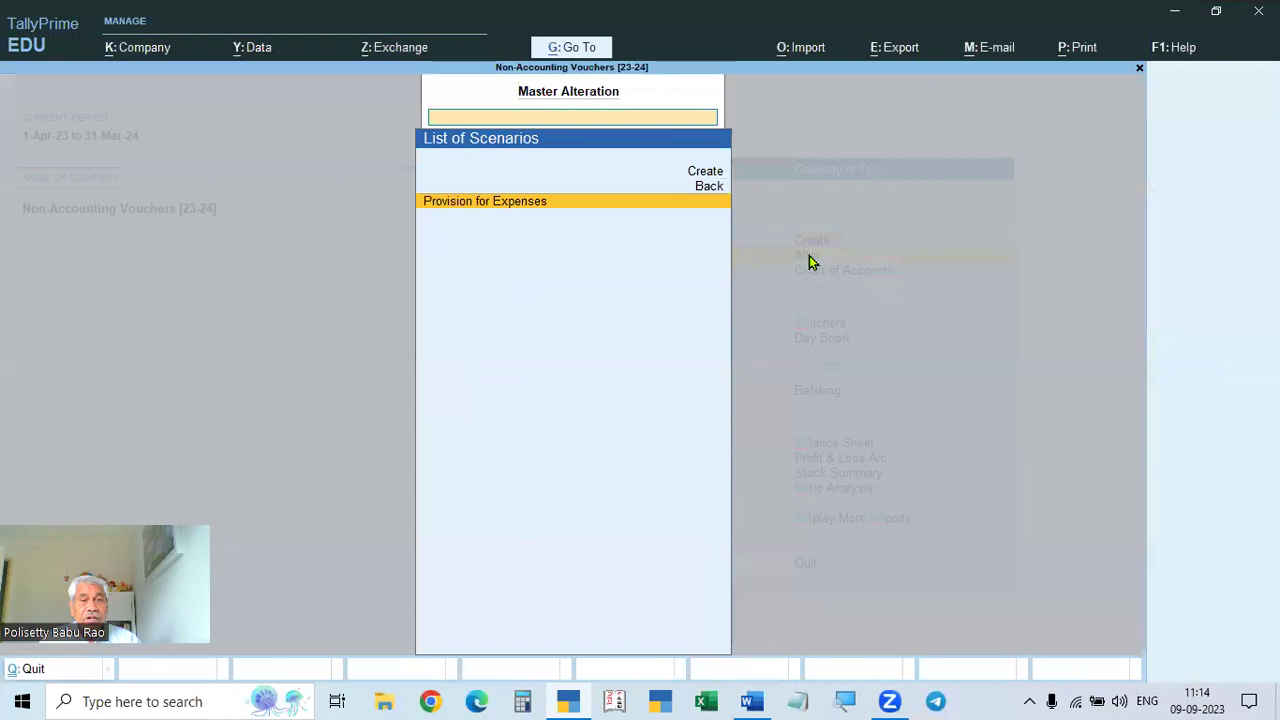
pyautogui.press('Return')
pyautogui.hotkey('alt', 'd')
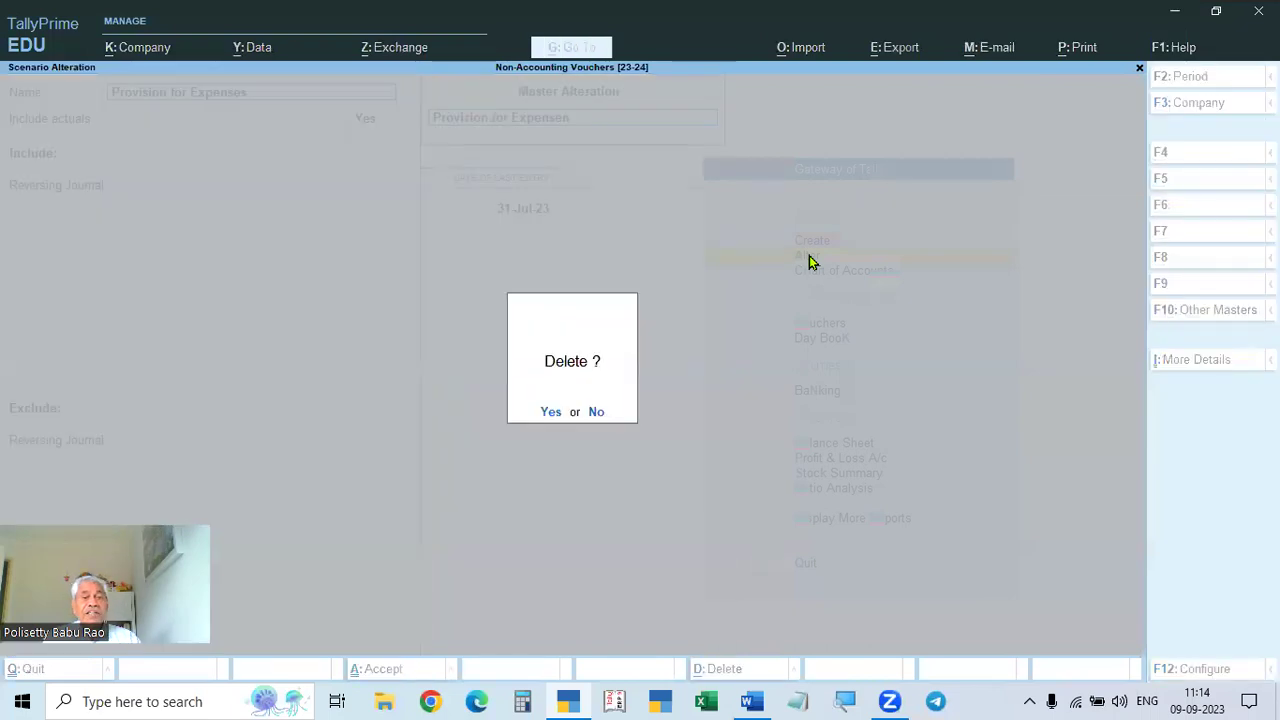
pyautogui.press('y')
pyautogui.press('Escape')
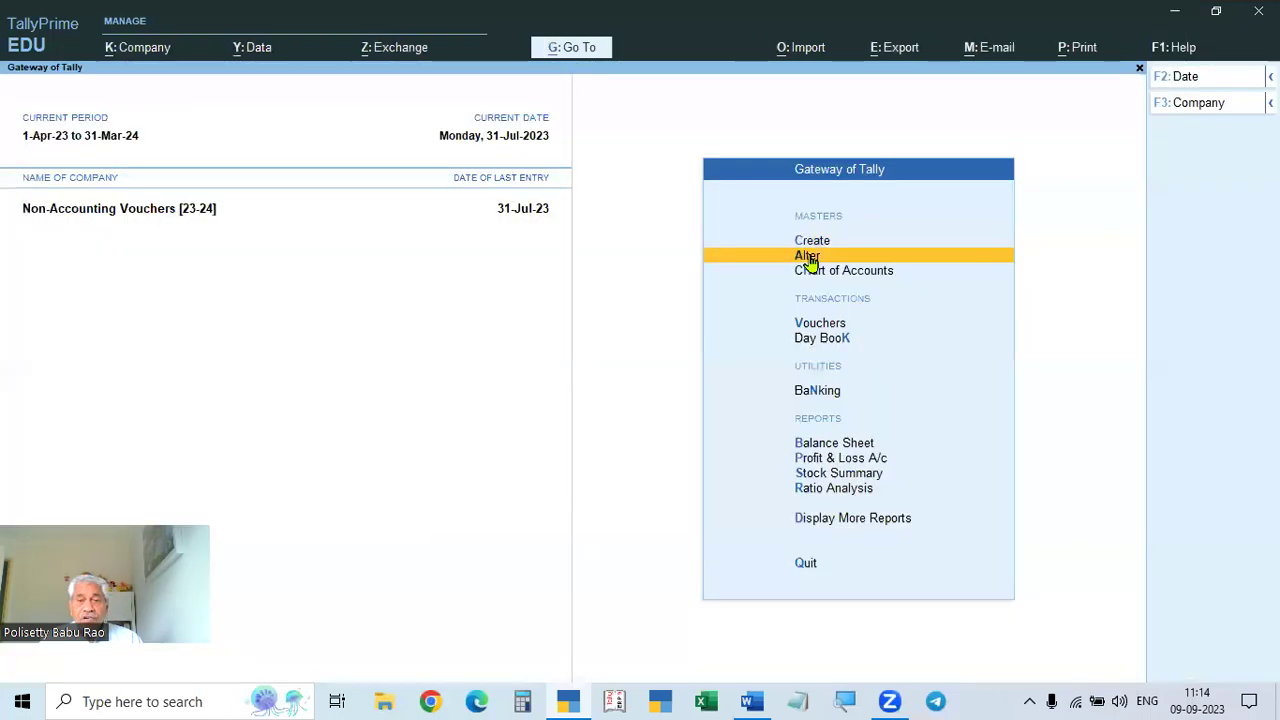
# - Start a new scenario named Provision for Expenses with actuals included
pyautogui.press('Up')
pyautogui.press('Return')
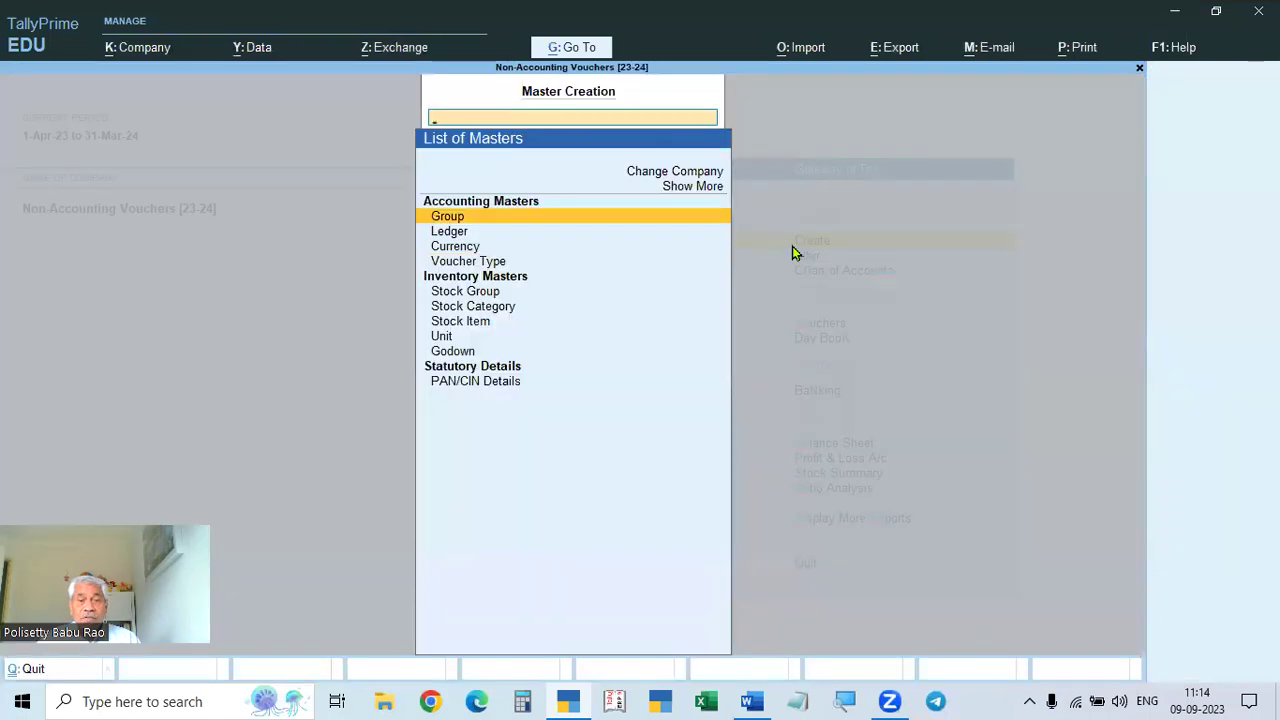
pyautogui.click(689, 190)
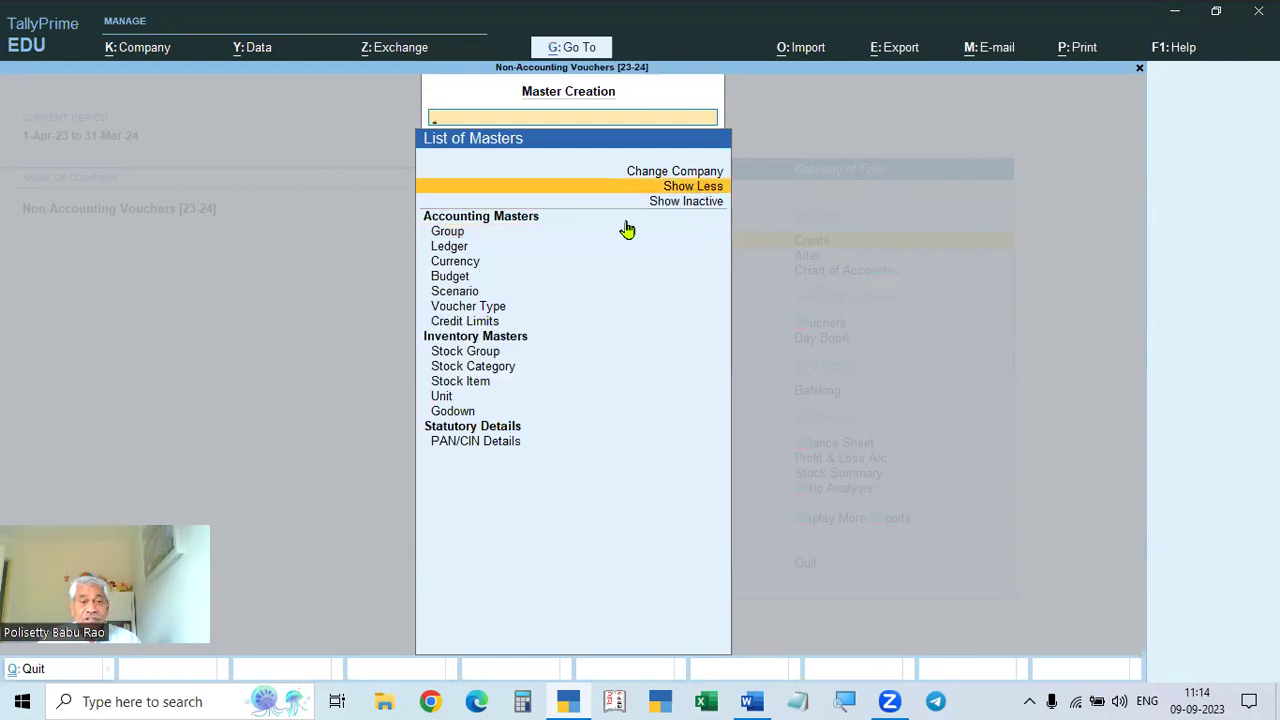
pyautogui.click(448, 297)
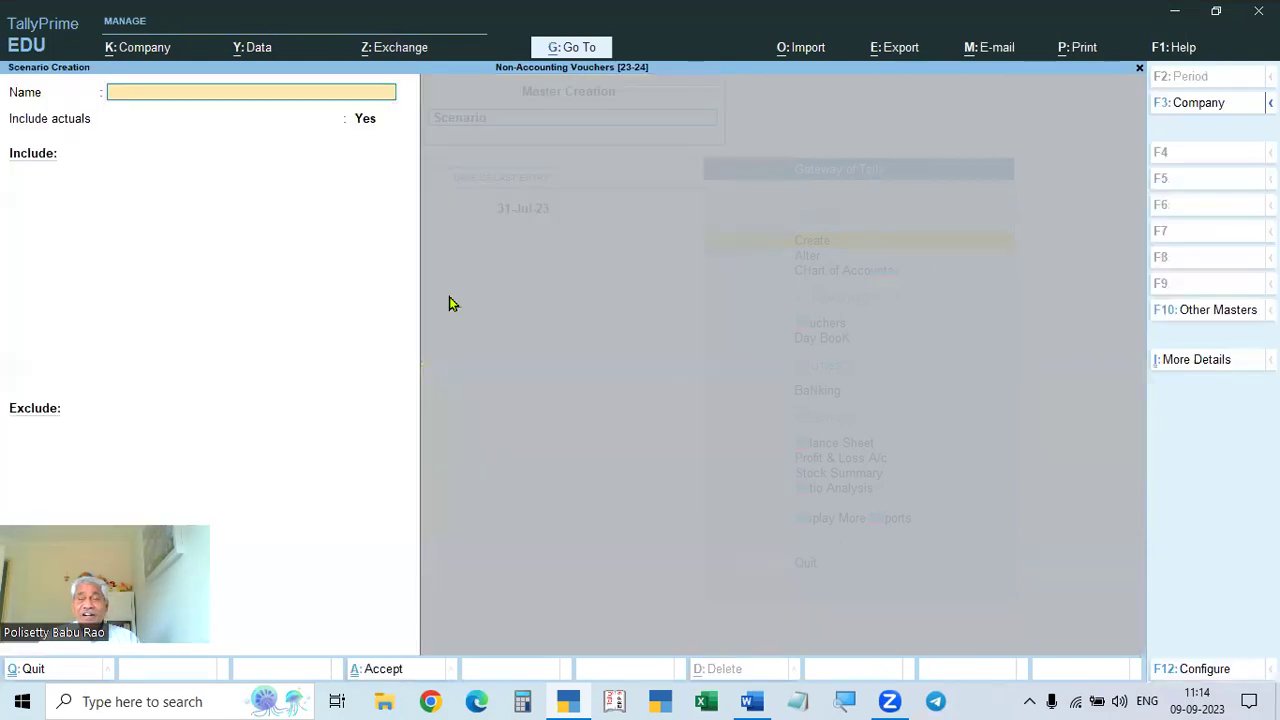
pyautogui.write('Provision for expenses')
pyautogui.press('Return')
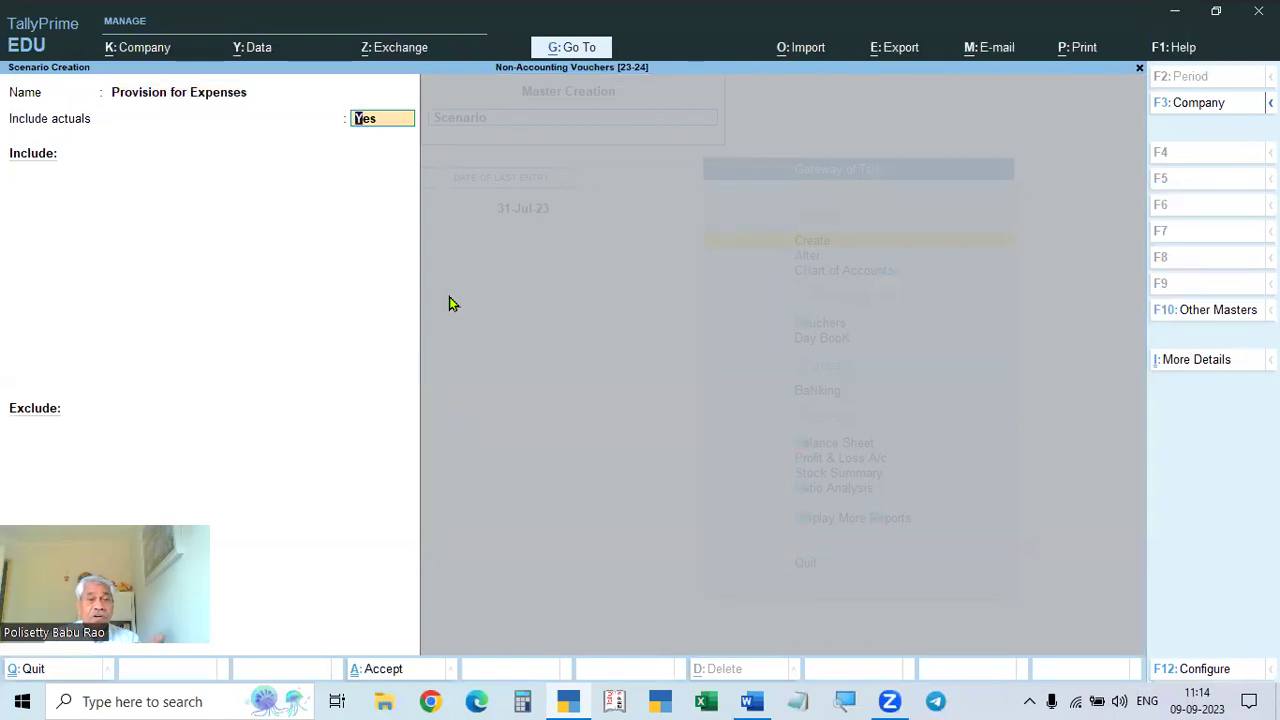
pyautogui.press('Return')
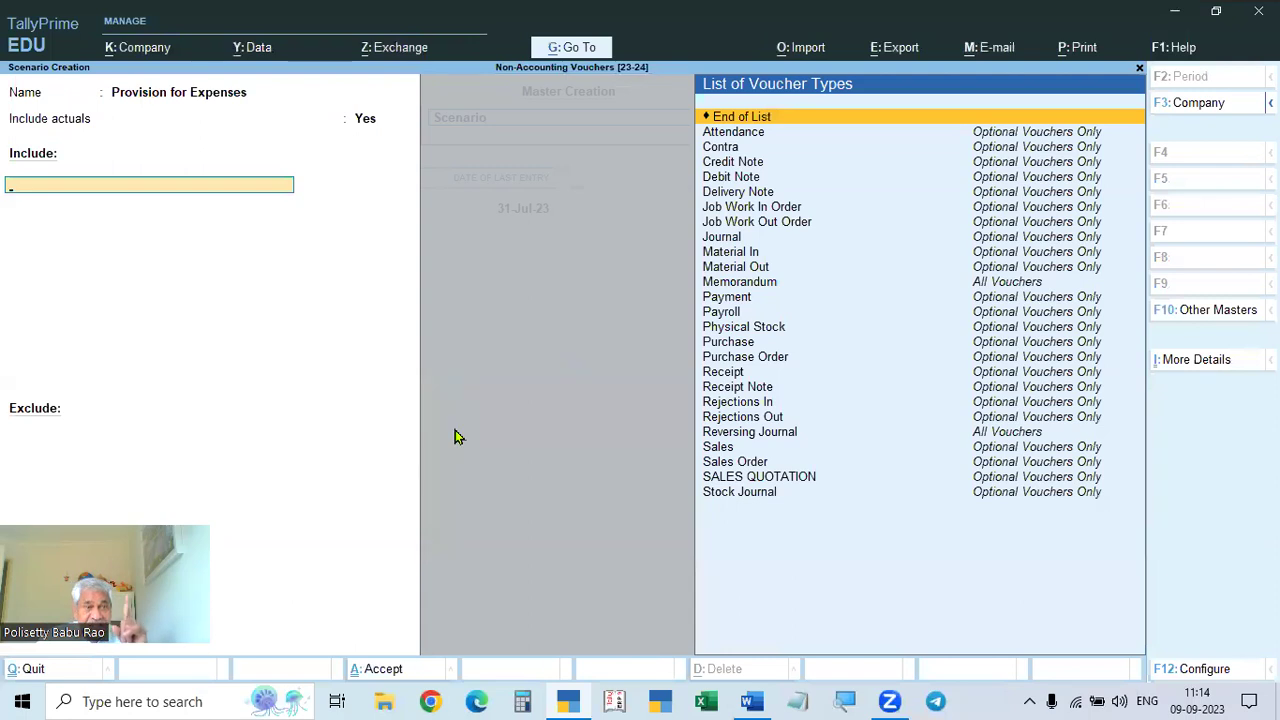
# - Include Reversing Journal vouchers in the scenario with no exclusions, save it, and return to the Gateway of Tally
pyautogui.click(746, 433)
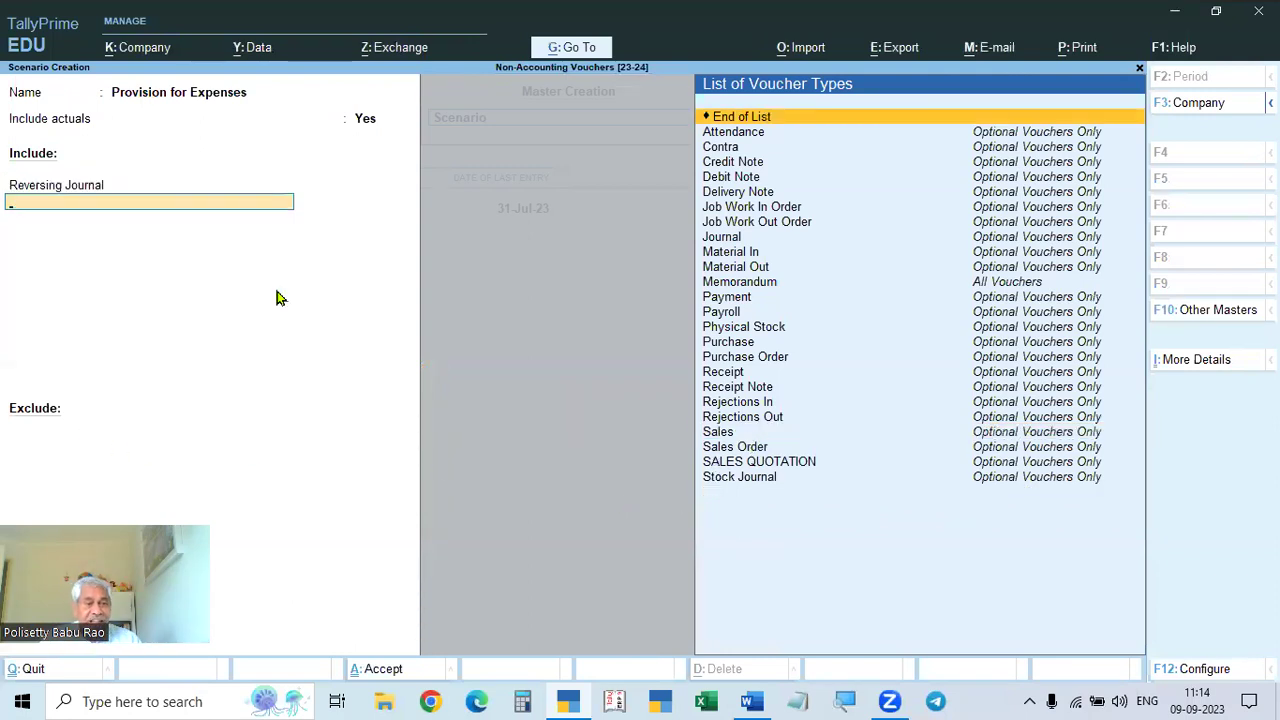
pyautogui.press('Return')
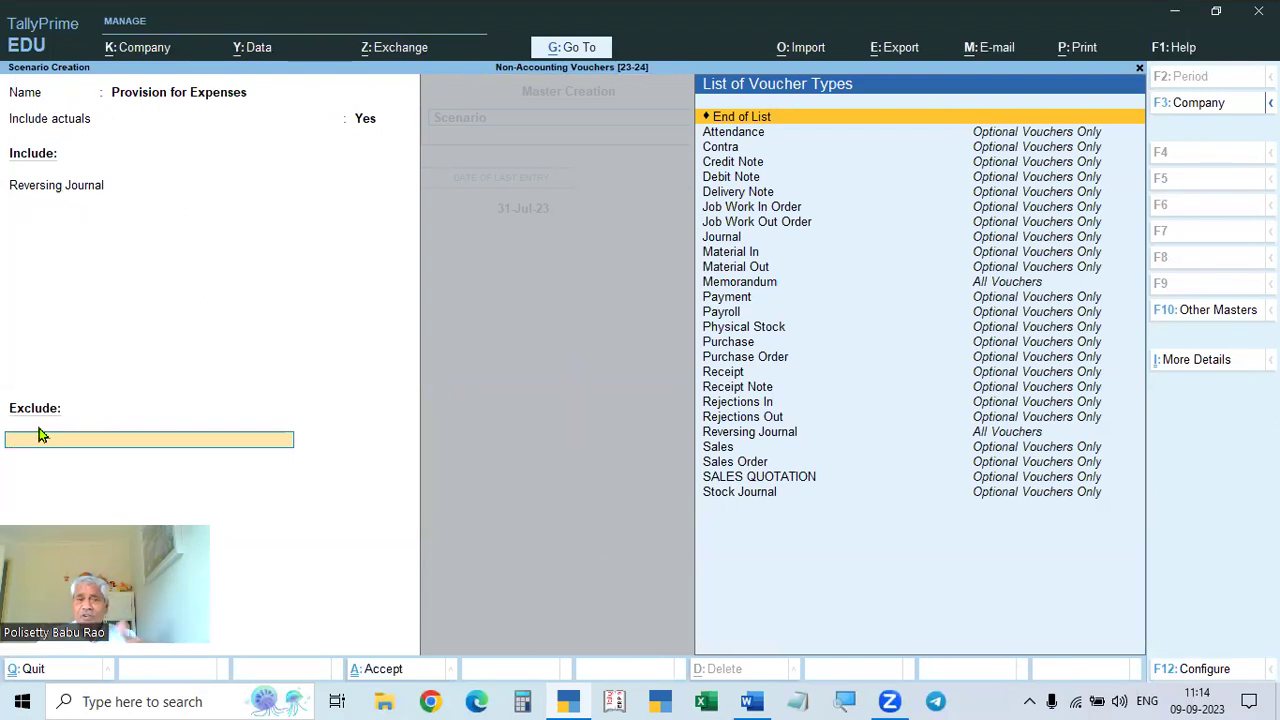
pyautogui.press('Return')
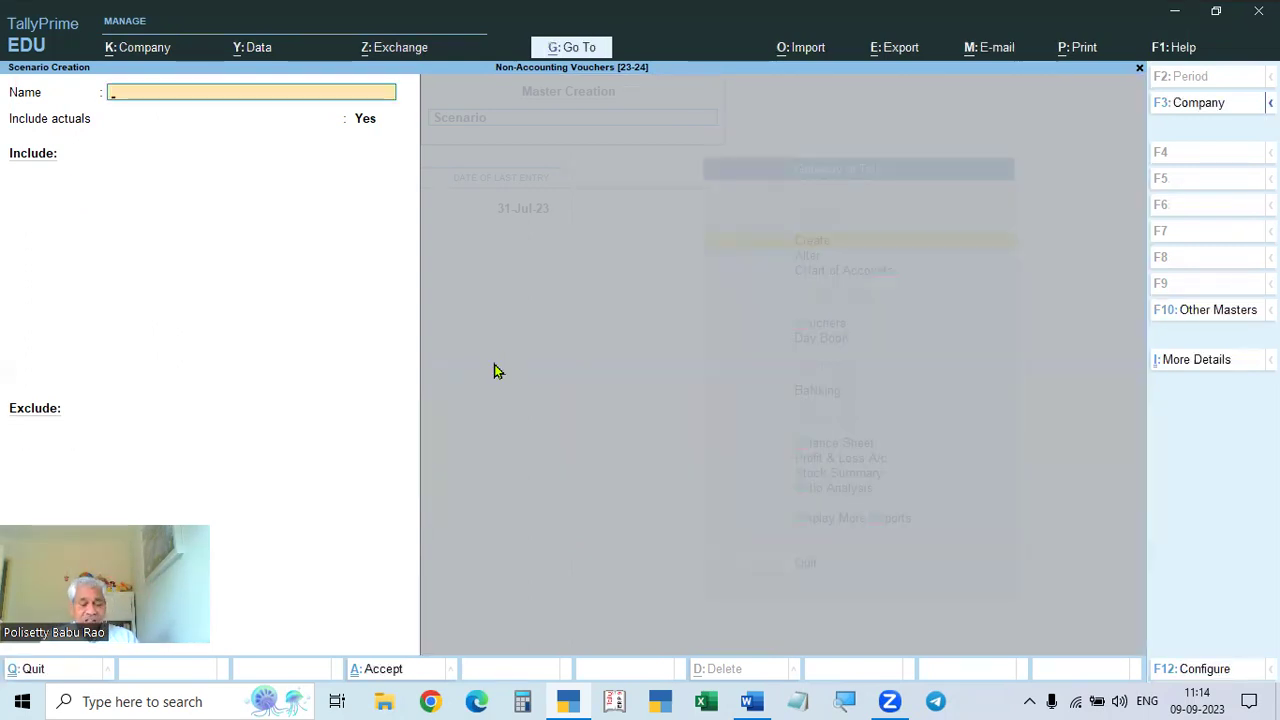
pyautogui.press('Escape')
pyautogui.press('Escape')
pyautogui.press('Escape')
pyautogui.press('Escape')
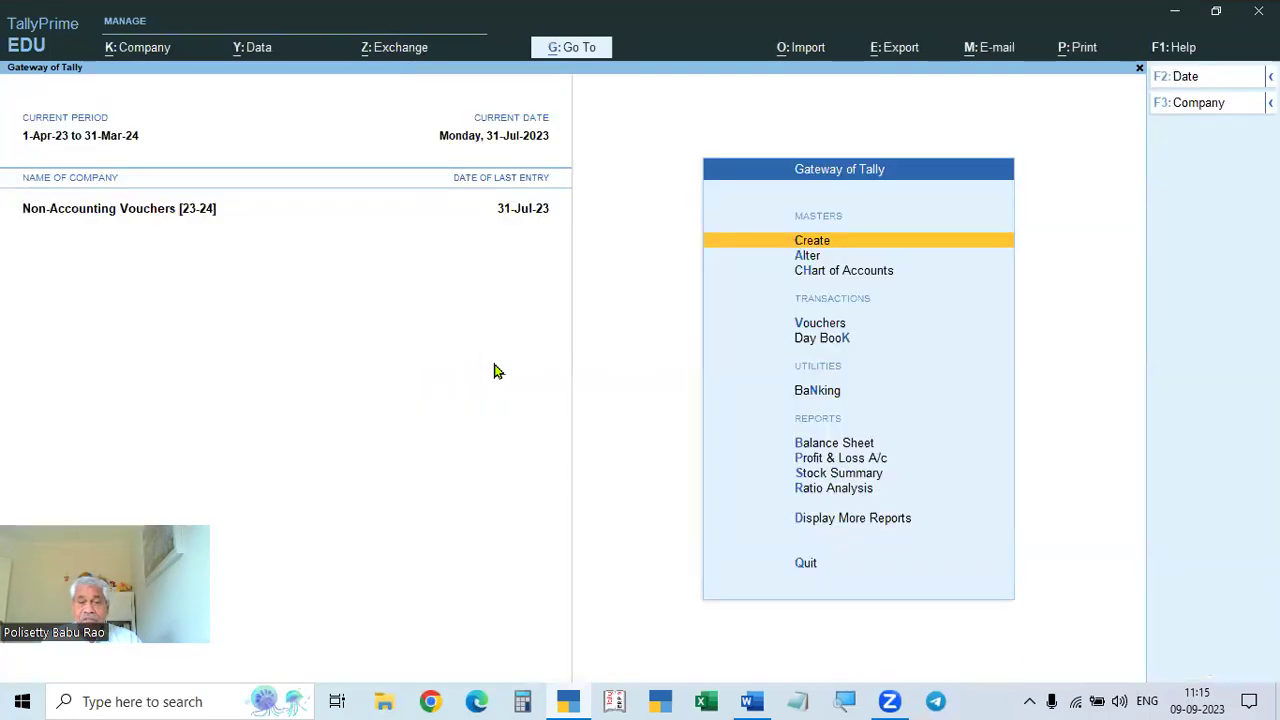
# - Open the Profit & Loss A/c and expand it to the detailed view
pyautogui.press('Down')
pyautogui.press('Down')
pyautogui.press('Down')
pyautogui.press('Down')
pyautogui.press('Down')
pyautogui.press('Down')
pyautogui.press('Down')
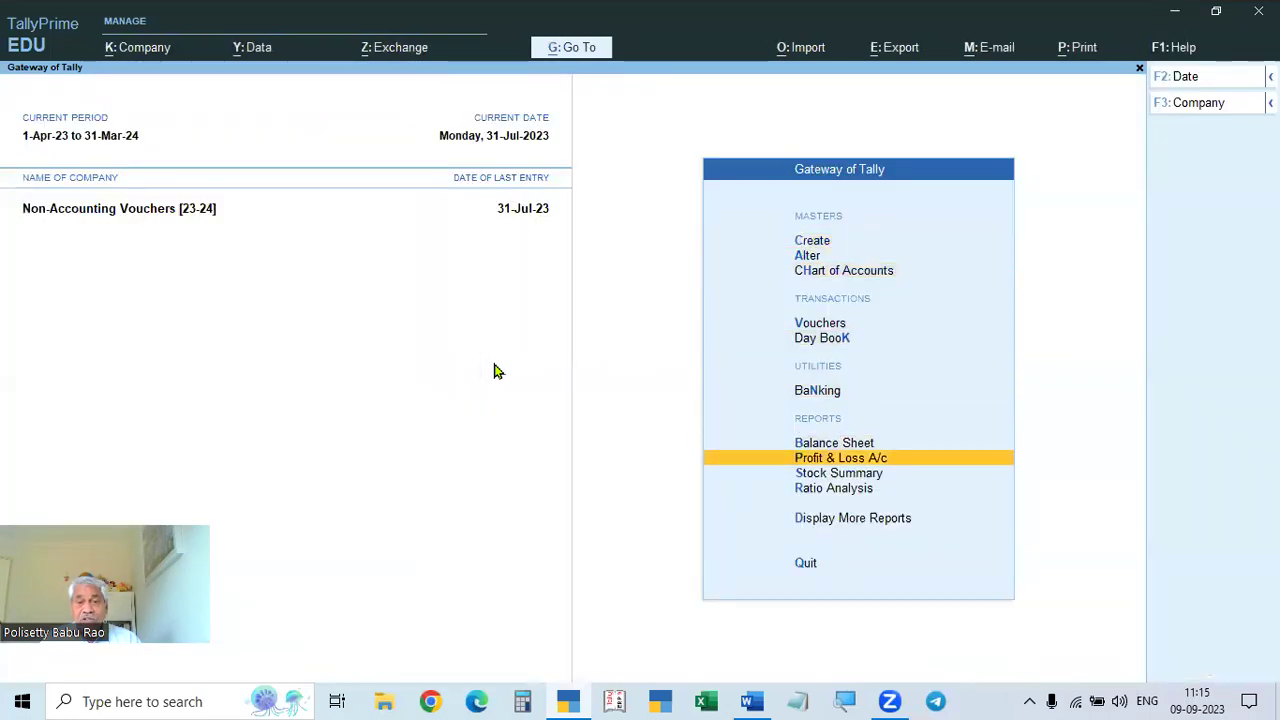
pyautogui.press('Return')
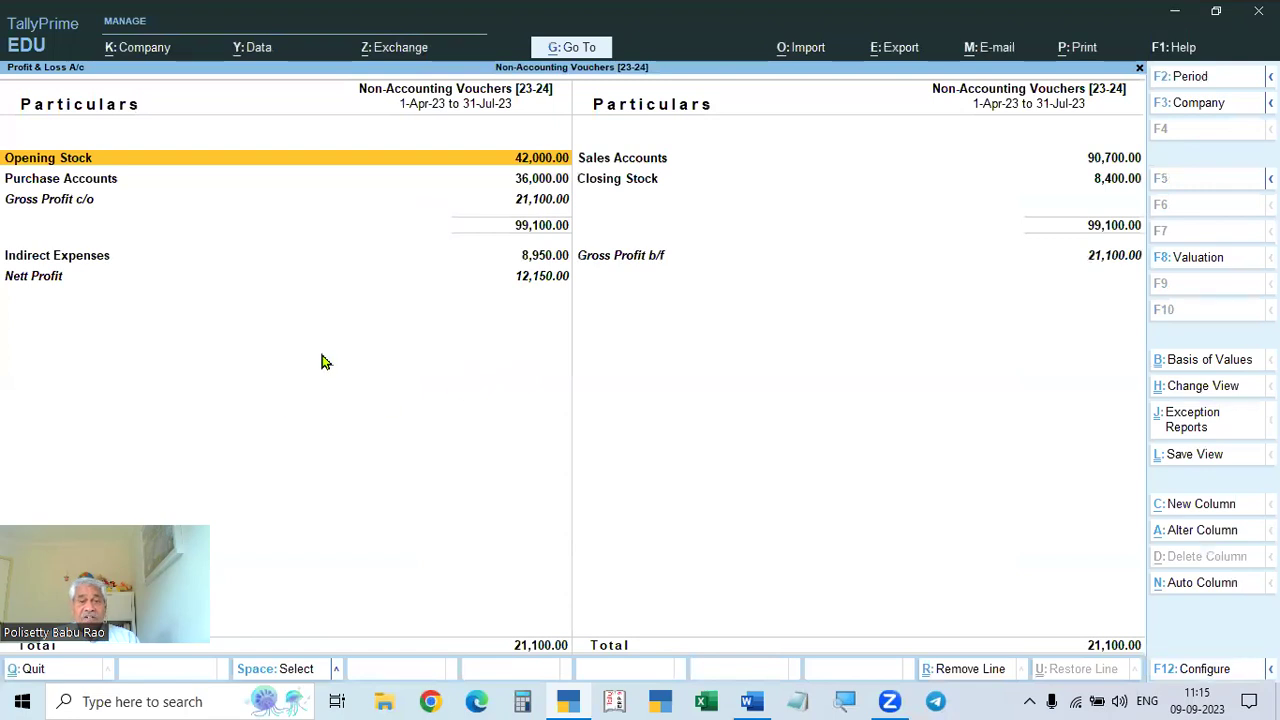
pyautogui.hotkey('alt', 'F5')
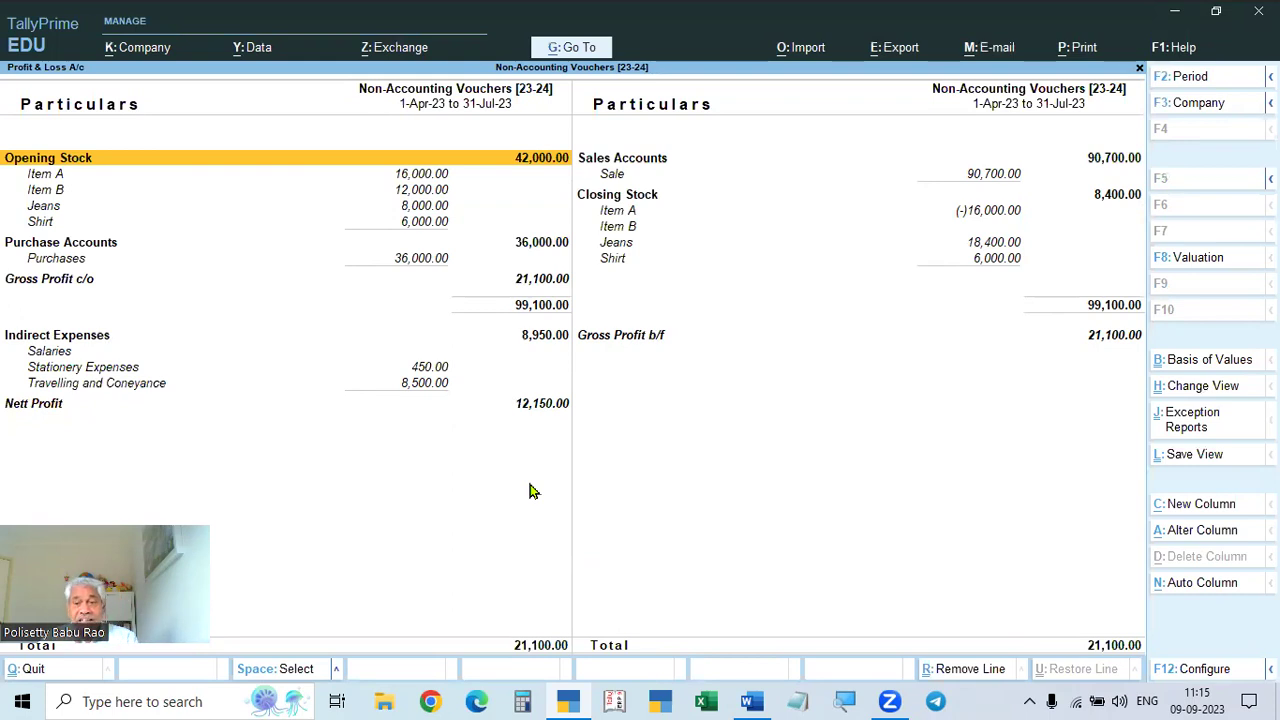
# - Add a comparison column from 1-Apr-23 with Default stock valuation, showing Provision for Expenses values without variance
pyautogui.click(1207, 510)
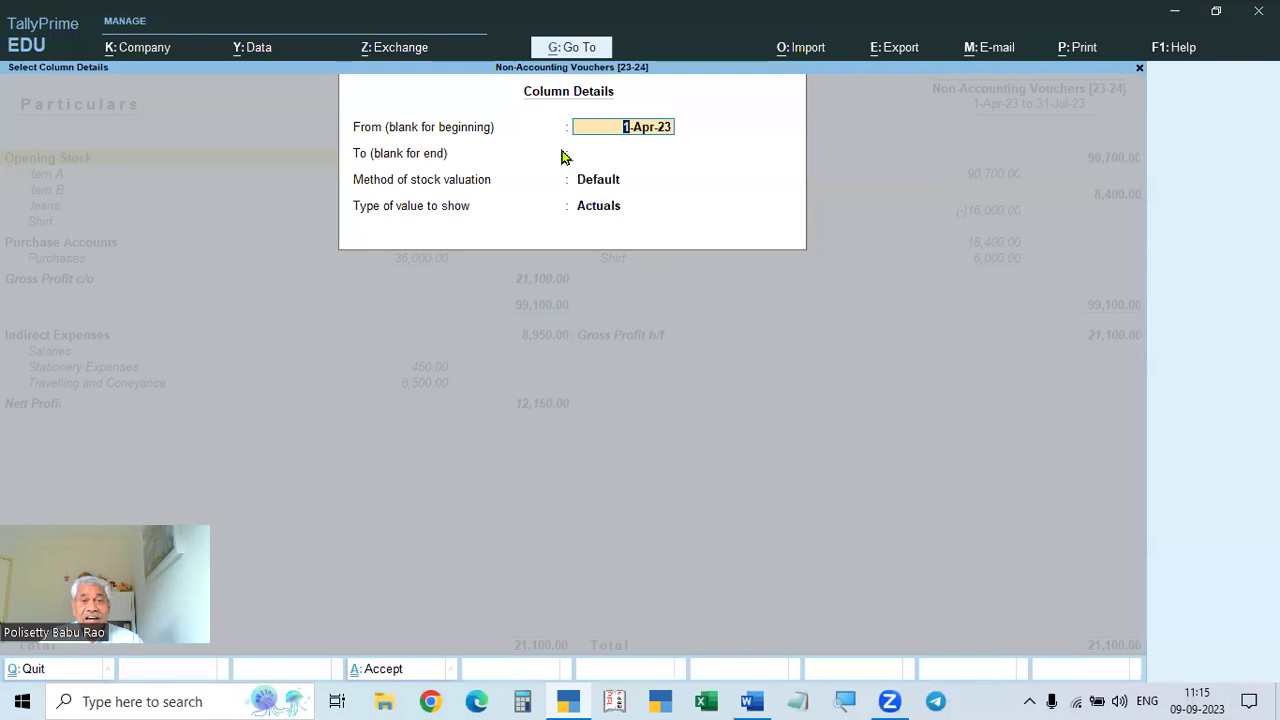
pyautogui.press('Return')
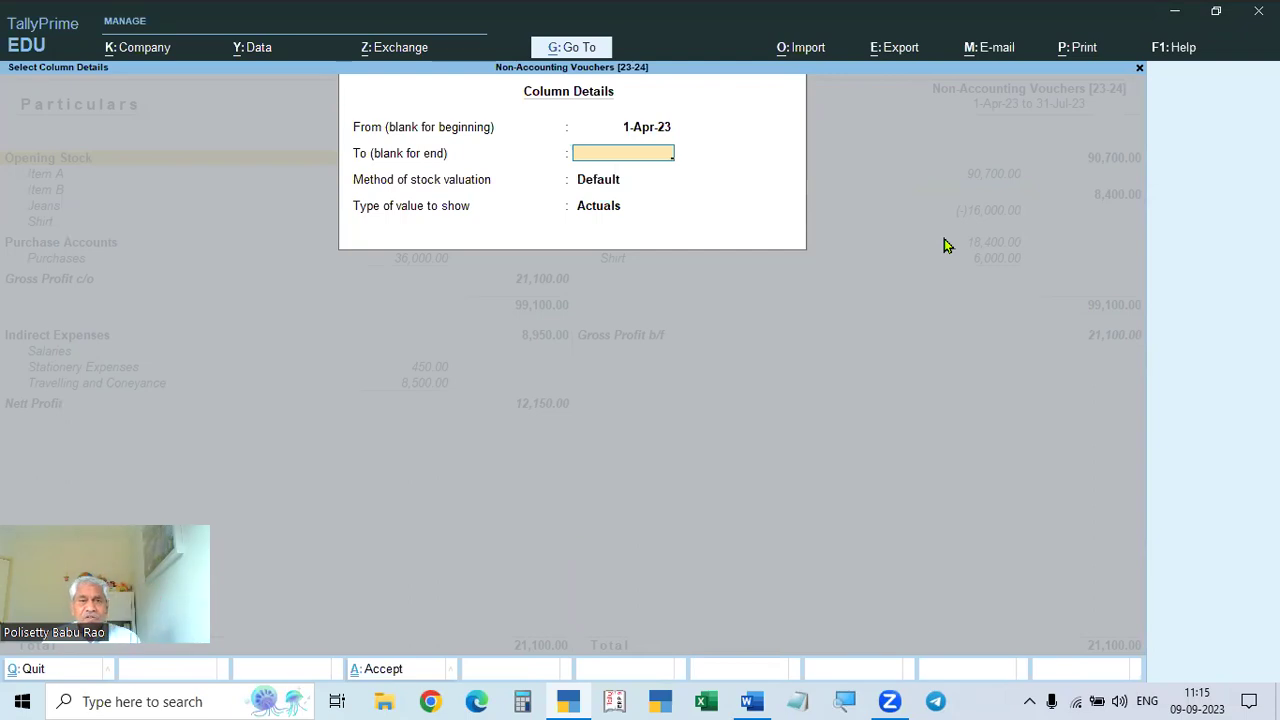
pyautogui.press('Return')
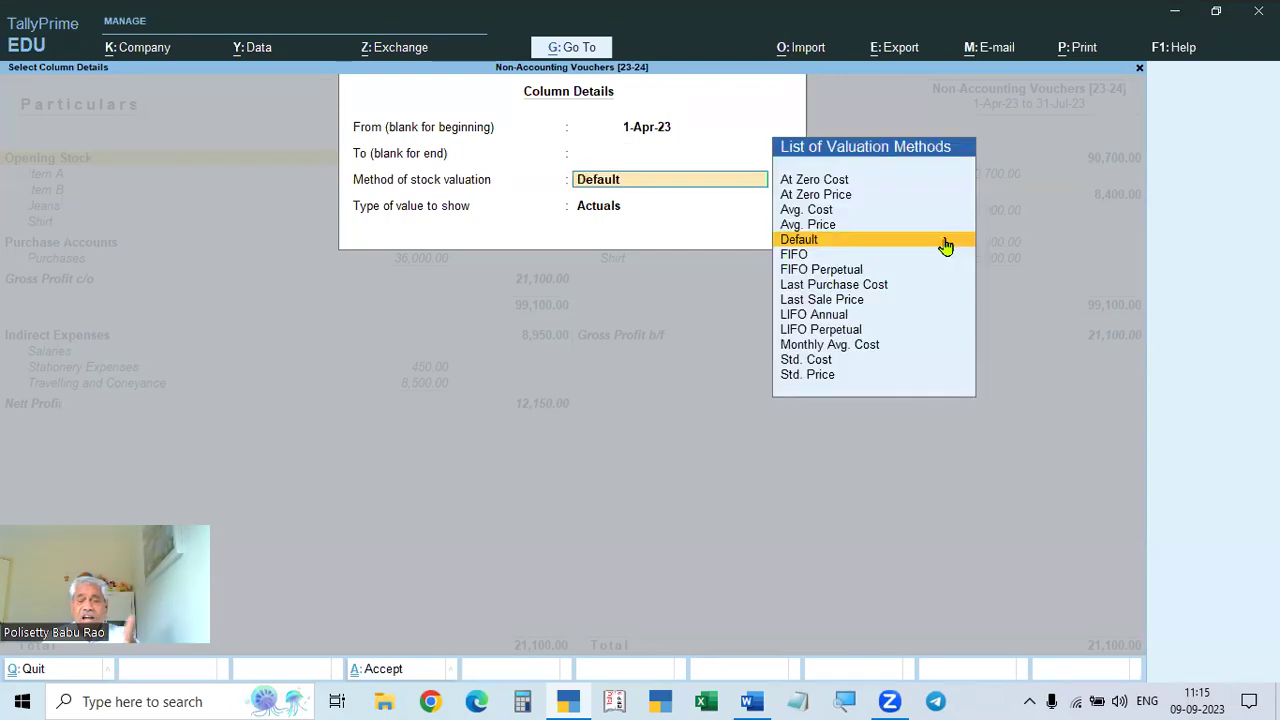
pyautogui.click(945, 246)
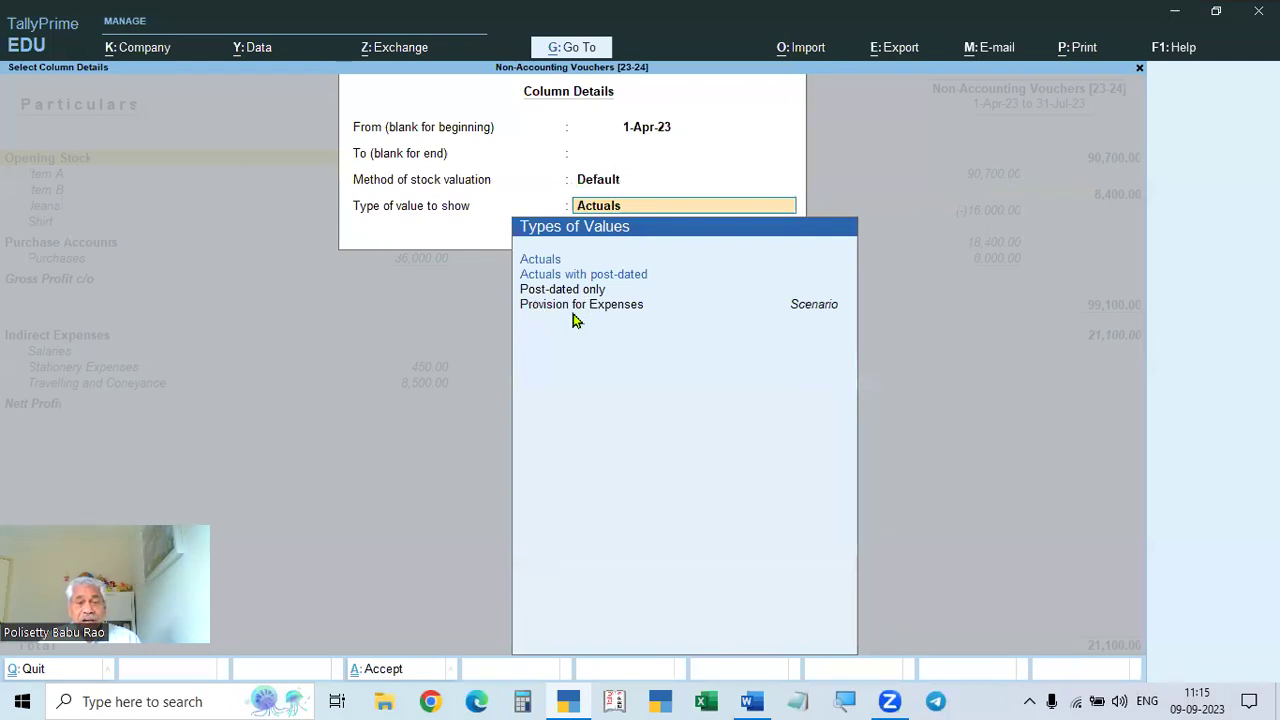
pyautogui.click(830, 308)
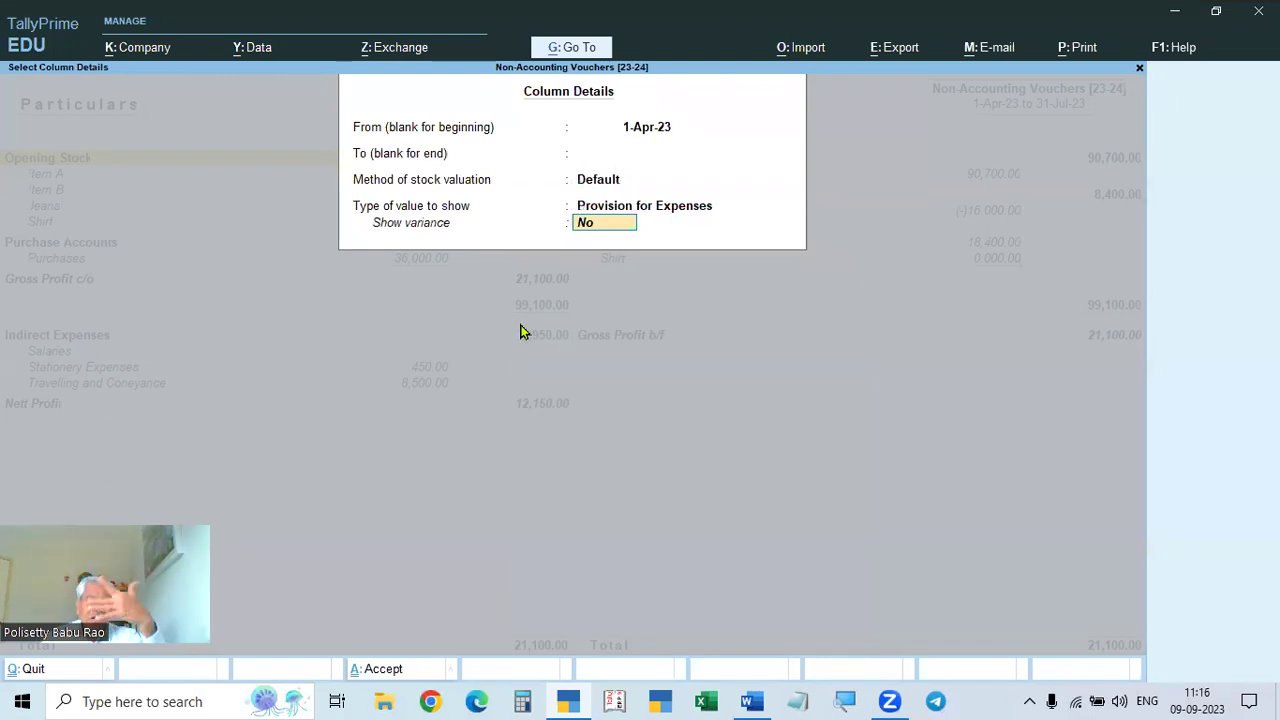
pyautogui.press('Return')
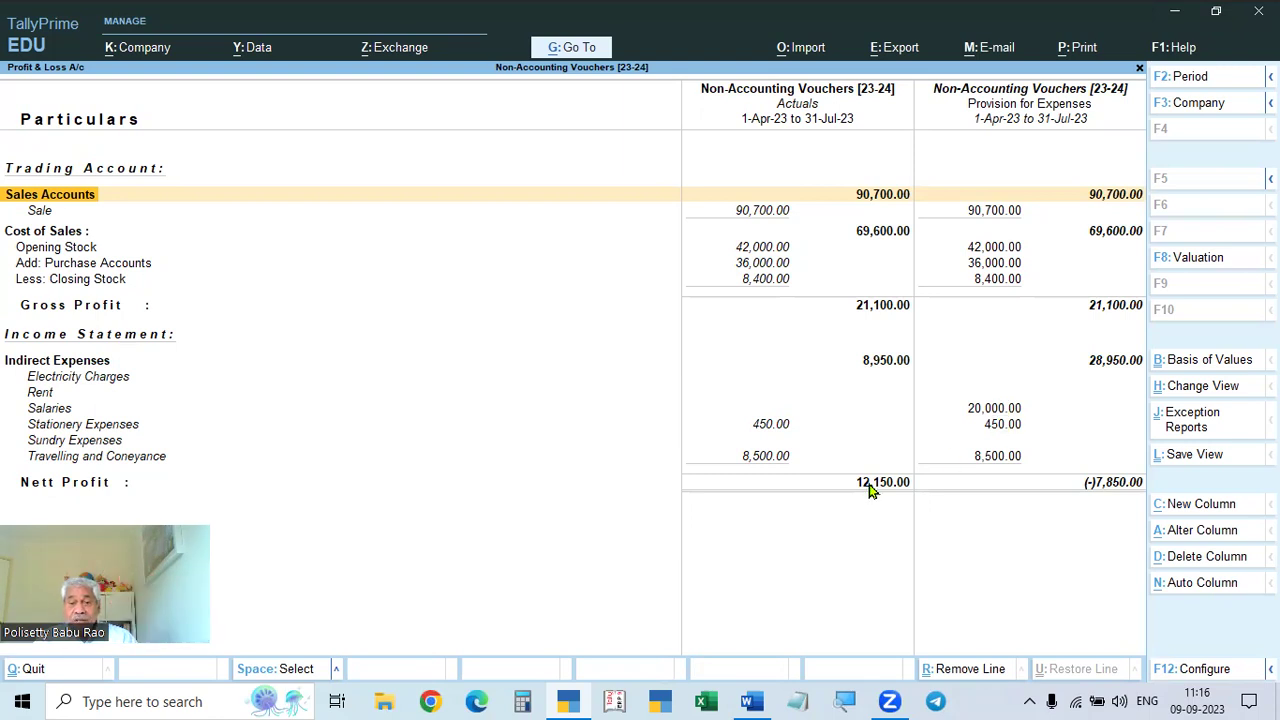
# - Use Calculator to subtract the 20,000 salary provision from the actual net profit of 12,150, then close it
pyautogui.click(522, 701)
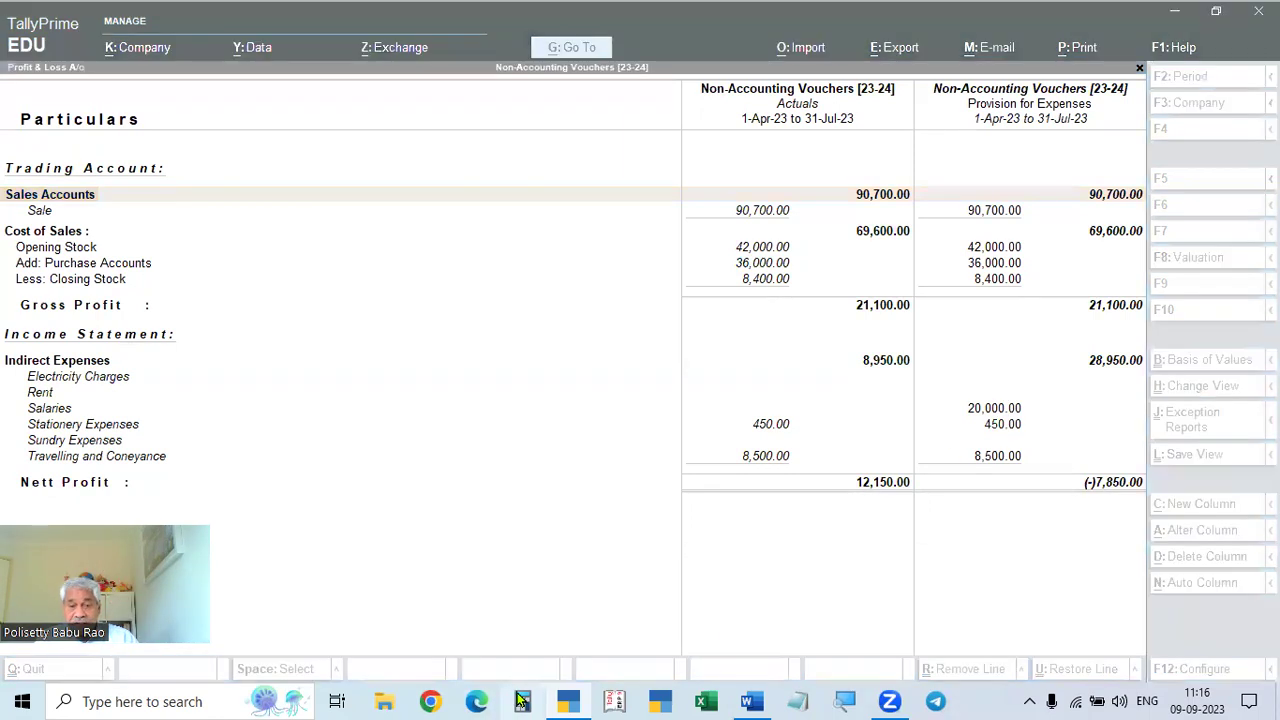
pyautogui.write('2150')
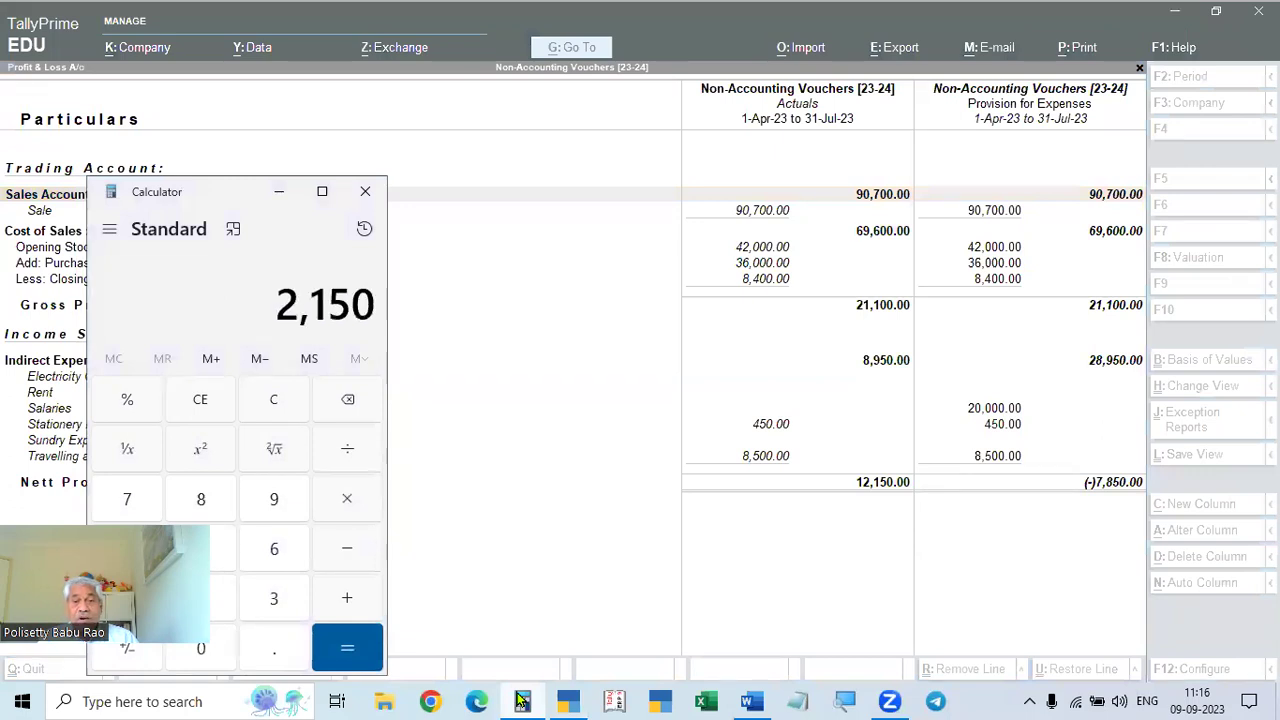
pyautogui.press('Escape')
pyautogui.write('12150')
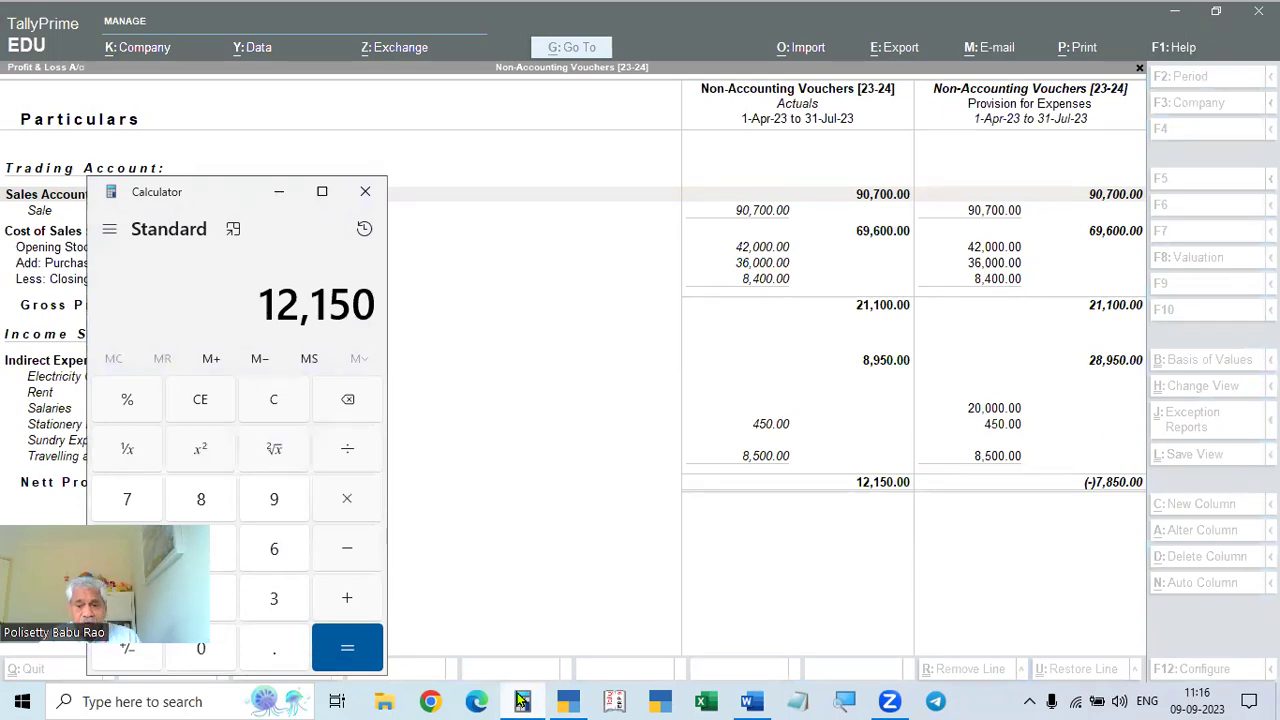
pyautogui.press('-')
pyautogui.write('20,00')
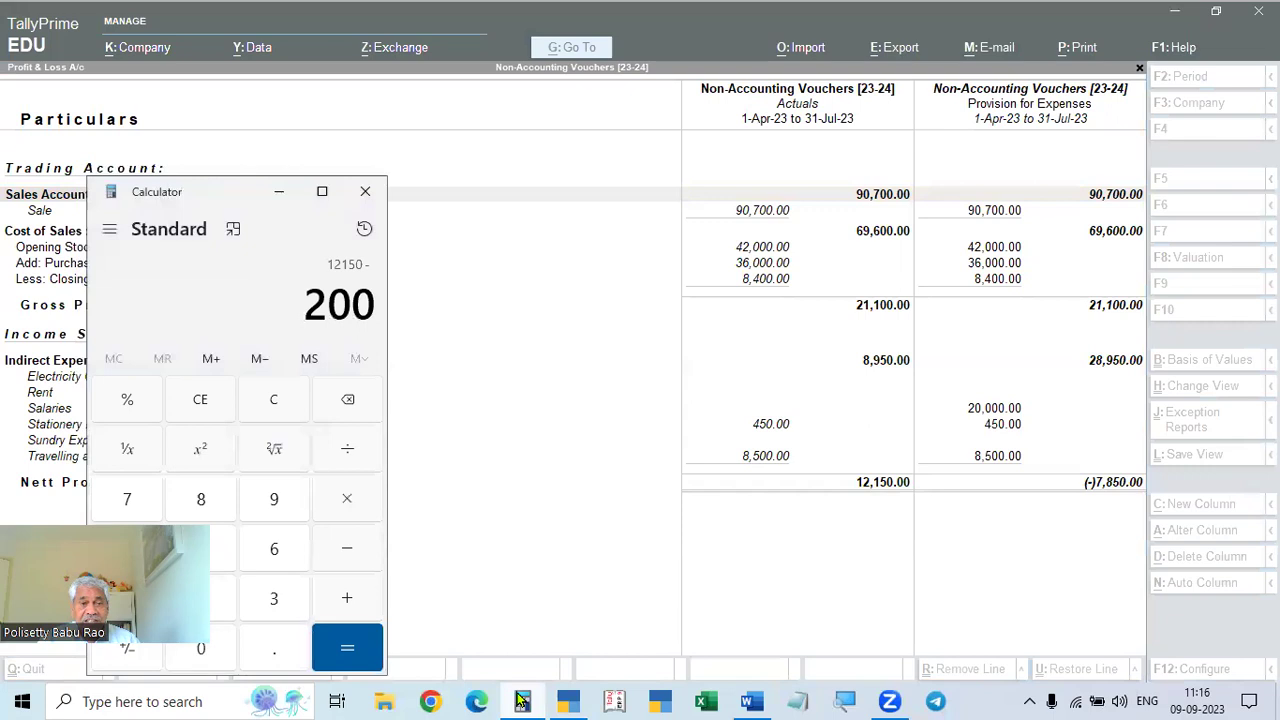
pyautogui.write('0')
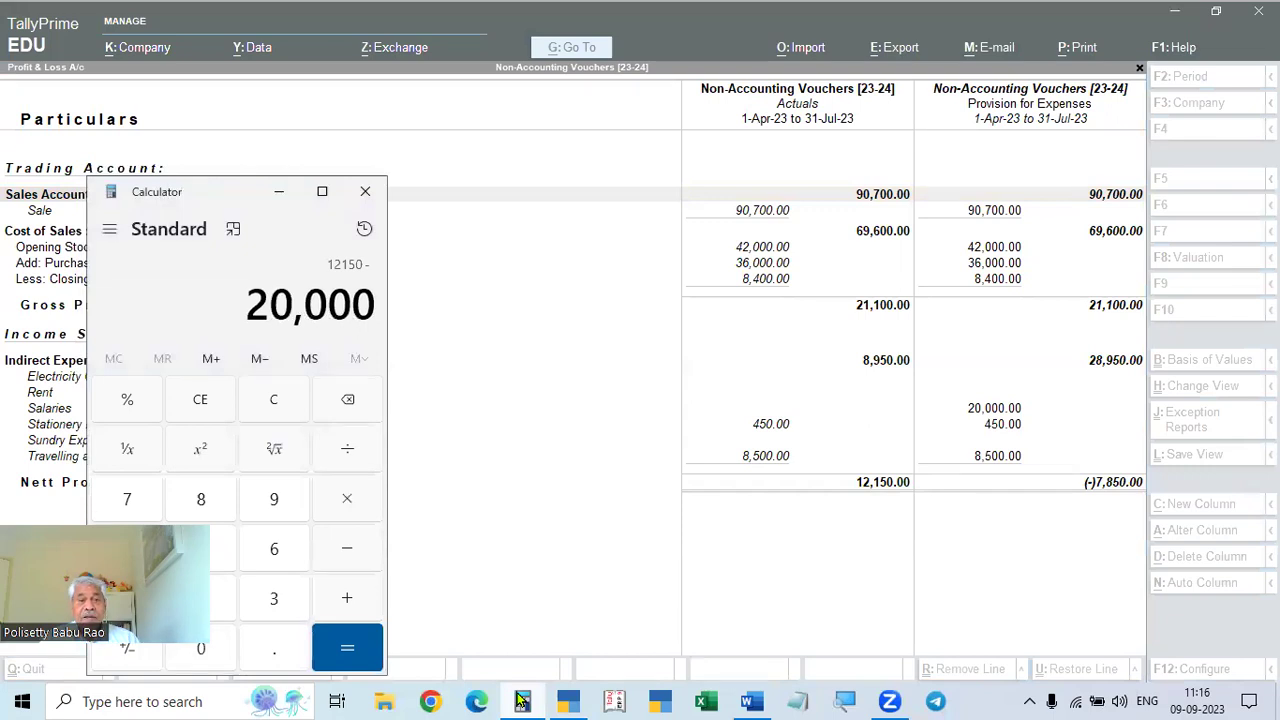
pyautogui.press('Return')
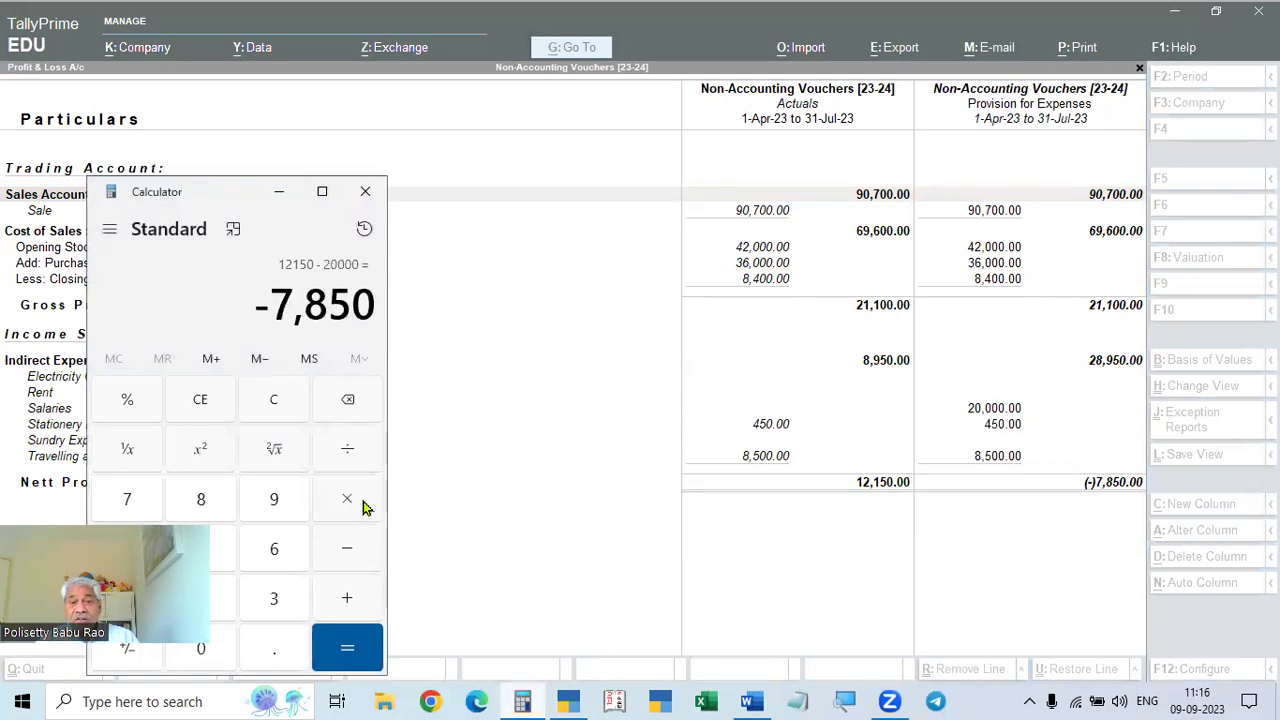
pyautogui.click(365, 191)
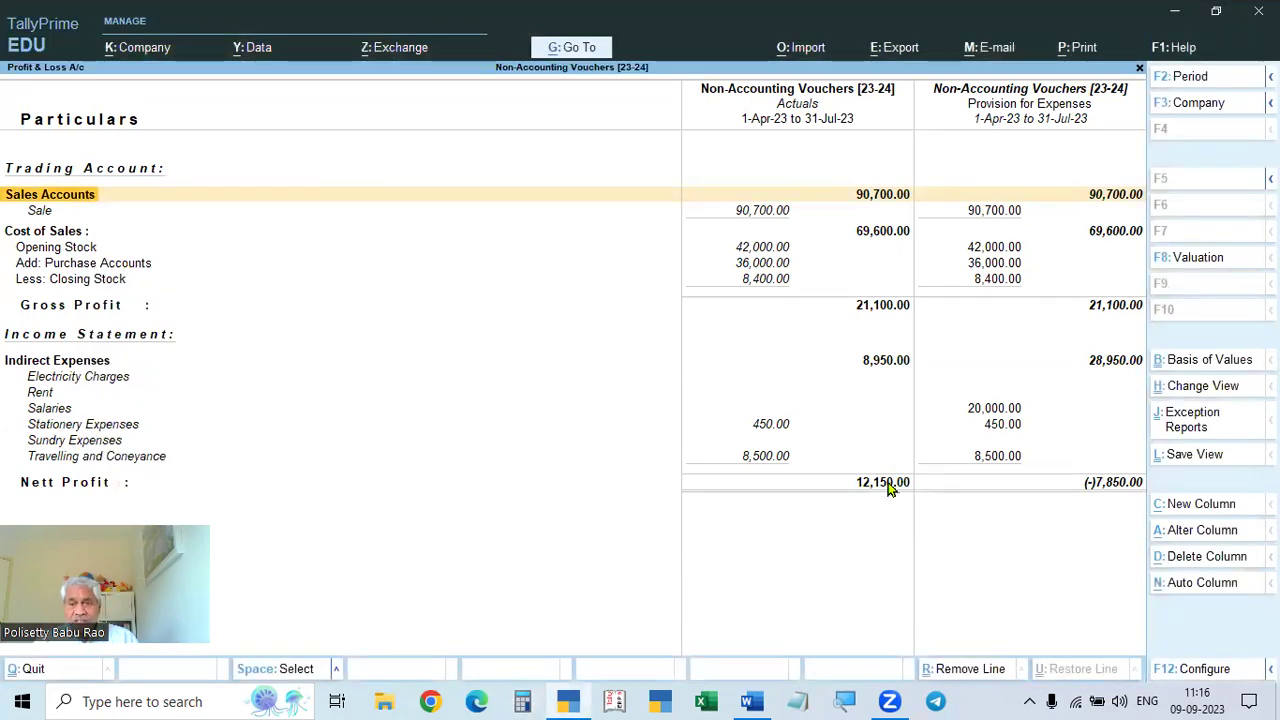
# - Look into the Salaries line of the Profit & Loss A/c, then leave the report for the Gateway of Tally
pyautogui.click(68, 410)
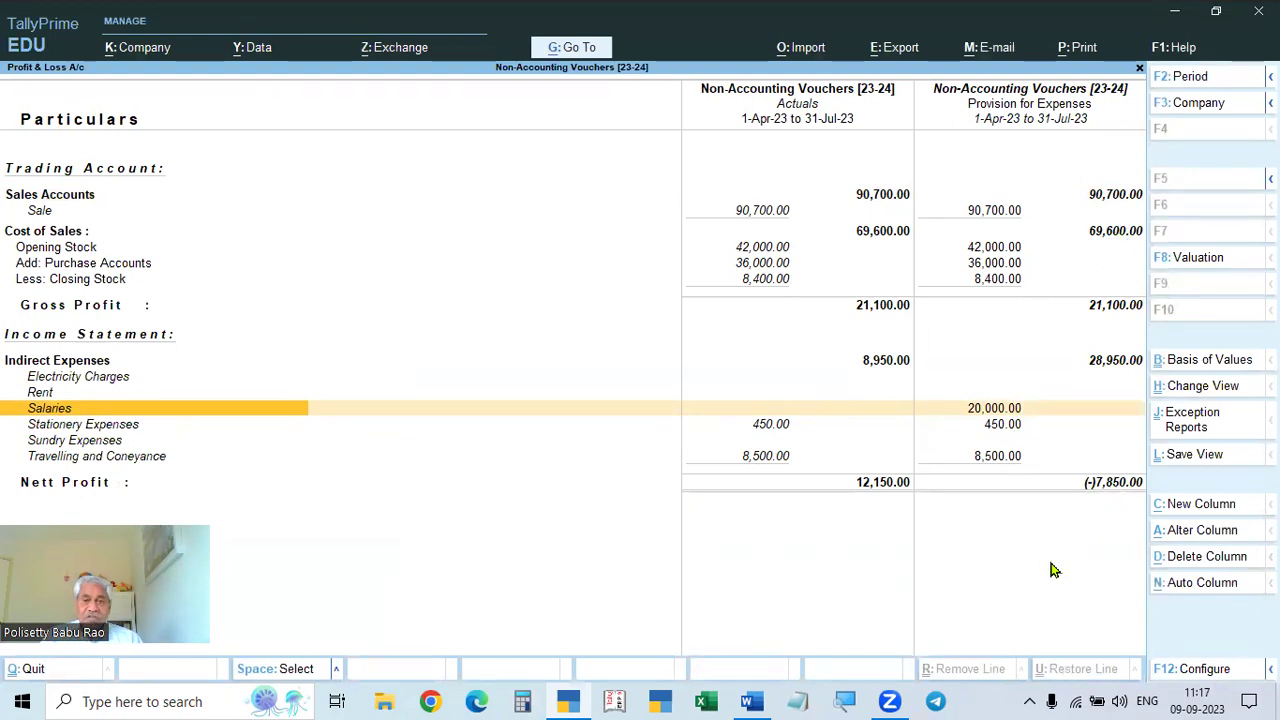
pyautogui.press('Return')
pyautogui.press('Escape')
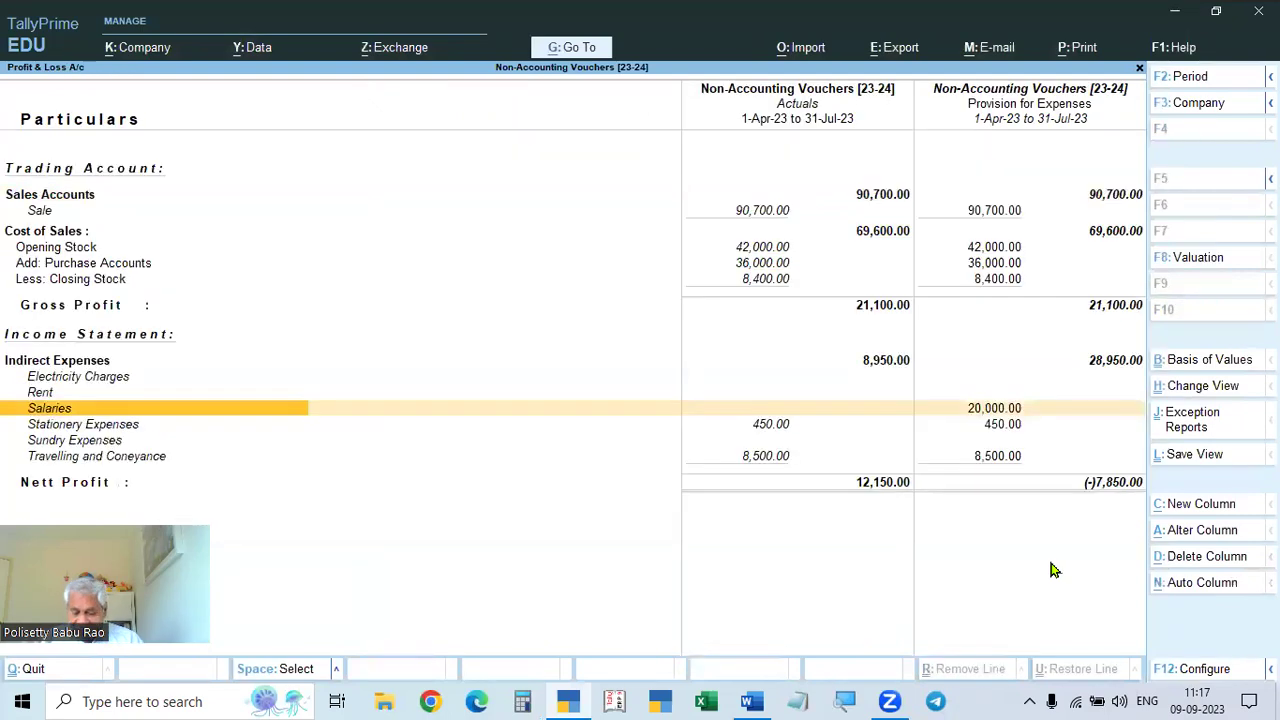
pyautogui.press('Escape')
pyautogui.press('Escape')
pyautogui.press('n')
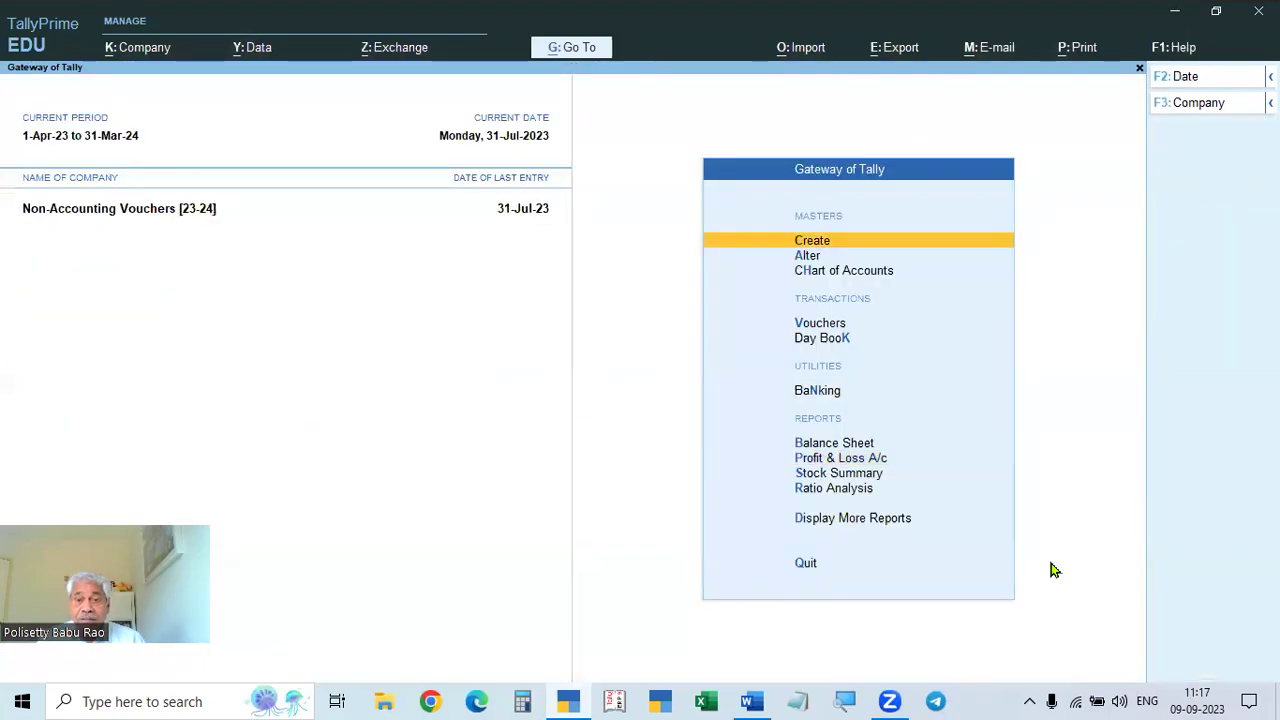
# - Open the Reversing Journal Register from the exception reports
pyautogui.press('Down')
pyautogui.press('Down')
pyautogui.press('Down')
pyautogui.press('Down')
pyautogui.press('Down')
pyautogui.press('Down')
pyautogui.press('Down')
pyautogui.press('Down')
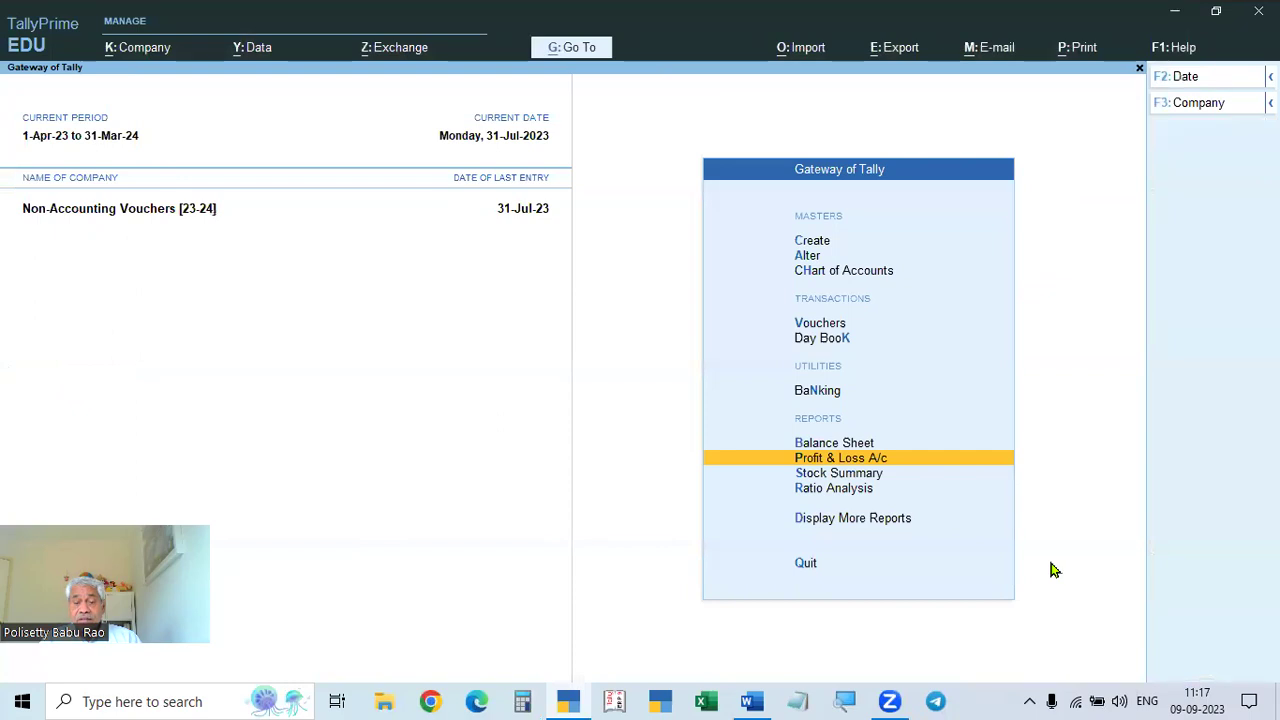
pyautogui.press('Down')
pyautogui.press('Down')
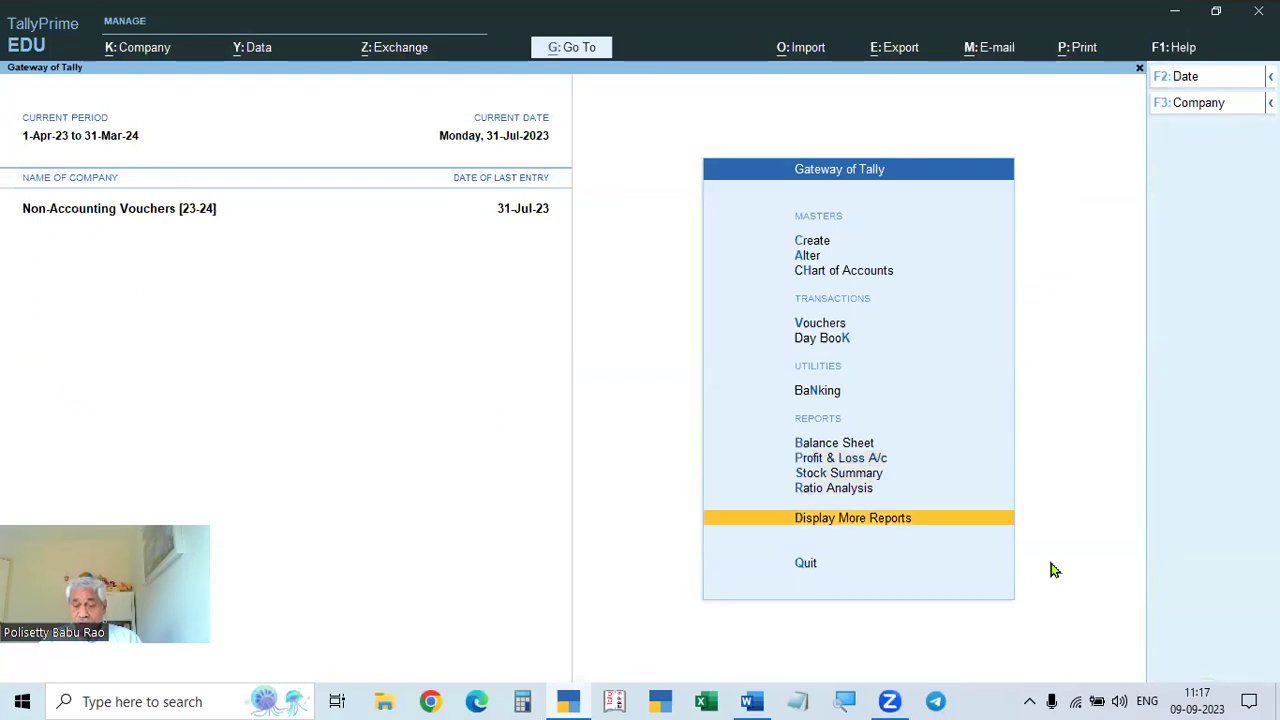
pyautogui.press('Return')
pyautogui.press('Down')
pyautogui.press('Down')
pyautogui.press('Down')
pyautogui.press('Down')
pyautogui.press('Down')
pyautogui.press('Down')
pyautogui.press('Down')
pyautogui.press('Down')
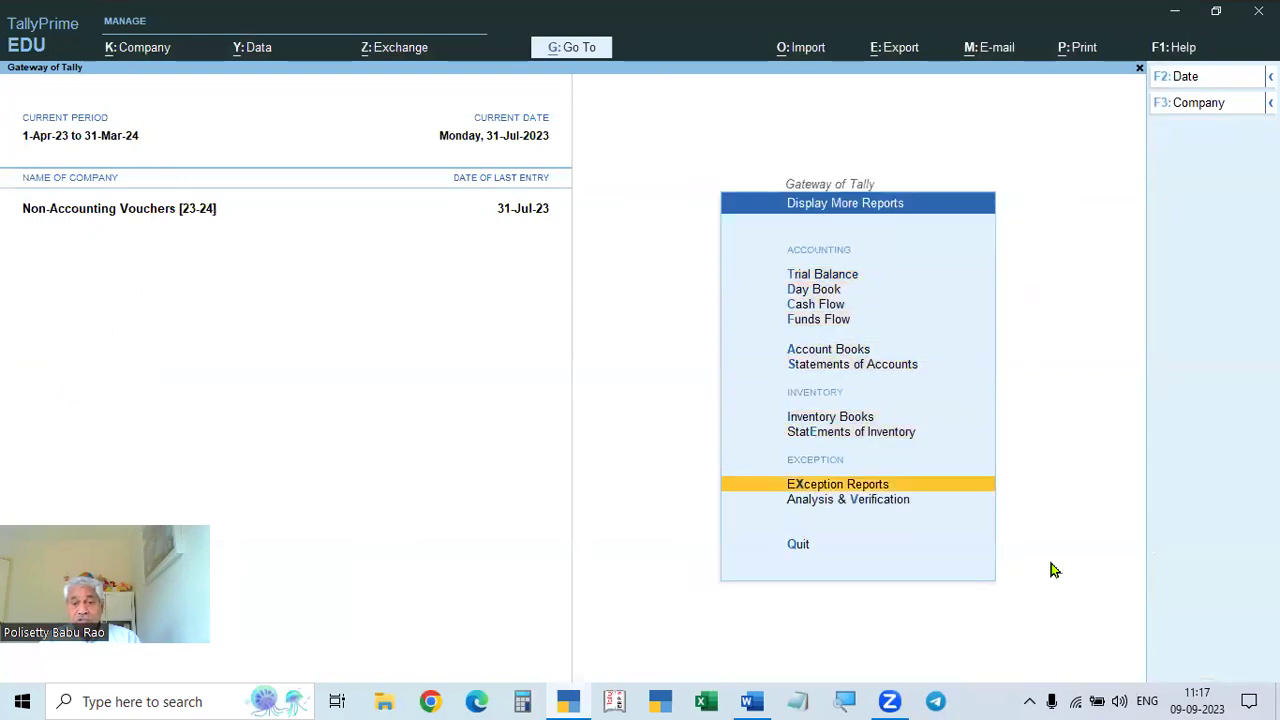
pyautogui.press('Return')
pyautogui.press('Down')
pyautogui.press('Down')
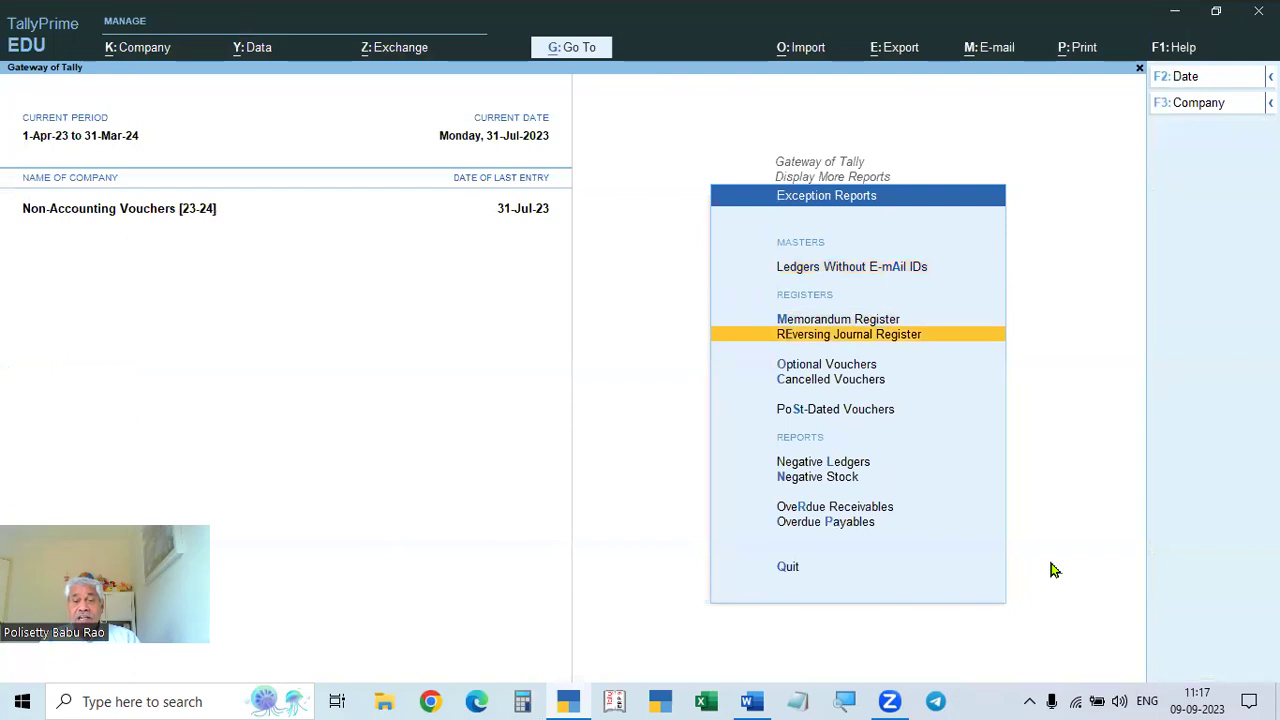
pyautogui.press('Return')
# - List July's reversing journal vouchers, view the Salaries voucher's entries, and return to the list
pyautogui.press('Return')
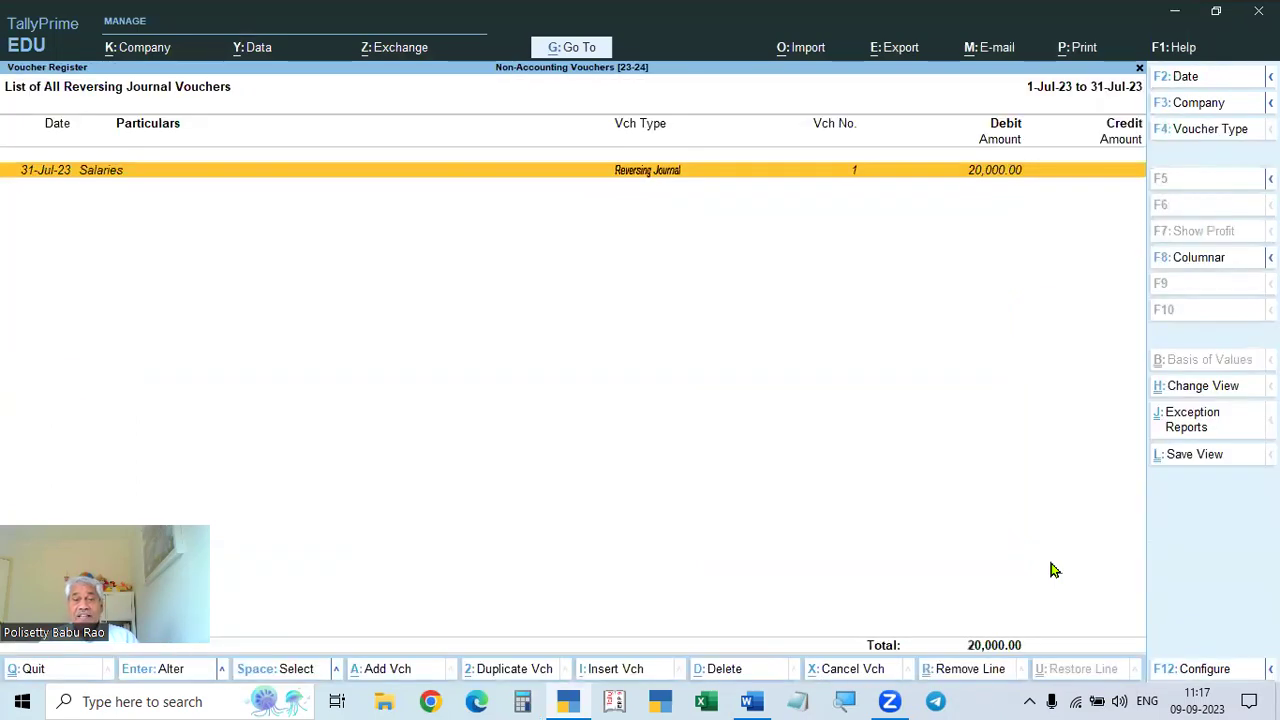
pyautogui.press('Return')
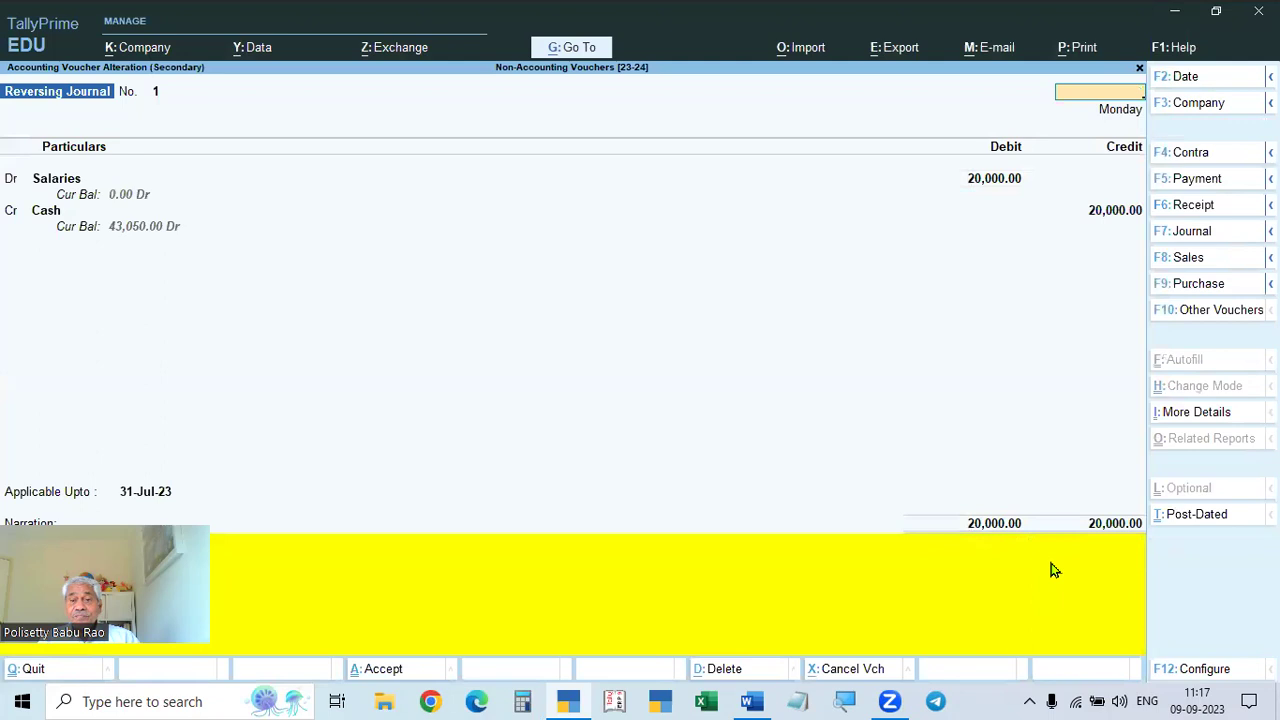
pyautogui.press('Escape')
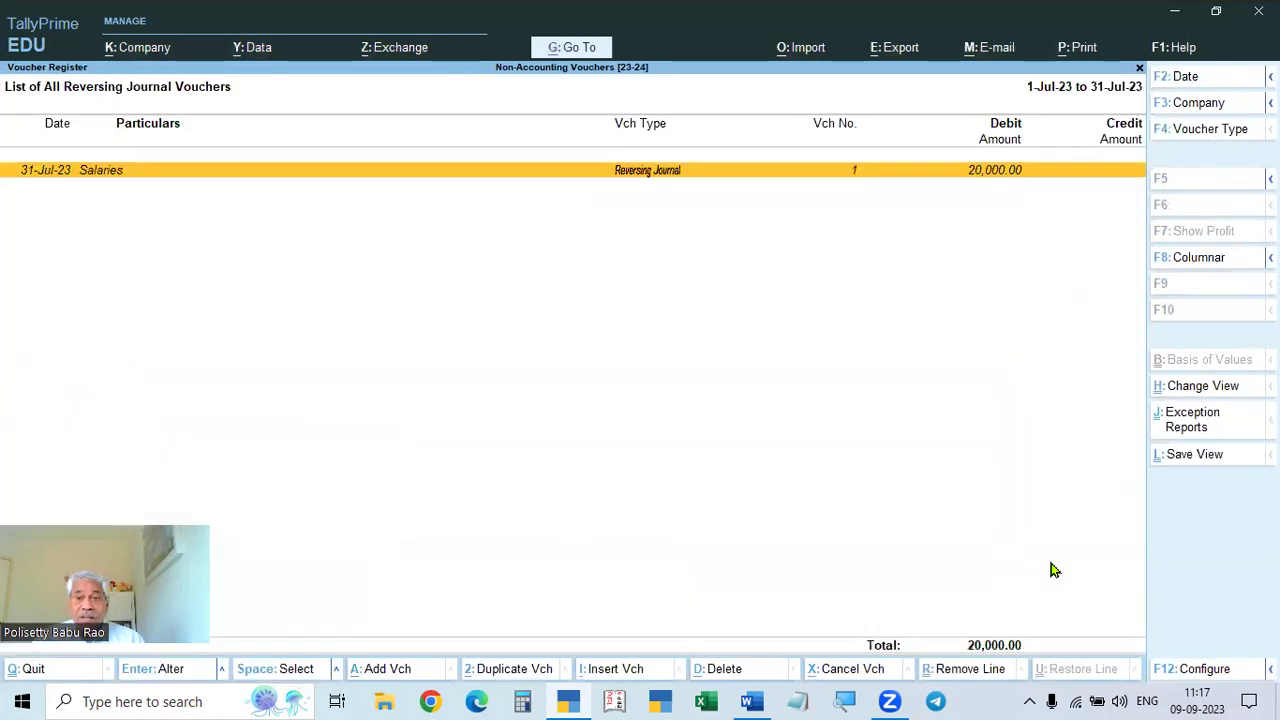
# - Review the Salaries reversing journal voucher and its applicable-upto date, then return to the monthly Reversing Journal Register
pyautogui.press('Return')
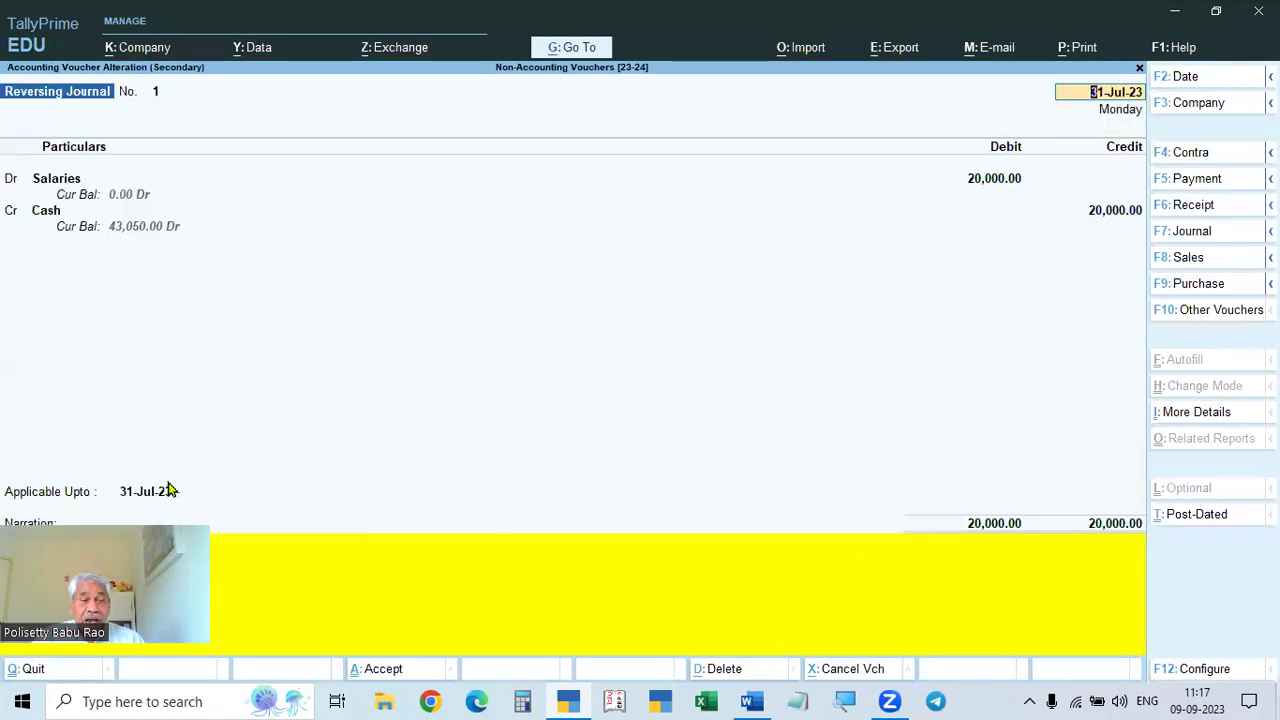
pyautogui.press('Escape')
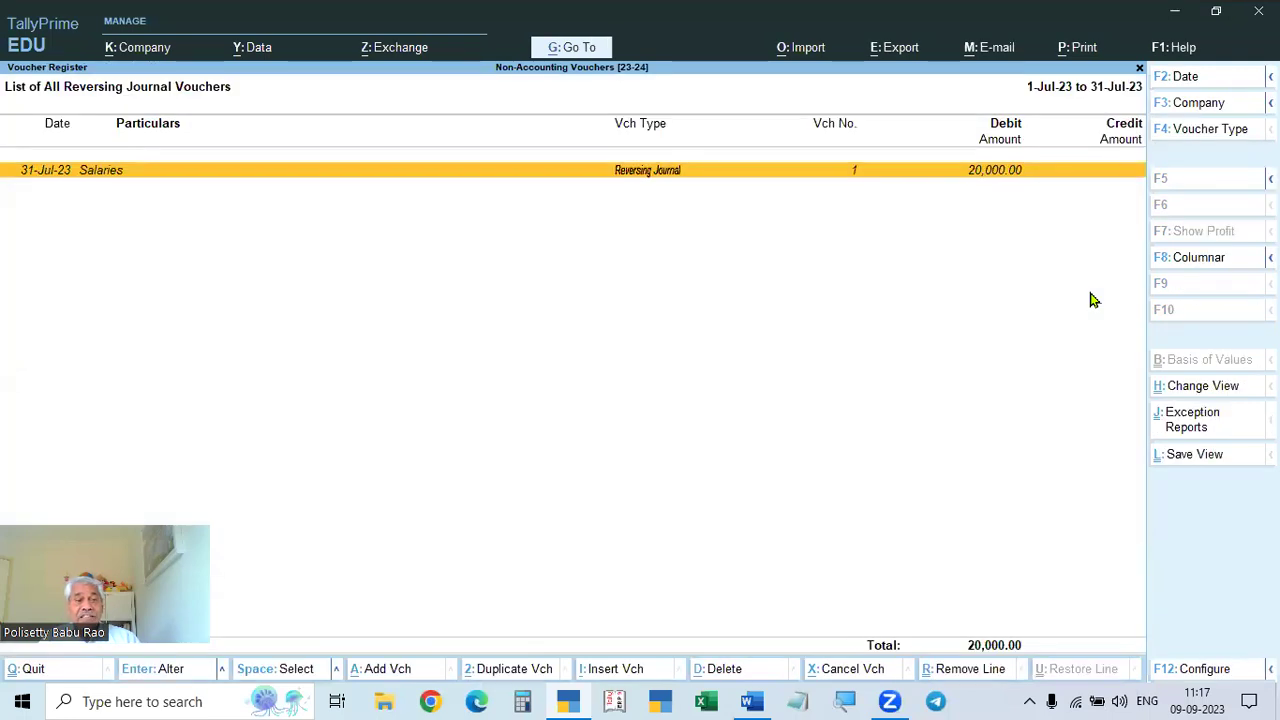
pyautogui.press('Return')
pyautogui.press('Escape')
pyautogui.press('Escape')
pyautogui.press('Return')
pyautogui.press('Escape')
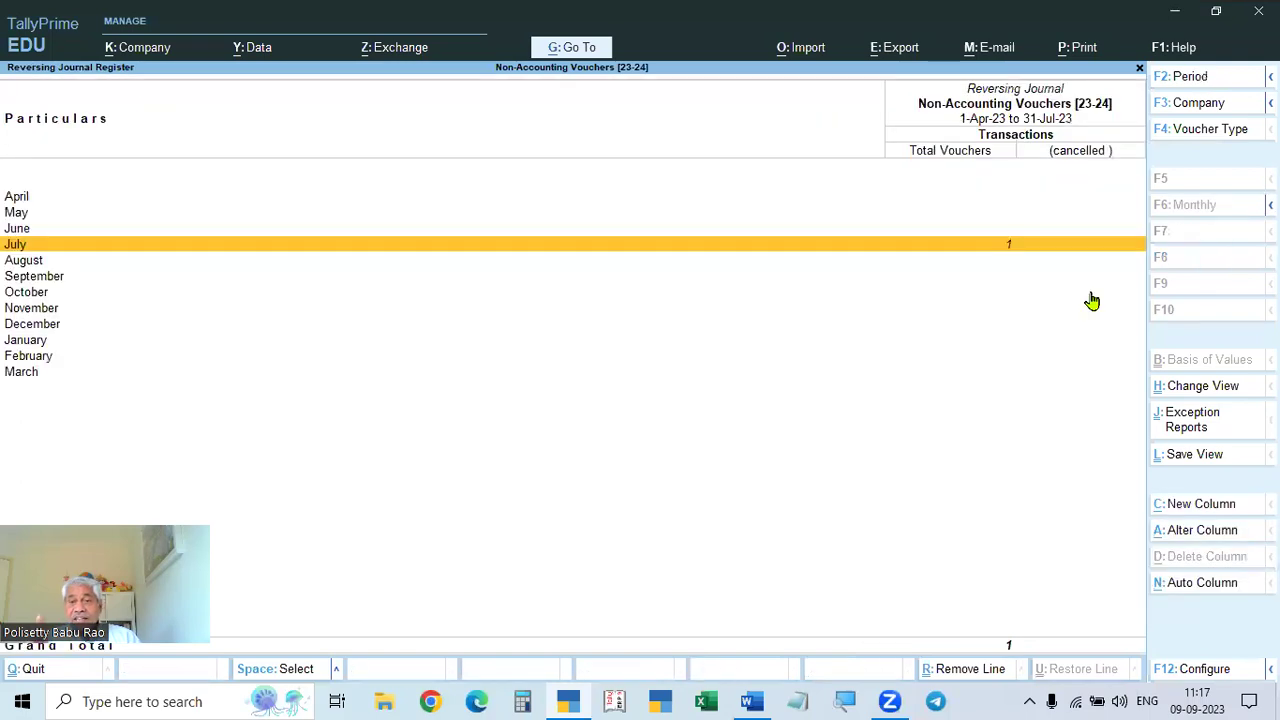
pyautogui.press('Escape')
pyautogui.press('Return')
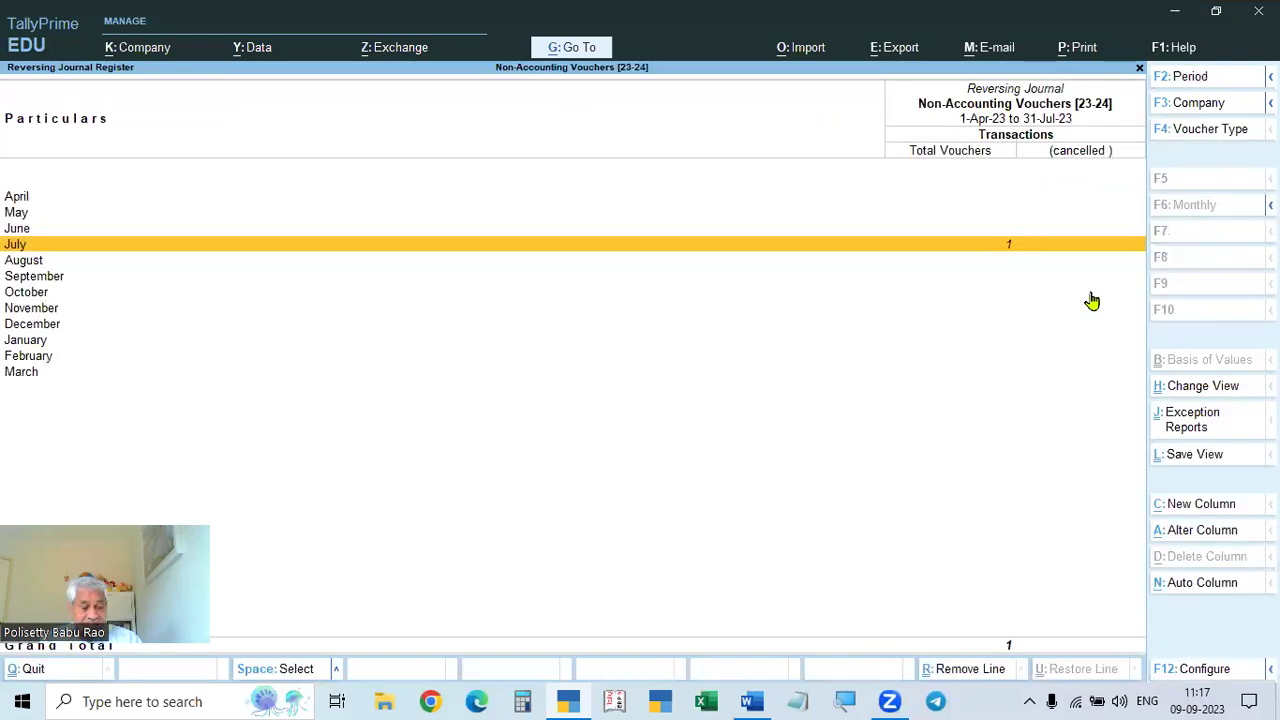
pyautogui.press('F2')
pyautogui.write('1')
pyautogui.press('BackSpace')
pyautogui.press('Escape')
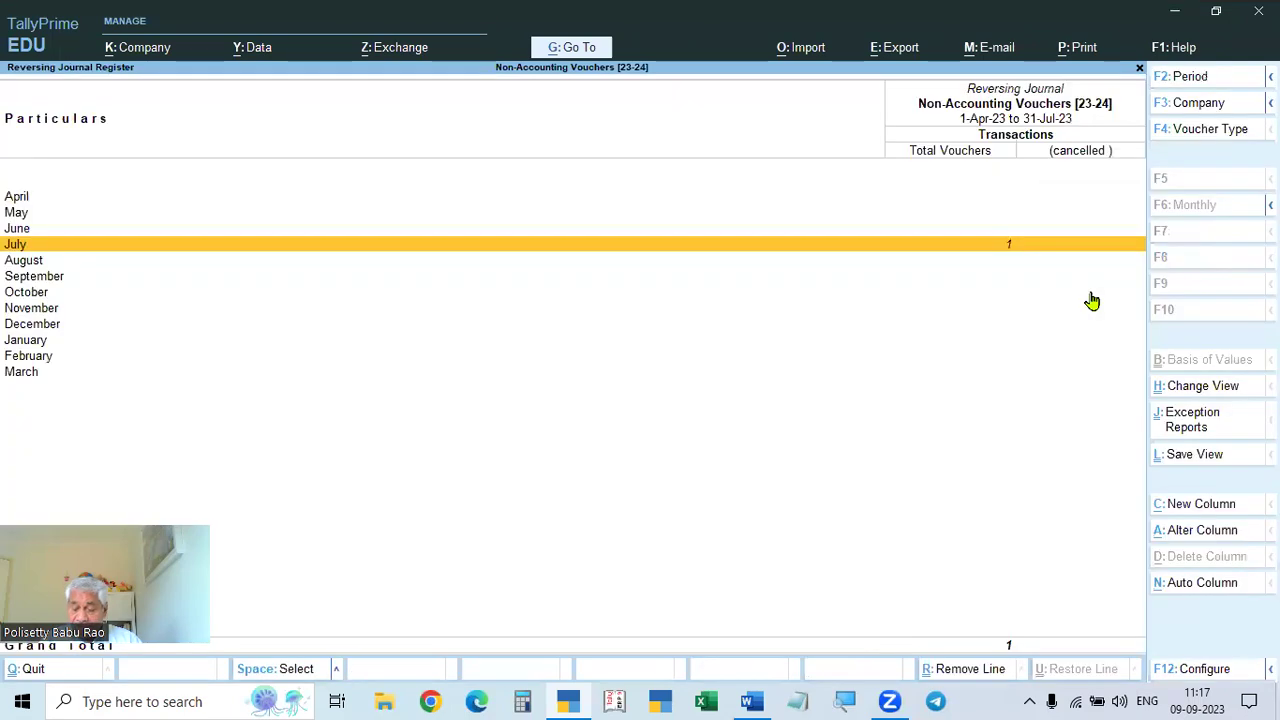
pyautogui.press('Return')
pyautogui.press('Escape')
# - Set the Reversing Journal Register's period from 1-Aug-23 to 1-Aug-23 to check for vouchers on that date
pyautogui.press('F2')
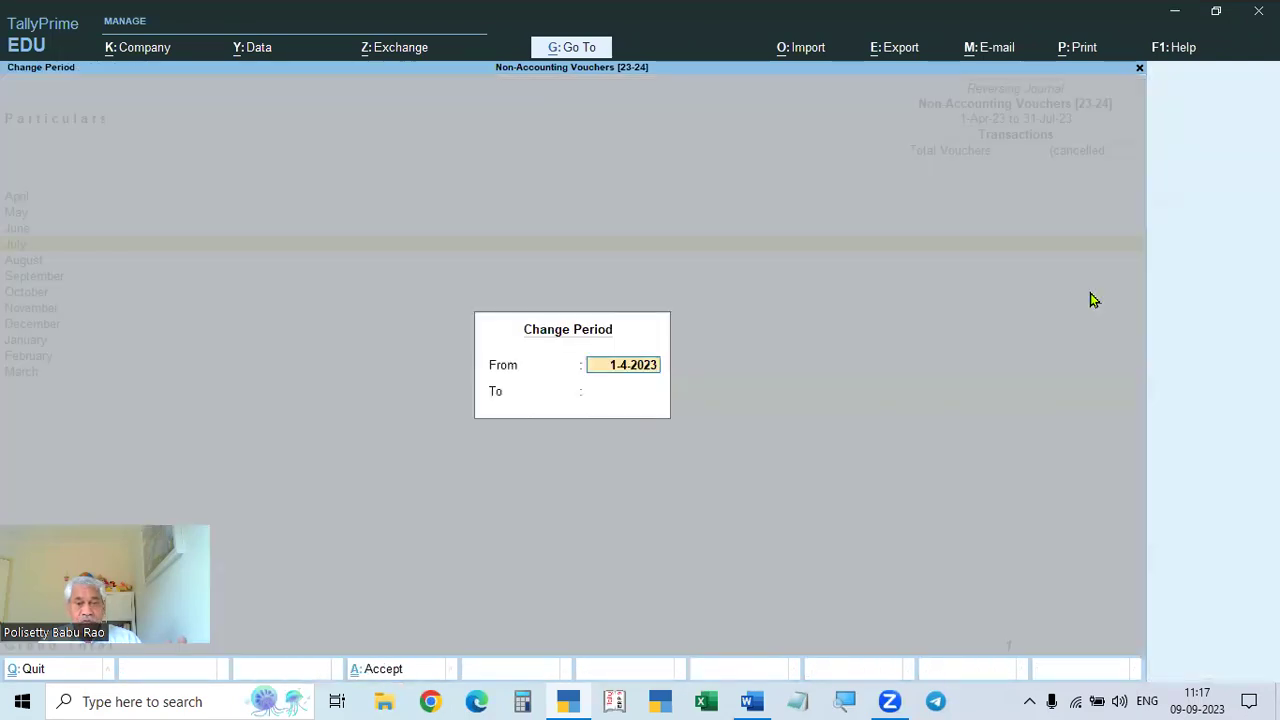
pyautogui.write('31.')
pyautogui.press('BackSpace')
pyautogui.press('BackSpace')
pyautogui.press('BackSpace')
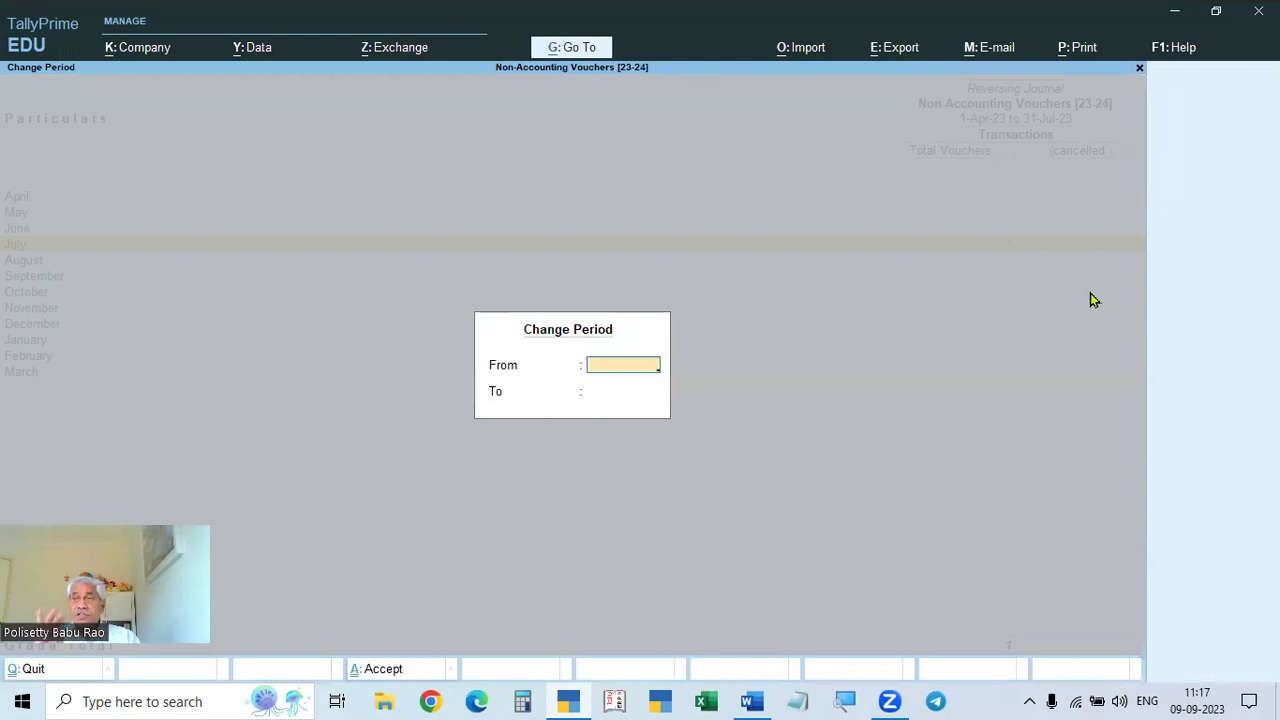
pyautogui.write('1.8')
pyautogui.press('BackSpace')
pyautogui.press('BackSpace')
pyautogui.press('BackSpace')
pyautogui.write('1.8')
pyautogui.press('Return')
pyautogui.write('1.8')
pyautogui.press('Return')
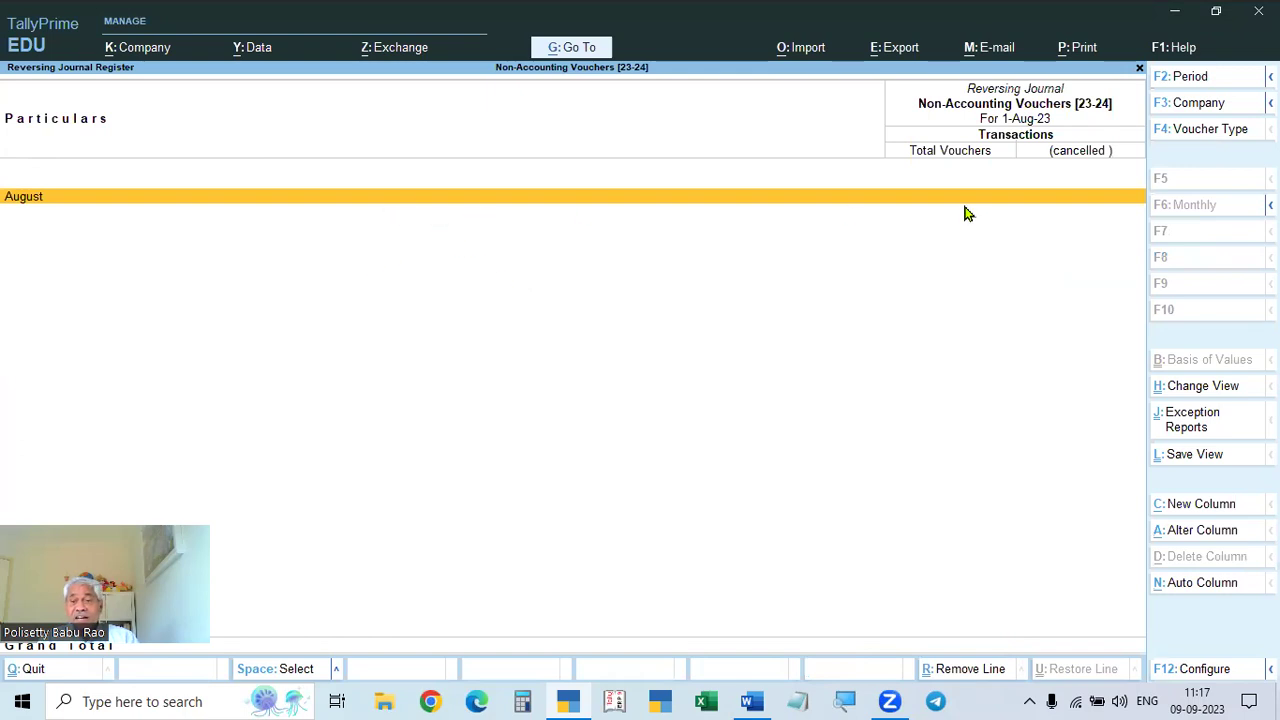
# - Leave the Reversing Journal Register and open the Profit & Loss A/c from the Gateway of Tally
pyautogui.press('Escape')
pyautogui.press('Escape')
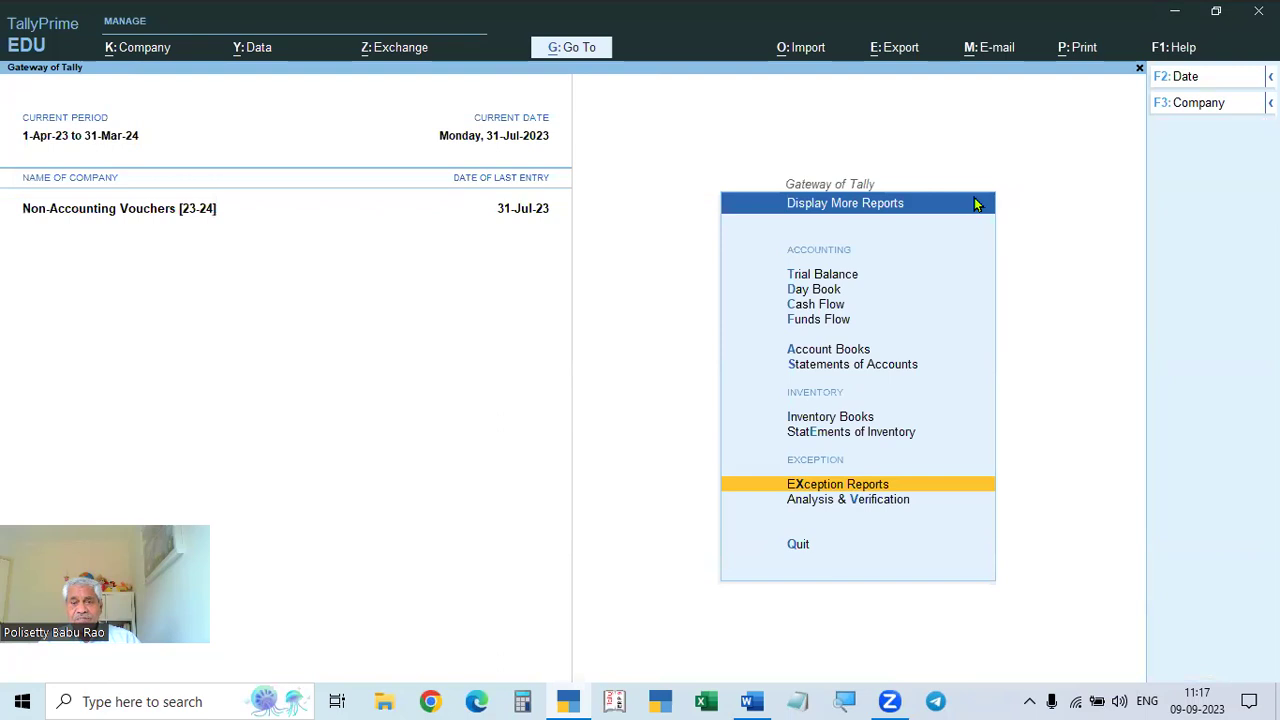
pyautogui.press('Escape')
pyautogui.press('Up')
pyautogui.press('Up')
pyautogui.press('Up')
pyautogui.press('Return')
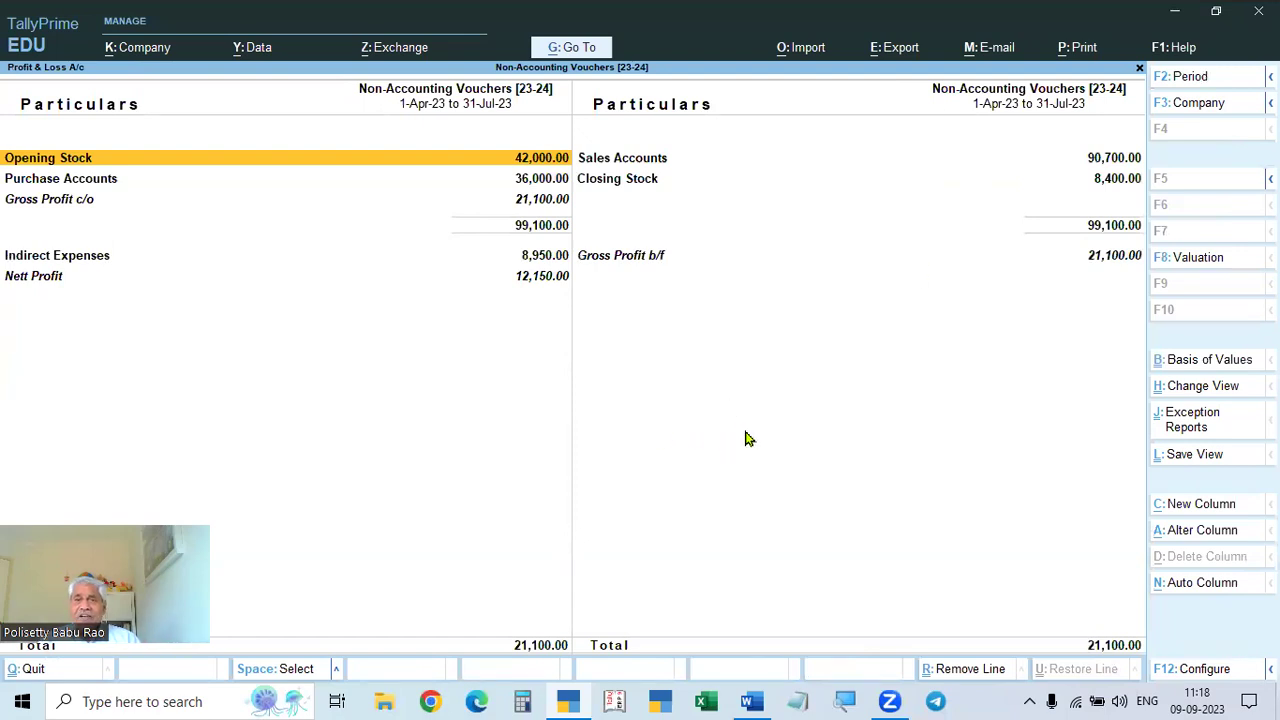
# - Set the Profit & Loss A/c period from 1-Apr-23 to 1-Aug-23 to view the actual net result
pyautogui.press('F2')
pyautogui.write('1-4')
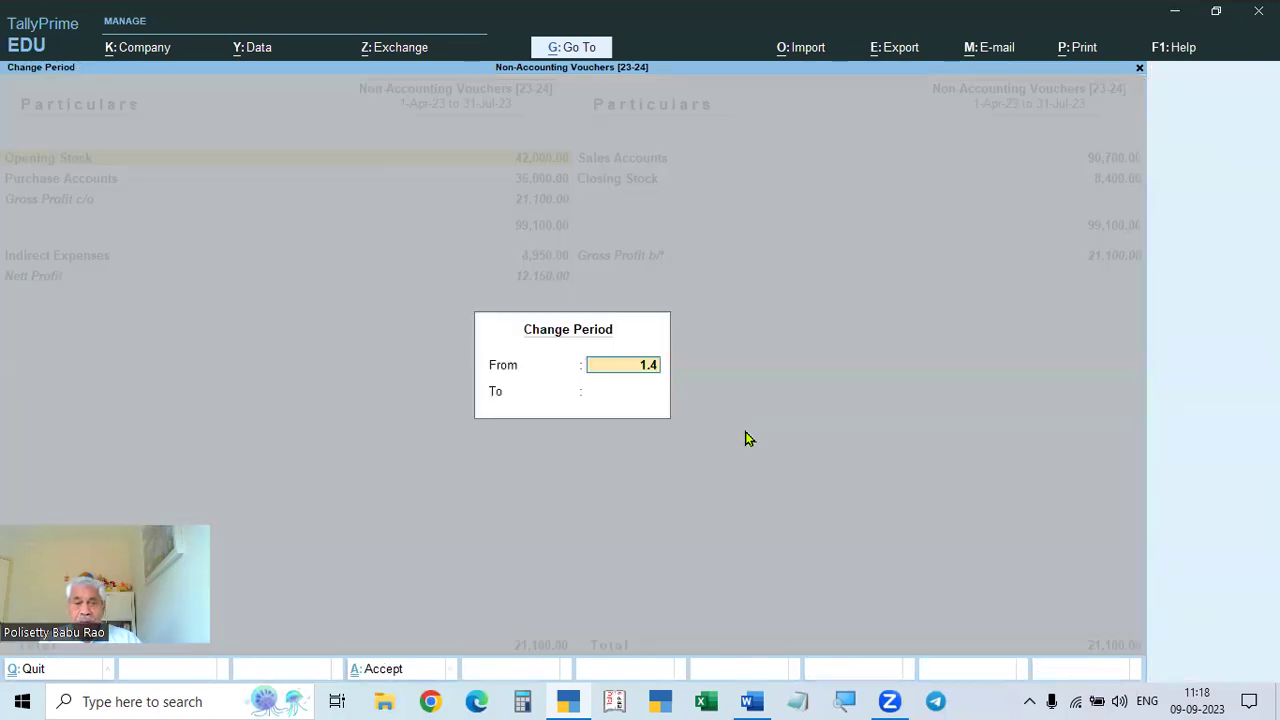
pyautogui.press('Return')
pyautogui.write('1.8')
pyautogui.press('Return')
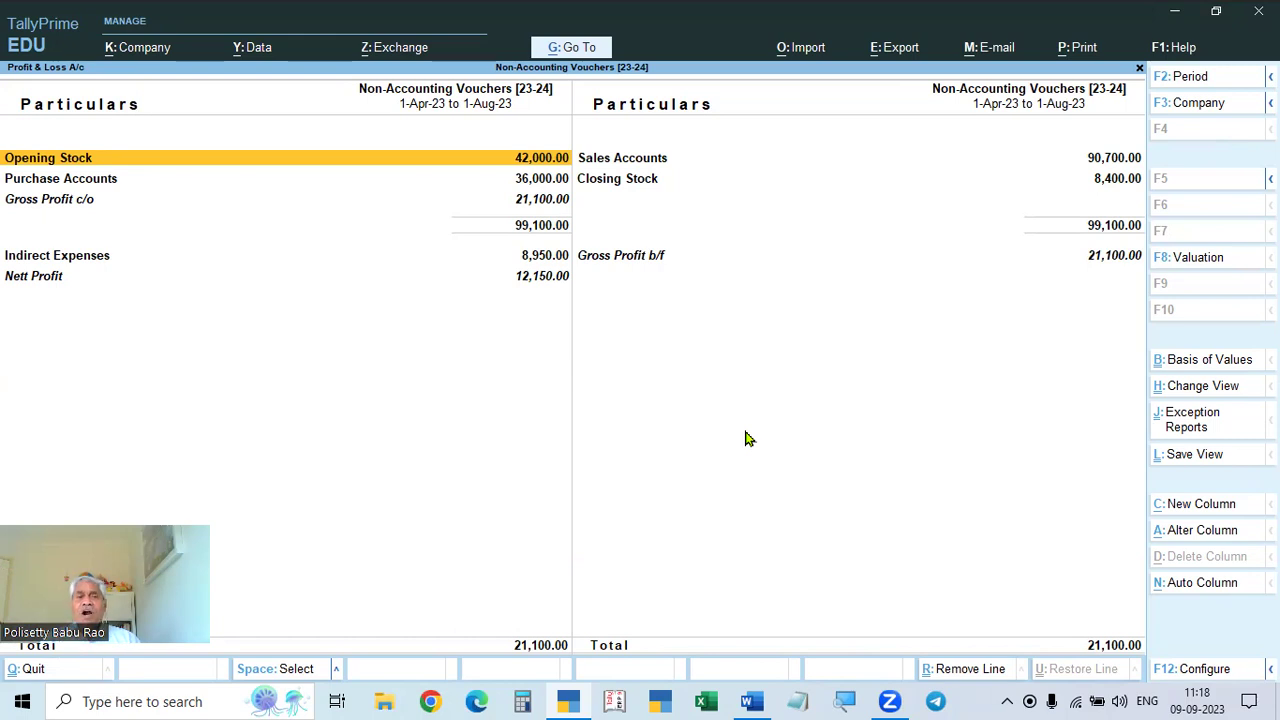
# - Leave the Profit & Loss A/c and switch to the Word assignment document to read Reversing Journal problem [2]
pyautogui.press('Escape')
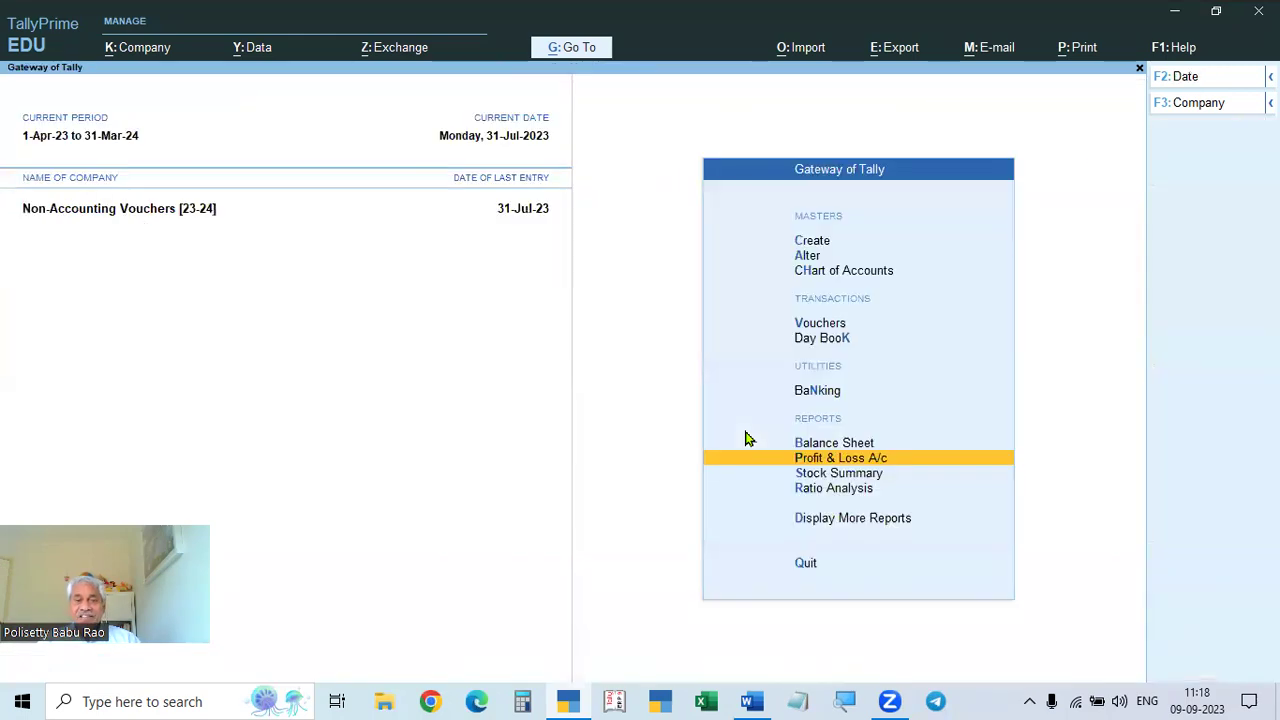
pyautogui.press('Escape')
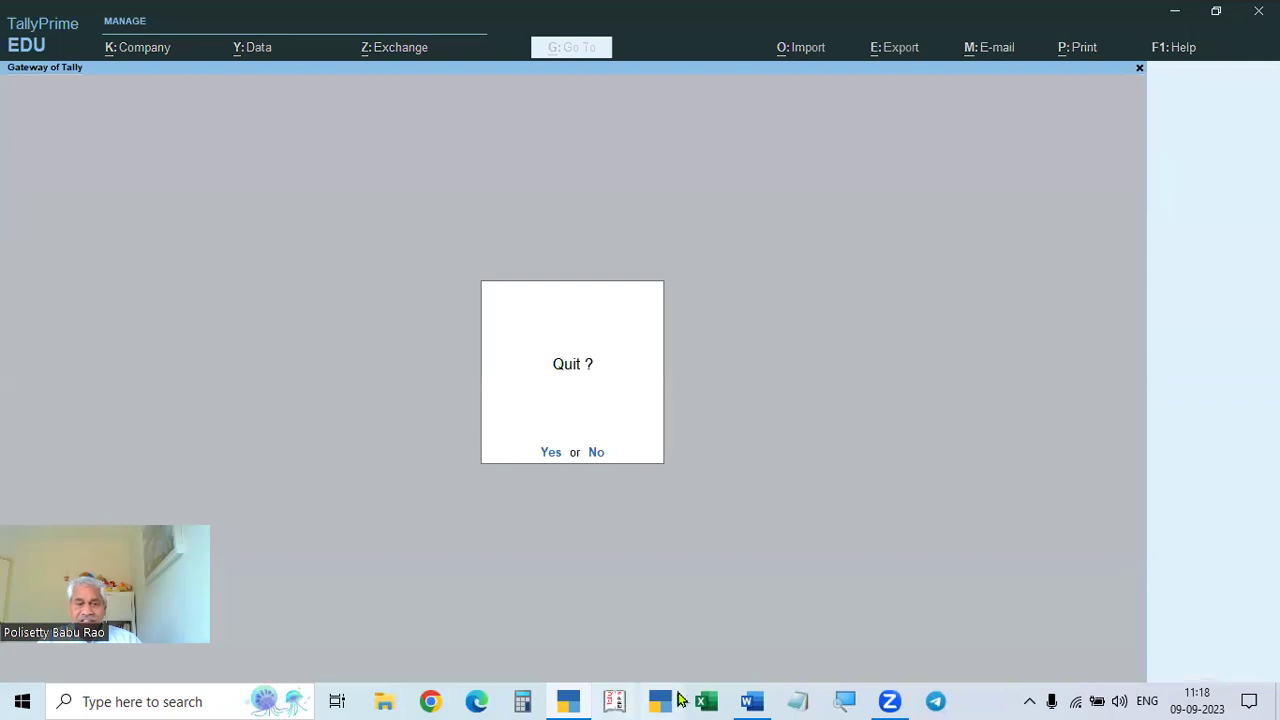
pyautogui.click(752, 701)
pyautogui.scroll(-1, 604, 462)
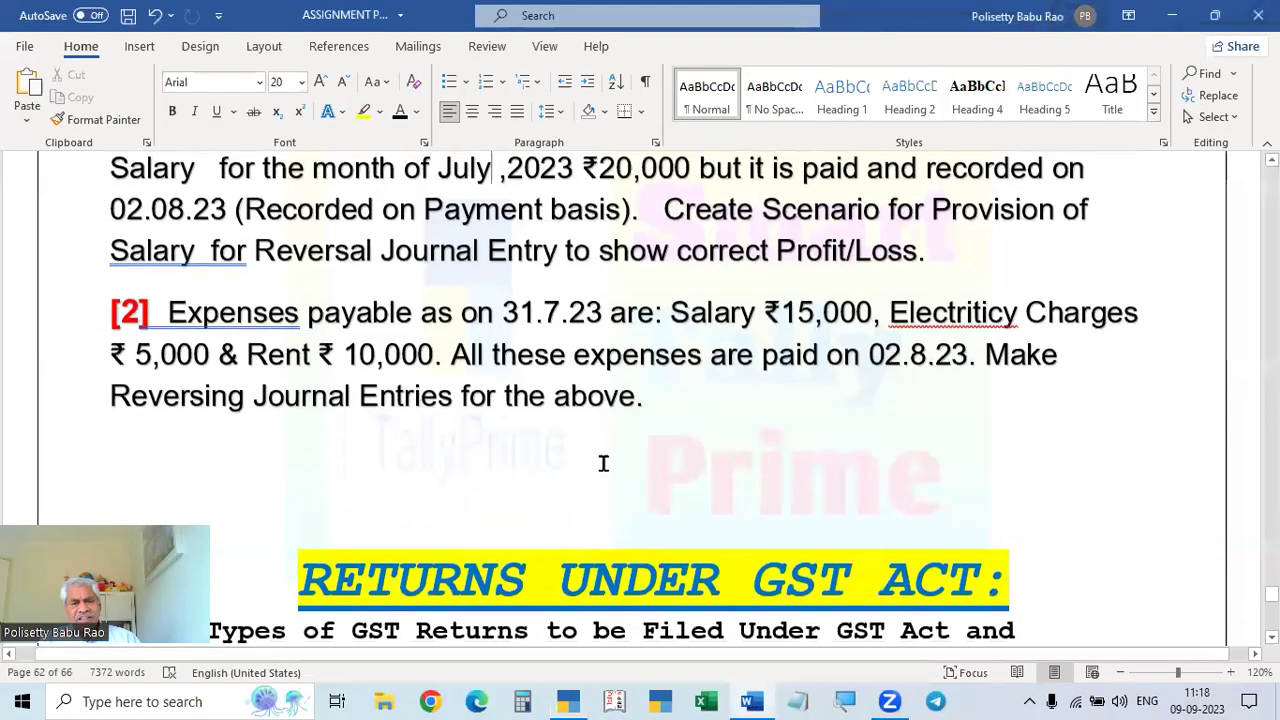